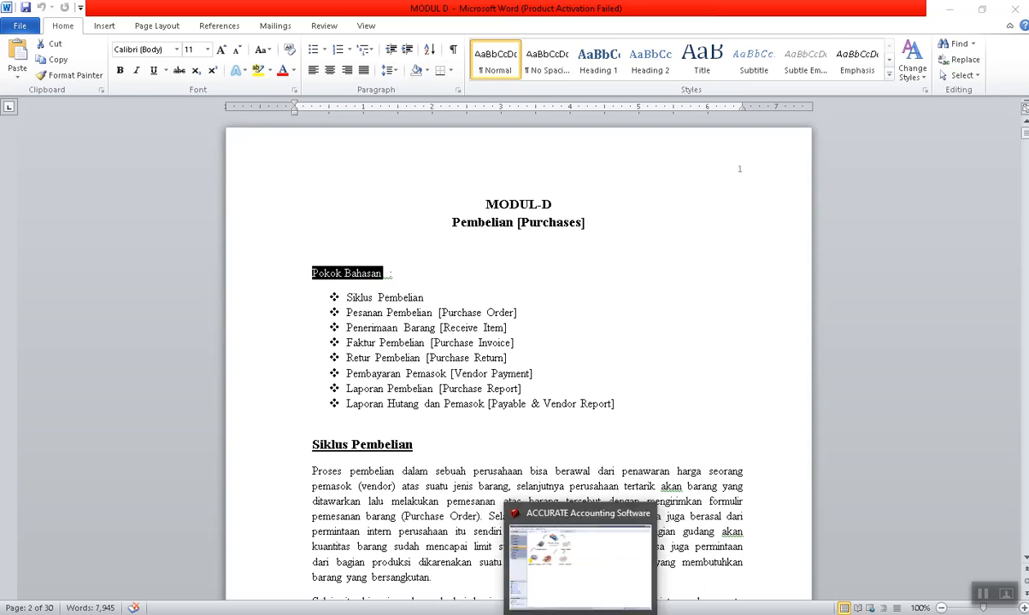
# View ACCURATE's purchasing workflow and read the MODUL D section on purchase returns through Transaksi C.16.
pyautogui.click(581, 602)
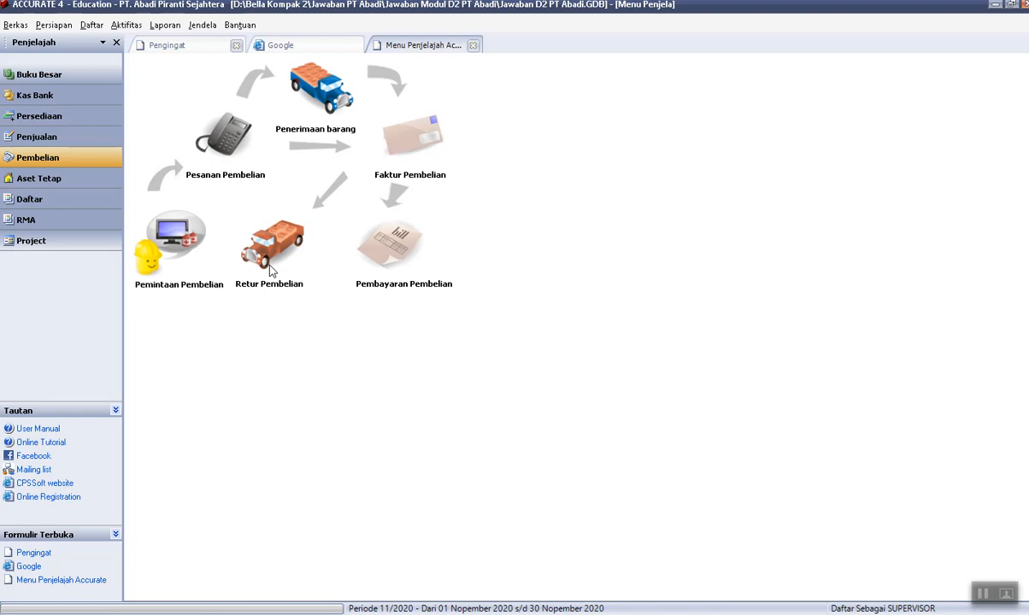
pyautogui.click(982, 594)
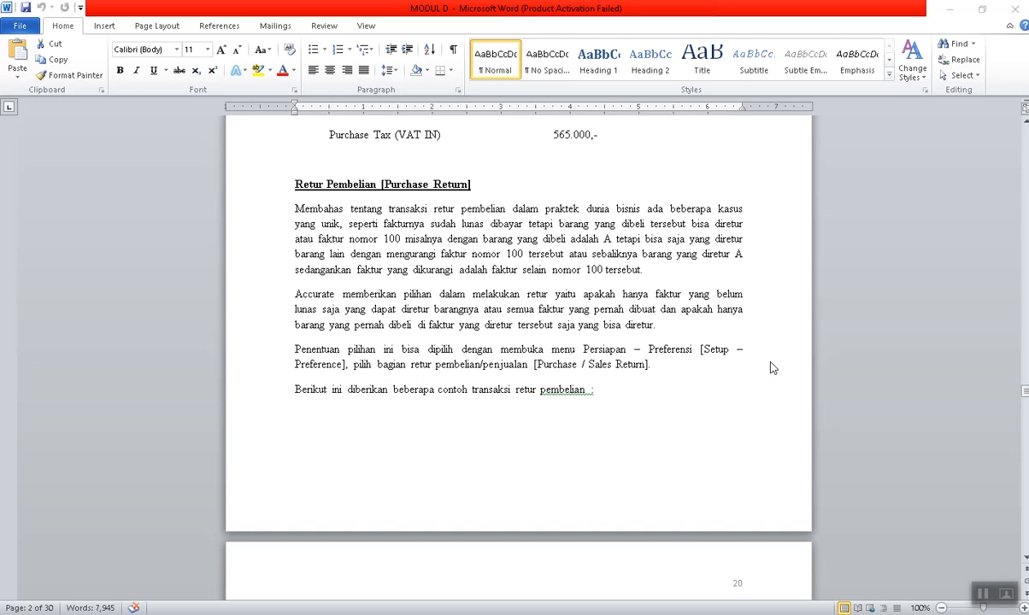
pyautogui.scroll(-4, 772, 367)
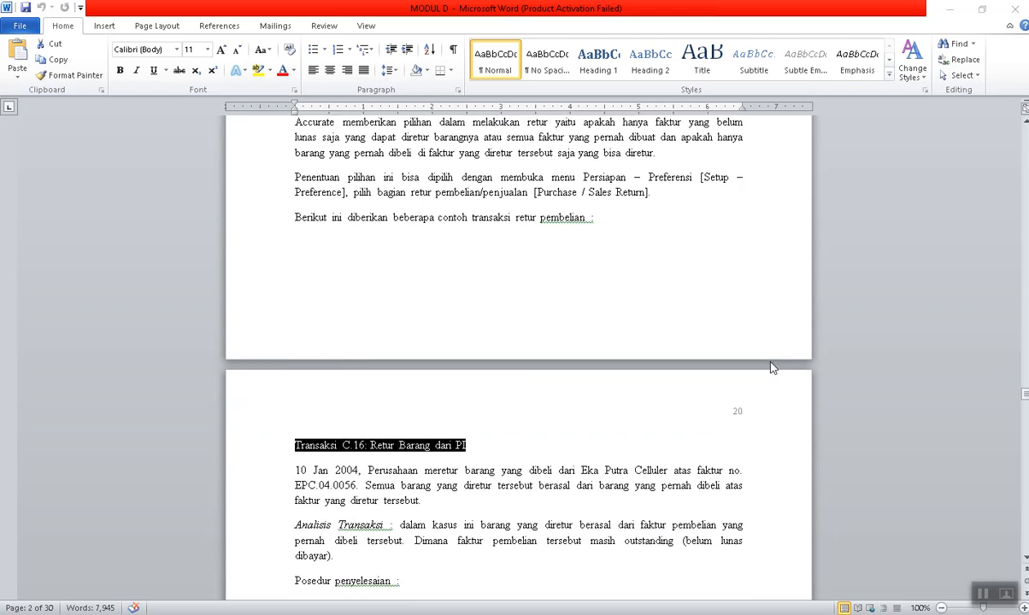
pyautogui.scroll(-1, 772, 368)
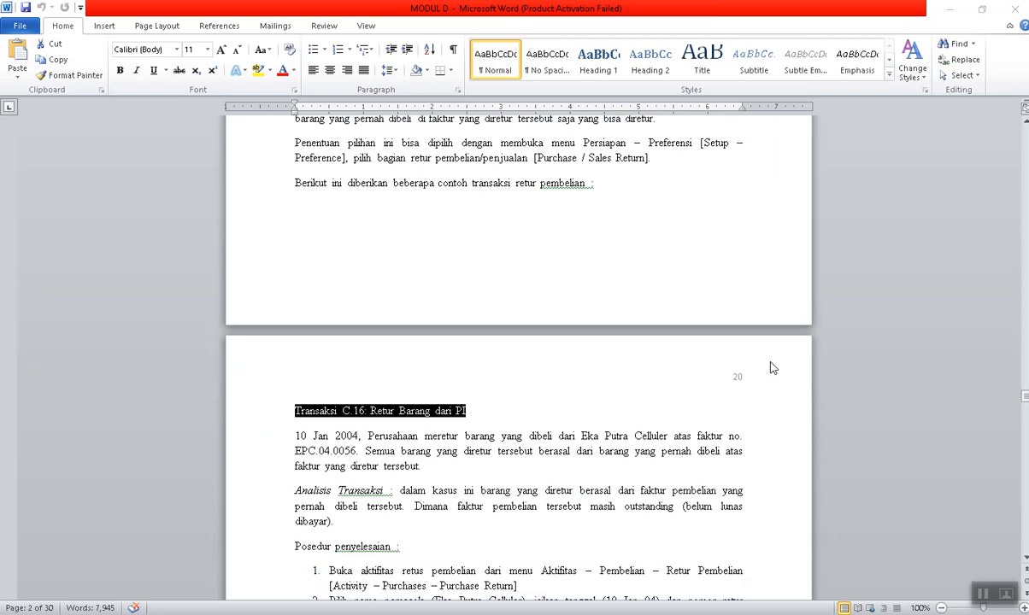
pyautogui.scroll(-1, 772, 367)
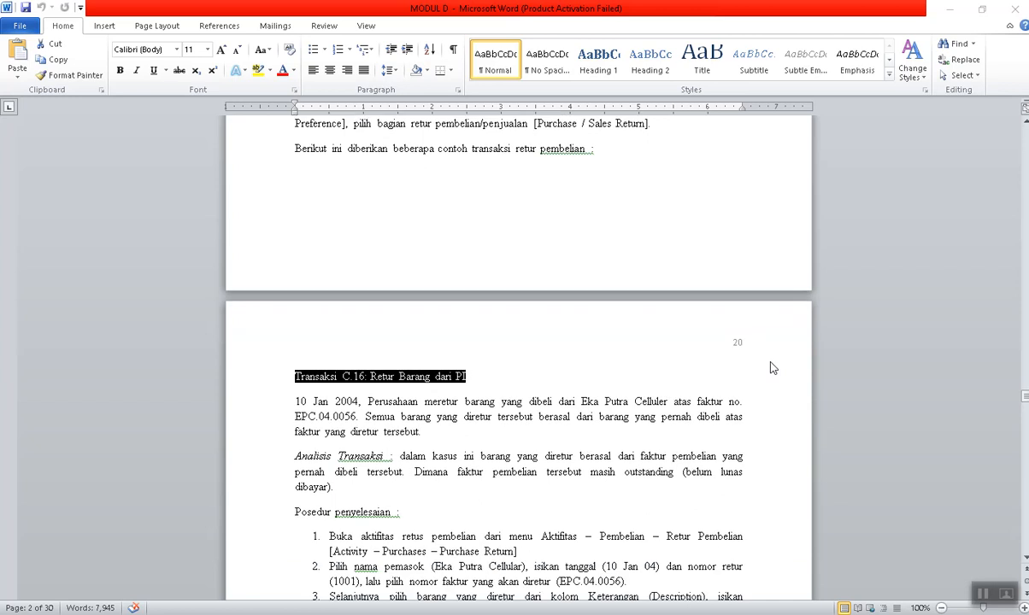
pyautogui.scroll(-1, 381, 344)
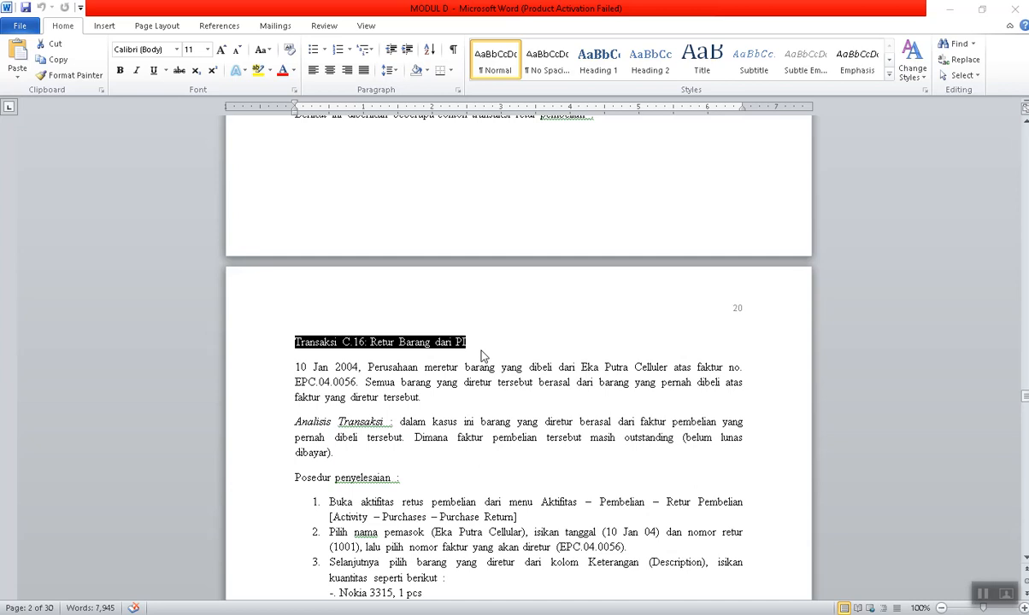
pyautogui.scroll(-2, 481, 356)
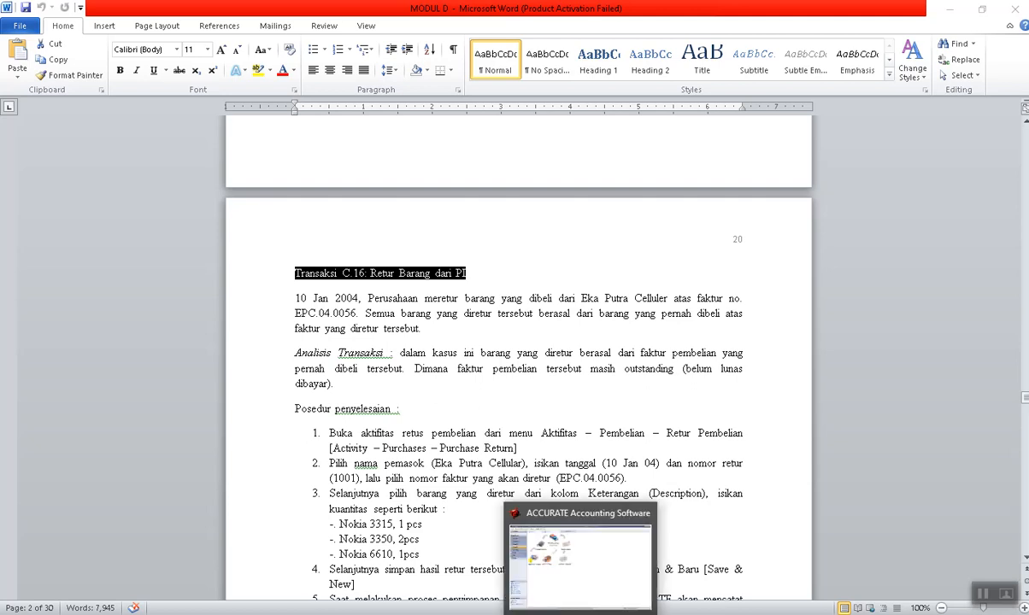
# Open the Faktur Pembelian form in ACCURATE and check the supplier named for Transaksi C.16 in the Word module.
pyautogui.click(579, 598)
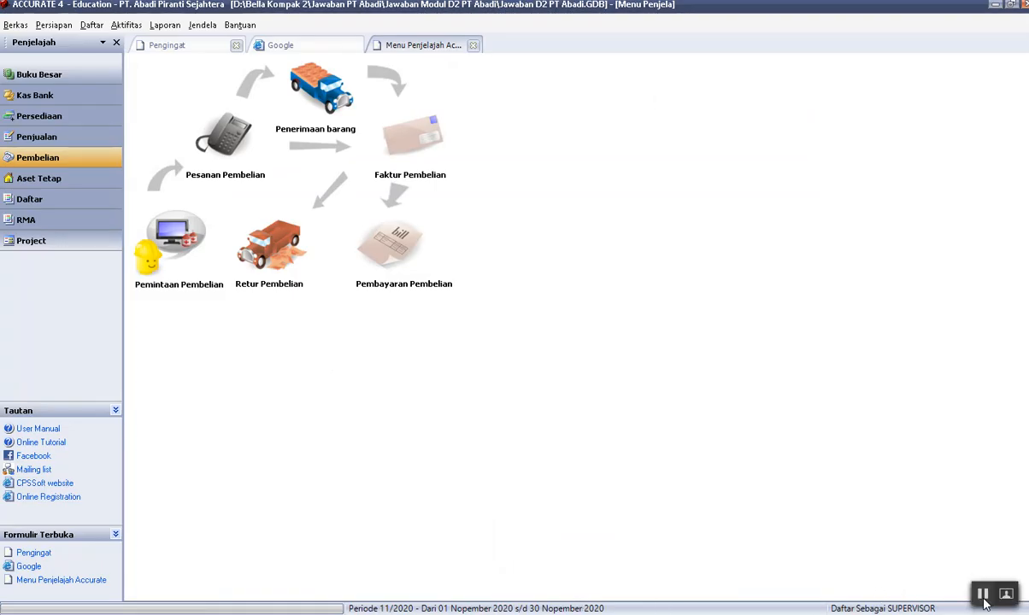
pyautogui.click(416, 144)
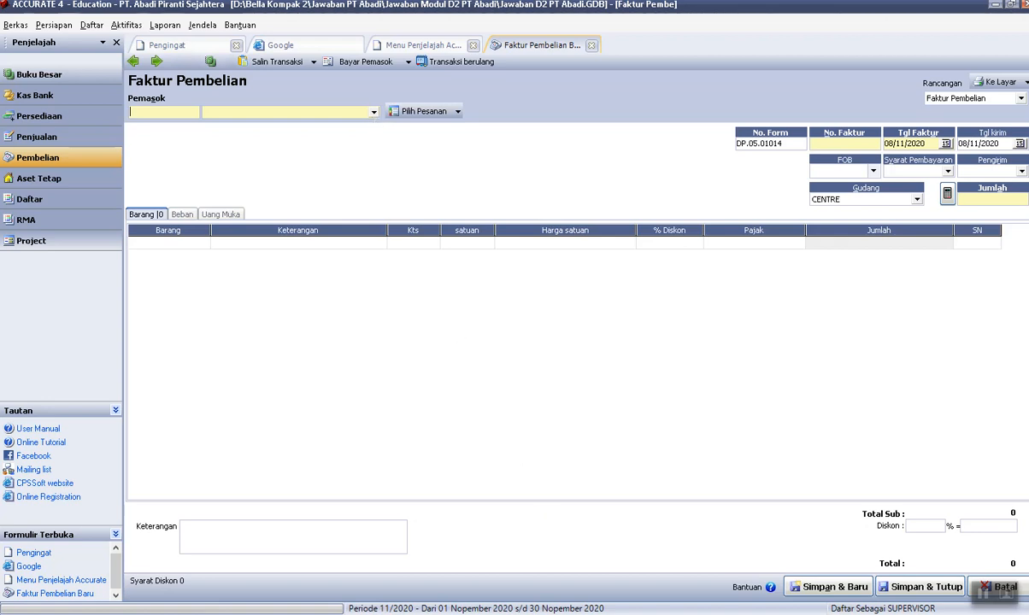
pyautogui.moveTo(544, 614)
pyautogui.click(504, 559)
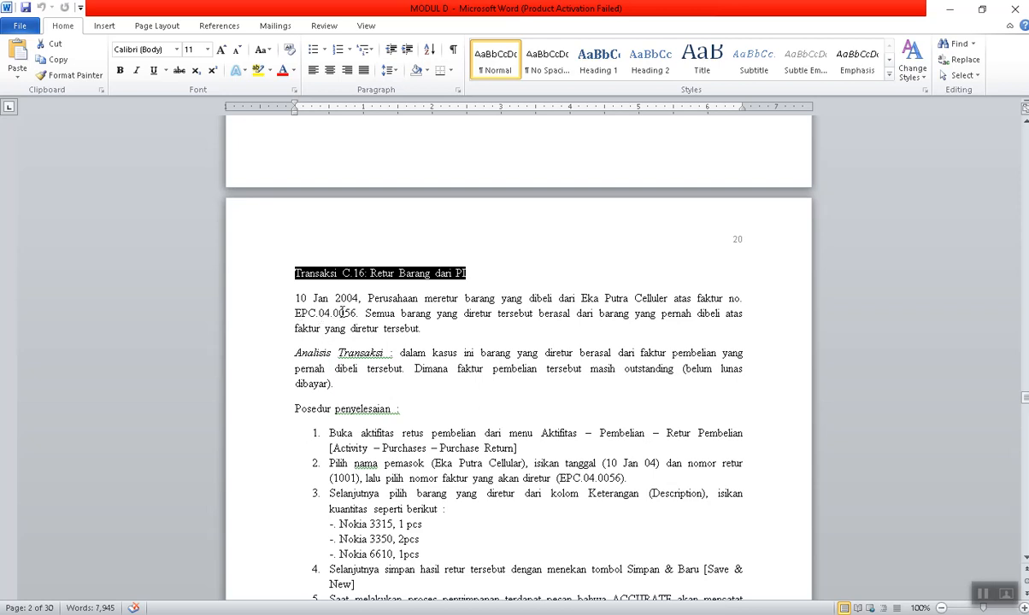
pyautogui.moveTo(581, 298); pyautogui.dragTo(674, 299)
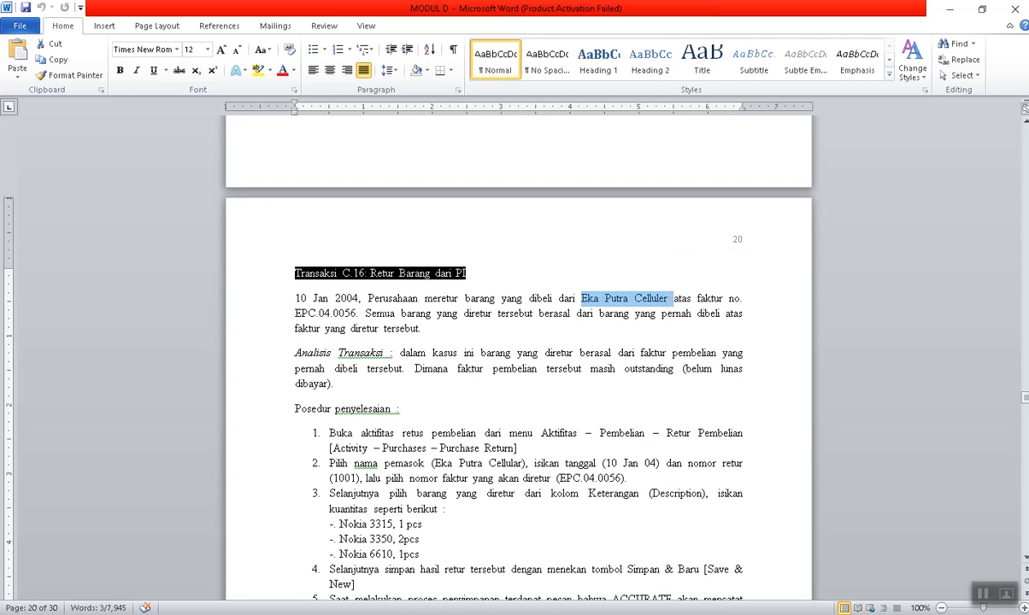
pyautogui.hotkey('alt', 'Tab')
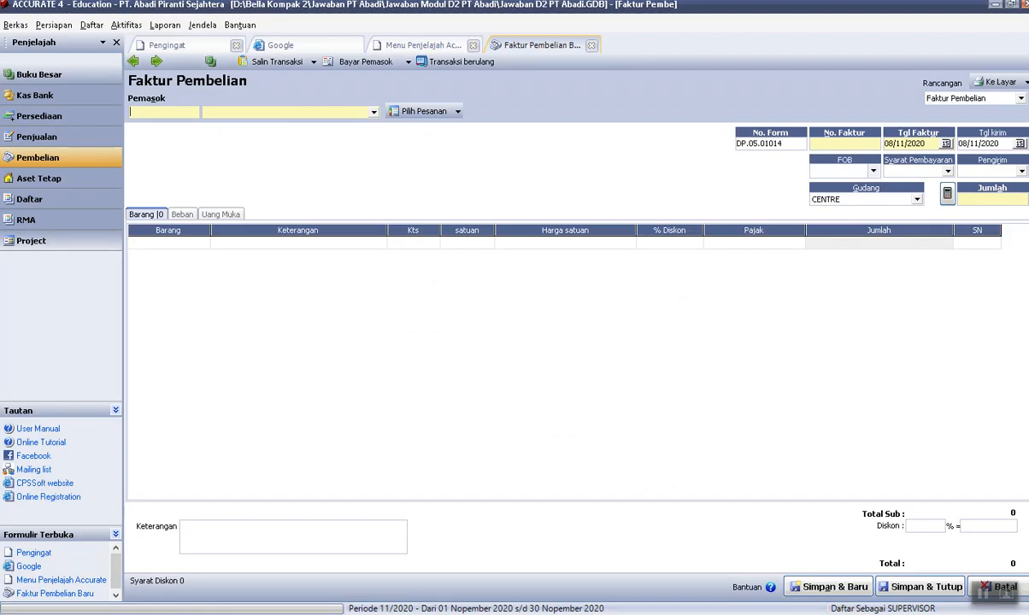
# Browse back through the recorded purchase invoices to look for Eka Putra Celluler's invoice EPC.04.0056.
pyautogui.click(134, 65)
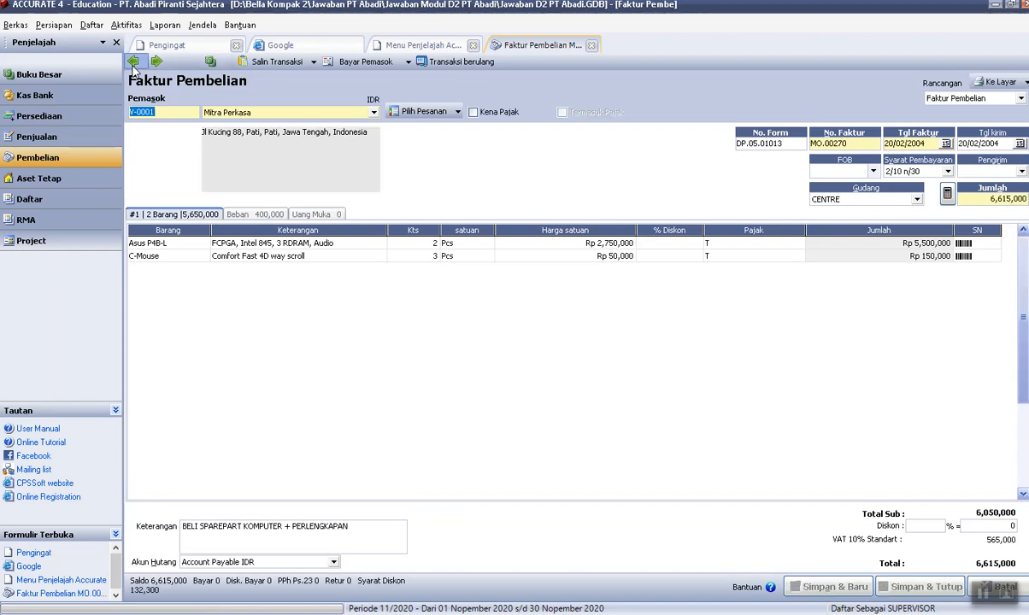
pyautogui.click(133, 65)
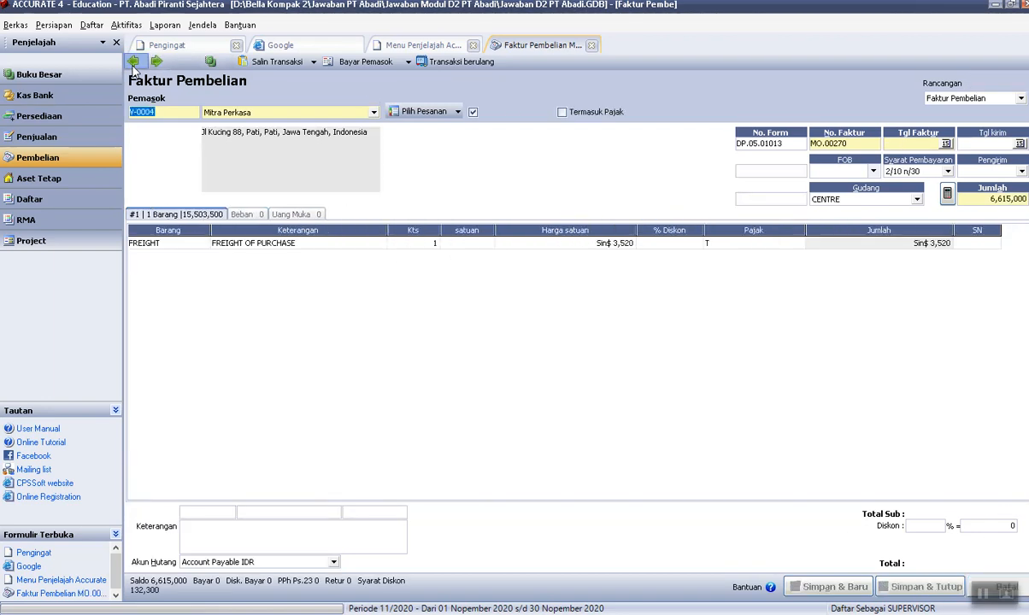
pyautogui.click(133, 65)
pyautogui.click(134, 65)
pyautogui.click(133, 65)
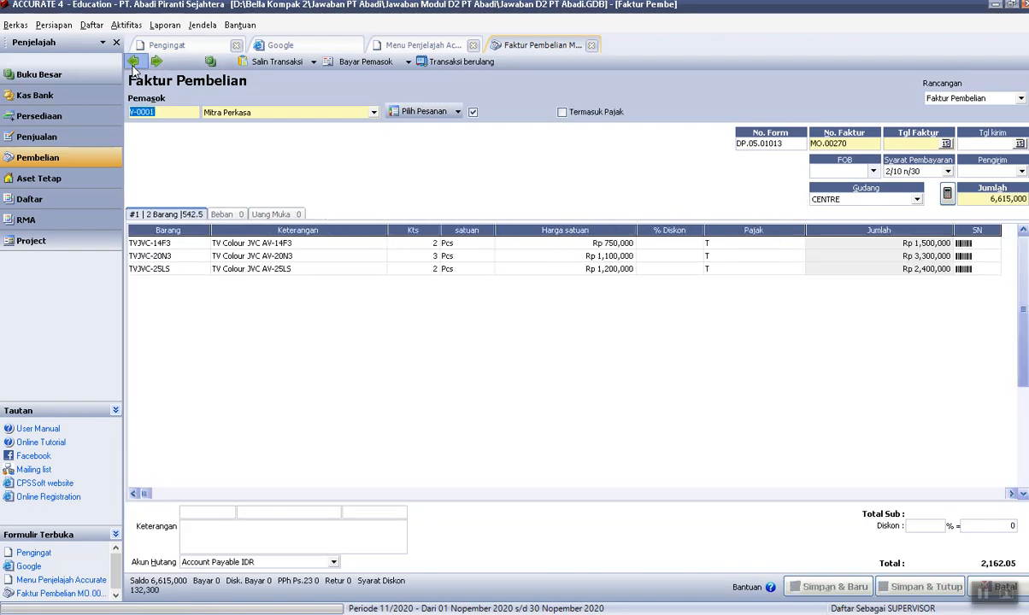
pyautogui.click(133, 65)
pyautogui.click(133, 65)
pyautogui.click(133, 65)
pyautogui.click(134, 65)
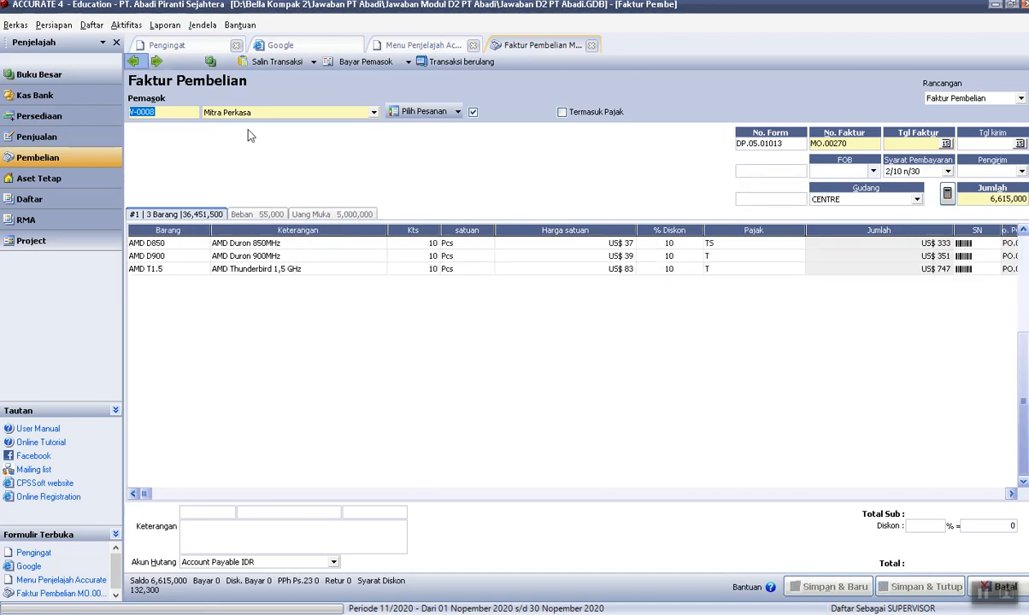
pyautogui.click(134, 65)
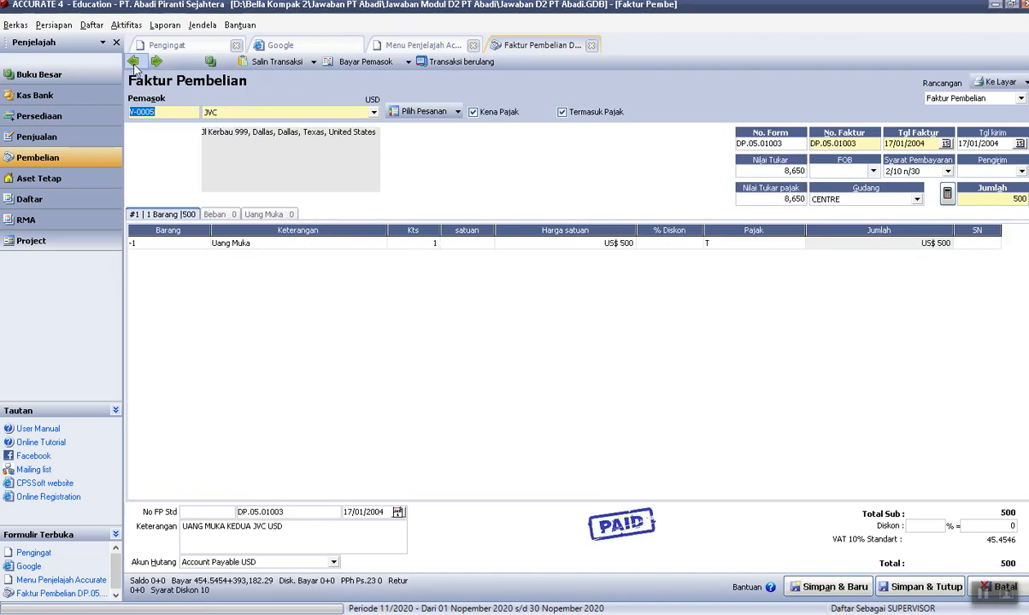
pyautogui.click(133, 65)
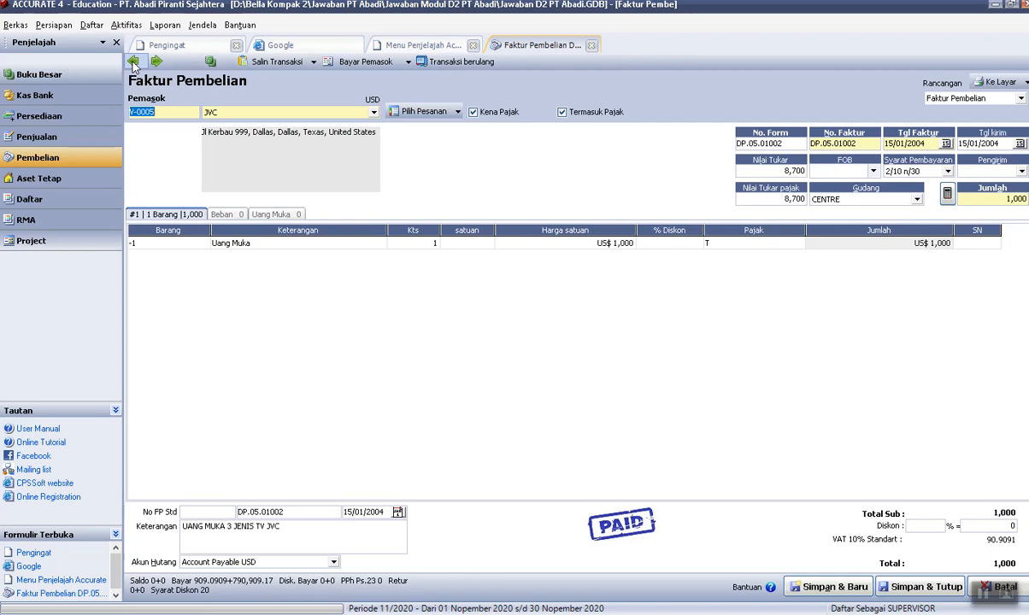
pyautogui.click(133, 65)
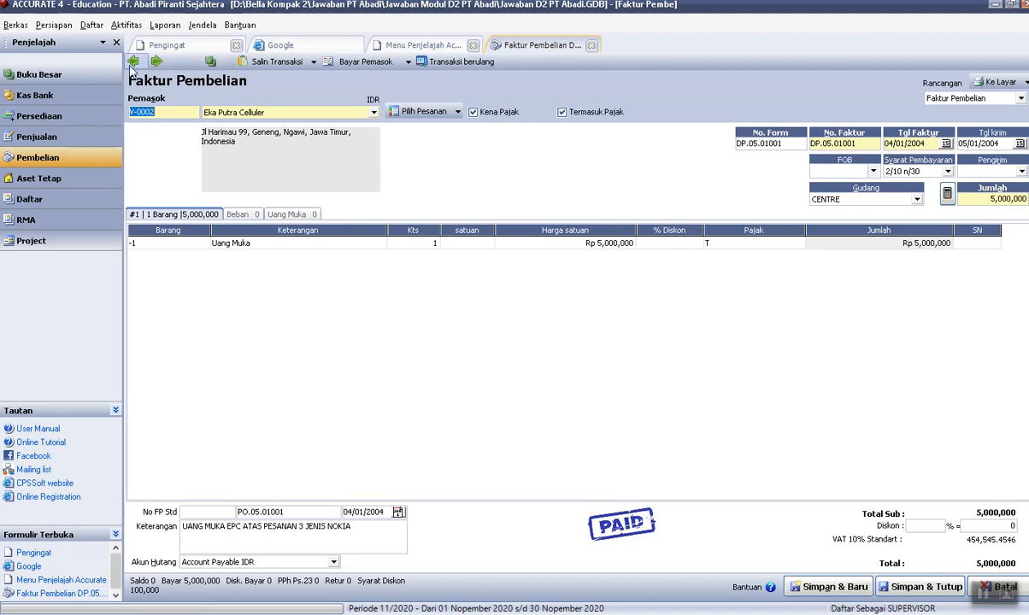
pyautogui.click(131, 62)
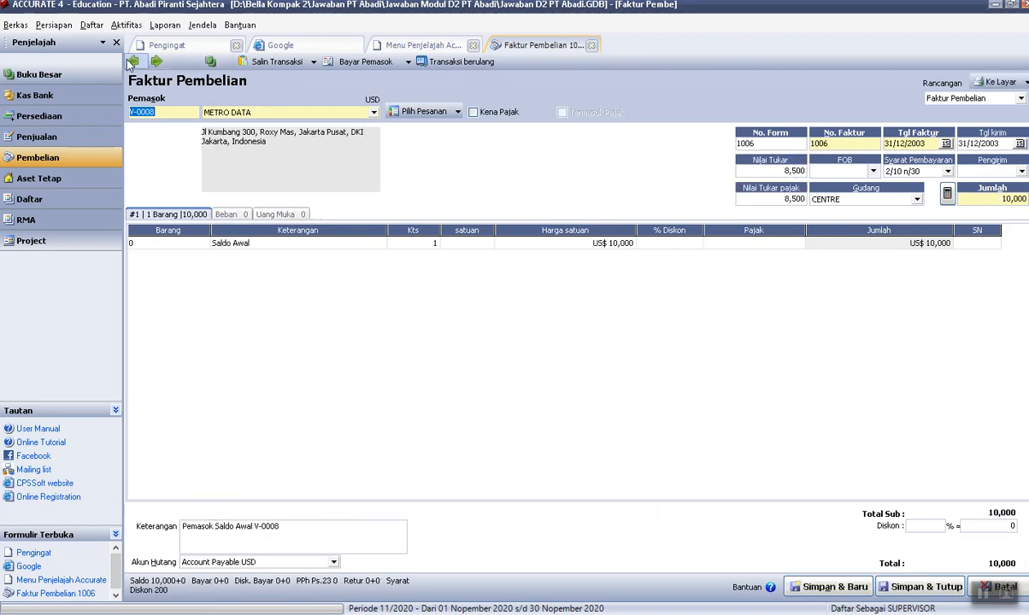
pyautogui.click(133, 62)
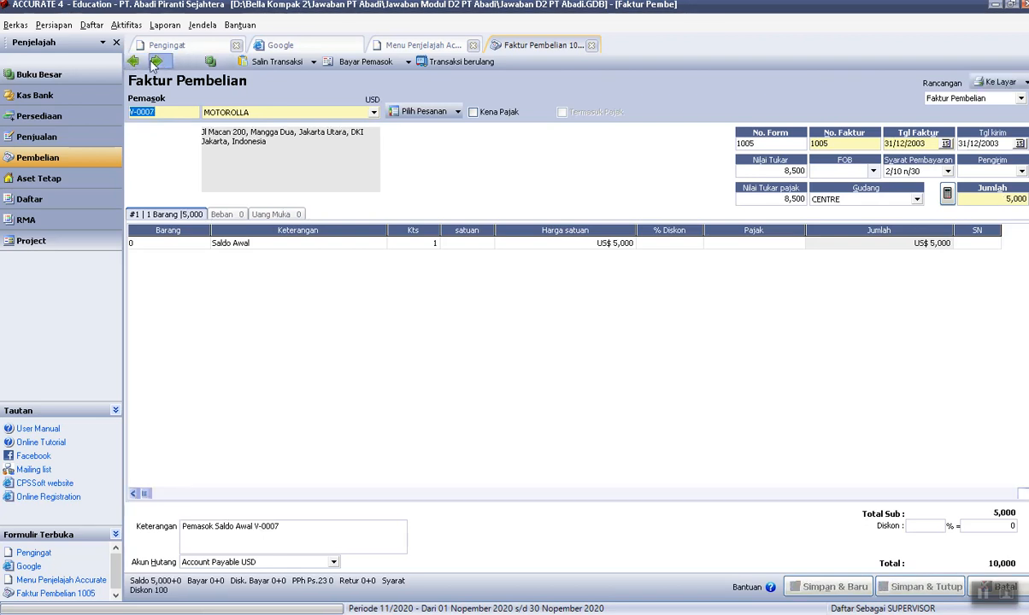
# Move forward through the purchase invoices to Eka Putra Celluler's invoice EPC.04.0056.
pyautogui.click(156, 62)
pyautogui.click(155, 61)
pyautogui.click(155, 62)
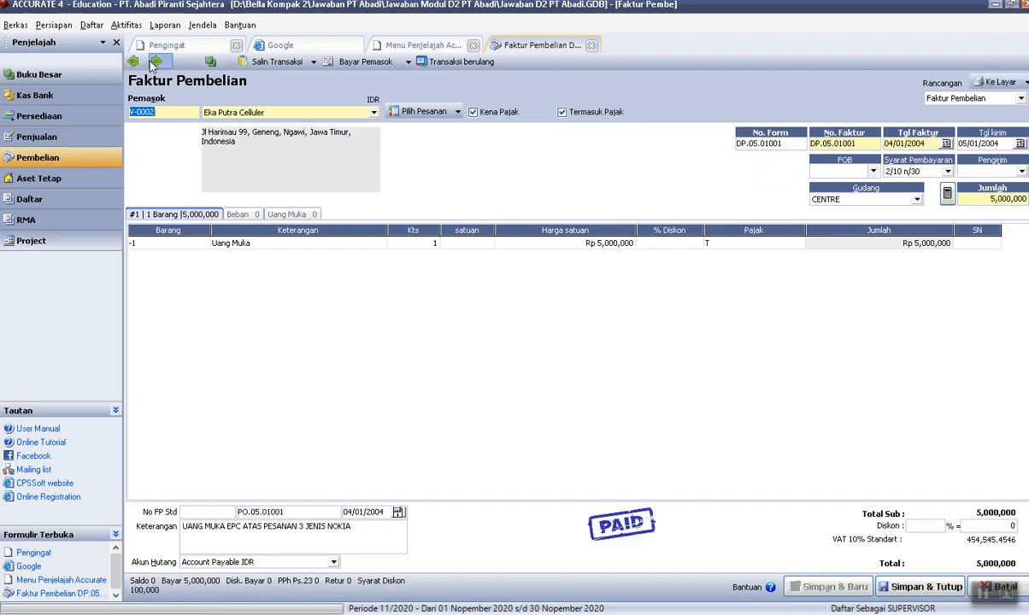
pyautogui.click(155, 62)
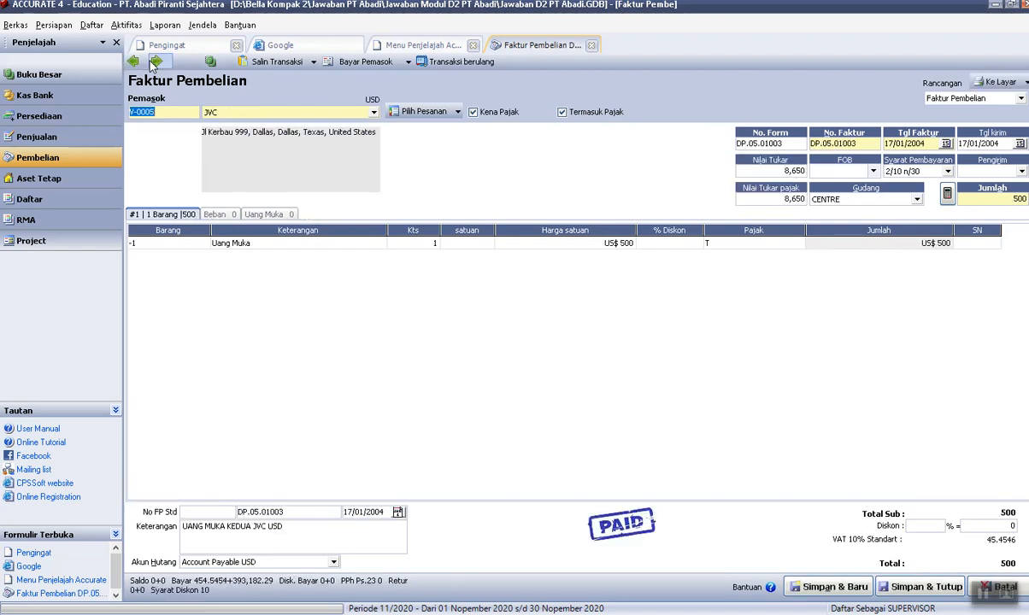
pyautogui.click(154, 61)
pyautogui.click(154, 61)
pyautogui.click(154, 61)
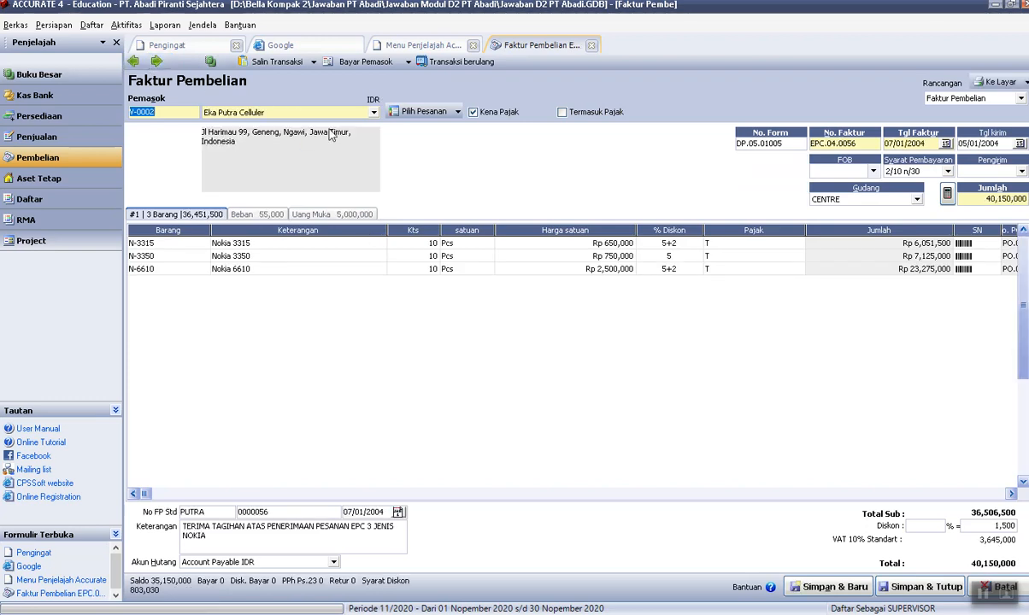
# Review Eka Putra Celluler's down payment invoice DP.05.01001 and return to its invoice EPC.04.0056.
pyautogui.click(133, 62)
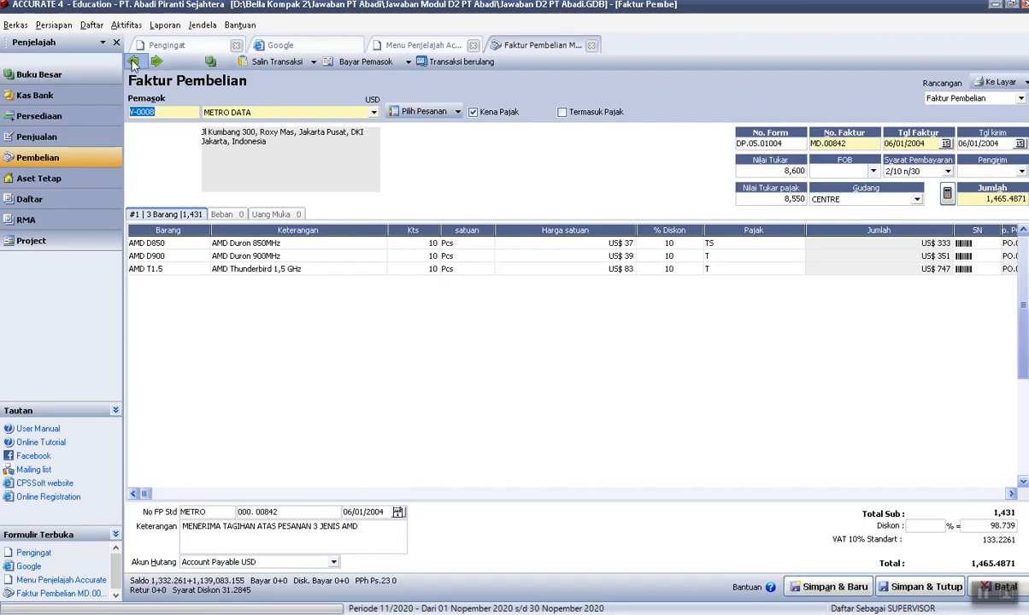
pyautogui.click(133, 62)
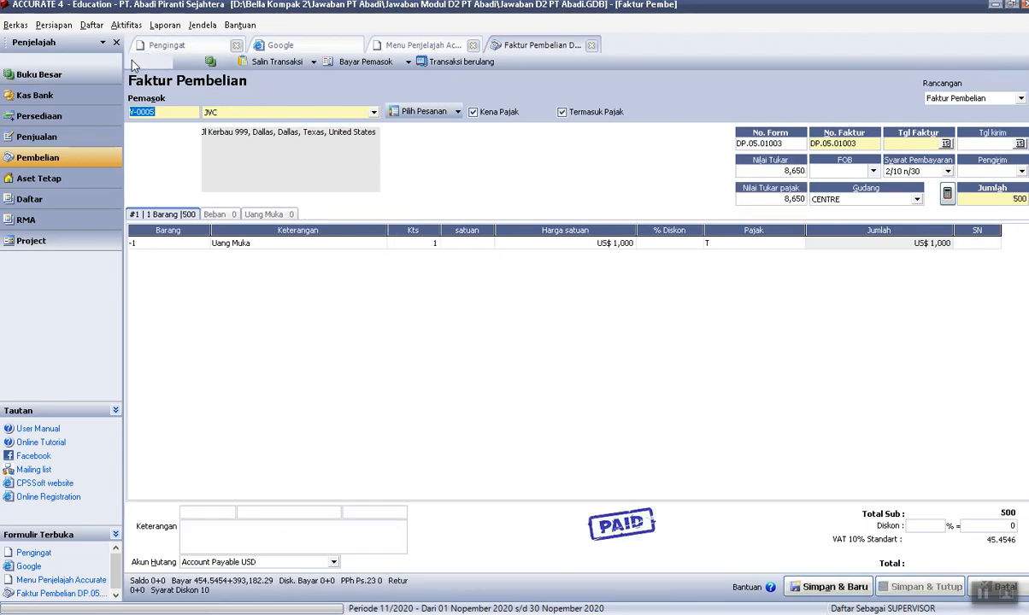
pyautogui.click(133, 63)
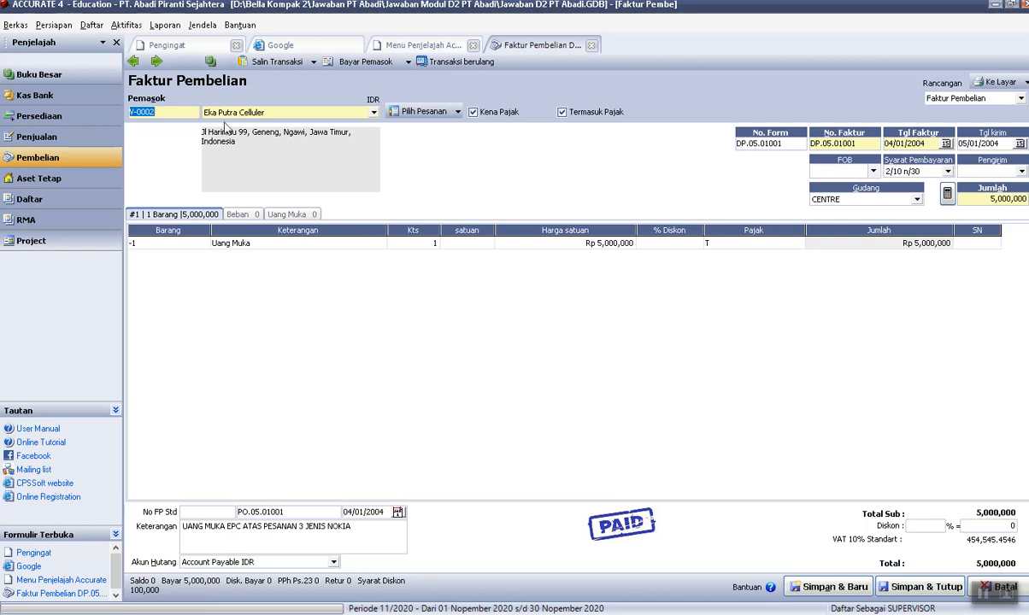
pyautogui.click(156, 63)
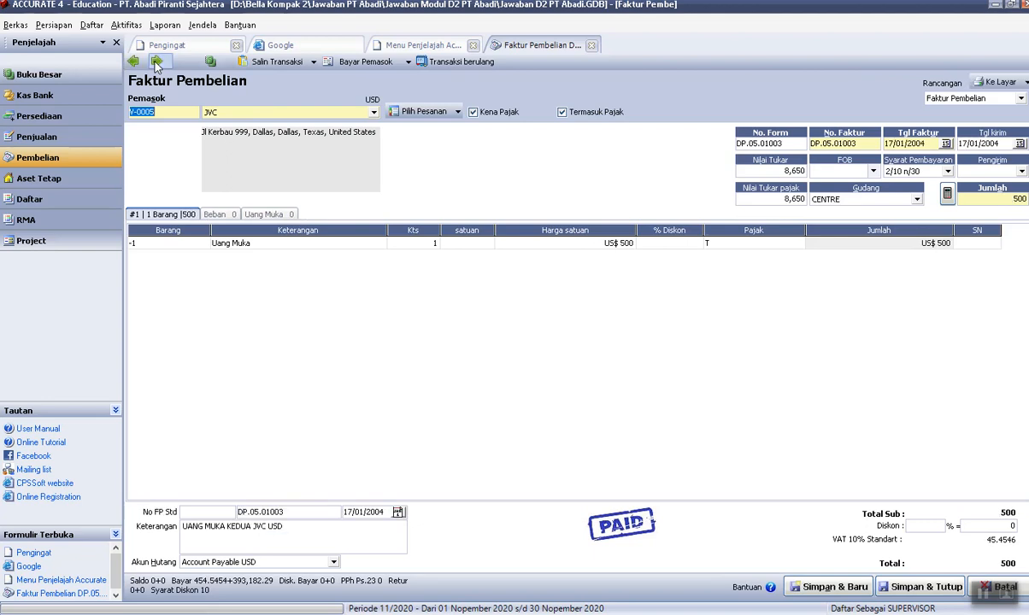
pyautogui.click(156, 62)
pyautogui.click(156, 62)
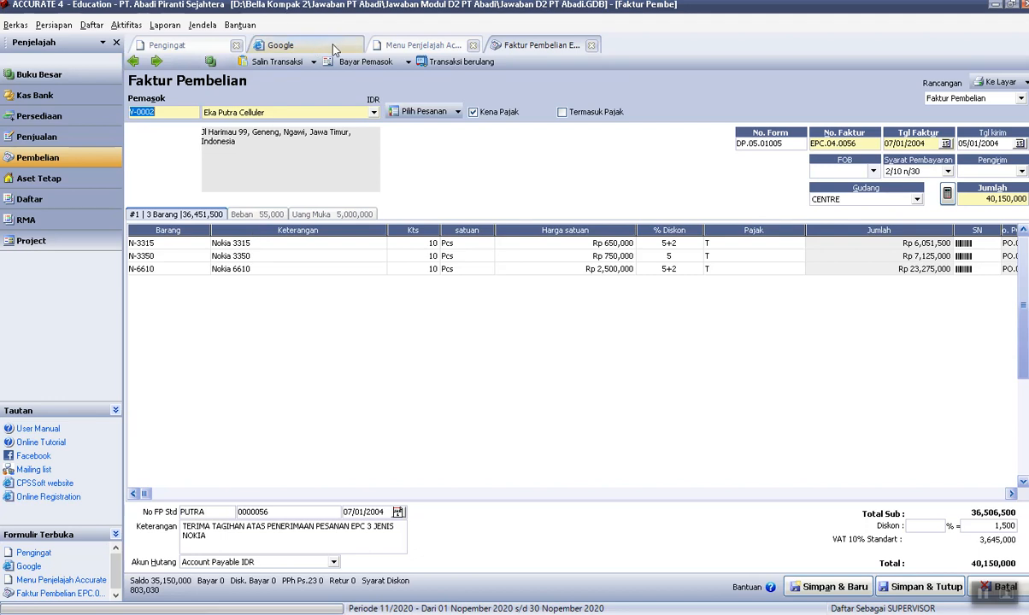
# Start a new purchase return for supplier Eka Putra Celluler against invoice EPC.04.0056.
pyautogui.click(419, 45)
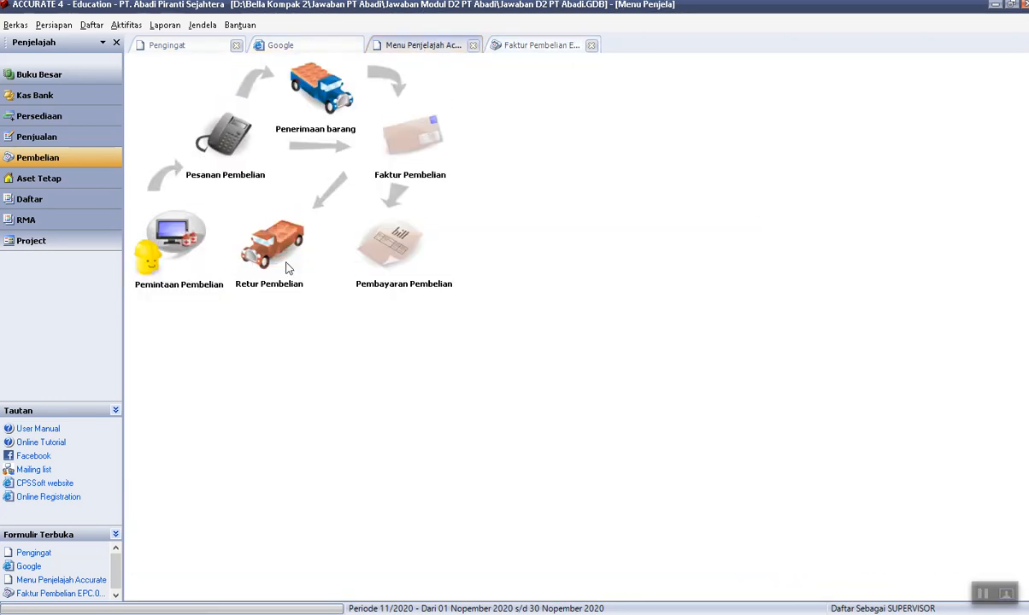
pyautogui.click(285, 261)
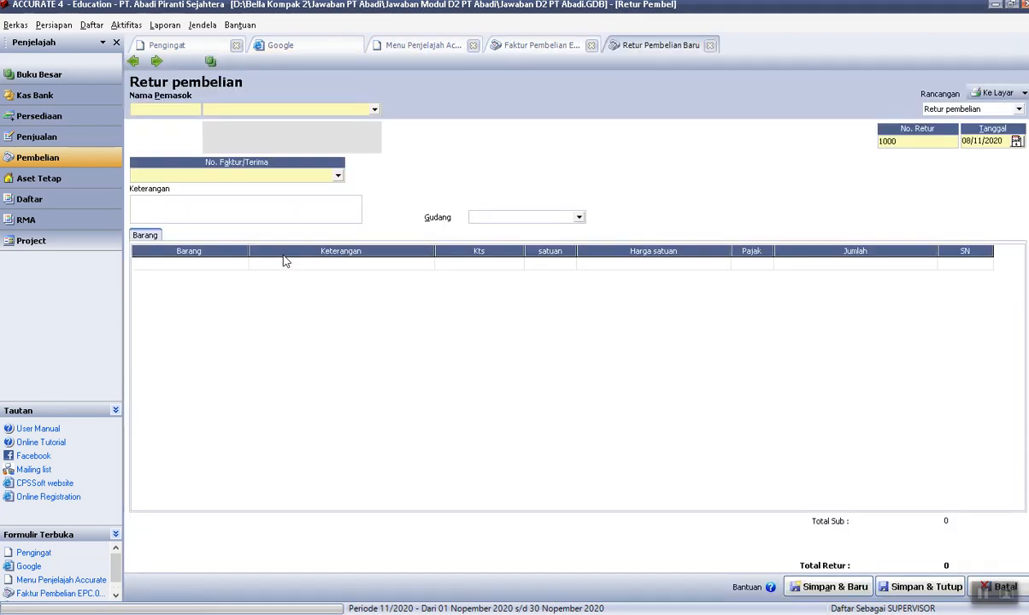
pyautogui.click(374, 109)
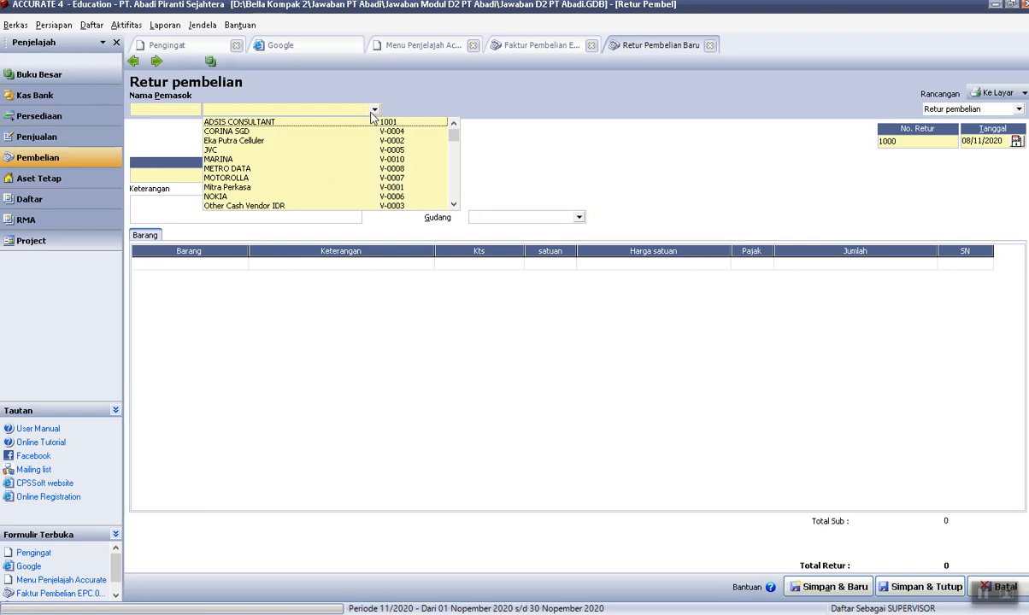
pyautogui.click(245, 141)
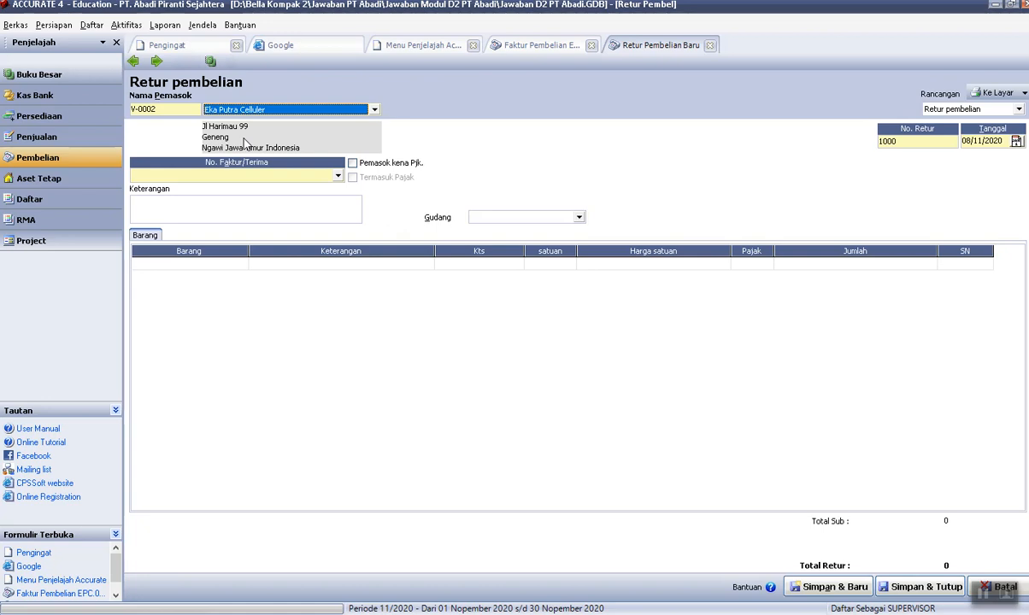
pyautogui.press('Tab')
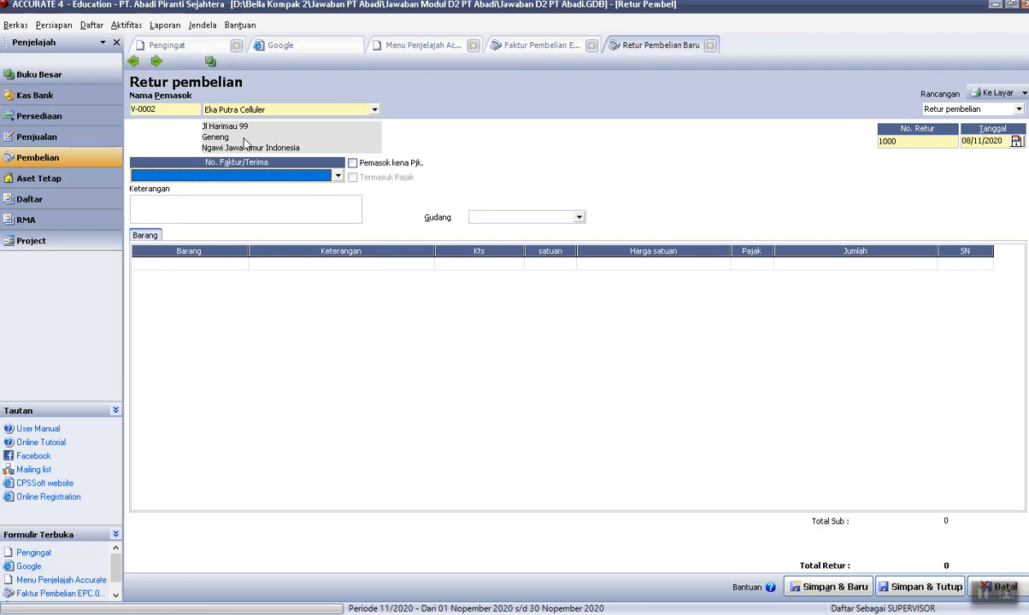
pyautogui.click(338, 176)
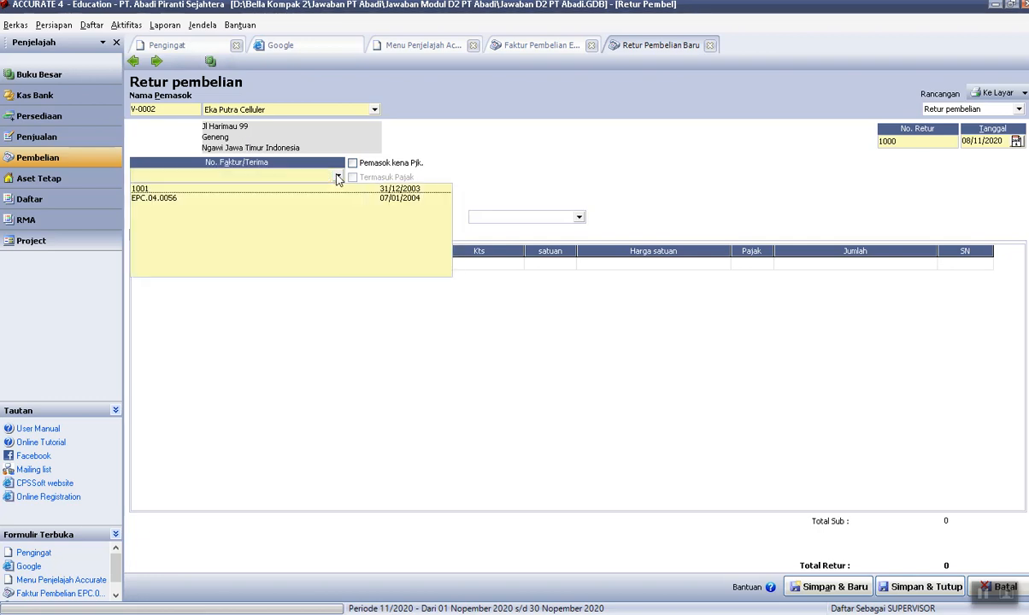
pyautogui.click(175, 202)
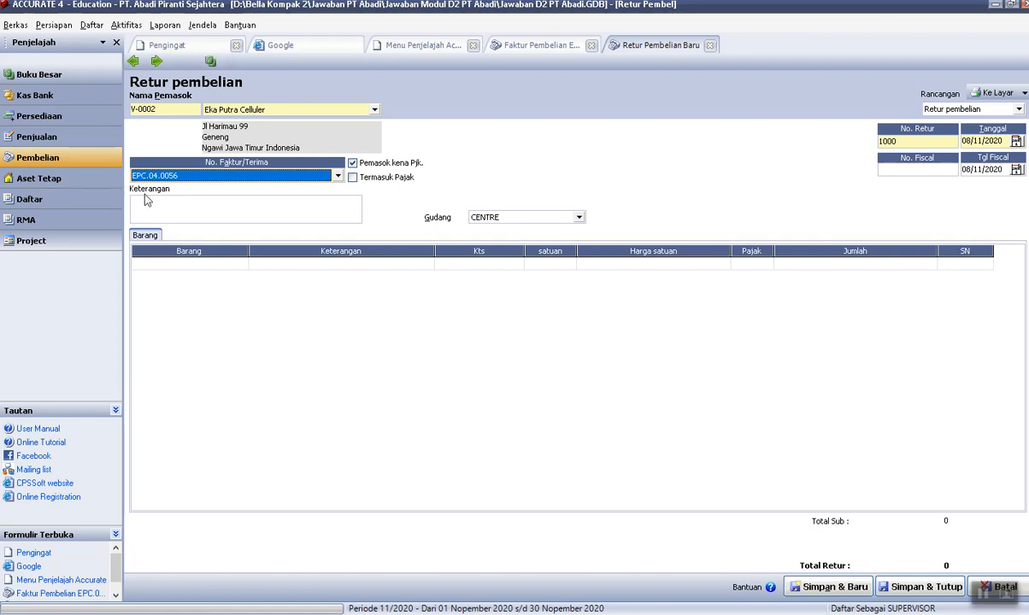
# Review the item lines of purchase invoice EPC.04.0056 and go back to the new purchase return.
pyautogui.click(547, 43)
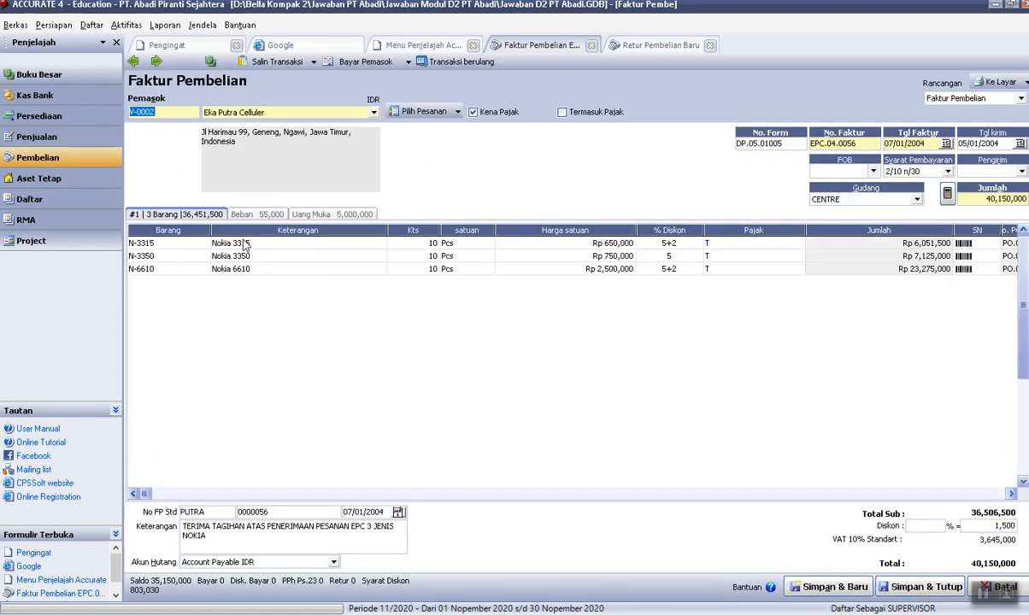
pyautogui.click(653, 495)
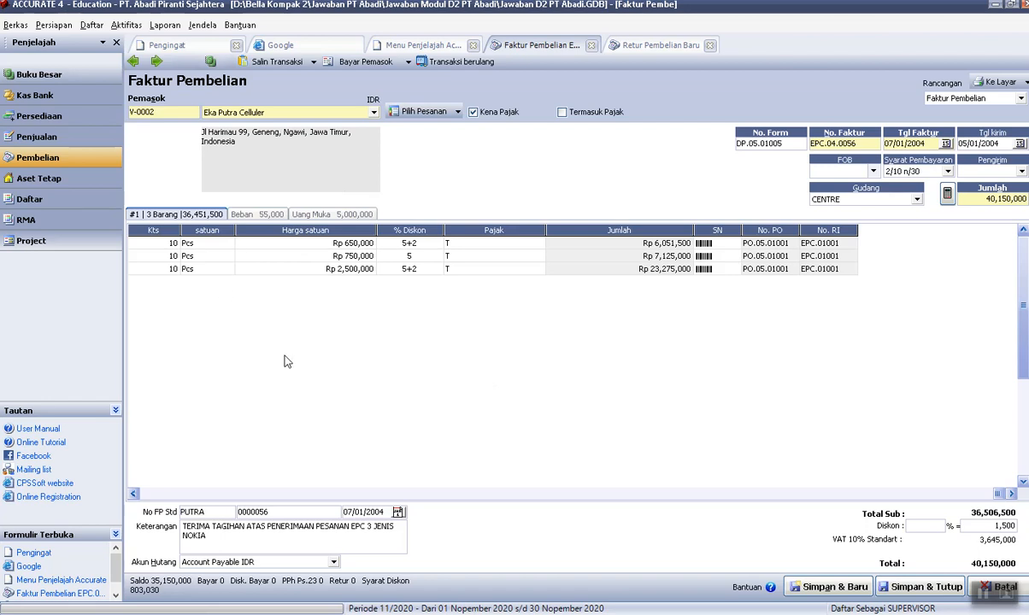
pyautogui.click(170, 470)
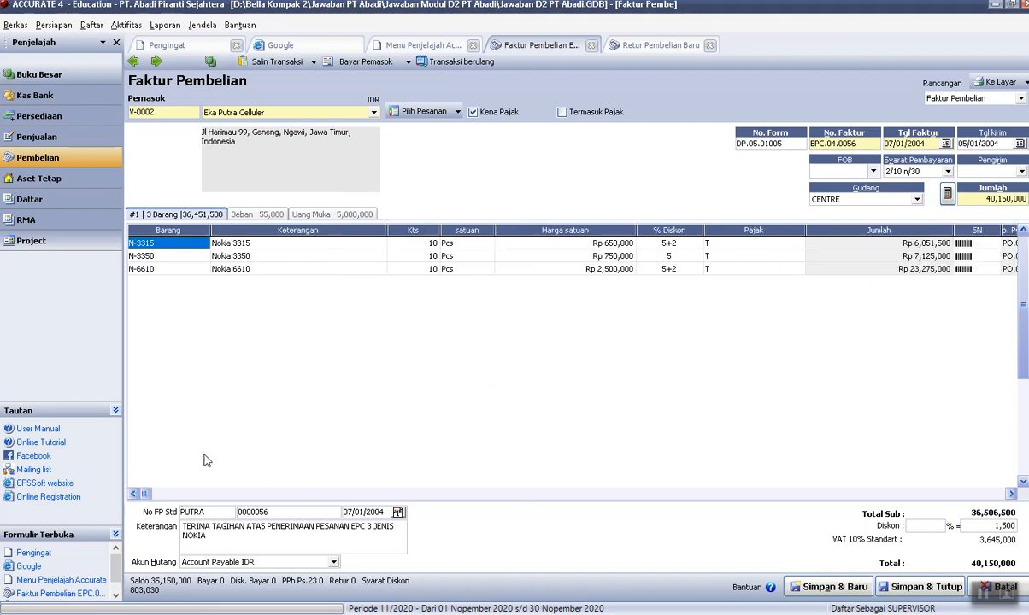
pyautogui.click(651, 45)
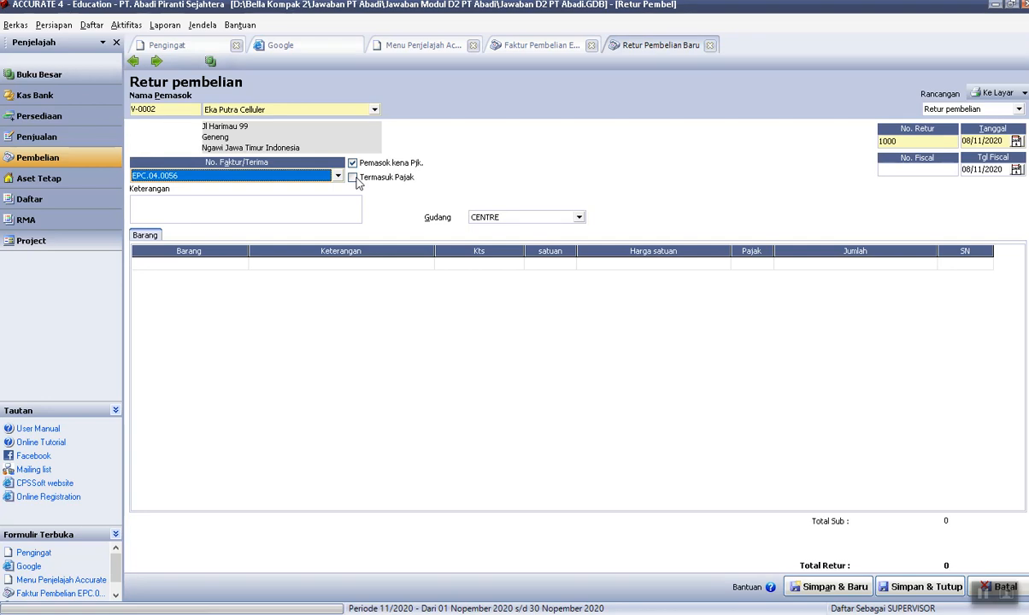
# Begin the purchase return's Keterangan description with the word "Meretur".
pyautogui.press('Tab')
pyautogui.press('Tab')
pyautogui.press('Tab')
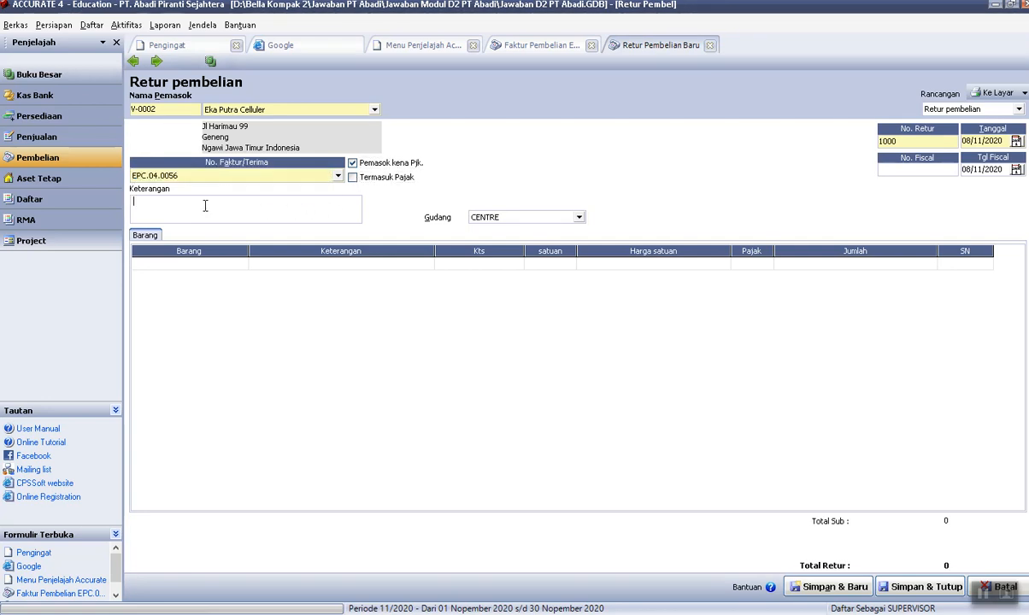
pyautogui.write('Meretru')
pyautogui.press('BackSpace')
pyautogui.write('ur')
# Read the Transaksi C.16 return procedure and item quantities in the Word module, and return to ACCURATE.
pyautogui.hotkey('alt', 'Tab')
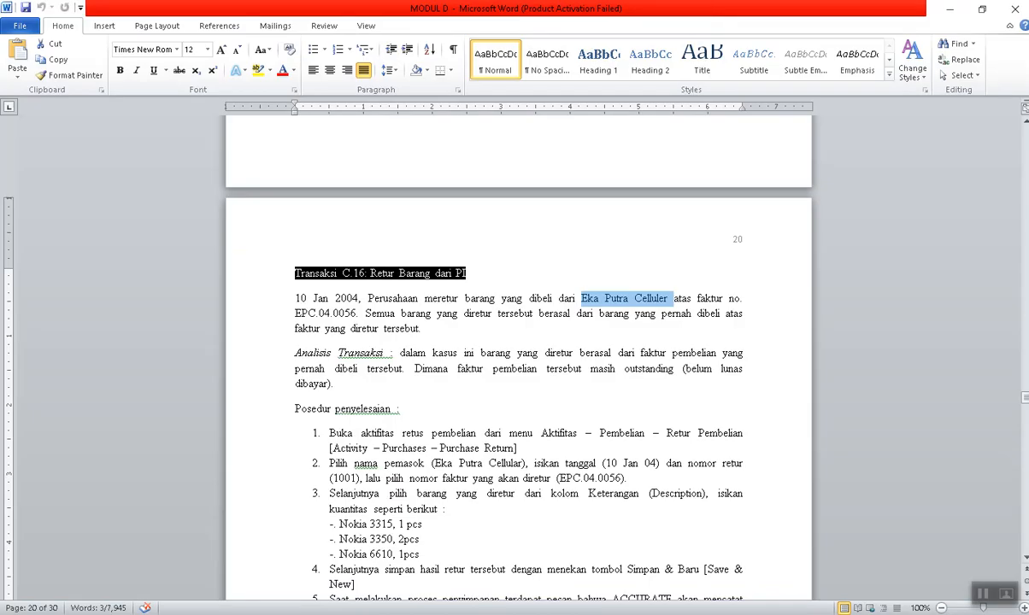
pyautogui.scroll(-1, 376, 506)
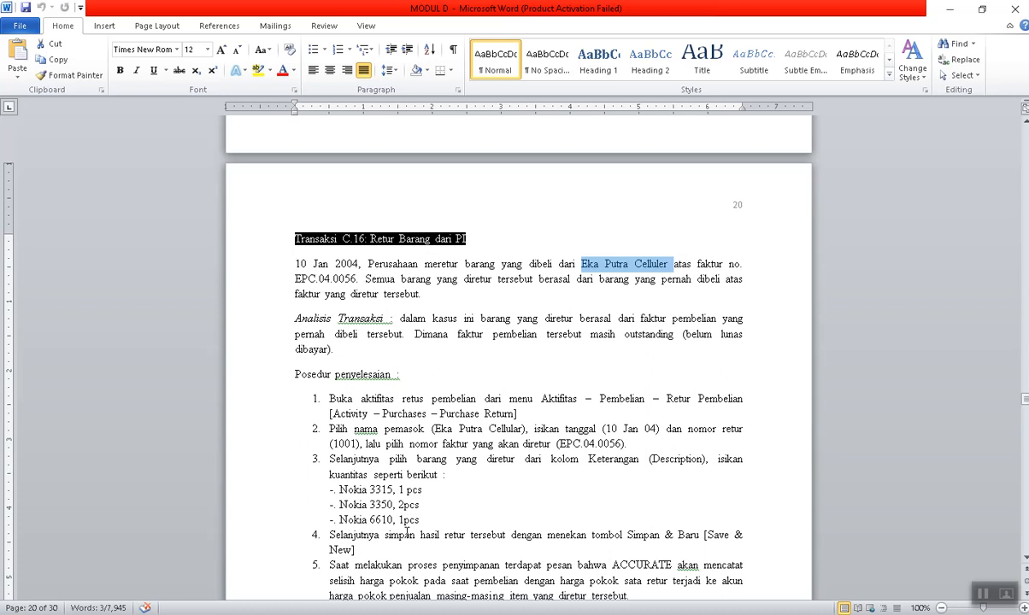
pyautogui.scroll(-1, 567, 440)
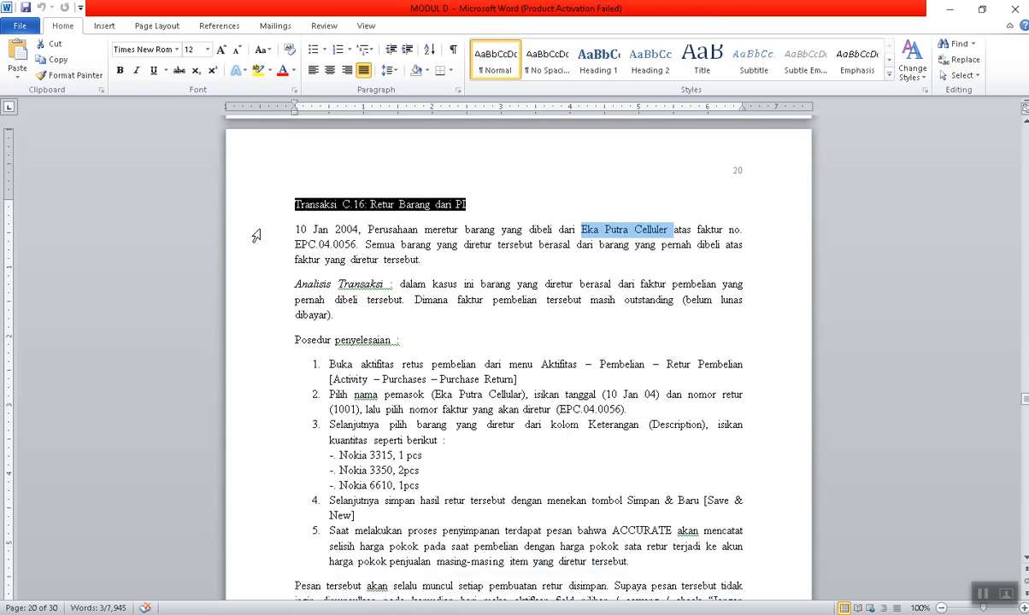
pyautogui.scroll(-2, 410, 305)
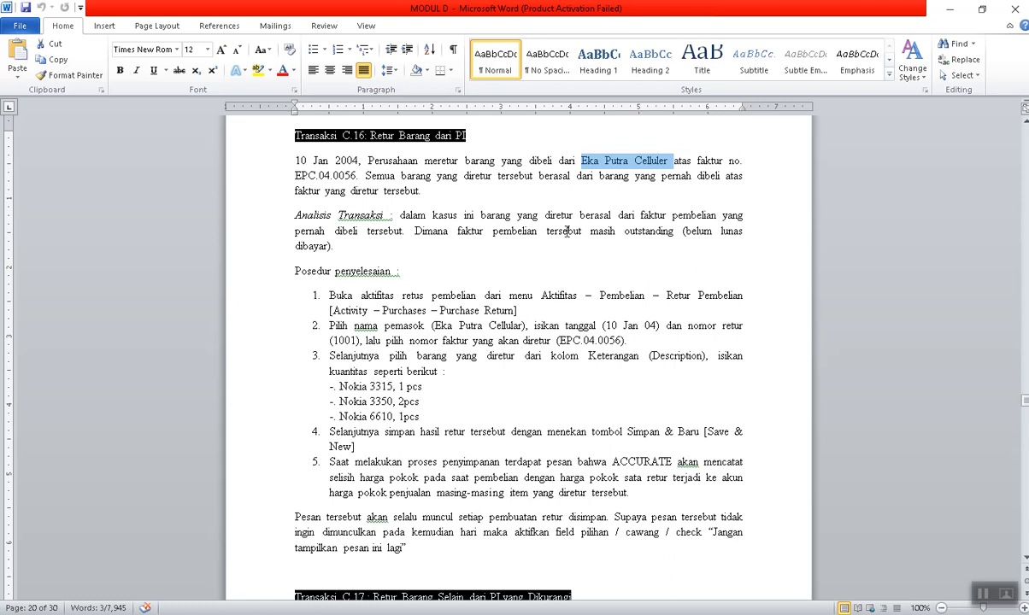
pyautogui.moveTo(547, 603)
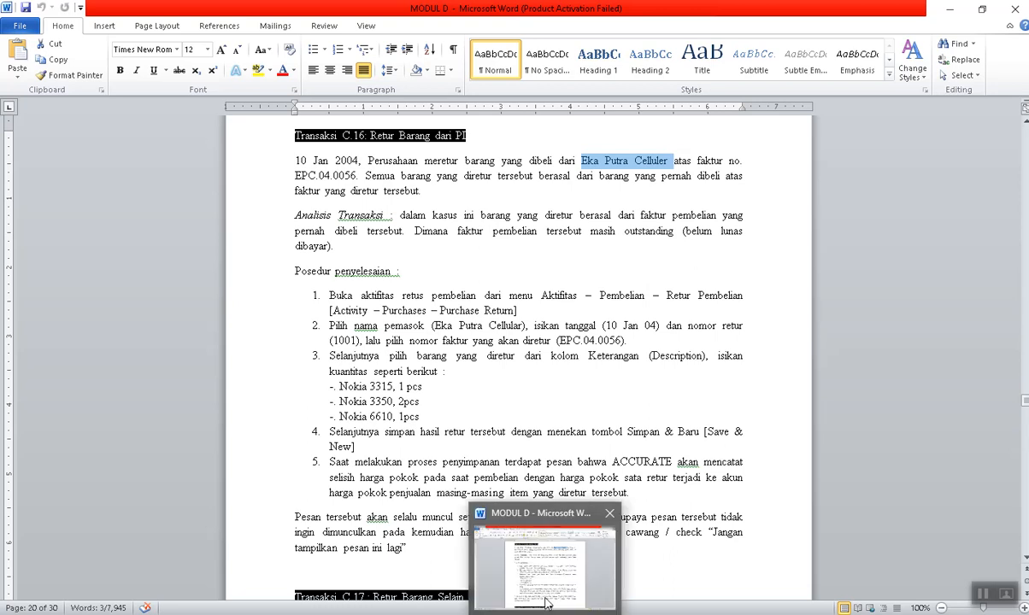
pyautogui.click(557, 583)
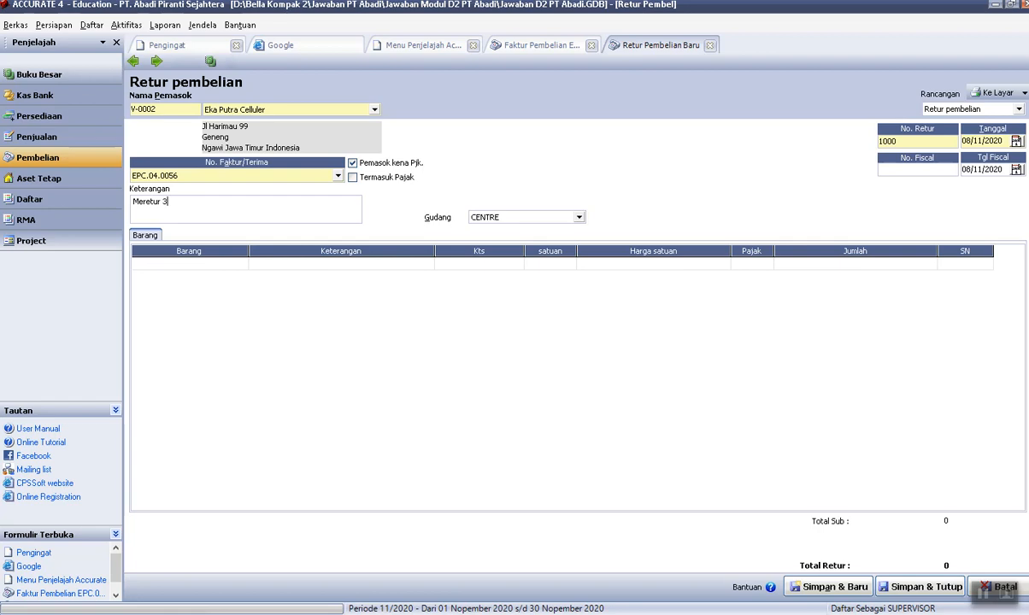
# Complete the purchase return's description so it reads "Meretur 3tipe Nokia".
pyautogui.write('3tipe Nokia')
pyautogui.press('Tab')
pyautogui.press('Tab')
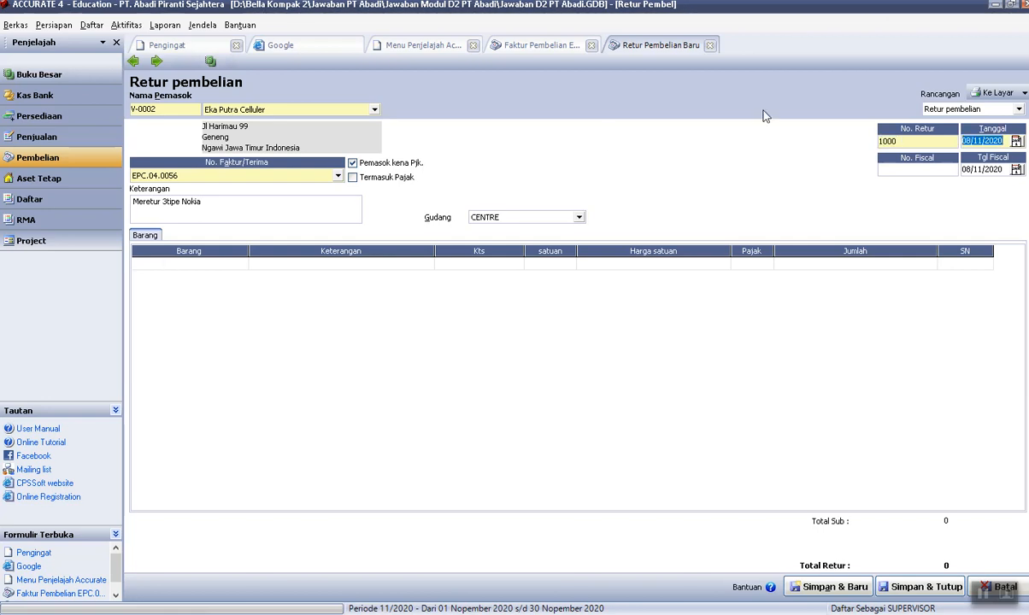
# Check the return number and return date given for Transaksi C.16 in the Word module, and go back to the ACCURATE return form.
pyautogui.moveTo(906, 143); pyautogui.dragTo(858, 149)
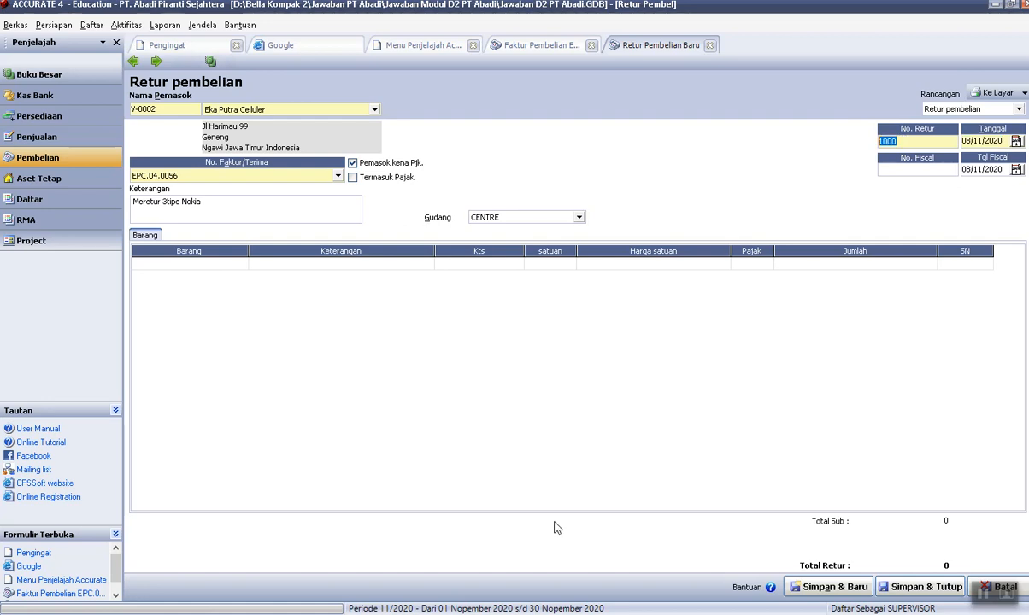
pyautogui.hotkey('alt', 'Tab')
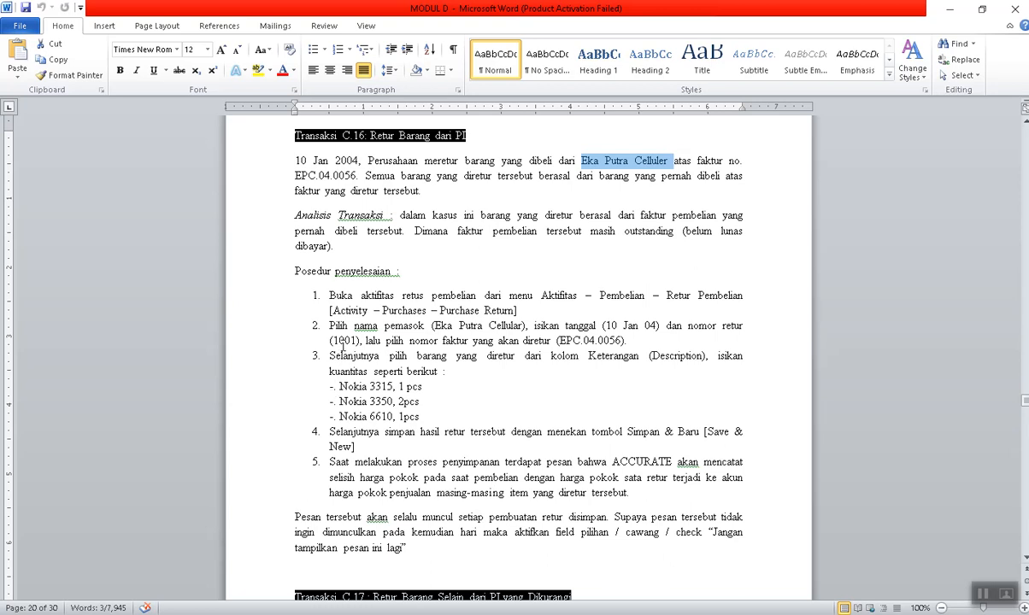
pyautogui.hotkey('alt', 'Tab')
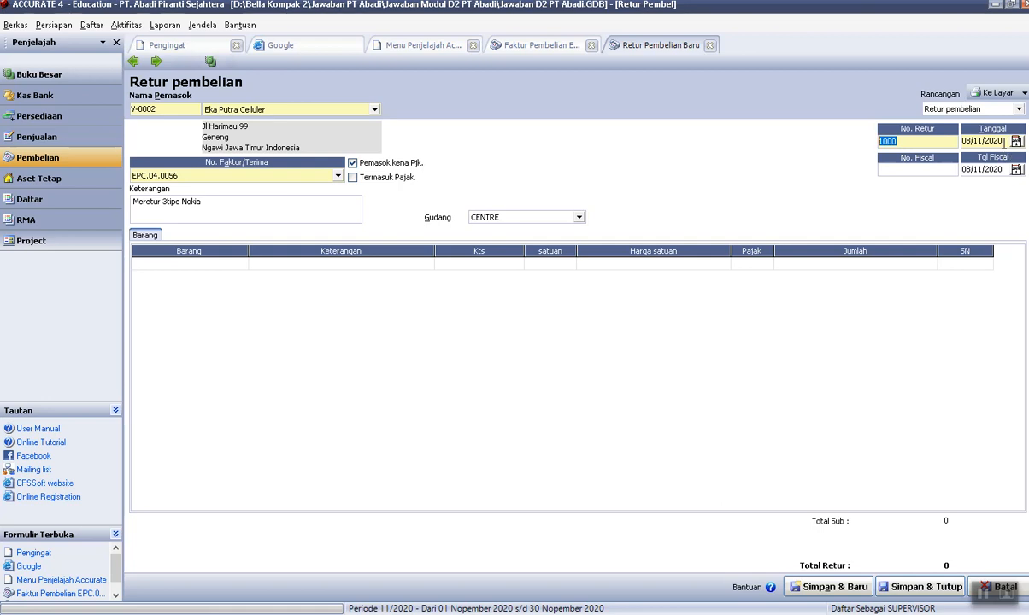
pyautogui.press('Tab')
pyautogui.hotkey('alt', 'Tab')
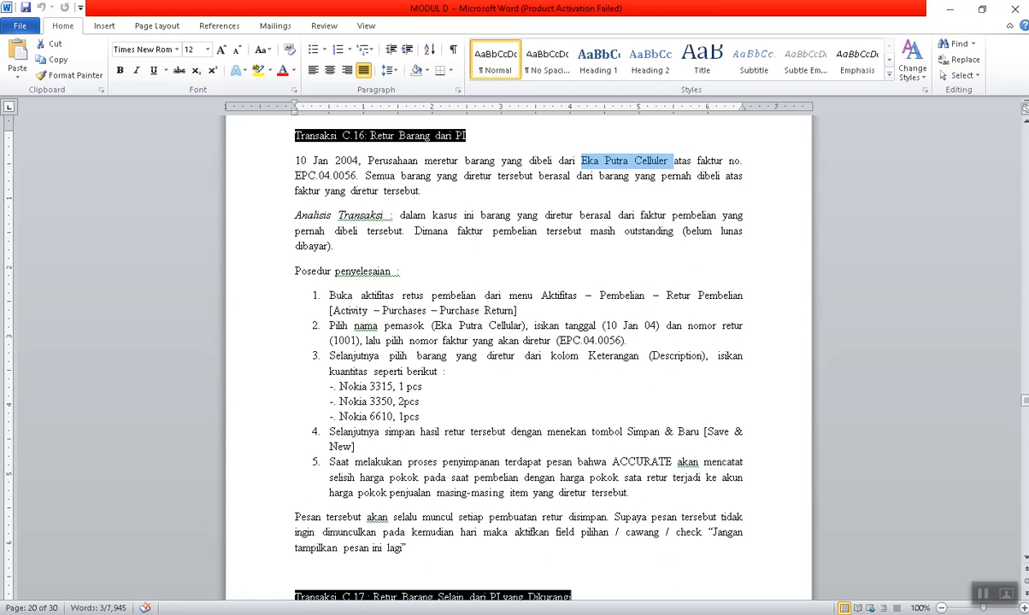
pyautogui.click(643, 554)
pyautogui.hotkey('alt', 'Tab')
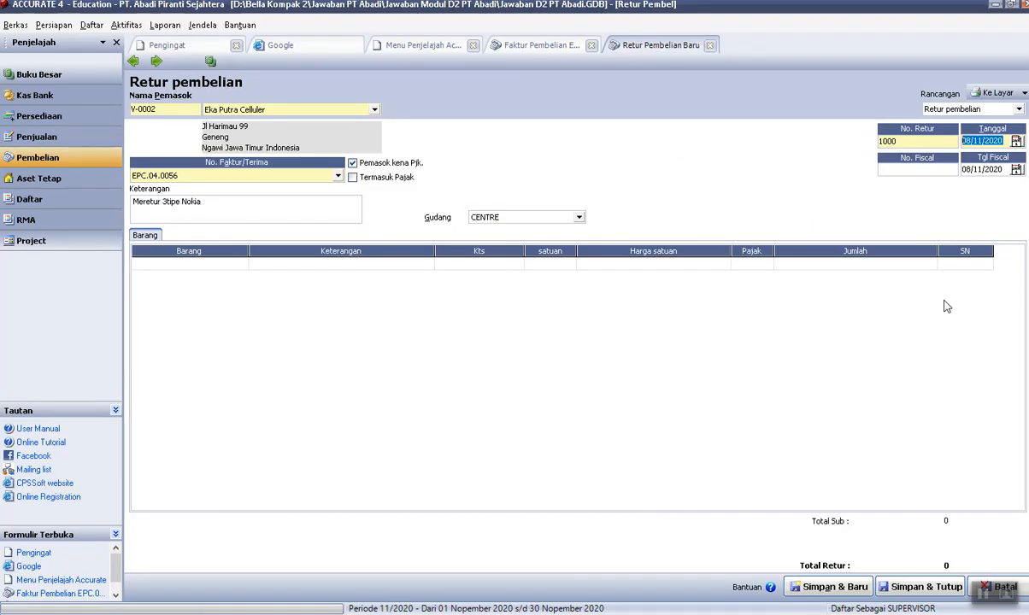
# Set the purchase return's date to 10/01/04.
pyautogui.write('01')
pyautogui.press('BackSpace')
pyautogui.press('BackSpace')
pyautogui.write('10/01/')
pyautogui.write('04')
pyautogui.press('Tab')
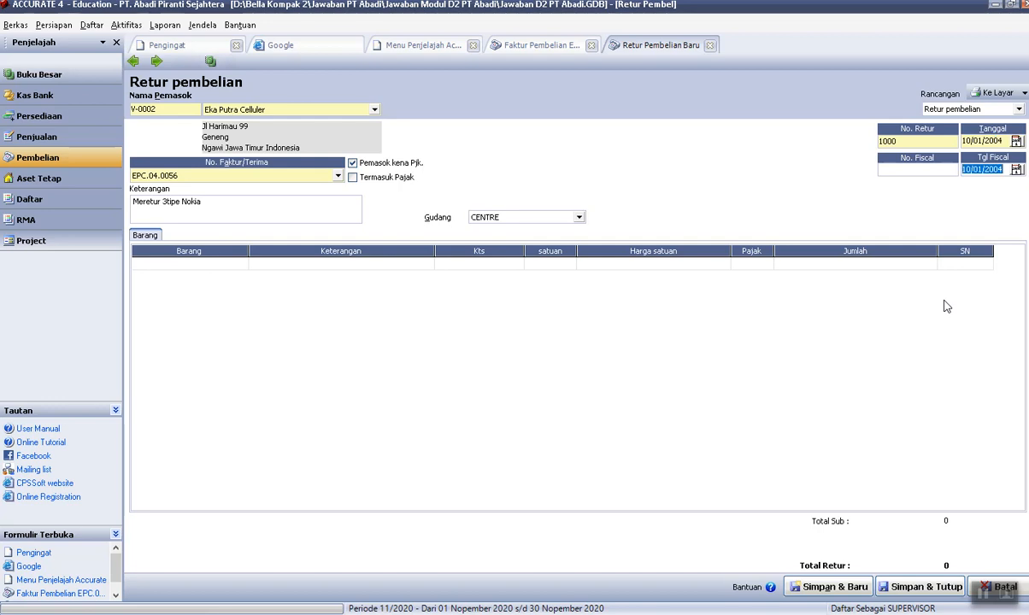
# Check the items available for the first return line against the Word module and purchase invoice EPC.04.0056.
pyautogui.click(793, 614)
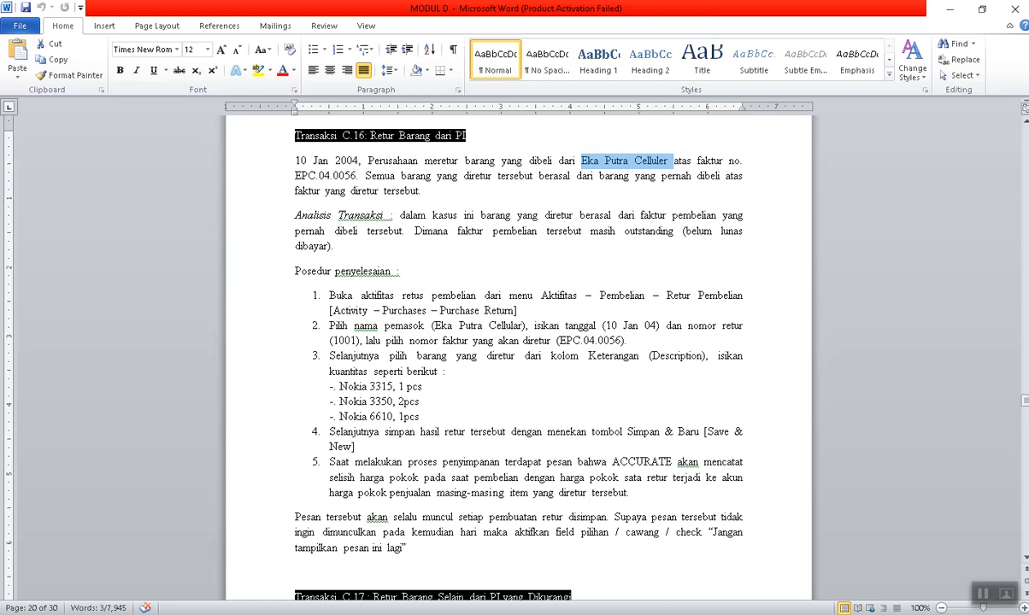
pyautogui.click(548, 526)
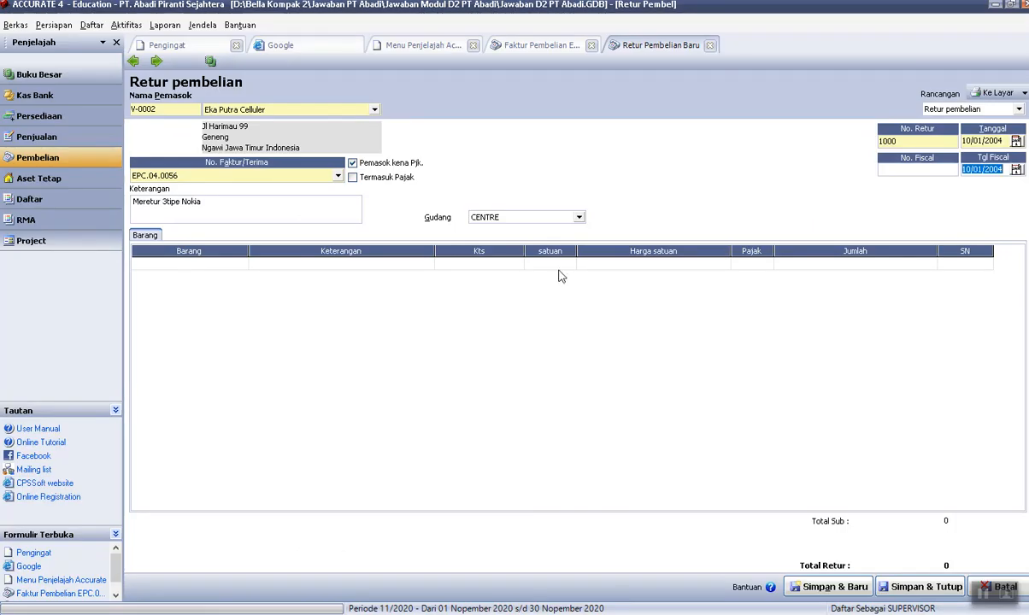
pyautogui.click(238, 269)
pyautogui.click(427, 265)
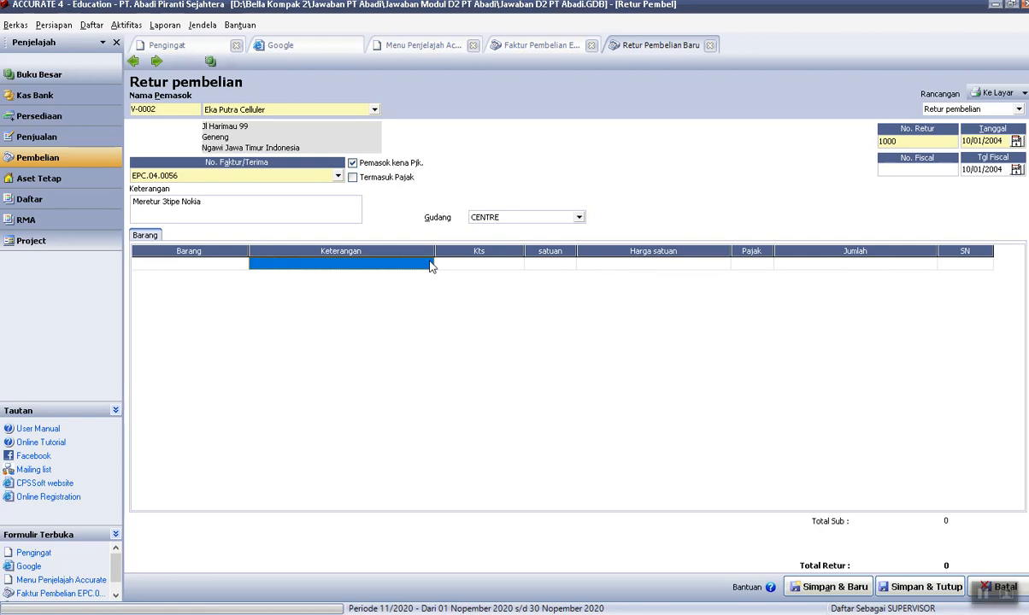
pyautogui.click(429, 267)
pyautogui.click(427, 266)
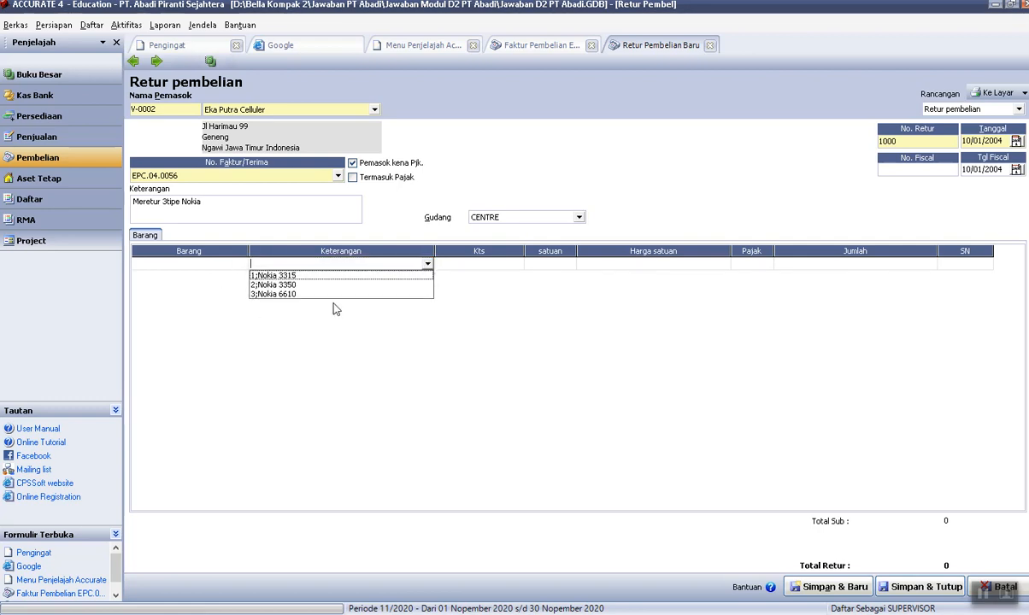
pyautogui.click(507, 45)
pyautogui.click(507, 45)
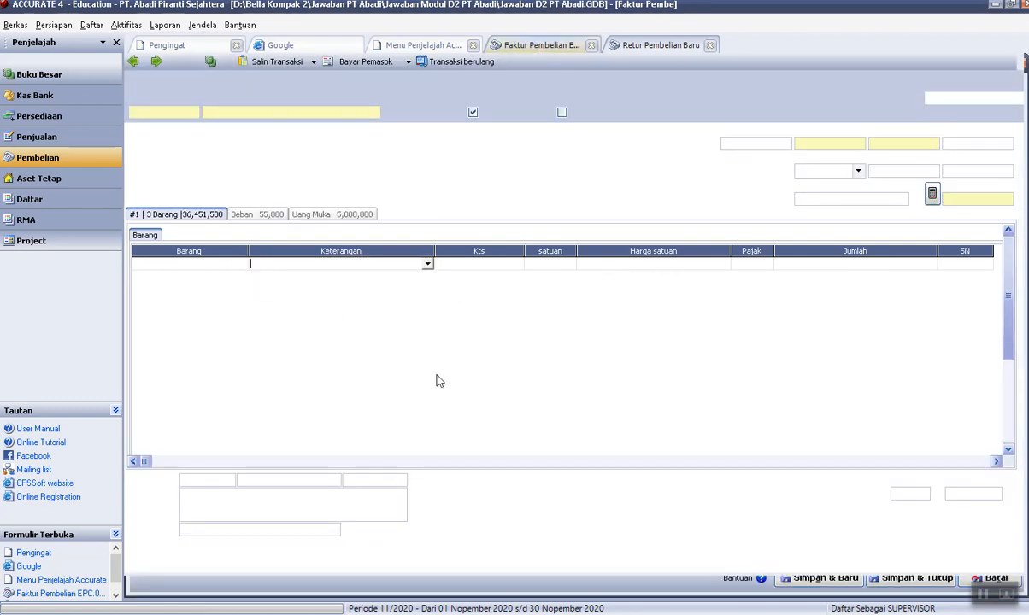
pyautogui.click(685, 50)
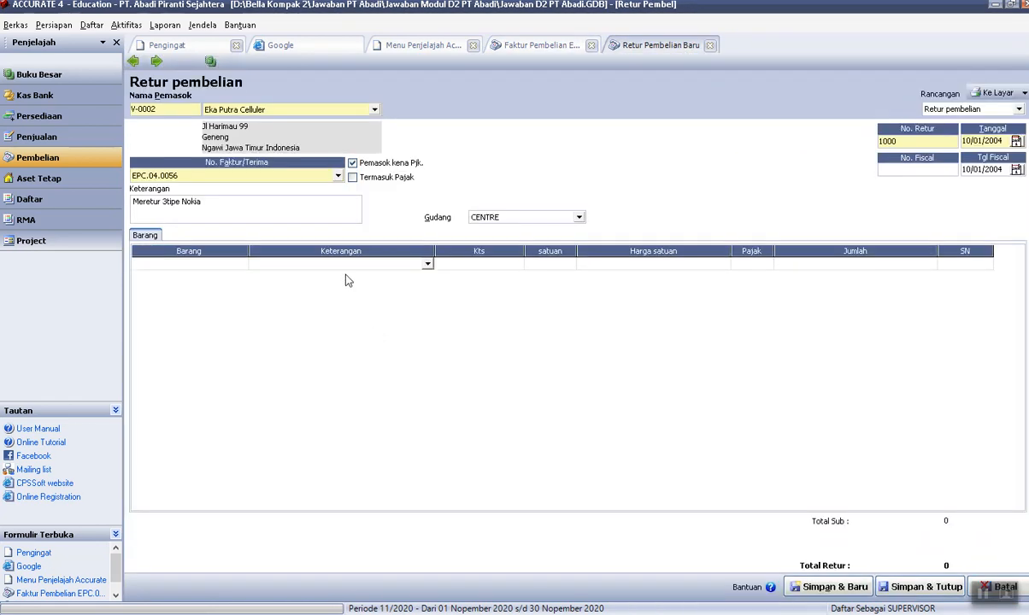
# Add Nokia 3315 as the first return line with a quantity of 1, declining to return all the goods.
pyautogui.click(427, 265)
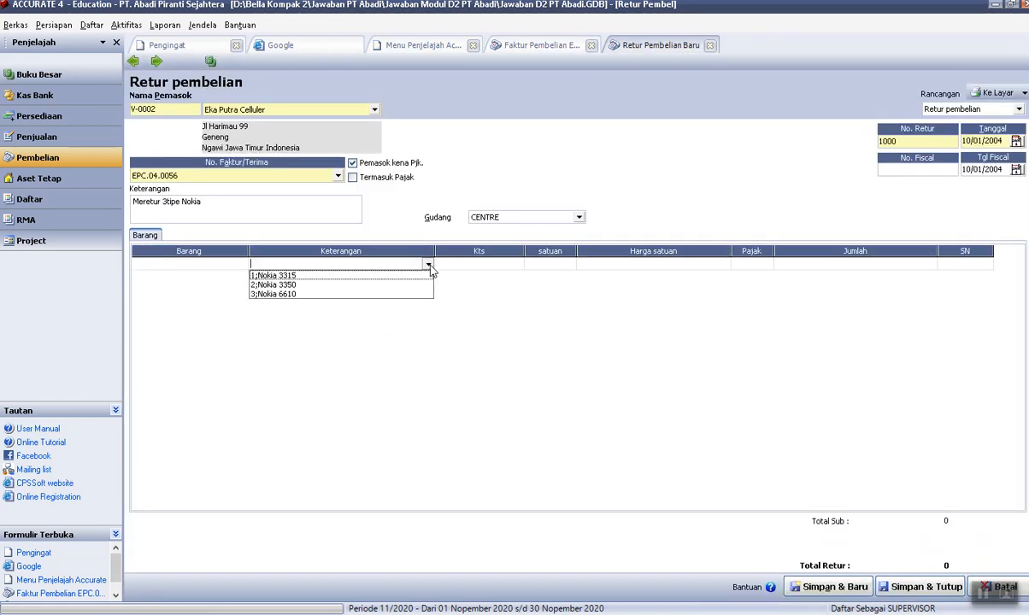
pyautogui.click(273, 276)
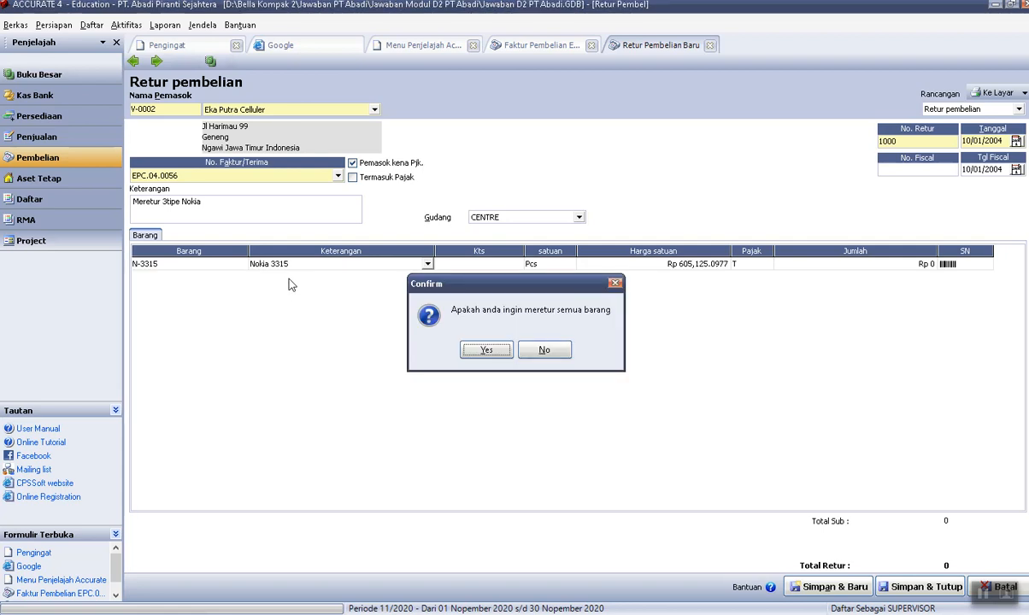
pyautogui.click(542, 350)
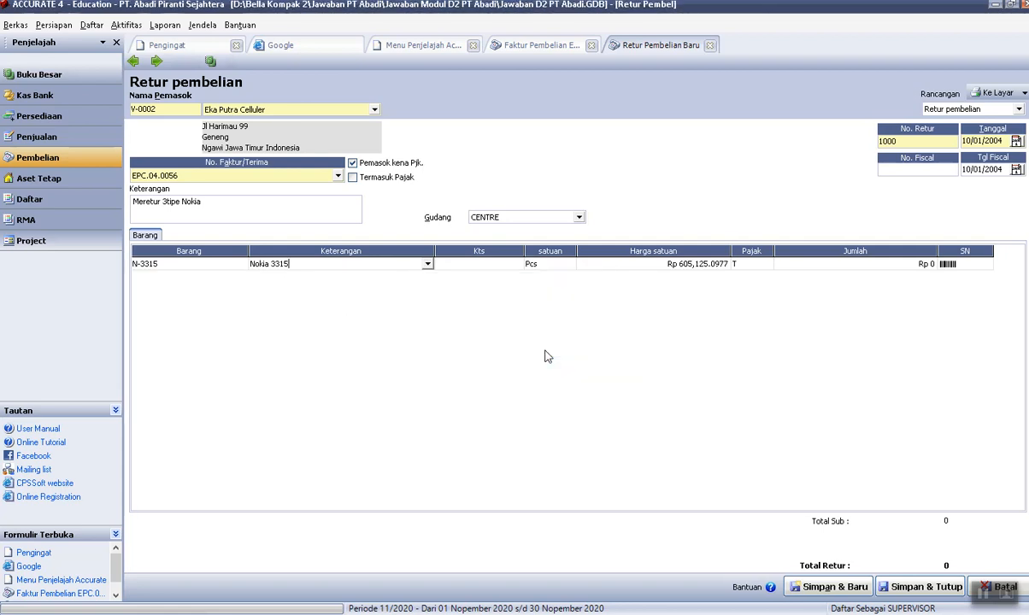
pyautogui.click(512, 265)
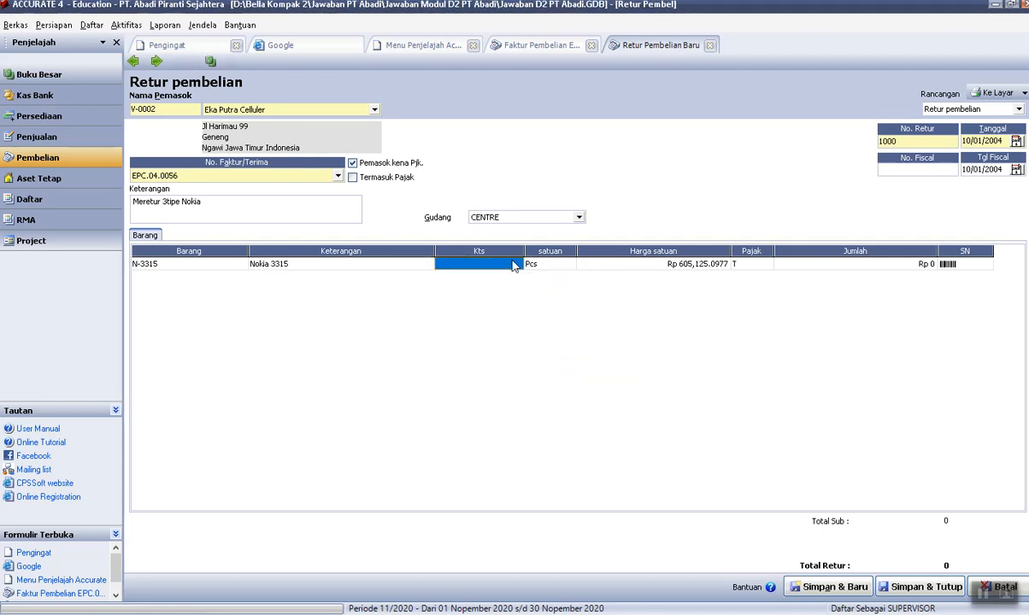
pyautogui.write('1')
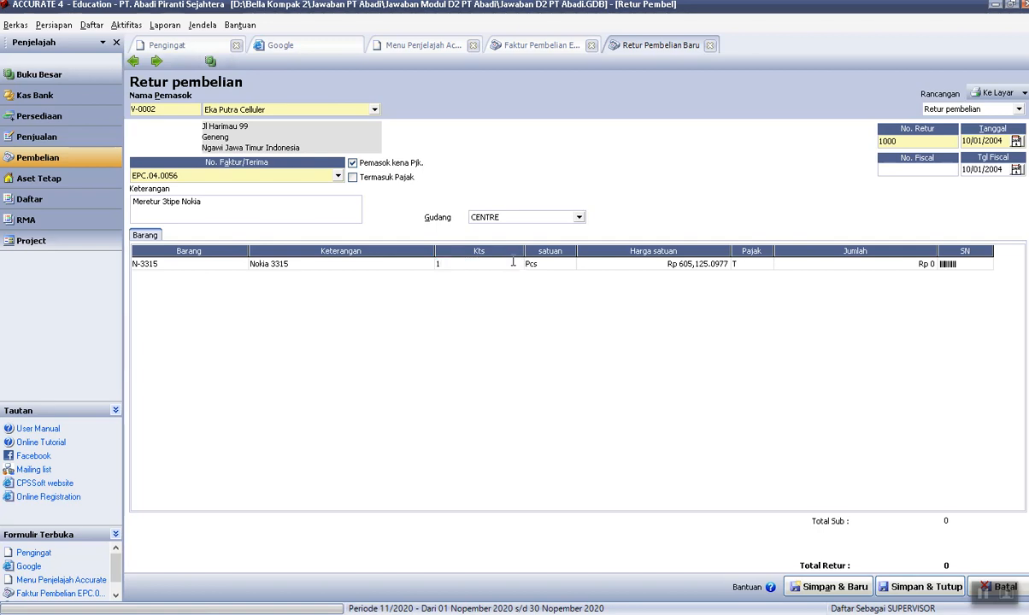
pyautogui.press('Tab')
pyautogui.press('Tab')
pyautogui.press('Tab')
pyautogui.press('Tab')
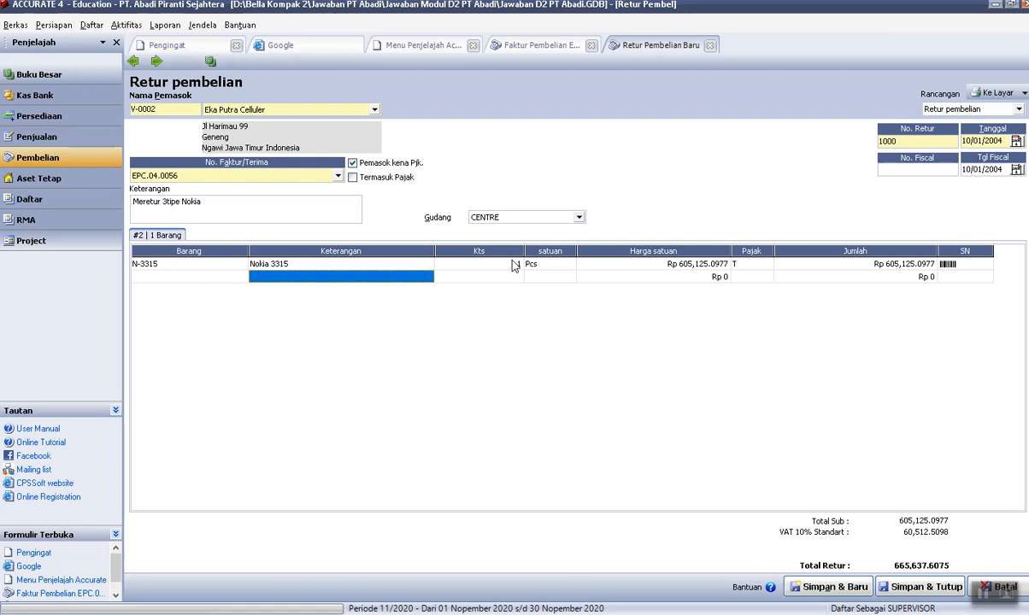
pyautogui.click(427, 276)
pyautogui.click(427, 276)
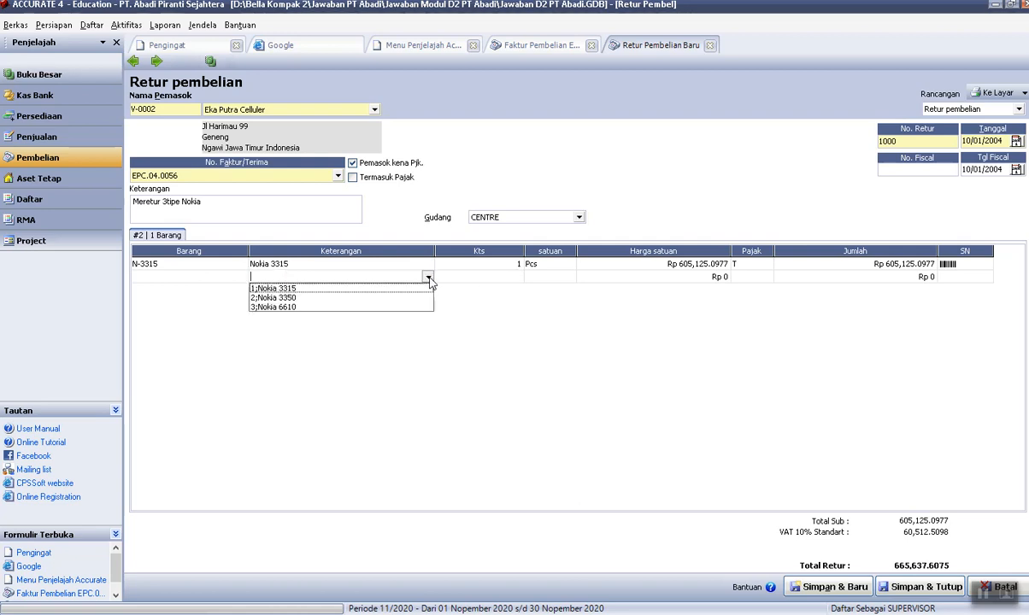
pyautogui.click(398, 289)
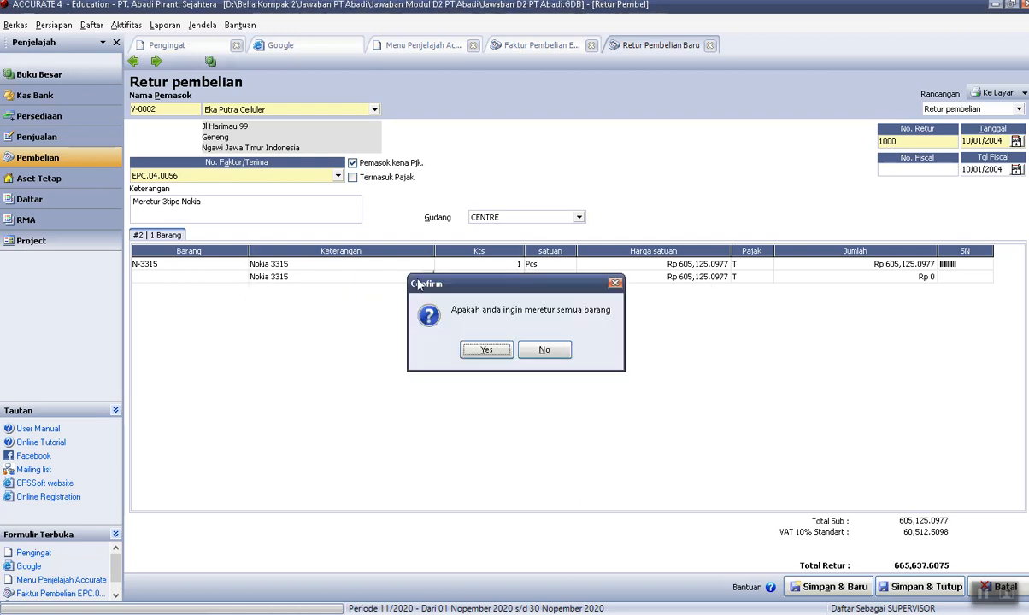
pyautogui.click(547, 351)
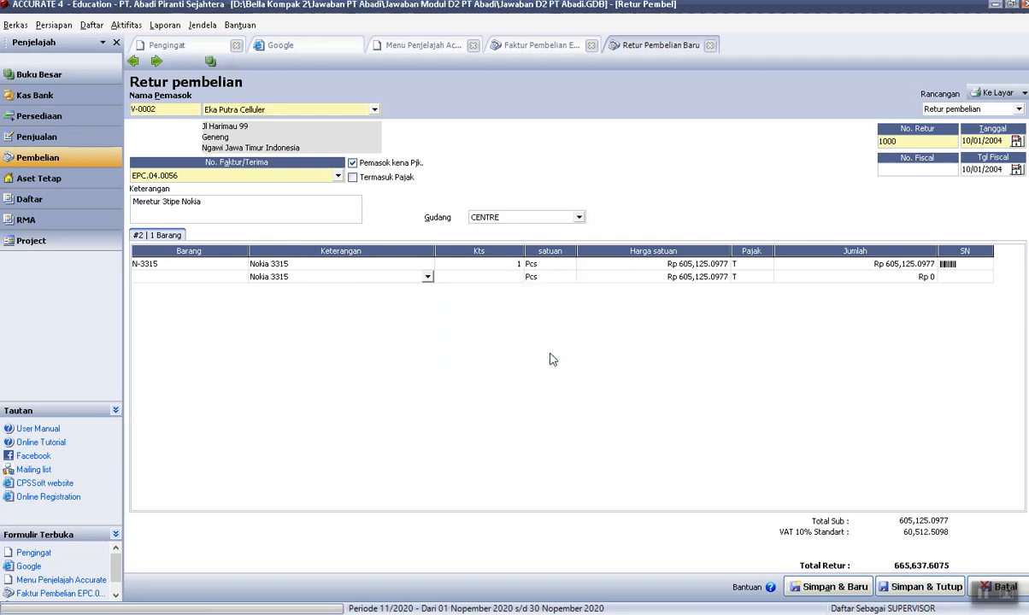
# Set the second return line to Nokia 3350 with a quantity of 2.
pyautogui.click(428, 276)
pyautogui.click(290, 298)
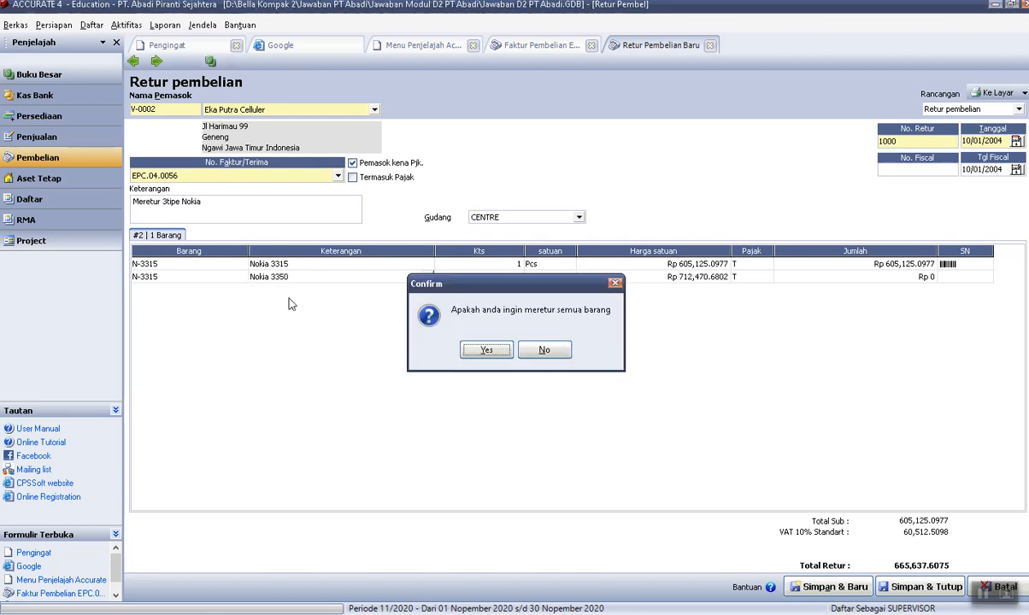
pyautogui.click(486, 350)
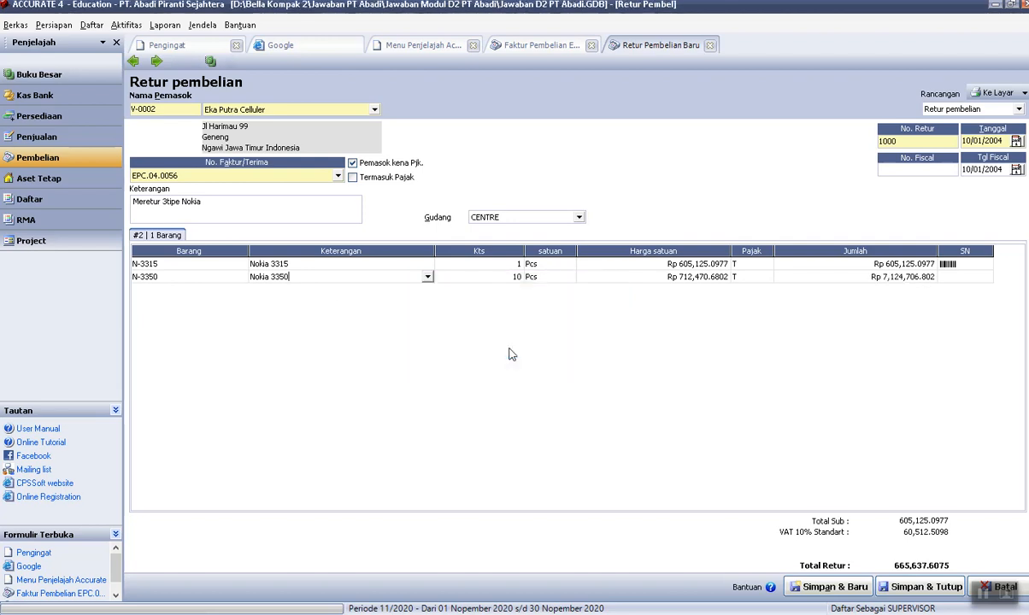
pyautogui.click(511, 282)
pyautogui.write('2')
pyautogui.press('Tab')
pyautogui.press('Tab')
pyautogui.press('Tab')
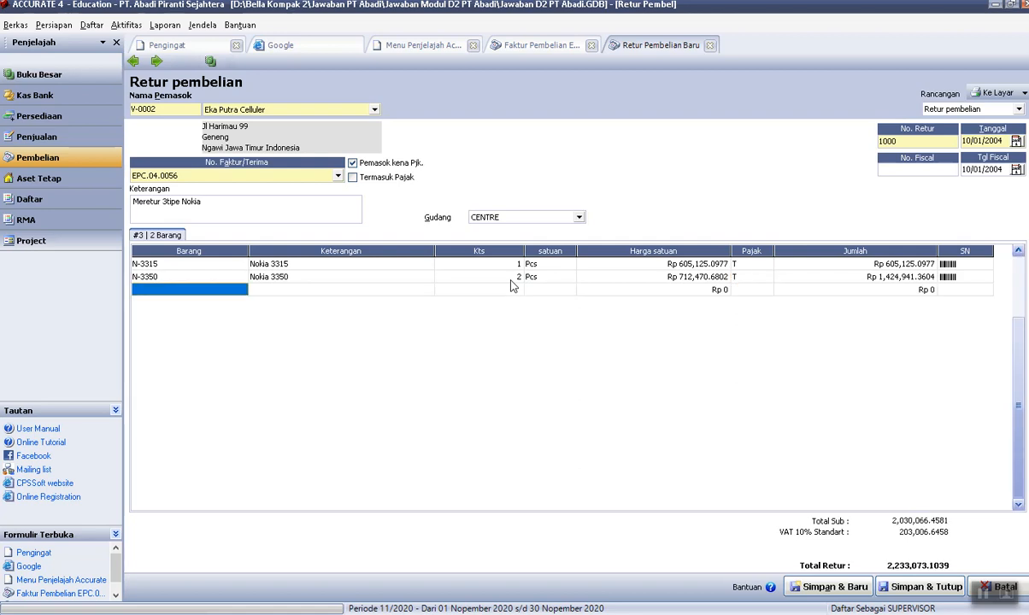
# Add Nokia 6610 as the third return line with a quantity of 1, declining to return all the goods.
pyautogui.click(431, 291)
pyautogui.click(432, 293)
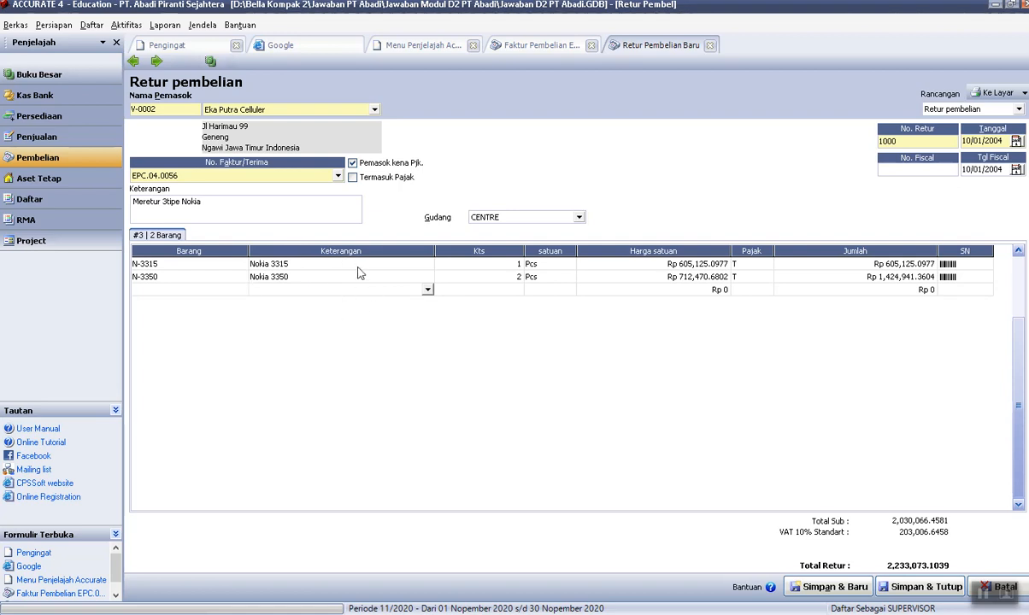
pyautogui.click(427, 290)
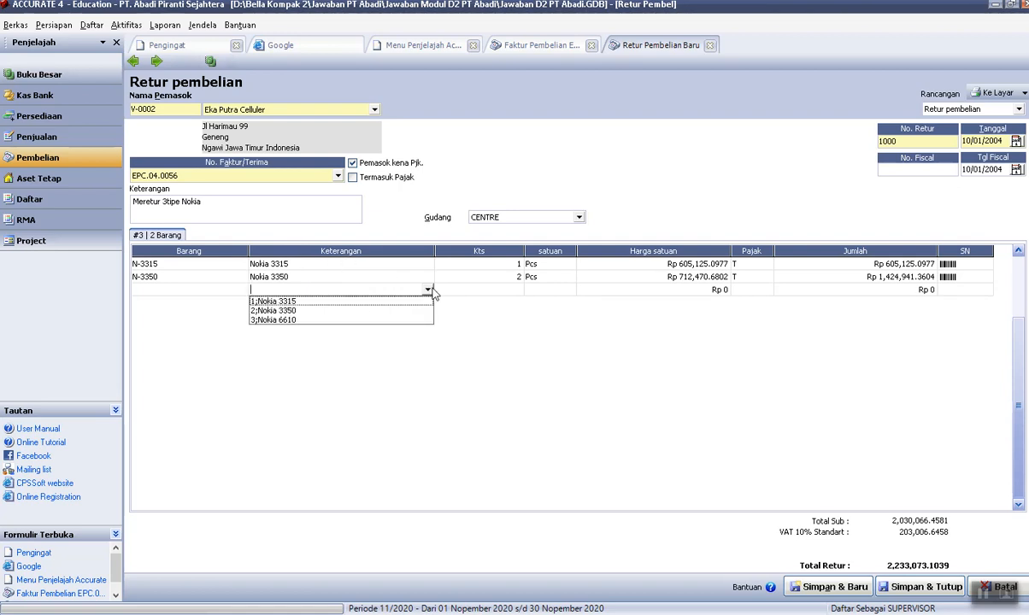
pyautogui.click(278, 319)
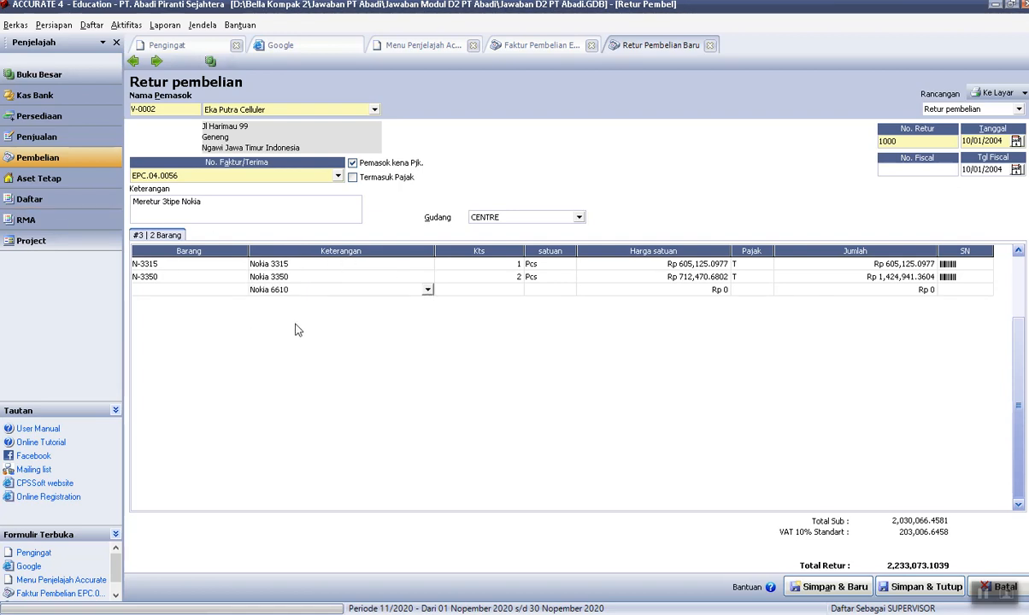
pyautogui.click(544, 350)
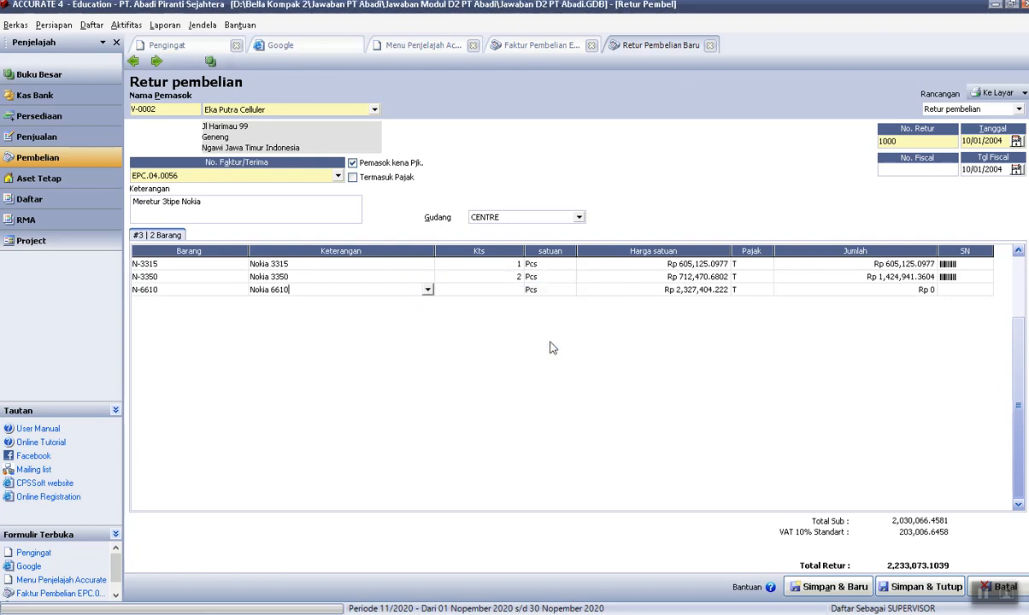
pyautogui.press('Tab')
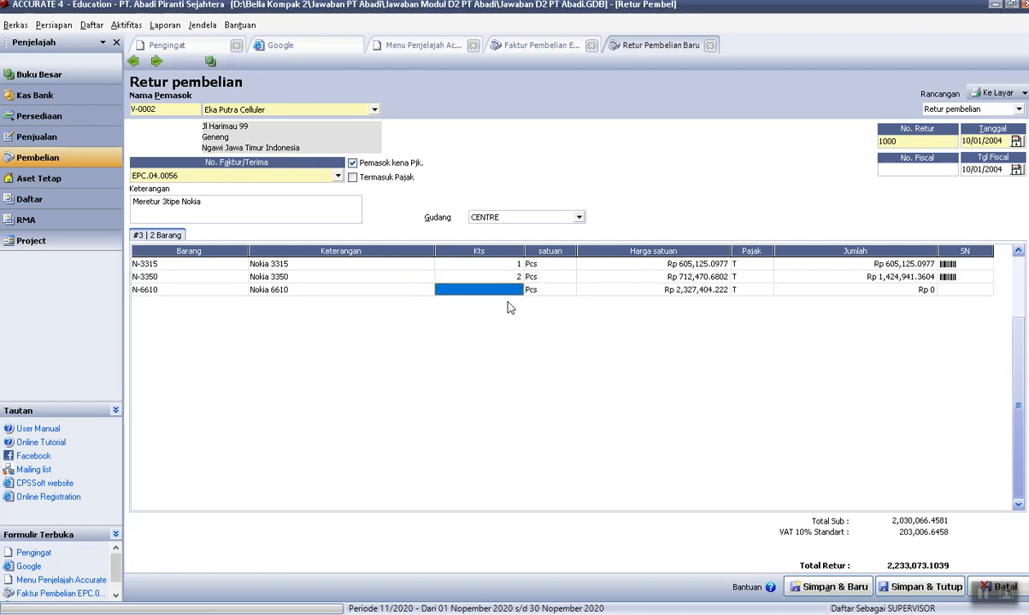
pyautogui.write('1')
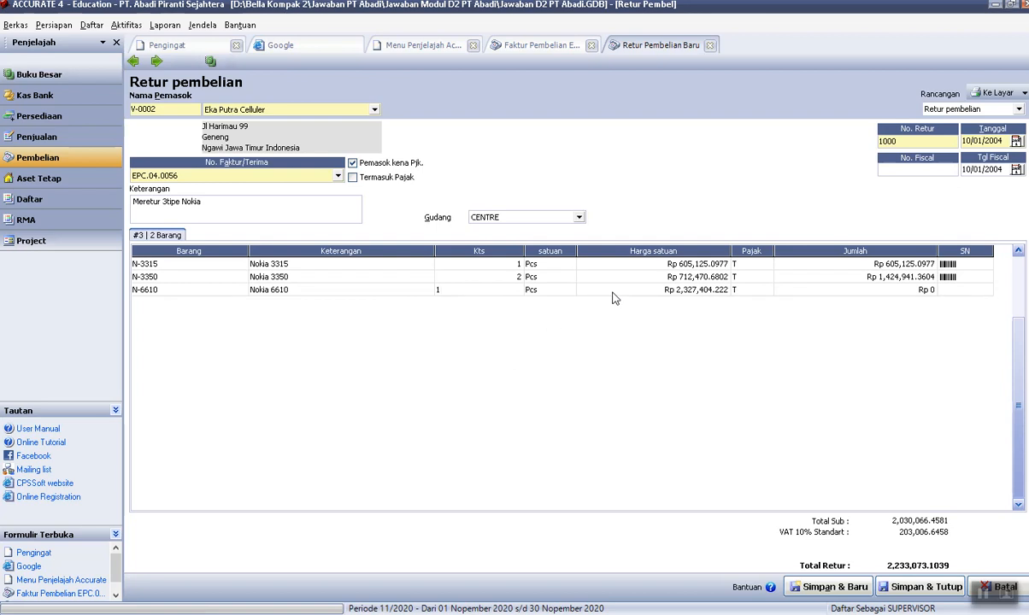
pyautogui.press('Tab')
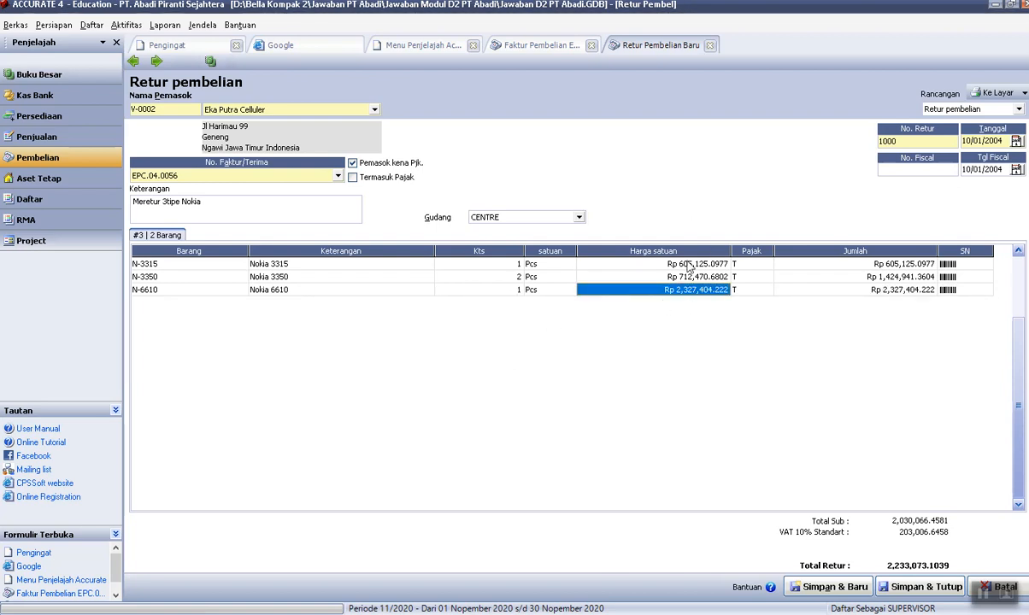
# Compare the return's items, quantities and prices with the purchase invoice and the Transaksi C.16 instructions in Word, ending back on the ACCURATE return form.
pyautogui.click(526, 47)
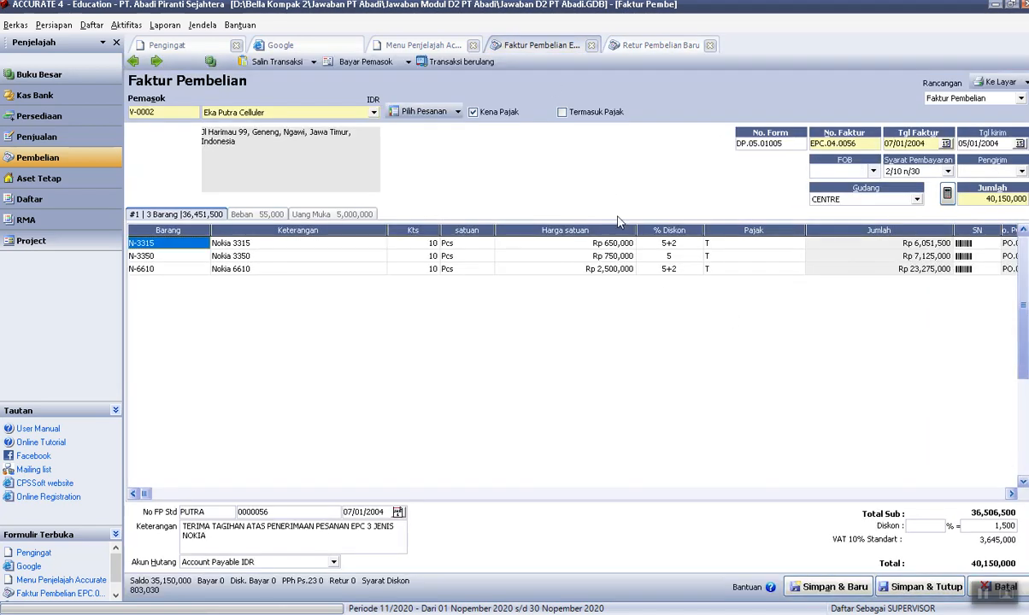
pyautogui.click(651, 45)
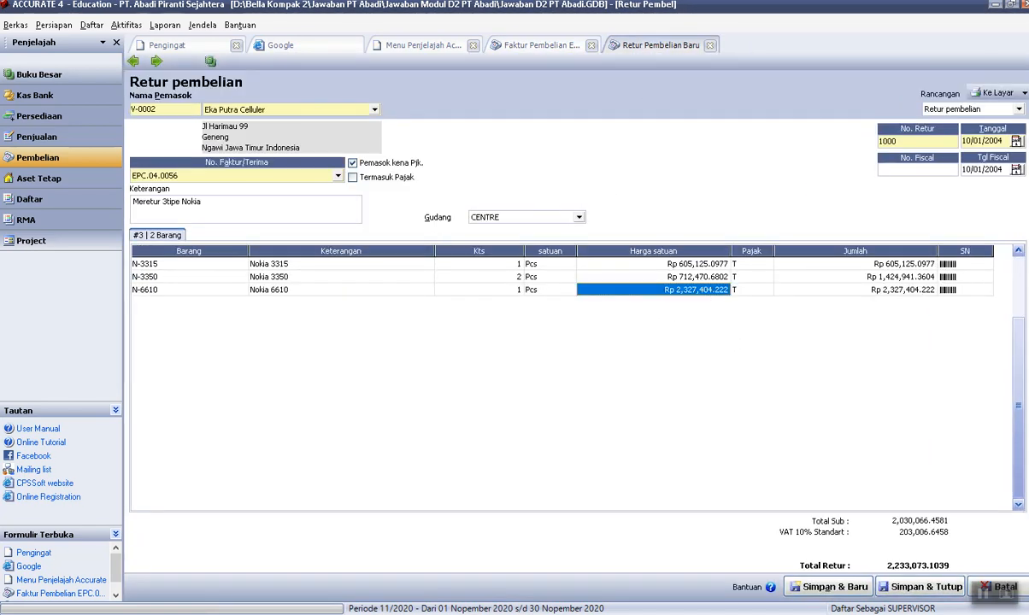
pyautogui.moveTo(545, 614)
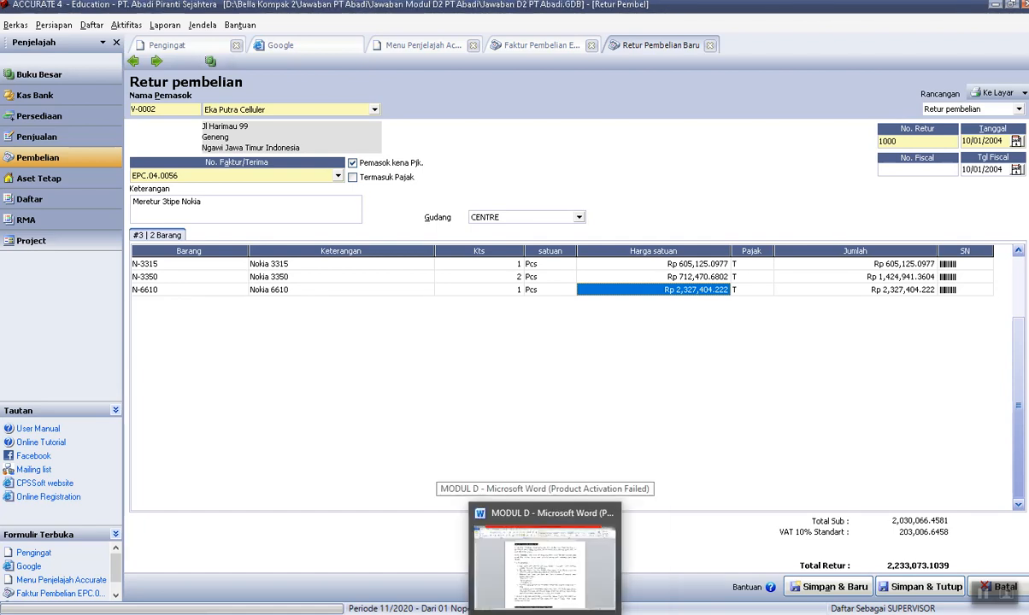
pyautogui.click(544, 564)
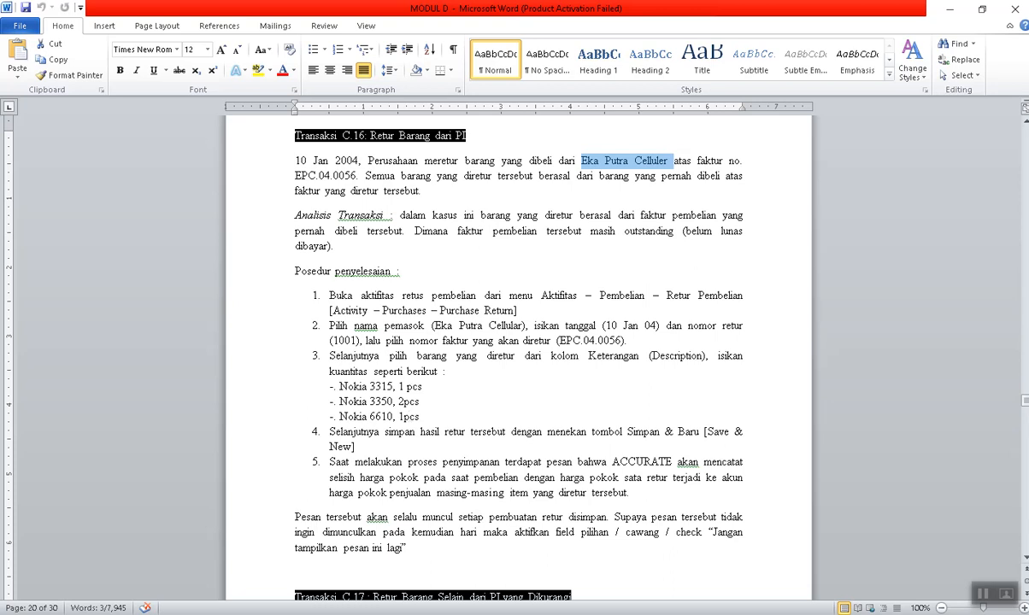
pyautogui.moveTo(545, 612)
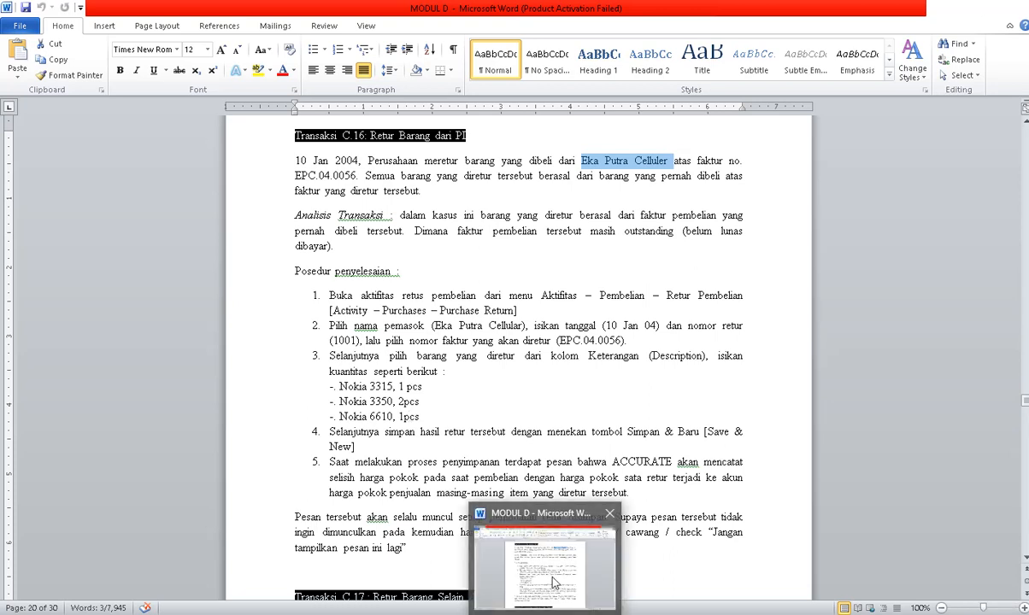
pyautogui.click(858, 513)
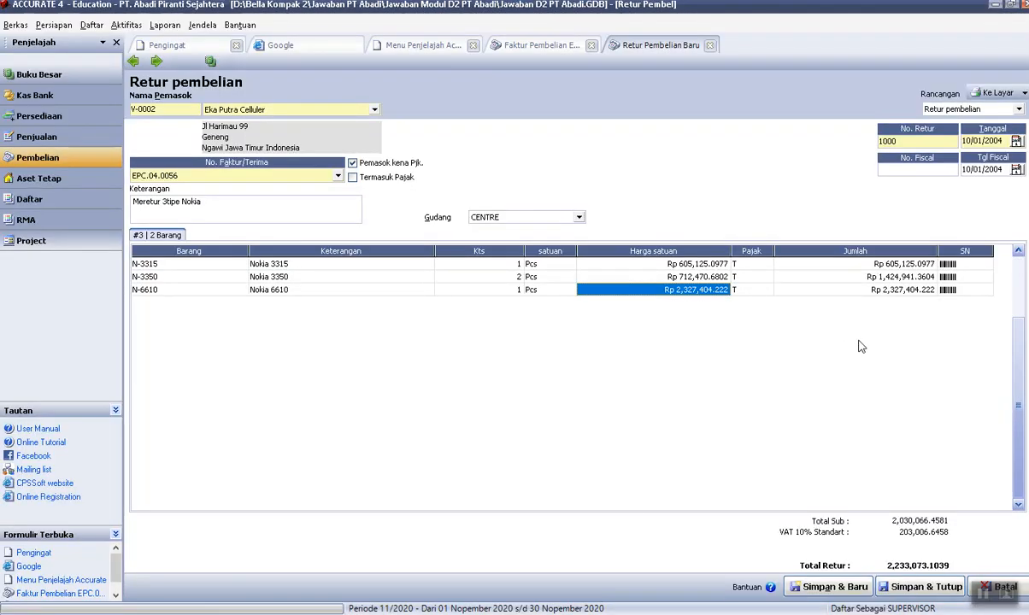
# Commit the Nokia 6610 line, and save and close the purchase return, accepting the cost-difference allocation.
pyautogui.press('Tab')
pyautogui.press('Tab')
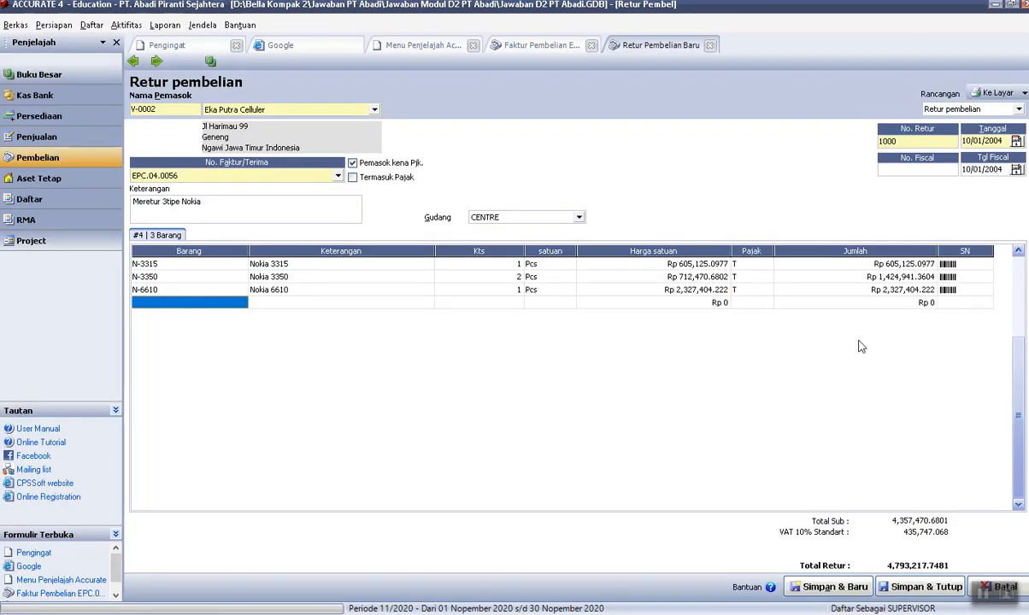
pyautogui.press('Tab')
pyautogui.press('Tab')
pyautogui.press('Tab')
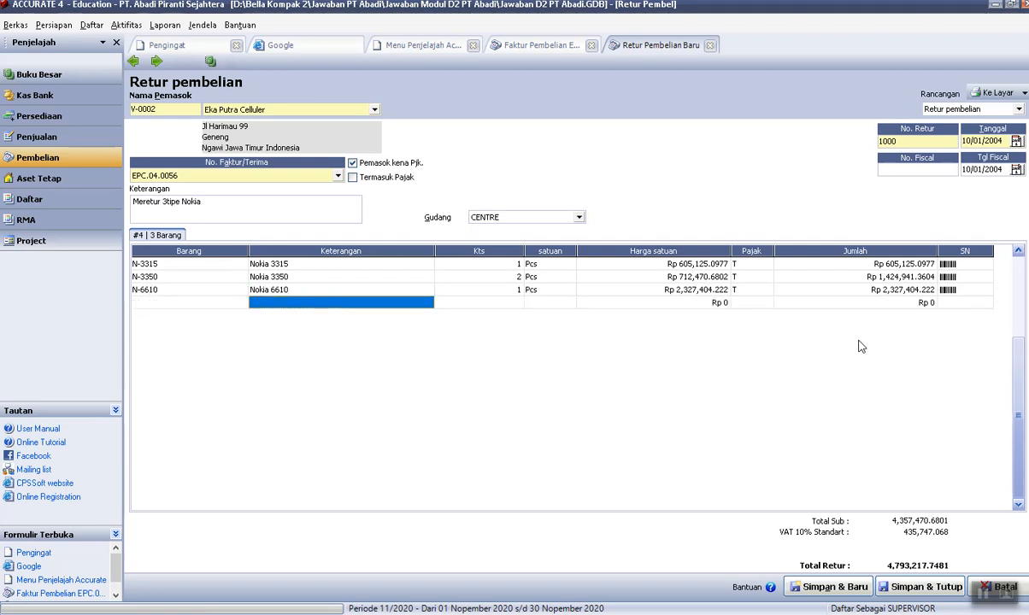
pyautogui.press('Up')
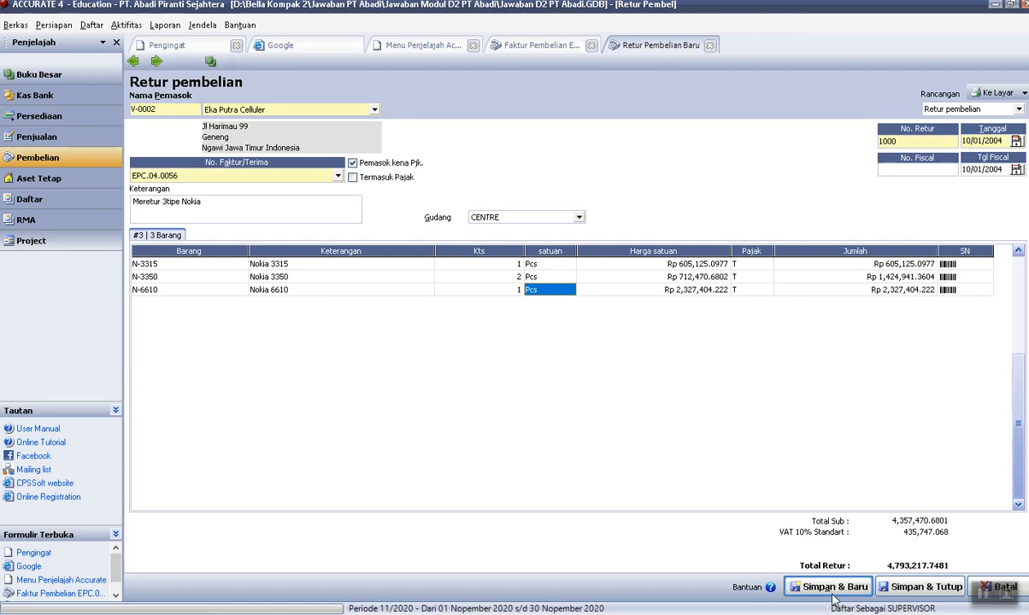
pyautogui.click(936, 589)
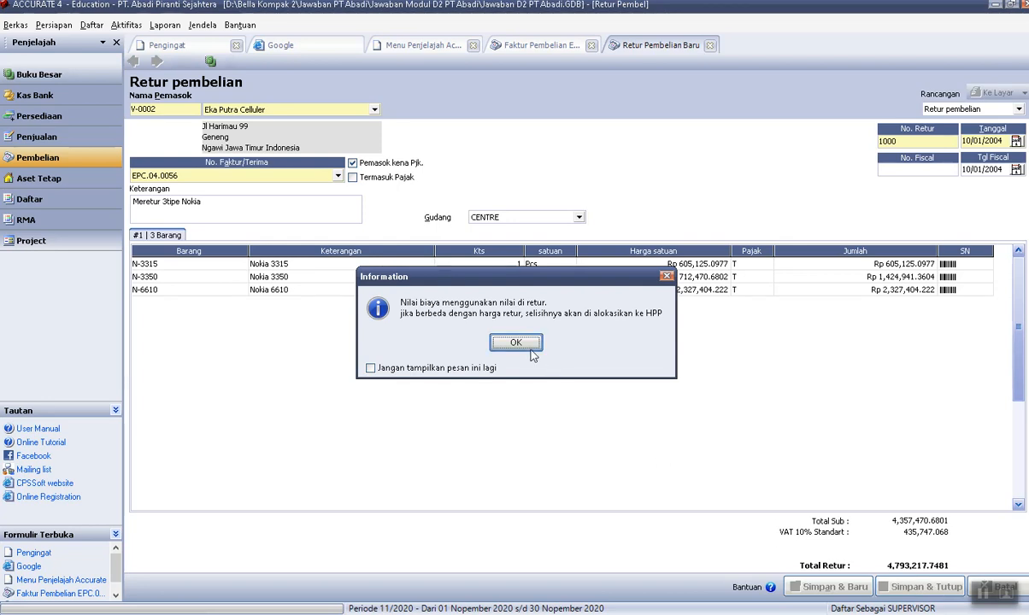
pyautogui.click(518, 344)
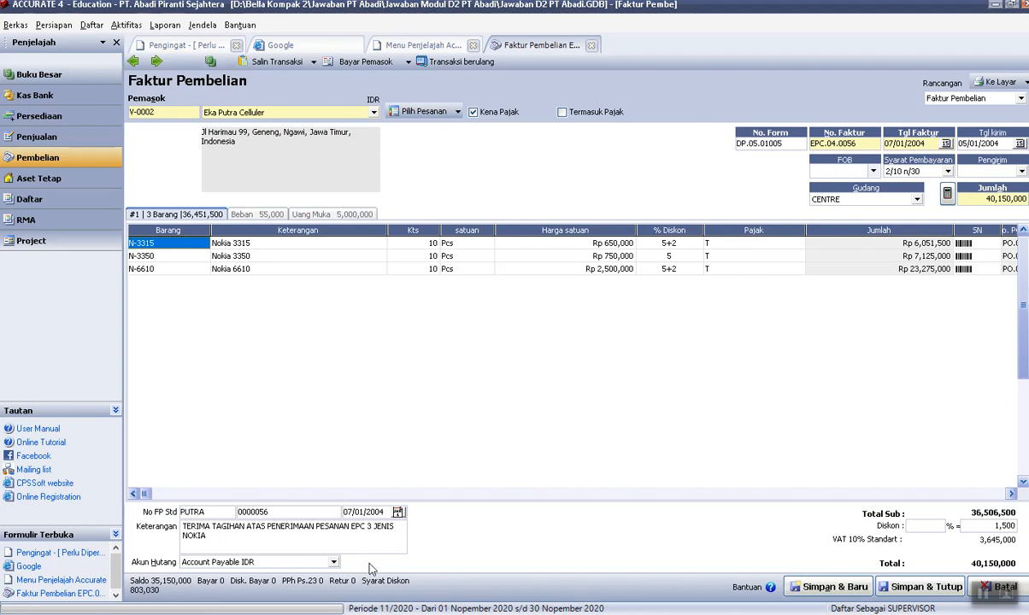
# Reload purchase invoice EPC.04.0056 and compare its return amount with the total of the saved purchase return 1000.
pyautogui.click(157, 62)
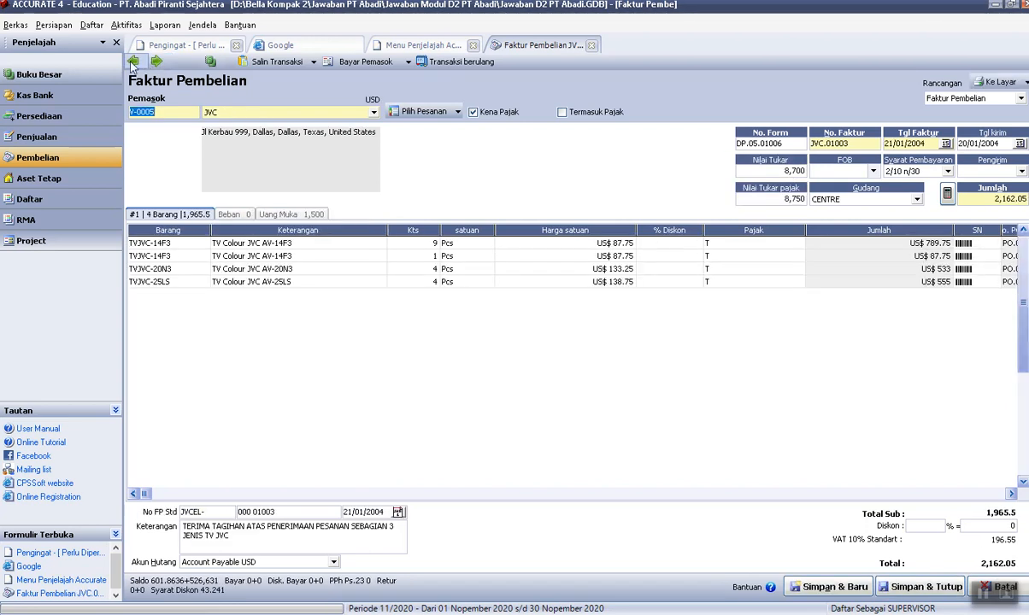
pyautogui.click(133, 62)
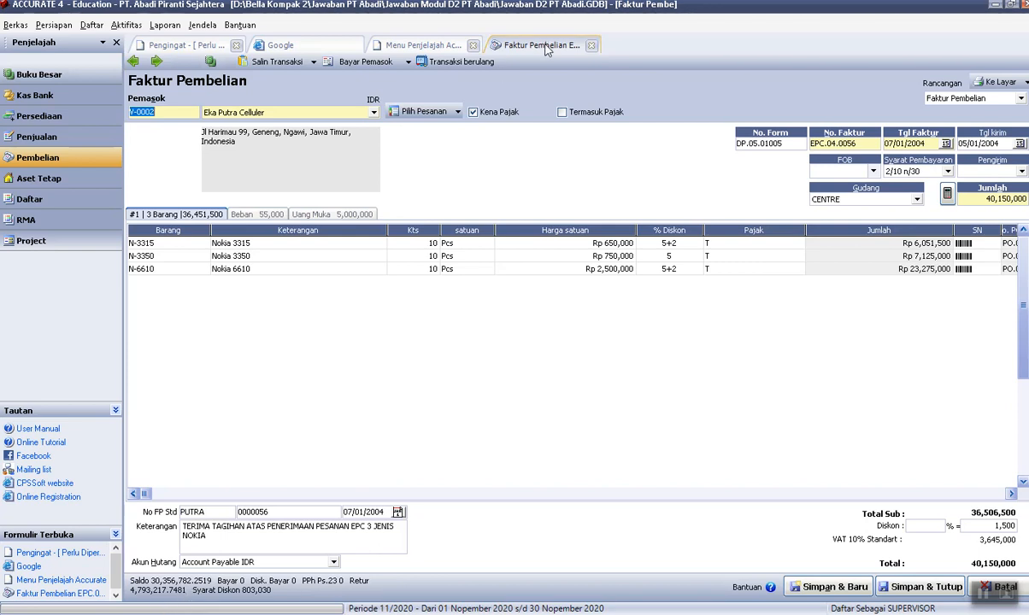
pyautogui.click(402, 47)
pyautogui.click(299, 243)
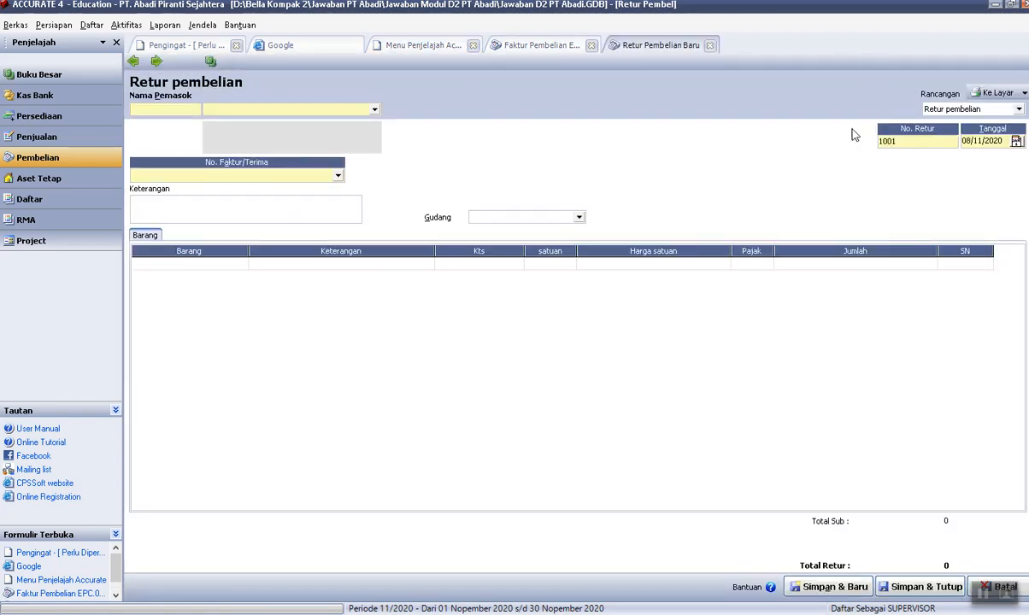
pyautogui.click(134, 61)
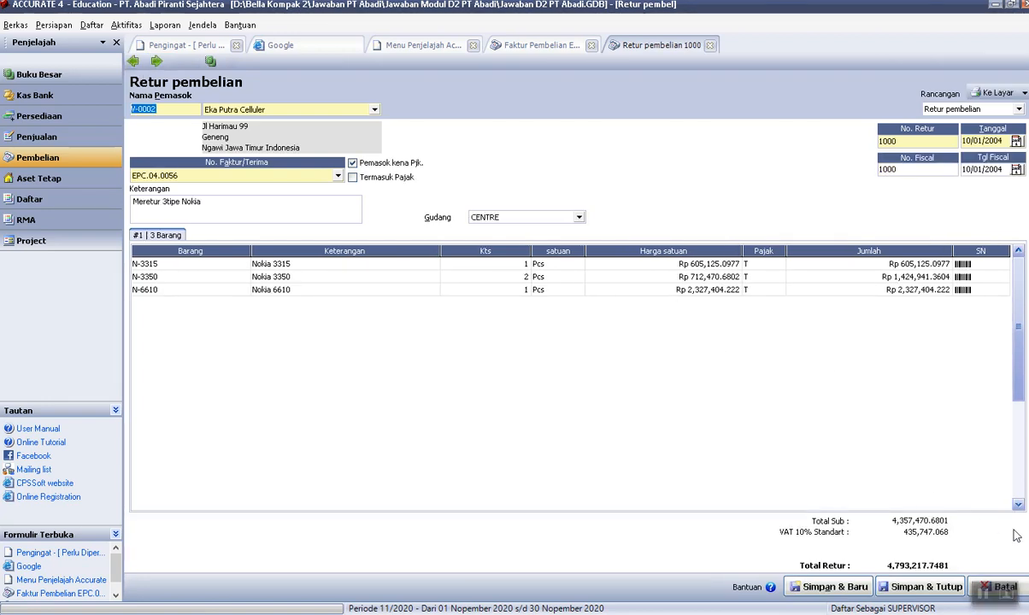
pyautogui.click(539, 45)
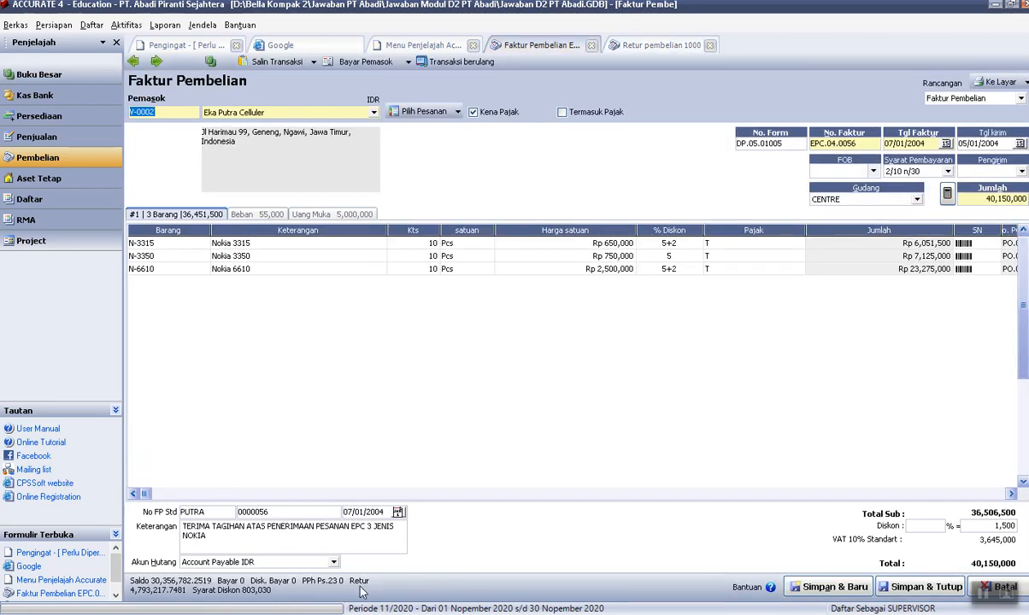
# Check the Transaksi C.16 instructions in Word once more against the saved purchase return 1000 in ACCURATE.
pyautogui.click(493, 573)
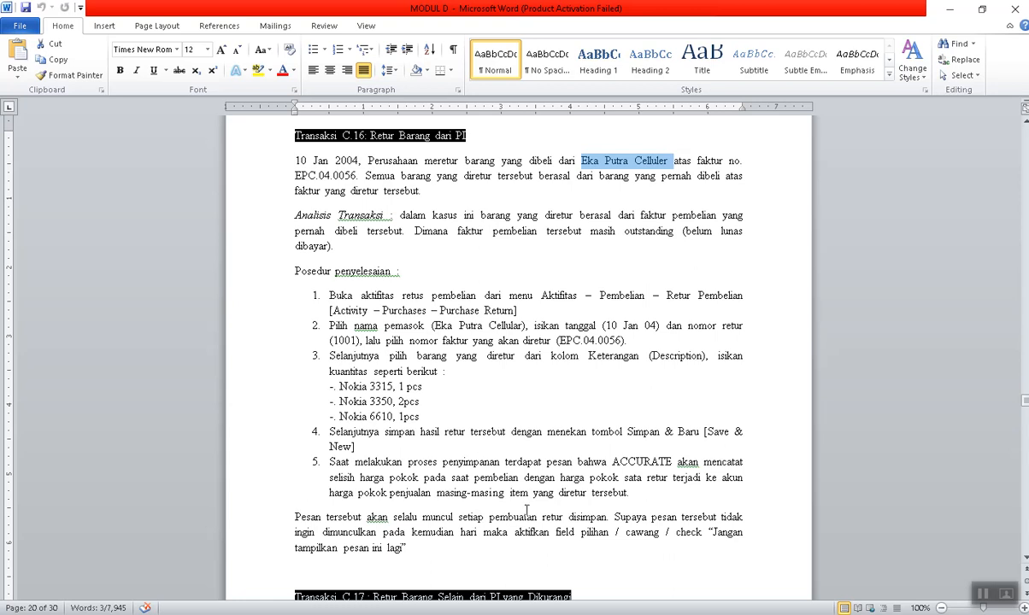
pyautogui.click(950, 9)
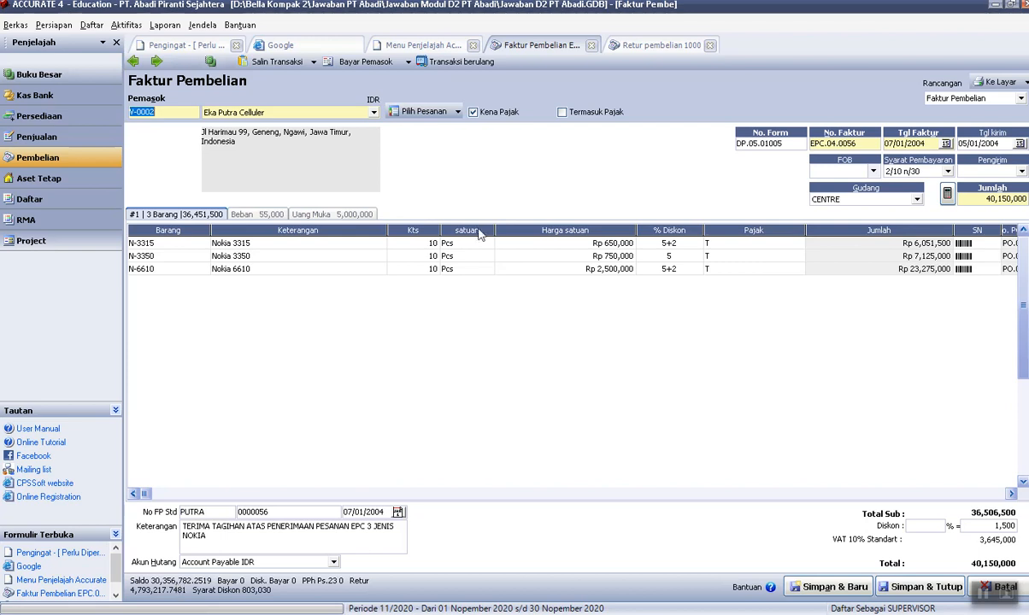
pyautogui.click(658, 45)
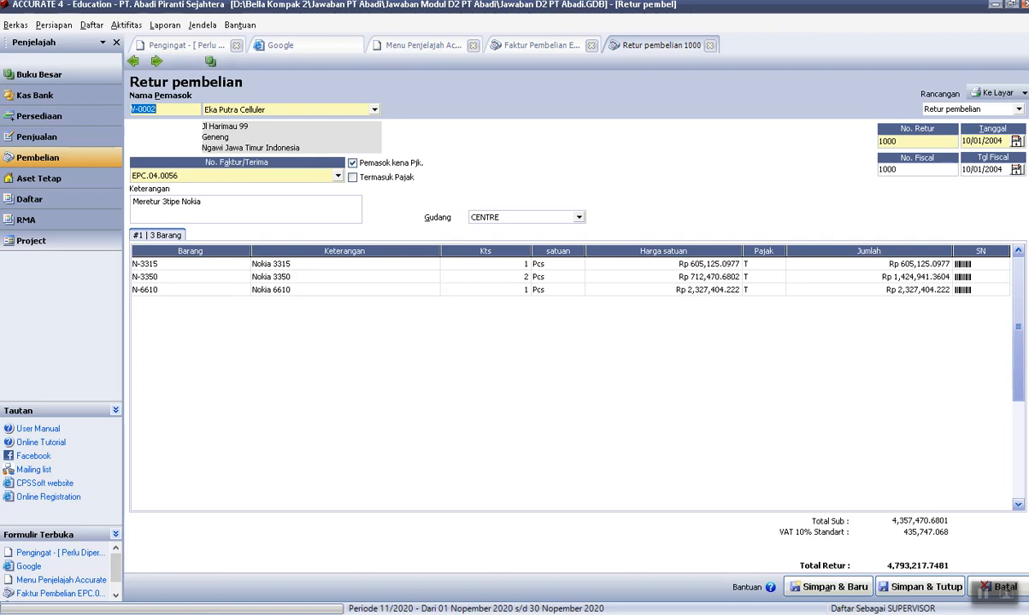
# Read the Transaksi C.17 instructions in Word for the return to Mitra Perkasa, ending back on the ACCURATE return form.
pyautogui.hotkey('alt', 'Tab')
pyautogui.scroll(-5, 482, 453)
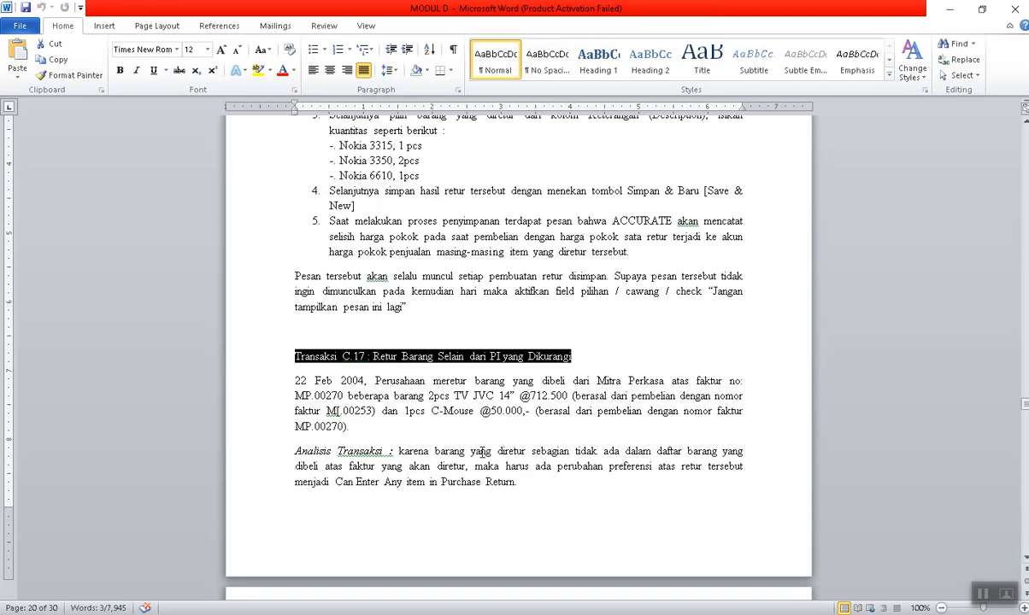
pyautogui.scroll(8, 485, 442)
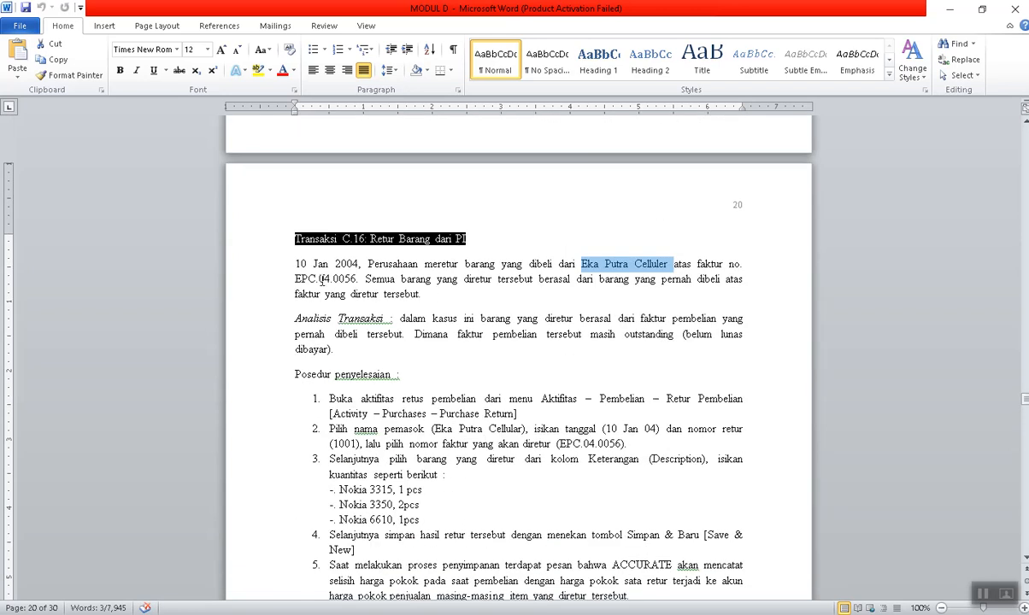
pyautogui.scroll(-8, 342, 273)
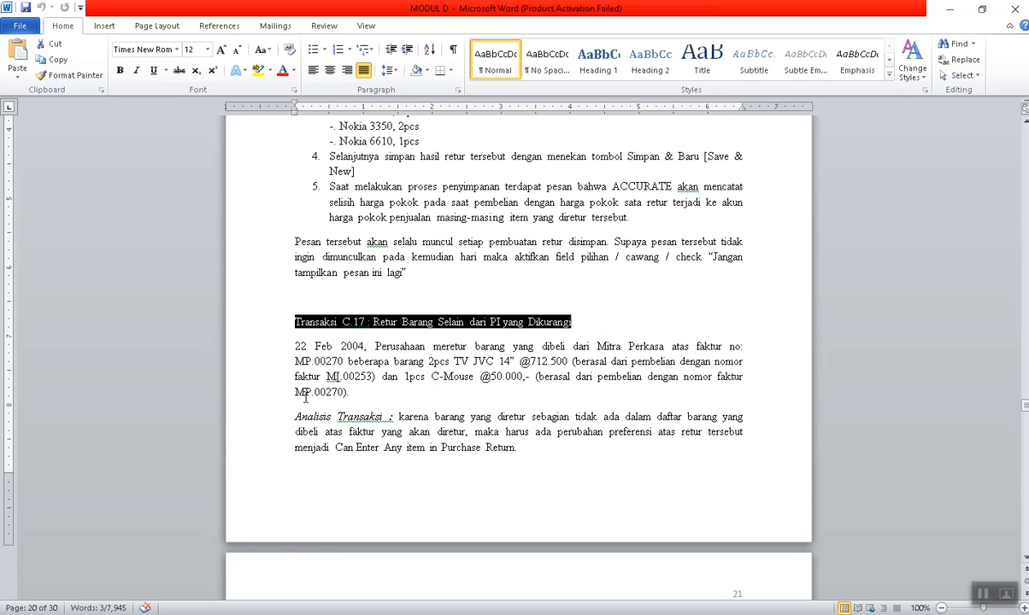
pyautogui.click(581, 614)
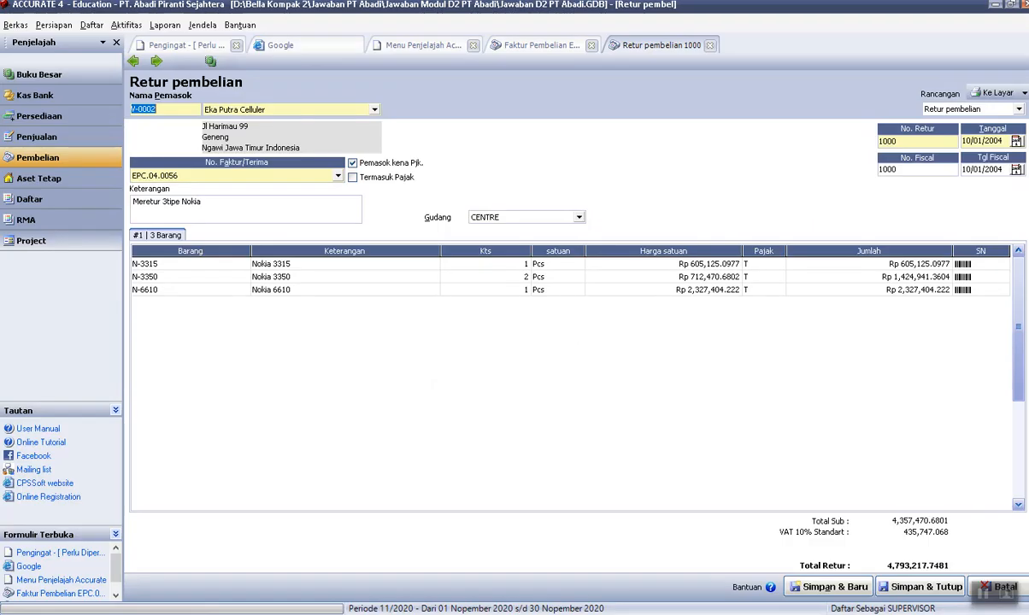
# Advance to a blank purchase return, bring up purchase invoice MP.00253, and compare its items with Transaksi C.17 in Word.
pyautogui.click(157, 64)
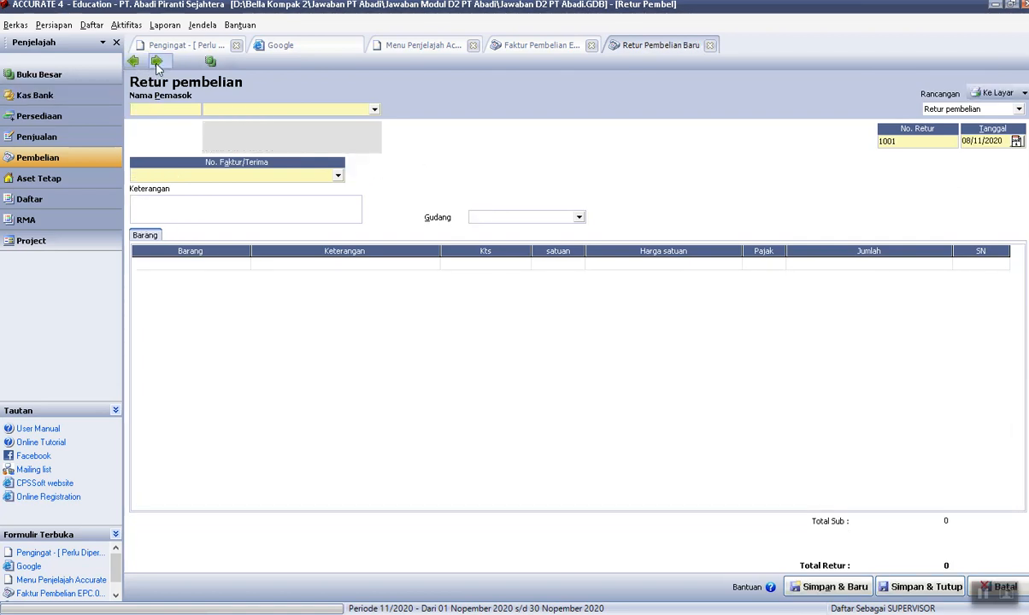
pyautogui.click(538, 44)
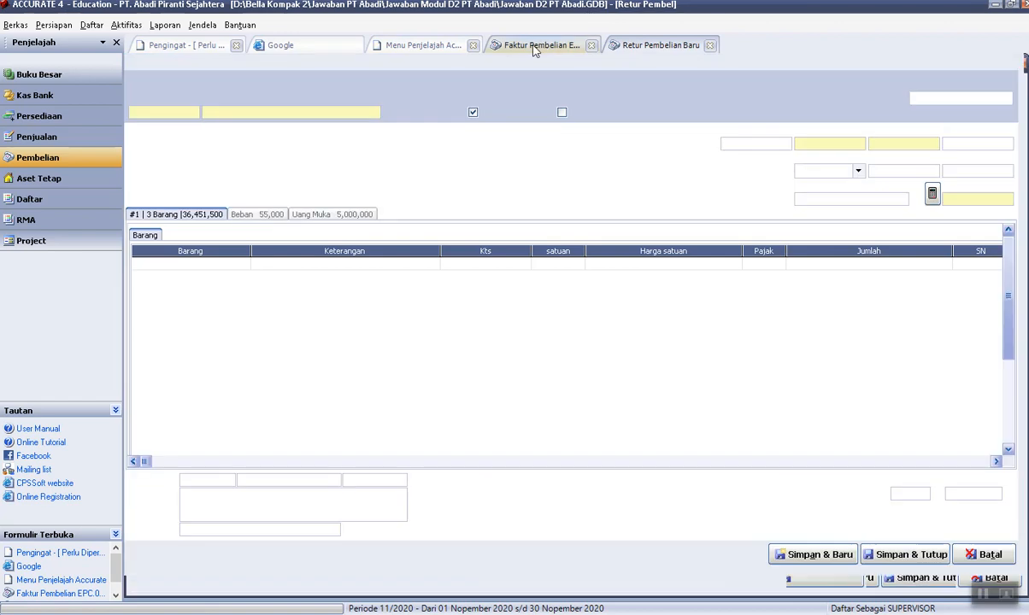
pyautogui.click(157, 64)
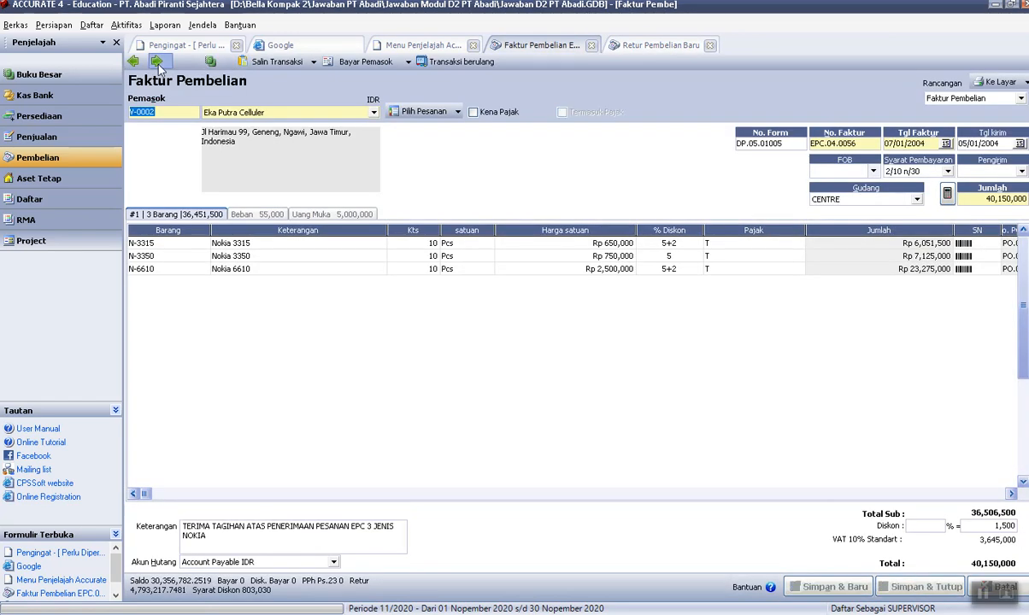
pyautogui.click(157, 64)
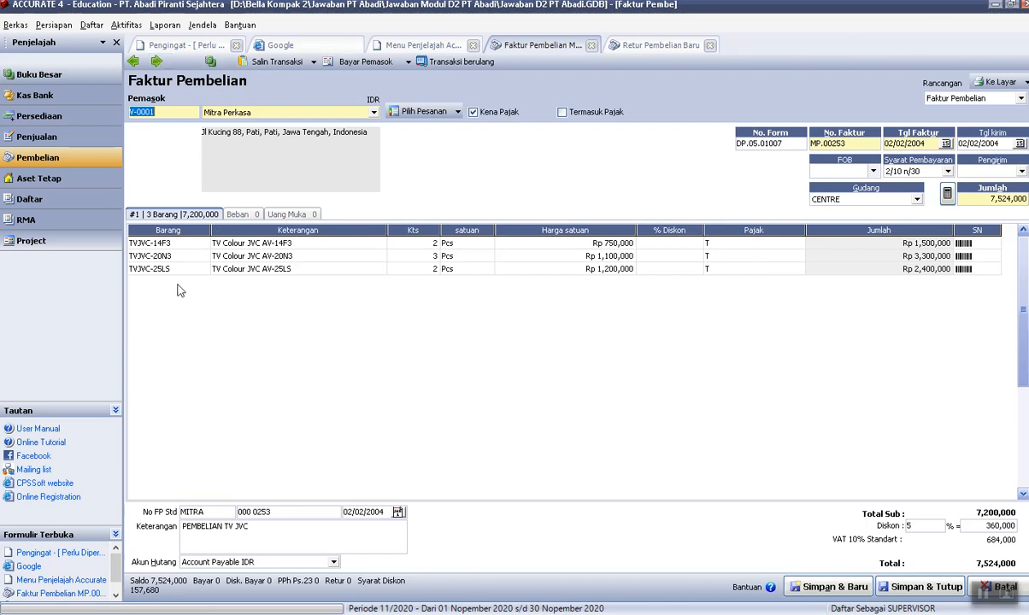
pyautogui.click(554, 611)
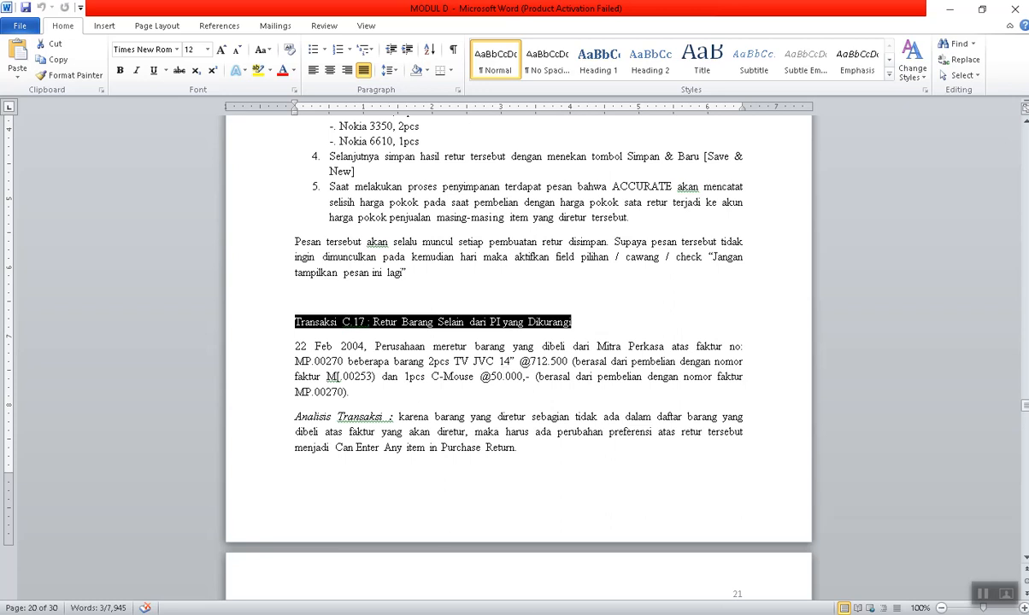
pyautogui.moveTo(509, 613)
pyautogui.click(597, 612)
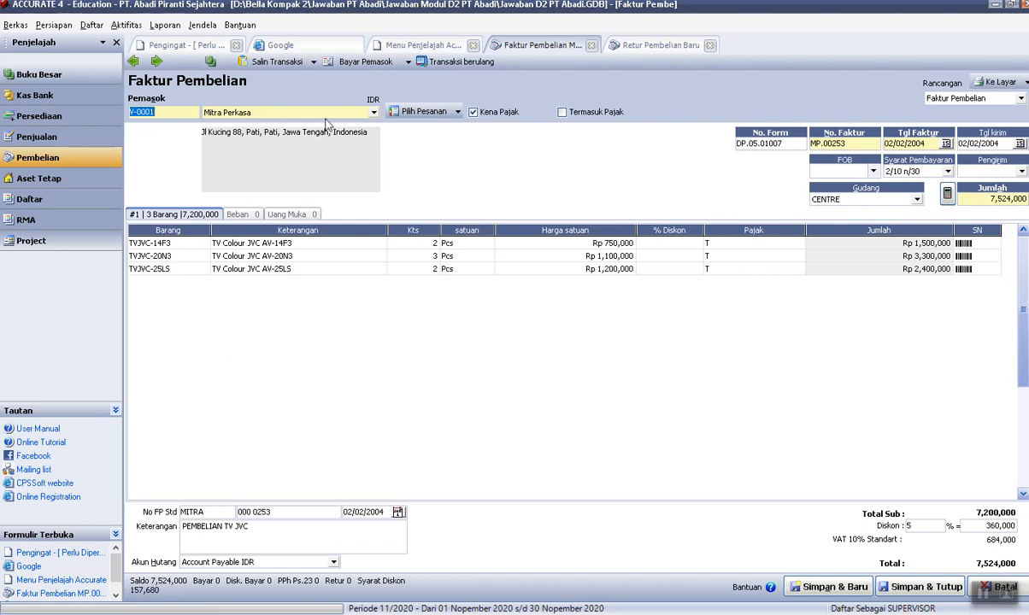
# Browse the purchase invoices to Mitra Perkasa's invoice MO.00270, which includes the C-Mouse, and examine its items.
pyautogui.click(135, 62)
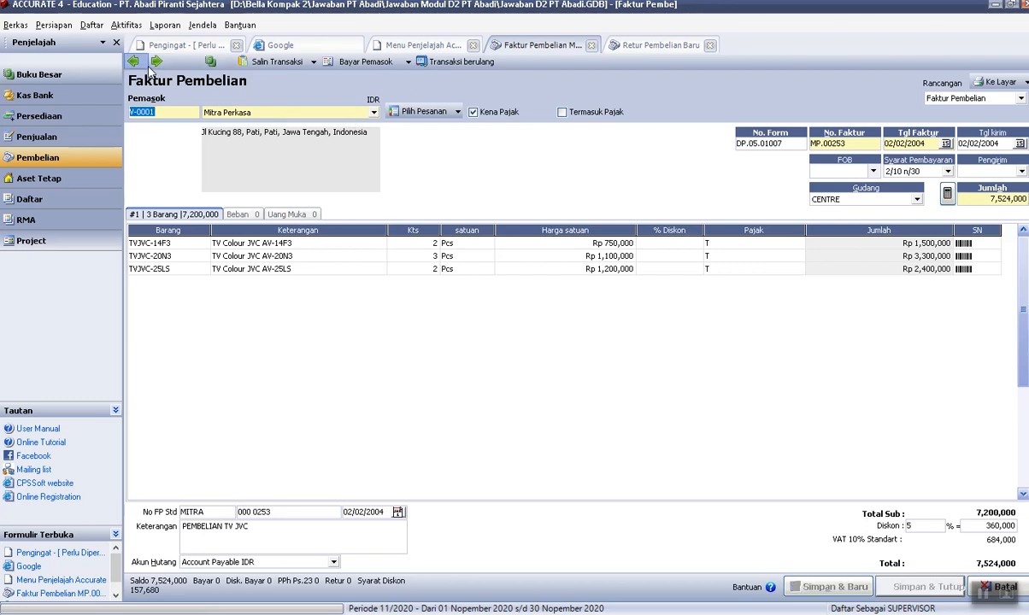
pyautogui.click(147, 65)
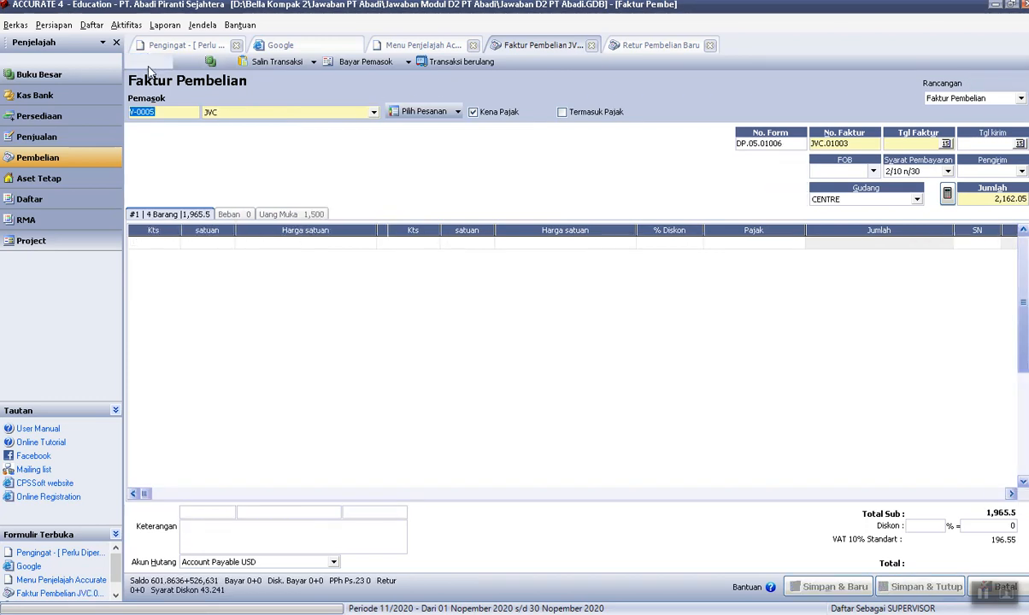
pyautogui.click(149, 72)
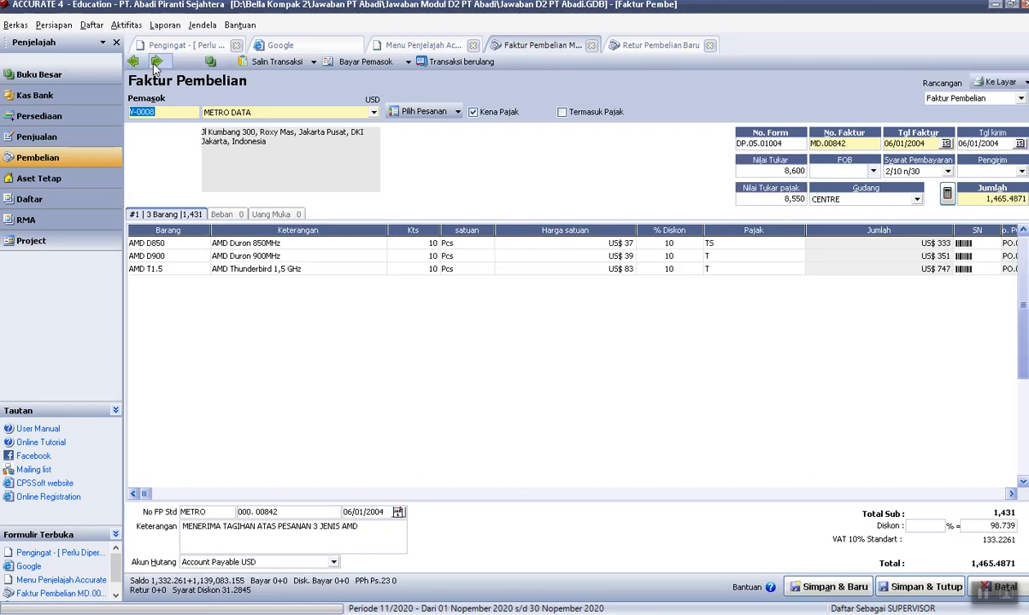
pyautogui.click(157, 65)
pyautogui.click(157, 65)
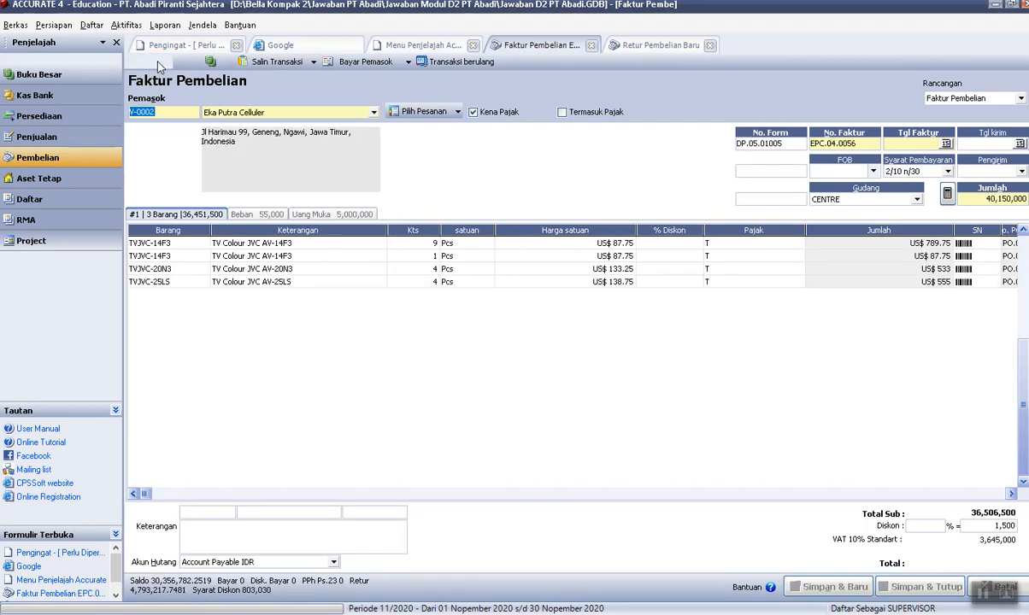
pyautogui.click(157, 65)
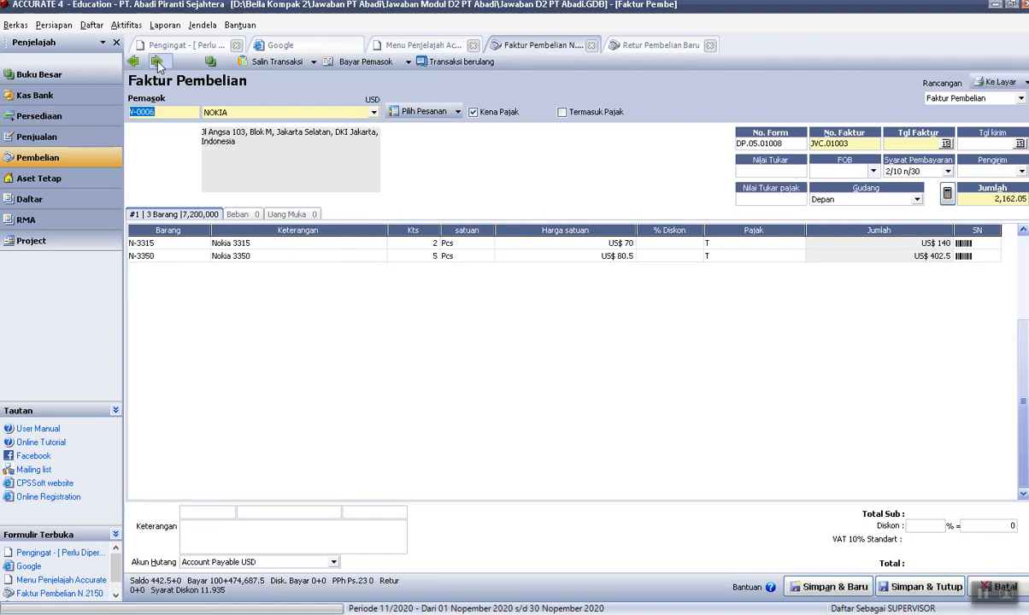
pyautogui.click(157, 65)
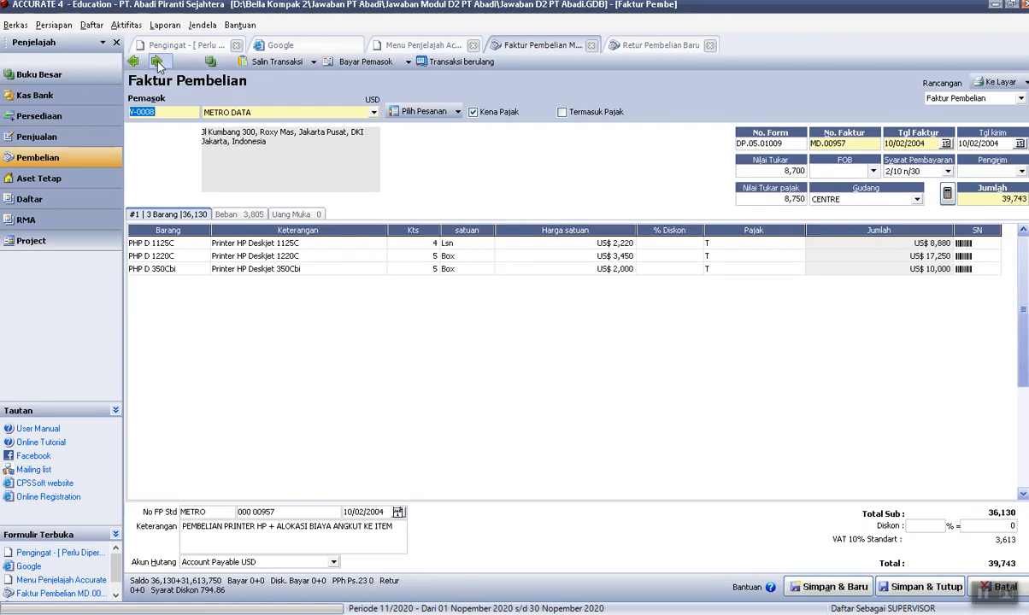
pyautogui.click(157, 65)
pyautogui.click(157, 65)
pyautogui.click(157, 65)
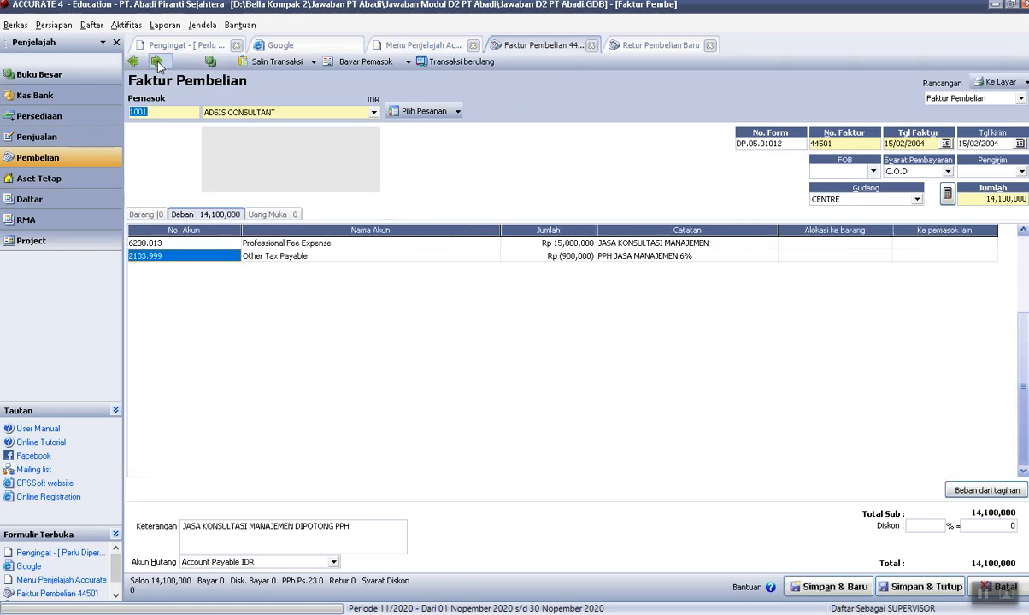
pyautogui.click(157, 65)
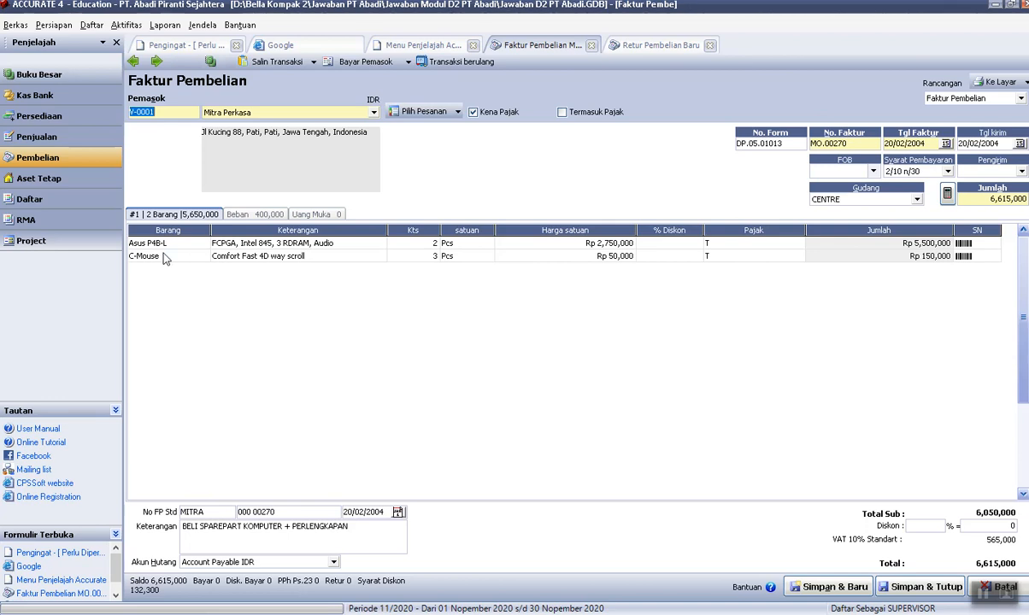
# Start a purchase return for Mitra Perkasa against invoice MO.00270 and check which items can be returned.
pyautogui.click(672, 45)
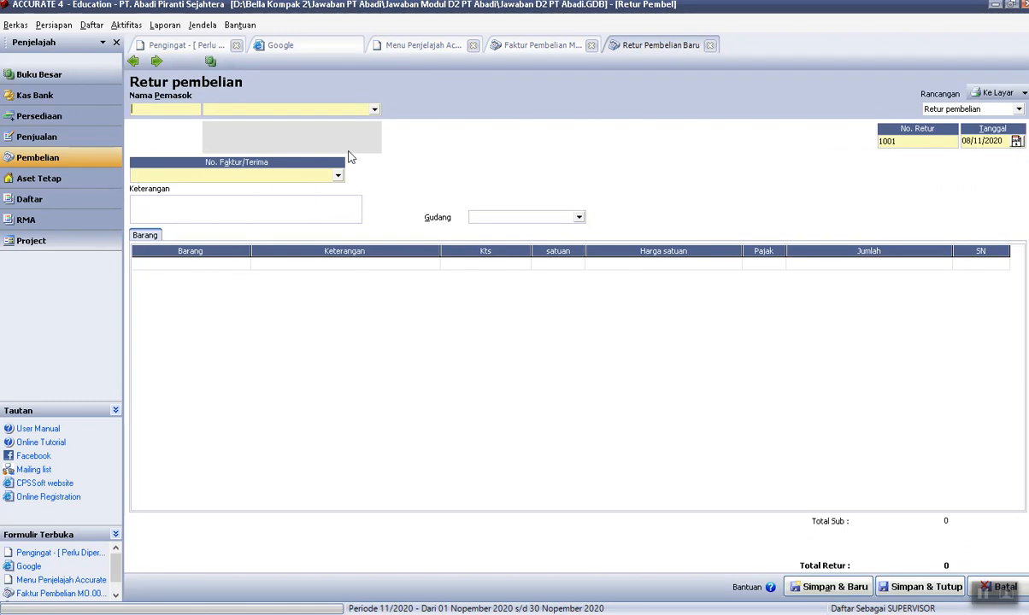
pyautogui.click(353, 109)
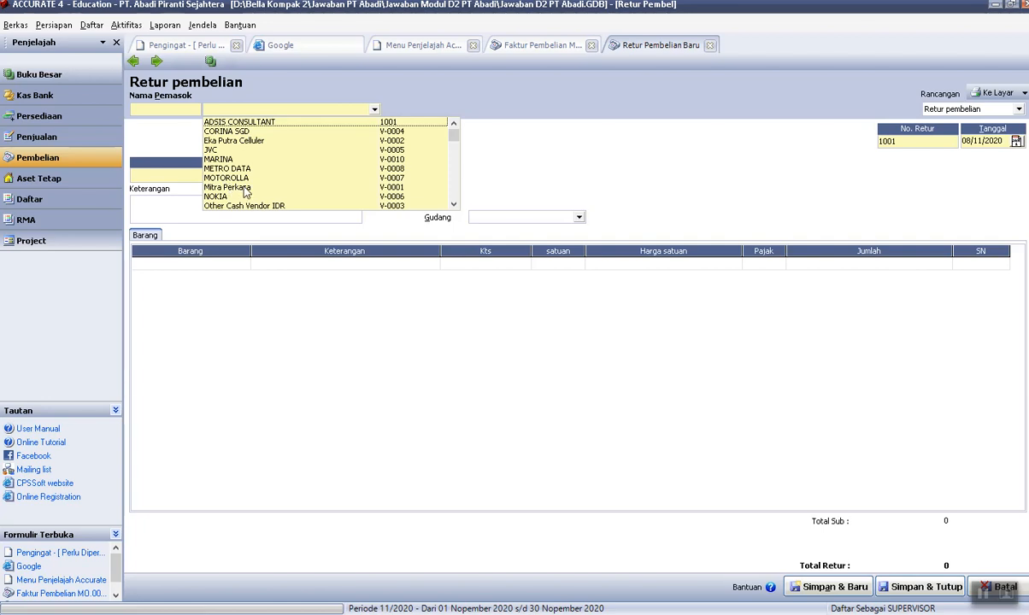
pyautogui.click(244, 187)
pyautogui.click(337, 177)
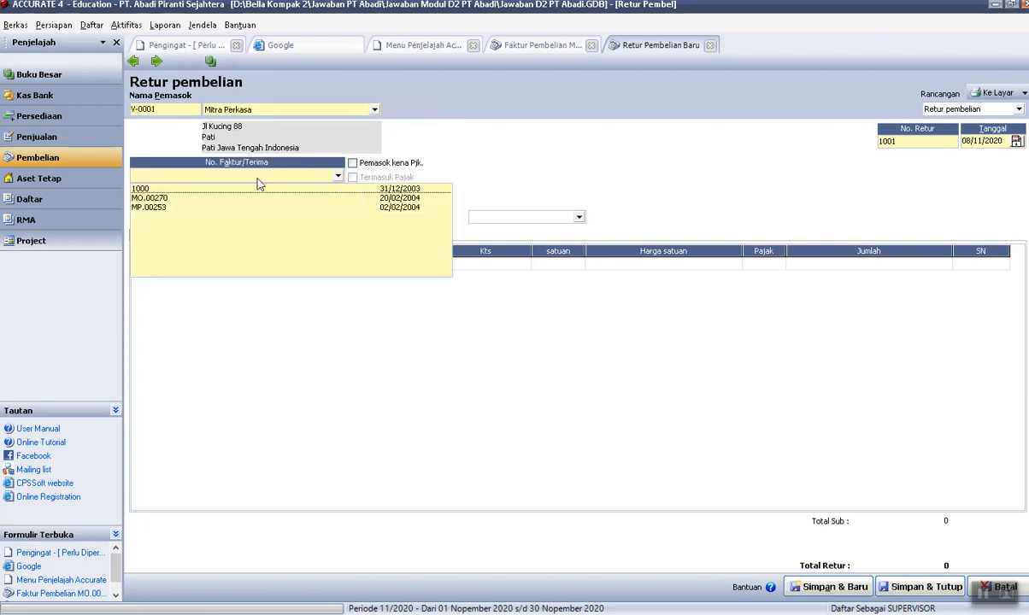
pyautogui.click(153, 198)
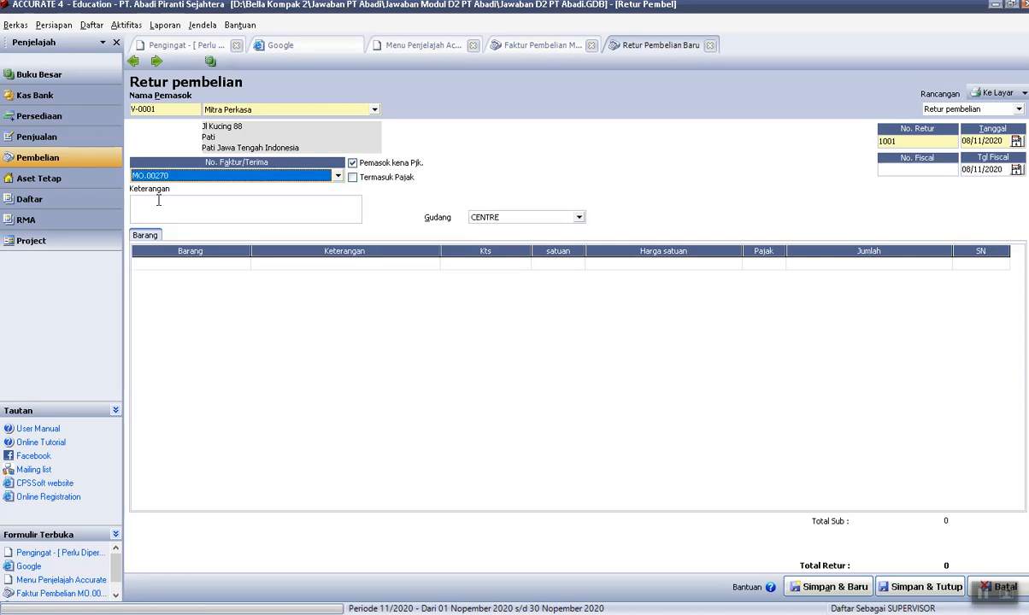
pyautogui.click(432, 265)
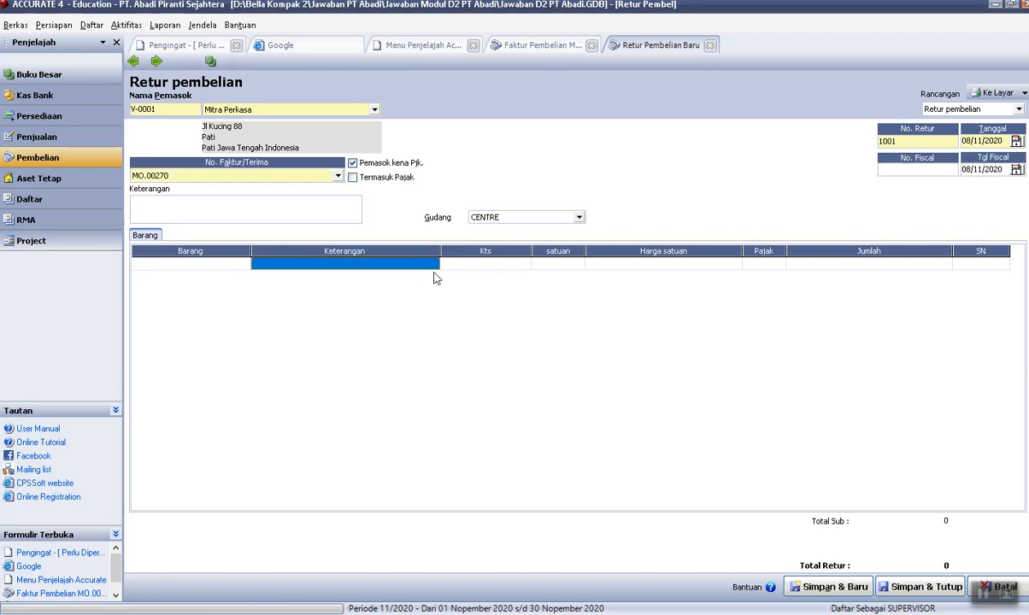
pyautogui.click(433, 264)
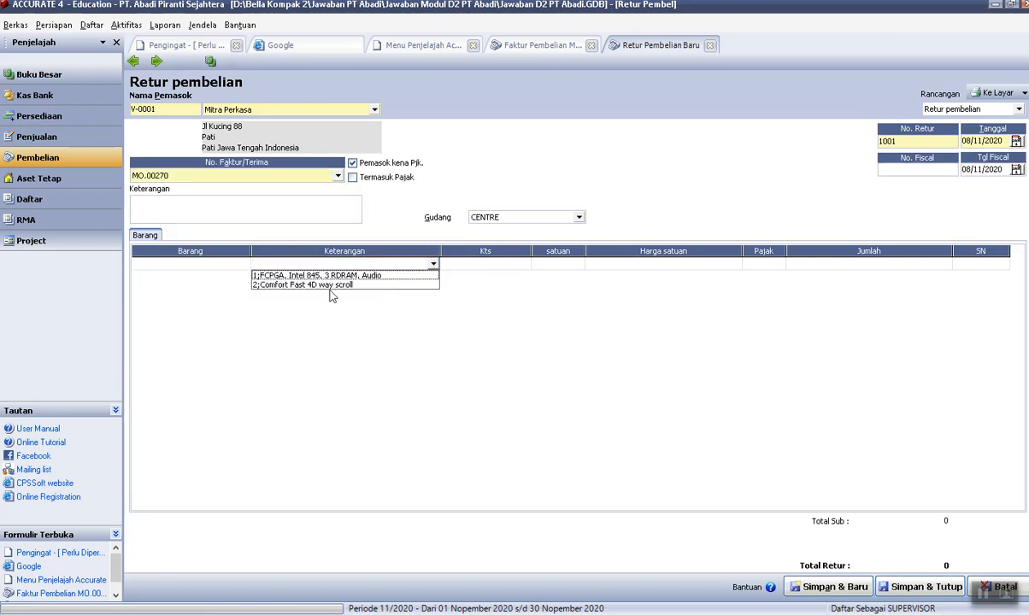
# Change the return's invoice to MP.00253 and check which items can be returned from it.
pyautogui.click(336, 175)
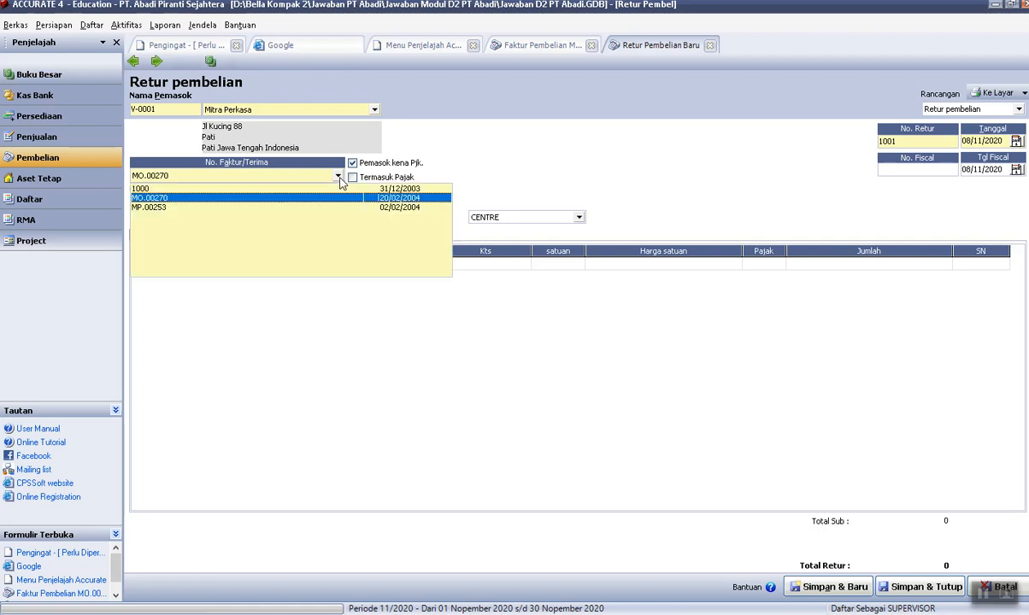
pyautogui.click(159, 209)
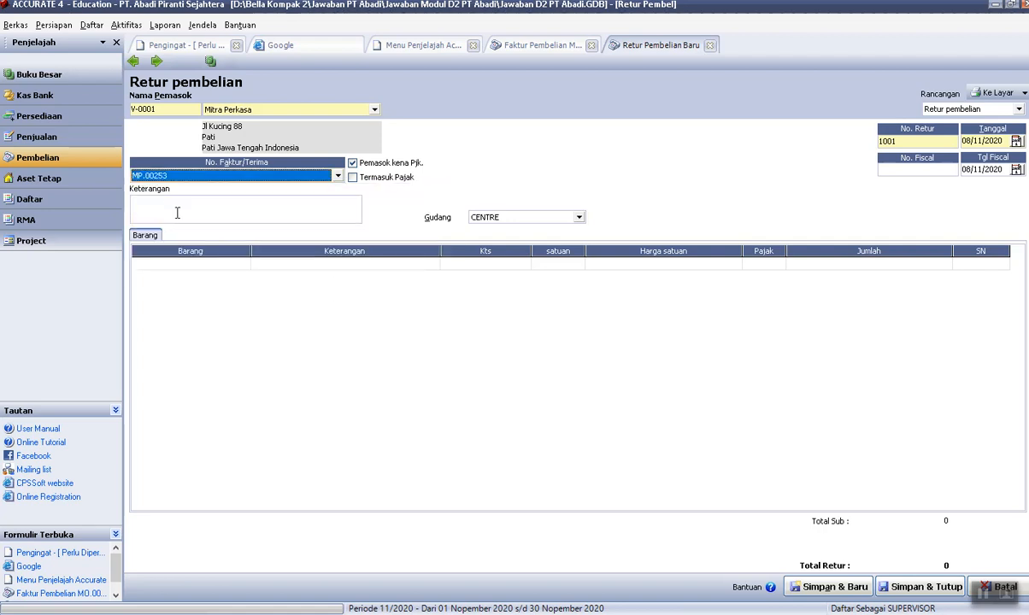
pyautogui.click(434, 266)
pyautogui.click(436, 267)
pyautogui.click(433, 265)
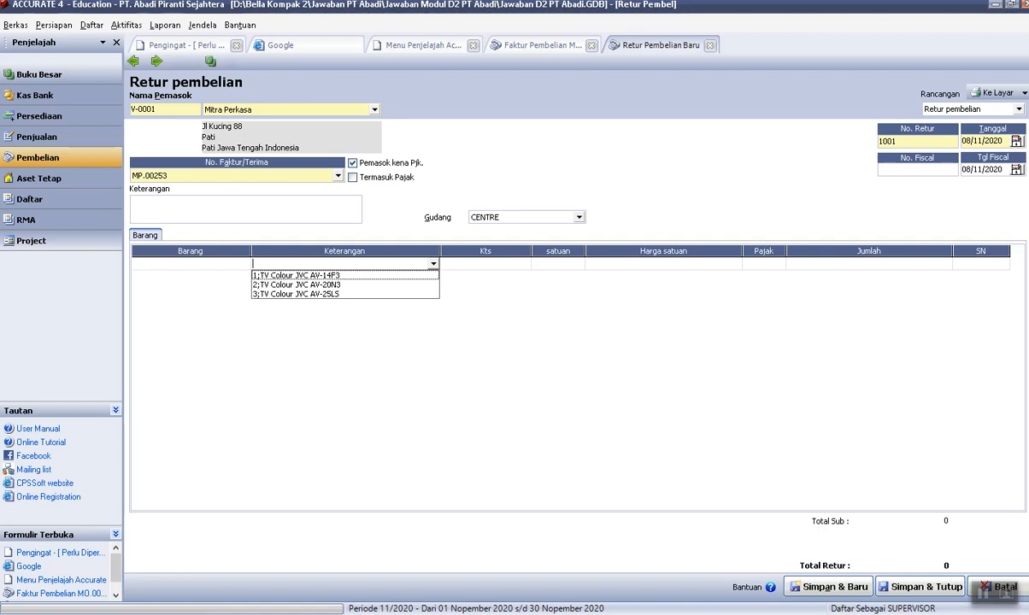
# Reread the Transaksi C.17 analysis in Word, and close the draft purchase return in ACCURATE without saving.
pyautogui.click(545, 606)
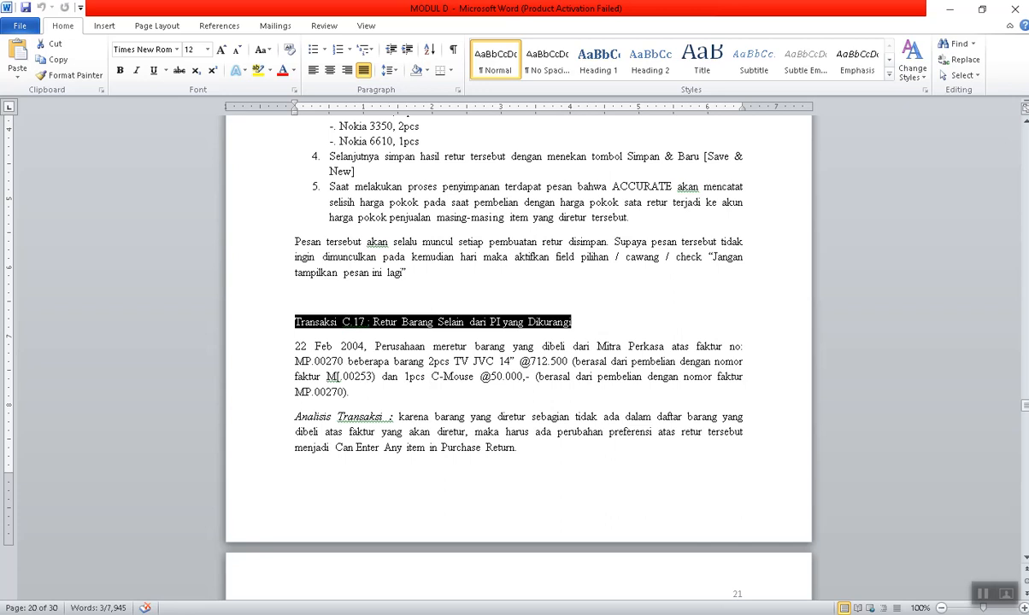
pyautogui.moveTo(547, 569)
pyautogui.click(535, 541)
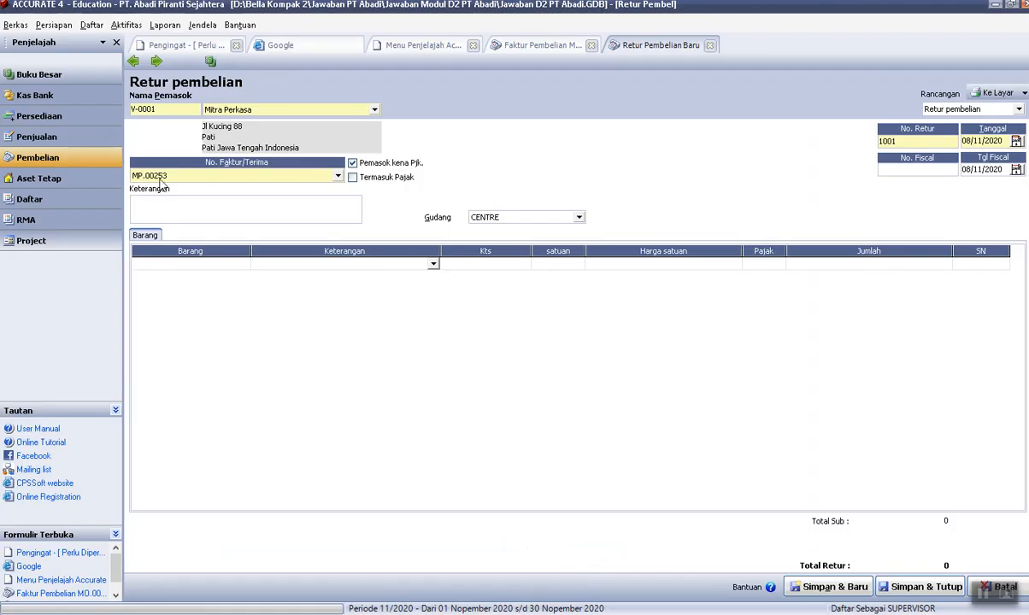
pyautogui.click(710, 45)
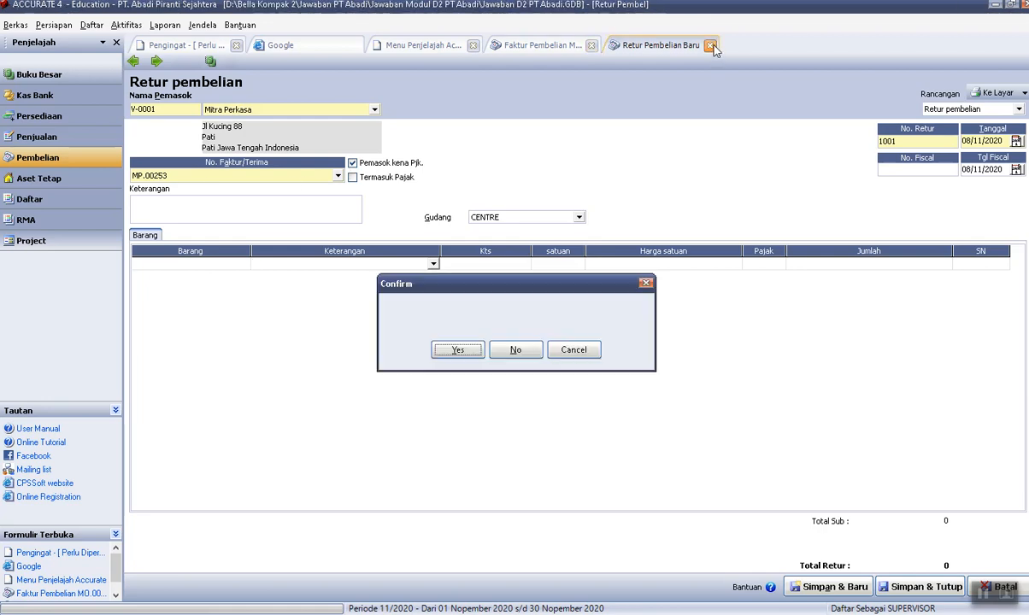
pyautogui.click(518, 351)
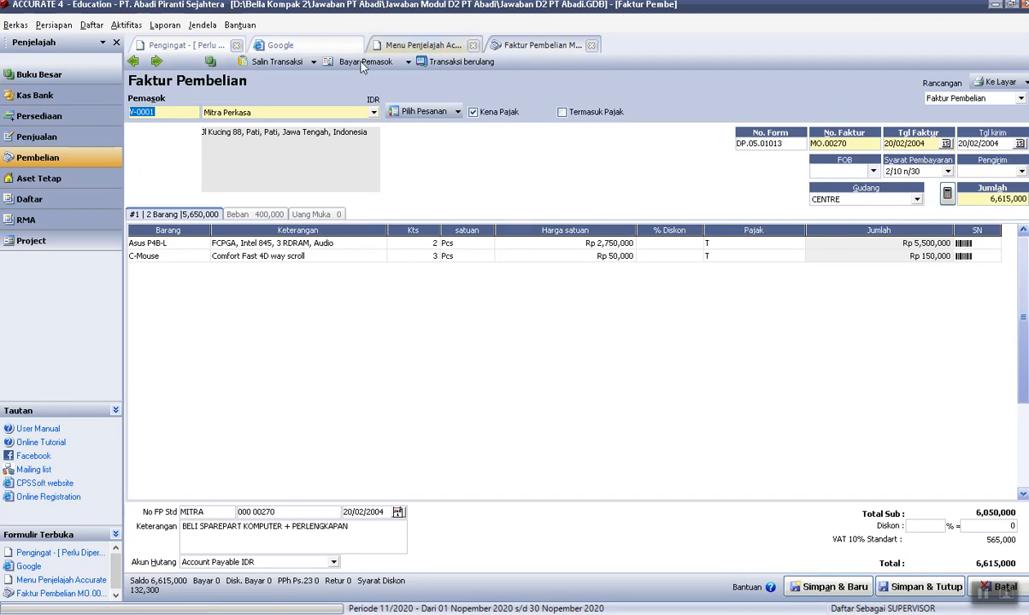
# Enable the purchase preference "Dapat mengisi Barang apa saja di retur pembelian" and save the preferences.
pyautogui.click(41, 26)
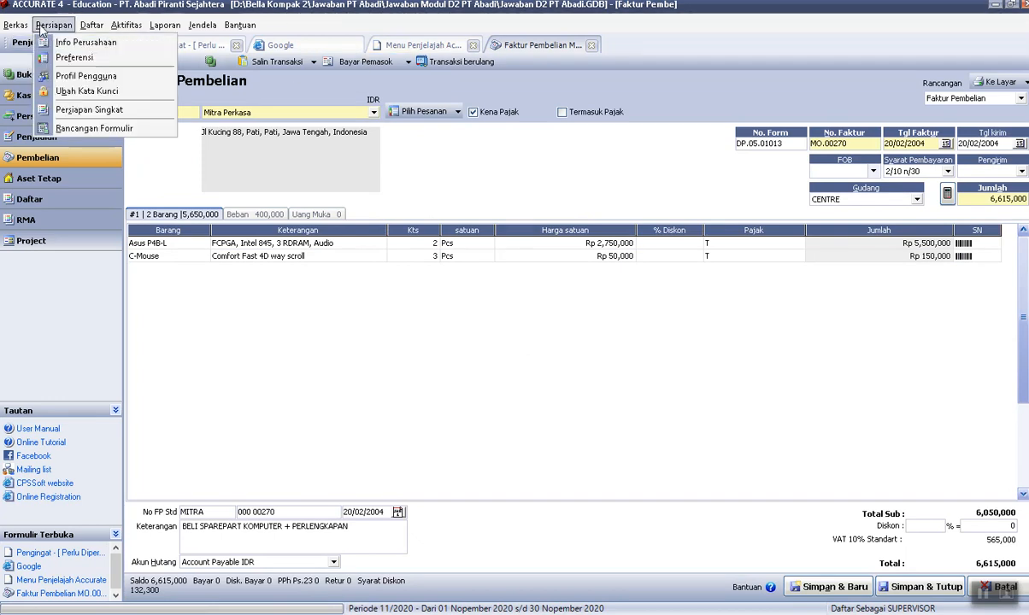
pyautogui.click(69, 58)
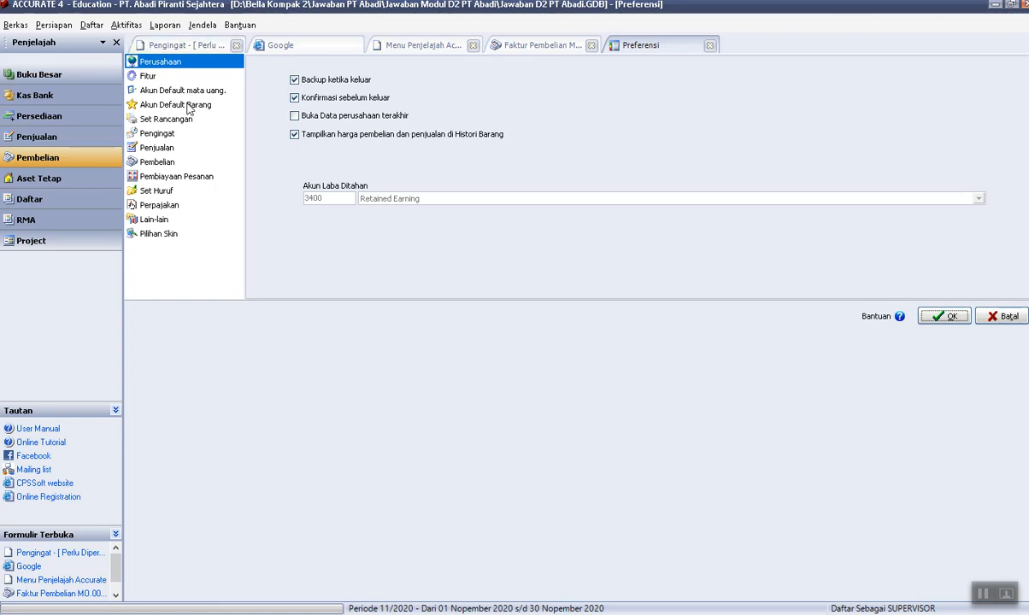
pyautogui.click(157, 162)
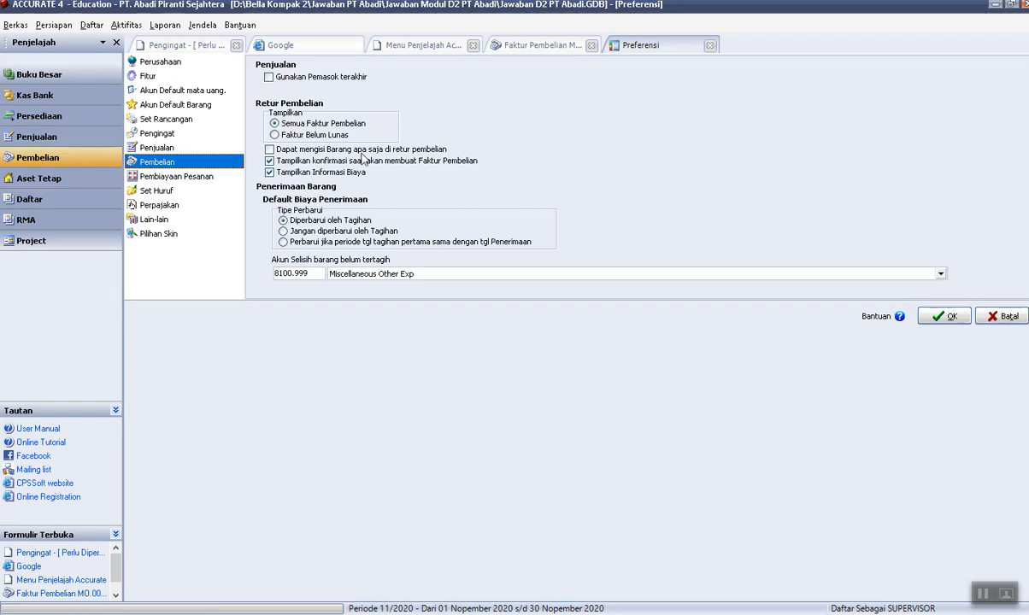
pyautogui.click(270, 149)
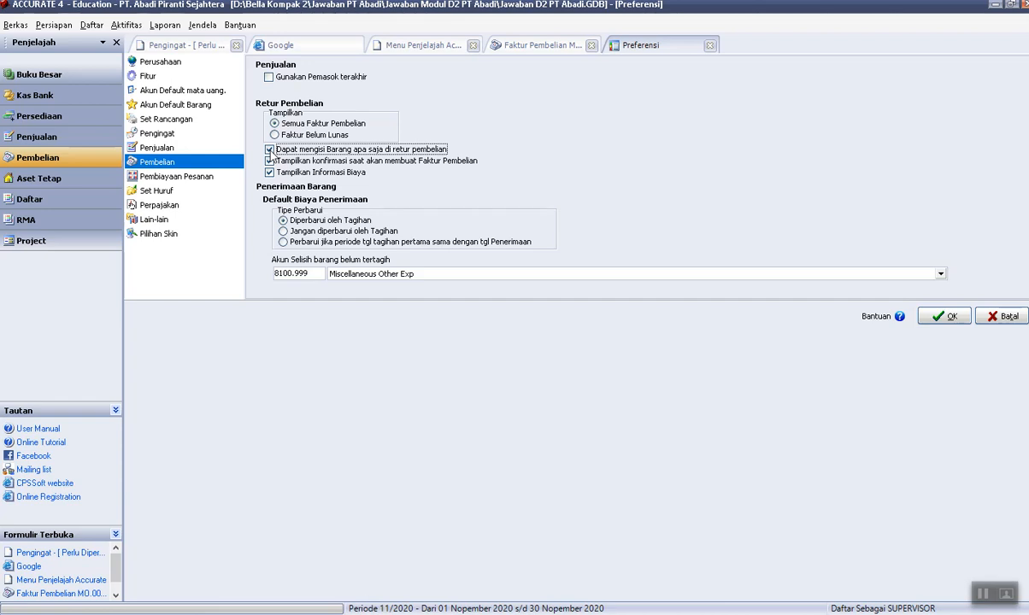
pyautogui.click(949, 318)
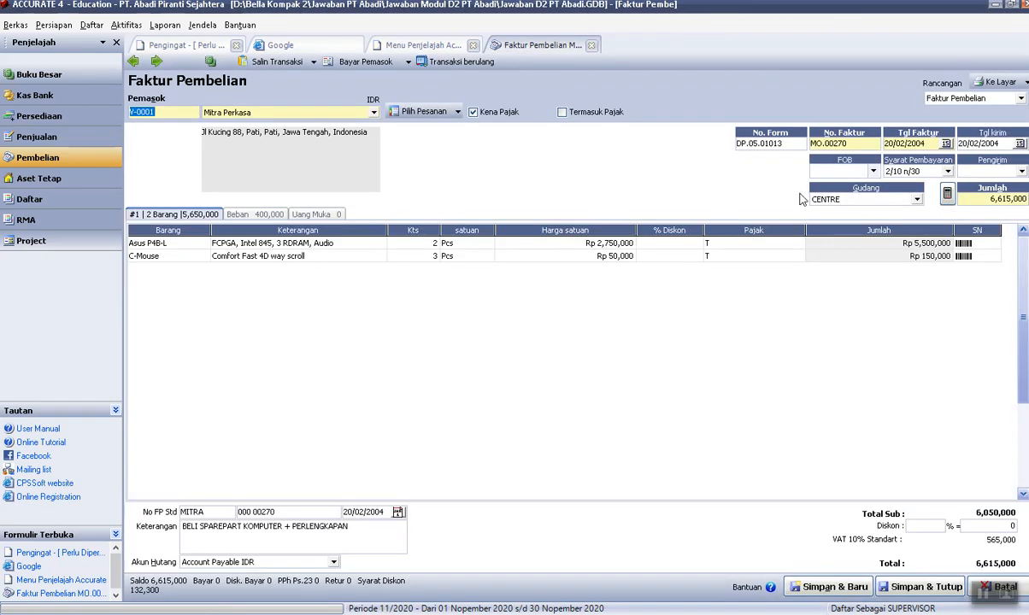
# Reopen the purchase preferences to verify the purchase return options, and close them again.
pyautogui.click(53, 25)
pyautogui.click(61, 62)
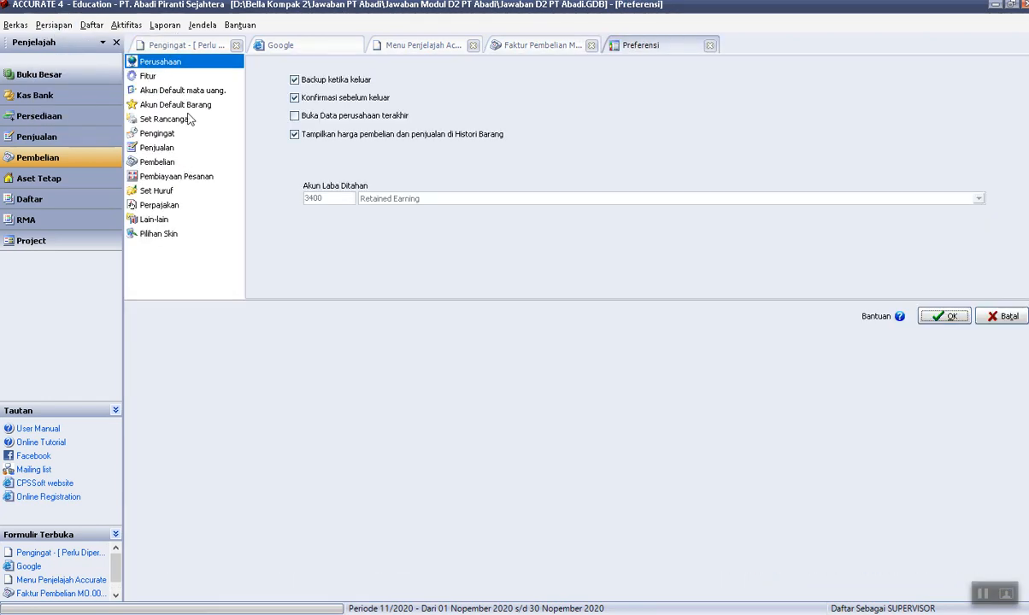
pyautogui.click(159, 163)
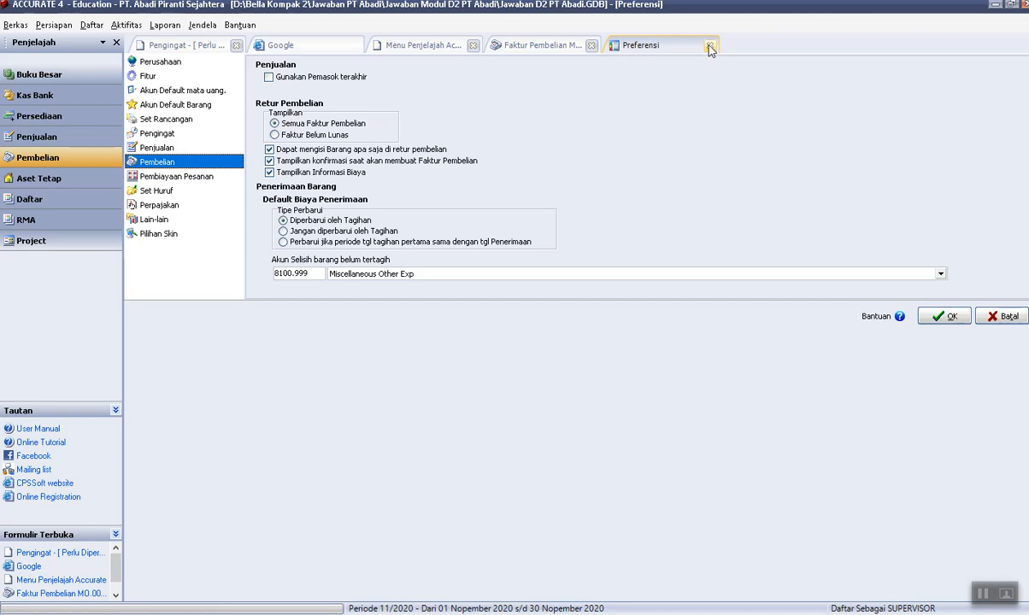
pyautogui.click(945, 317)
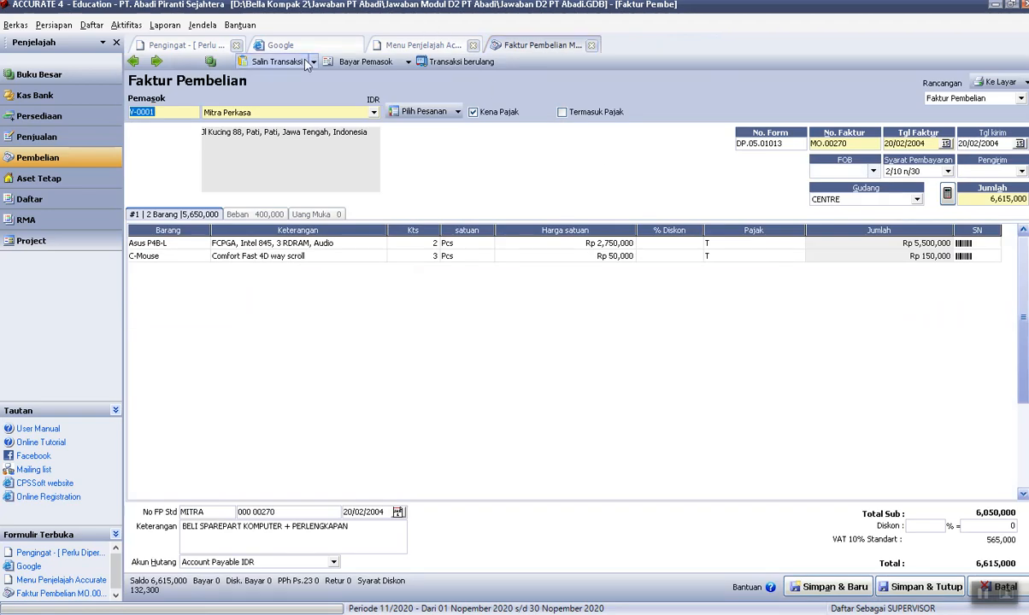
# Create a new purchase return for supplier Mitra Perkasa.
pyautogui.click(411, 49)
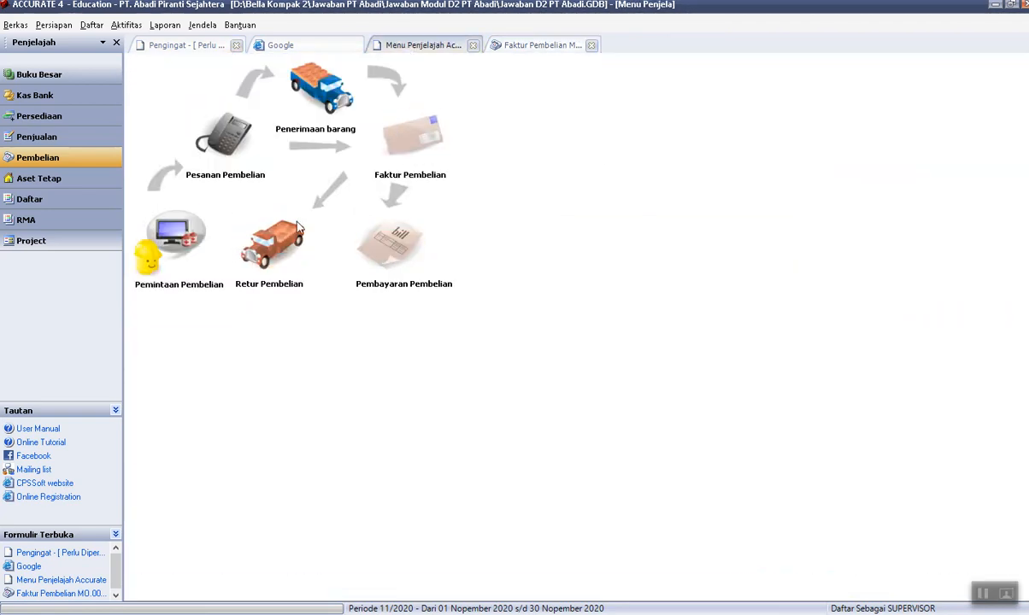
pyautogui.click(286, 229)
pyautogui.click(376, 111)
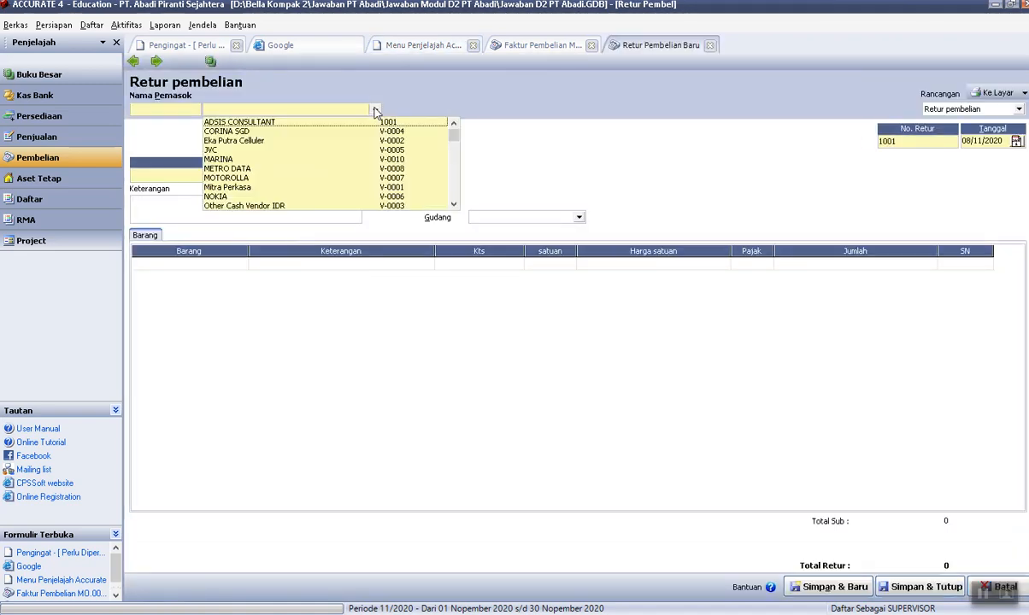
pyautogui.click(231, 188)
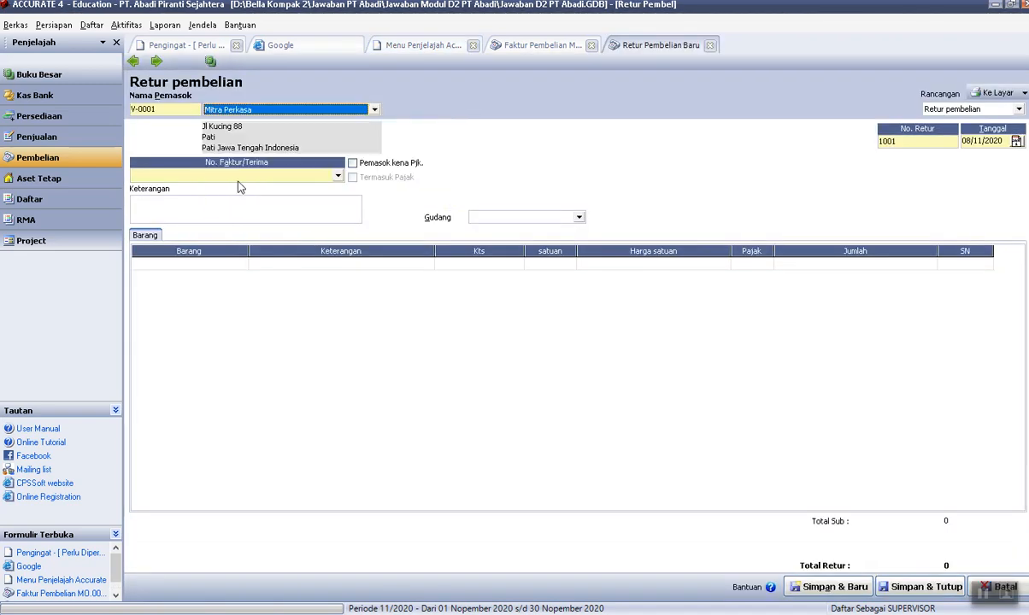
# Link the return to invoice MO.00270 and check which items it offers for return.
pyautogui.click(336, 175)
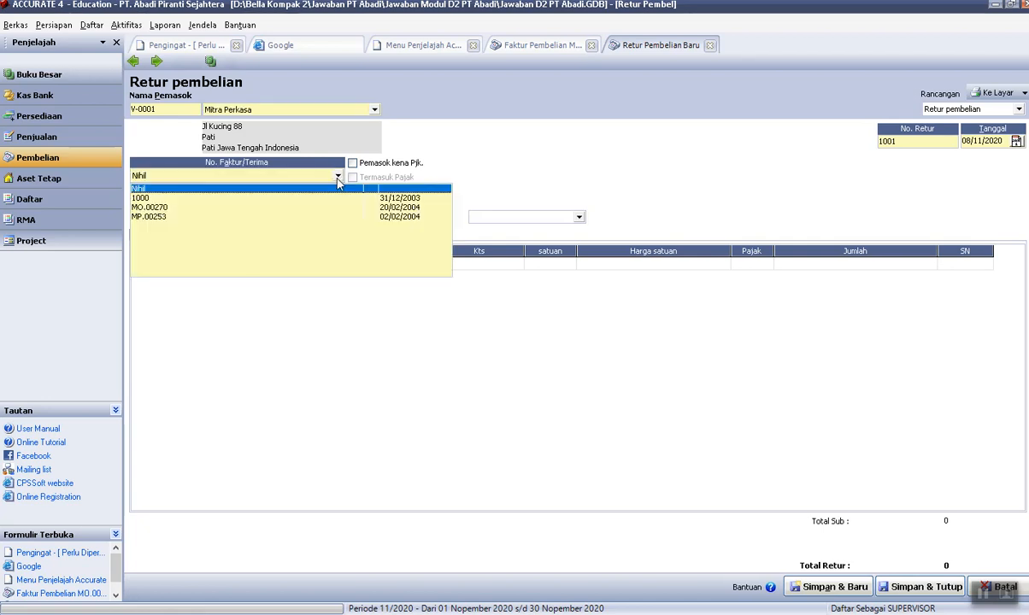
pyautogui.click(162, 208)
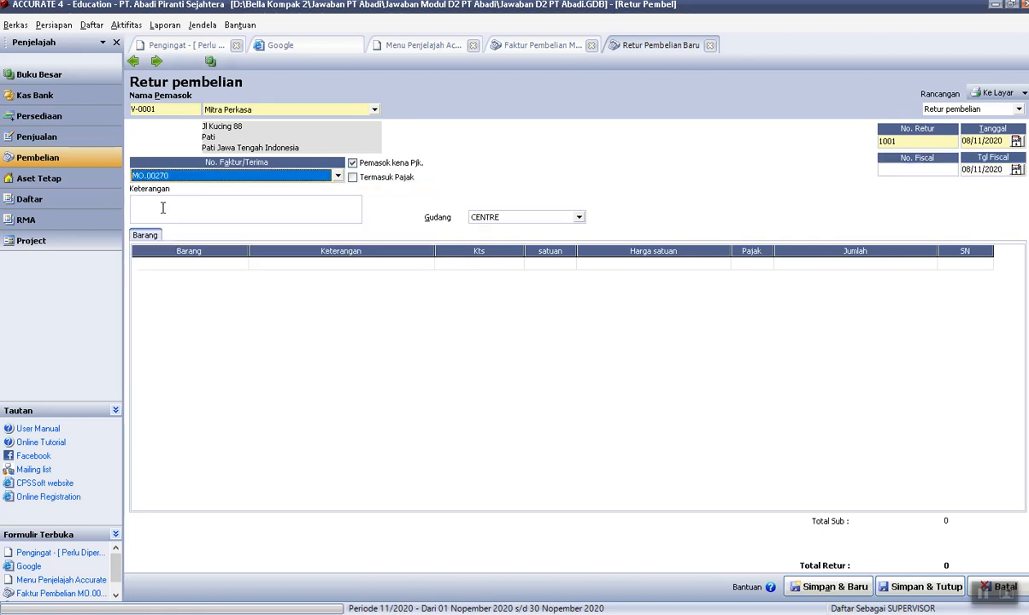
pyautogui.click(427, 269)
pyautogui.click(428, 267)
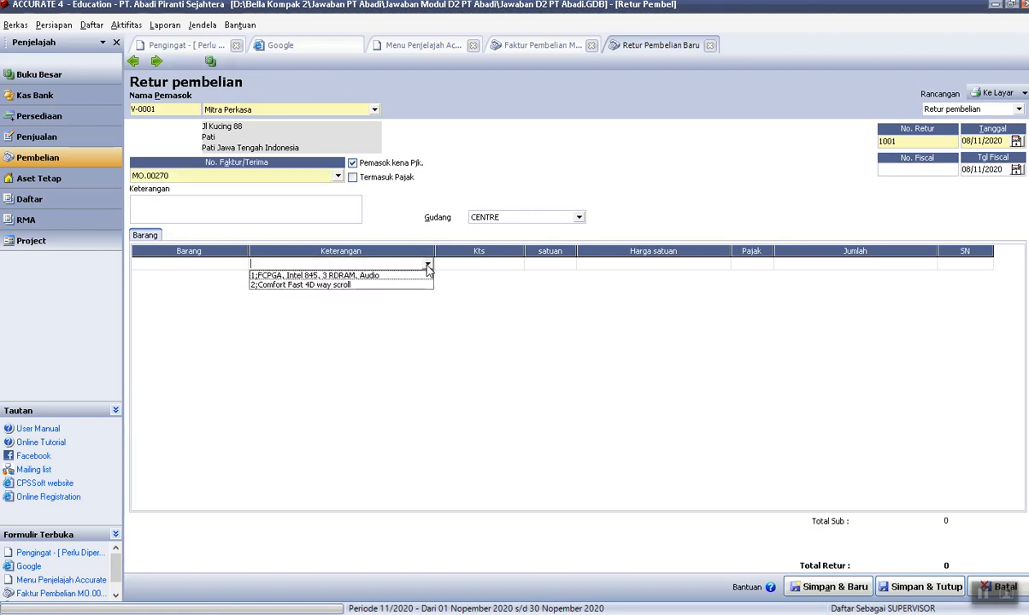
# Change the return's invoice number to MP.00253 and list the items available from it.
pyautogui.click(336, 175)
pyautogui.click(318, 172)
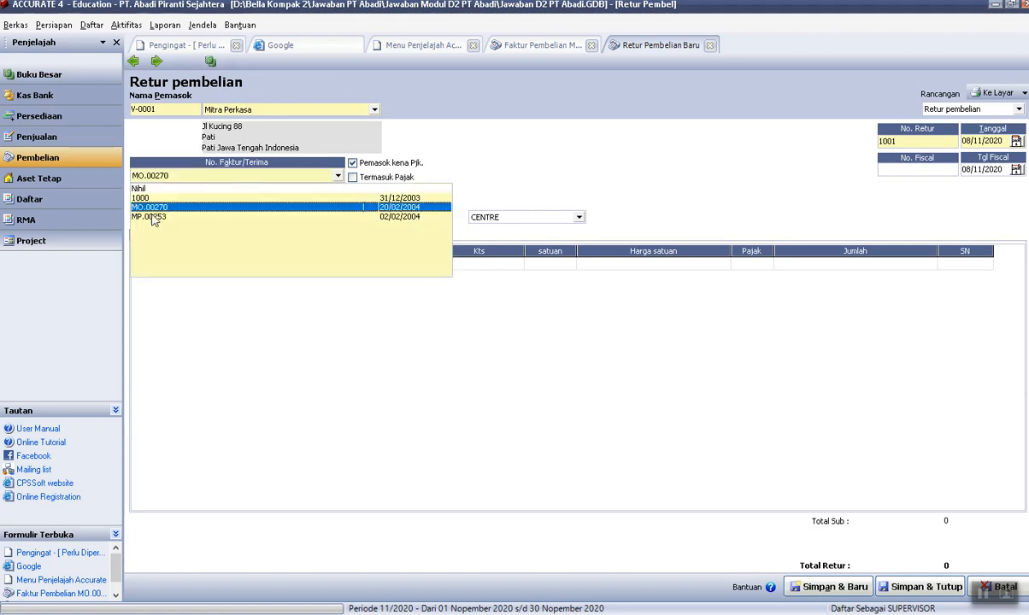
pyautogui.click(143, 217)
pyautogui.click(432, 266)
pyautogui.click(431, 266)
pyautogui.click(426, 267)
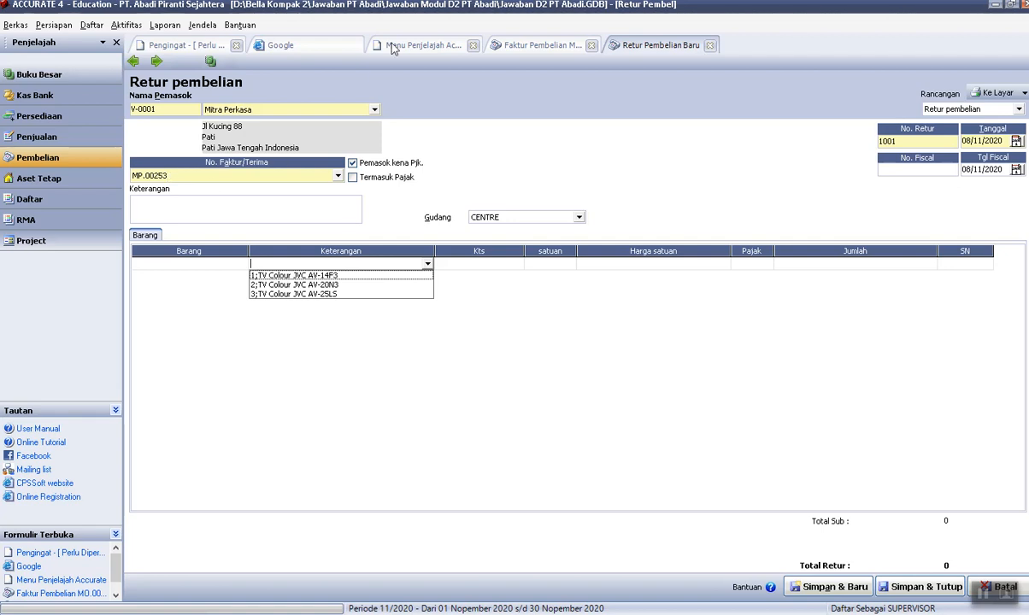
# Go back through the purchase invoices to Mitra Perkasa's MP.00253, examine its items, and return to the draft purchase return.
pyautogui.click(517, 45)
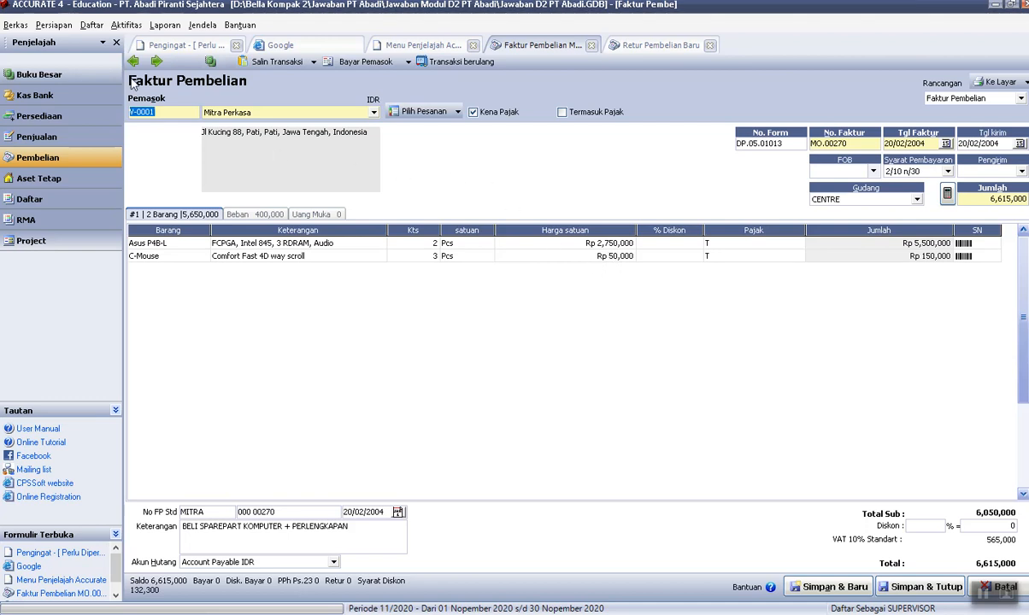
pyautogui.click(130, 62)
pyautogui.click(130, 61)
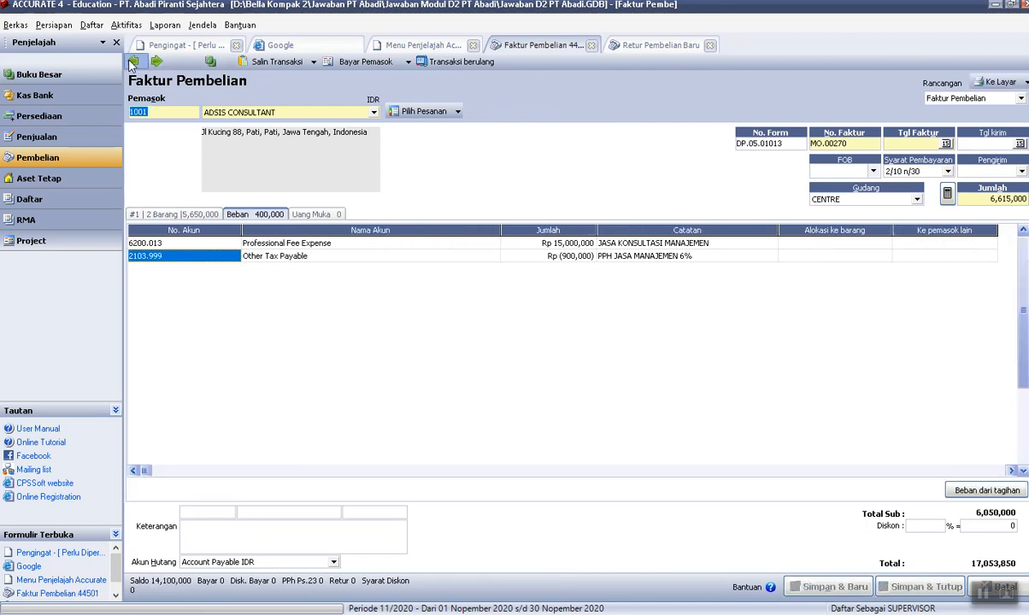
pyautogui.click(132, 62)
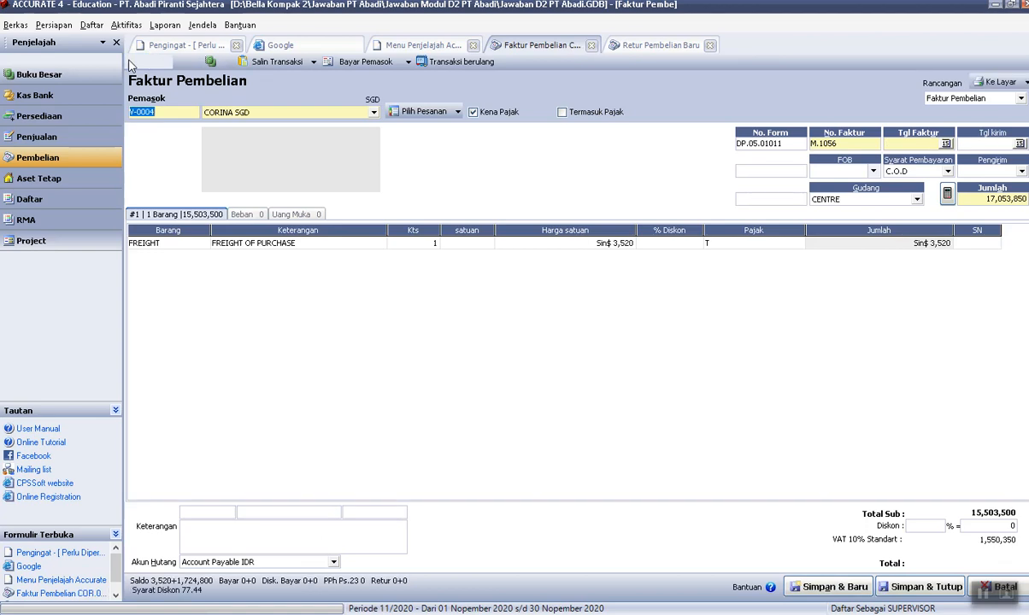
pyautogui.click(132, 62)
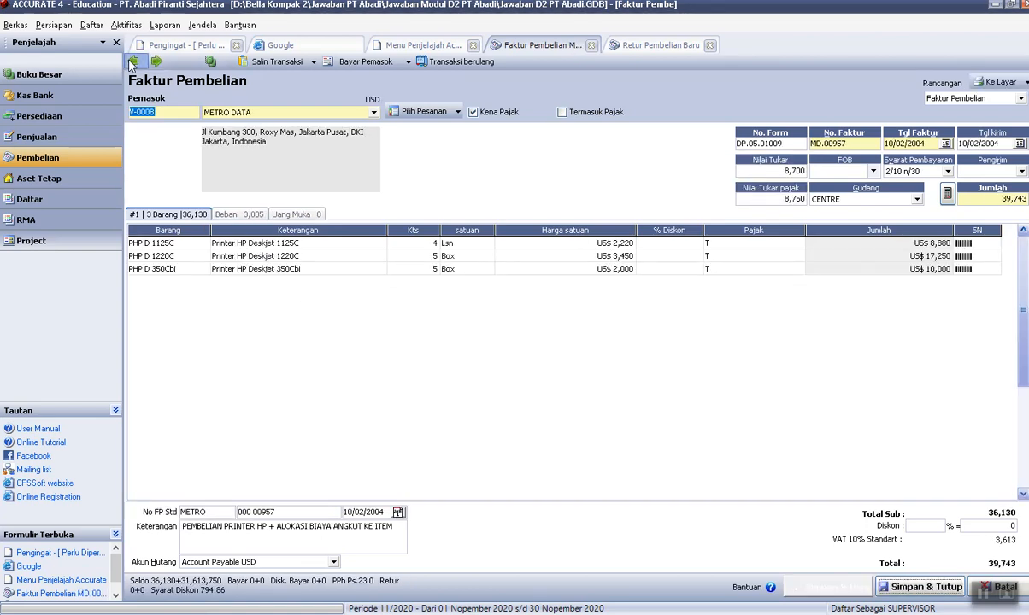
pyautogui.click(132, 64)
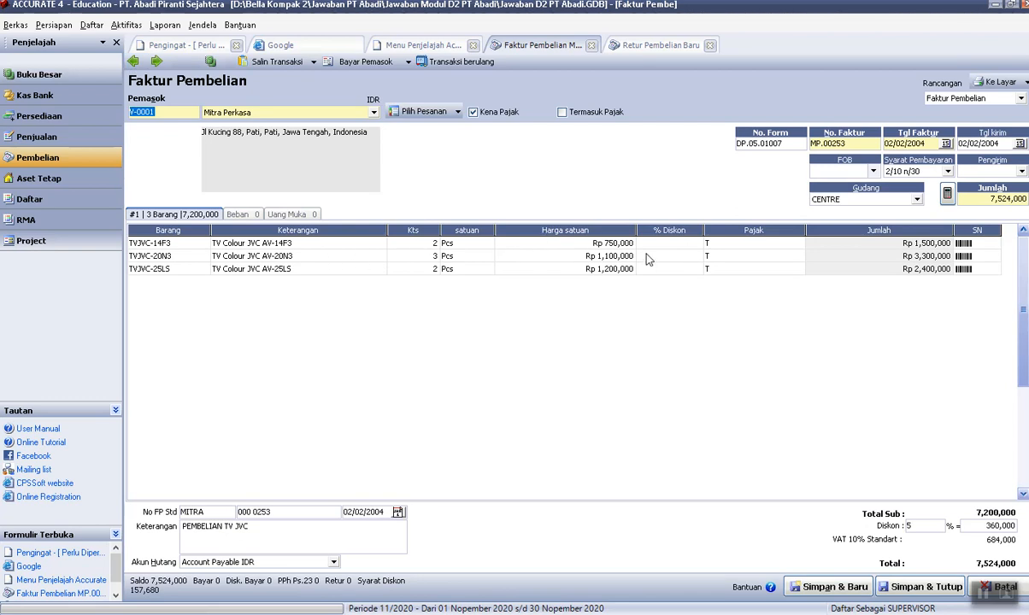
pyautogui.click(660, 45)
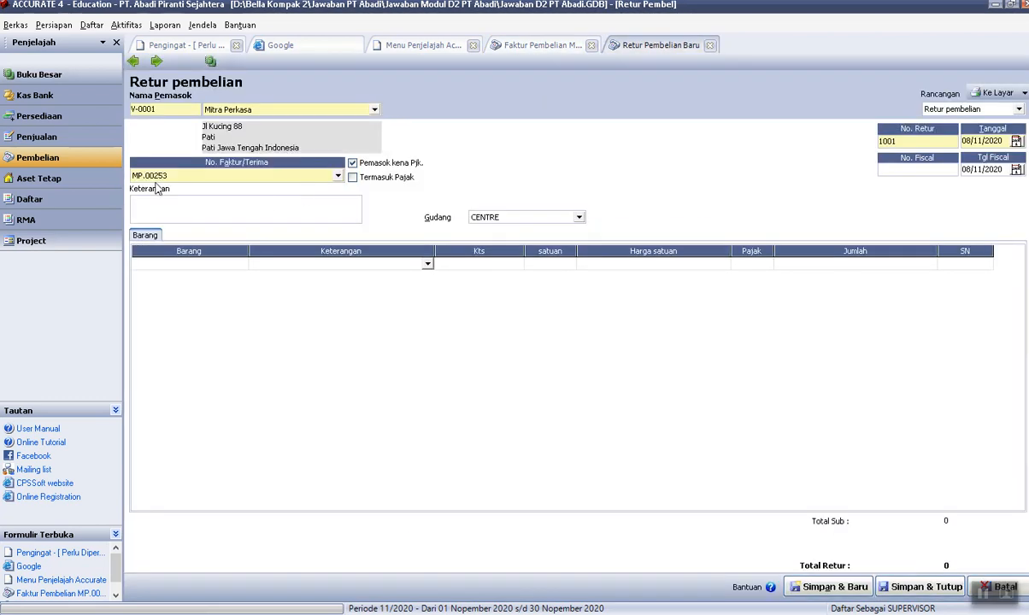
# Switch to Word and correct the invoice number in step 3 of the C.17 procedure to MP.00253.
pyautogui.hotkey('alt', 'Tab')
pyautogui.scroll(-8, 430, 461)
pyautogui.scroll(-2, 432, 461)
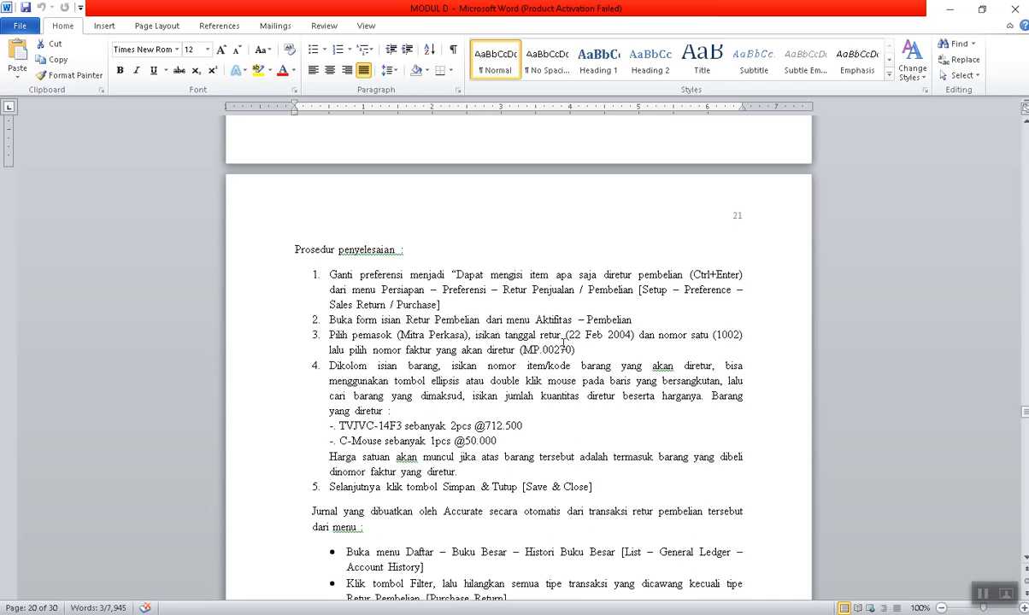
pyautogui.moveTo(554, 349); pyautogui.dragTo(572, 353)
pyautogui.write('253')
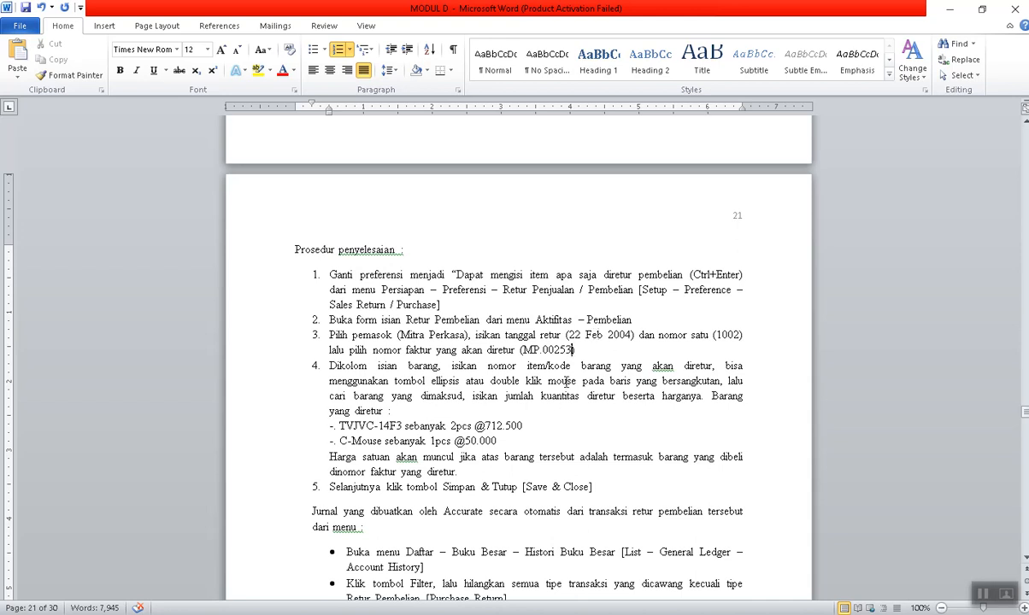
# Review the Transaksi C.16 and C.17 descriptions in MODUL D, ending at the C.17 solution procedure.
pyautogui.scroll(5, 569, 367)
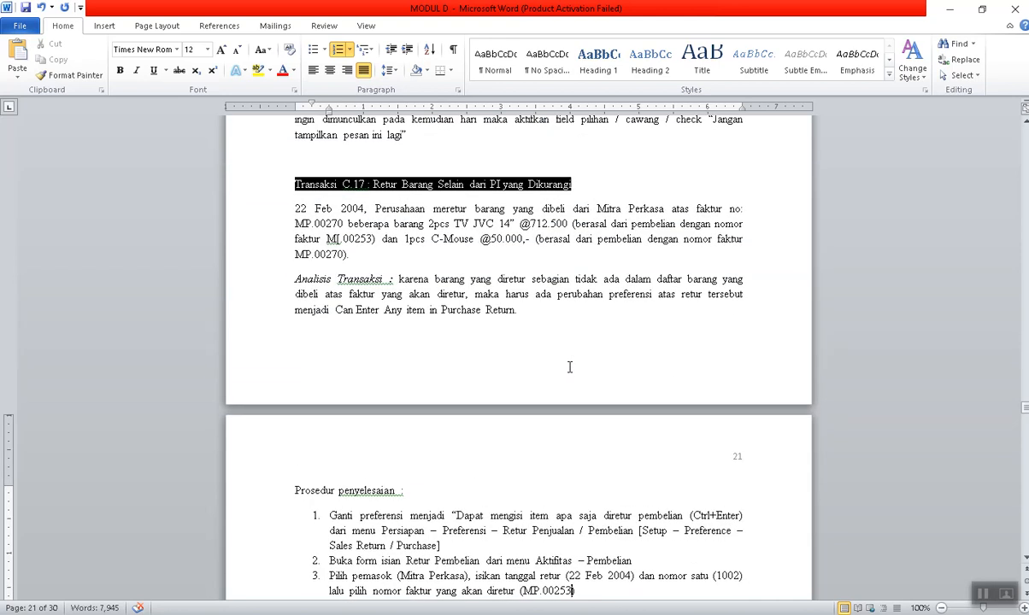
pyautogui.scroll(5, 569, 367)
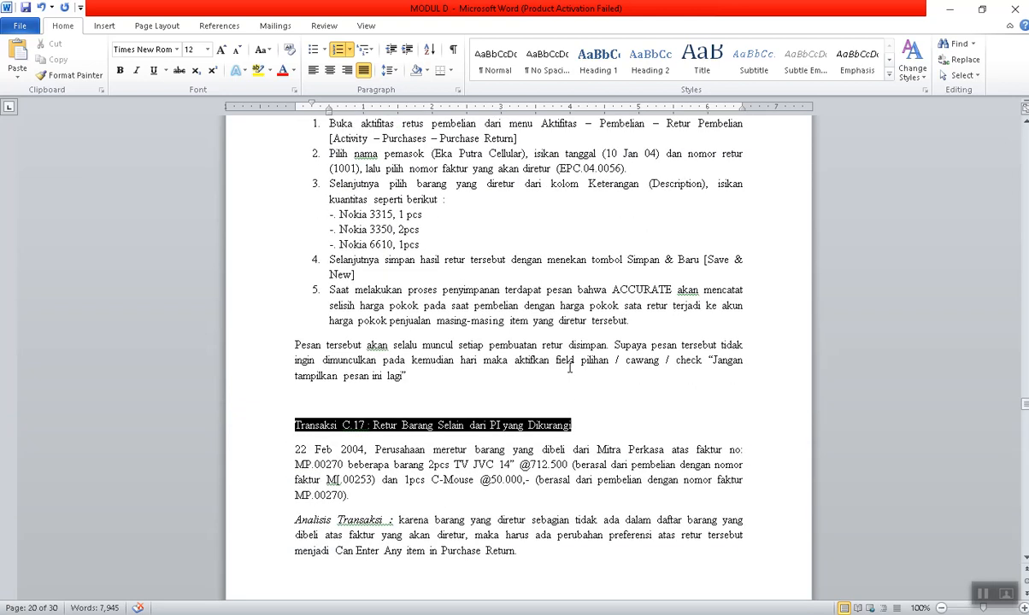
pyautogui.scroll(1, 569, 367)
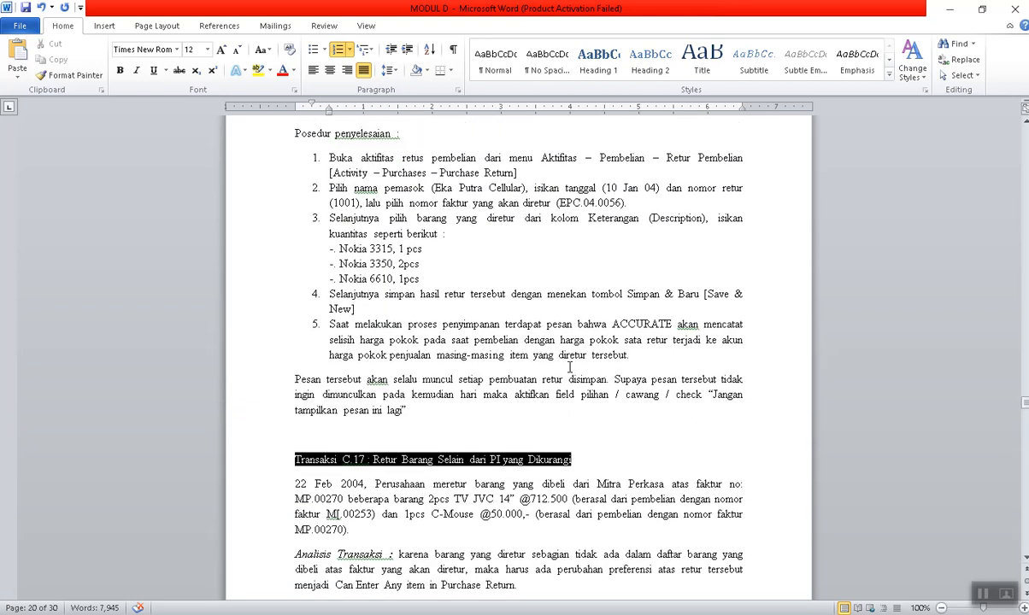
pyautogui.scroll(2, 569, 367)
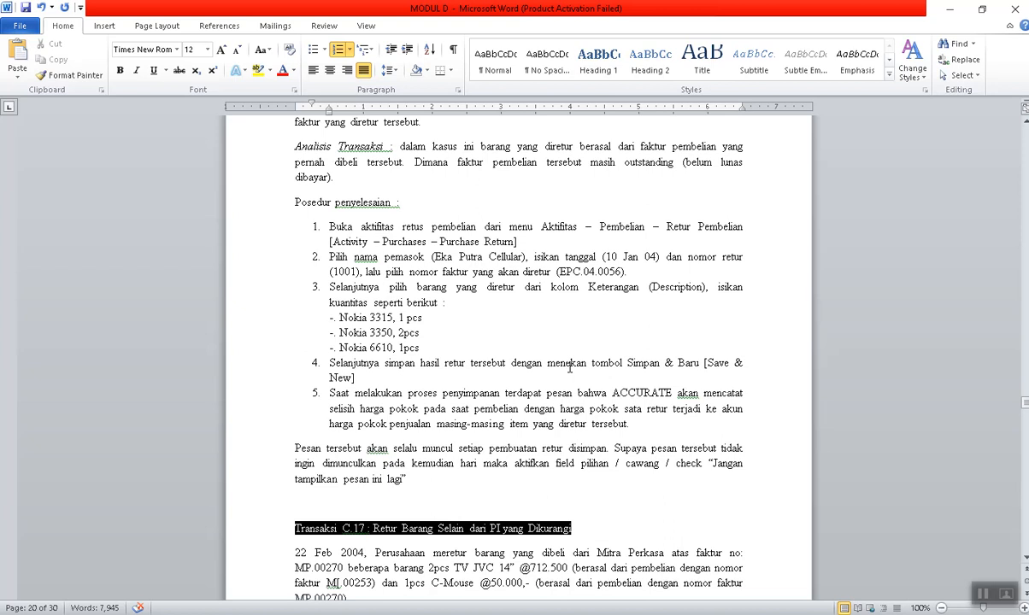
pyautogui.scroll(2, 569, 366)
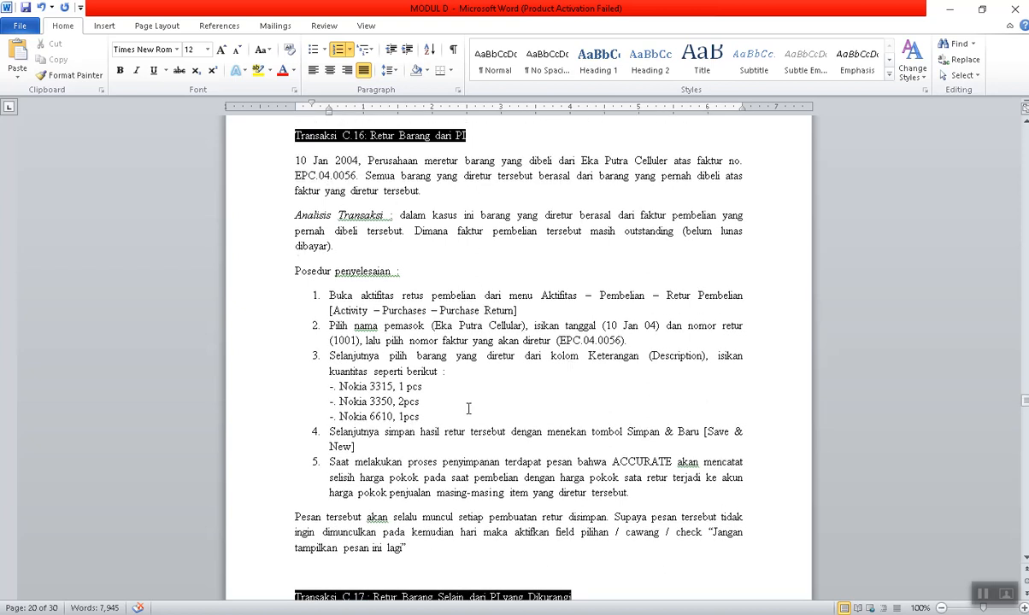
pyautogui.scroll(-4, 508, 444)
pyautogui.scroll(-15, 508, 444)
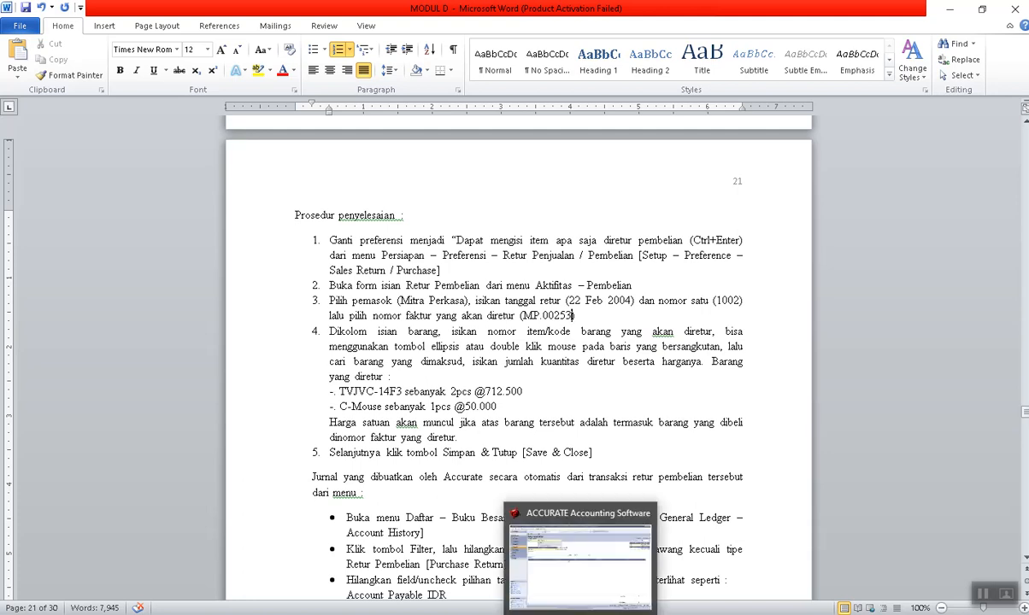
# Switch to ACCURATE, add all units of TV Colour JVC AV-14F3 to the purchase return, and check the procedure in Word.
pyautogui.hotkey('alt', 'Tab')
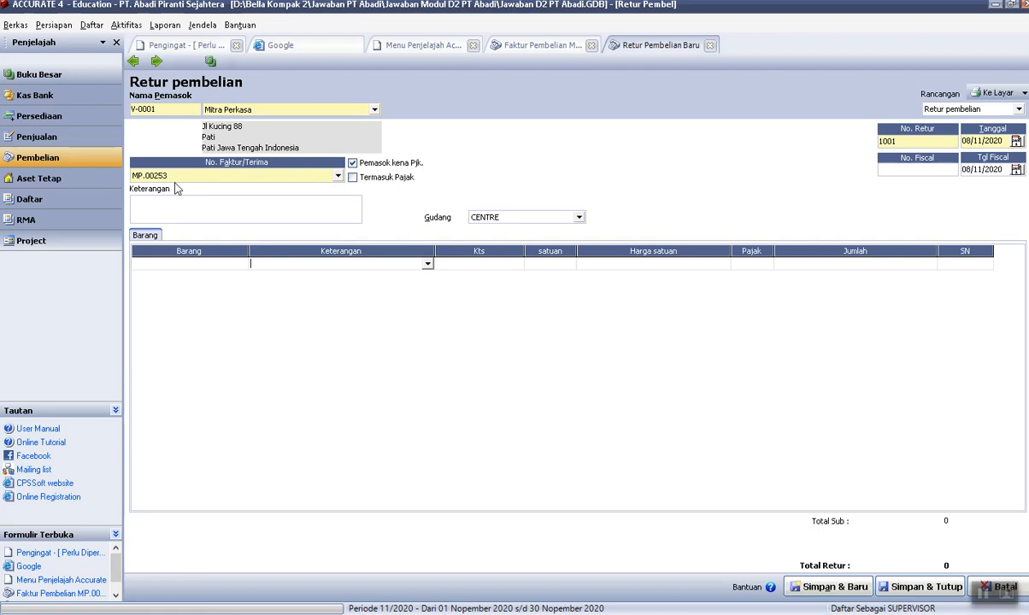
pyautogui.click(427, 264)
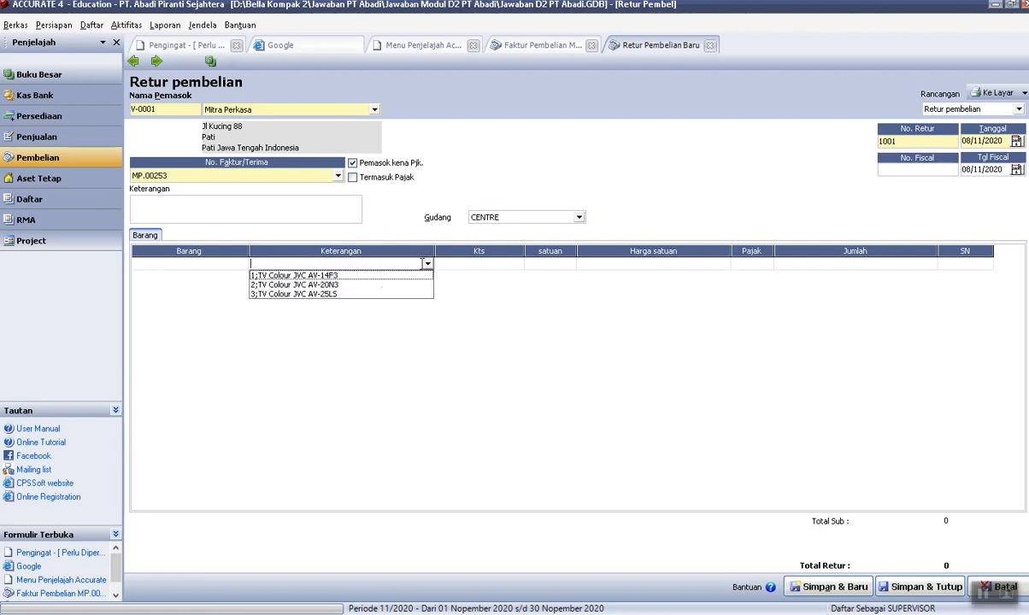
pyautogui.click(299, 276)
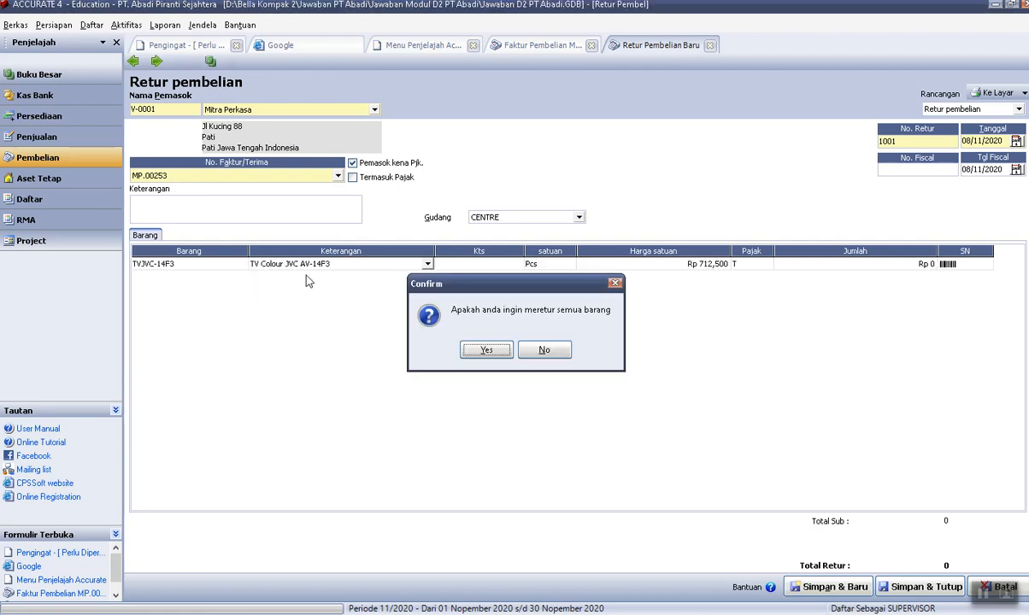
pyautogui.click(492, 358)
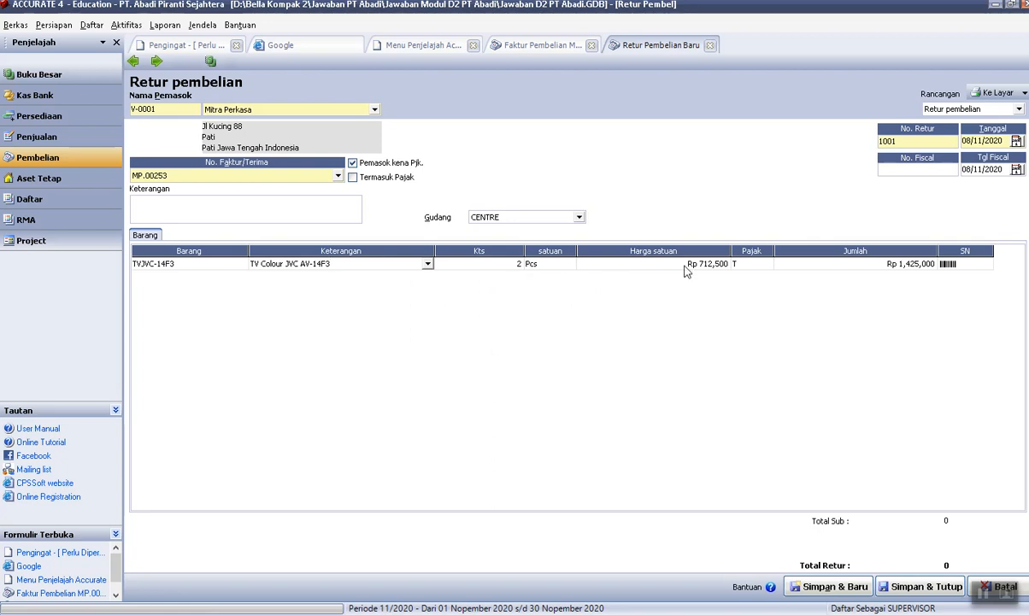
pyautogui.hotkey('alt', 'Tab')
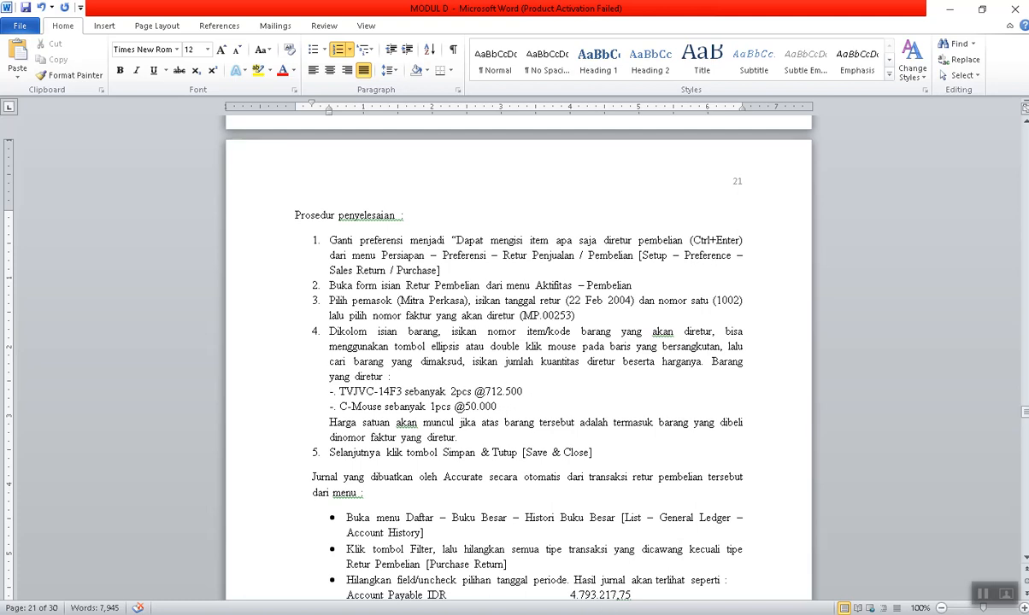
# Check the TVJVC-14F3 return details and invoice number in the C.17 procedure, and switch back to ACCURATE.
pyautogui.moveTo(341, 393); pyautogui.dragTo(526, 388)
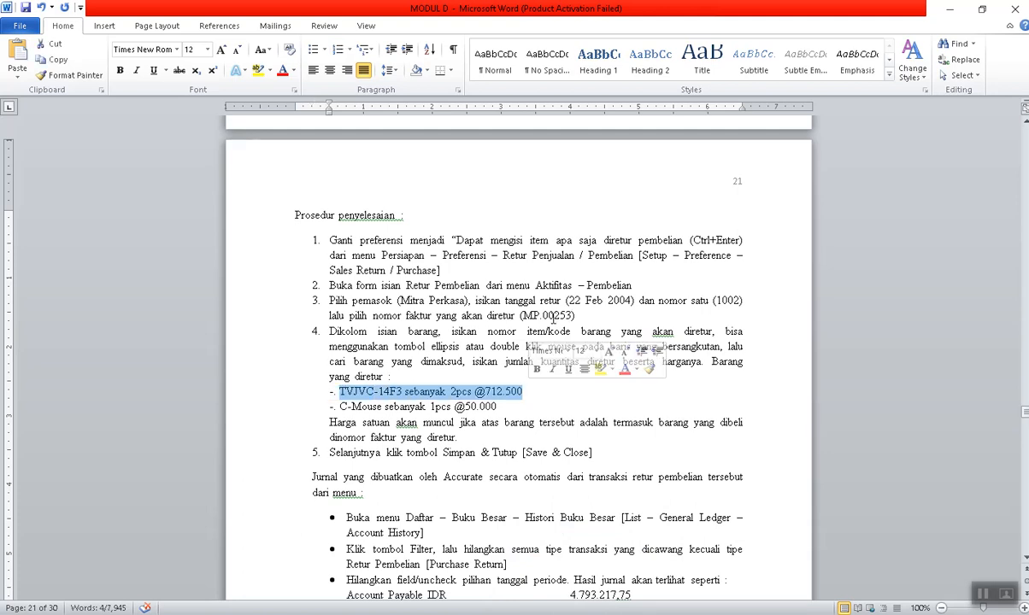
pyautogui.moveTo(554, 316); pyautogui.dragTo(572, 316)
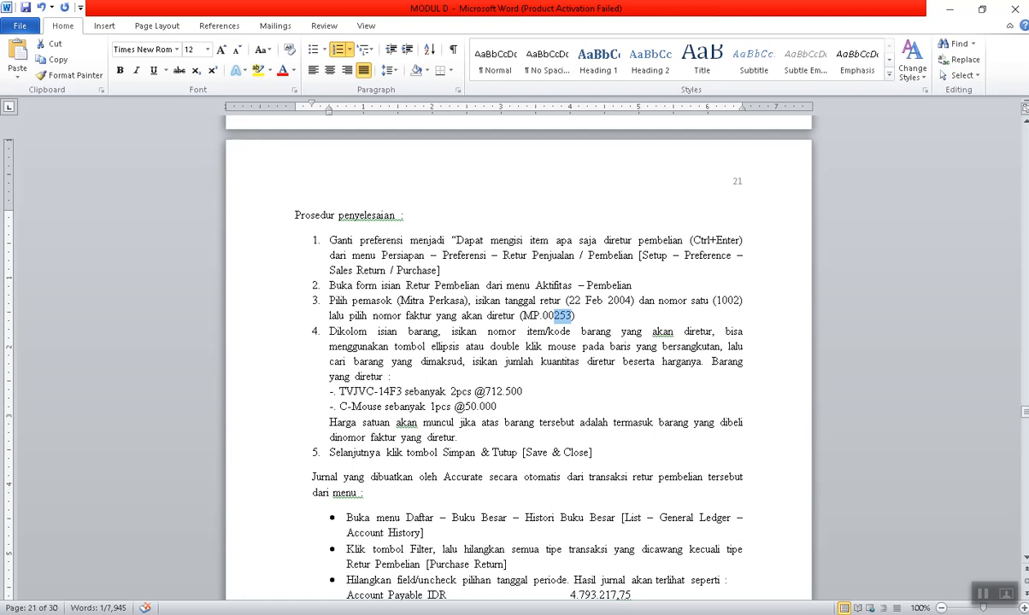
pyautogui.click(543, 560)
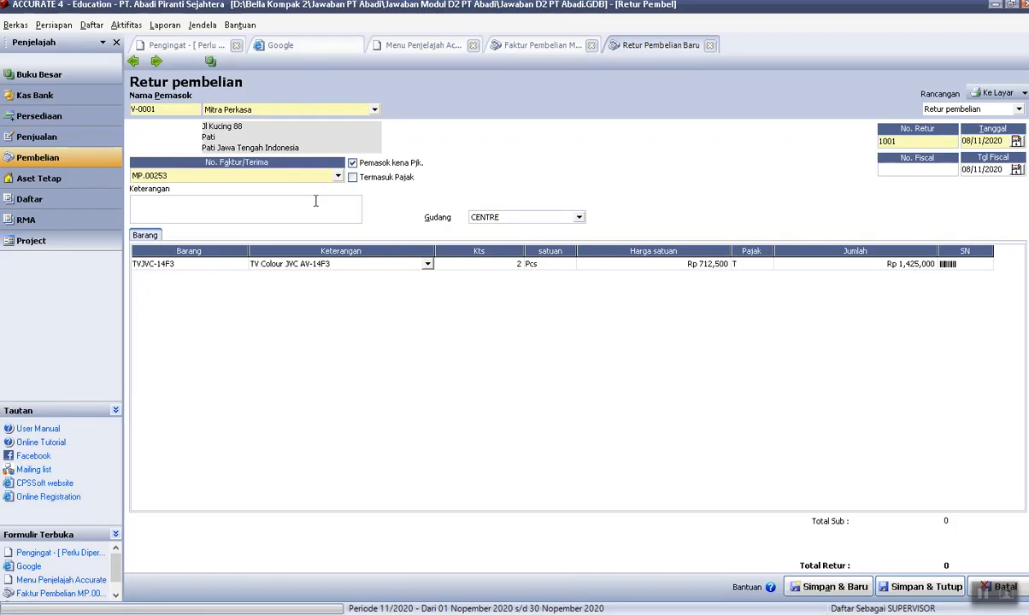
# Complete the TV Colour JVC AV-14F3 line of the purchase return and advance to a new item line.
pyautogui.press('Tab')
pyautogui.press('Tab')
pyautogui.press('Tab')
pyautogui.press('Tab')
pyautogui.press('Tab')
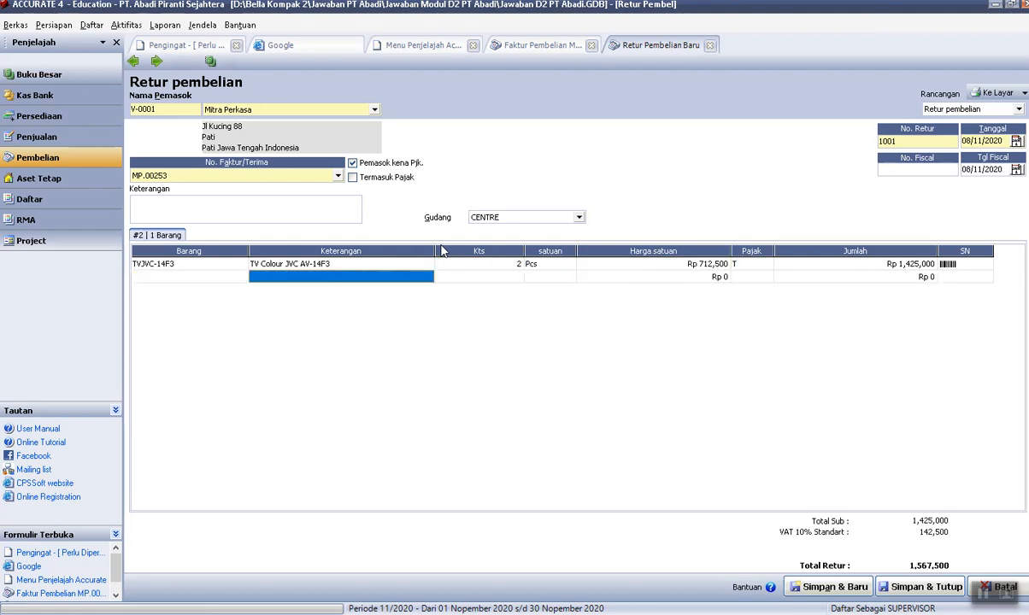
# Try to change the purchase return's invoice number to MO.00270.
pyautogui.click(316, 174)
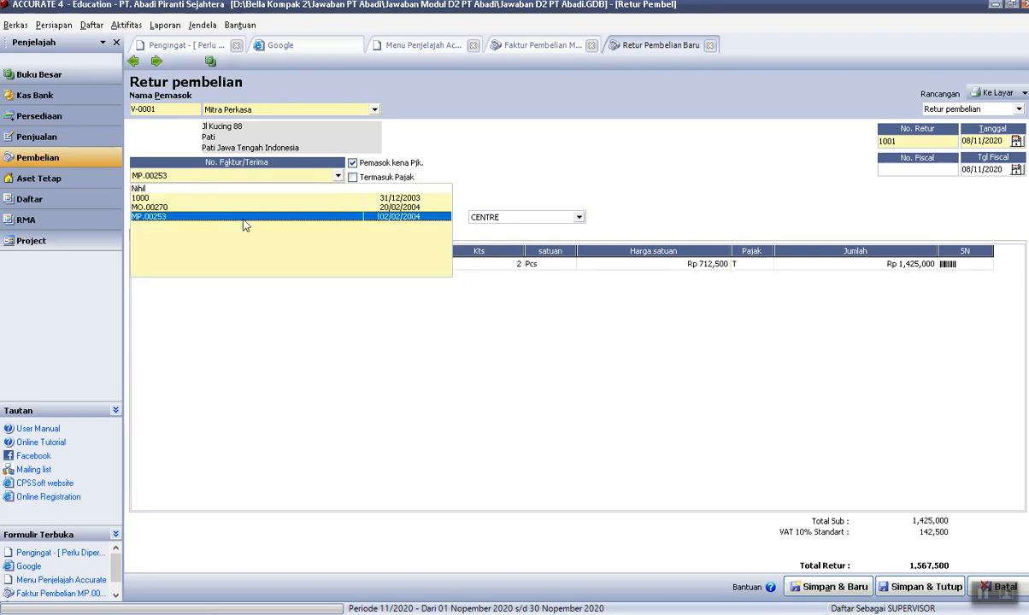
pyautogui.click(174, 207)
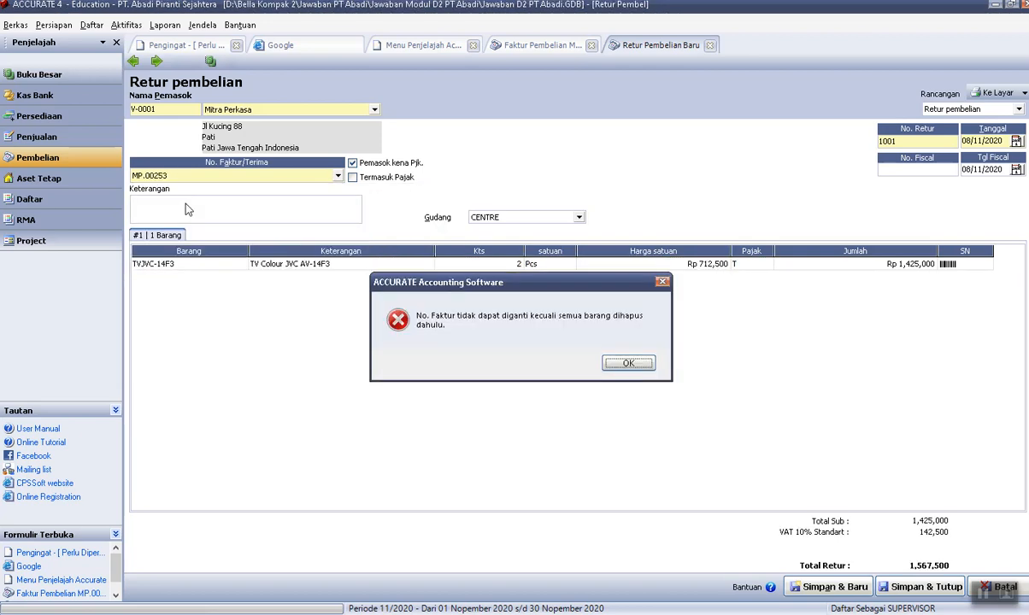
pyautogui.click(647, 361)
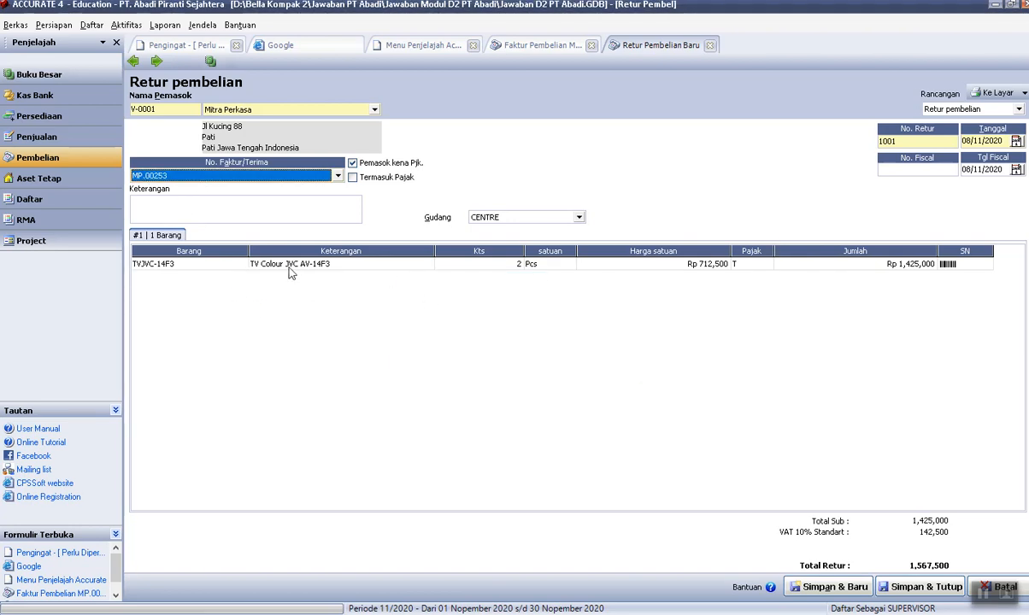
# Start a second item line in the purchase return and look through the item list without picking anything.
pyautogui.click(868, 270)
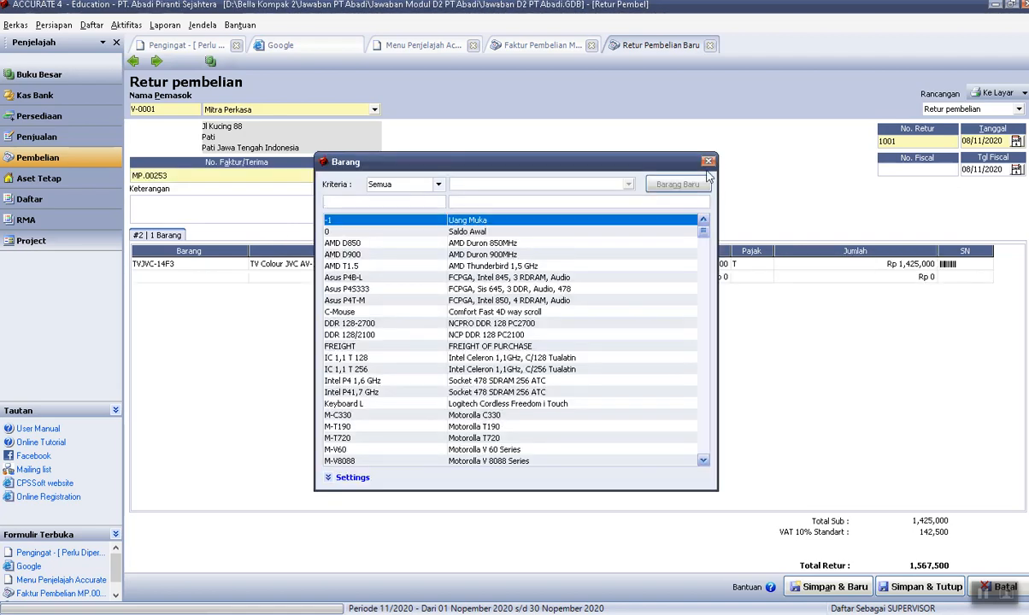
pyautogui.click(708, 162)
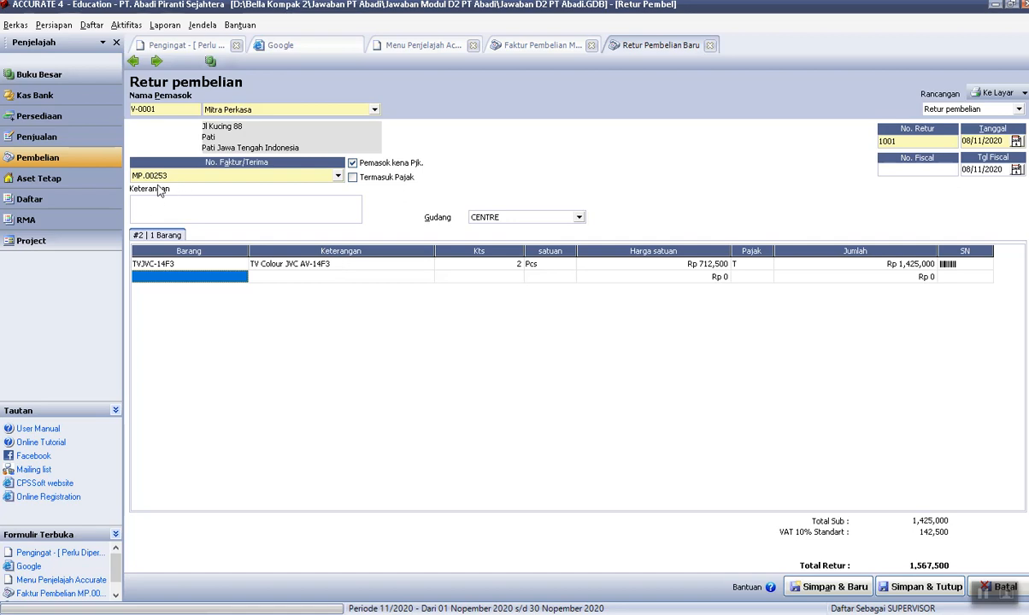
pyautogui.click(243, 277)
pyautogui.click(242, 277)
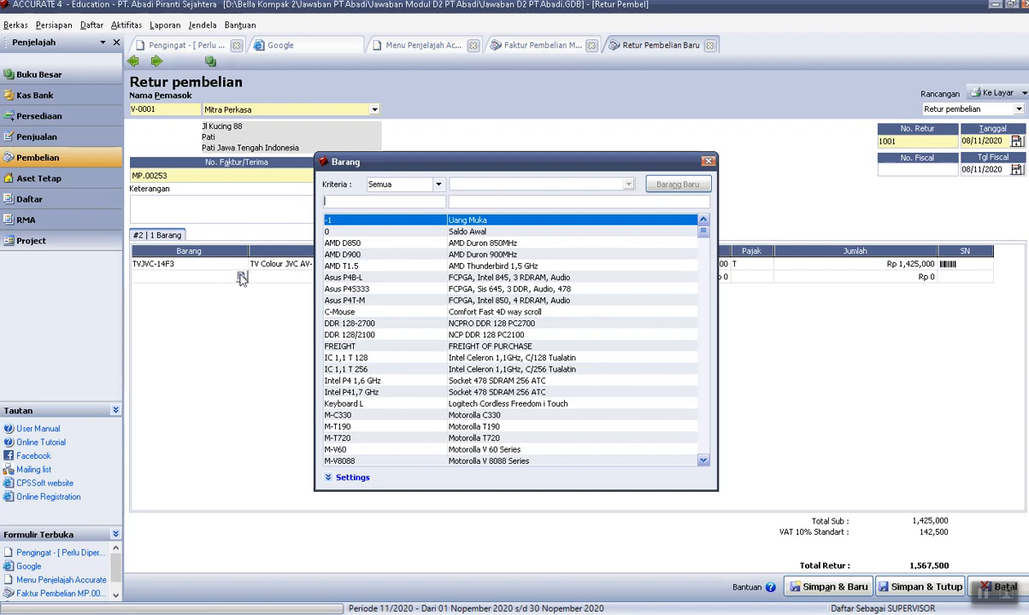
pyautogui.click(708, 162)
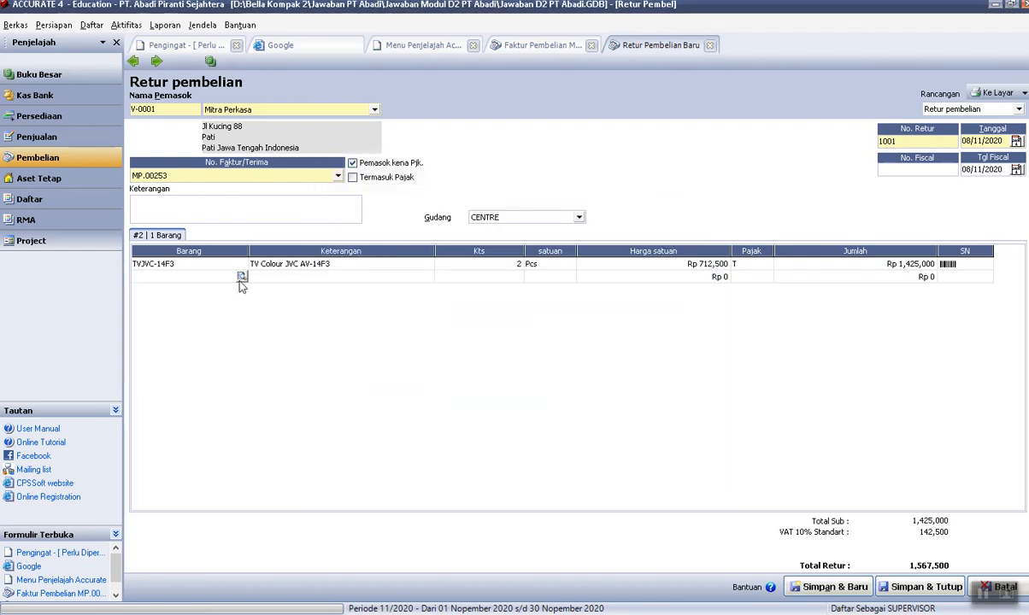
# Review the purchase return options in the Pembelian preferences and close the preferences.
pyautogui.click(53, 25)
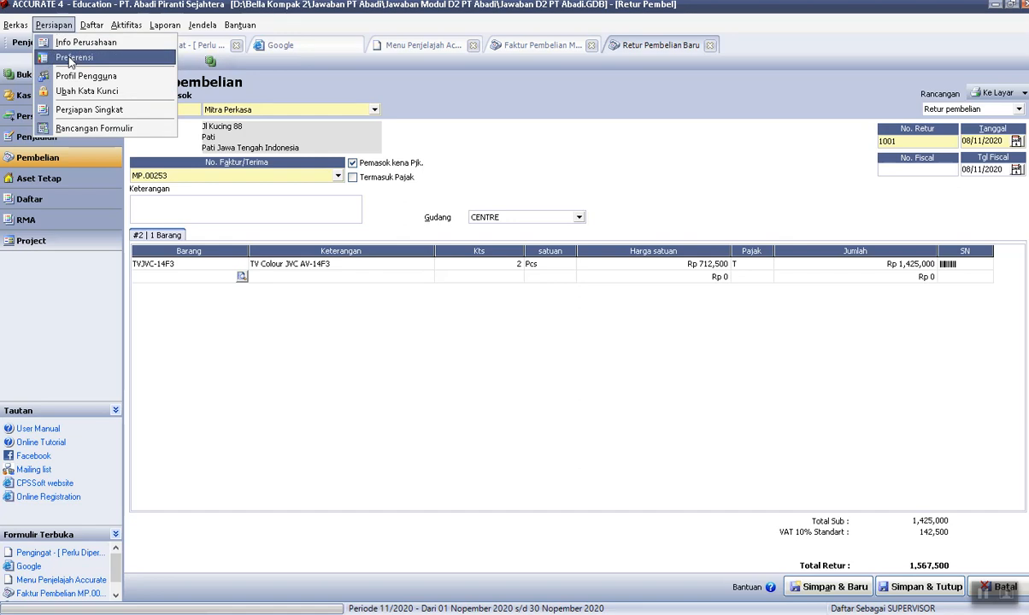
pyautogui.click(72, 57)
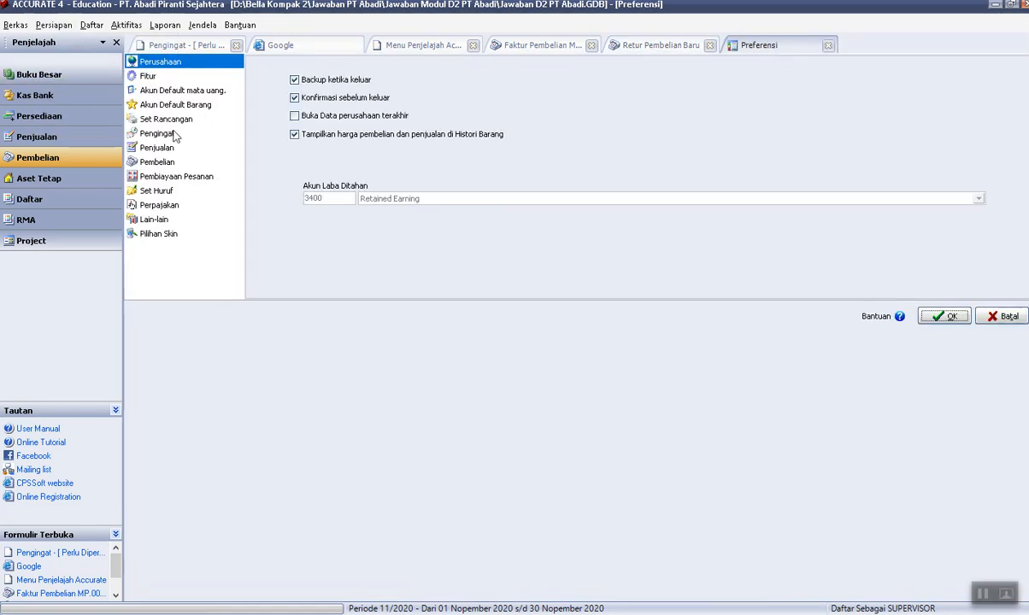
pyautogui.click(157, 161)
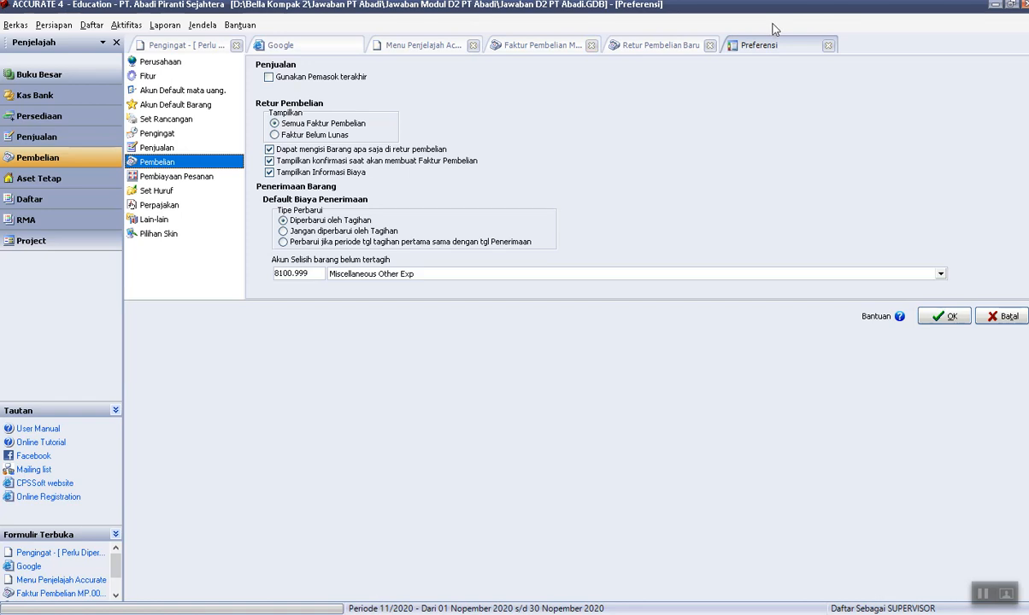
pyautogui.click(827, 48)
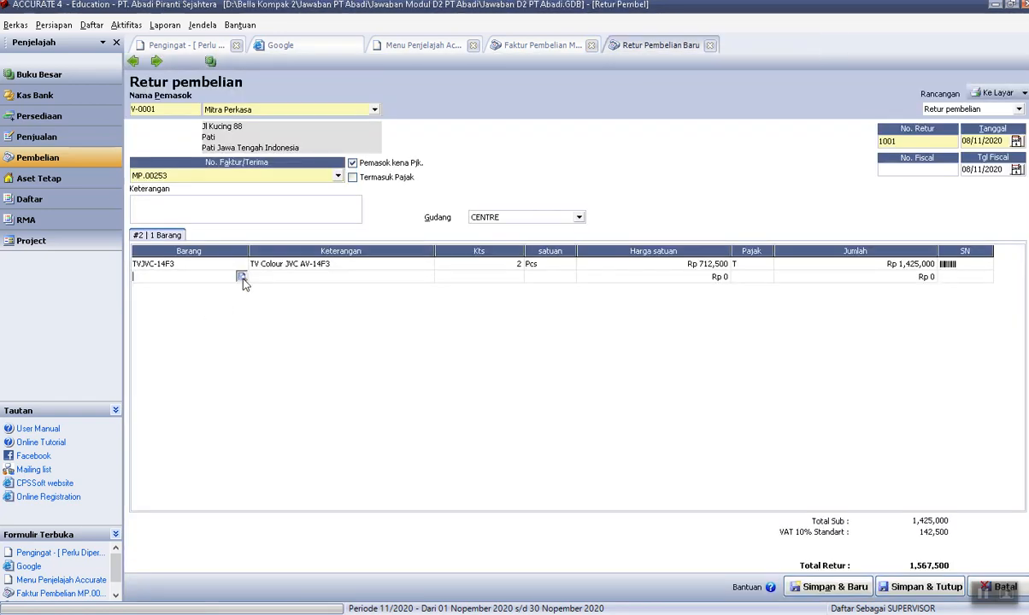
# Recheck the item list for the second return line and go back to the TV Colour JVC AV-14F3 line.
pyautogui.click(241, 278)
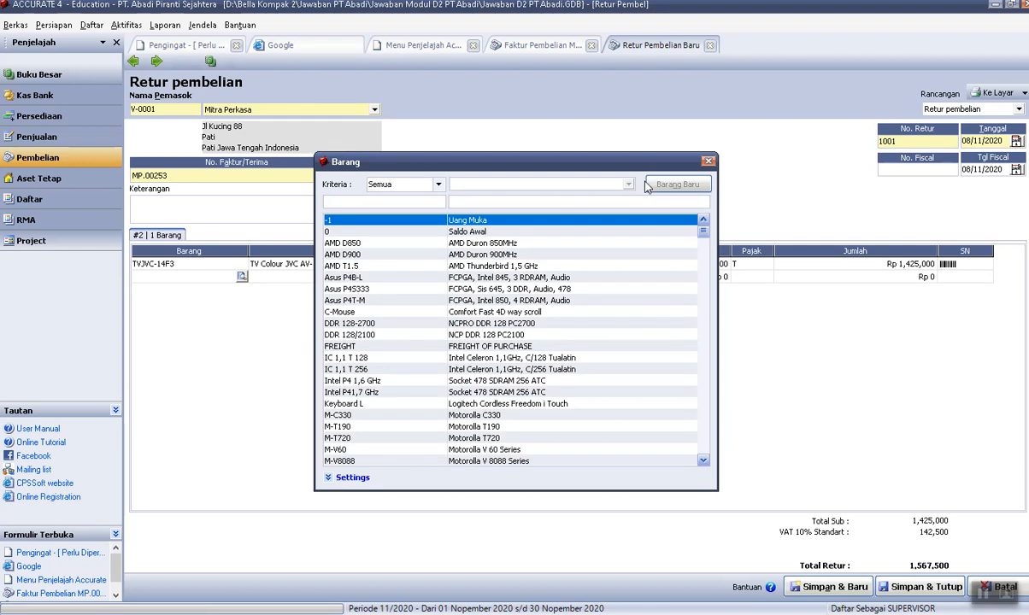
pyautogui.click(708, 163)
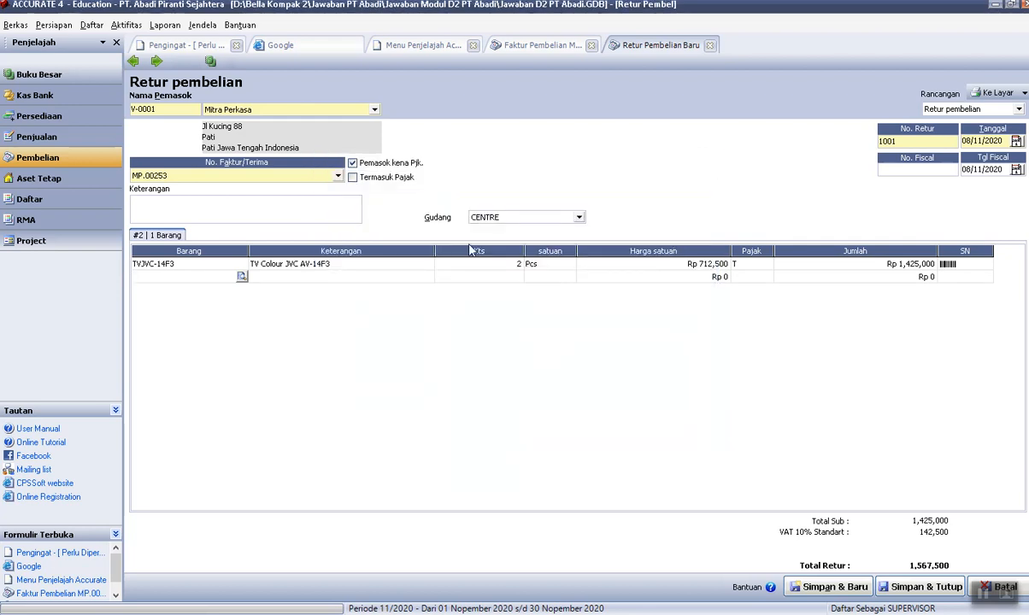
pyautogui.click(410, 269)
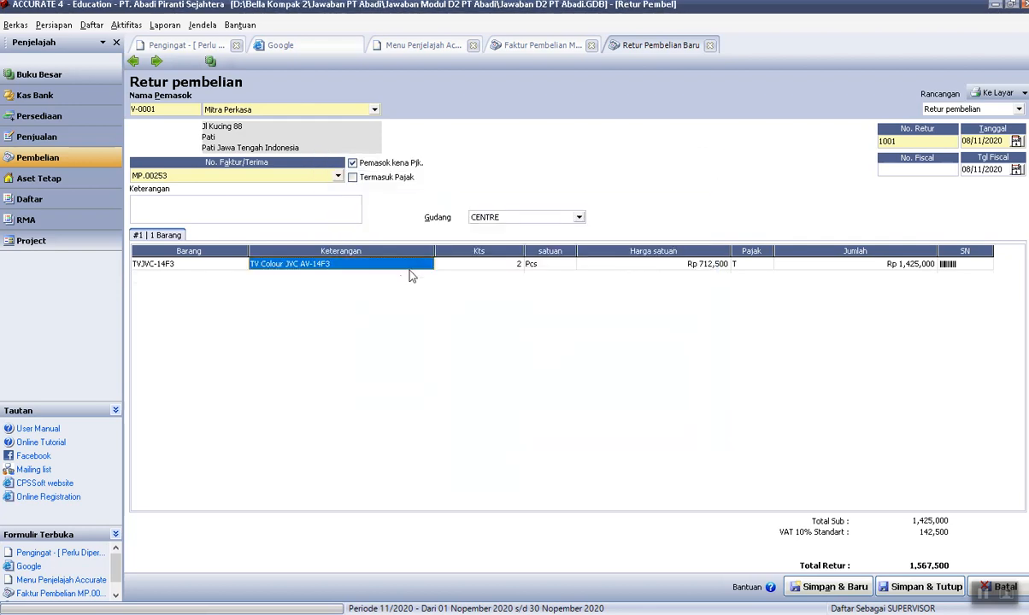
# Disable "Dapat mengisi Barang apa saja di retur pembelian" in the Pembelian preferences and save the preferences.
pyautogui.click(54, 26)
pyautogui.click(75, 57)
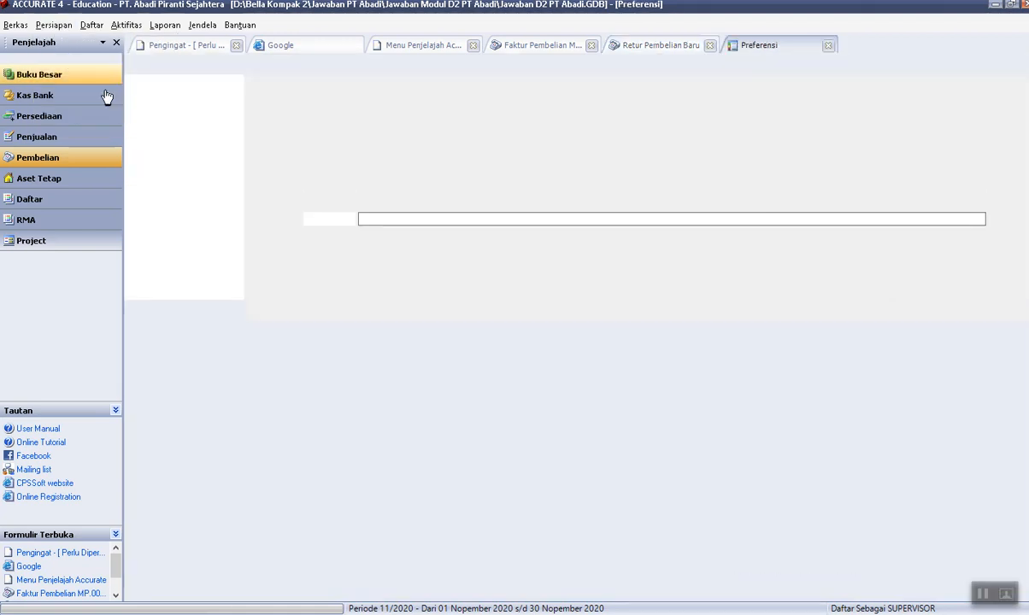
pyautogui.click(157, 162)
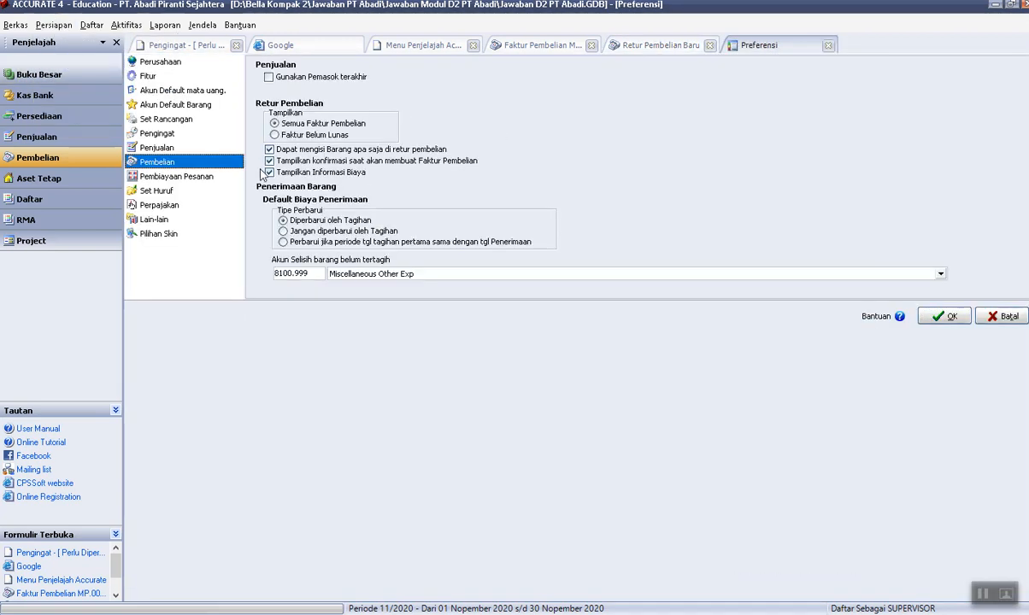
pyautogui.click(270, 150)
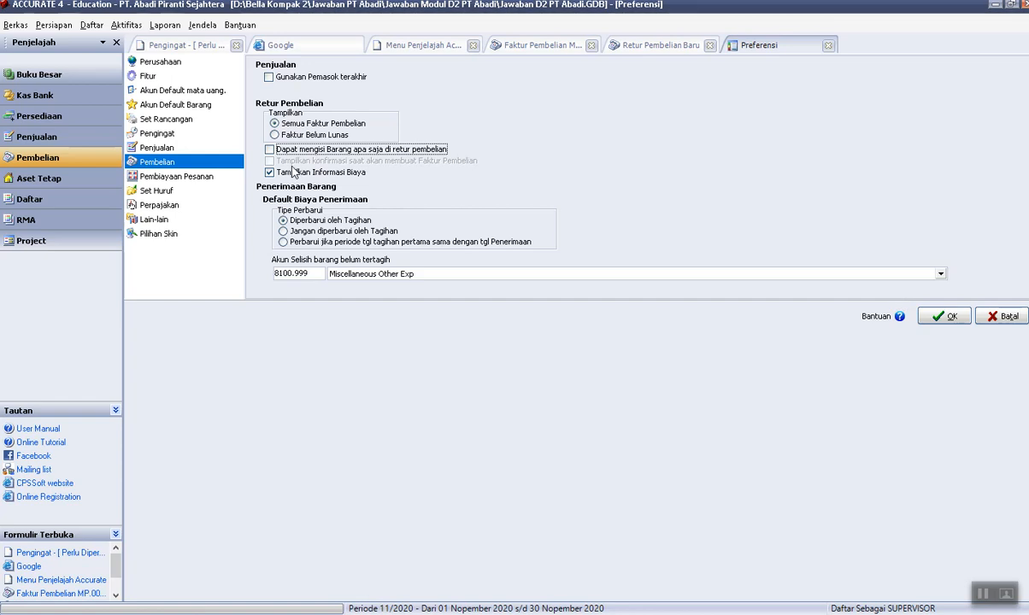
pyautogui.click(945, 318)
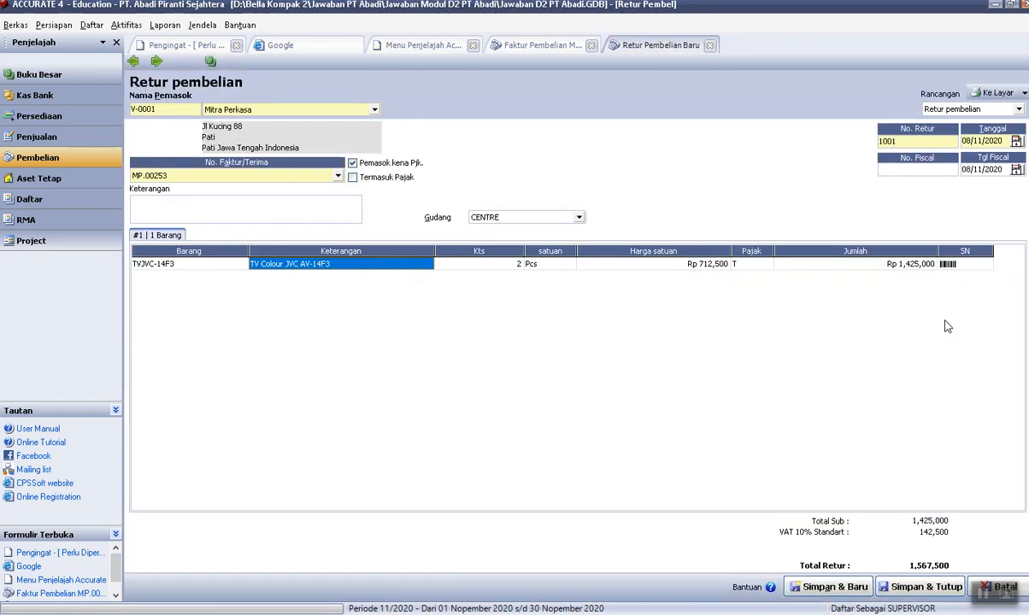
# Test adding a second item line below TVJVC-14F3 with the any-item return option disabled.
pyautogui.click(239, 265)
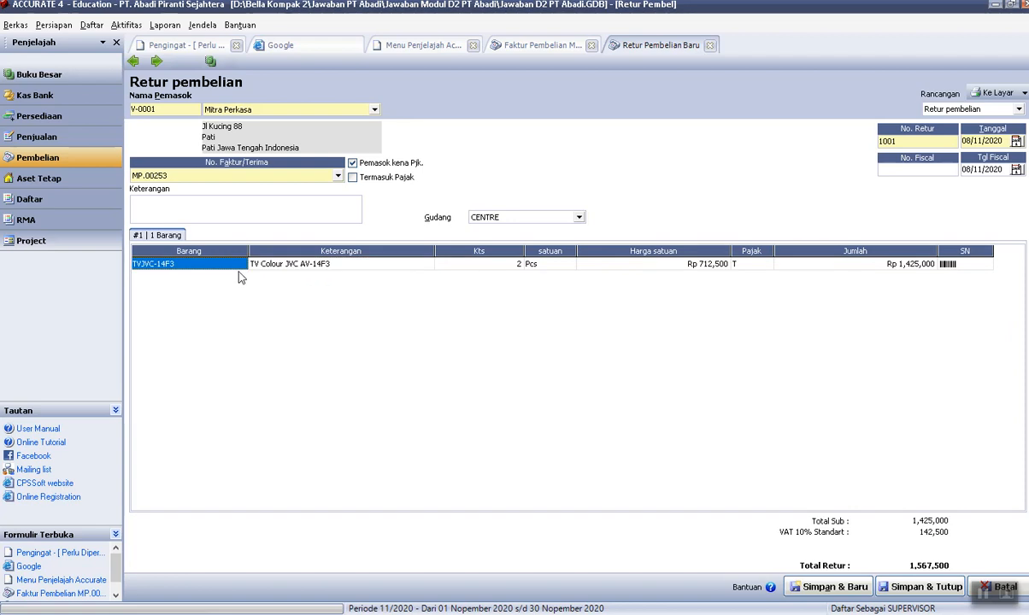
pyautogui.click(809, 270)
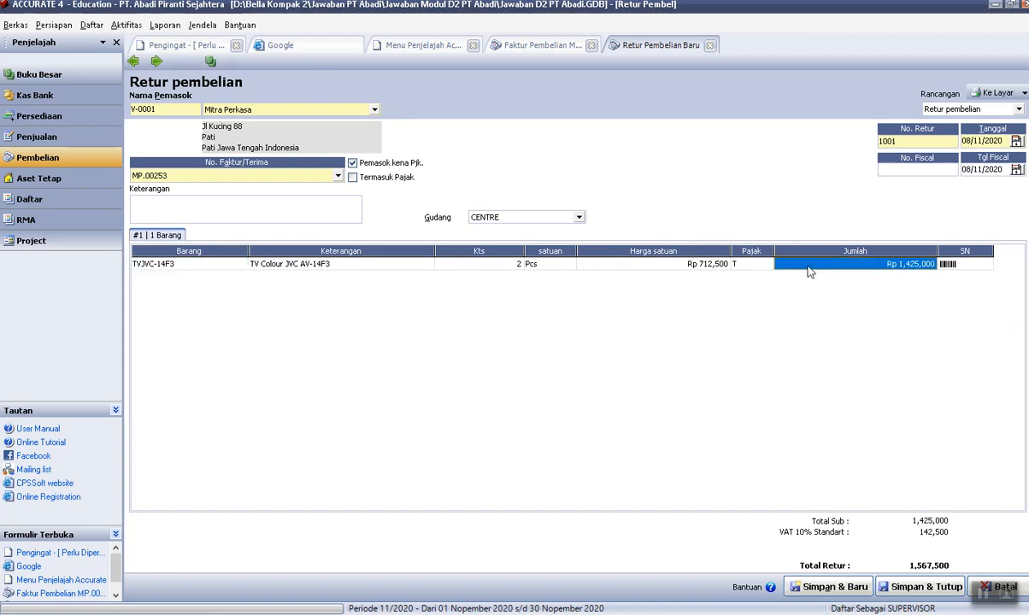
pyautogui.press('Tab')
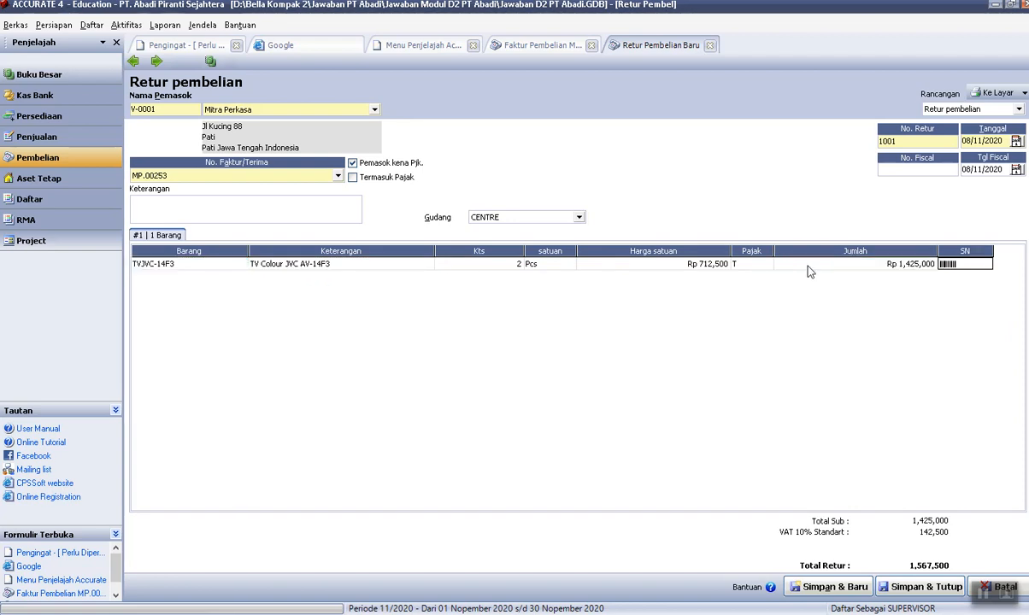
pyautogui.press('Tab')
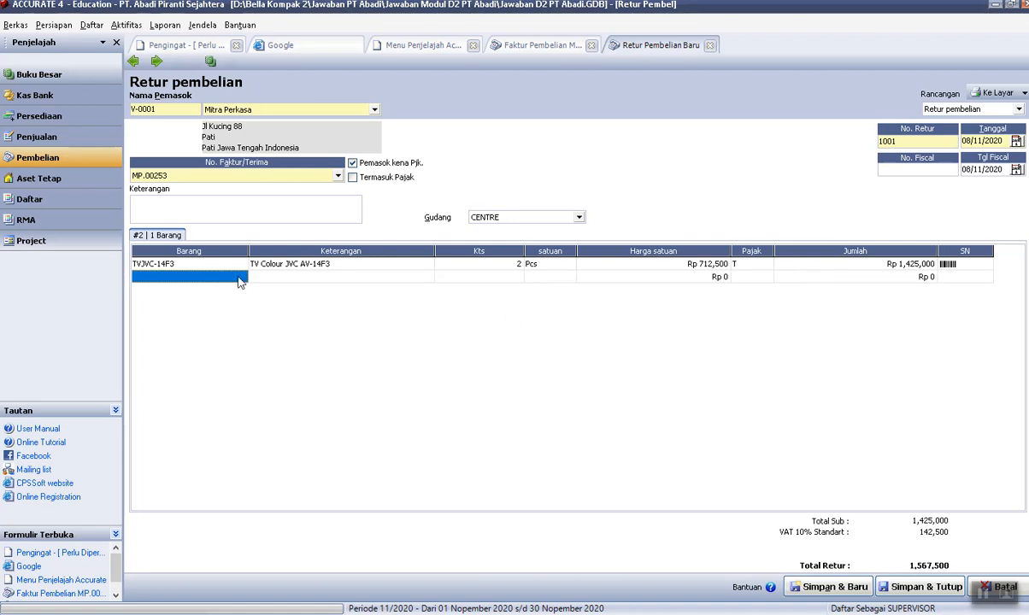
# Enable "Dapat mengisi Barang apa saja di retur pembelian" and "Tampilkan konfirmasi saat akan membuat Faktur Pembelian" in the Pembelian preferences and save.
pyautogui.click(55, 25)
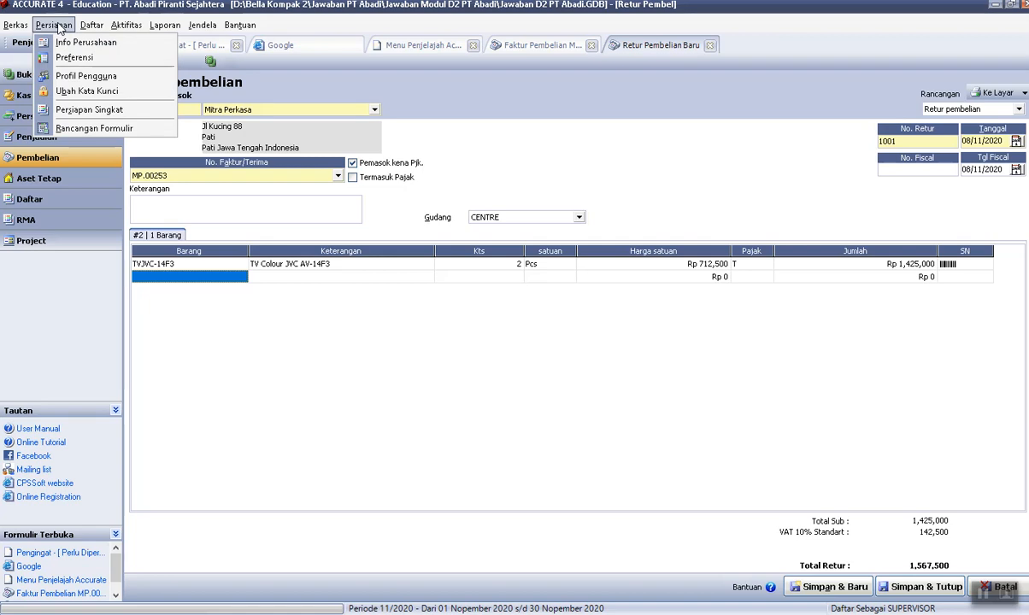
pyautogui.click(94, 58)
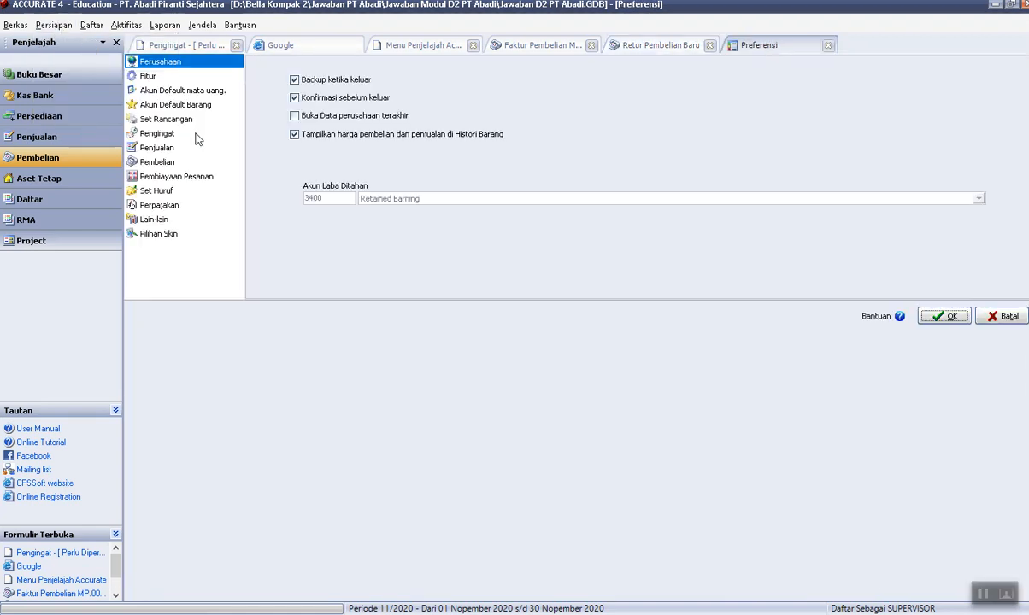
pyautogui.click(145, 162)
pyautogui.click(269, 150)
pyautogui.click(269, 161)
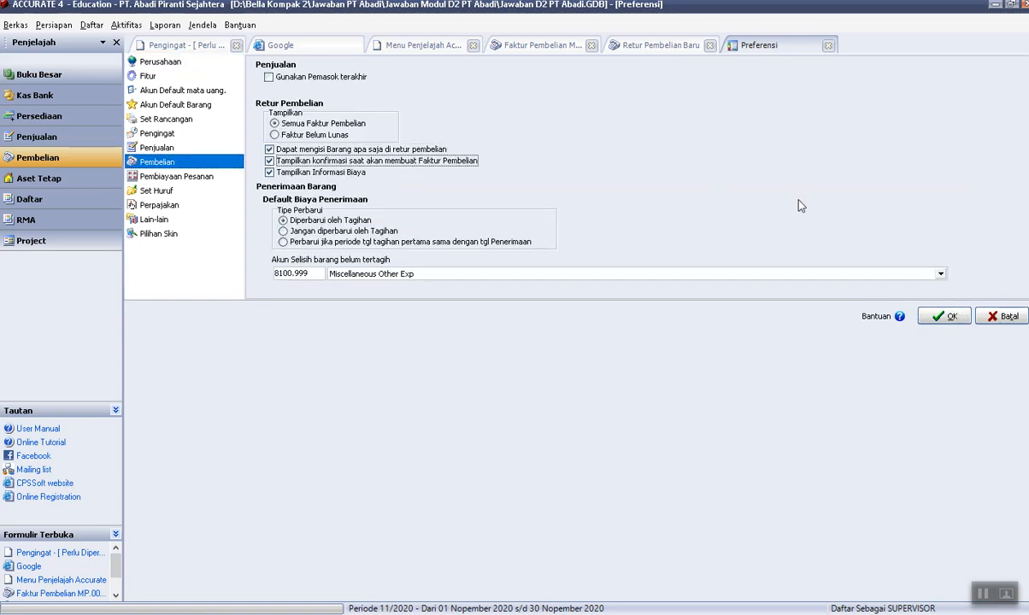
pyautogui.click(944, 316)
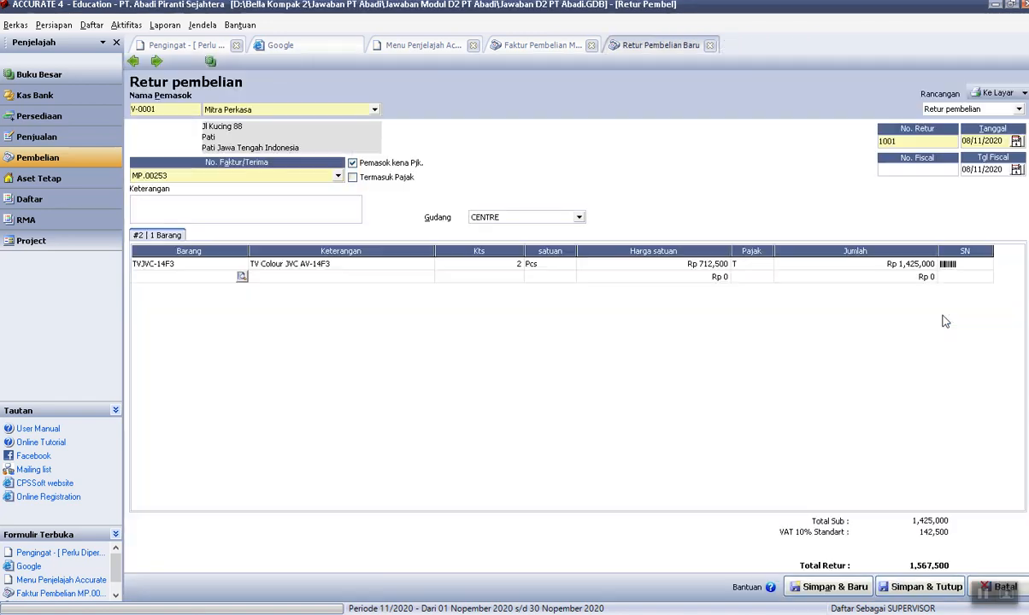
# Add C-Mouse from the full item list as the second return line below TVJVC-14F3.
pyautogui.click(239, 267)
pyautogui.click(299, 266)
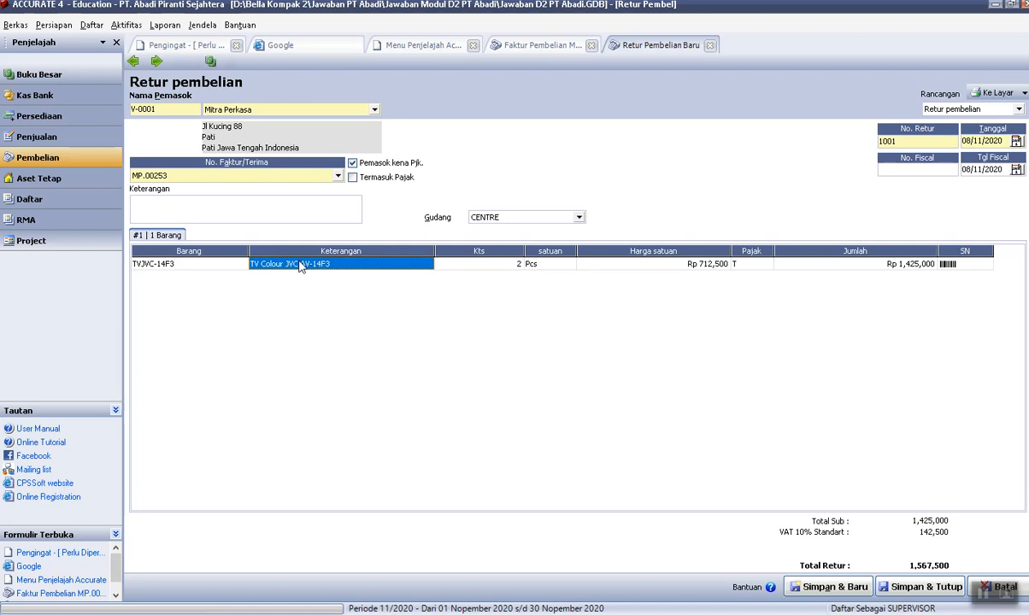
pyautogui.click(889, 266)
pyautogui.press('Tab')
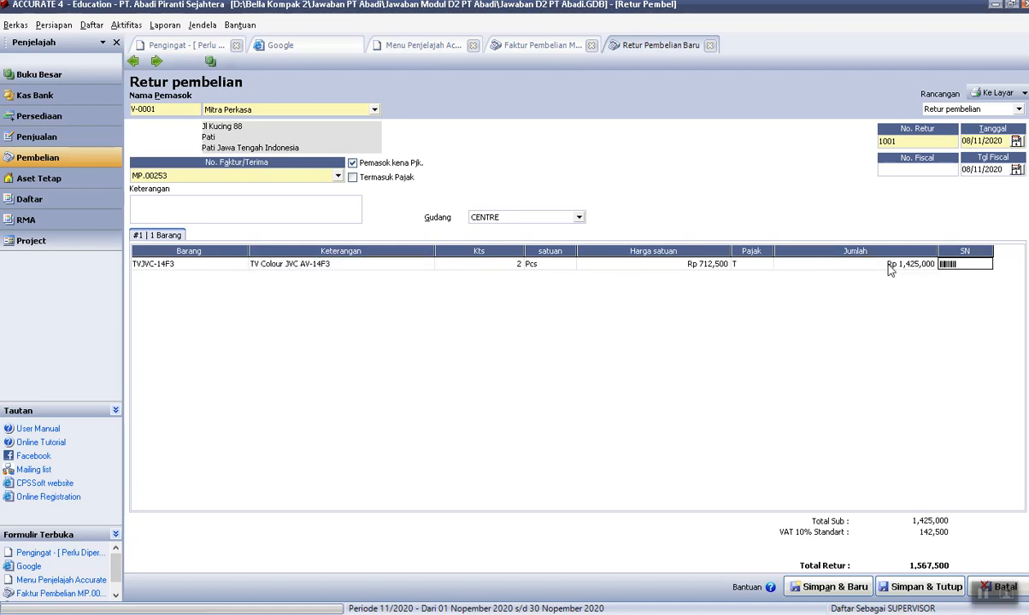
pyautogui.press('Tab')
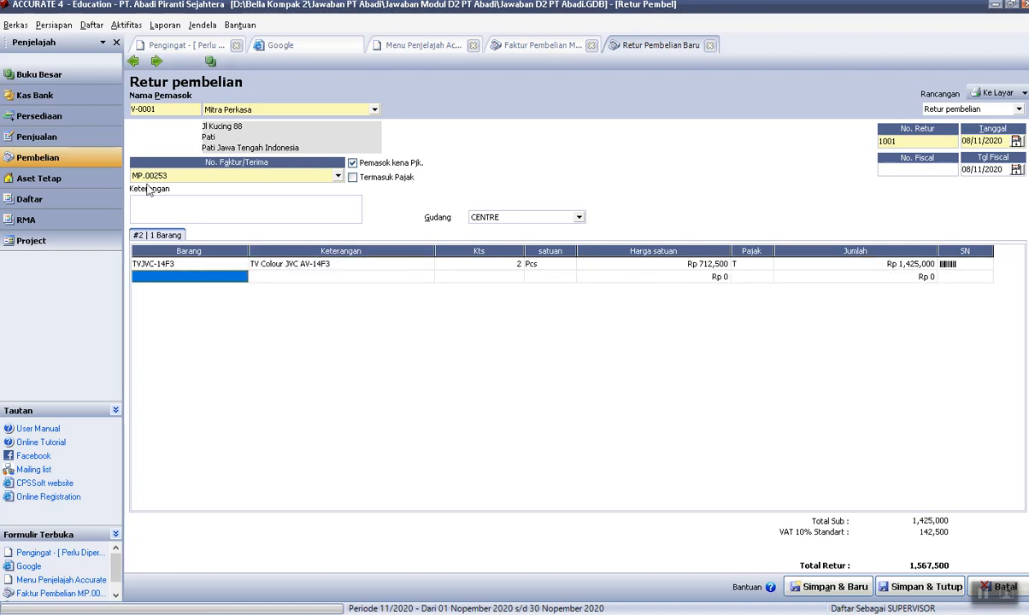
pyautogui.click(234, 276)
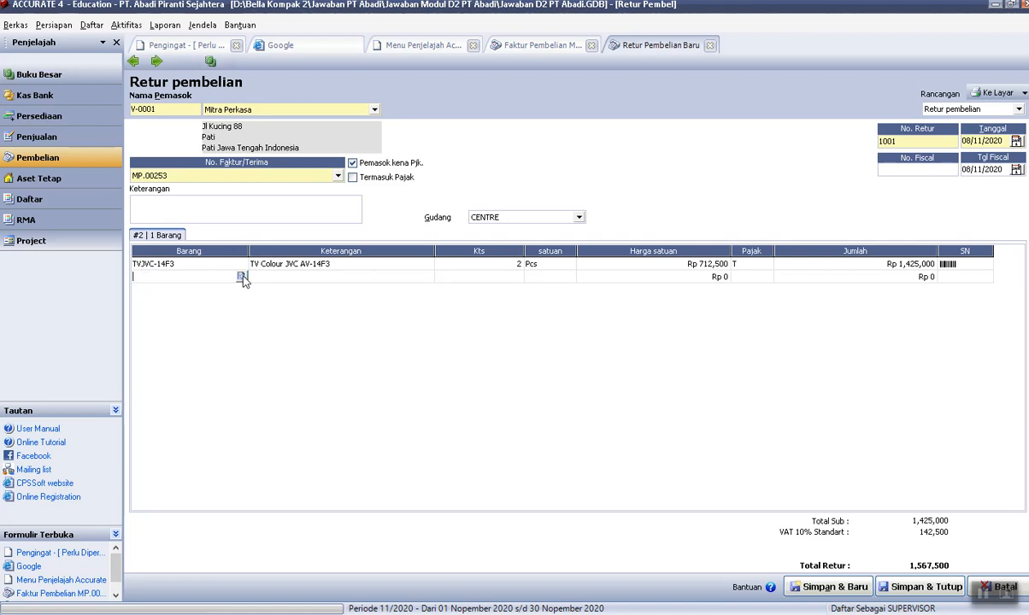
pyautogui.click(241, 277)
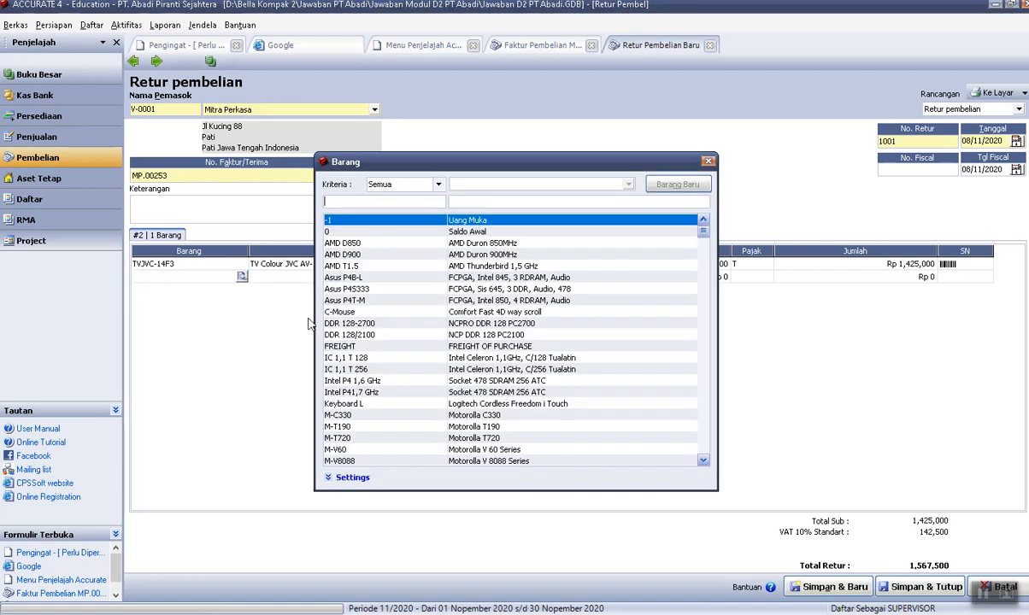
pyautogui.click(376, 312)
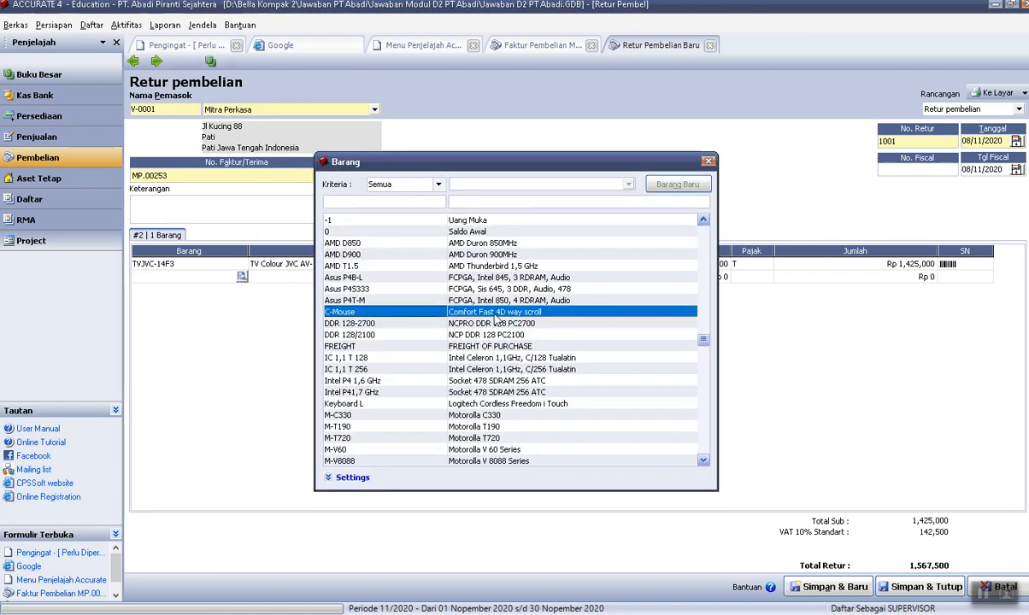
pyautogui.press('Return')
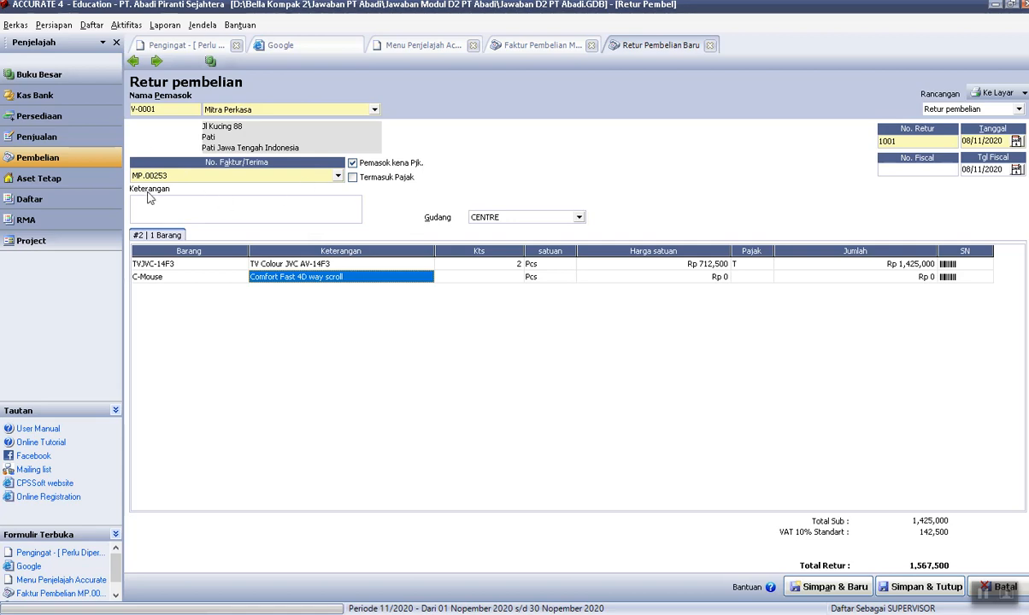
# Check the C-Mouse quantity and price in the MODUL D document in Word and return to the ACCURATE purchase return form.
pyautogui.click(165, 282)
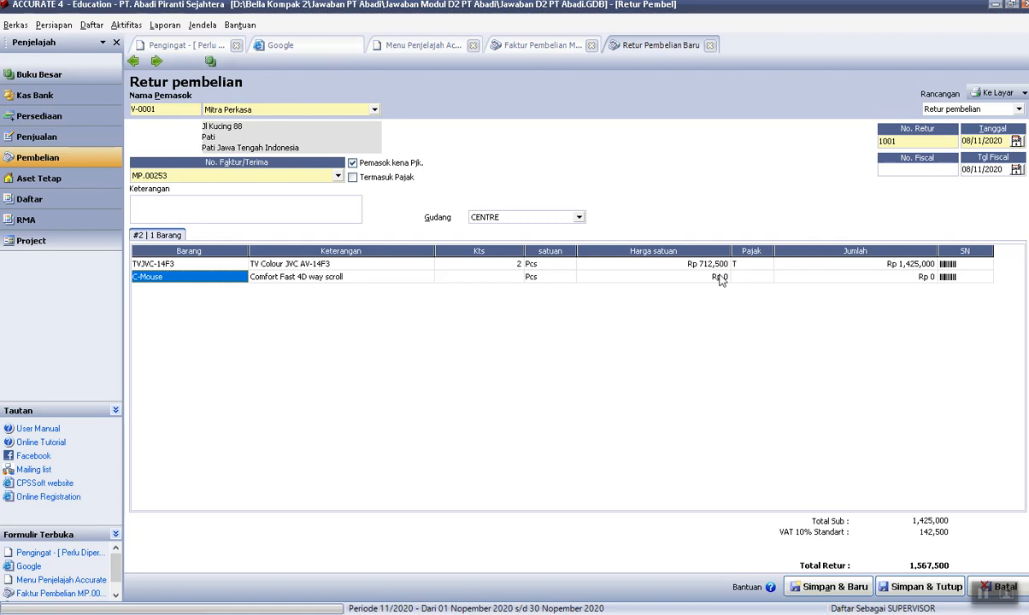
pyautogui.click(515, 278)
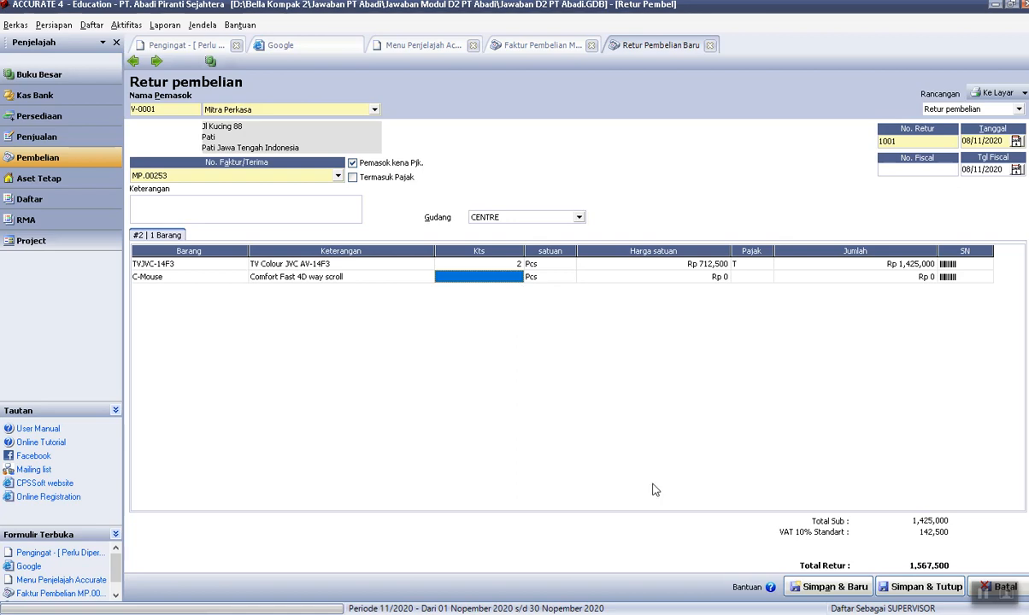
pyautogui.click(651, 613)
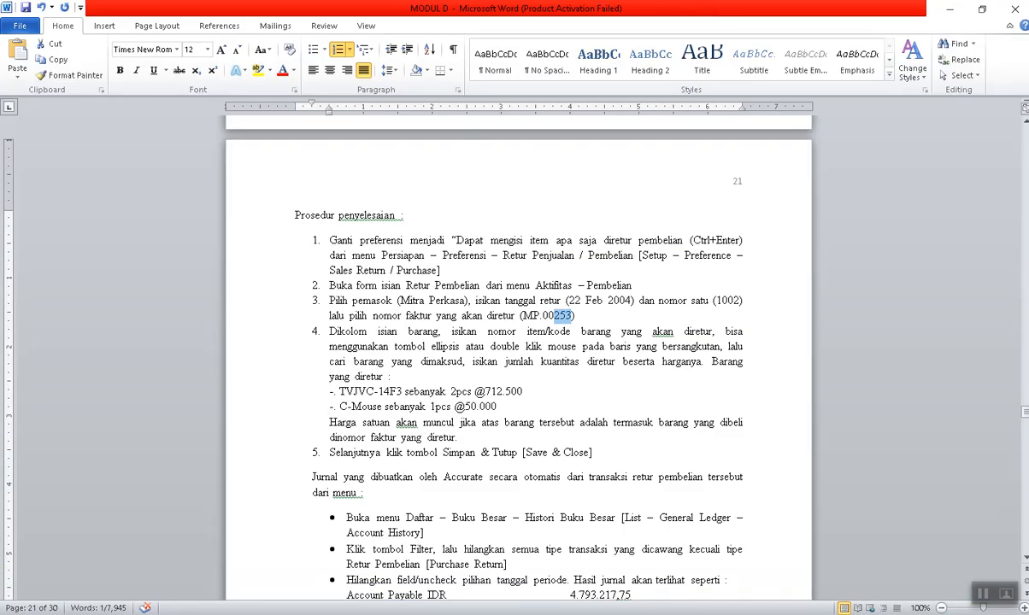
pyautogui.moveTo(555, 611)
pyautogui.click(570, 590)
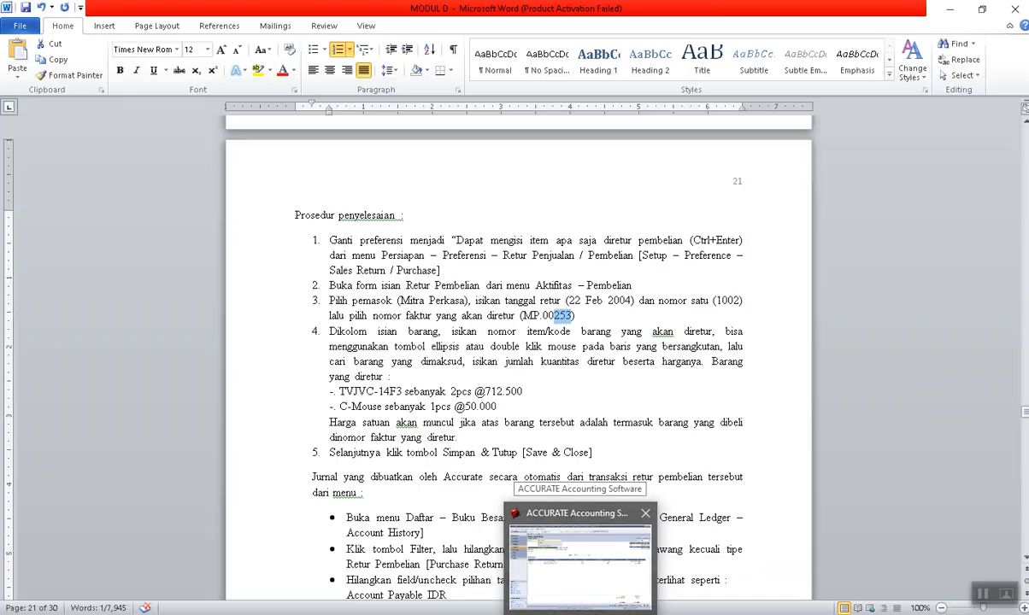
pyautogui.click(575, 587)
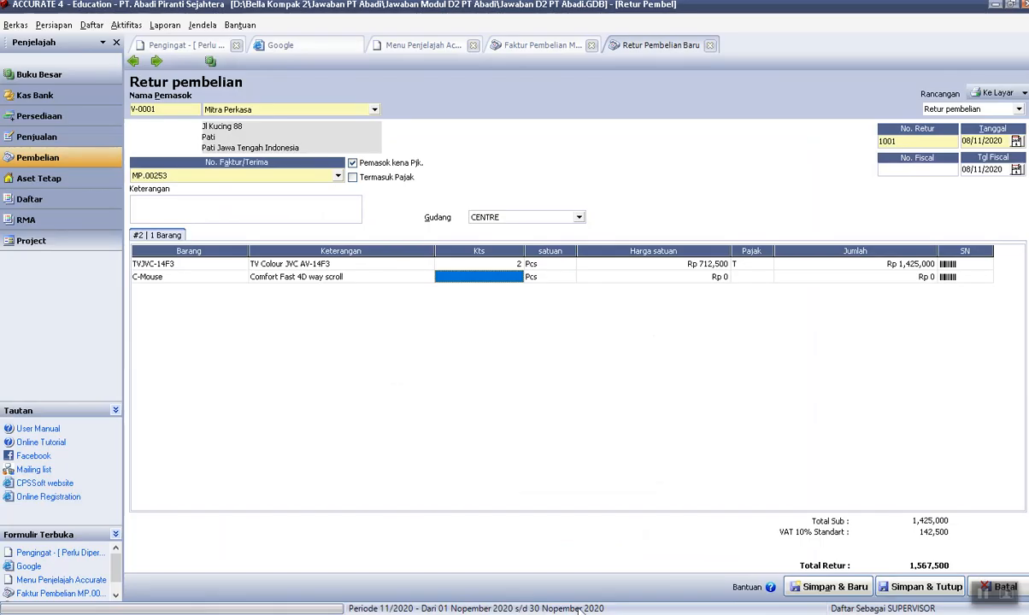
# Browse forward through the purchase invoices from MP.00253 to Mitra Perkasa's C-Mouse invoice to check its price, and go back to the return form.
pyautogui.click(544, 46)
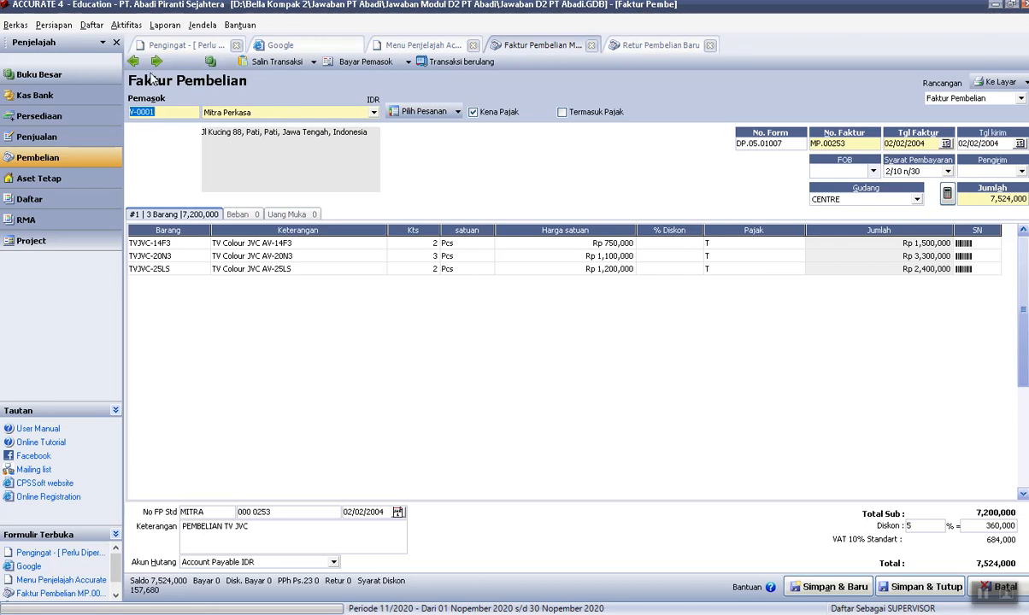
pyautogui.click(156, 62)
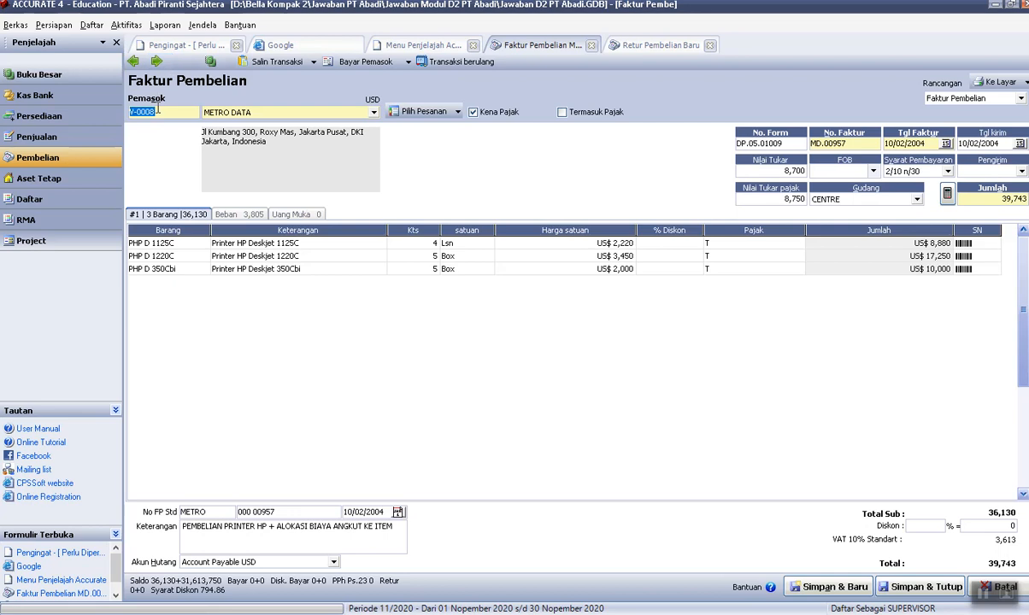
pyautogui.click(157, 62)
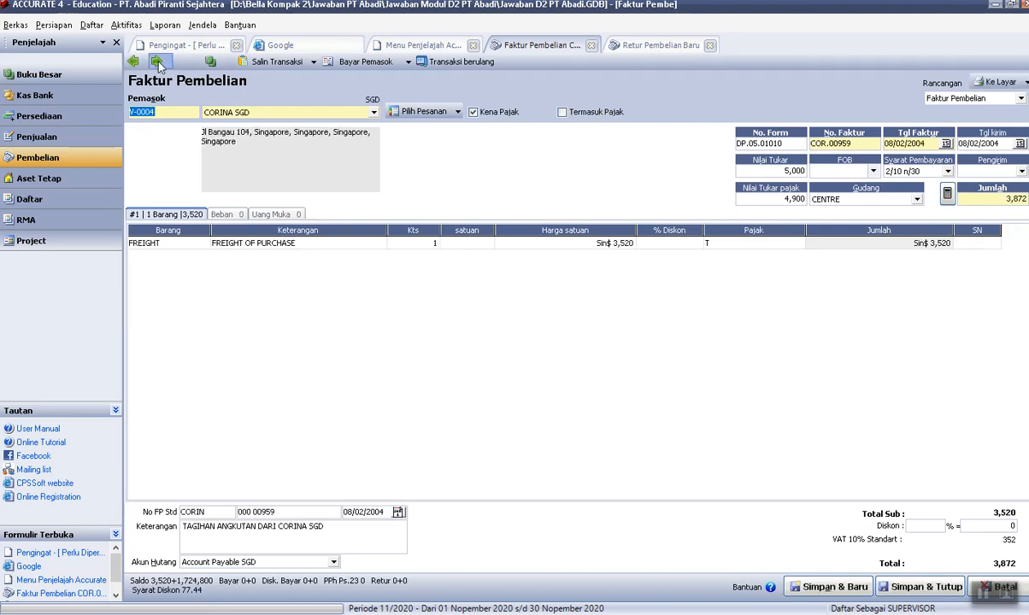
pyautogui.click(156, 61)
pyautogui.click(156, 61)
pyautogui.click(156, 61)
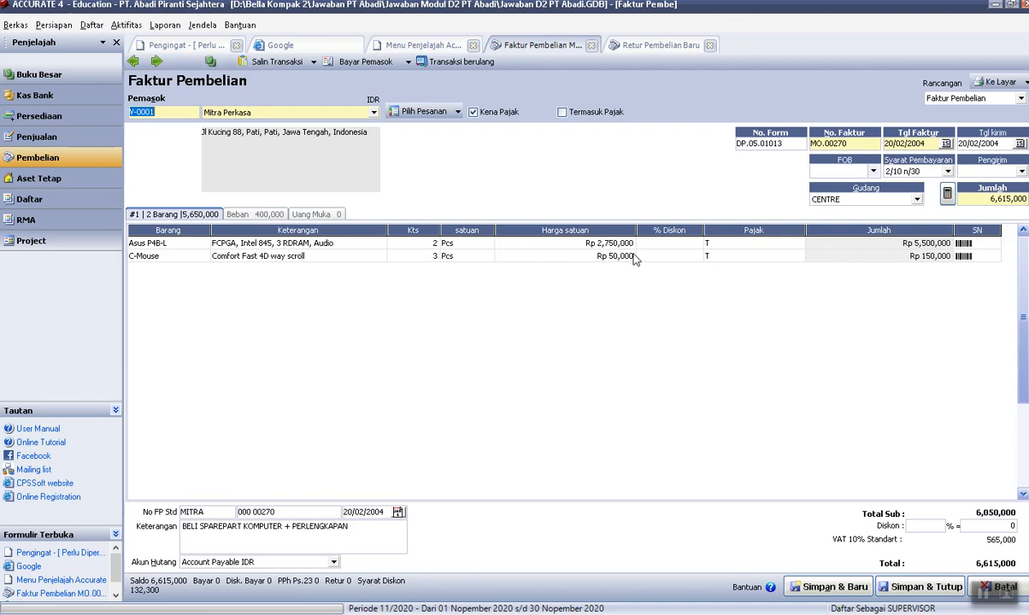
pyautogui.click(660, 45)
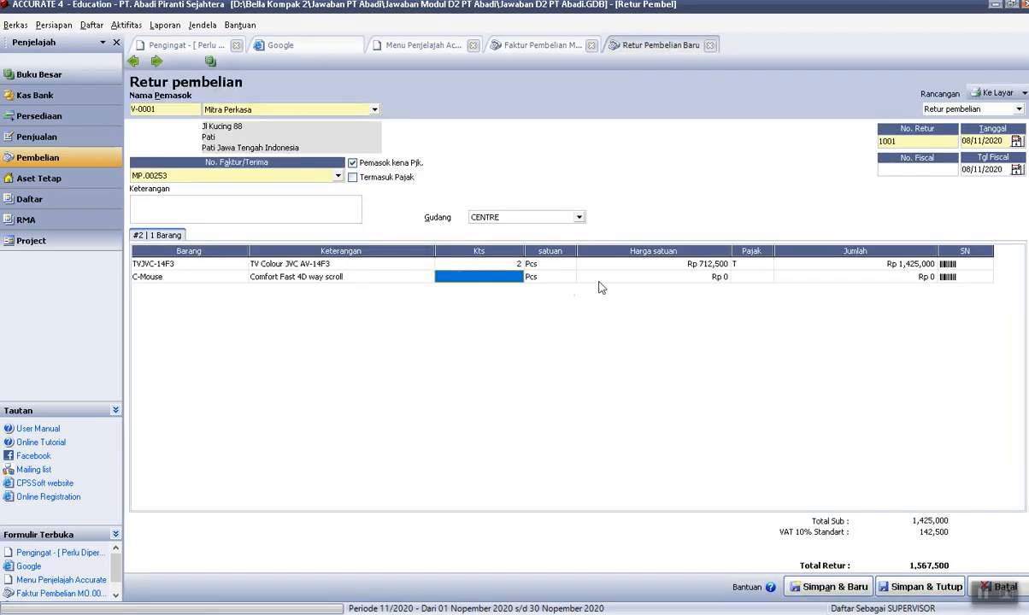
# Set the C-Mouse line's quantity to 1 and its unit price to 50,000, and commit the line.
pyautogui.write('1')
pyautogui.press('Tab')
pyautogui.press('Tab')
pyautogui.write('50')
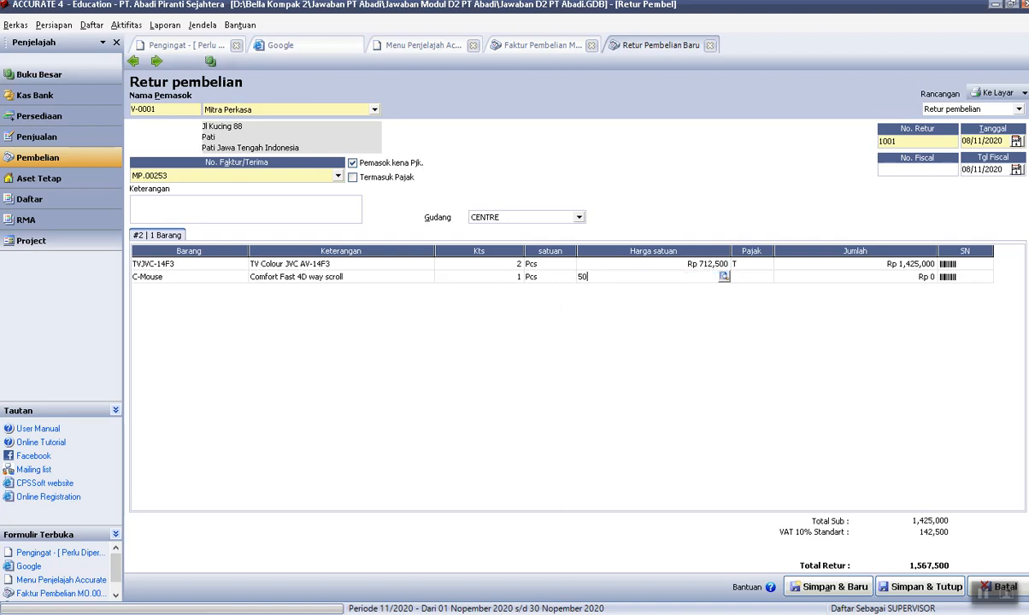
pyautogui.press('Tab')
pyautogui.press('Tab')
pyautogui.press('Tab')
pyautogui.press('Tab')
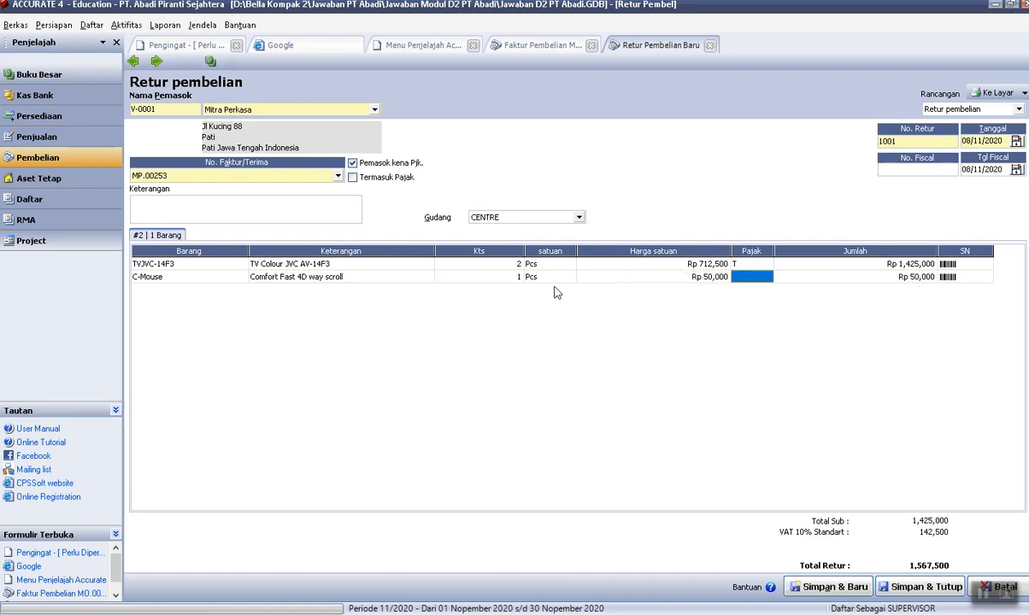
pyautogui.press('Down')
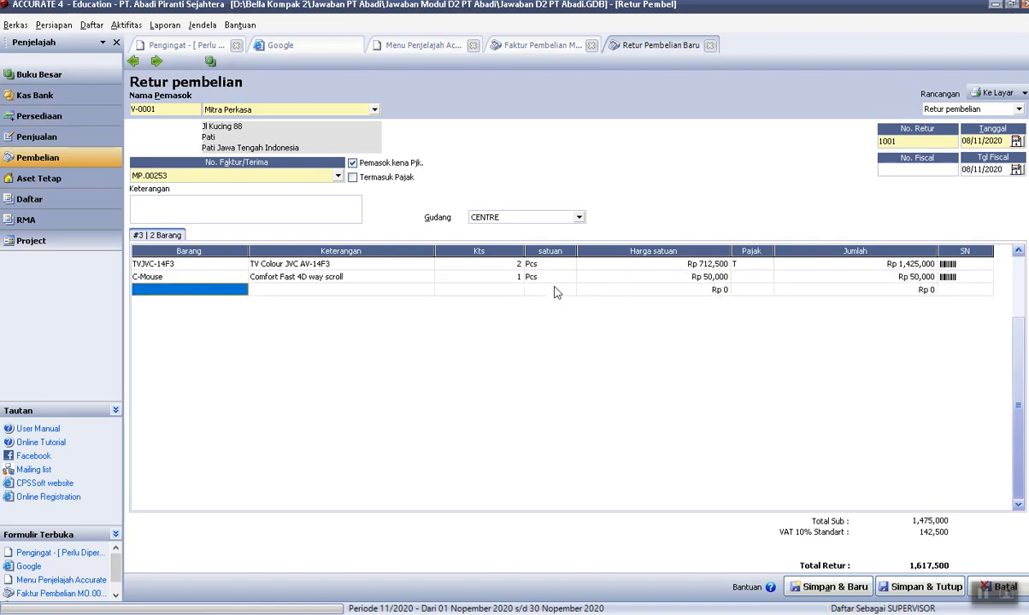
pyautogui.press('Up')
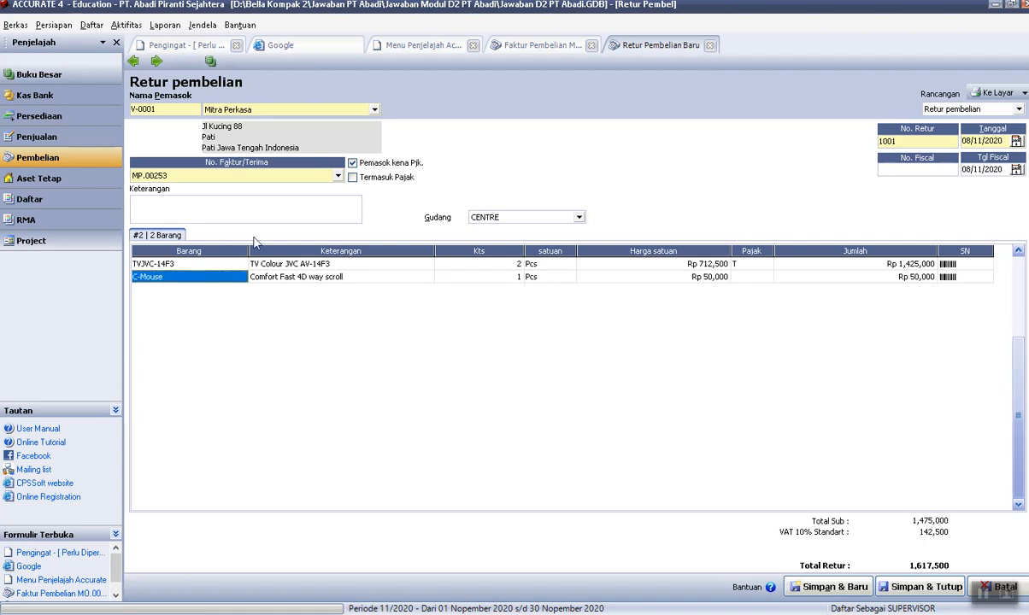
# Recheck the return's source invoice field and the item list for the C-Mouse line, and close the list without changes.
pyautogui.click(339, 176)
pyautogui.click(339, 178)
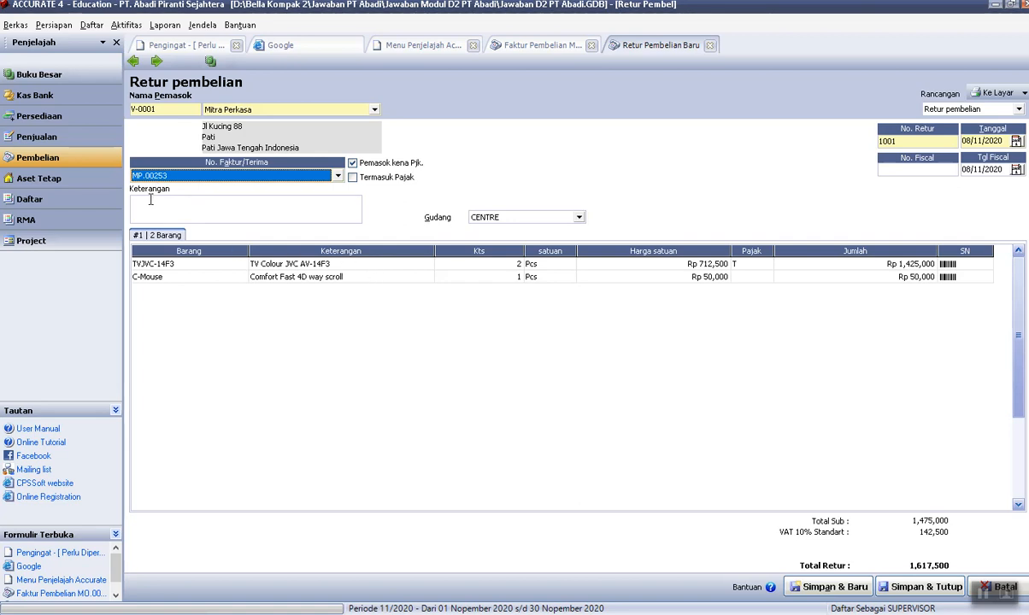
pyautogui.click(242, 277)
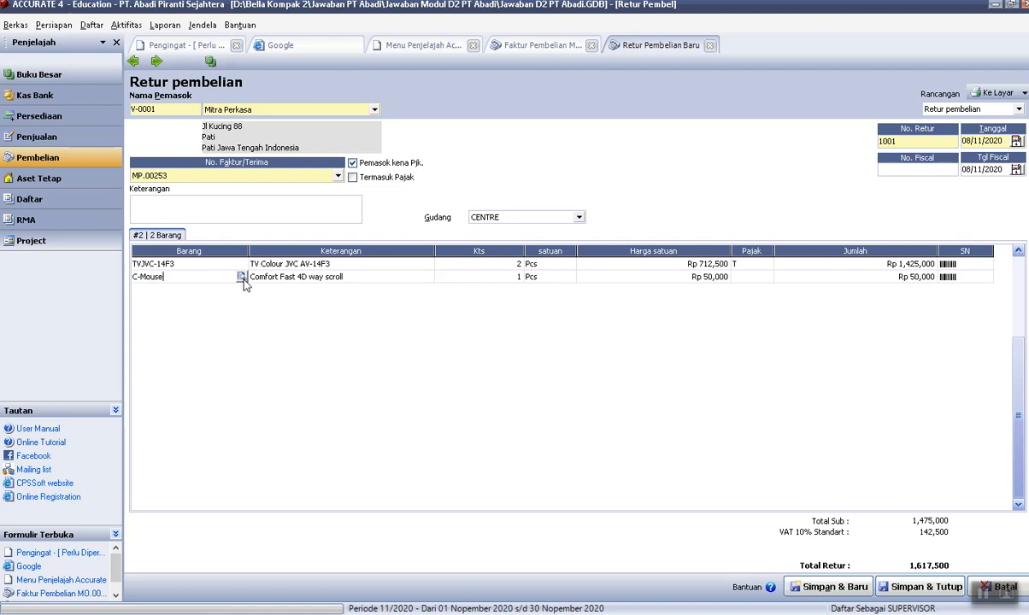
pyautogui.click(242, 277)
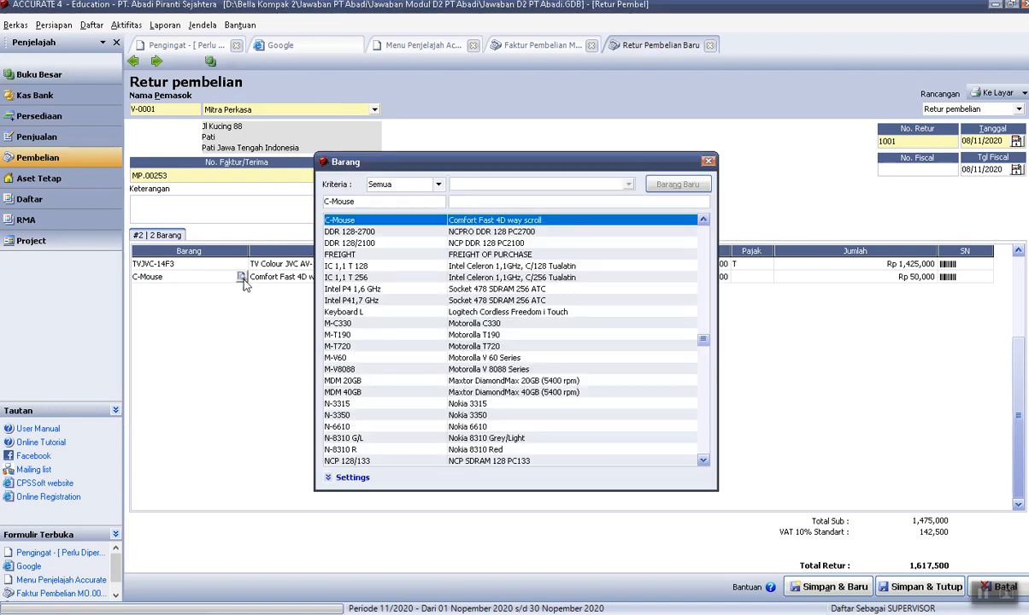
pyautogui.click(709, 162)
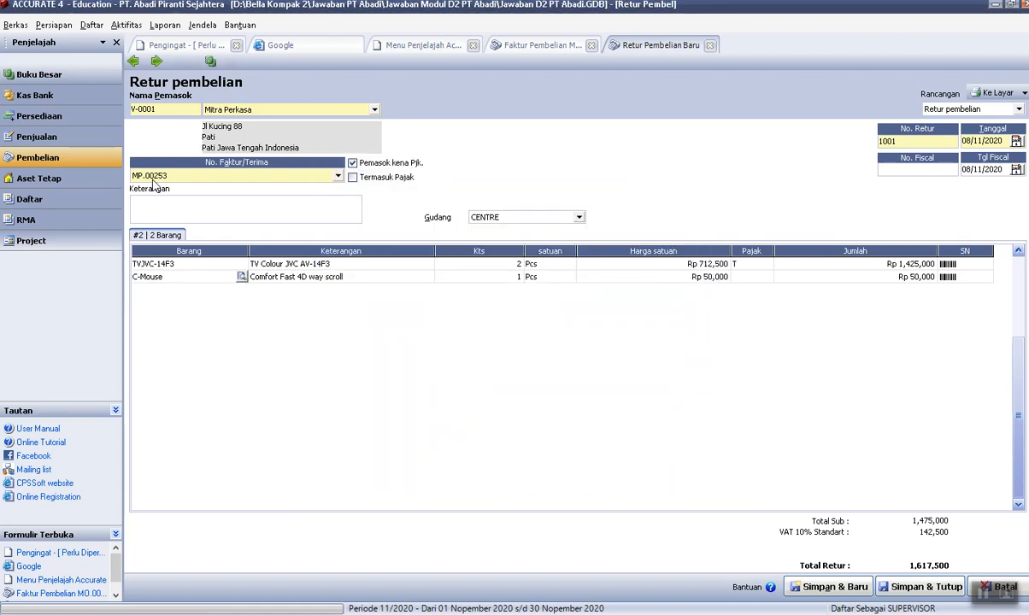
# Examine which invoice items are offered in the description list of the TVJVC-14F3 line, and close the list without changes.
pyautogui.click(429, 268)
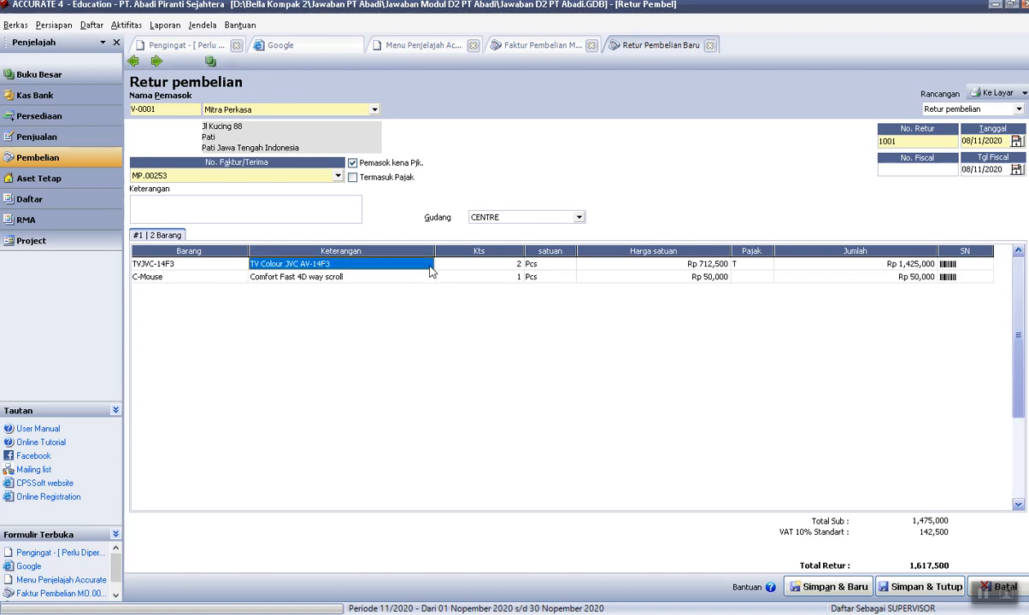
pyautogui.click(430, 271)
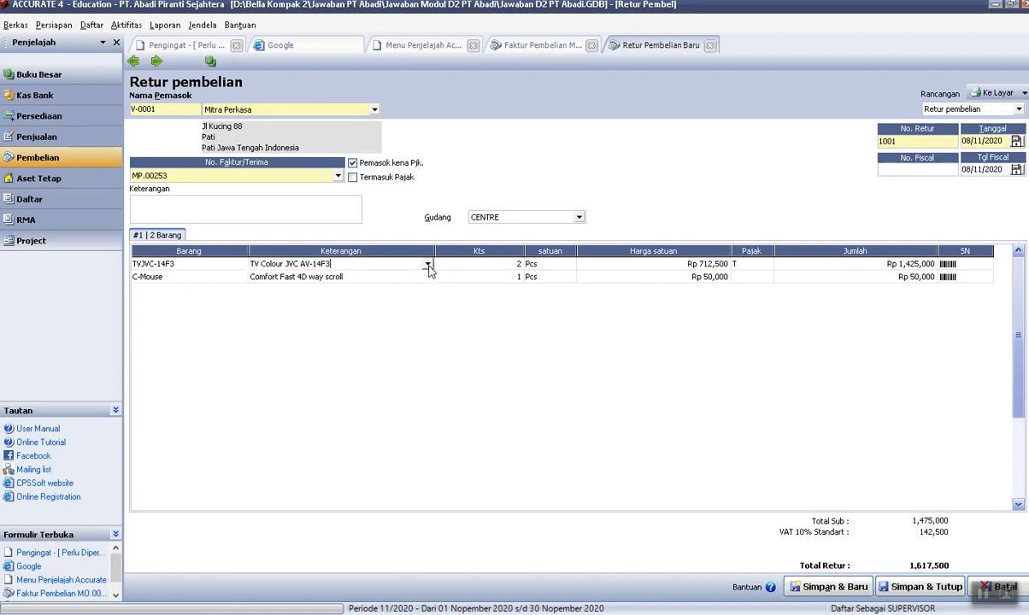
pyautogui.click(245, 270)
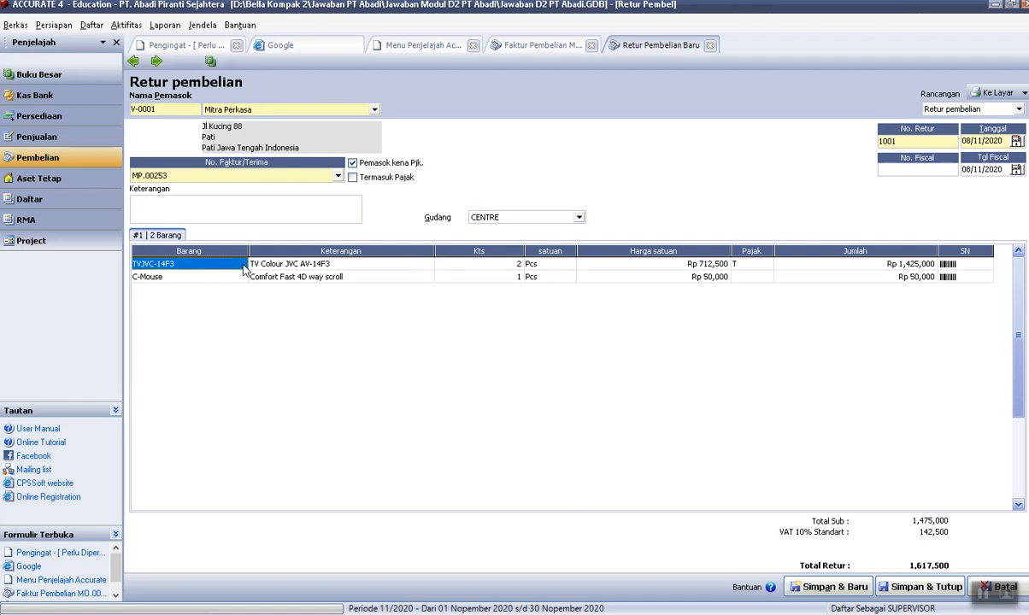
pyautogui.click(429, 269)
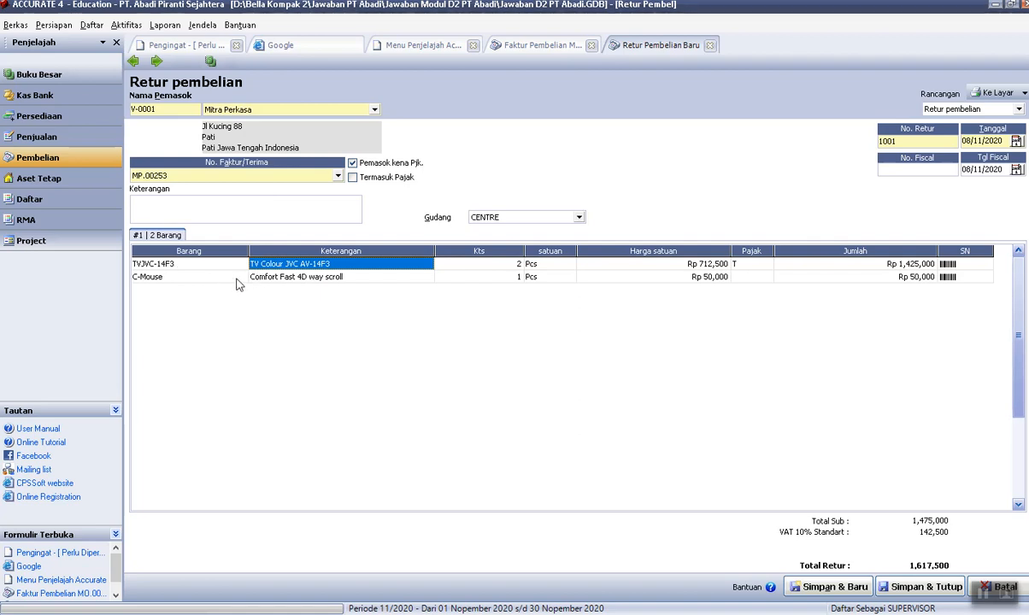
pyautogui.click(410, 265)
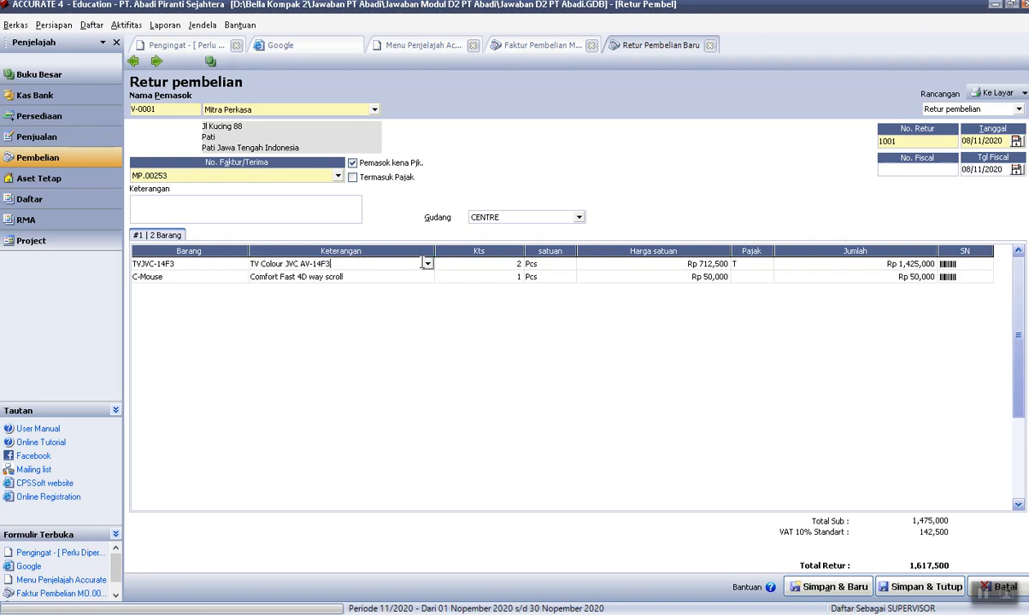
pyautogui.click(427, 264)
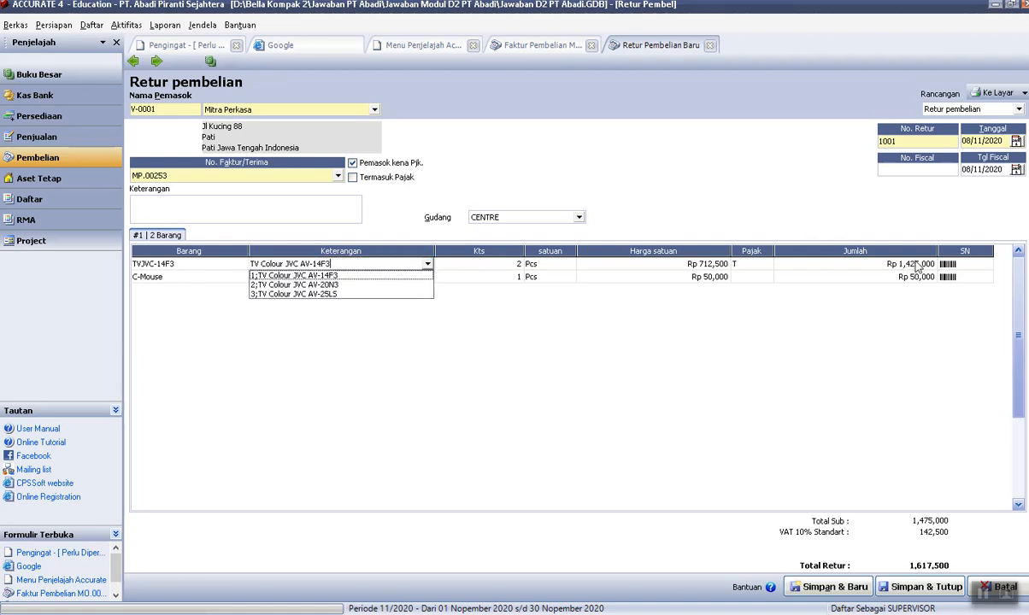
pyautogui.click(389, 261)
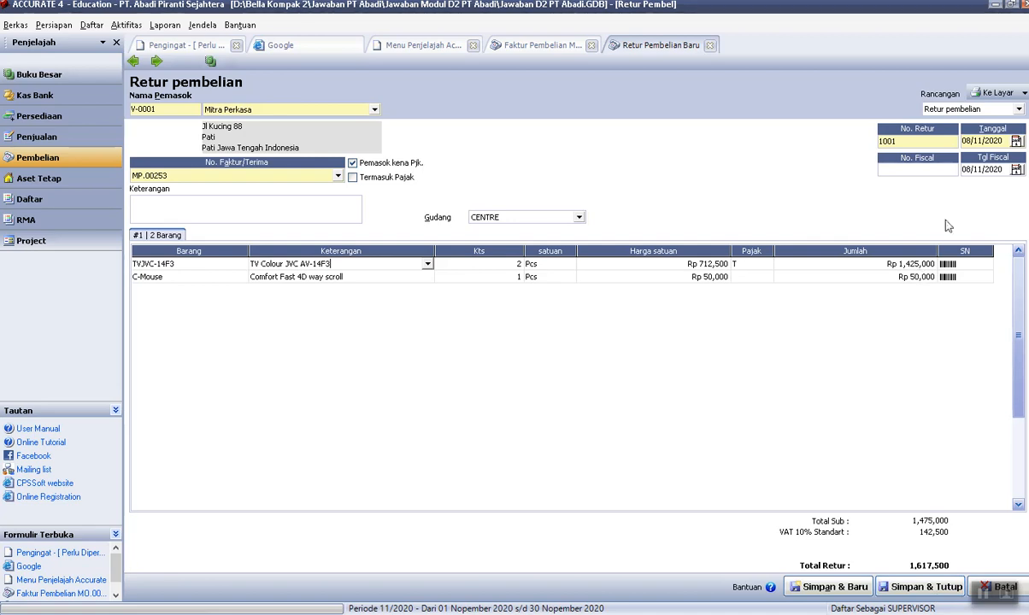
# Set the return number to 1002.
pyautogui.click(928, 138)
pyautogui.press('BackSpace')
pyautogui.write('2')
# Switch to the MODUL D document in Word and review the return details and the Transaksi C.17 description.
pyautogui.hotkey('alt', 'Tab')
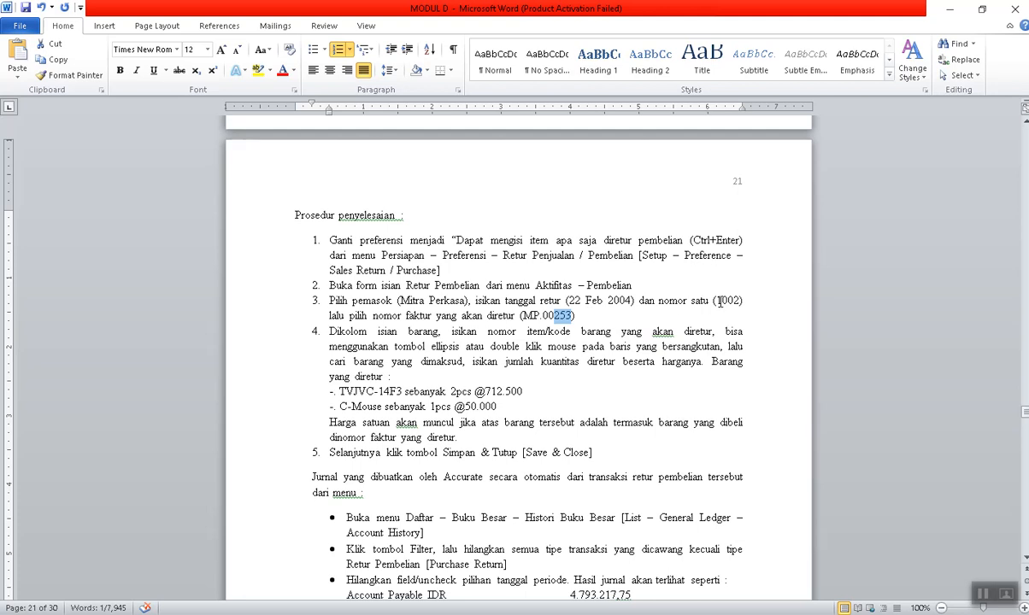
pyautogui.moveTo(581, 614)
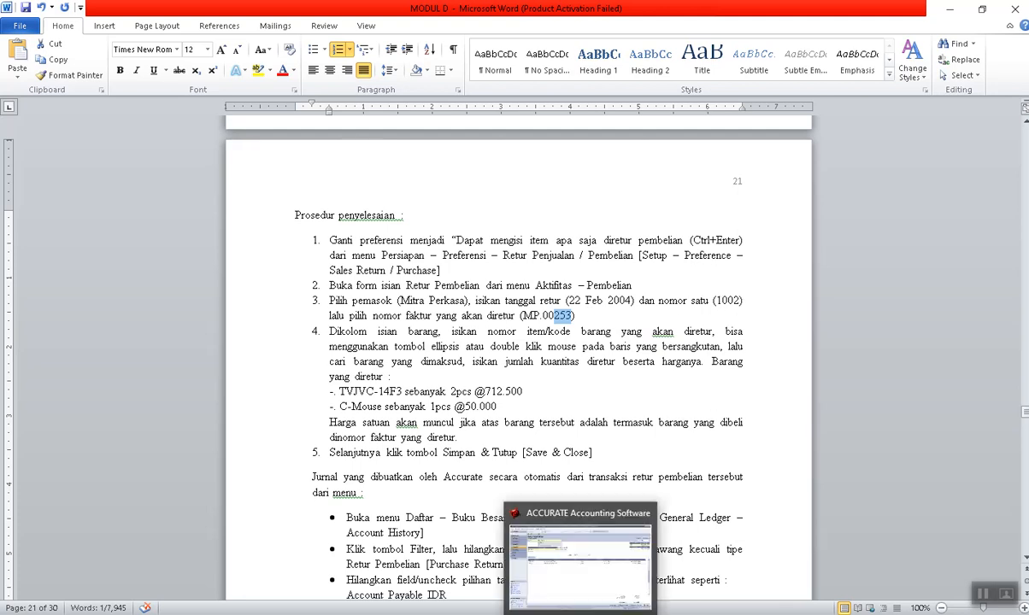
pyautogui.scroll(7, 391, 363)
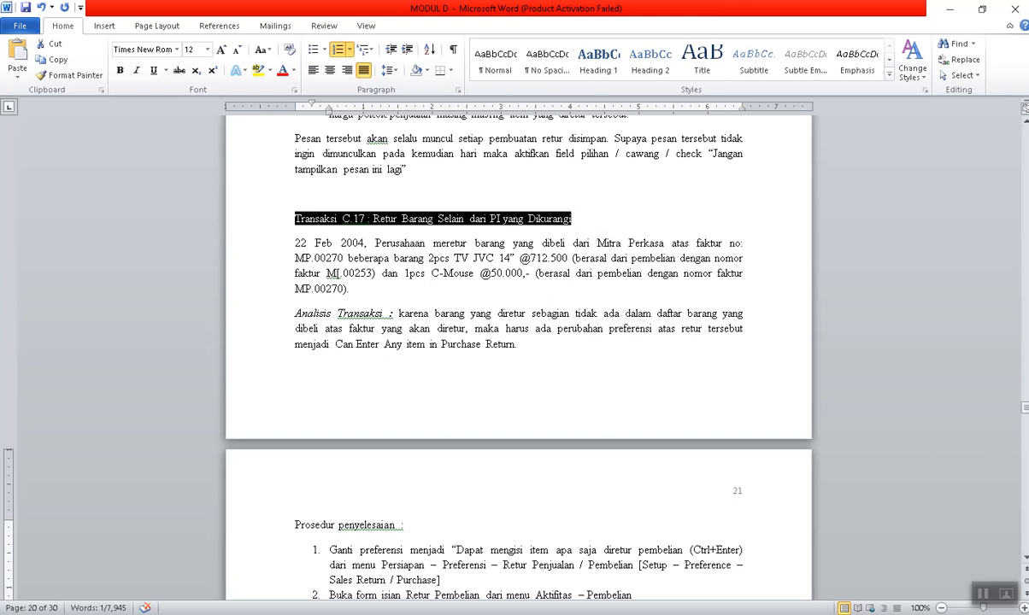
# Switch to ACCURATE and set the purchase return's date to 22/02/2004.
pyautogui.hotkey('alt', 'Tab')
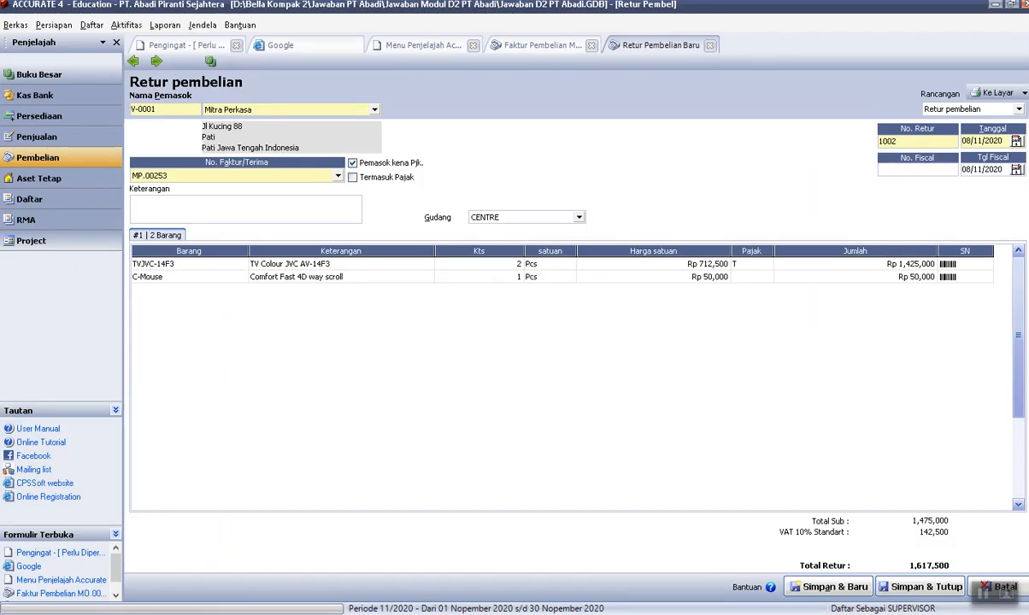
pyautogui.write('22/02/04')
pyautogui.press('Tab')
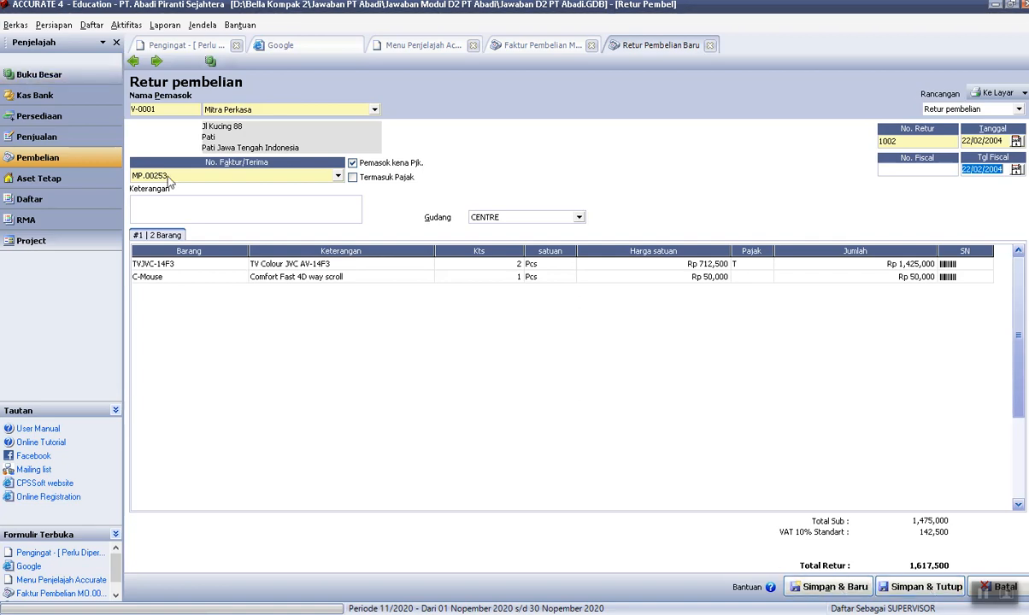
# Go back to the preceding purchase return, accepting the cost notice so return 1002 is saved, and return to record 1002.
pyautogui.click(134, 61)
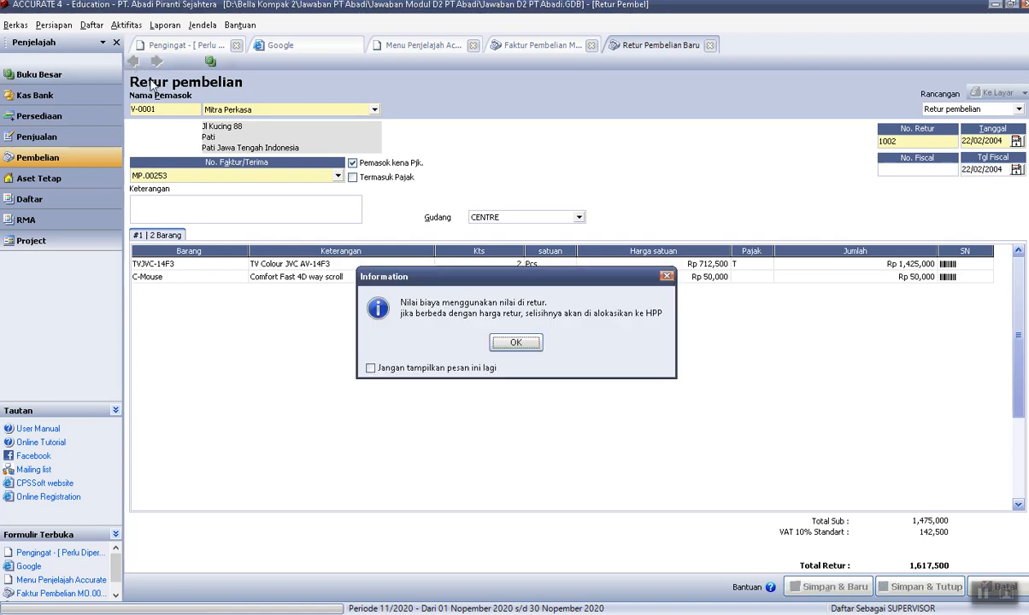
pyautogui.click(512, 341)
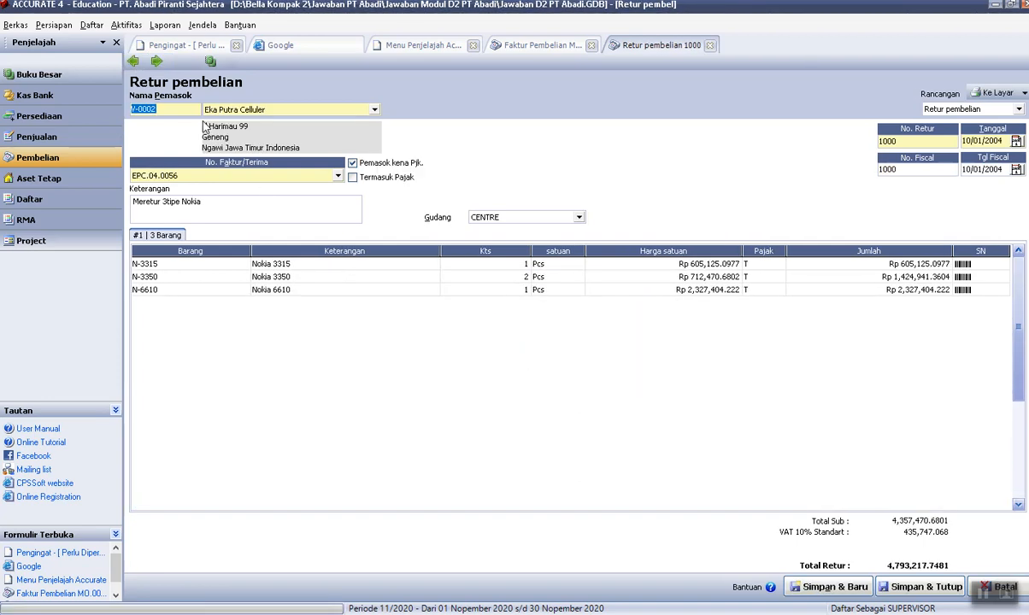
pyautogui.click(157, 61)
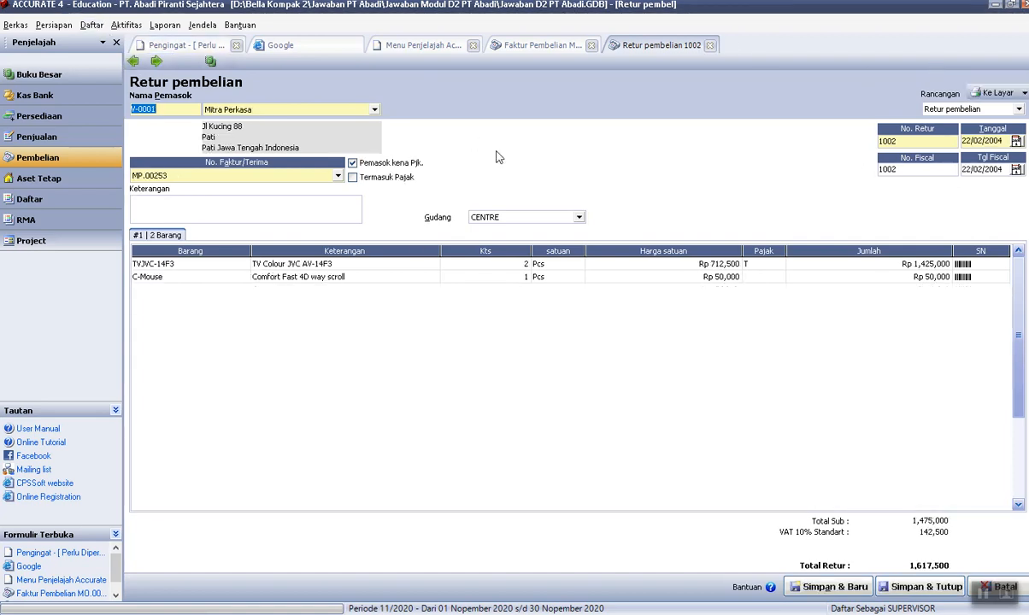
# Examine the returned amount recorded on Mitra Perkasa's purchase invoice MO.00270.
pyautogui.click(539, 41)
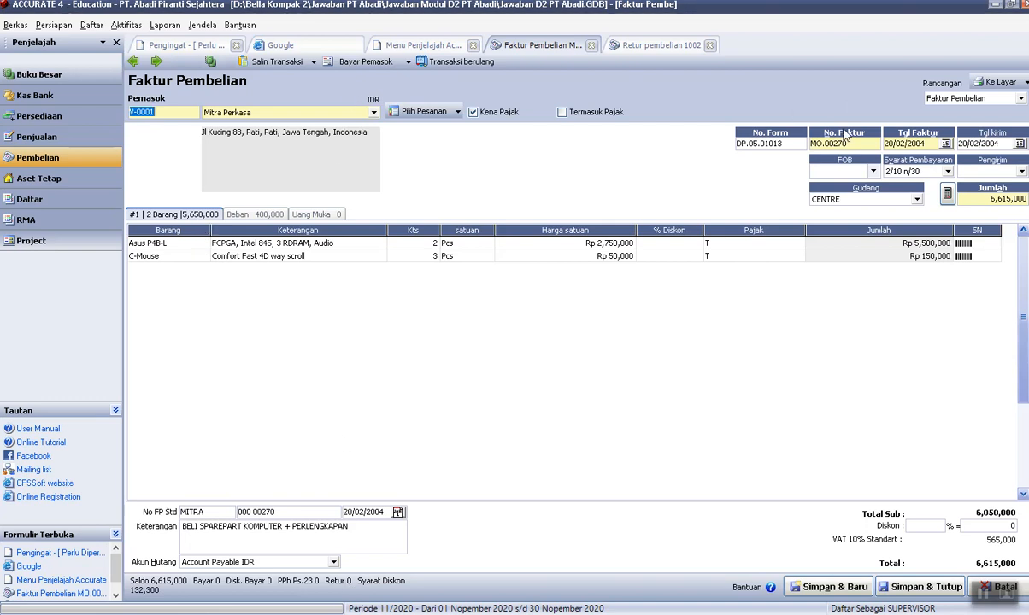
pyautogui.click(157, 65)
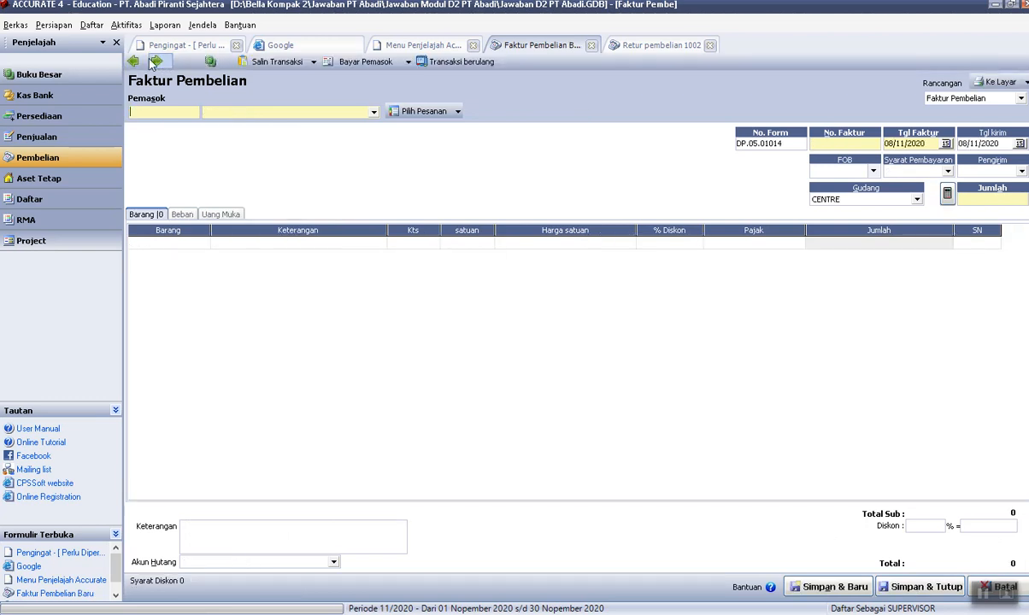
pyautogui.click(134, 65)
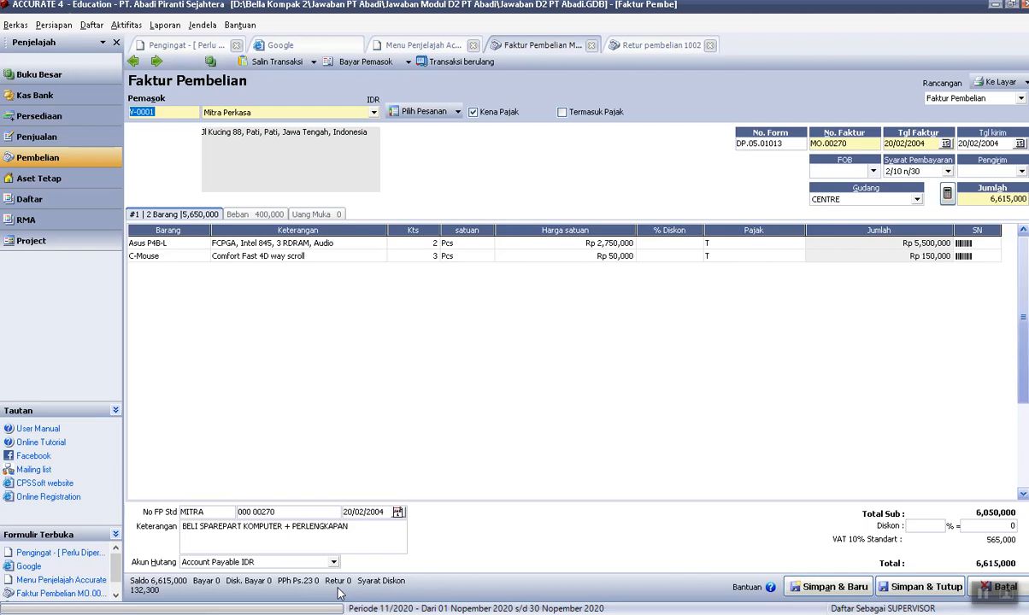
# Find purchase invoice MP.00253 and compare its returned amount with the total of return 1002.
pyautogui.click(637, 44)
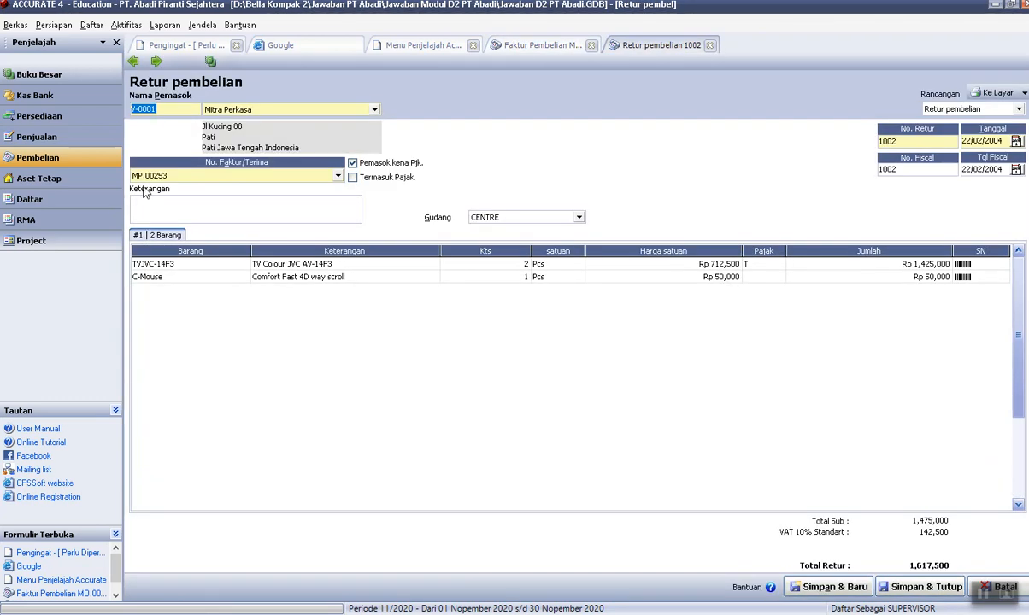
pyautogui.click(547, 44)
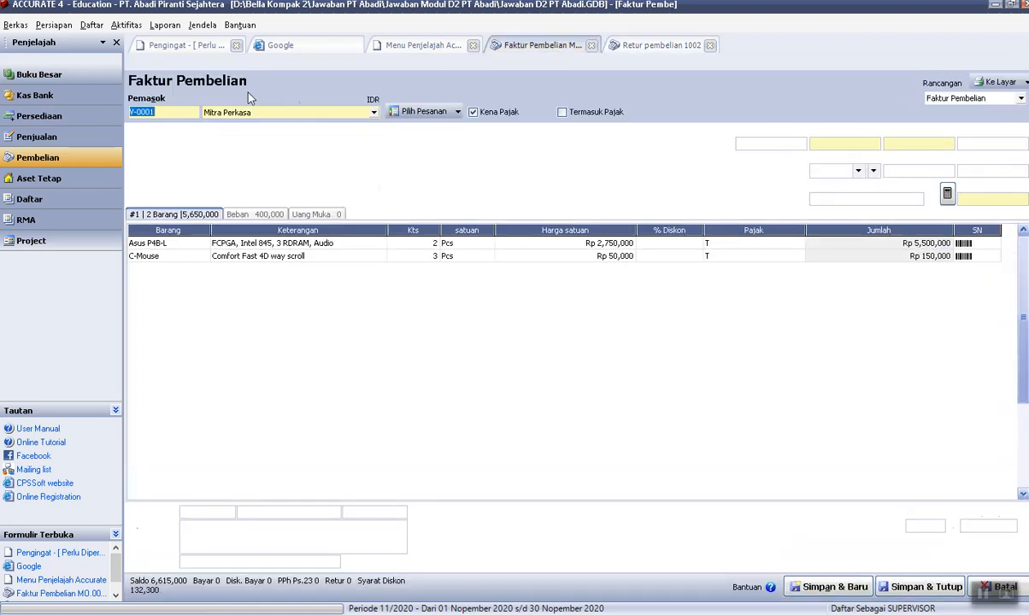
pyautogui.click(134, 62)
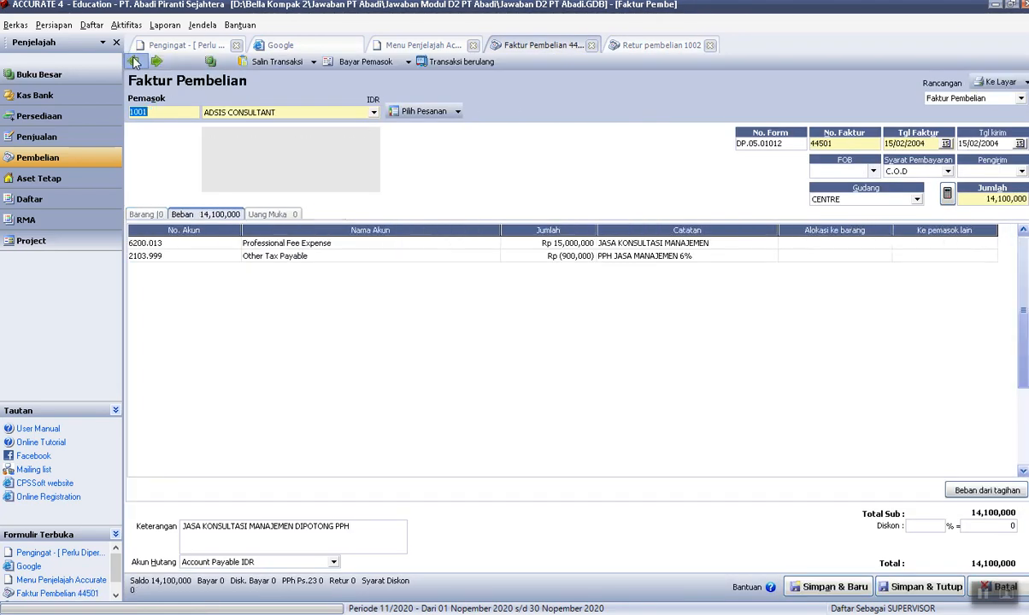
pyautogui.click(134, 61)
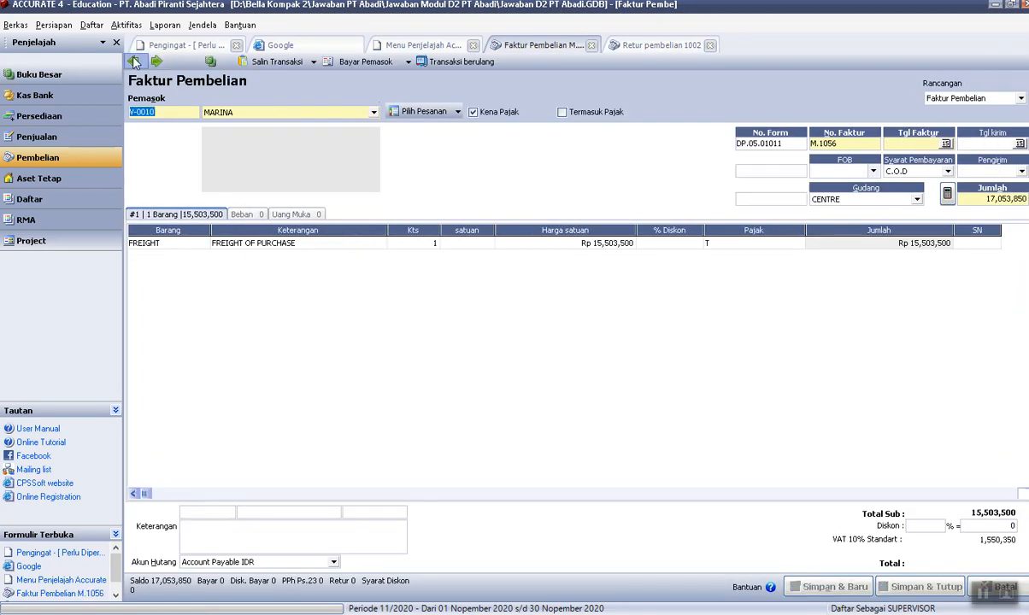
pyautogui.click(134, 62)
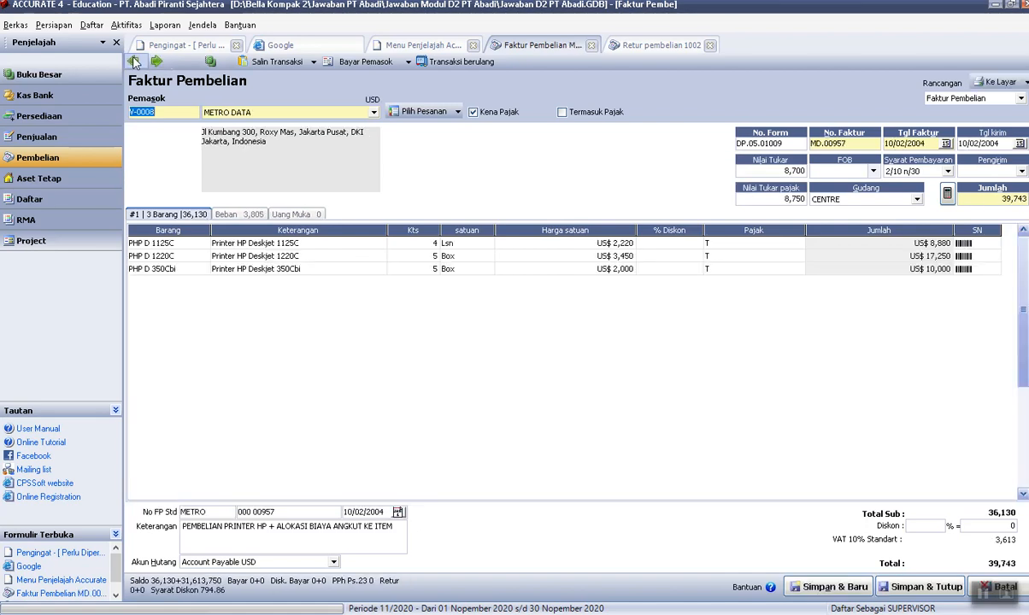
pyautogui.click(134, 61)
pyautogui.click(135, 62)
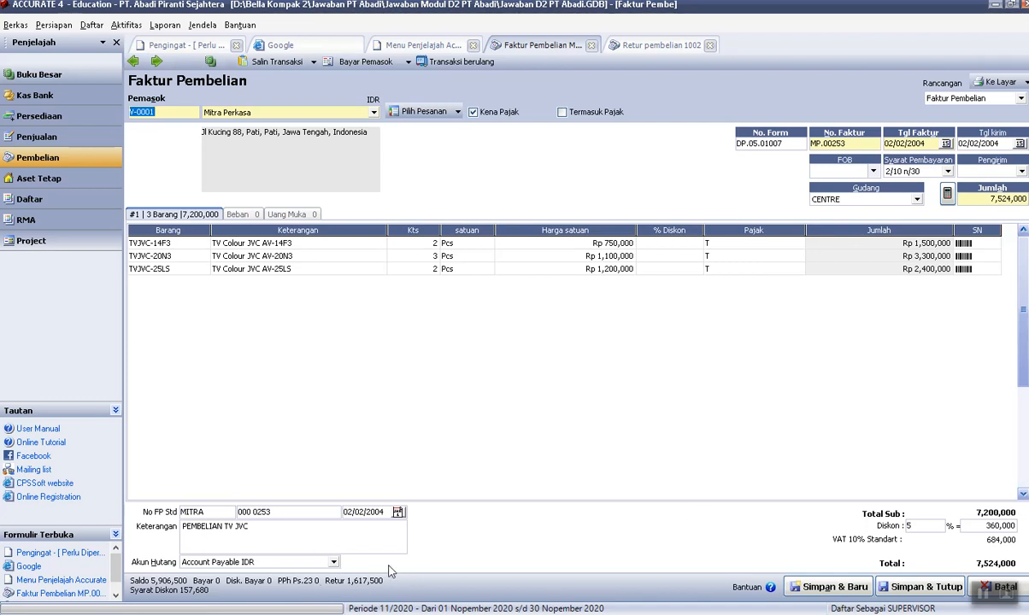
pyautogui.click(646, 45)
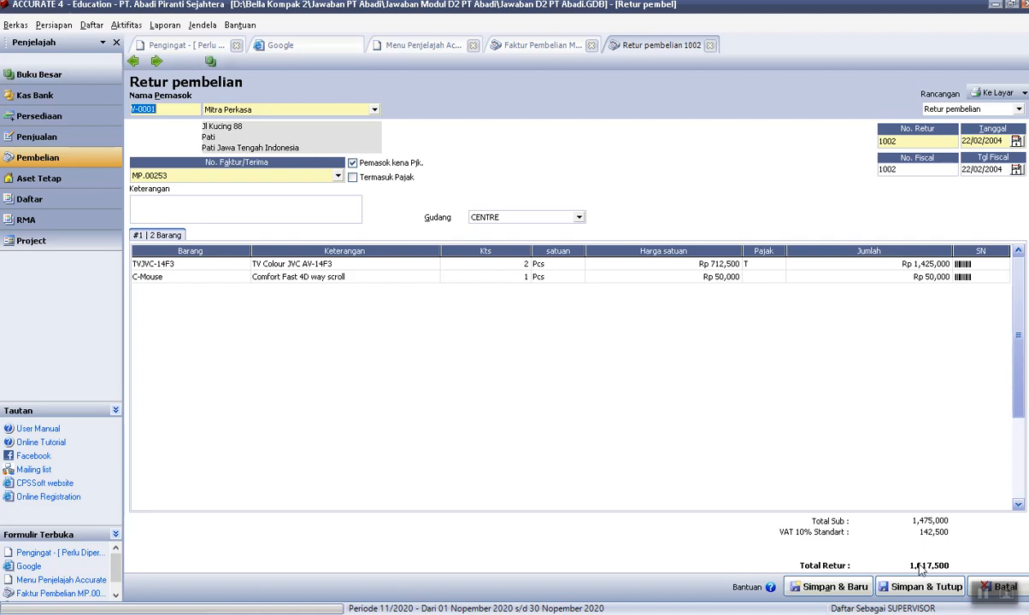
pyautogui.click(539, 45)
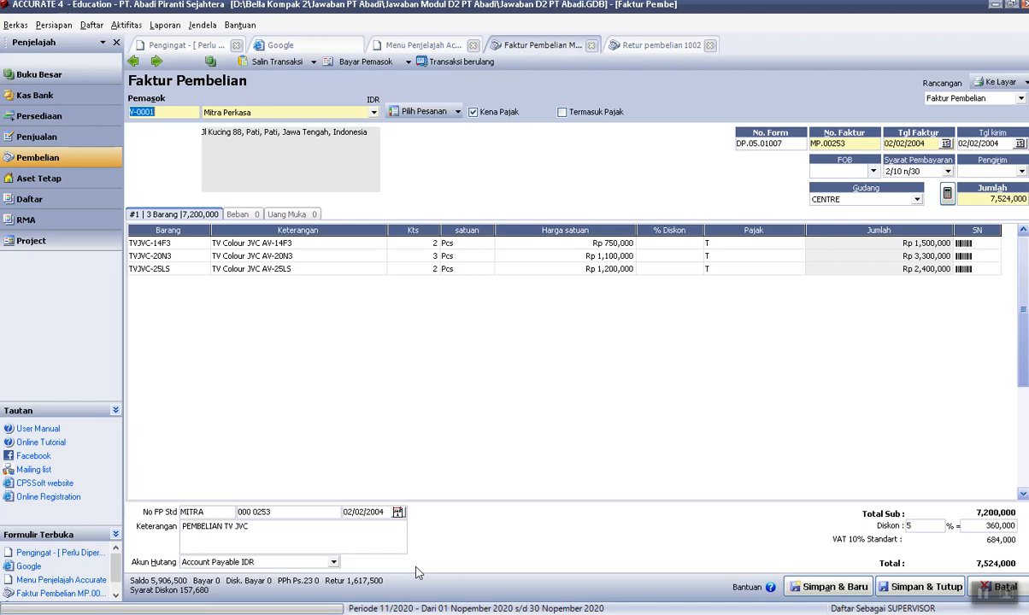
# Save and close purchase return 1002, and close the purchase invoice form.
pyautogui.click(650, 49)
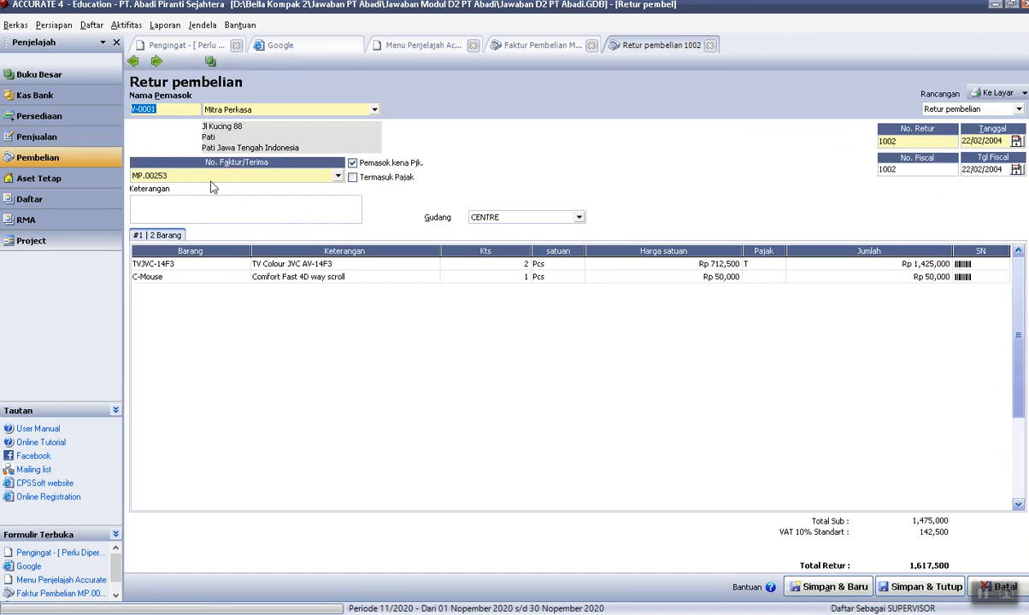
pyautogui.click(919, 588)
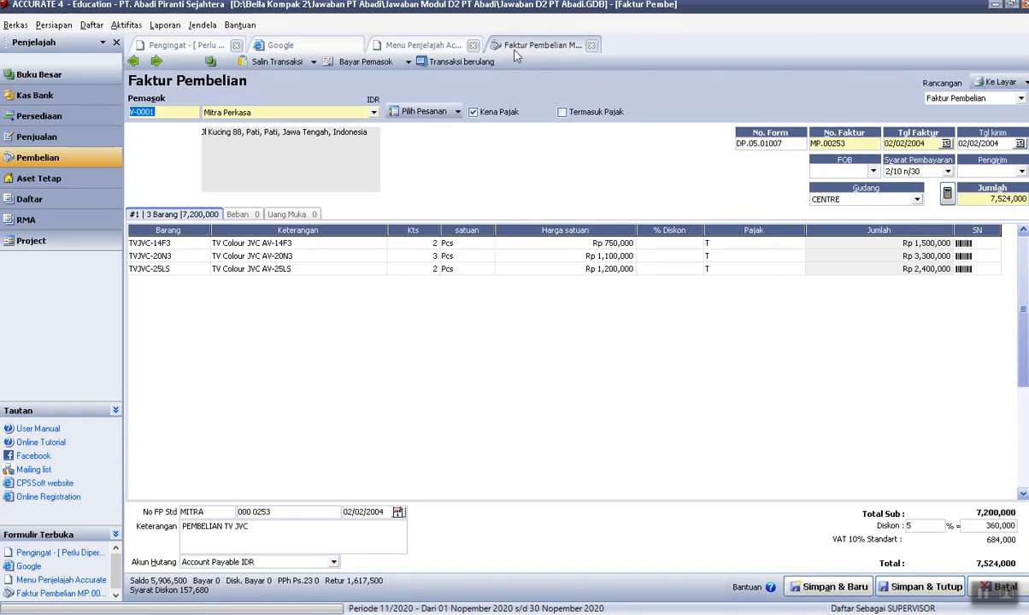
pyautogui.click(592, 45)
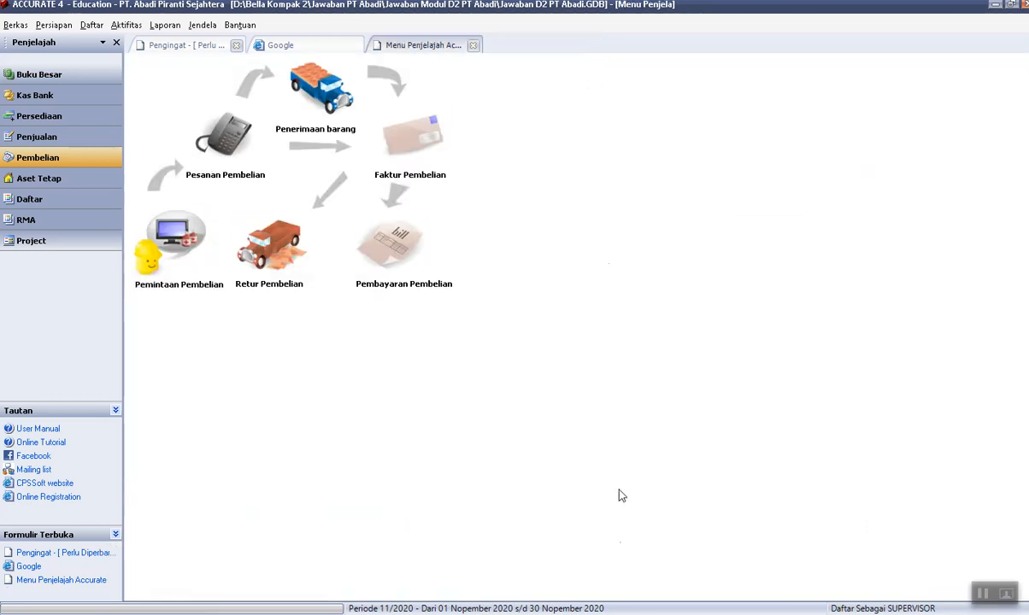
# Switch to MODUL D in Word and undo the last edits to the invoice number in step 3 of the Transaksi C.17 procedure.
pyautogui.hotkey('alt', 'Tab')
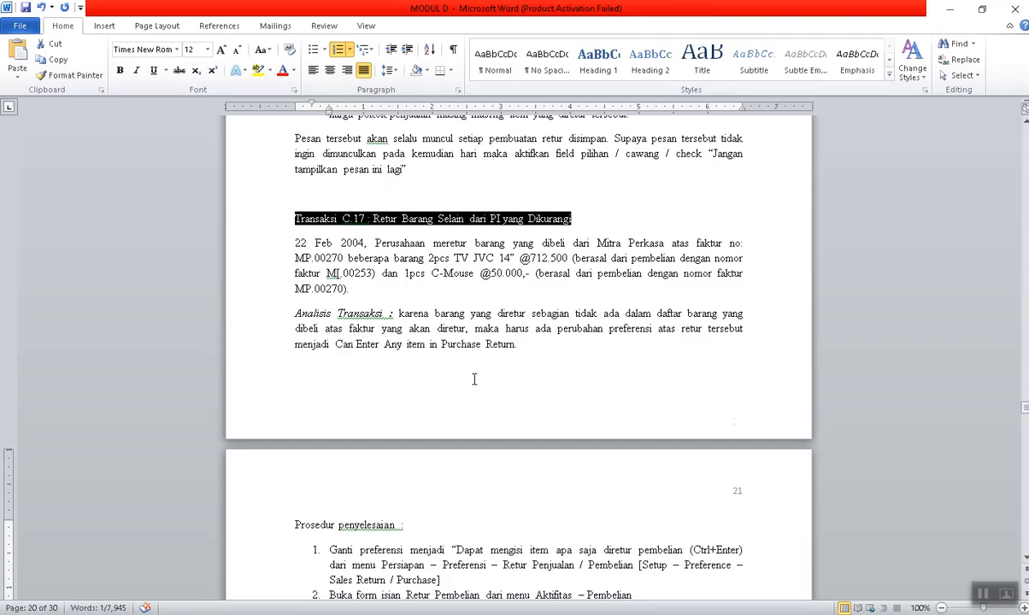
pyautogui.scroll(-3, 474, 379)
pyautogui.scroll(-2, 476, 385)
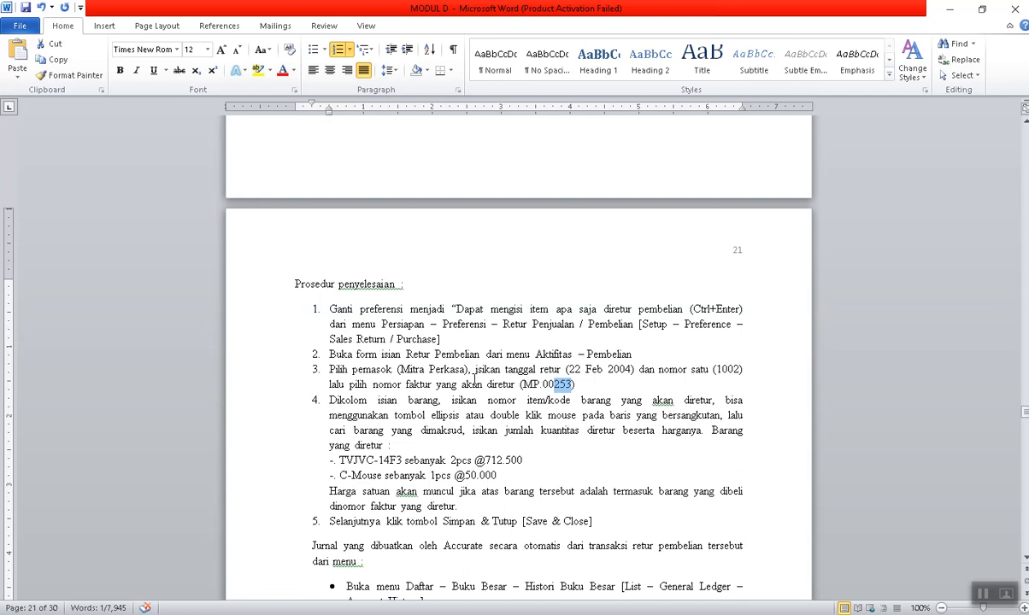
pyautogui.scroll(-1, 475, 379)
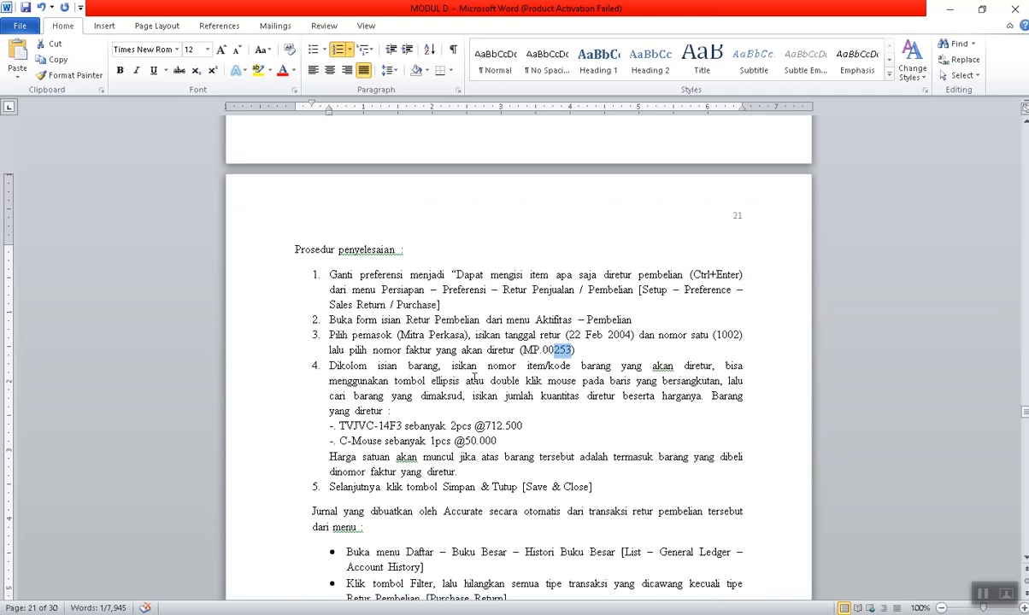
pyautogui.click(43, 10)
pyautogui.click(43, 10)
# Review the general ledger history instructions and expected journal entries for the purchase return in MODUL D.
pyautogui.scroll(-2, 596, 378)
pyautogui.scroll(-2, 595, 378)
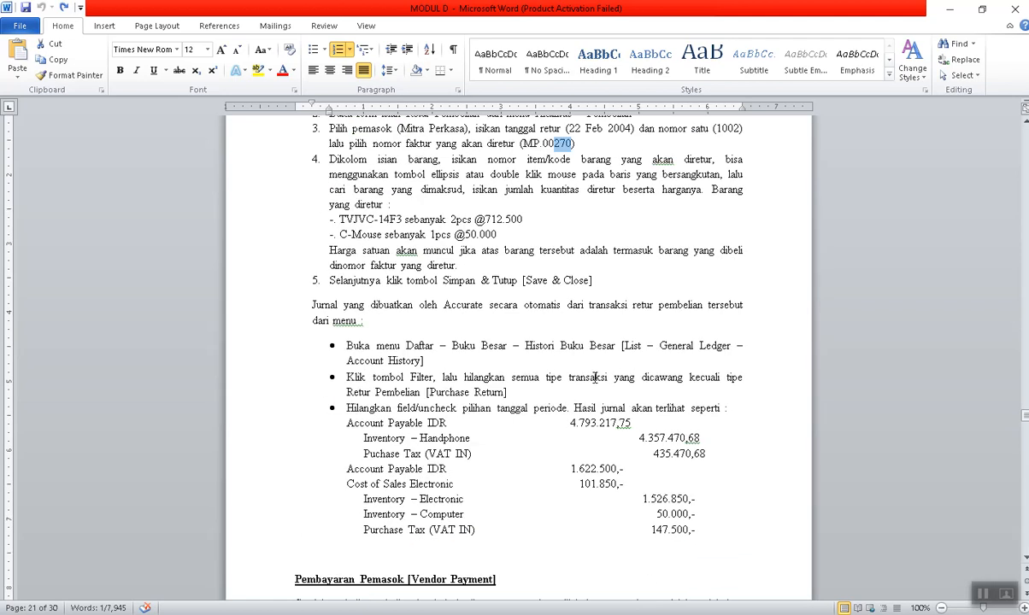
pyautogui.scroll(-1, 565, 446)
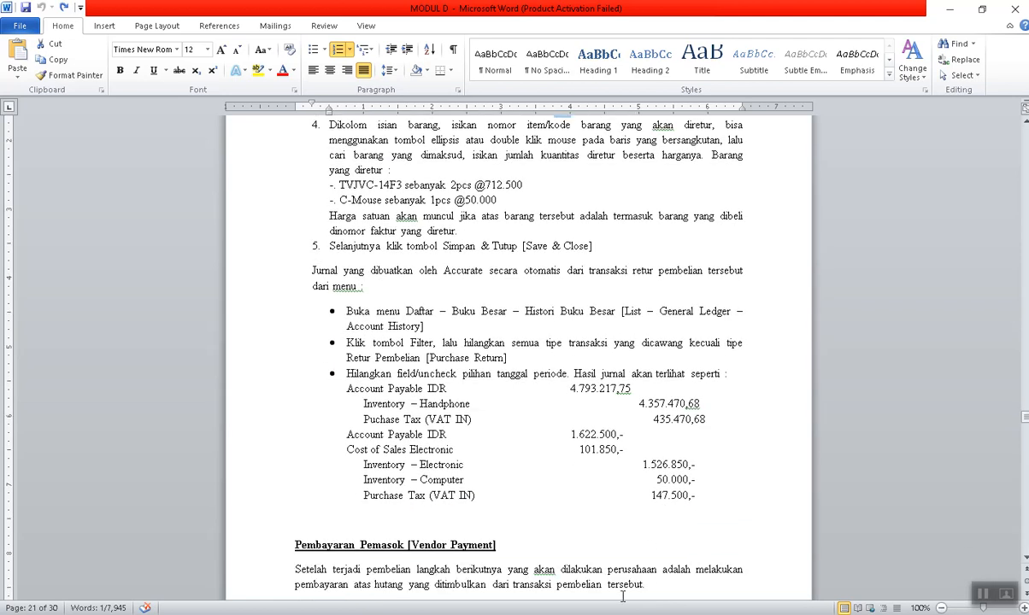
# Switch to ACCURATE and open the general ledger history (Histori Buku Besar).
pyautogui.hotkey('alt', 'Tab')
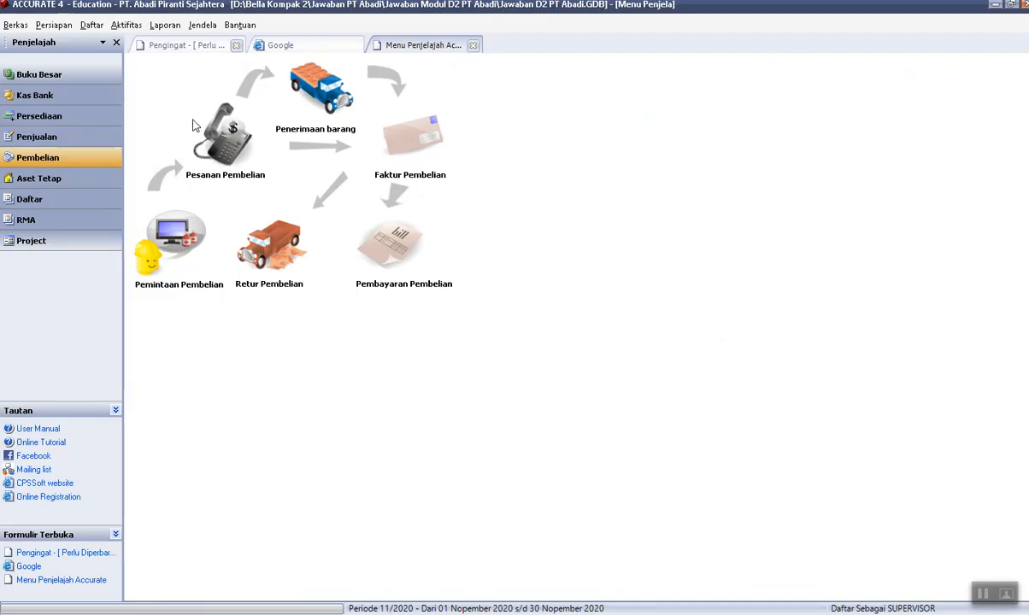
pyautogui.click(91, 28)
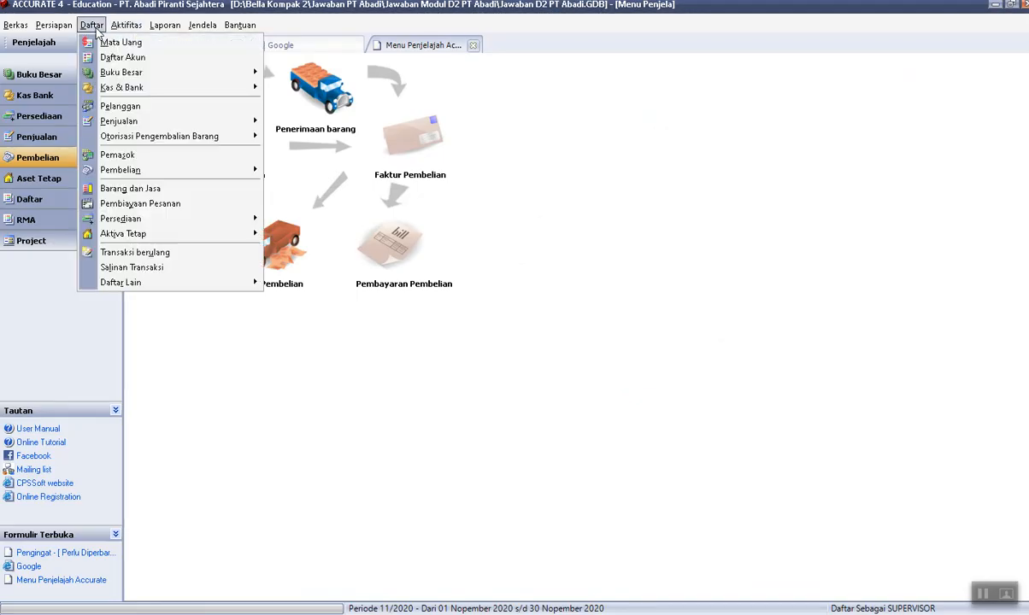
pyautogui.moveTo(141, 72)
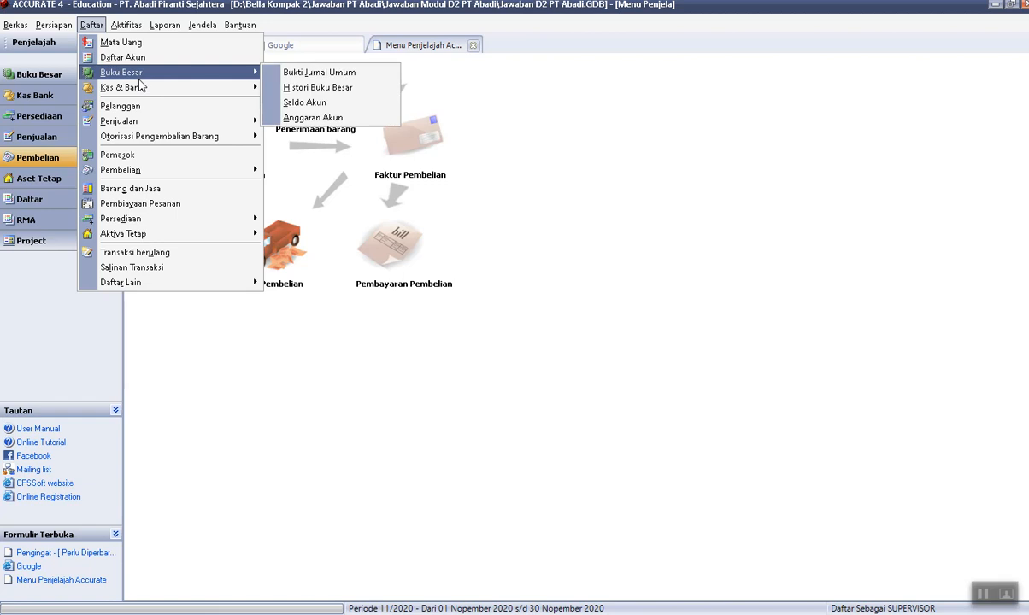
pyautogui.click(335, 88)
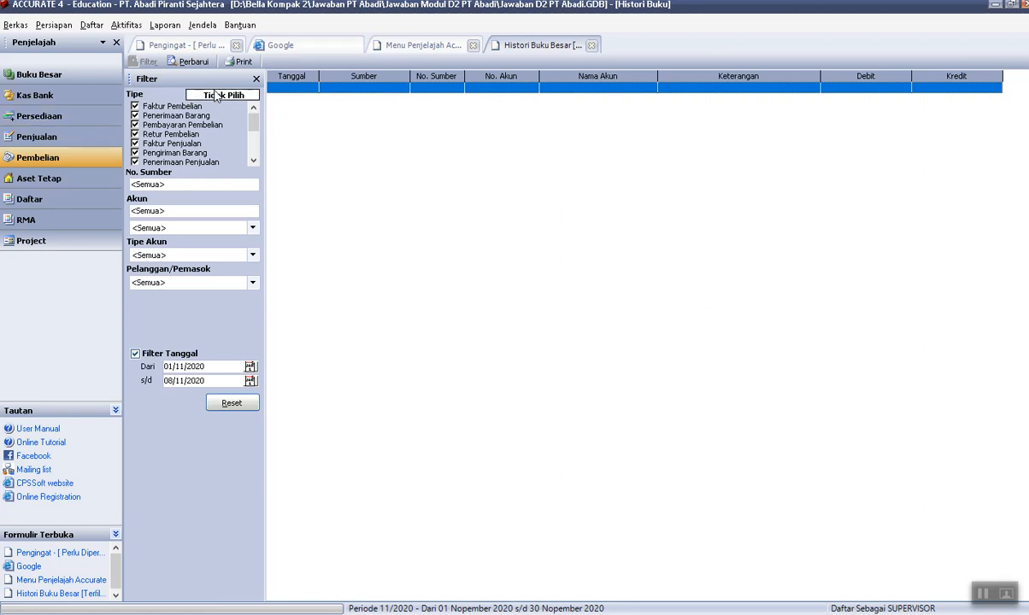
# Filter the ledger history to Retur Pembelian only, view its journal entries without the date filter, and re-enable the date filter.
pyautogui.click(228, 101)
pyautogui.click(135, 135)
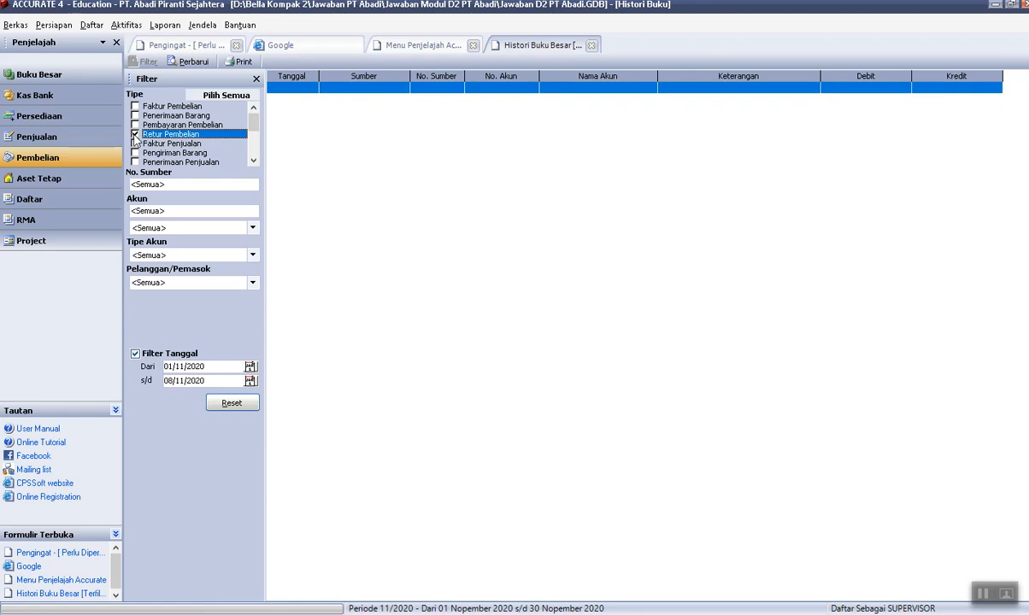
pyautogui.click(135, 354)
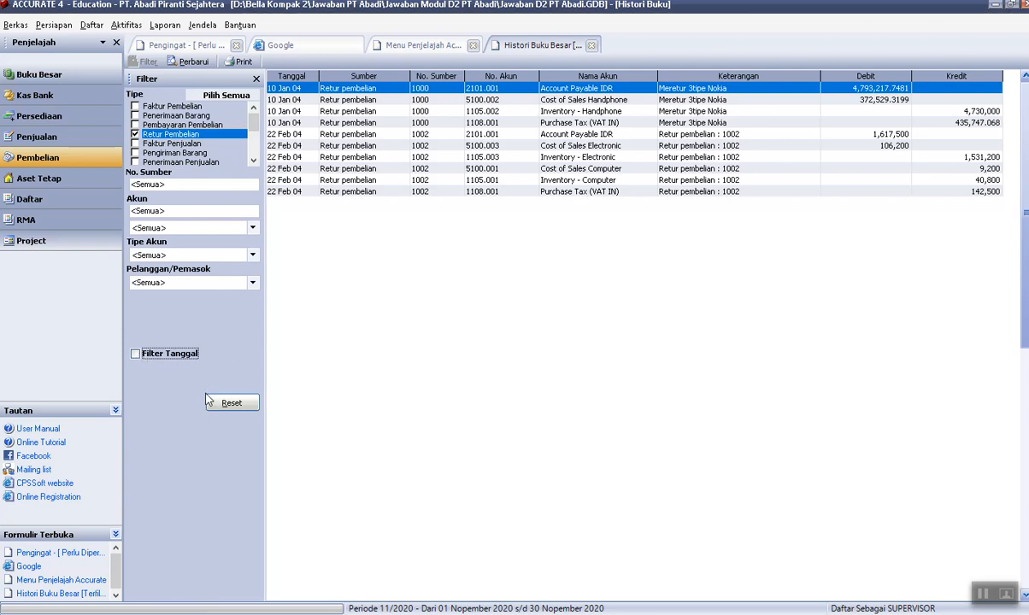
pyautogui.click(135, 354)
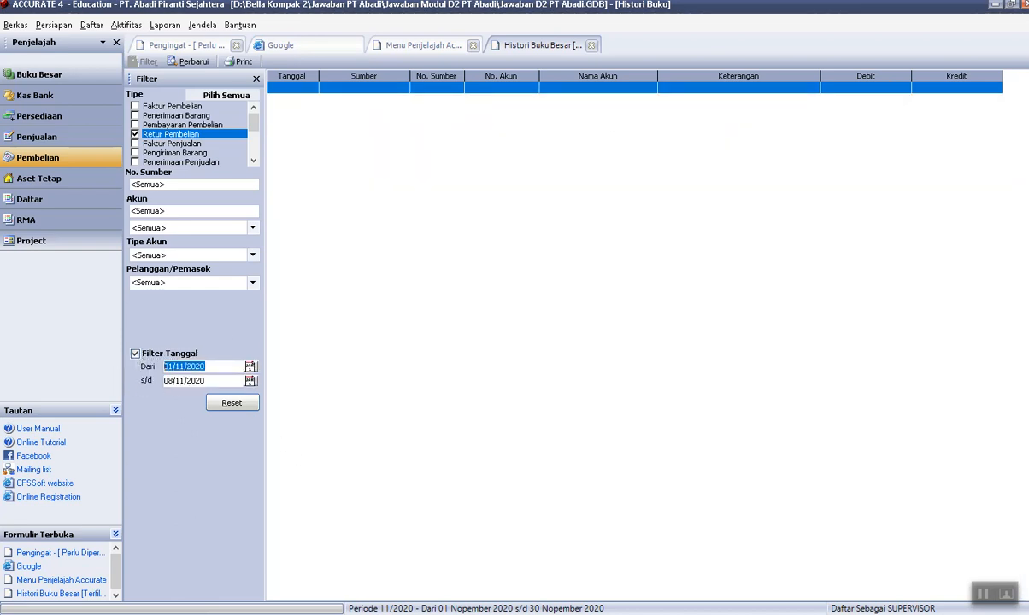
# Switch to MODUL D in Word to recheck the expected return journal and filter instructions, and return to the ledger history in ACCURATE.
pyautogui.hotkey('alt', 'Tab')
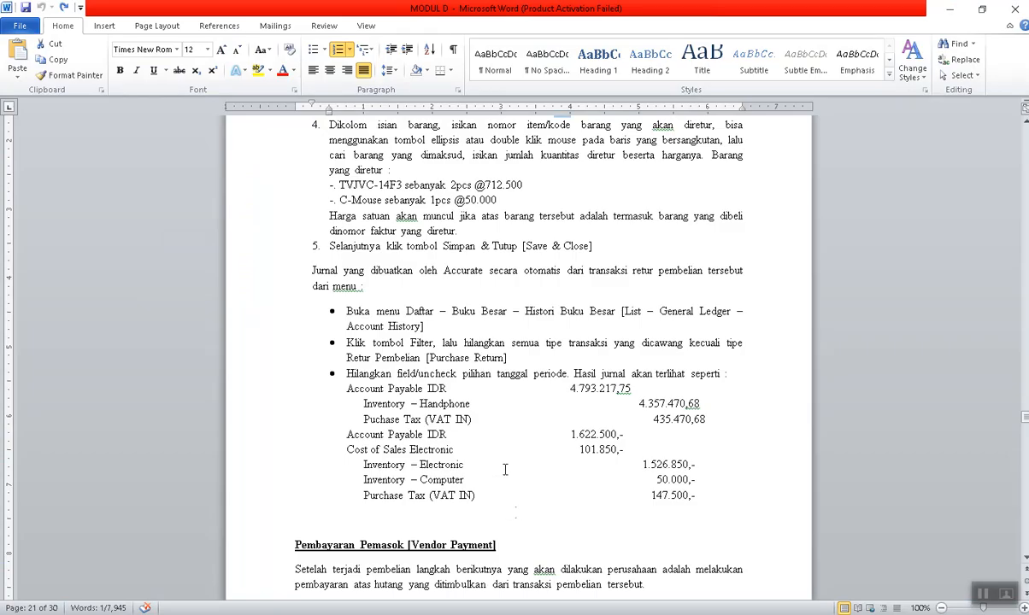
pyautogui.scroll(-1, 506, 384)
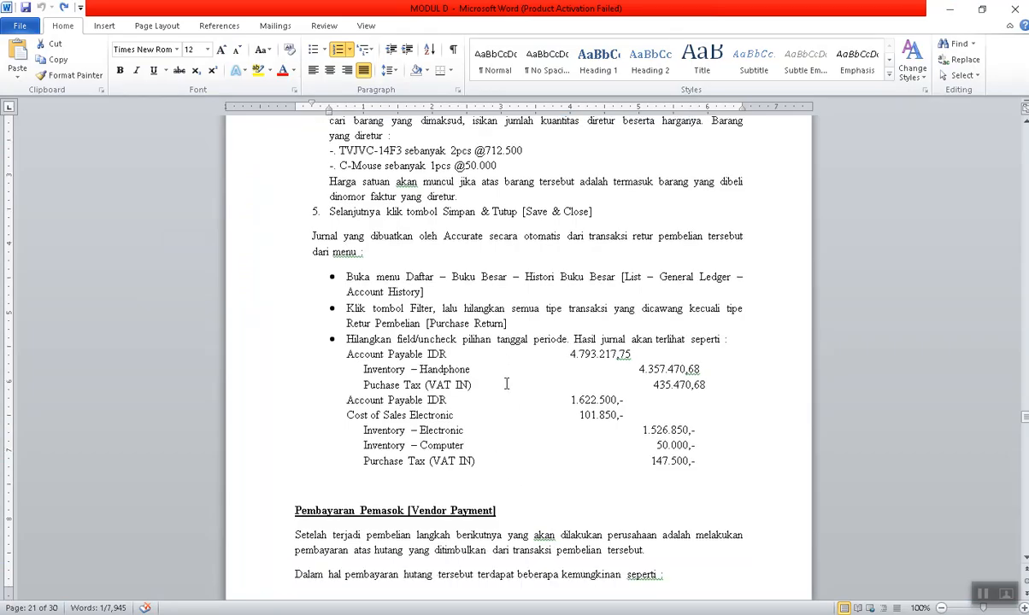
pyautogui.scroll(2, 506, 385)
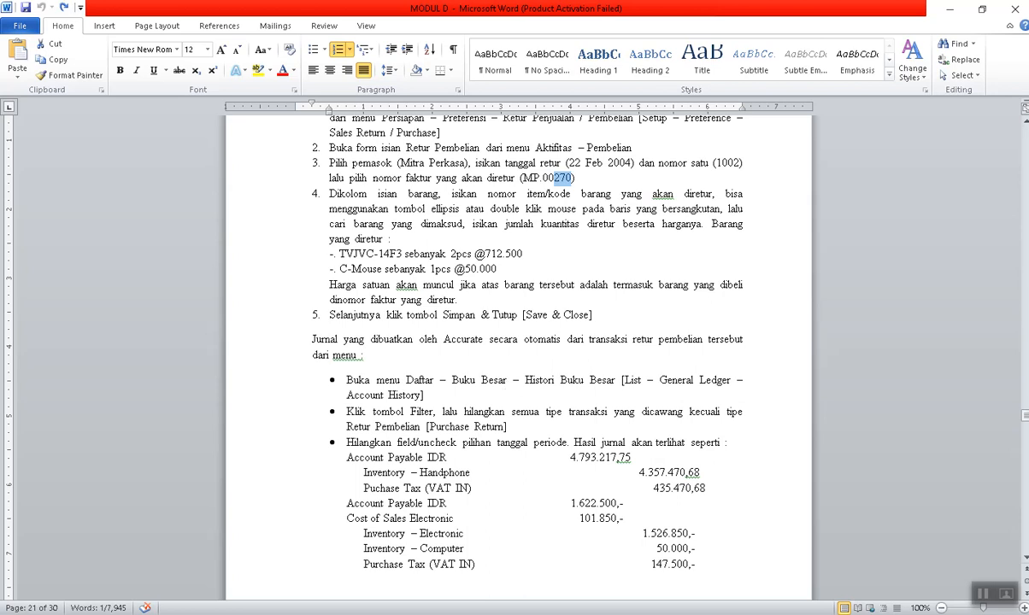
pyautogui.moveTo(564, 605)
pyautogui.click(535, 578)
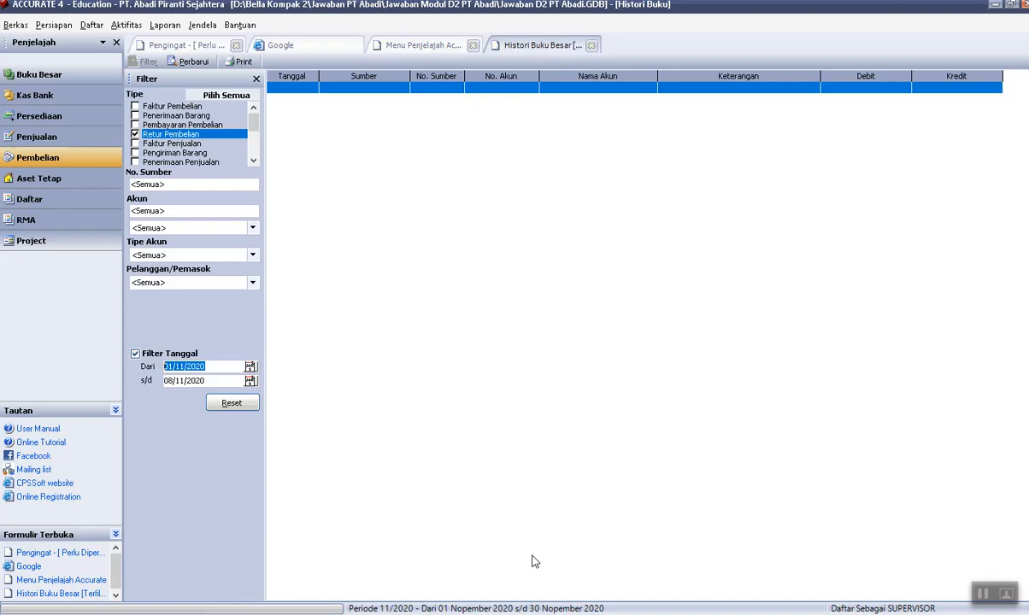
# Limit the ledger history to dates from 01/01/2004 to 28/02/2004, and turn the date filter off again.
pyautogui.write('01/01')
pyautogui.write('04')
pyautogui.click(214, 381)
pyautogui.moveTo(214, 381); pyautogui.dragTo(159, 384)
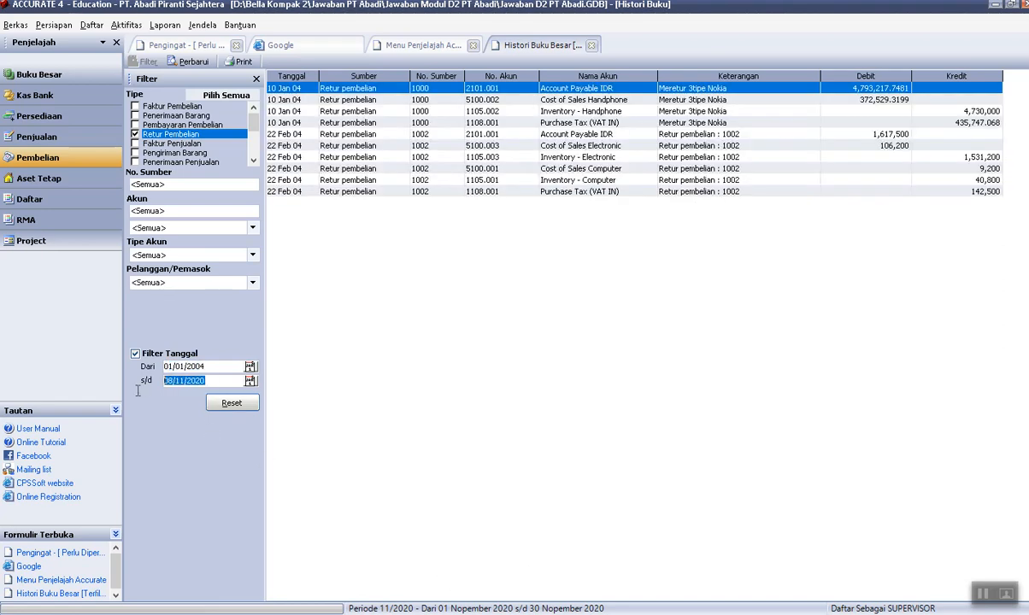
pyautogui.write('28/02/2004')
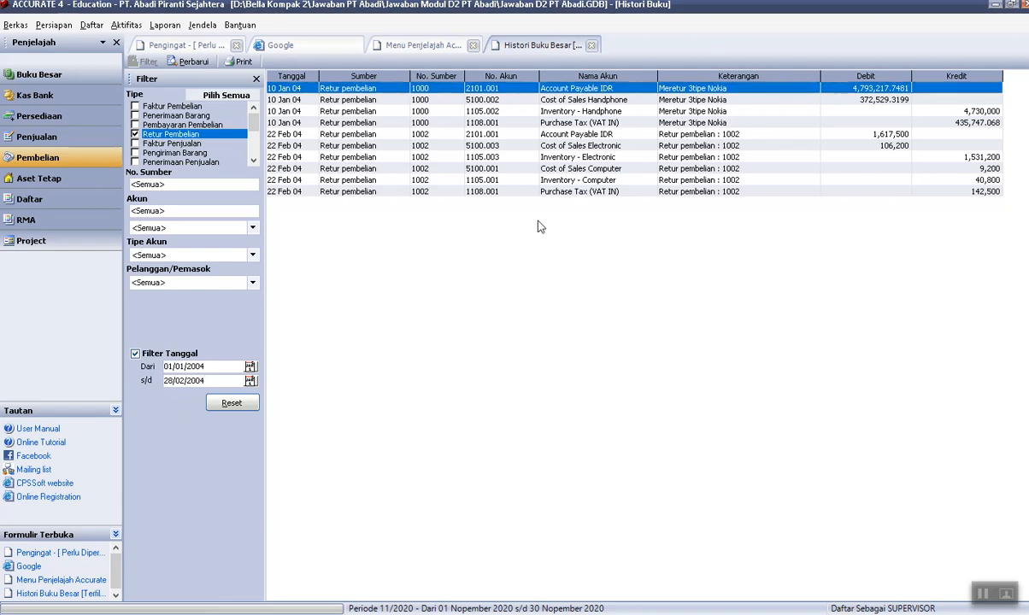
pyautogui.click(135, 353)
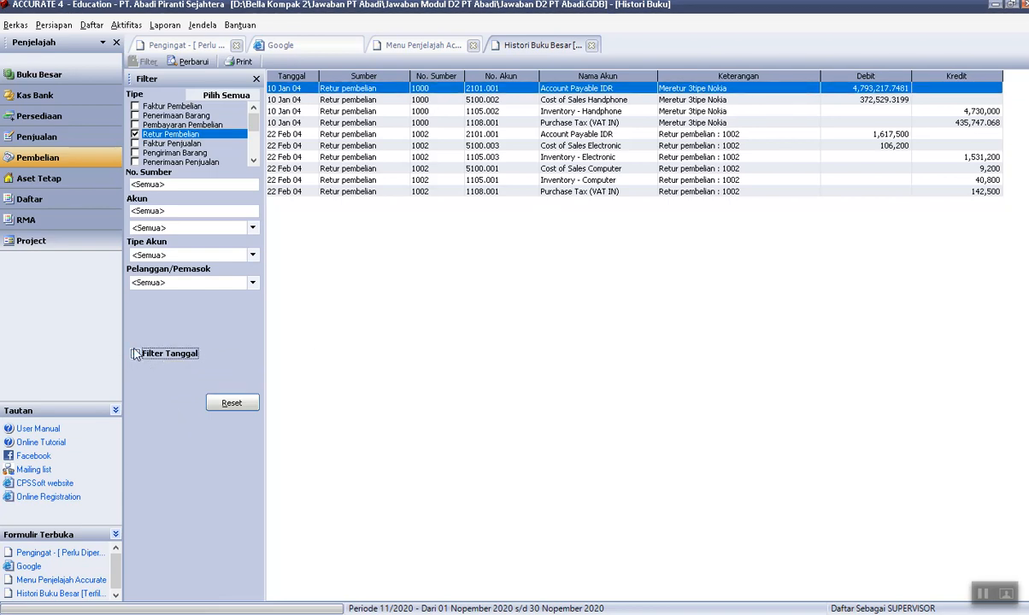
# Move the Keterangan column behind Kredit and sort the ledger history entries by Tanggal.
pyautogui.moveTo(750, 76); pyautogui.dragTo(1023, 90)
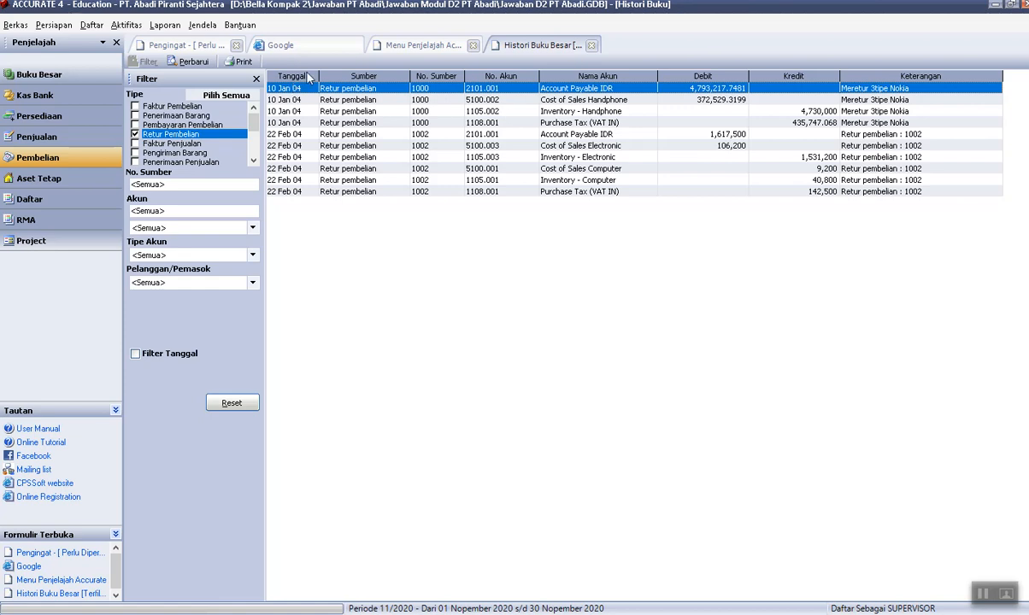
pyautogui.click(734, 77)
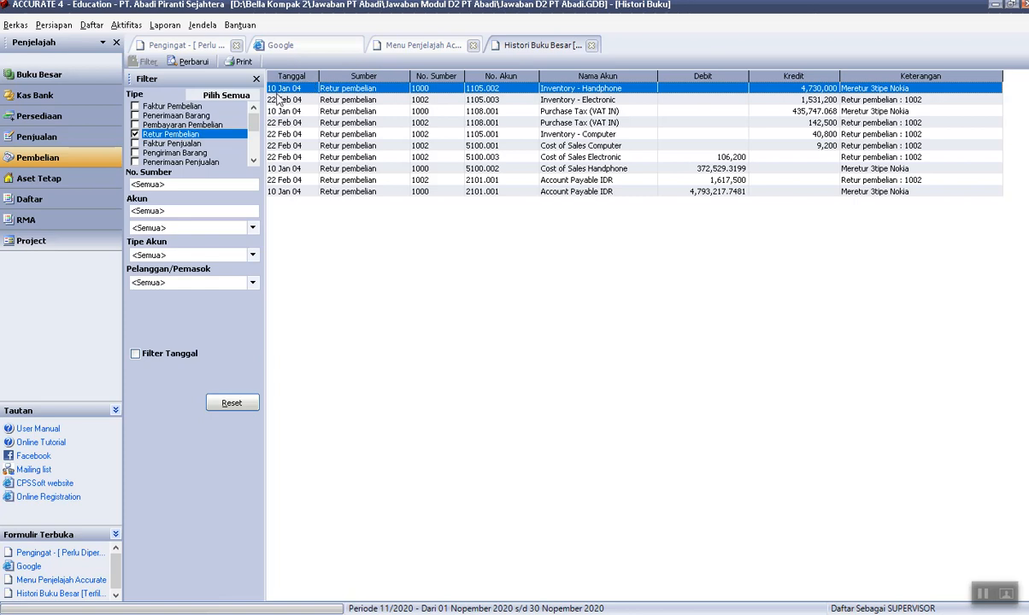
pyautogui.click(315, 76)
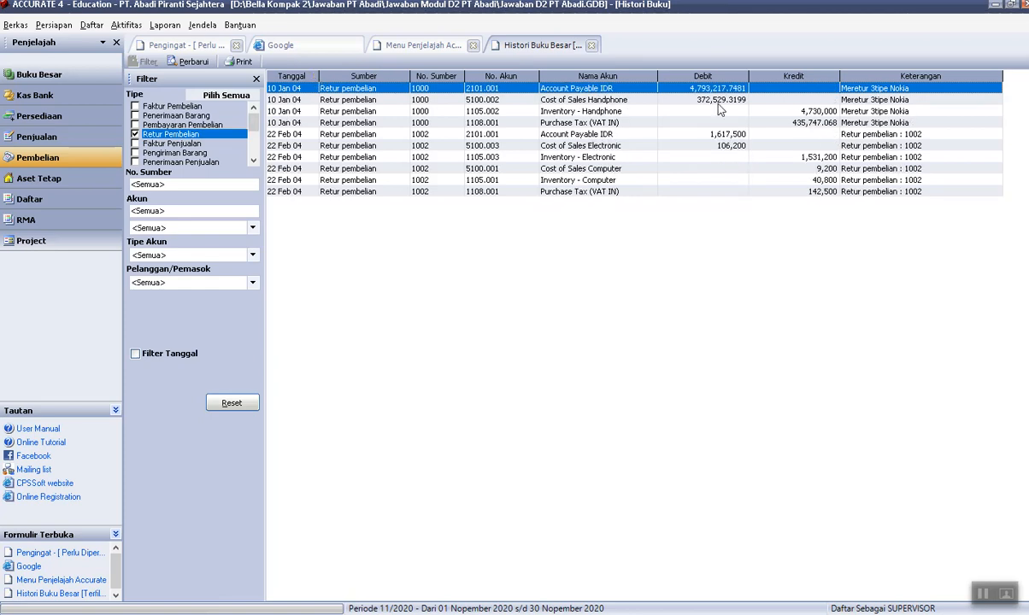
# Compare the purchase return entries in the ledger history with the expected journal in MODUL D in Word, and close the ledger history.
pyautogui.hotkey('alt', 'Tab')
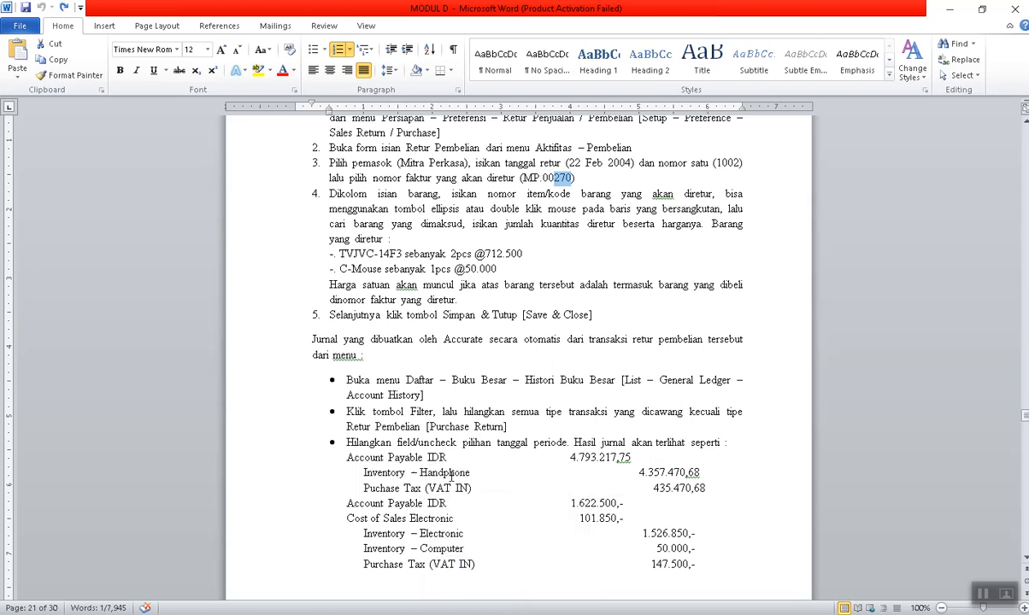
pyautogui.scroll(-1, 467, 481)
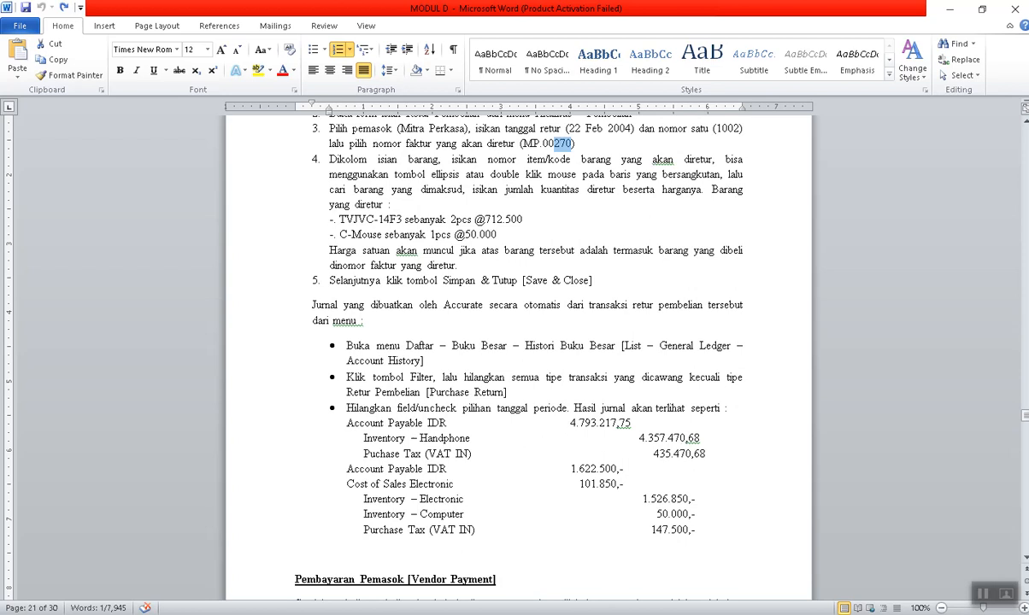
pyautogui.moveTo(544, 614)
pyautogui.click(580, 614)
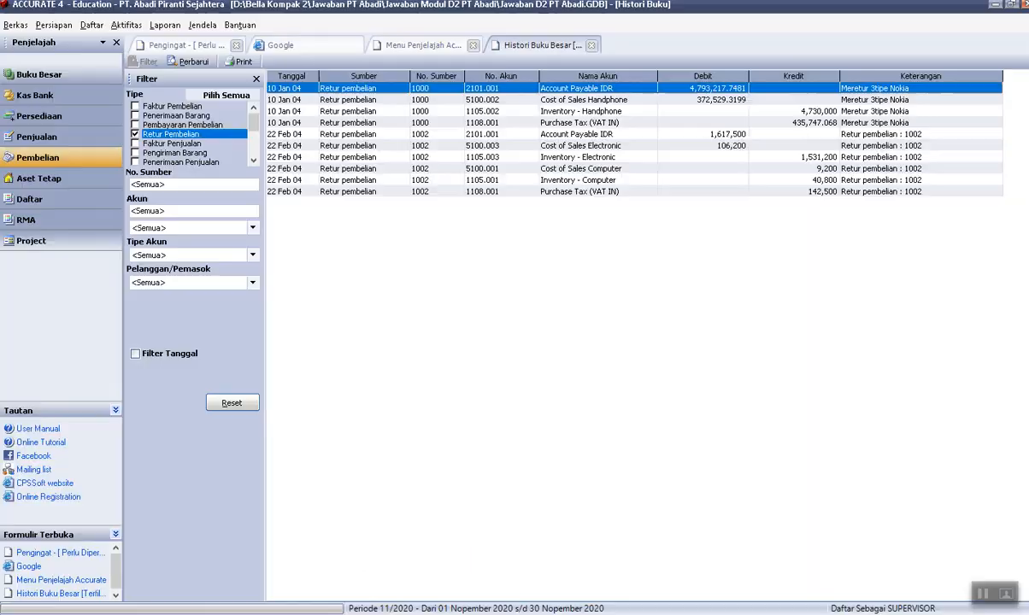
pyautogui.click(545, 614)
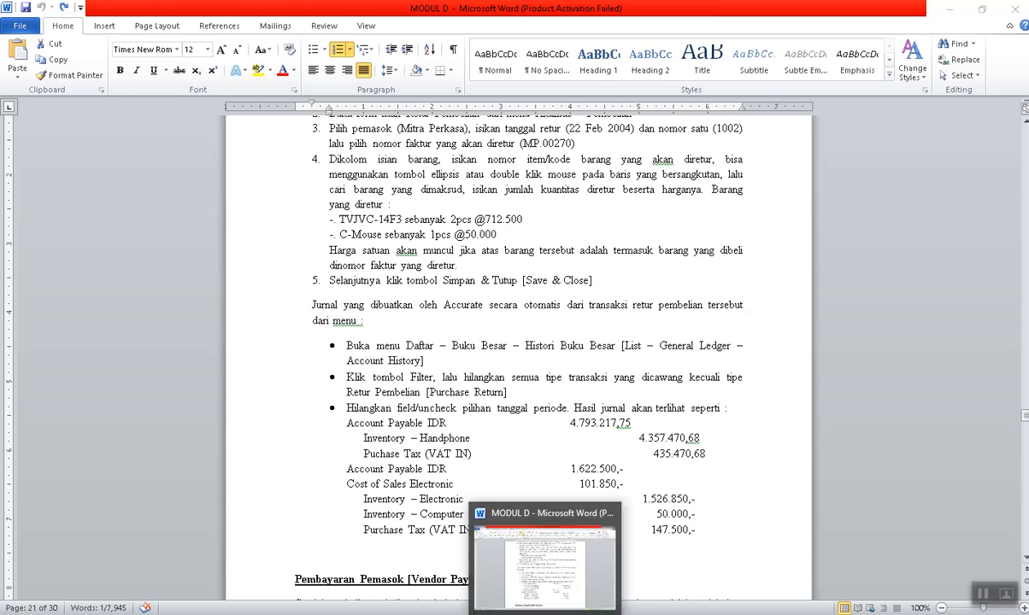
pyautogui.click(581, 614)
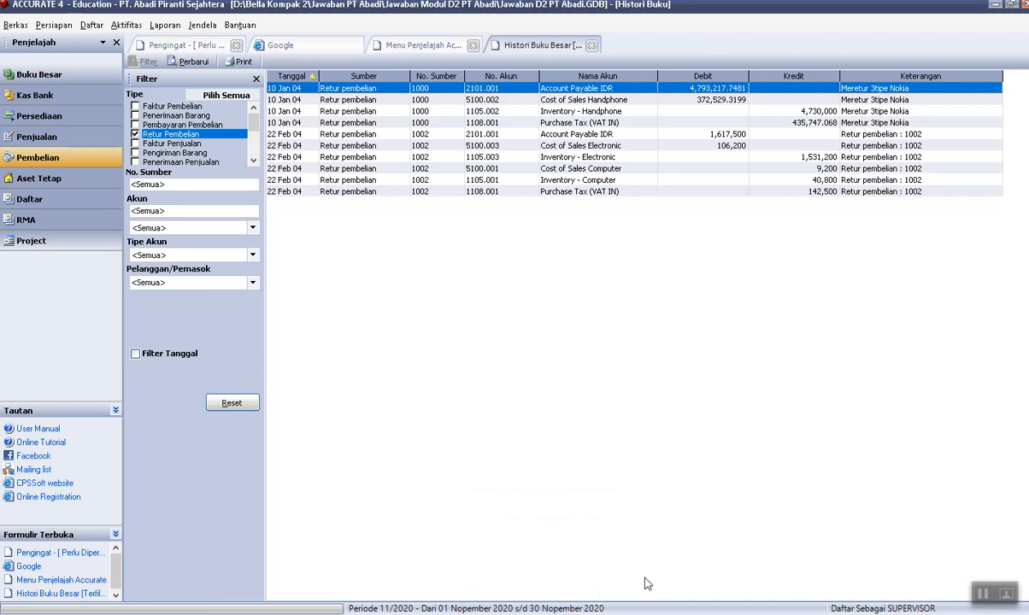
pyautogui.moveTo(545, 614)
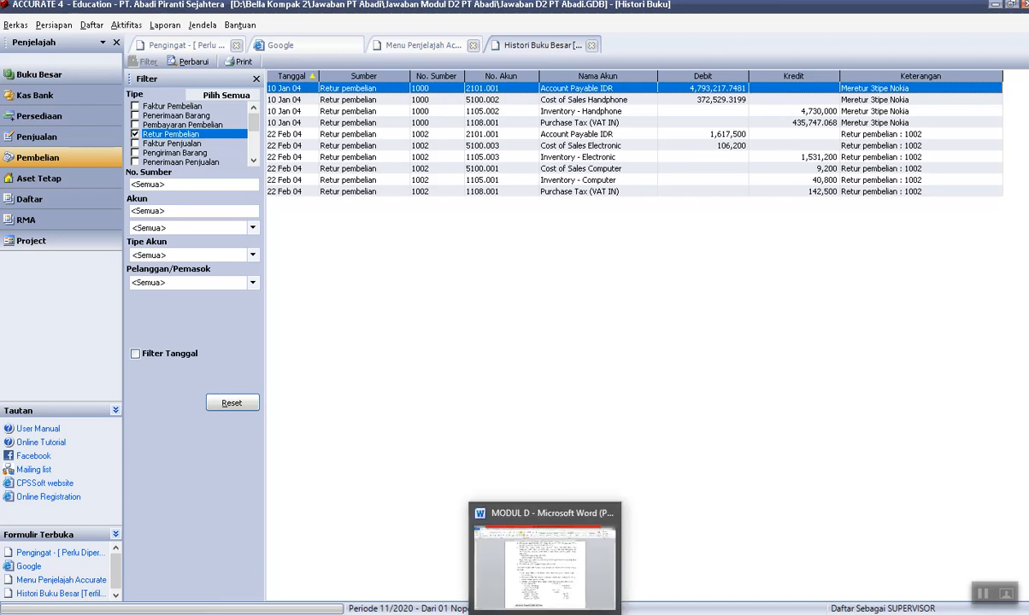
pyautogui.click(545, 614)
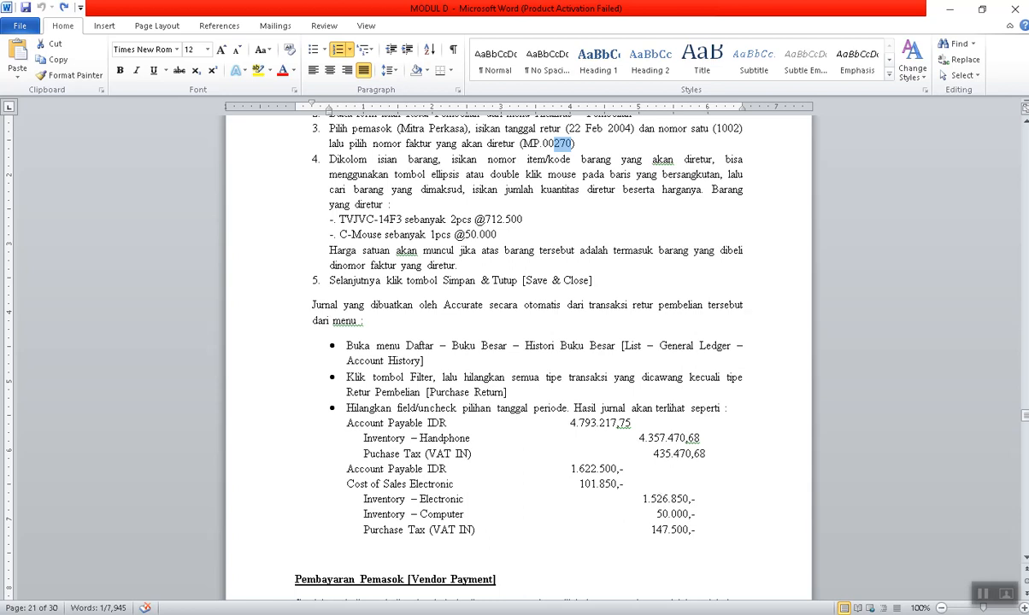
pyautogui.click(587, 589)
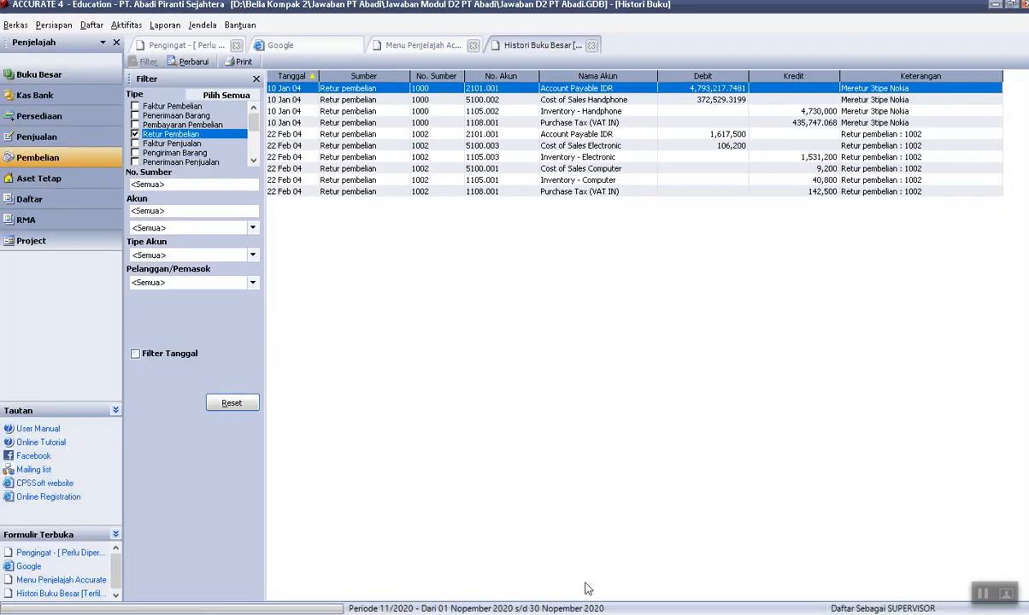
pyautogui.click(591, 45)
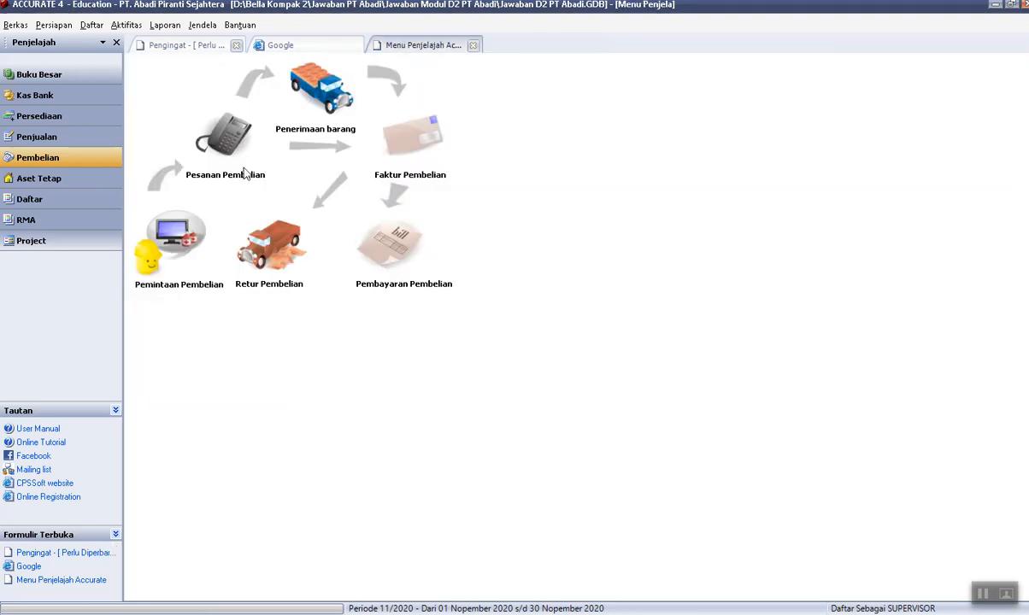
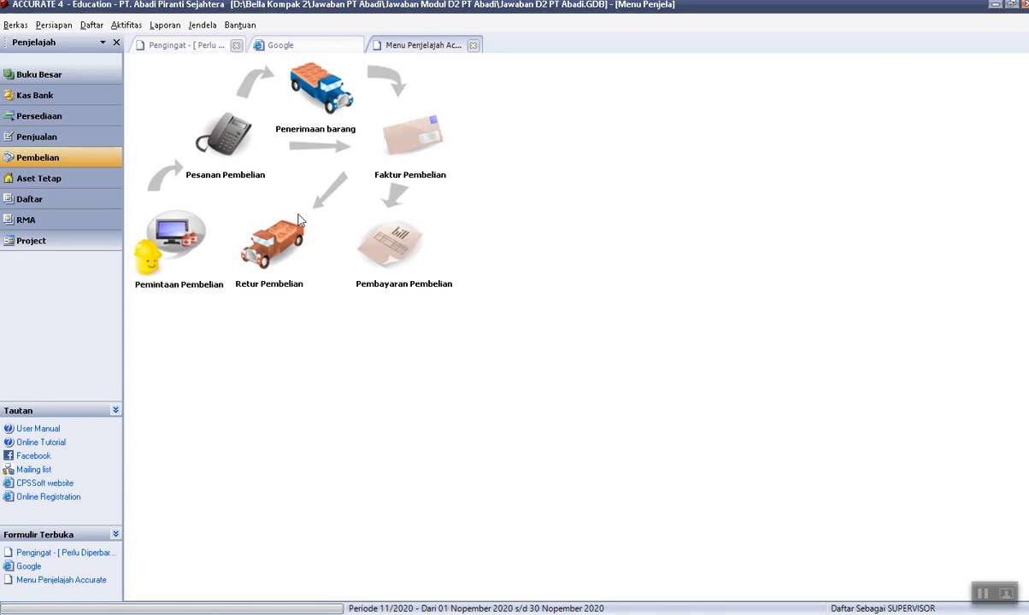
pyautogui.click(53, 24)
pyautogui.click(410, 435)
pyautogui.click(51, 24)
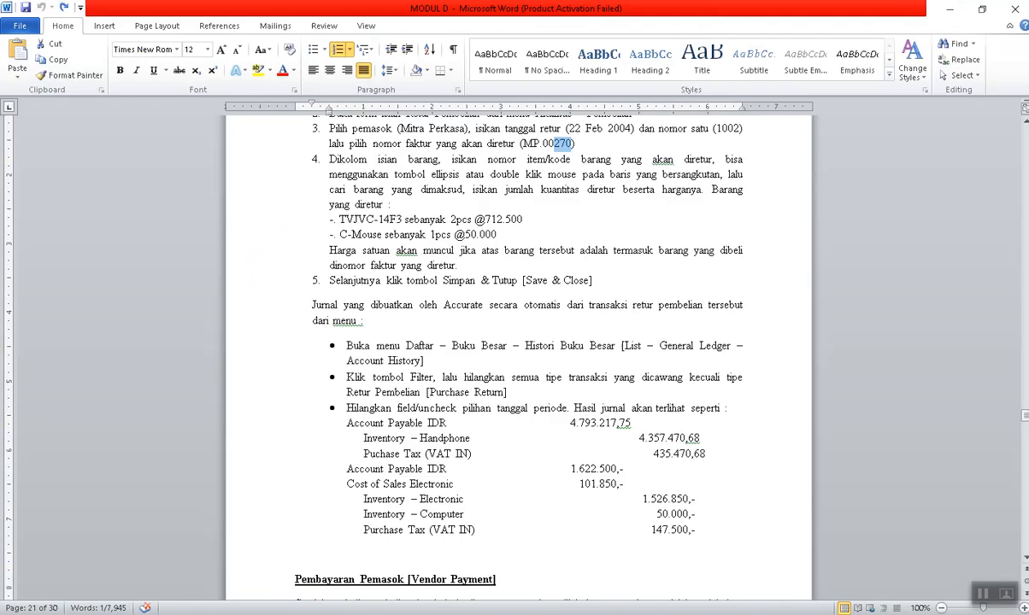
# Read the Pembayaran Pemasok [Vendor Payment] introduction and its list of payment cases in MODUL D.
pyautogui.scroll(-8, 383, 471)
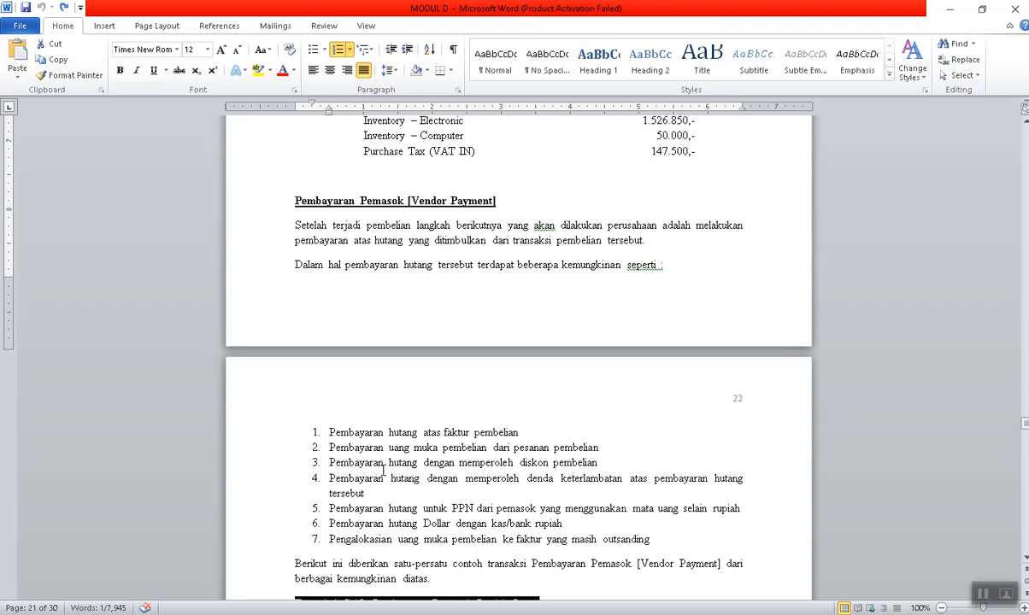
pyautogui.scroll(-3, 382, 471)
pyautogui.scroll(-2, 383, 468)
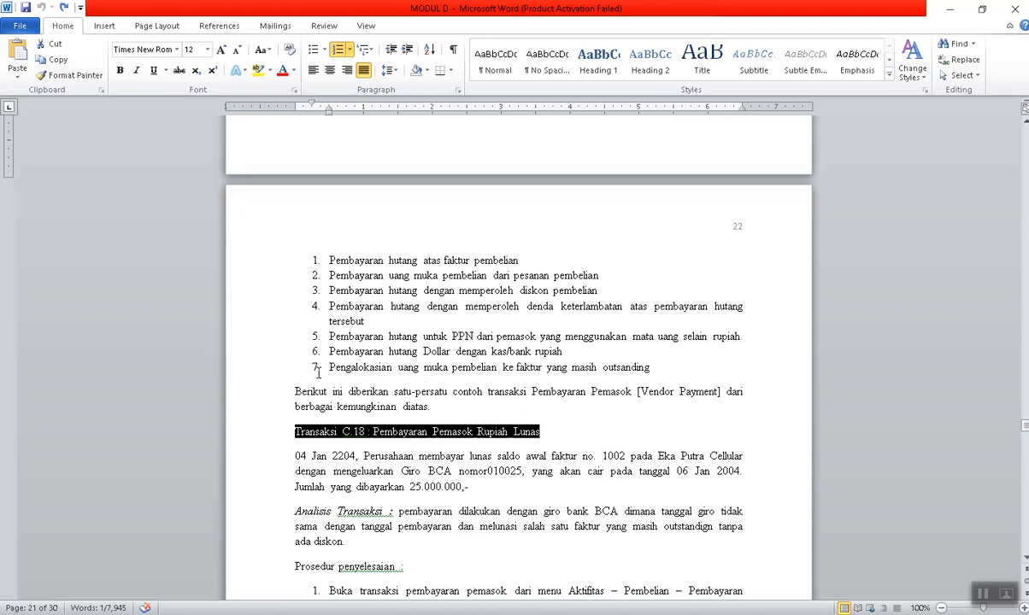
pyautogui.moveTo(327, 367); pyautogui.dragTo(660, 385)
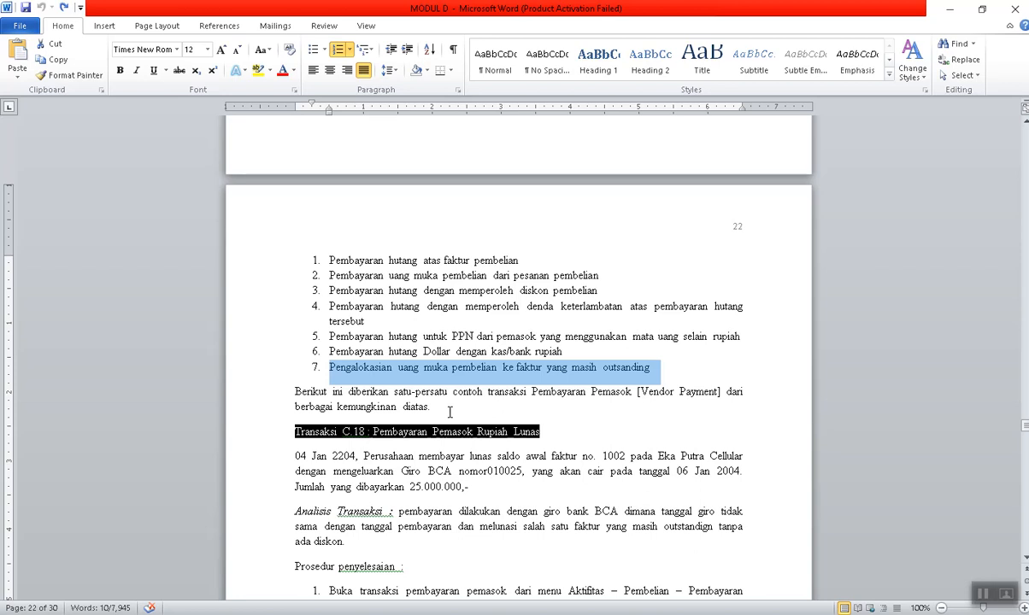
# Correct the year in the Transaksi C.18 payment date to 2004 in MODUL D.
pyautogui.scroll(-6, 450, 412)
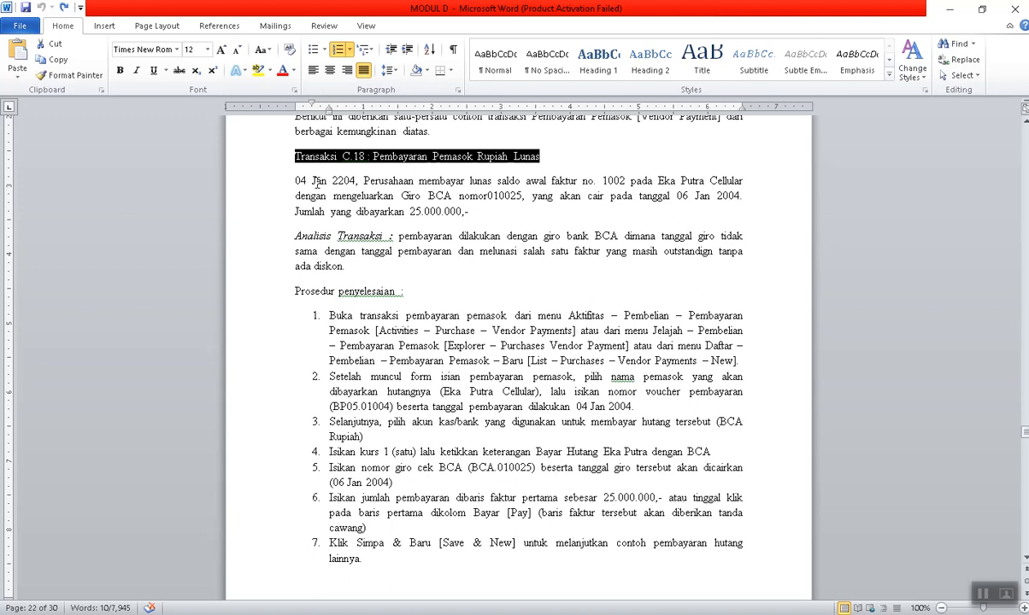
pyautogui.click(318, 180)
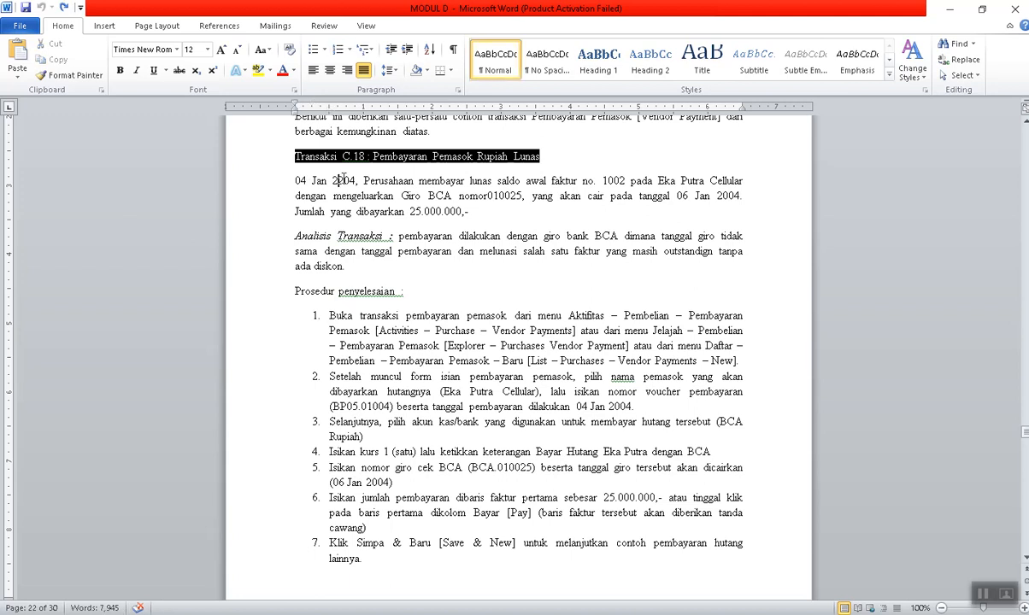
pyautogui.click(343, 181)
# Review the expected return journal again and the settlement procedure for Transaksi C.18 in MODUL D.
pyautogui.scroll(15, 523, 256)
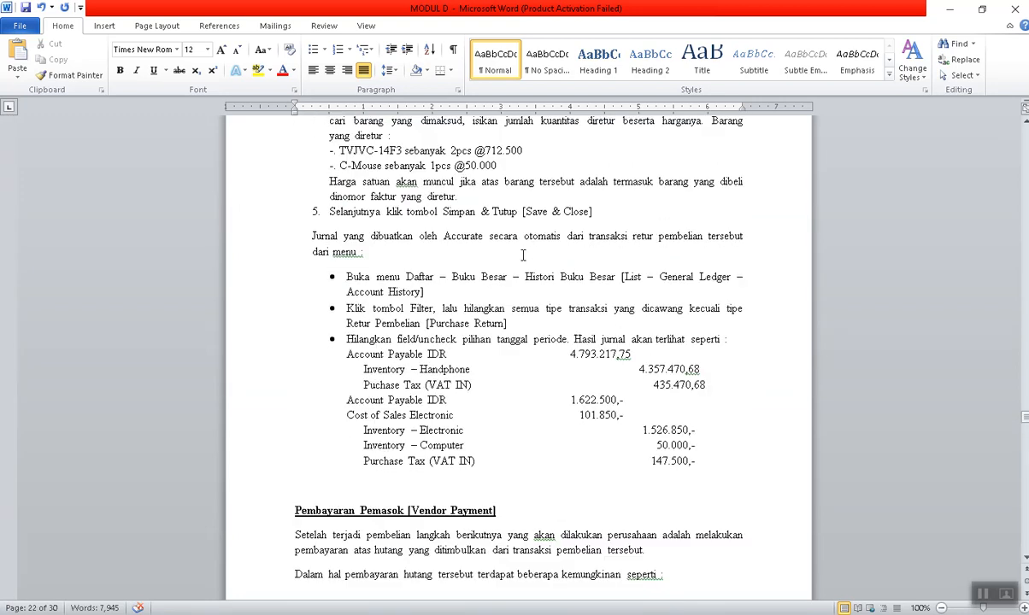
pyautogui.scroll(-15, 523, 256)
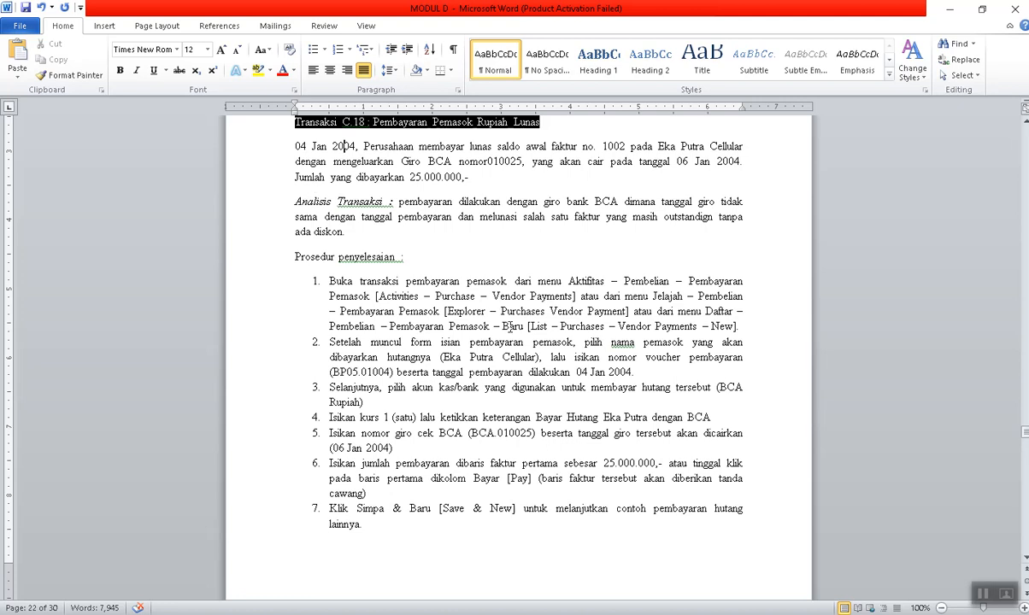
pyautogui.scroll(-2, 485, 281)
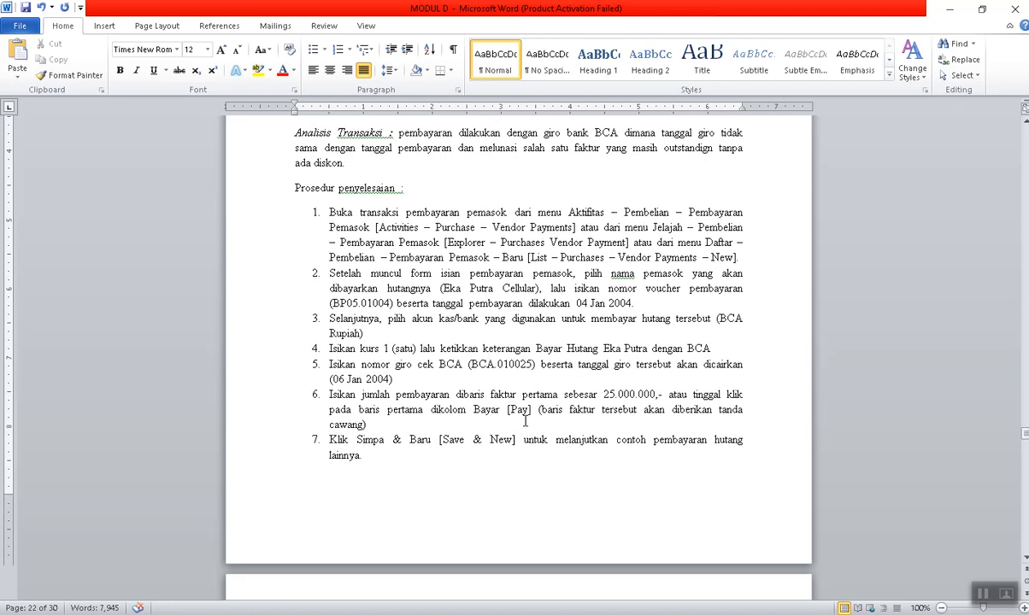
# Switch to ACCURATE and open a new vendor payment form (Pembayaran Pembelian) and a new purchase invoice form (Faktur Pembelian).
pyautogui.hotkey('alt', 'Tab')
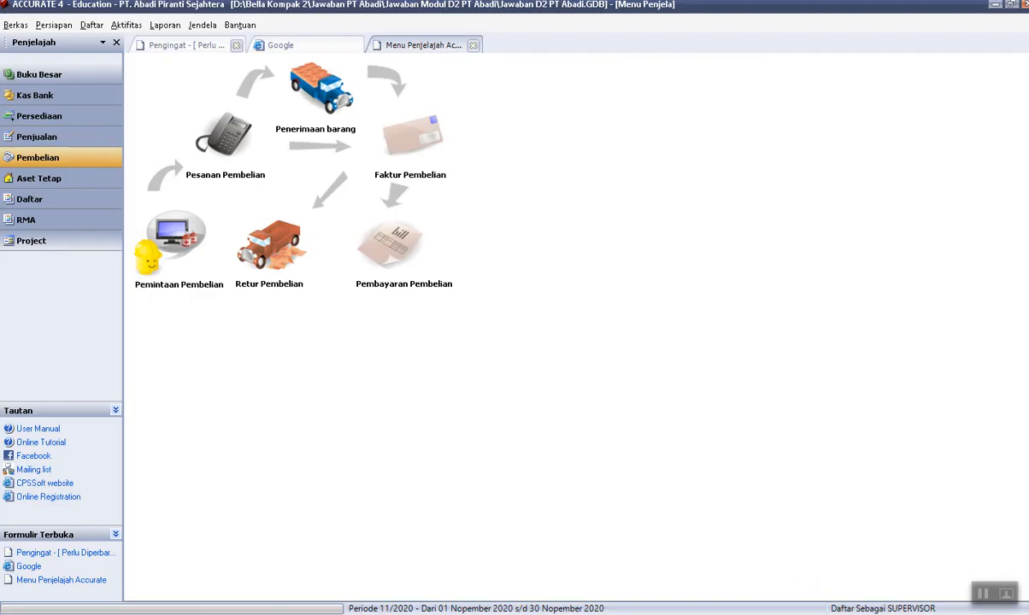
pyautogui.click(406, 257)
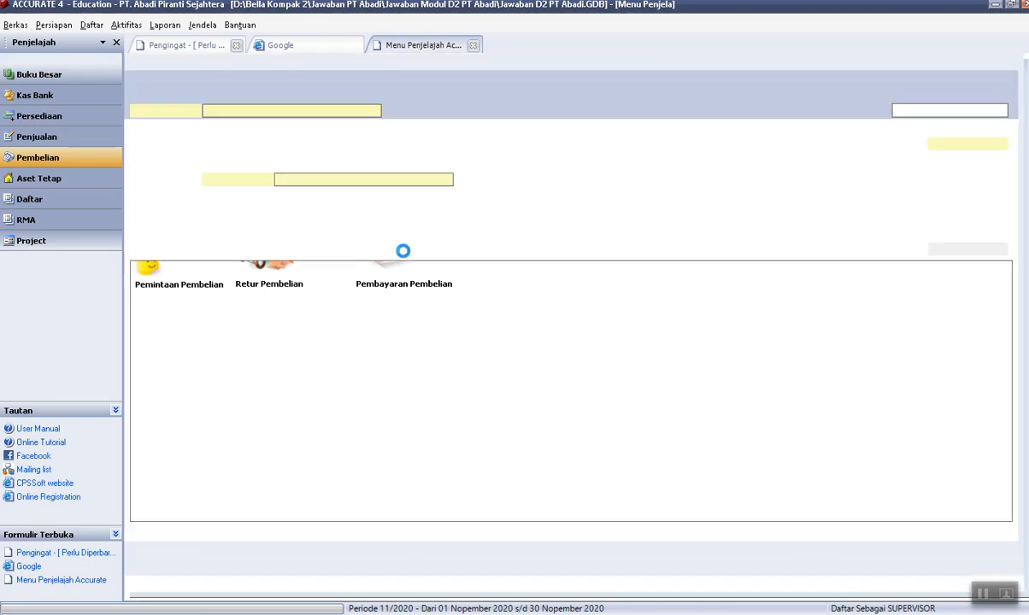
pyautogui.click(432, 47)
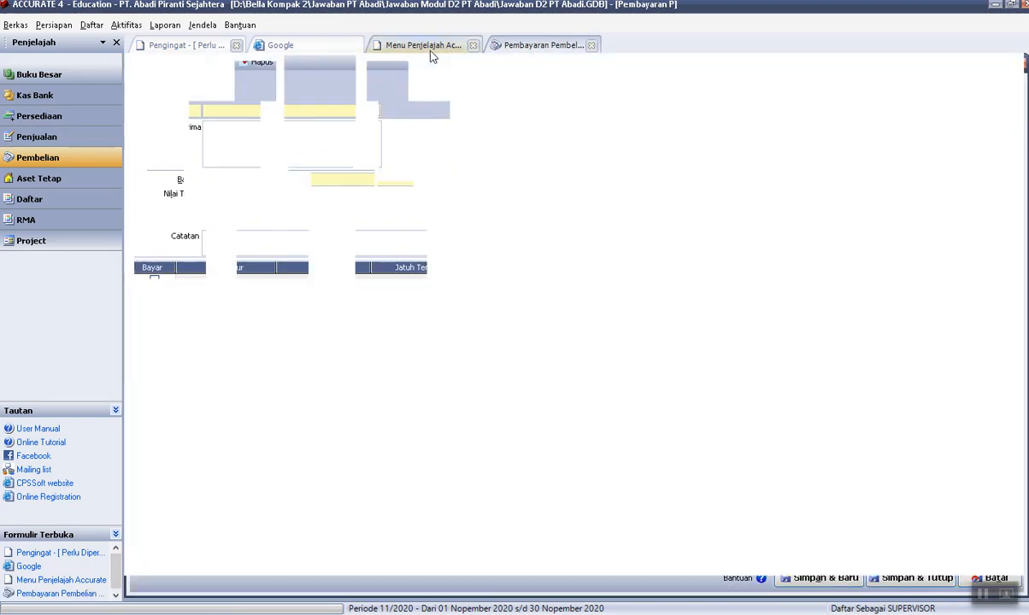
pyautogui.click(417, 146)
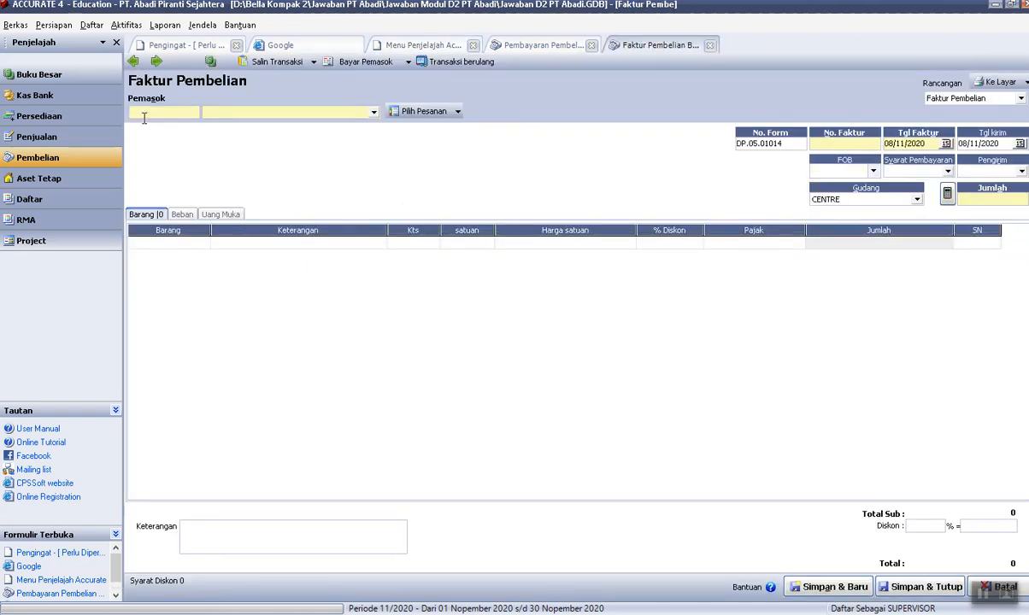
# Browse back through the recorded purchase invoices to the opening balance invoice of Eka Putra Celluler.
pyautogui.click(134, 62)
pyautogui.click(132, 65)
pyautogui.click(132, 65)
pyautogui.click(132, 65)
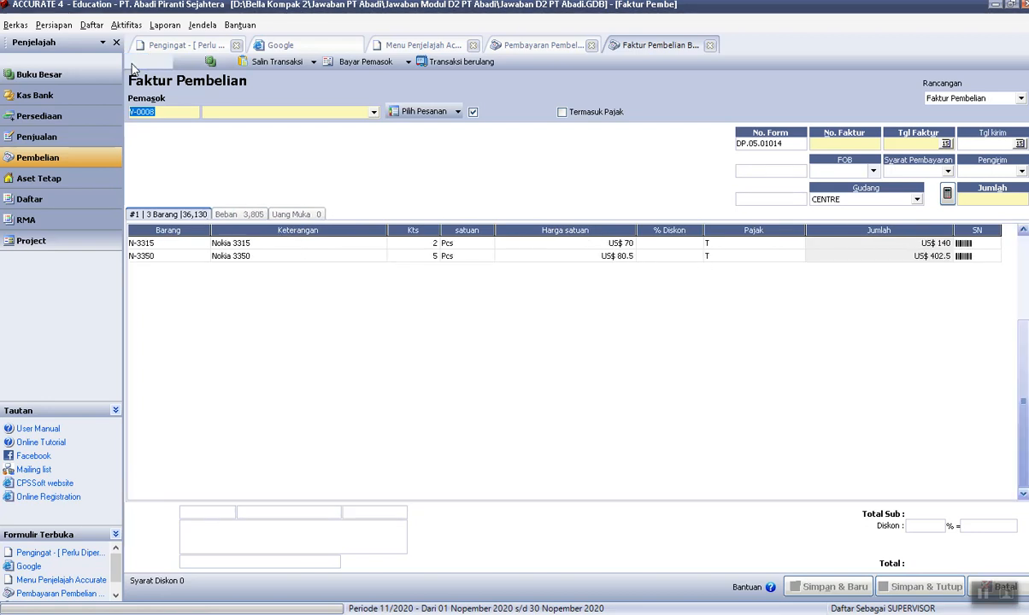
pyautogui.click(133, 63)
pyautogui.click(132, 62)
pyautogui.click(132, 63)
pyautogui.click(133, 63)
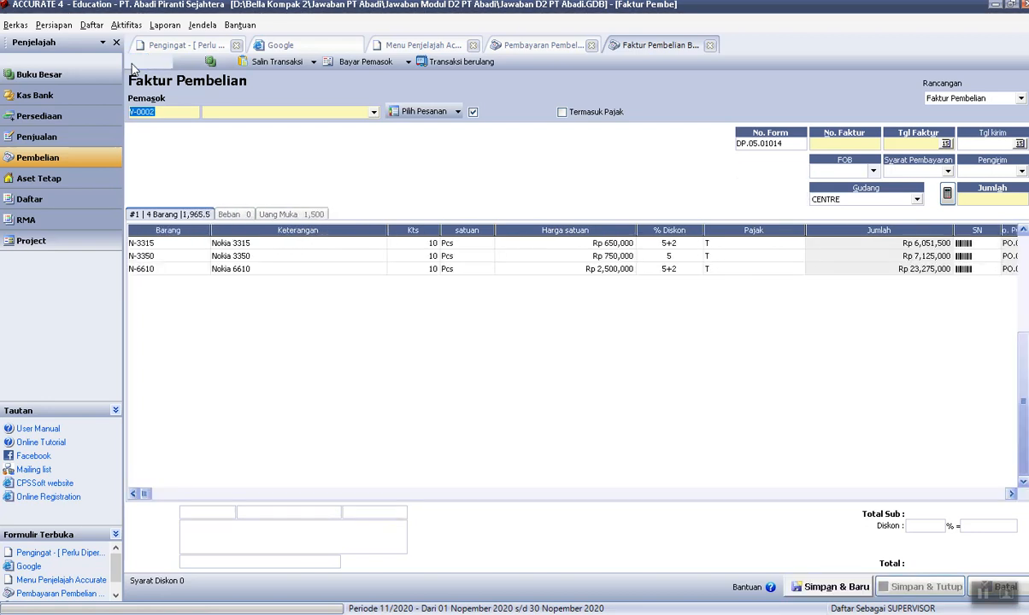
pyautogui.click(132, 63)
pyautogui.click(132, 62)
pyautogui.click(132, 62)
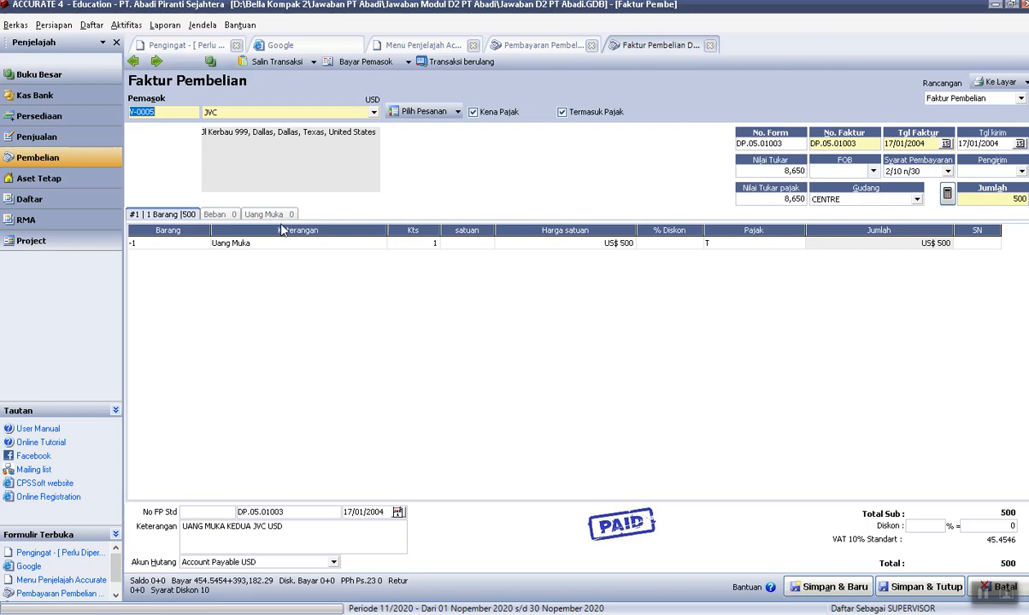
pyautogui.click(132, 61)
pyautogui.click(133, 60)
pyautogui.click(133, 60)
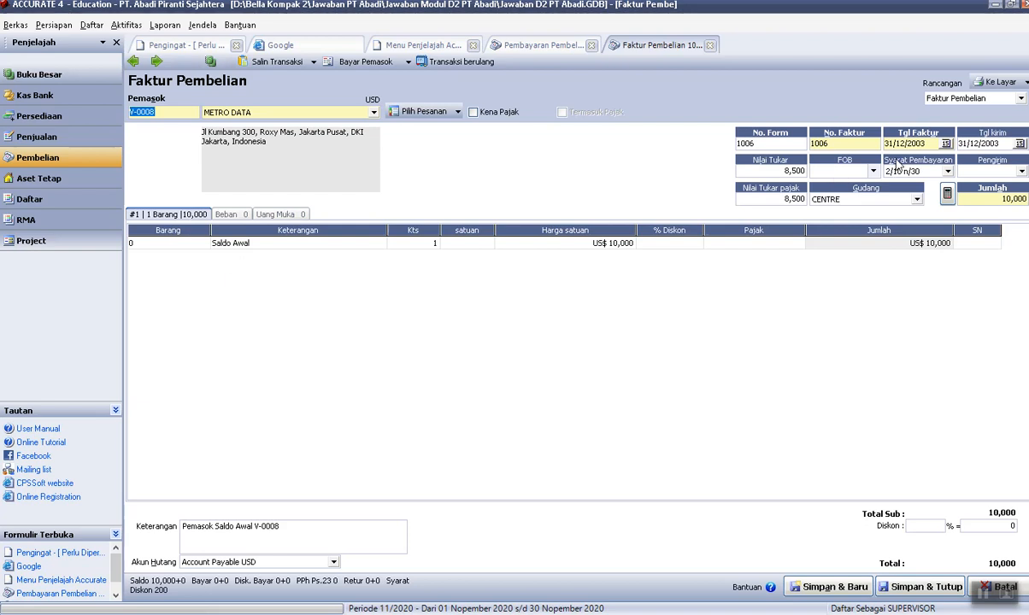
pyautogui.click(134, 62)
pyautogui.click(135, 62)
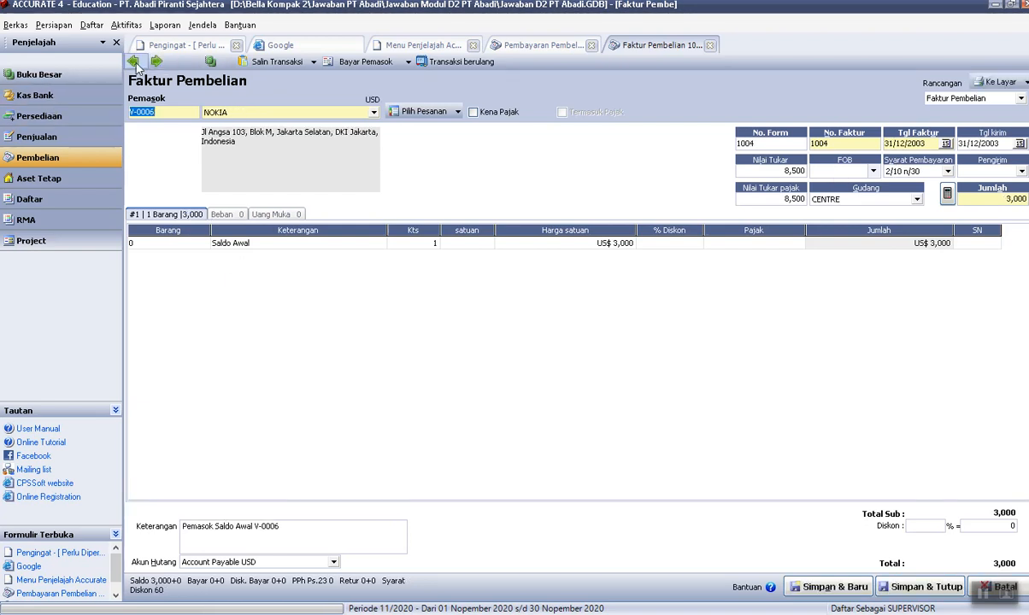
pyautogui.click(134, 63)
pyautogui.click(134, 62)
pyautogui.click(134, 62)
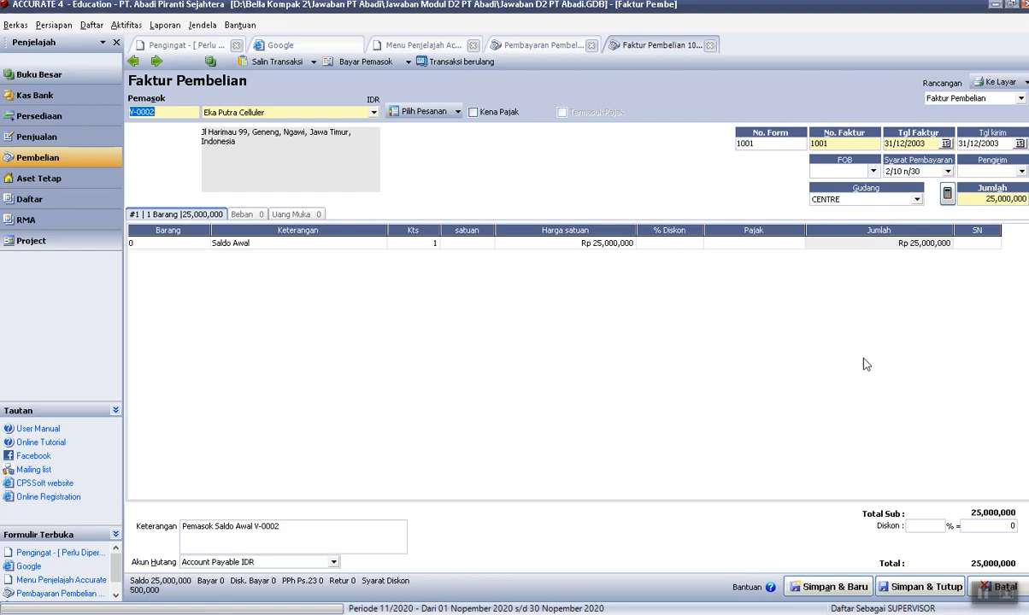
# Check invoices 1001 and 1002 to identify the opening balance invoice for Transaksi C.18, and return to the vendor payment form.
pyautogui.click(540, 44)
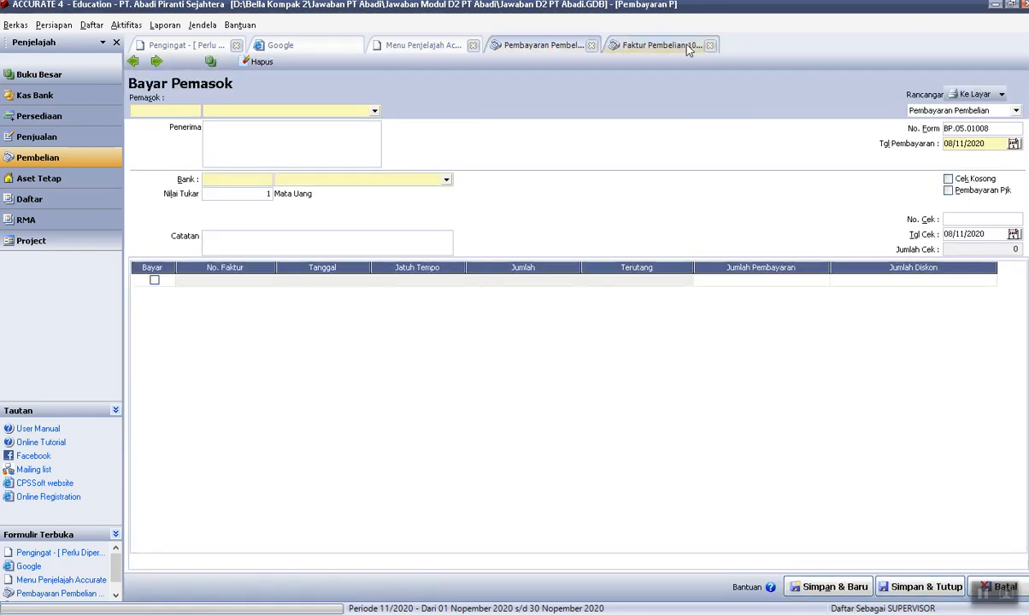
pyautogui.click(645, 45)
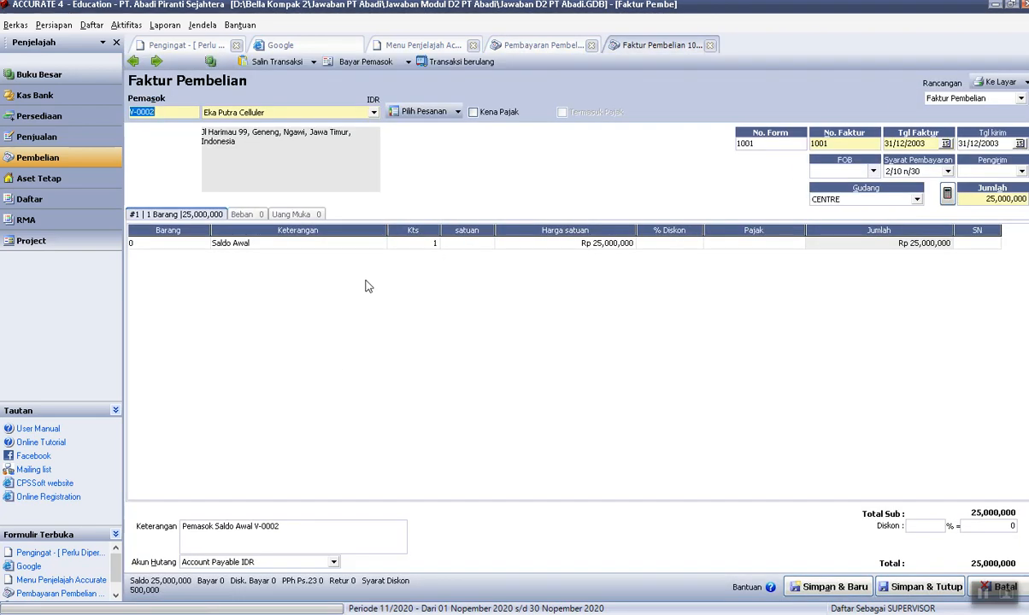
pyautogui.click(156, 62)
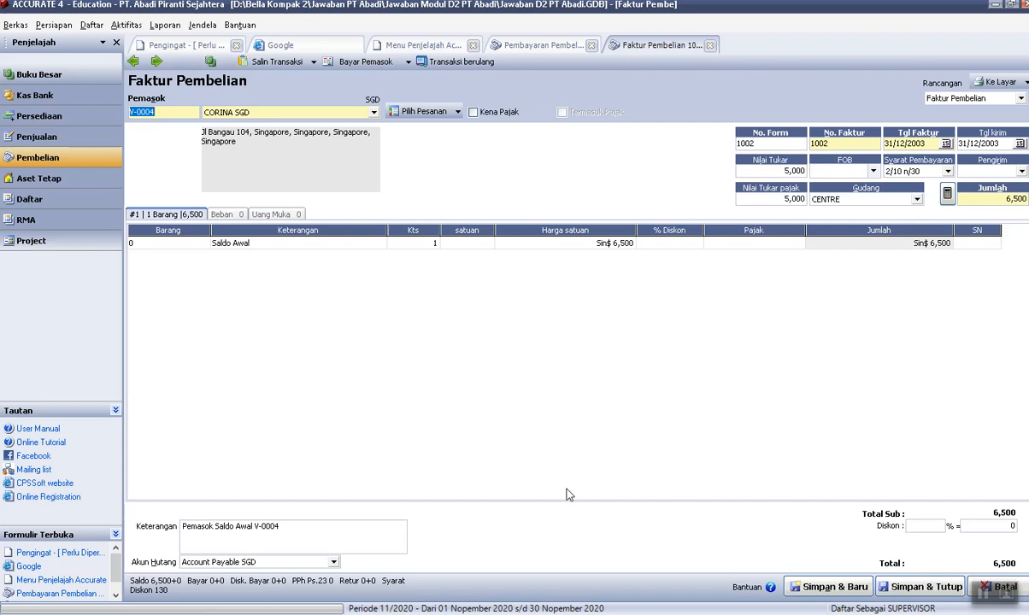
pyautogui.click(133, 62)
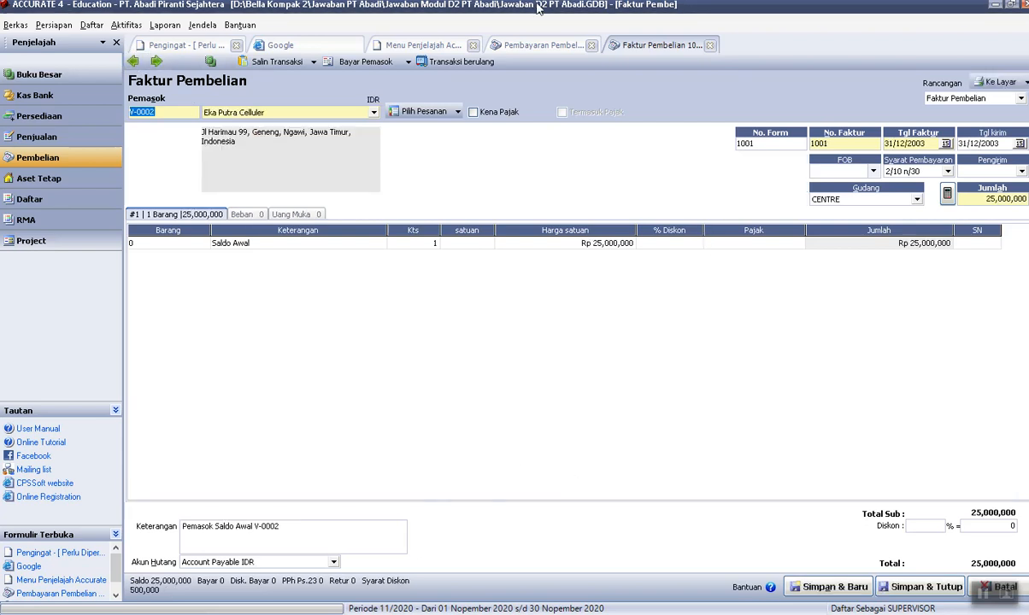
pyautogui.click(542, 45)
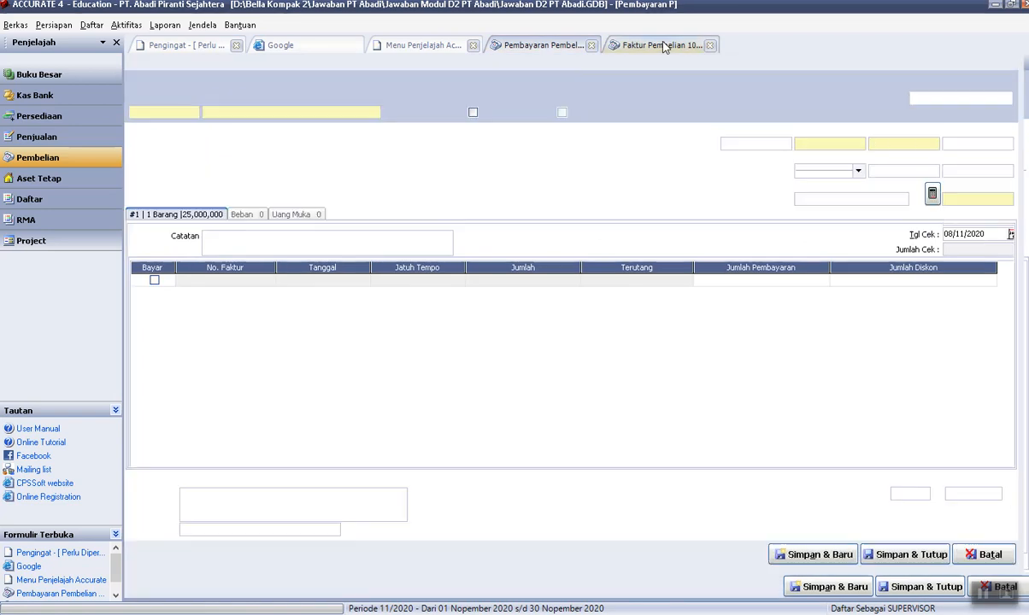
# Review Eka Putra Celluler's opening-balance purchase invoice, and set Eka Putra Celluler as the supplier in the payment form.
pyautogui.click(660, 45)
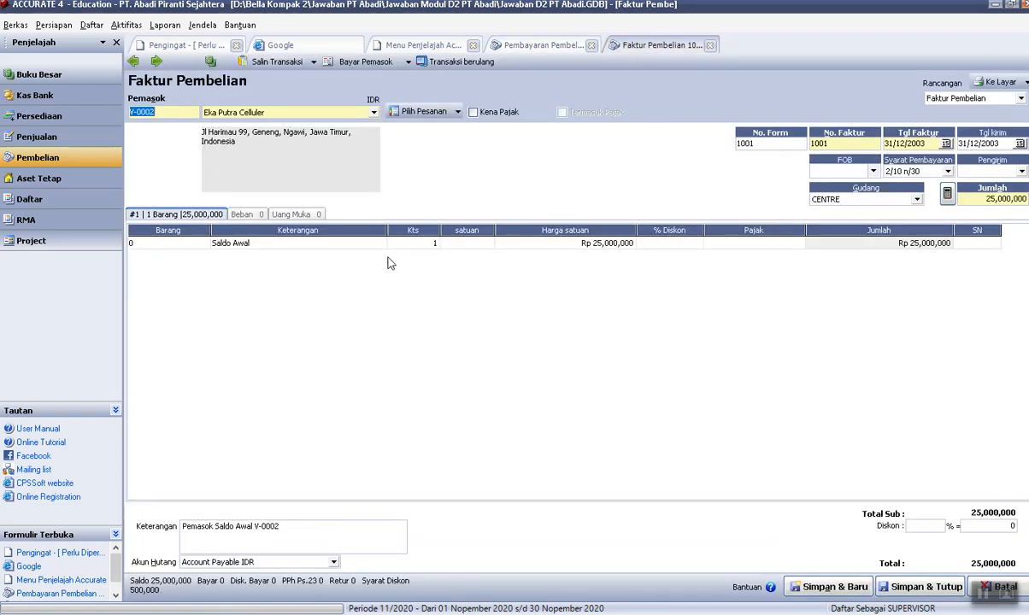
pyautogui.click(522, 44)
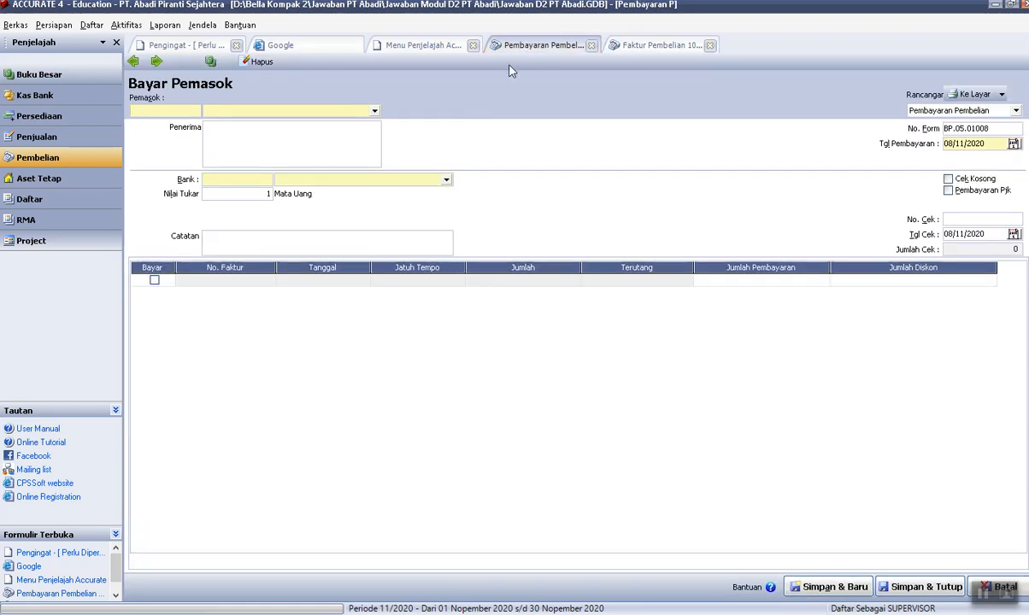
pyautogui.click(652, 45)
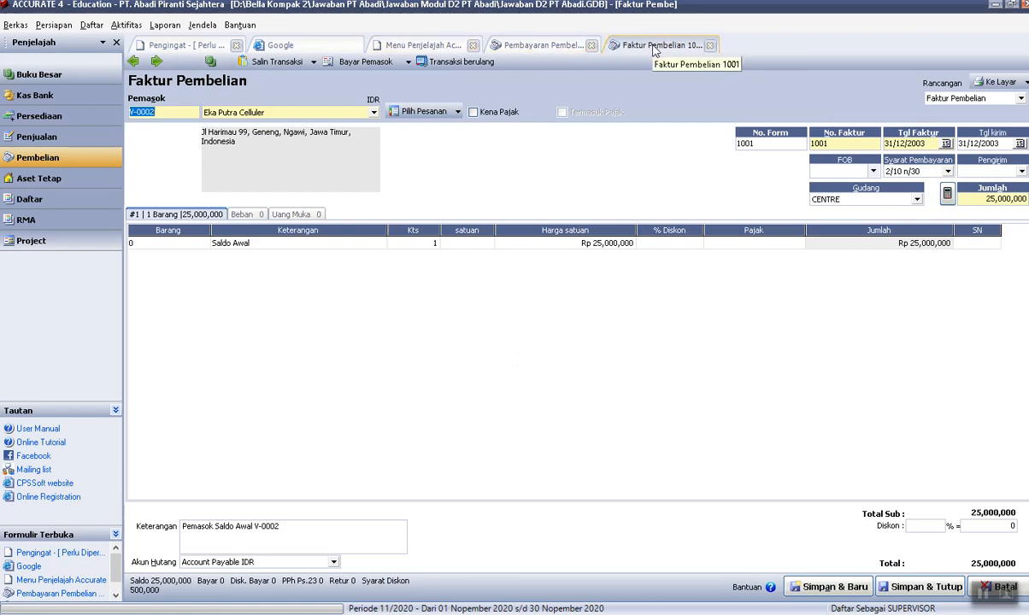
pyautogui.click(554, 47)
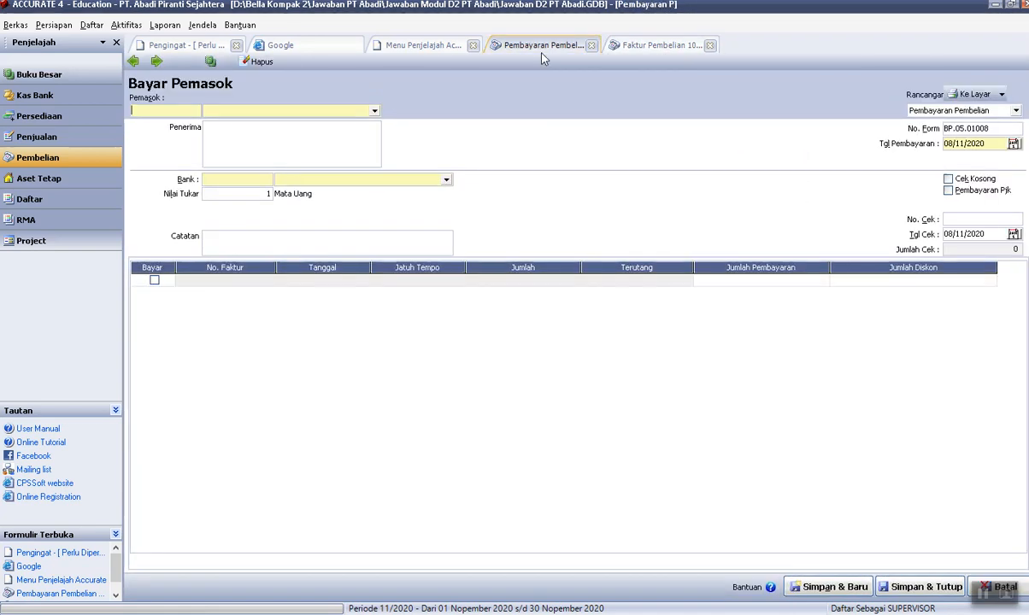
pyautogui.click(354, 110)
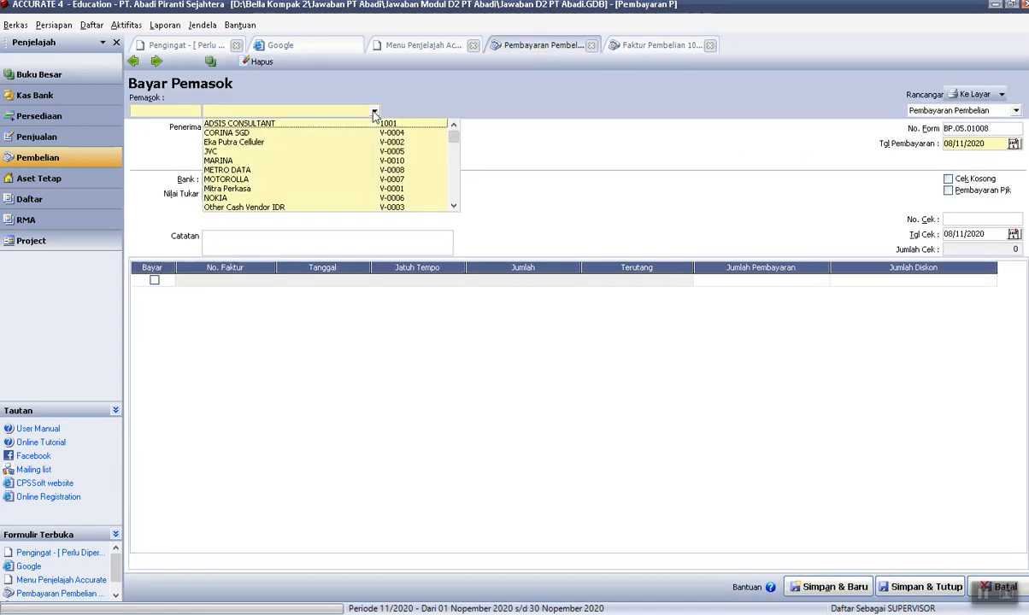
pyautogui.click(259, 140)
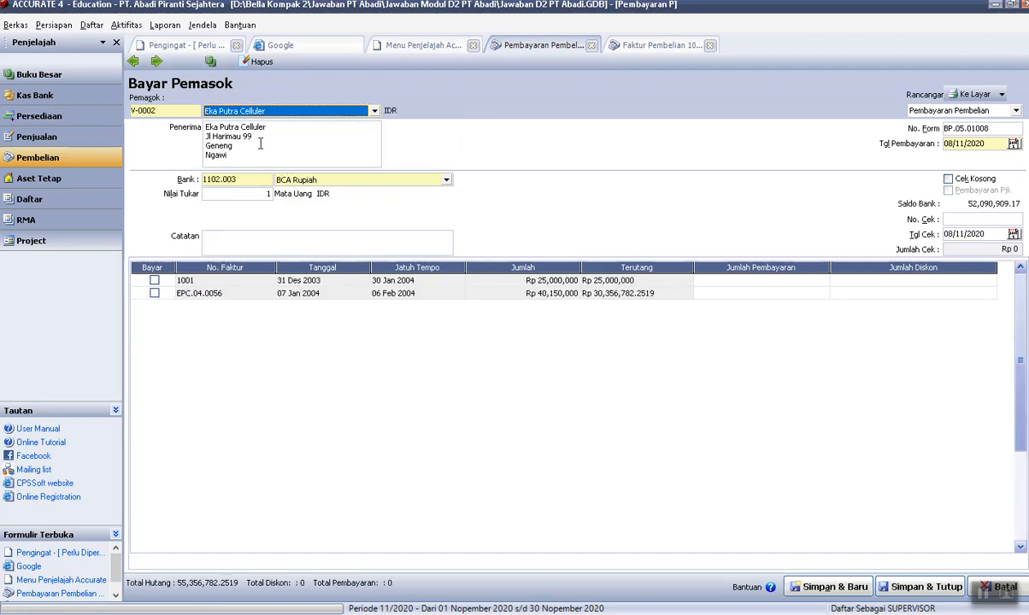
# Look up the transaction C.18 date in the Word module and set the supplier payment date to 04/01/2004.
pyautogui.press('Tab')
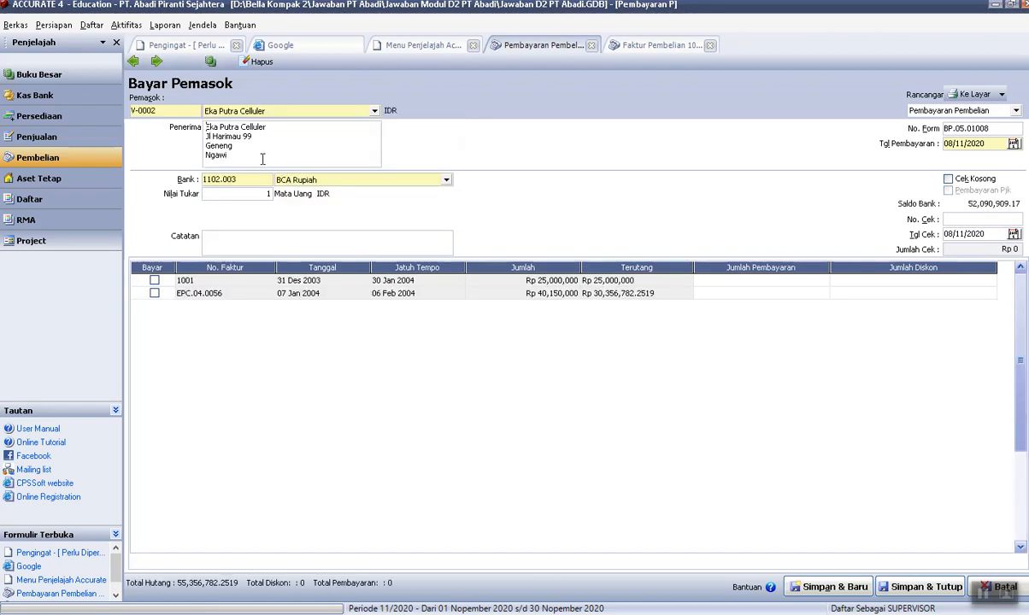
pyautogui.press('Tab')
pyautogui.press('Tab')
pyautogui.click(450, 612)
pyautogui.scroll(4, 451, 584)
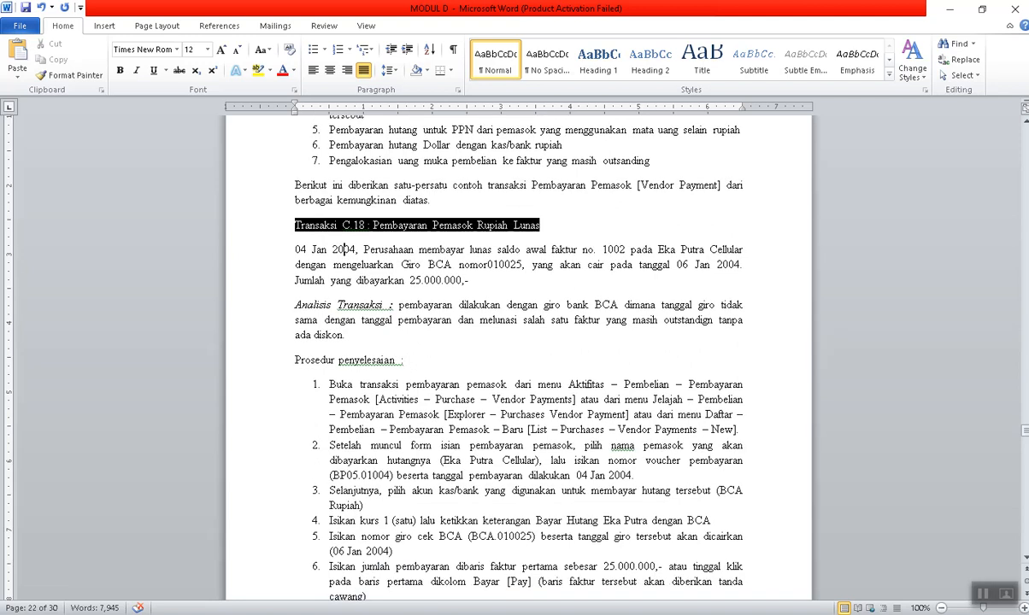
pyautogui.click(581, 613)
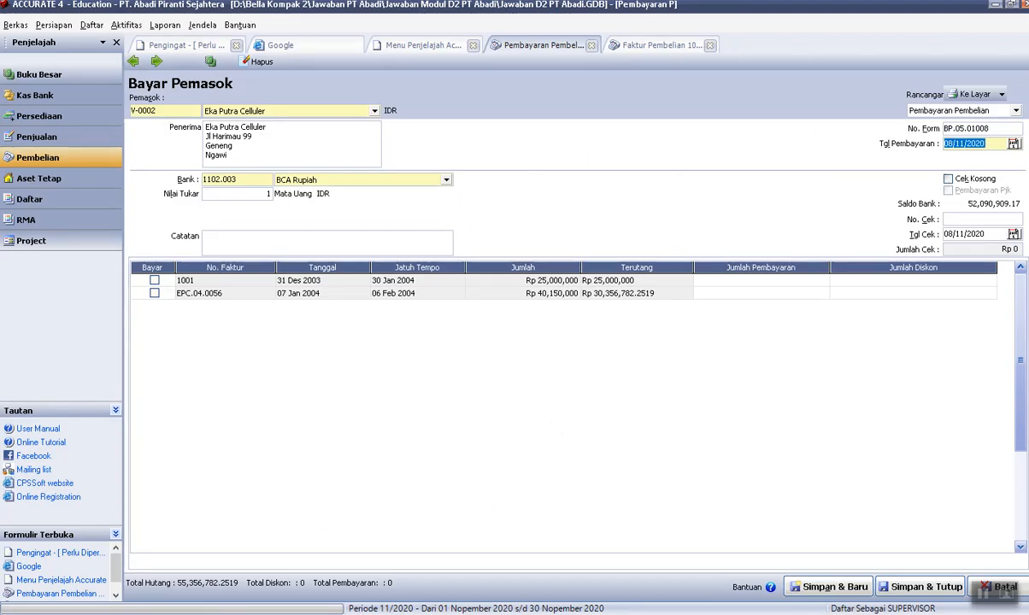
pyautogui.write('04/01/04')
pyautogui.press('Tab')
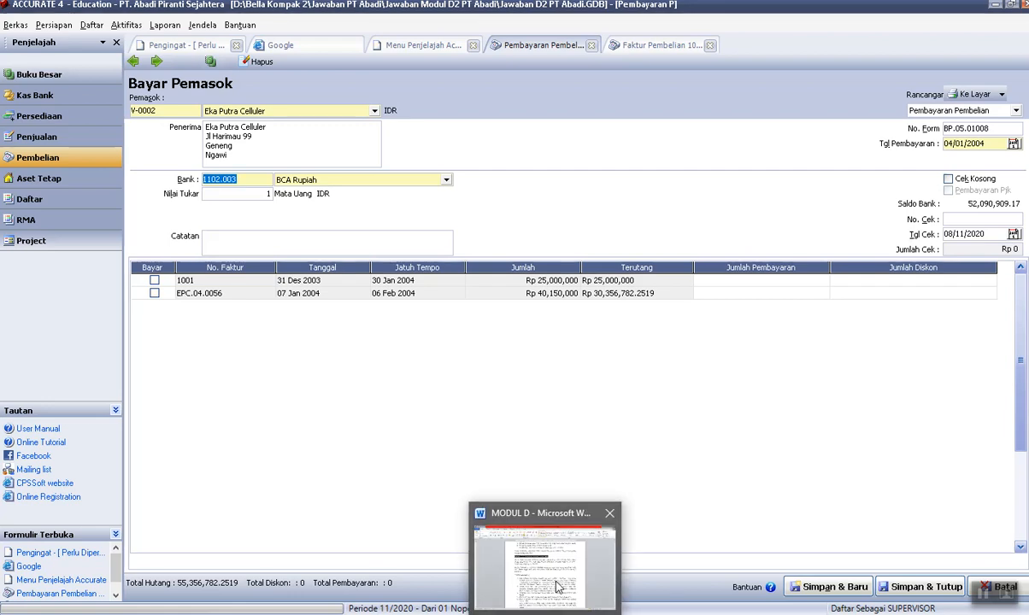
# Check the payment method for transaction C.18 in Word and choose BCA Rupiah as the paying bank.
pyautogui.click(539, 568)
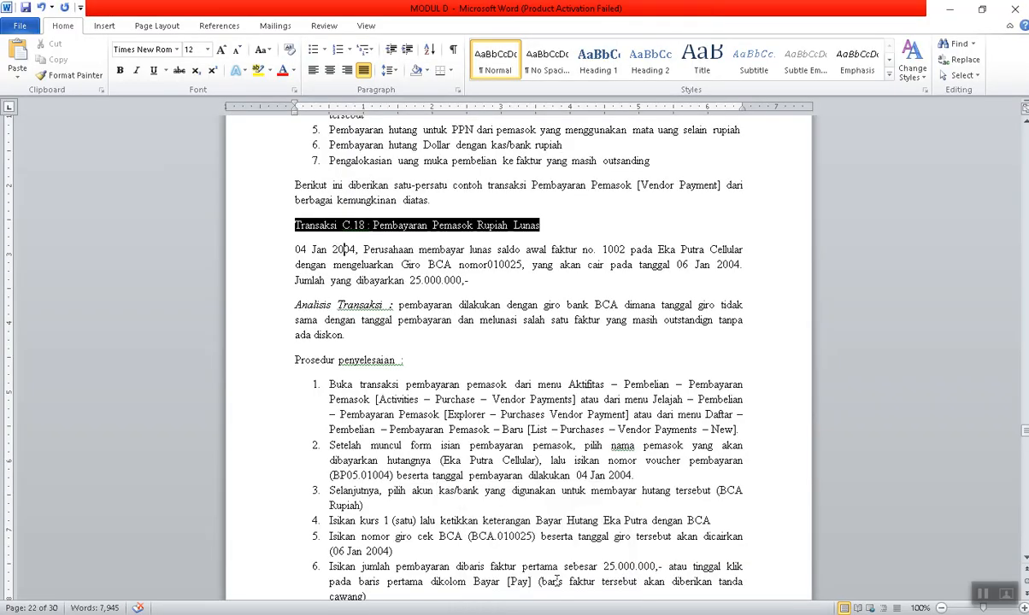
pyautogui.hotkey('alt', 'Tab')
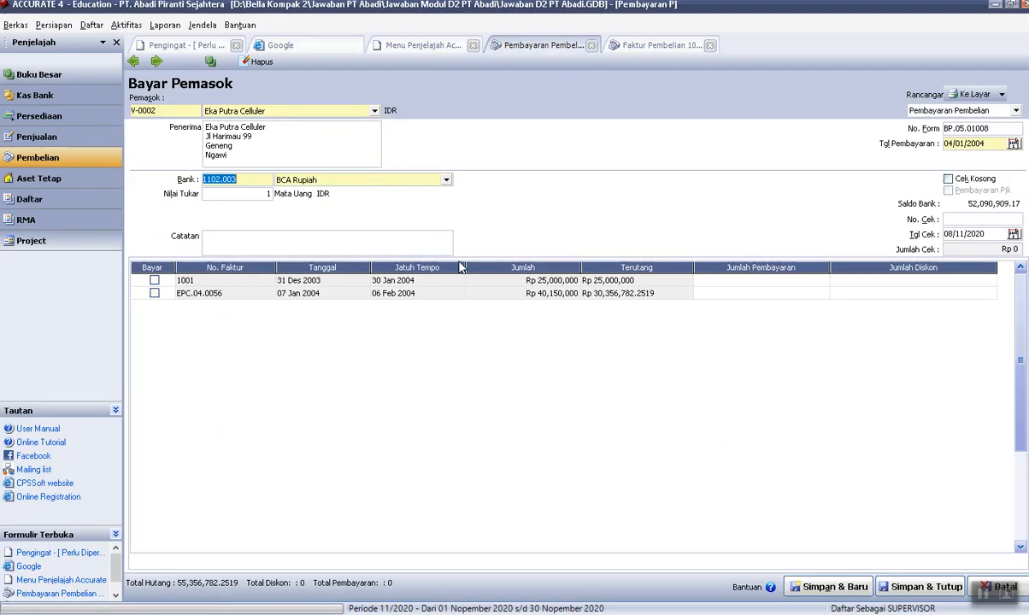
pyautogui.click(446, 179)
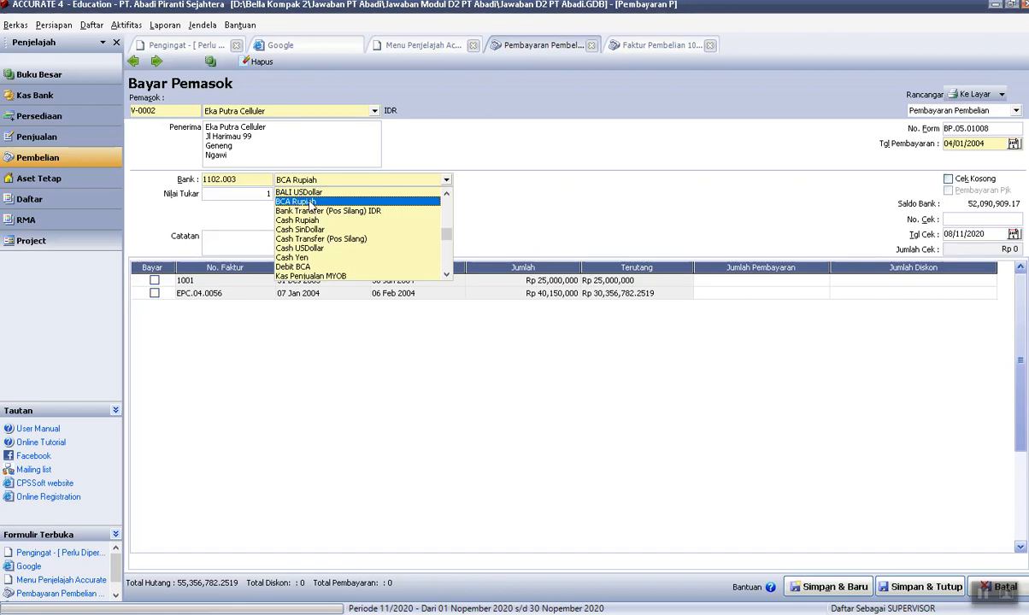
pyautogui.click(312, 201)
pyautogui.press('Tab')
# Enter the note "Pelunasan faktur saldo awal" on the supplier payment.
pyautogui.click(303, 233)
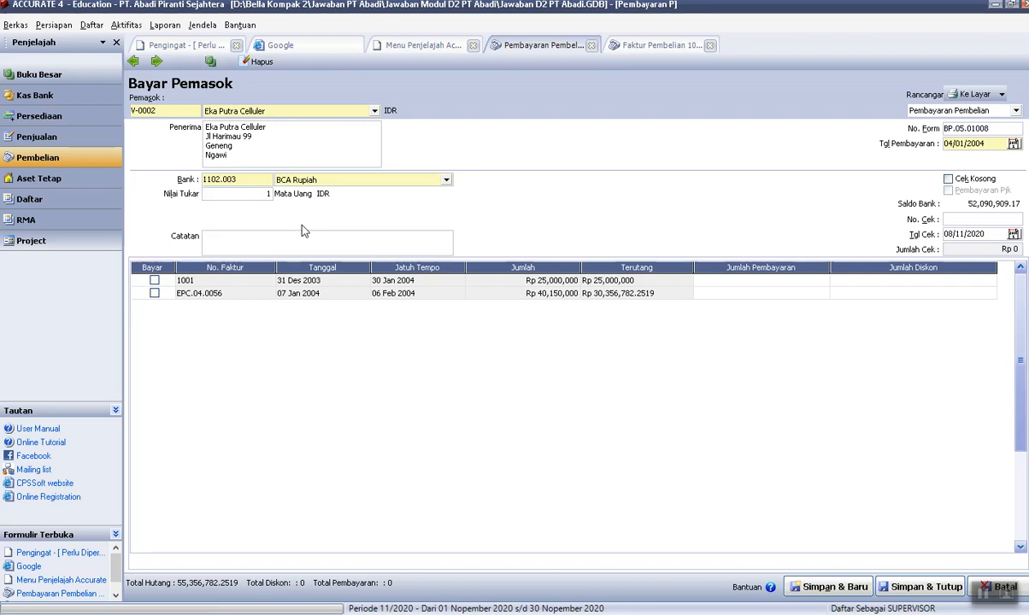
pyautogui.write('Pelunasan faktur saldo awal')
pyautogui.press('Tab')
pyautogui.press('Tab')
# Copy the giro number from transaction C.18 in Word, adding a space before it there, and paste it as the payment's cheque number.
pyautogui.hotkey('alt', 'Tab')
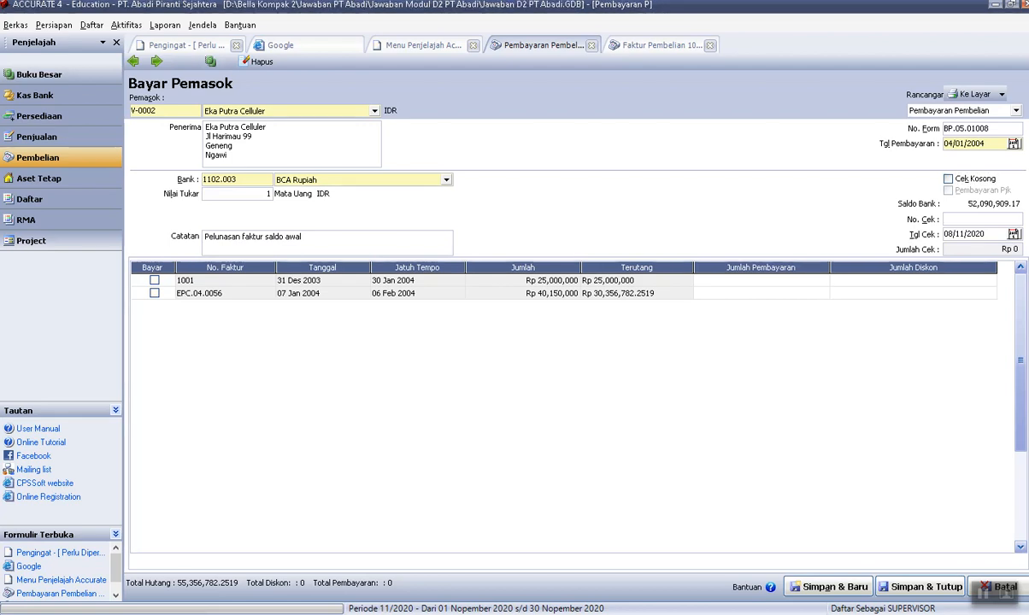
pyautogui.moveTo(523, 265); pyautogui.dragTo(491, 272)
pyautogui.hotkey('ctrl', 'c')
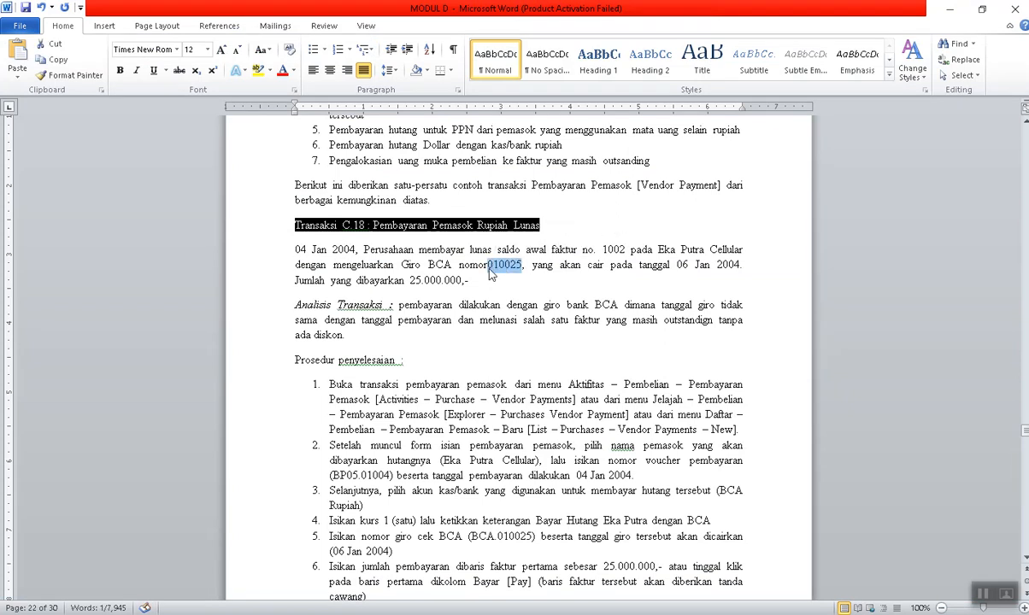
pyautogui.click(490, 267)
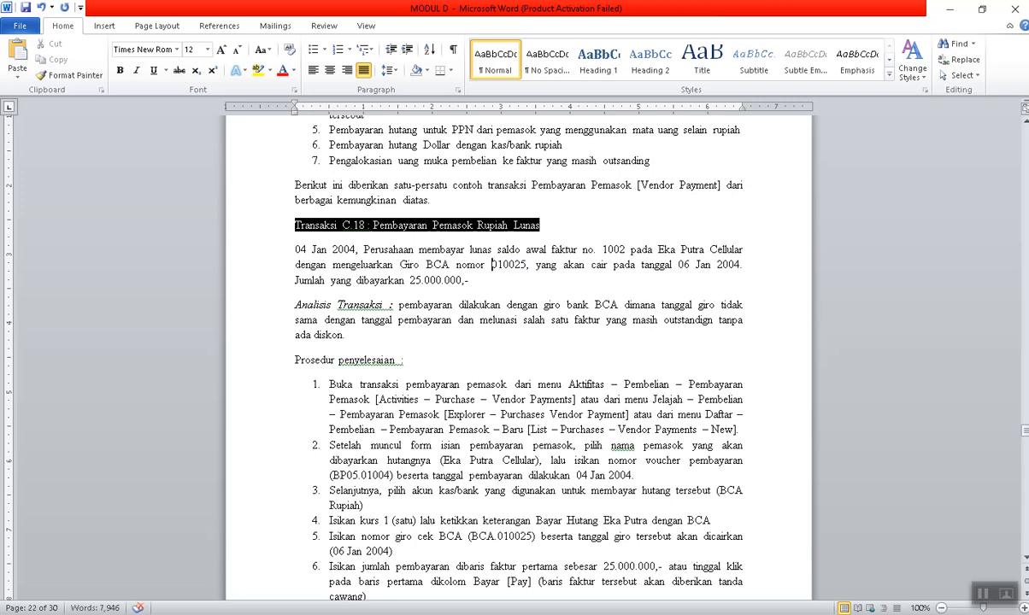
pyautogui.hotkey('alt', 'Tab')
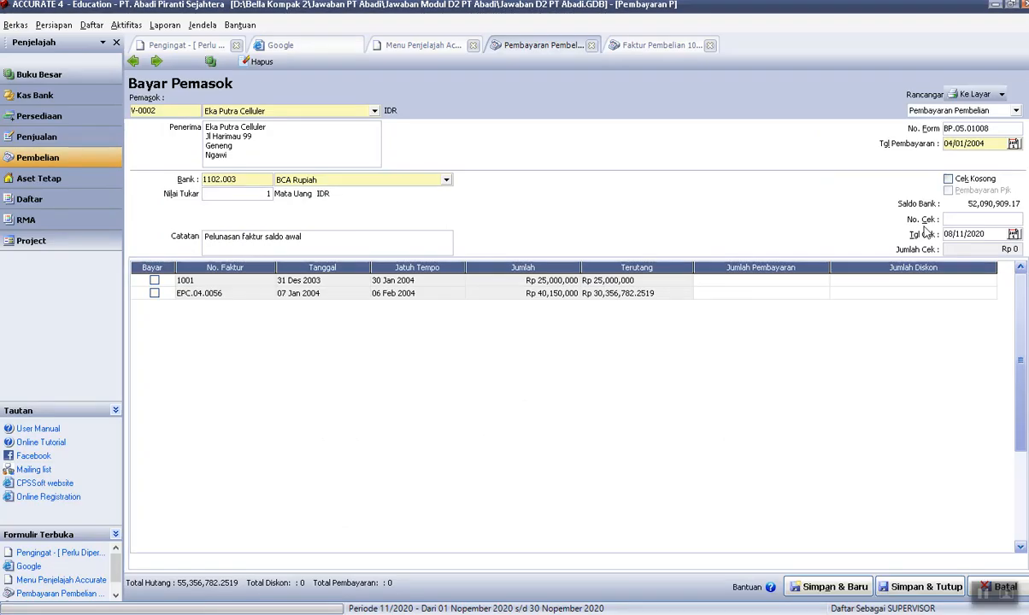
pyautogui.hotkey('ctrl', 'v')
pyautogui.hotkey('alt', 'Tab')
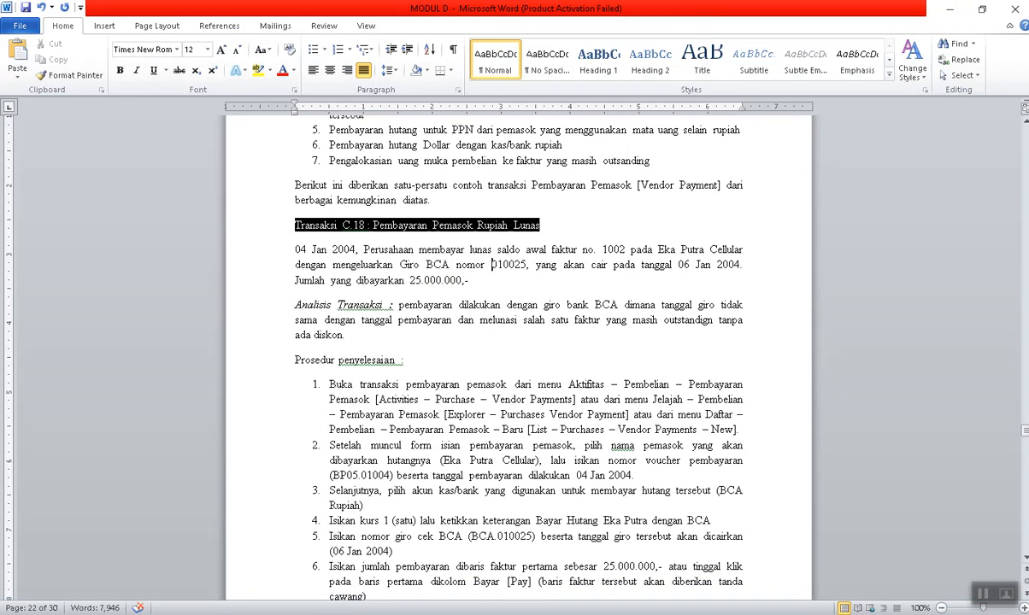
pyautogui.hotkey('alt', 'Tab')
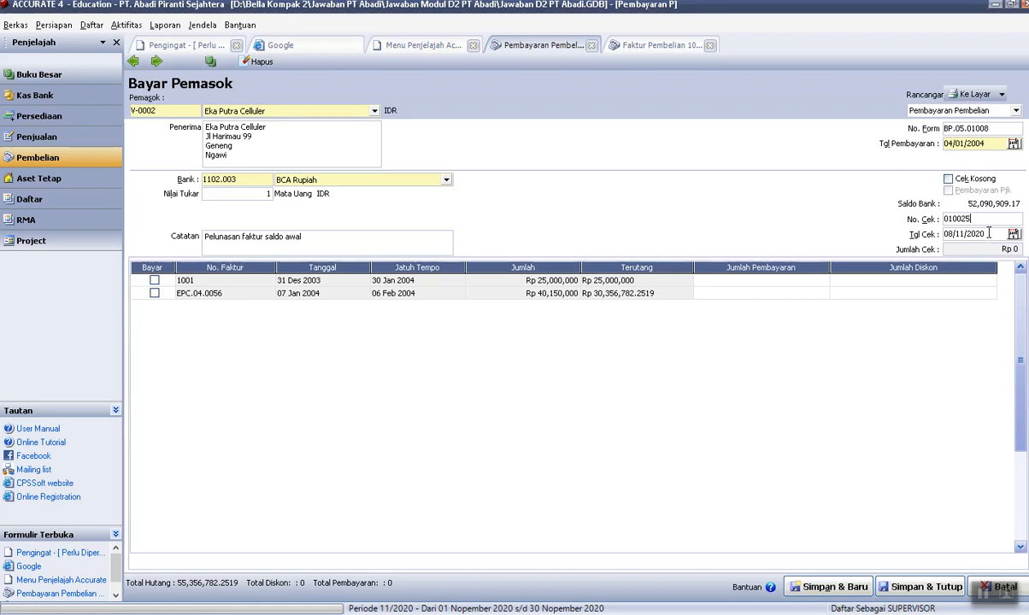
# Mark the opening-balance invoice dated 31 Des 2003 for payment.
pyautogui.press('Tab')
pyautogui.click(987, 249)
pyautogui.press('Tab')
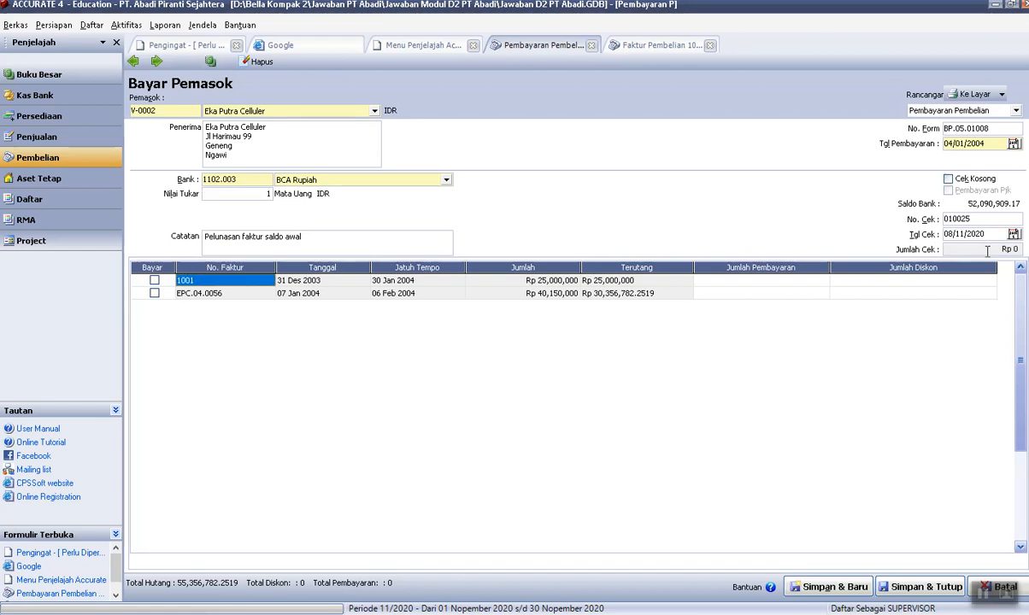
pyautogui.click(154, 282)
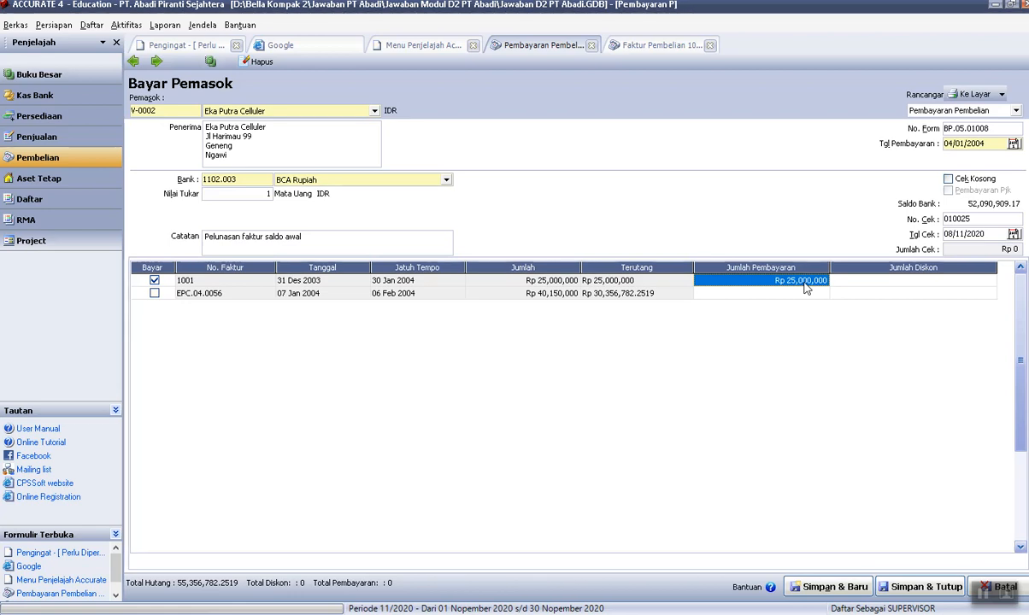
# Try a partial payment amount of Rp 2,000,000 on the opening-balance invoice.
pyautogui.write('2,000,000')
pyautogui.press('Tab')
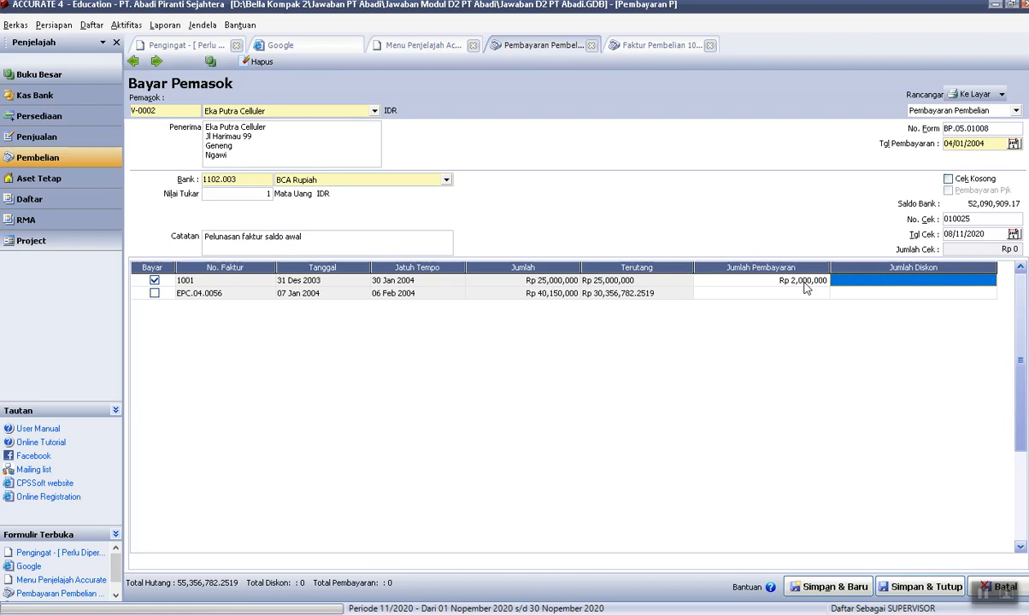
pyautogui.click(803, 284)
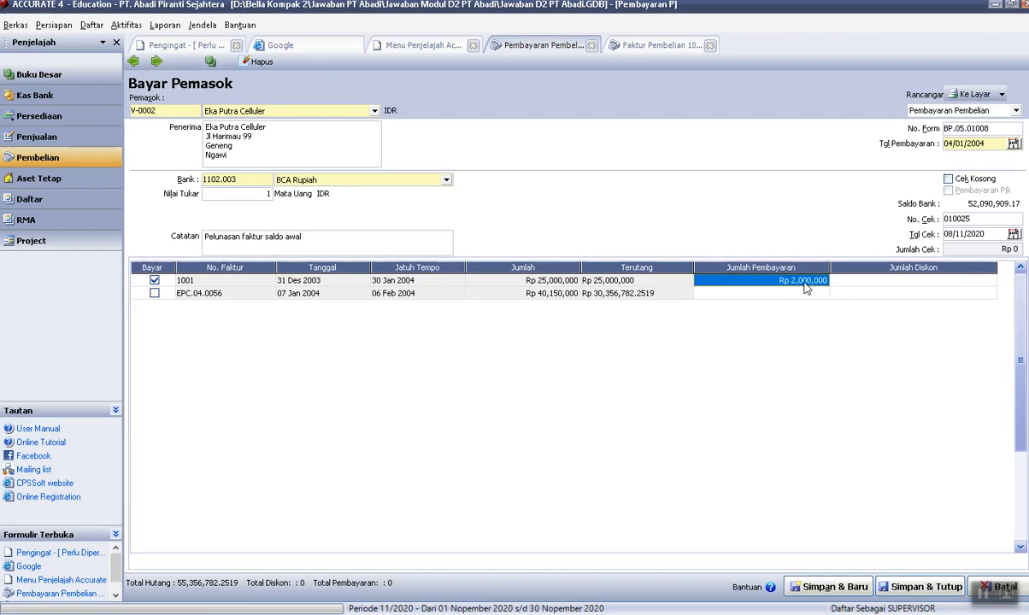
# Unmark and re-mark the opening-balance invoice to pay the full Rp 25,000,000, and save the payment while starting a new one.
pyautogui.click(154, 281)
pyautogui.click(154, 281)
pyautogui.press('Tab')
pyautogui.press('Tab')
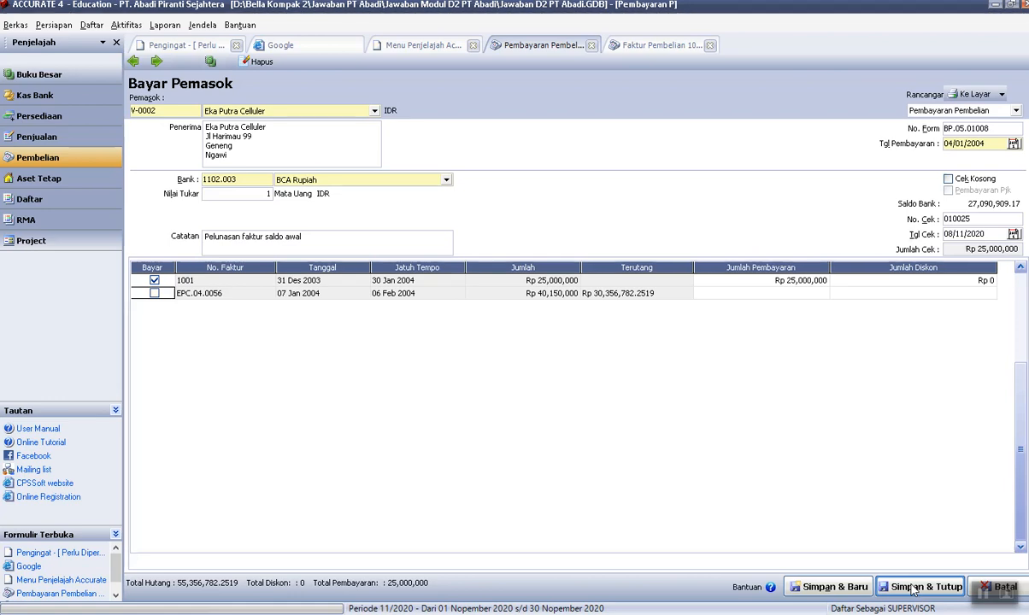
pyautogui.click(825, 588)
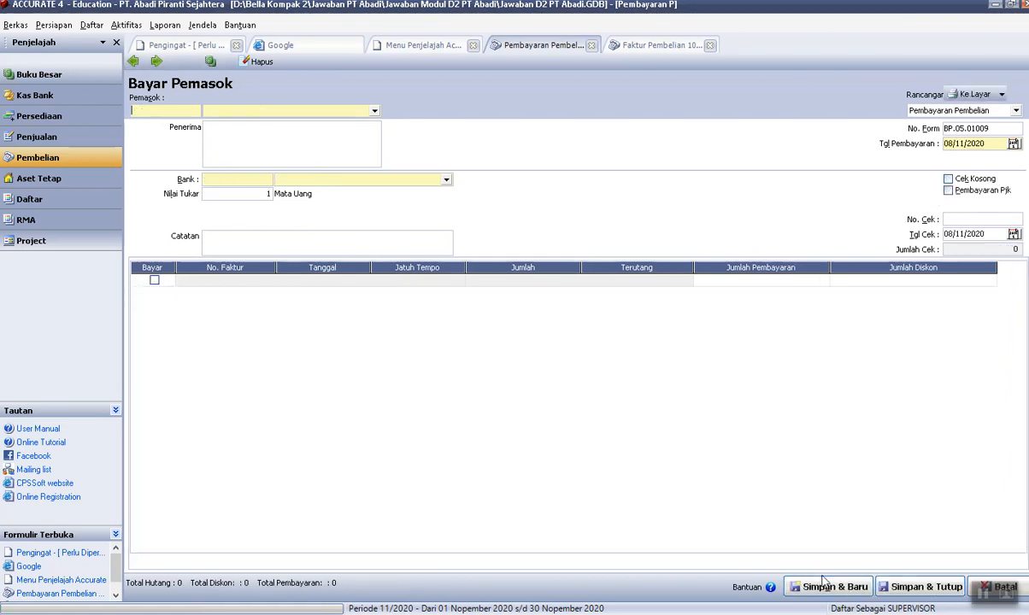
# Reload Eka Putra Celluler's opening-balance purchase invoice to check its payment status.
pyautogui.click(665, 49)
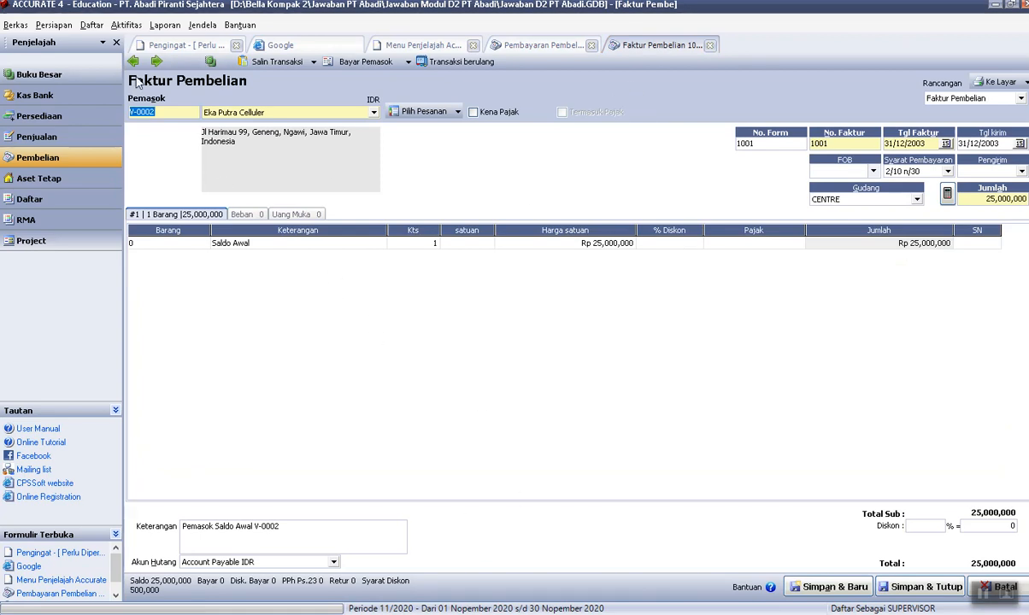
pyautogui.click(156, 64)
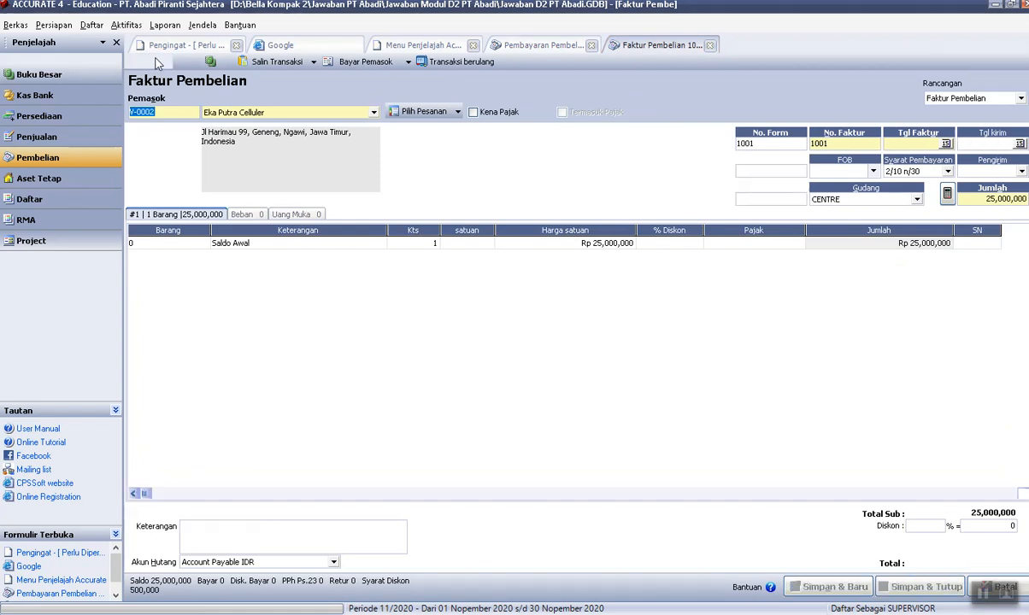
pyautogui.click(133, 62)
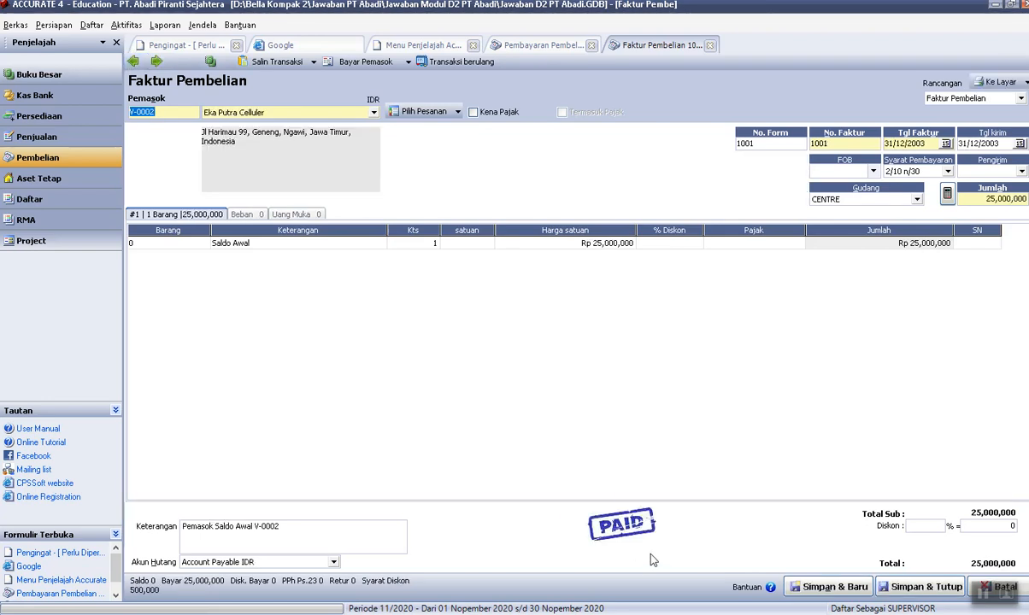
# Open the general ledger history and show only Pembayaran Pembelian entries with the date filter turned off.
pyautogui.click(91, 26)
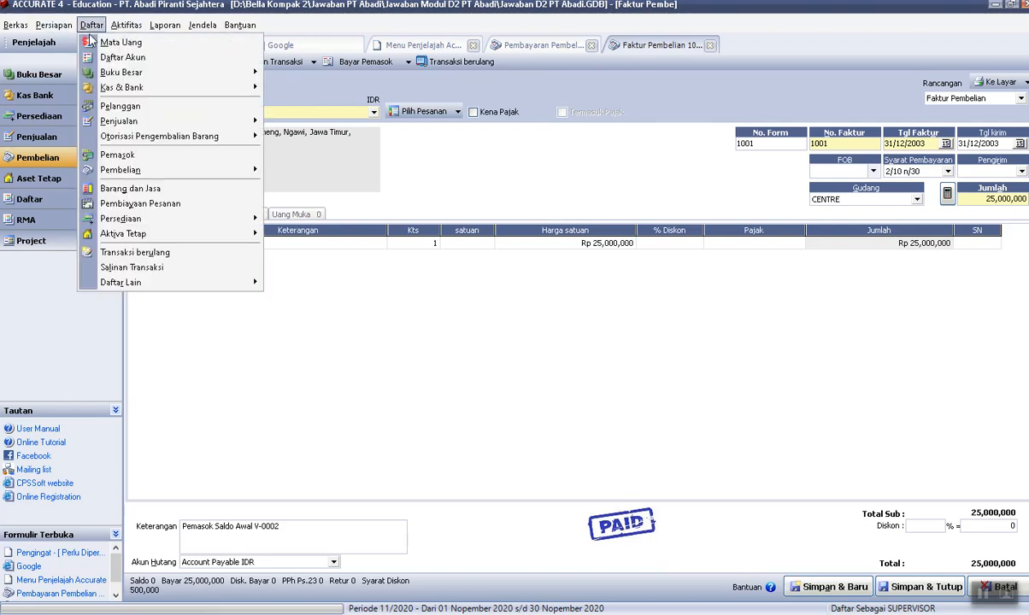
pyautogui.moveTo(115, 74)
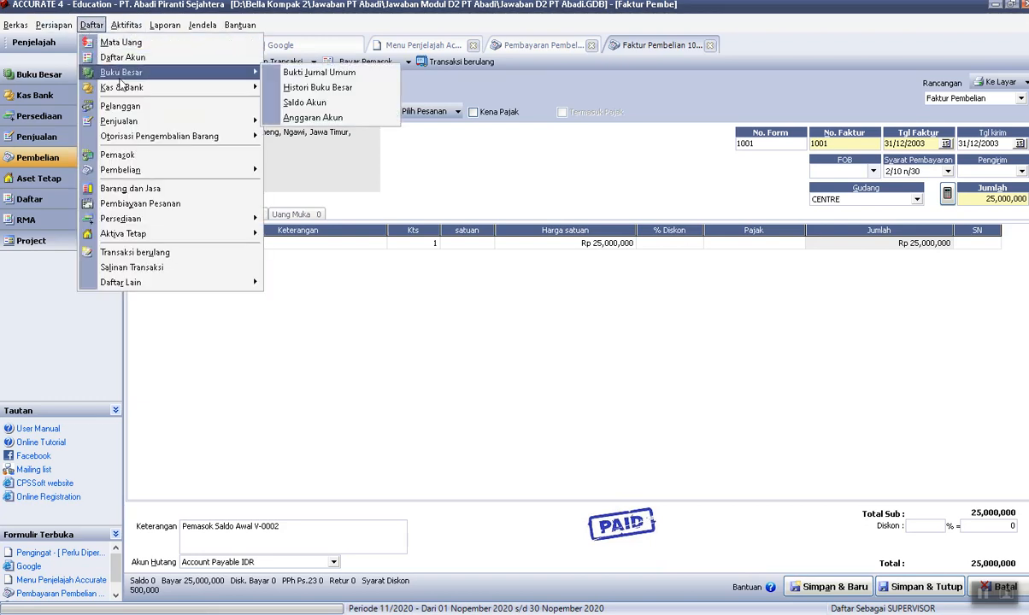
pyautogui.click(325, 89)
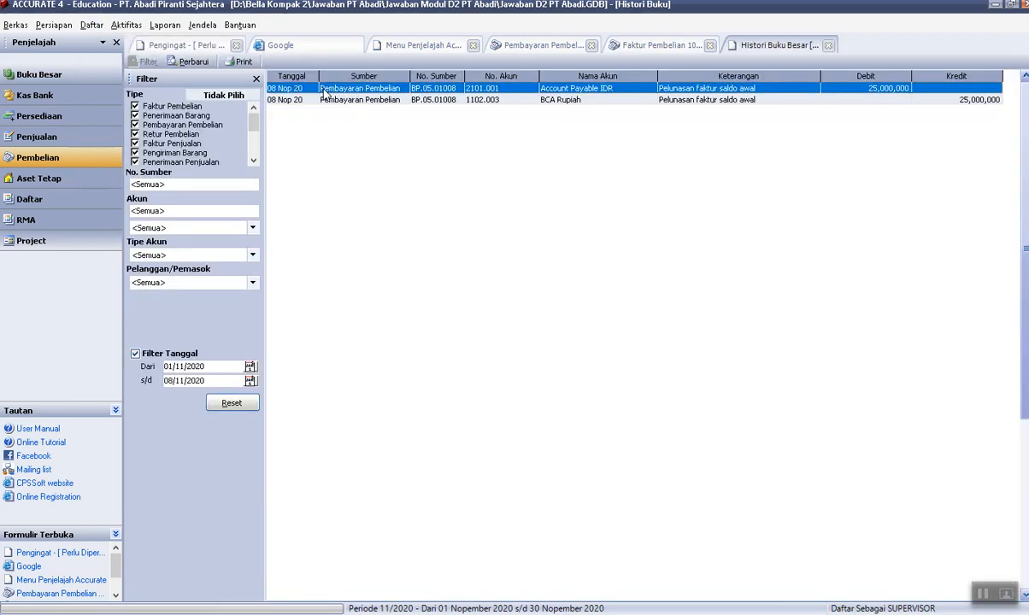
pyautogui.click(201, 96)
pyautogui.click(200, 126)
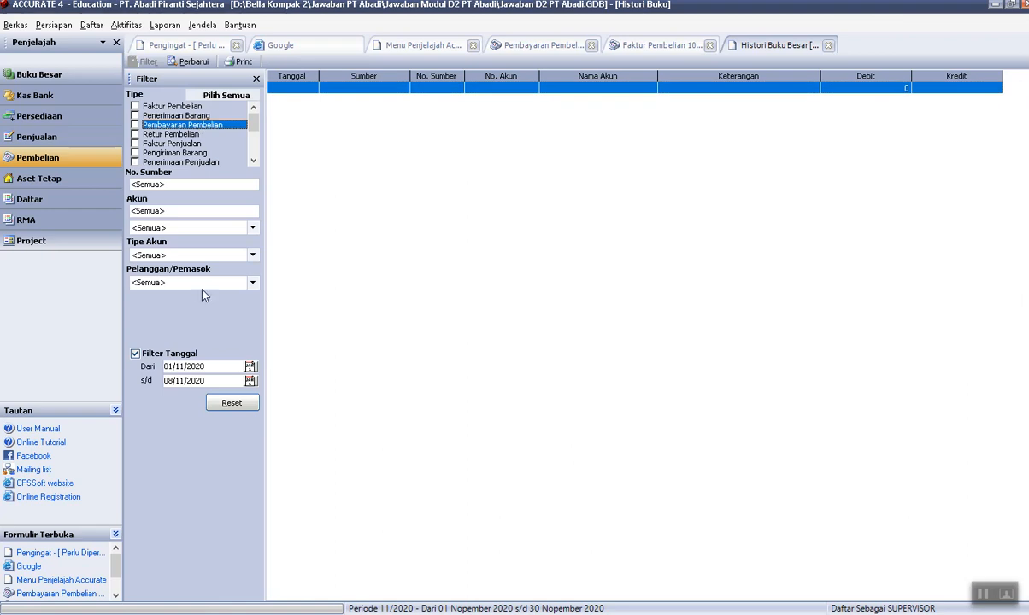
pyautogui.click(135, 125)
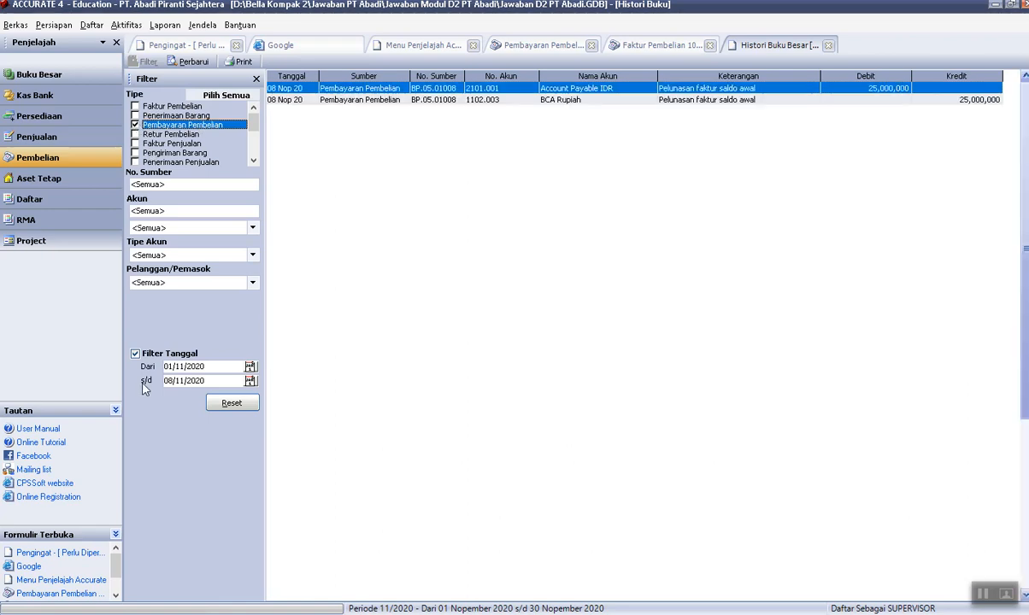
pyautogui.click(135, 354)
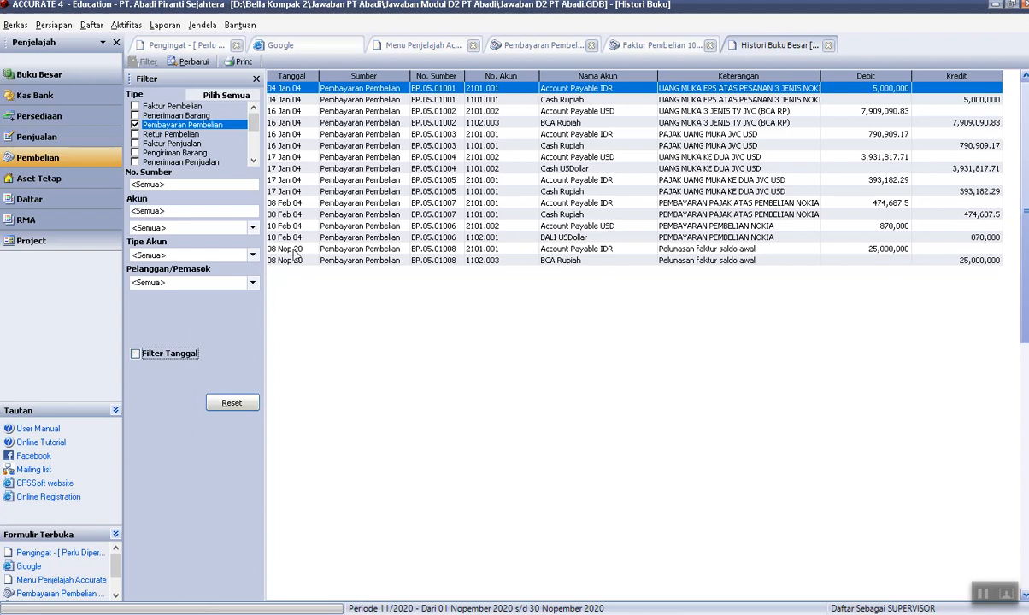
# Filter the ledger history to dates from 01/01/2004 to 31/01/2004.
pyautogui.click(135, 354)
pyautogui.press('Tab')
pyautogui.write('01/01/04')
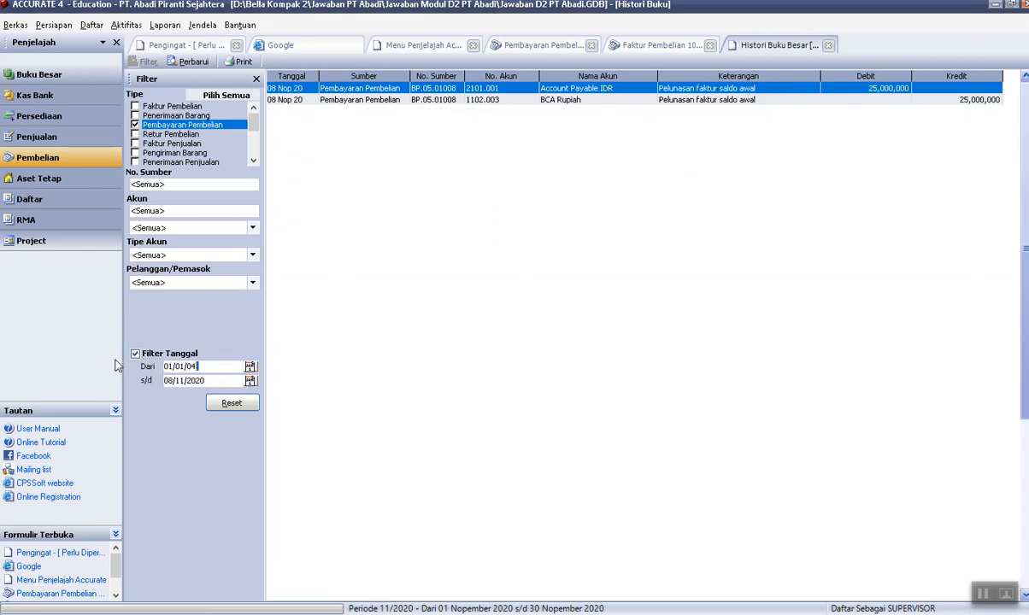
pyautogui.press('Tab')
pyautogui.write('3104')
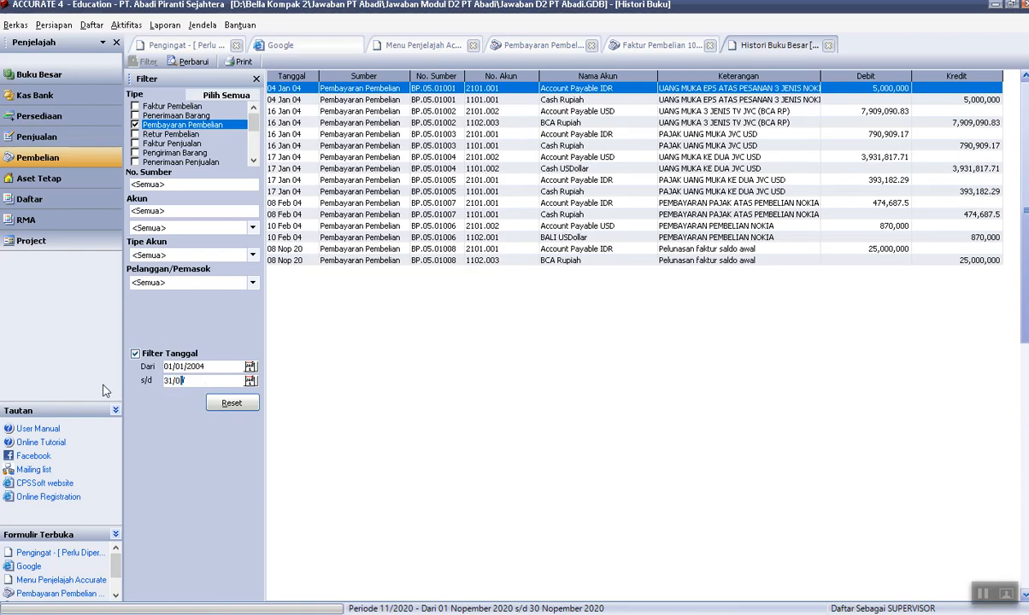
pyautogui.write('10')
pyautogui.click(446, 407)
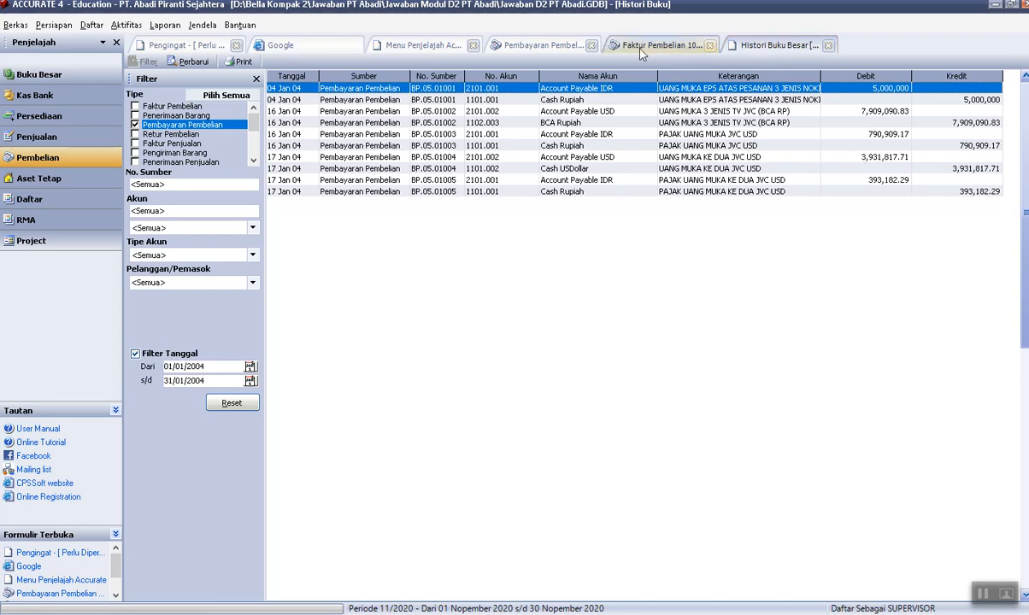
# Check the supplier payment form, and show the ledger history again with the date filter turned off.
pyautogui.click(551, 50)
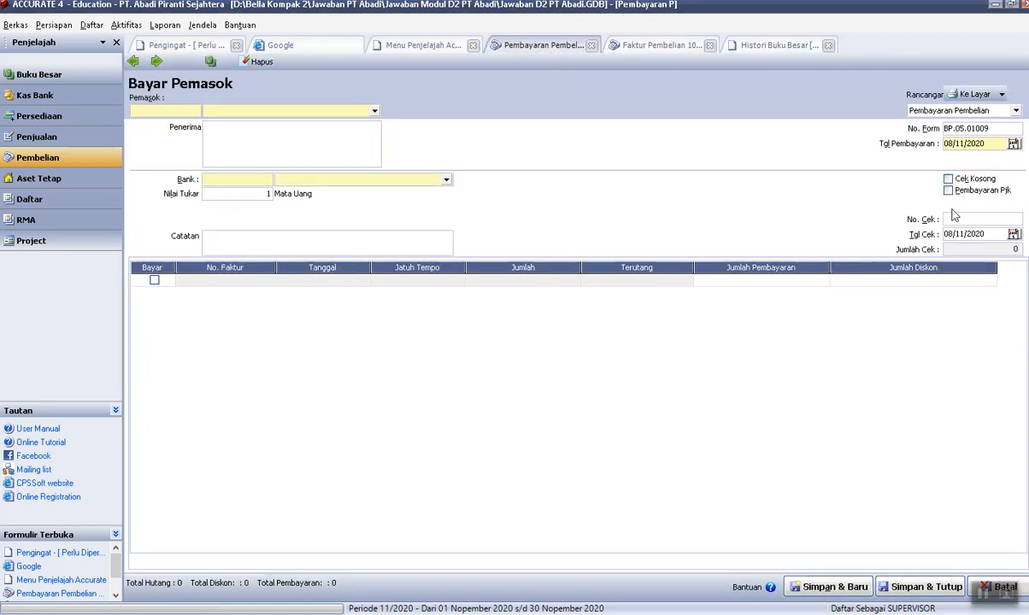
pyautogui.click(764, 44)
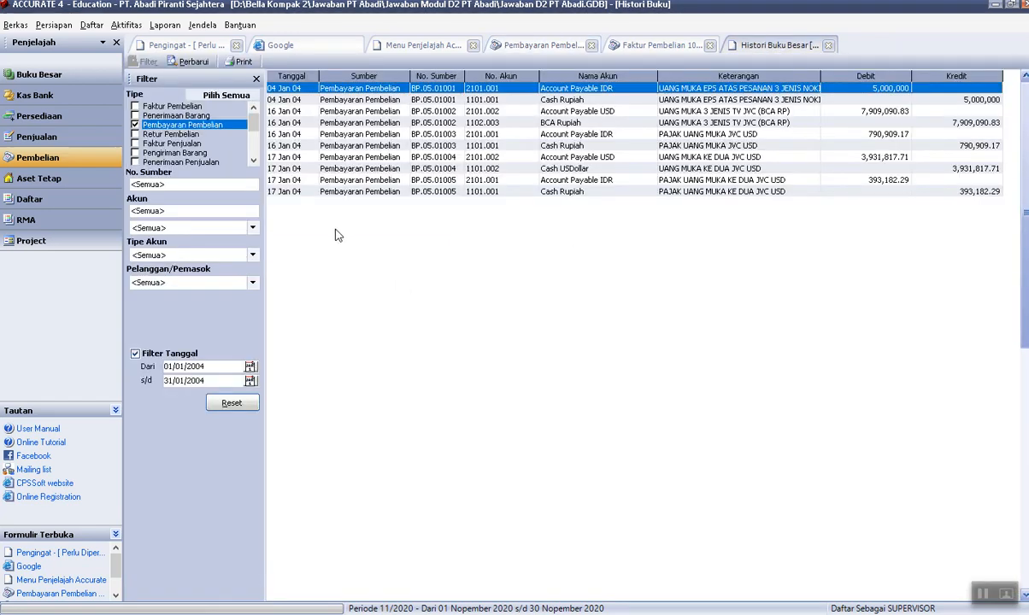
pyautogui.click(135, 353)
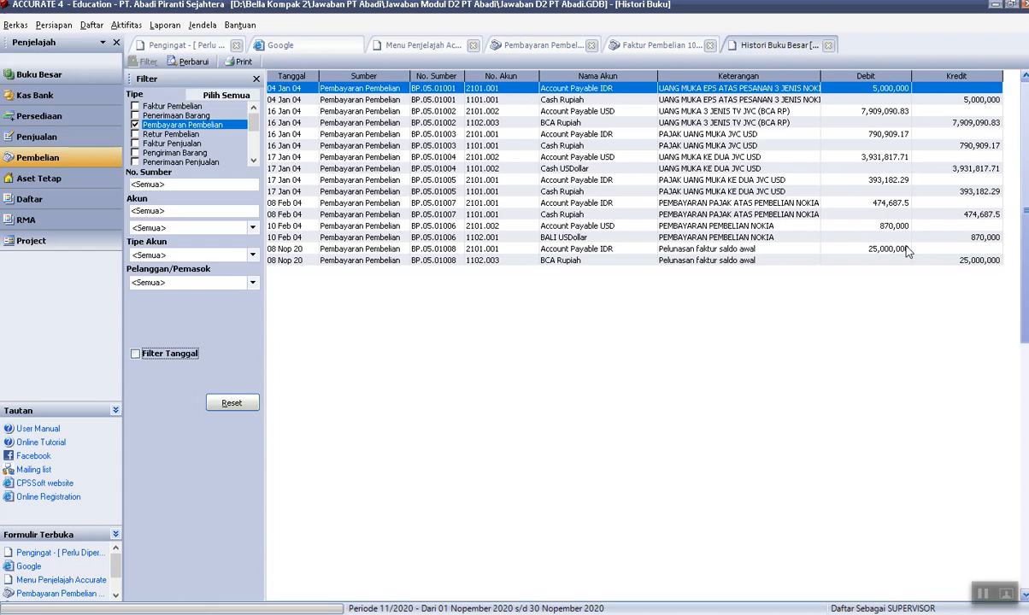
# Close the ledger history, the purchase invoice and the supplier payment form.
pyautogui.click(828, 45)
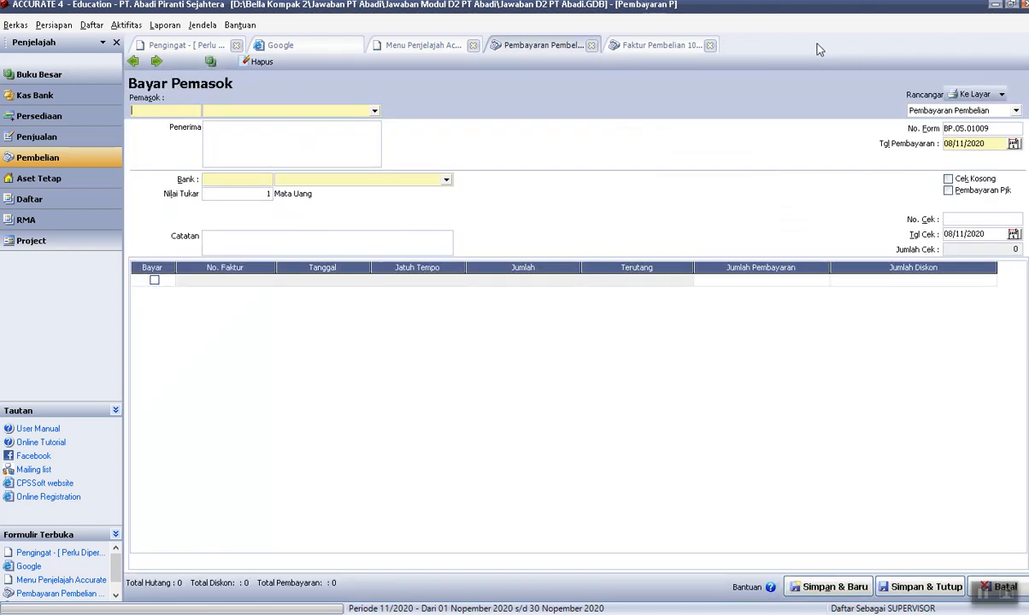
pyautogui.click(709, 45)
pyautogui.click(591, 45)
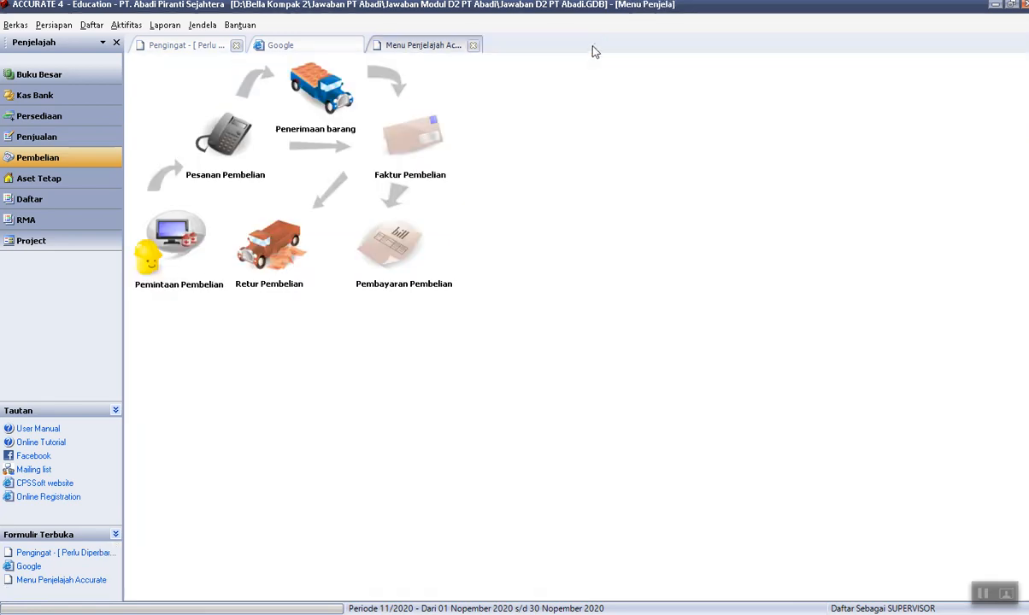
# Reopen the general ledger history and limit the transaction types to Pembayaran Pembelian, keeping the date filter on.
pyautogui.click(91, 24)
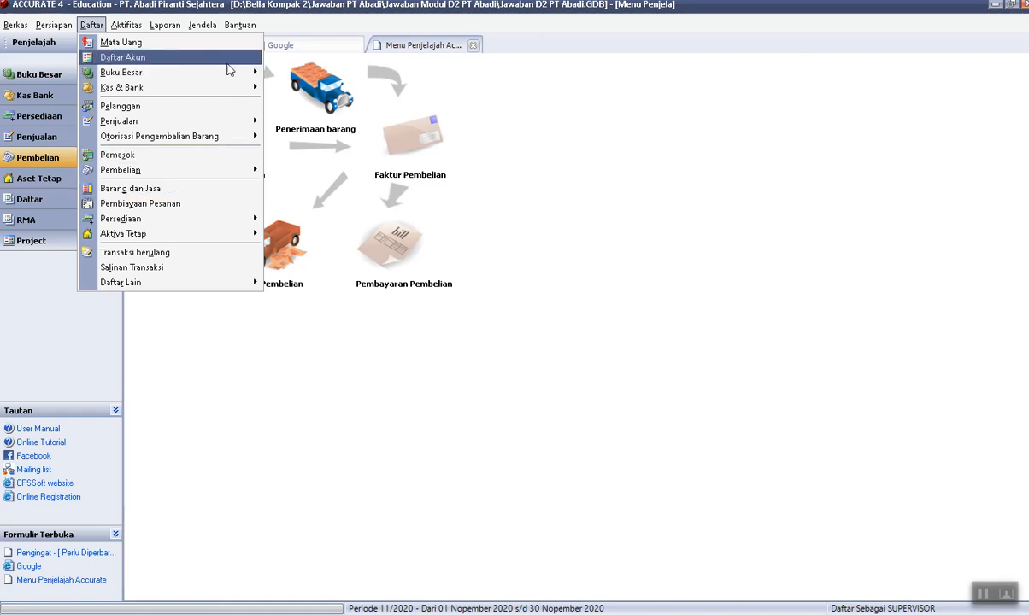
pyautogui.moveTo(228, 75)
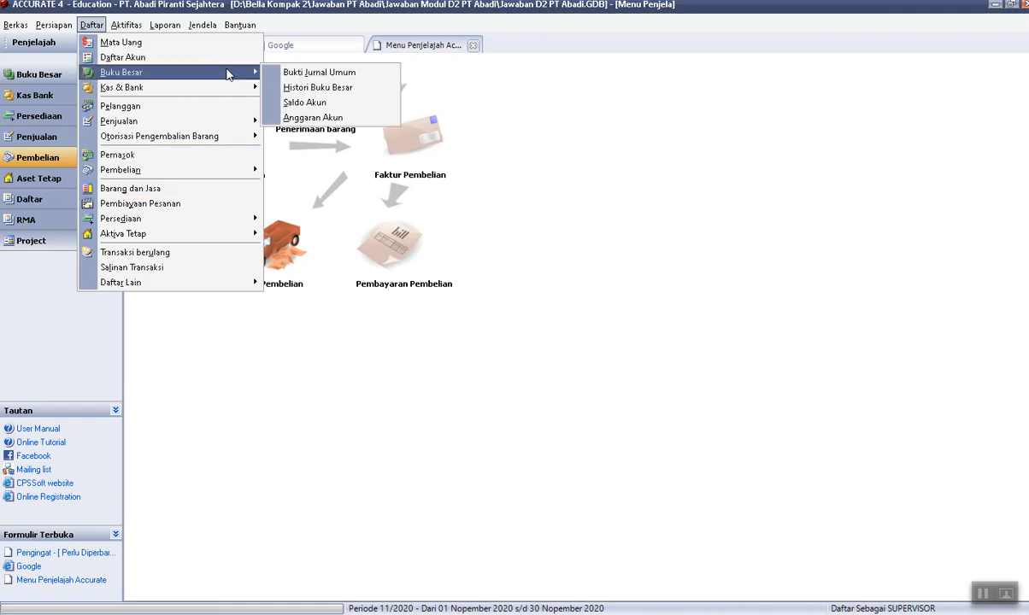
pyautogui.click(320, 87)
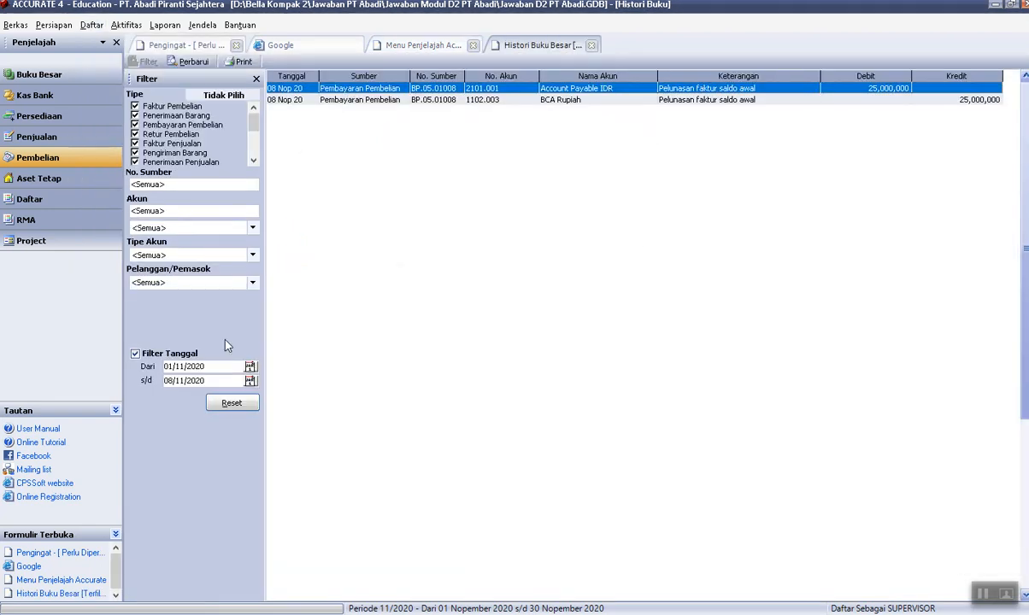
pyautogui.click(135, 354)
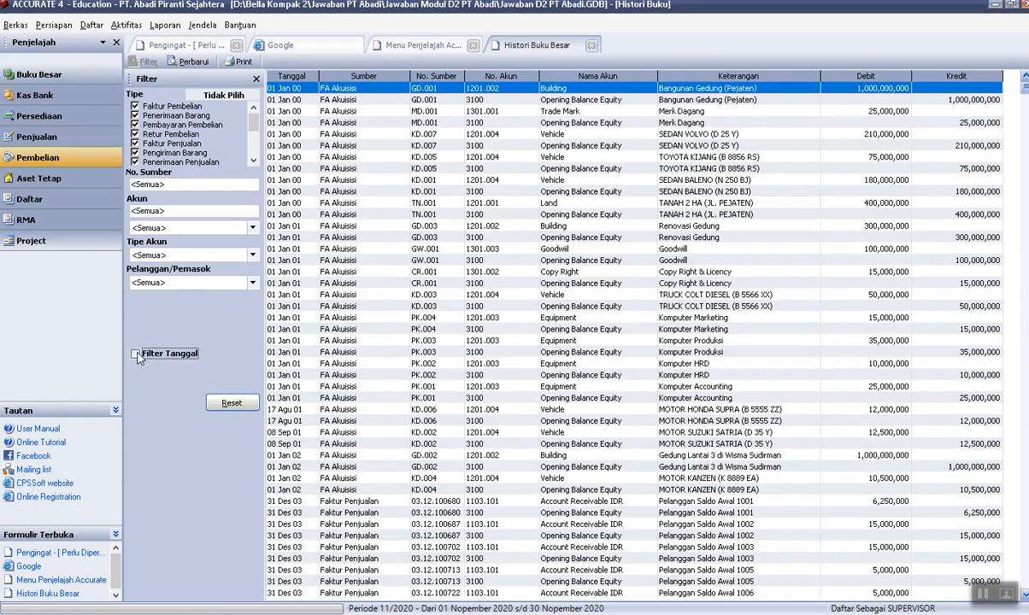
pyautogui.click(135, 353)
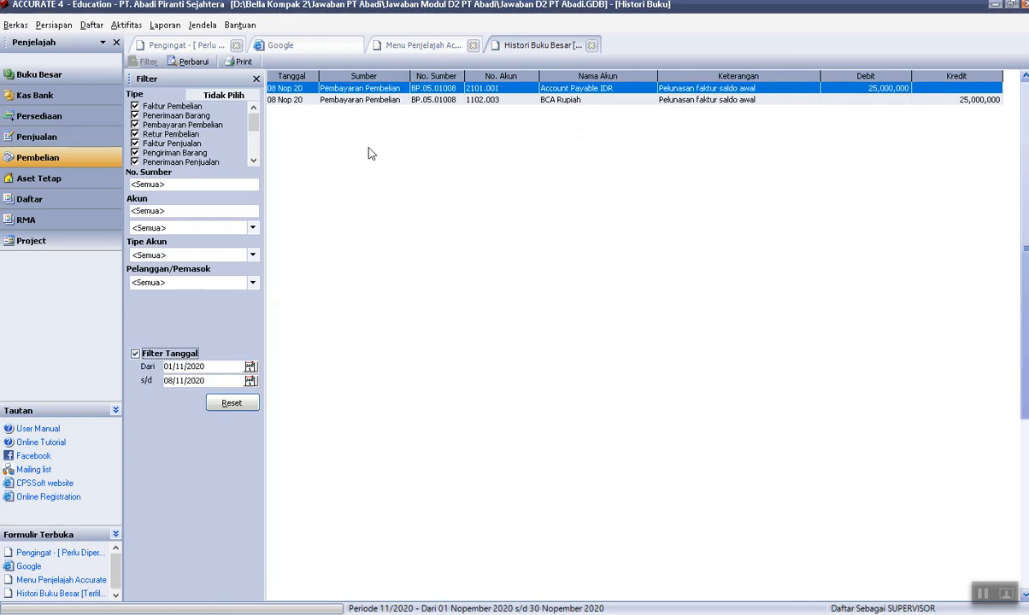
pyautogui.click(223, 94)
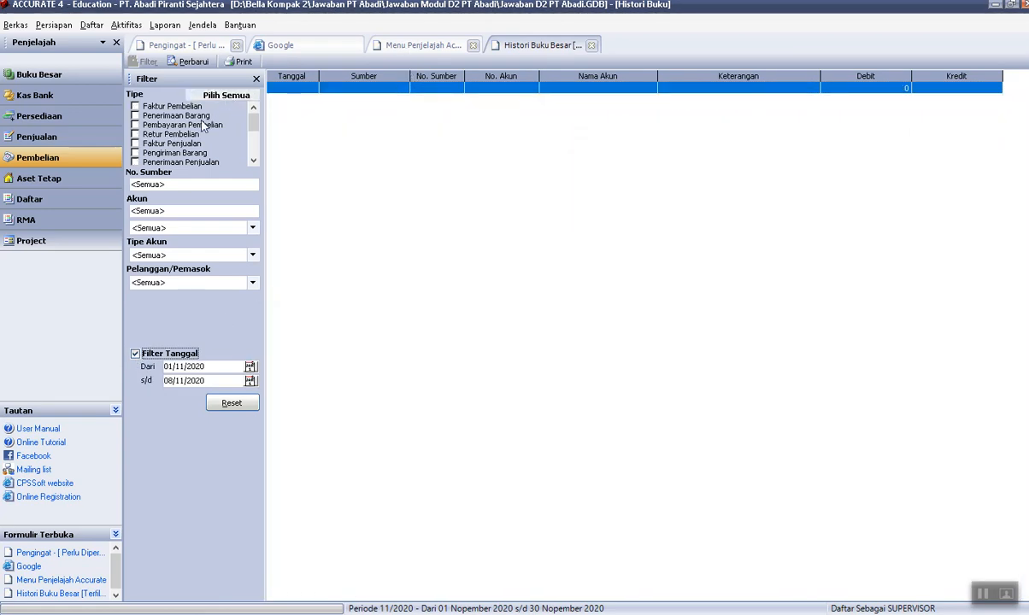
pyautogui.click(205, 122)
pyautogui.click(135, 125)
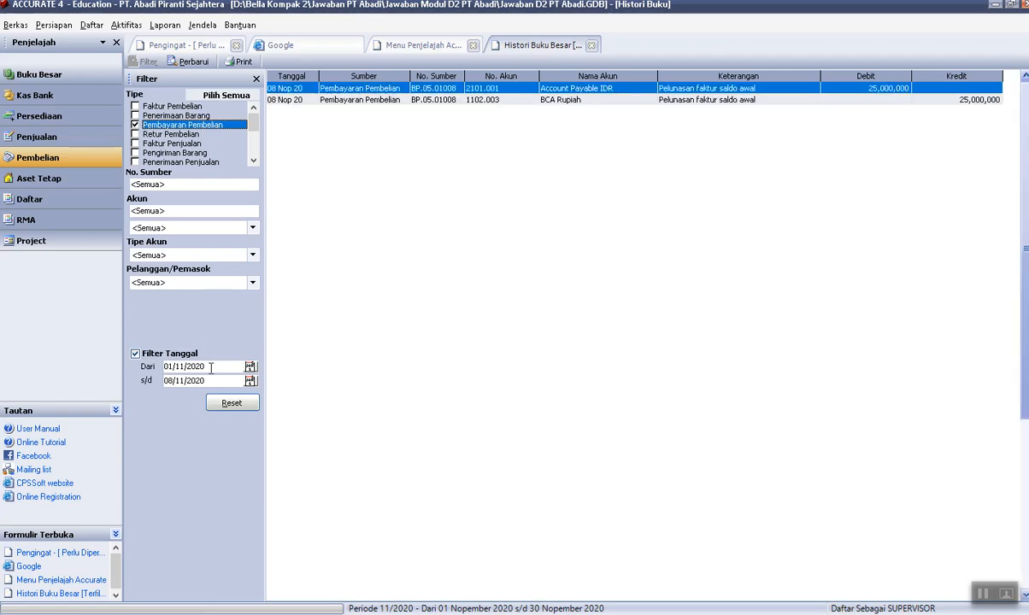
pyautogui.moveTo(211, 367); pyautogui.dragTo(107, 366)
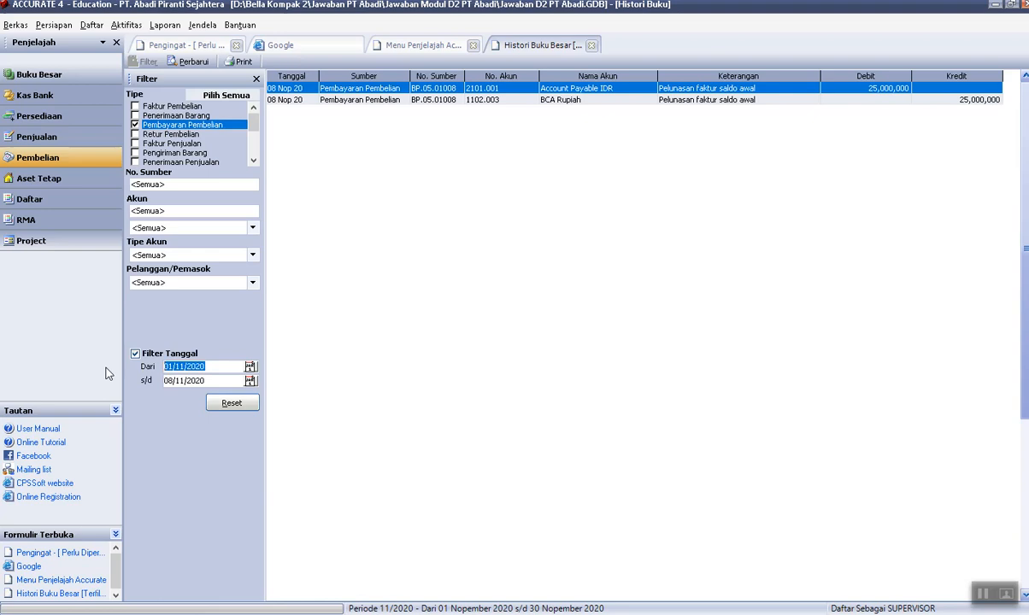
pyautogui.write('01/04')
pyautogui.press('BackSpace')
pyautogui.write('0104')
pyautogui.press('Return')
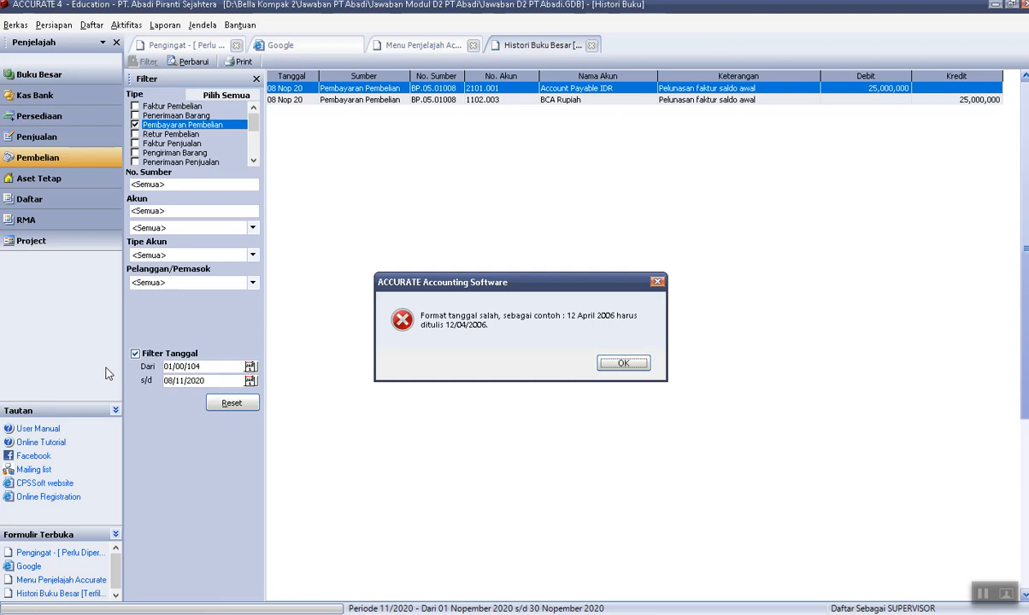
pyautogui.click(612, 367)
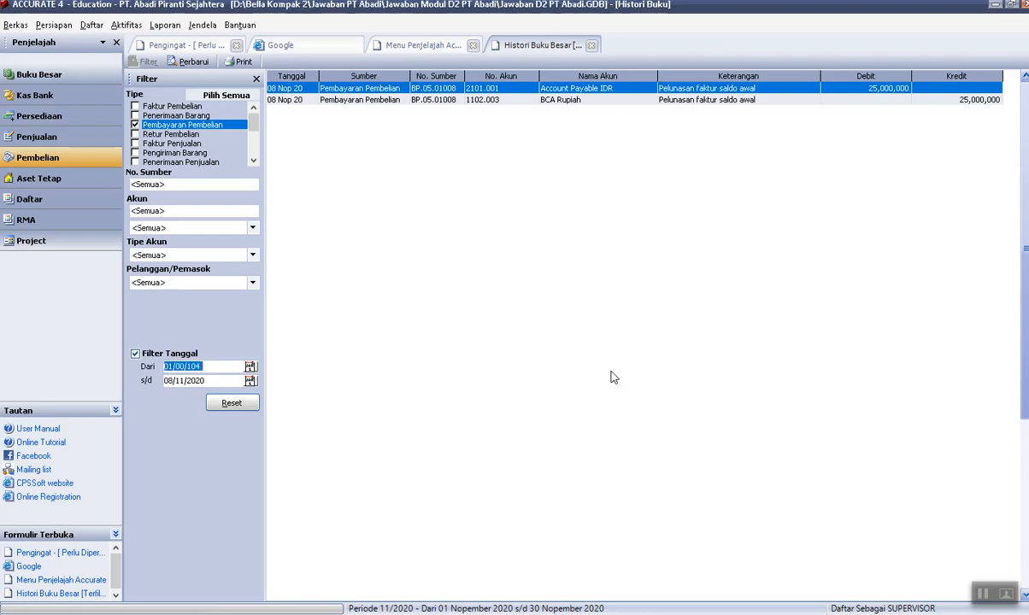
# Set the ledger history's start date to 01/01/2004.
pyautogui.click(218, 370)
pyautogui.moveTo(217, 368); pyautogui.dragTo(134, 364)
pyautogui.write('01/01/04')
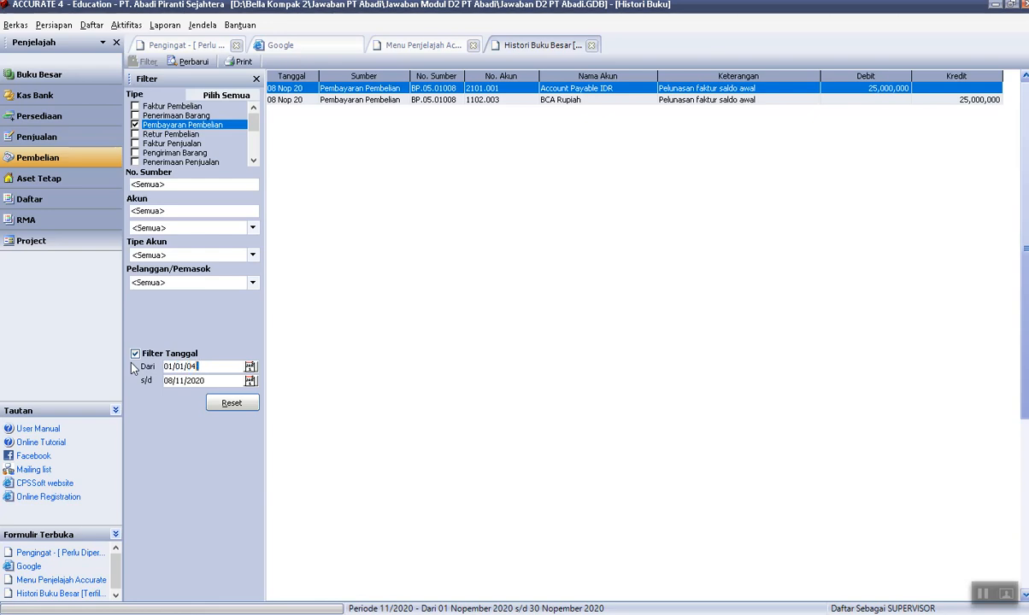
pyautogui.press('Tab')
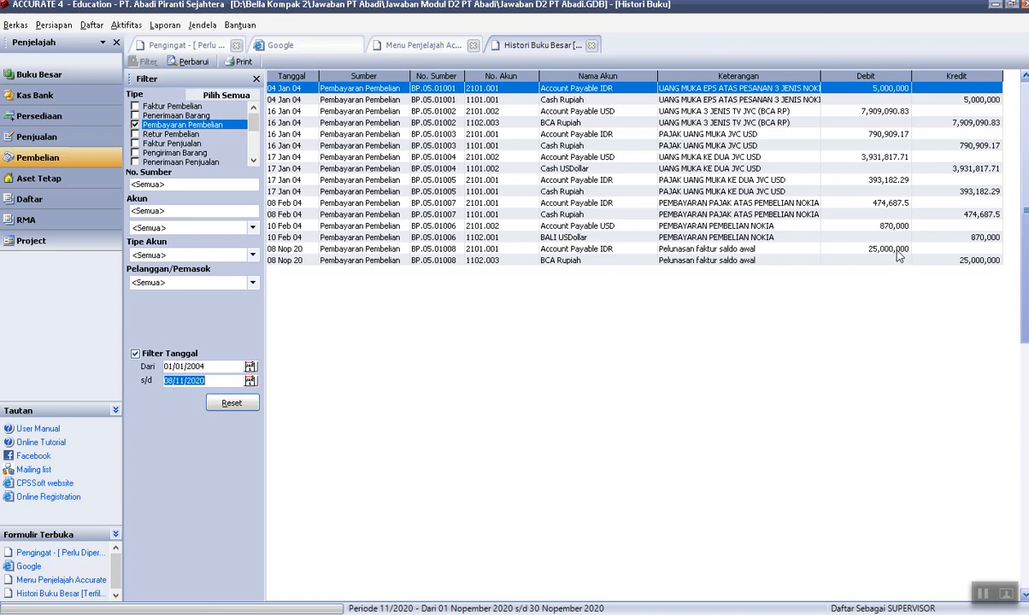
pyautogui.click(410, 47)
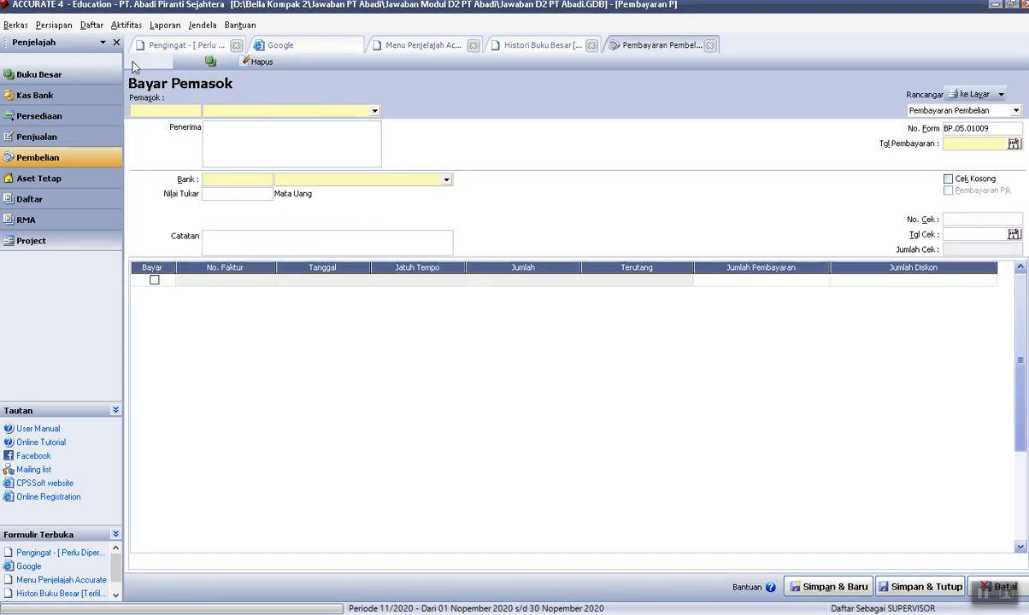
pyautogui.click(710, 46)
pyautogui.click(542, 46)
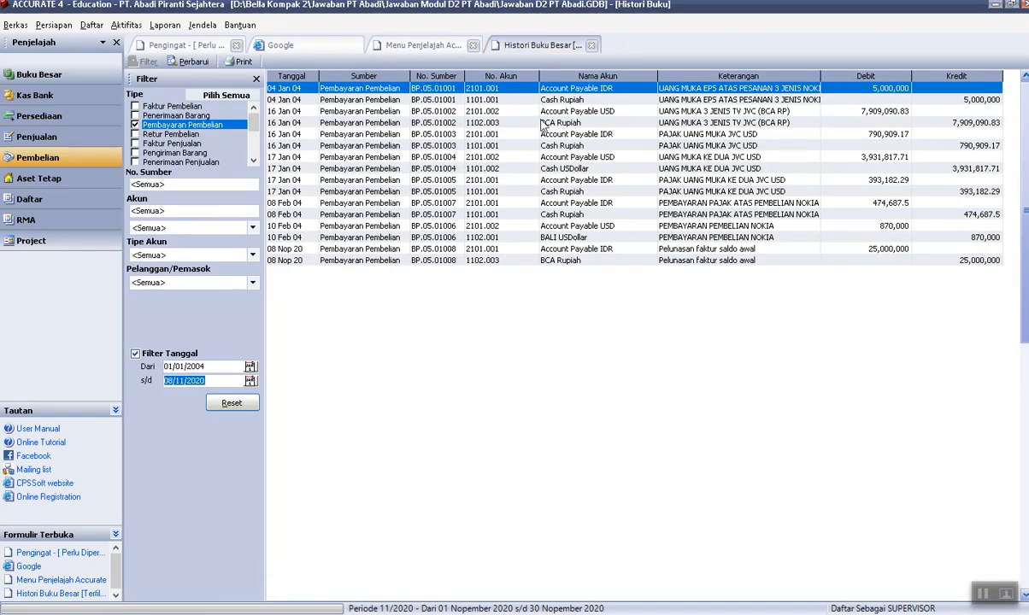
# Open payment BP.05.01008 from its ledger entry, set the cheque date to 06/01/04, and save and close it.
pyautogui.doubleClick(750, 259)
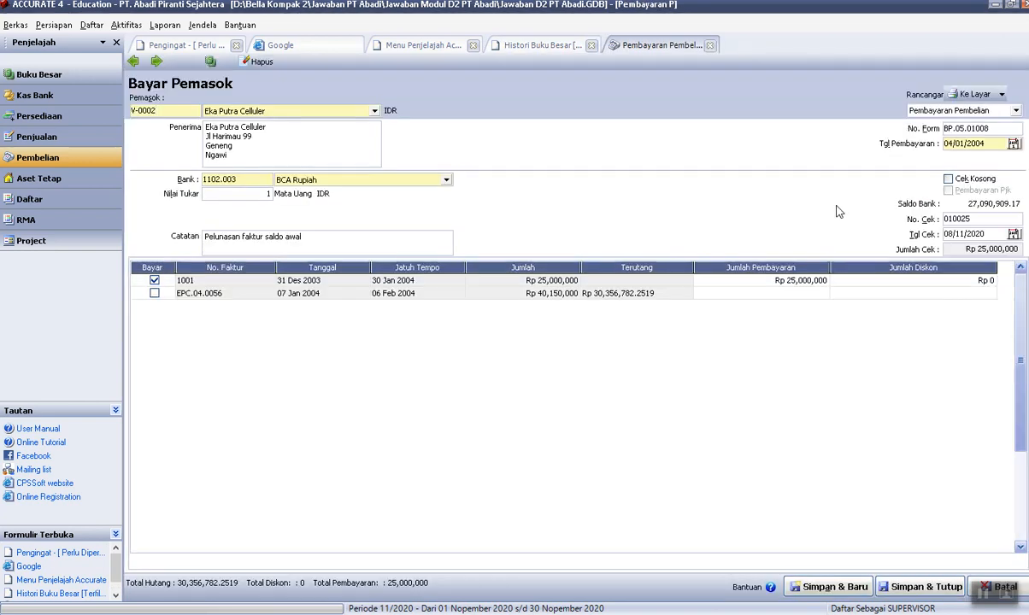
pyautogui.moveTo(992, 234); pyautogui.dragTo(870, 237)
pyautogui.write('06/01/04')
pyautogui.click(916, 588)
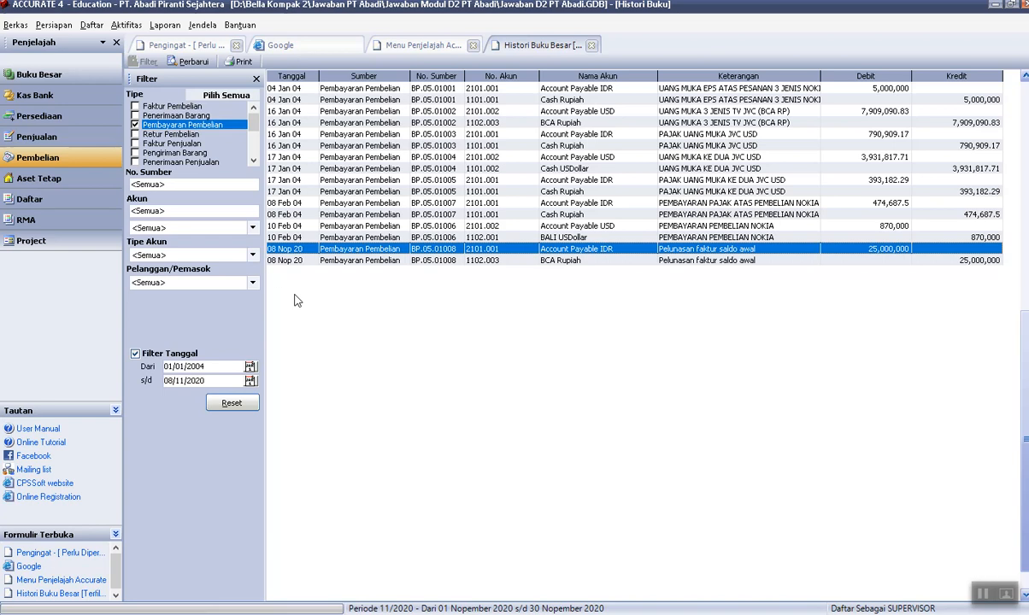
# Reload the general ledger history with only Pembayaran Pembelian entries and no date filter to check the corrected payment's entries.
pyautogui.click(591, 45)
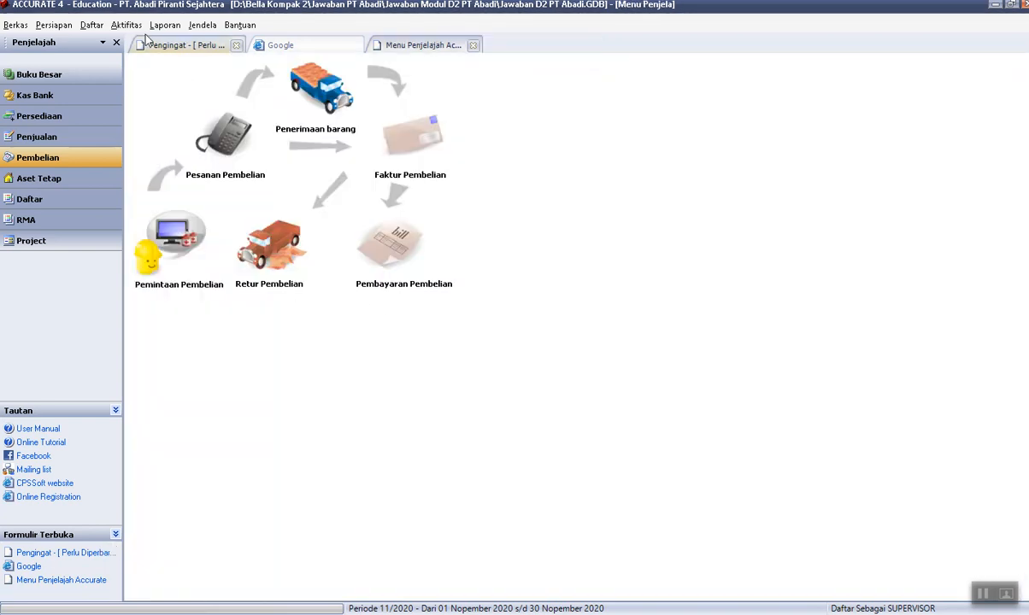
pyautogui.click(92, 25)
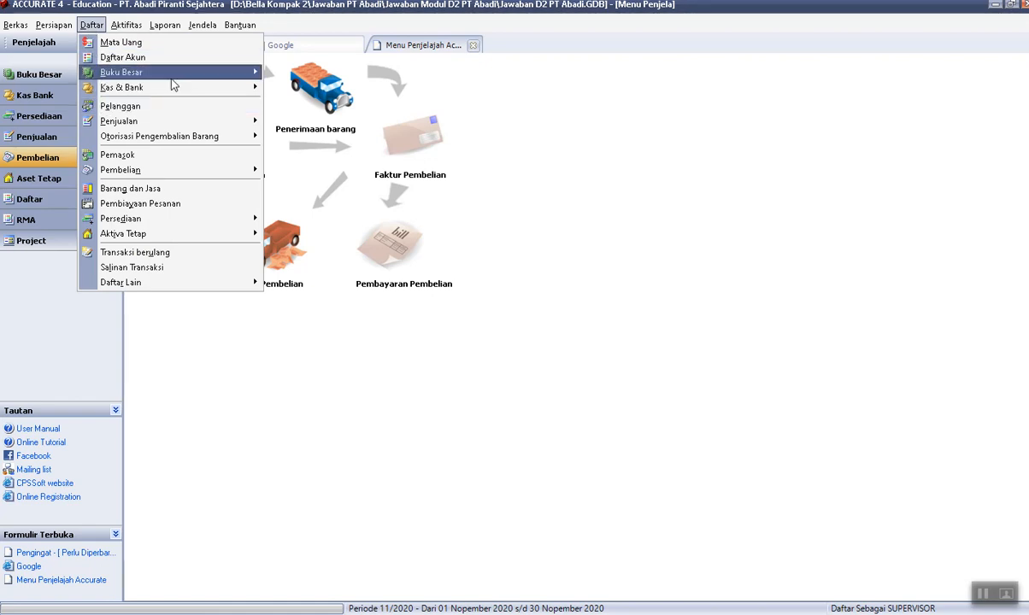
pyautogui.moveTo(161, 74)
pyautogui.click(299, 87)
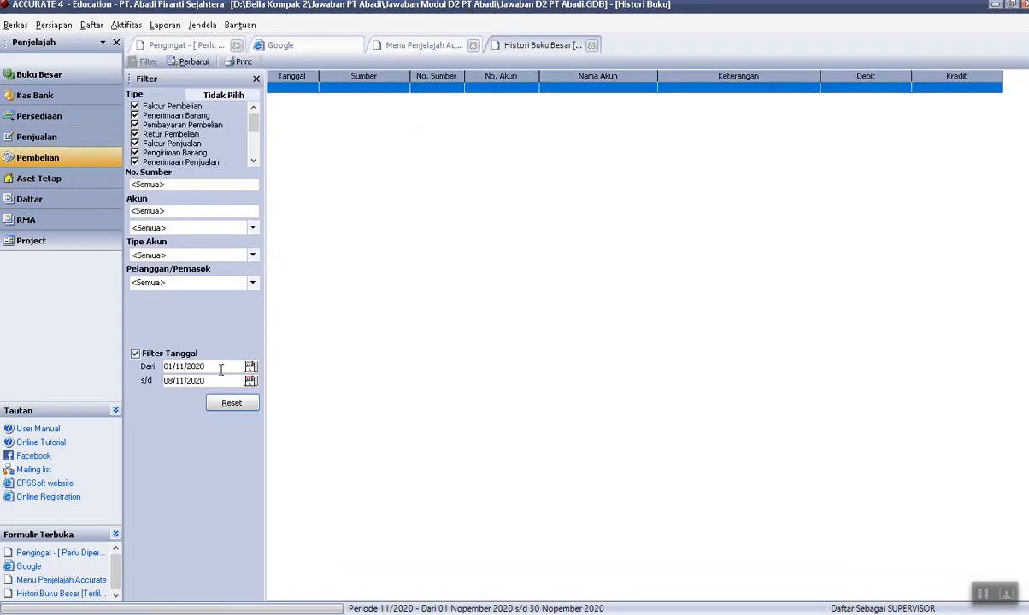
pyautogui.click(223, 95)
pyautogui.click(135, 125)
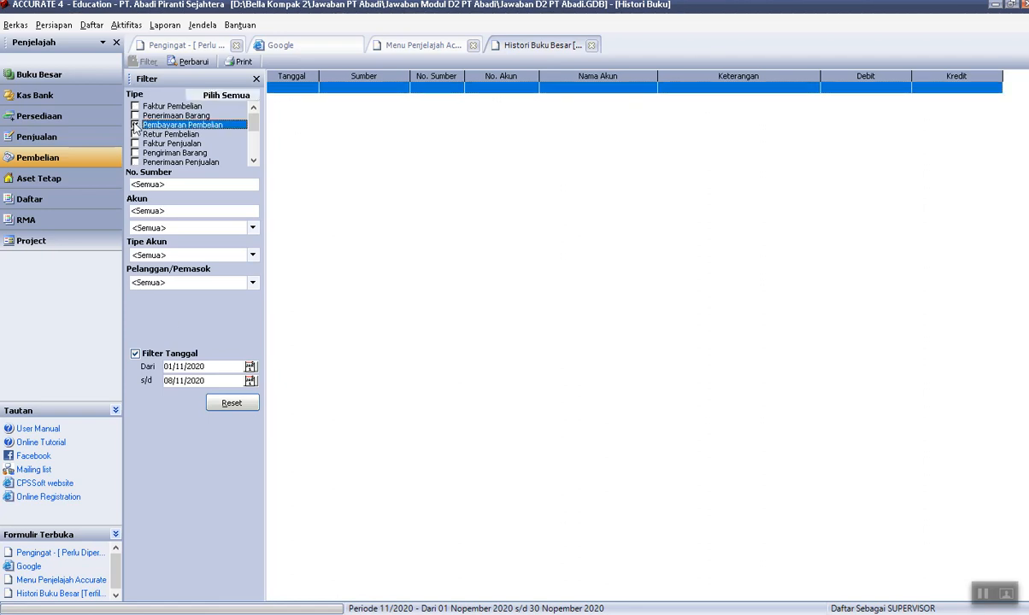
pyautogui.click(135, 353)
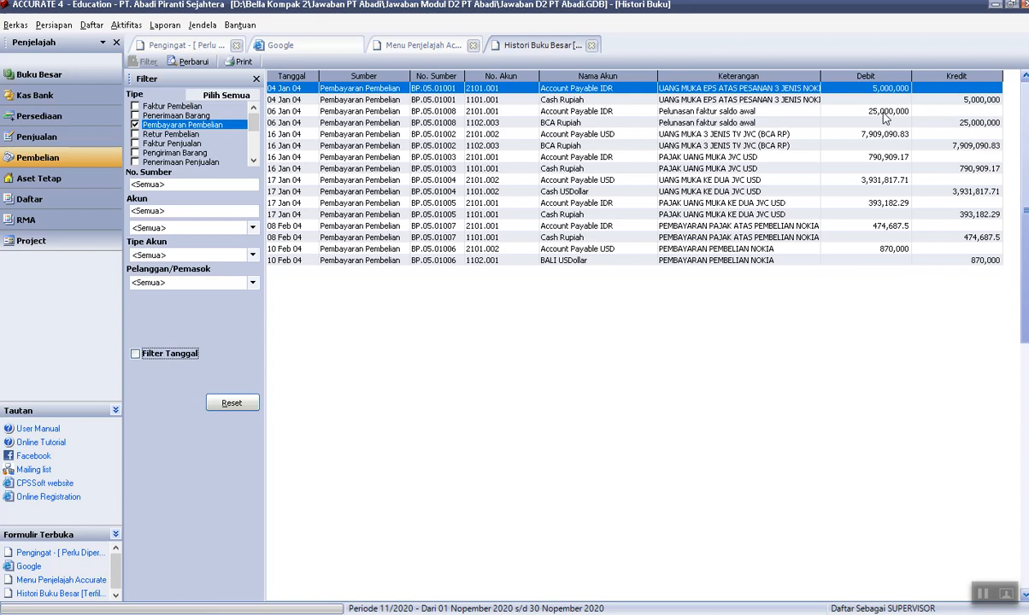
# Close the ledger history, review the instructions for transactions C.18 and C.19 in the Word module, and return to Accurate.
pyautogui.click(593, 46)
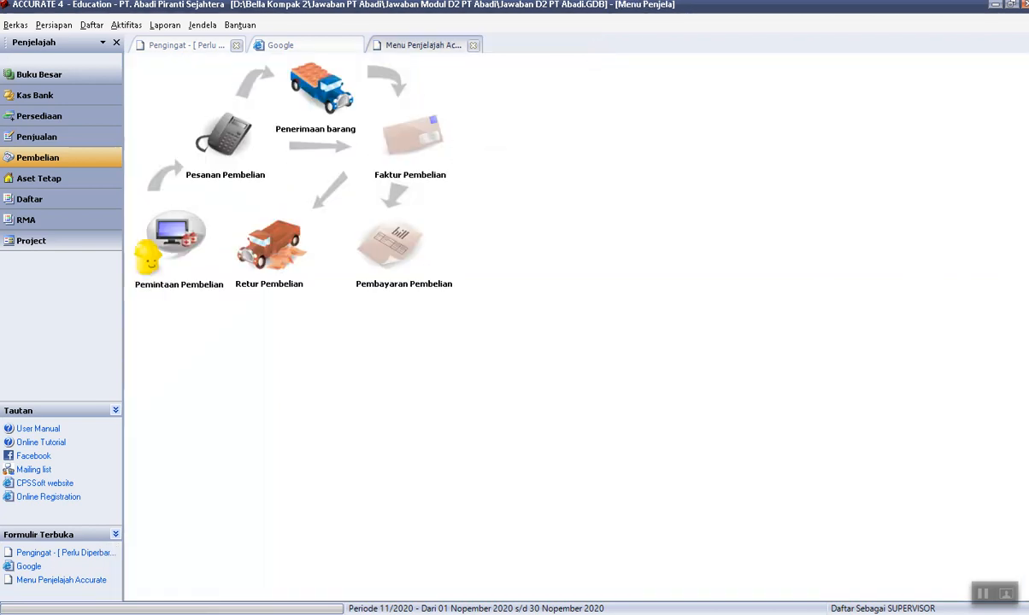
pyautogui.hotkey('alt', 'Tab')
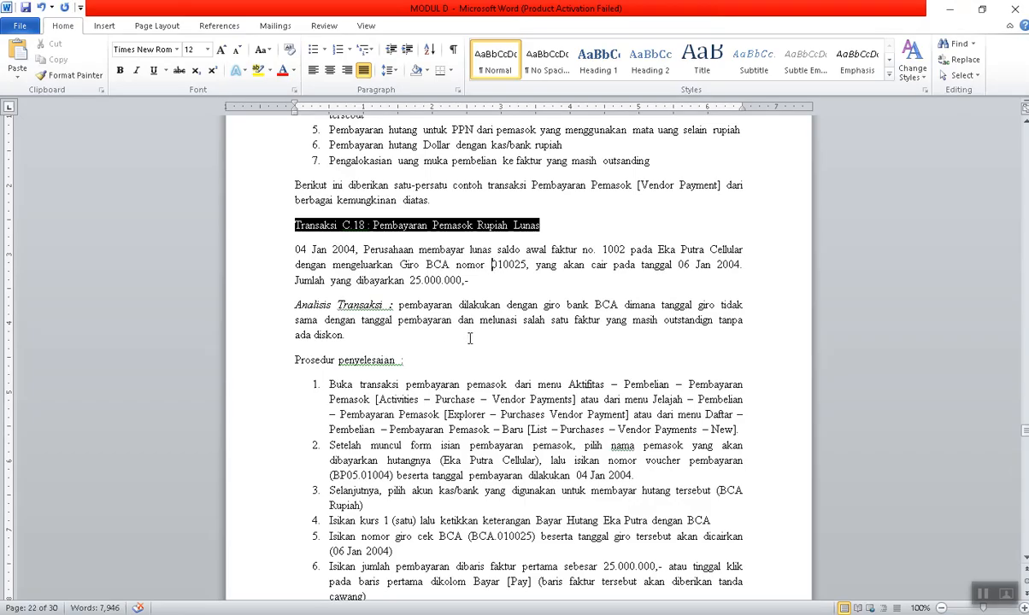
pyautogui.scroll(-13, 503, 348)
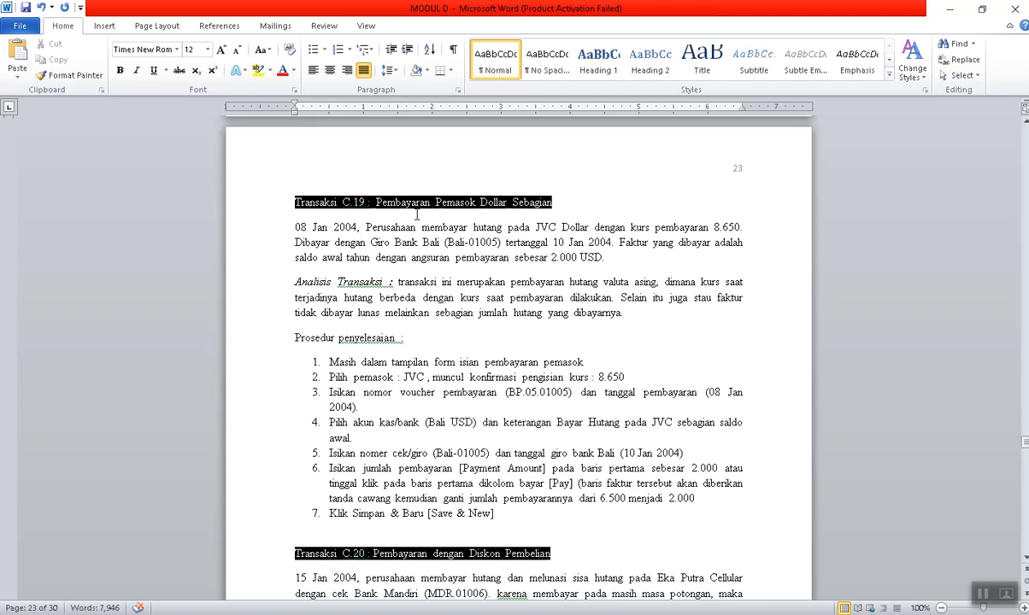
pyautogui.scroll(12, 417, 215)
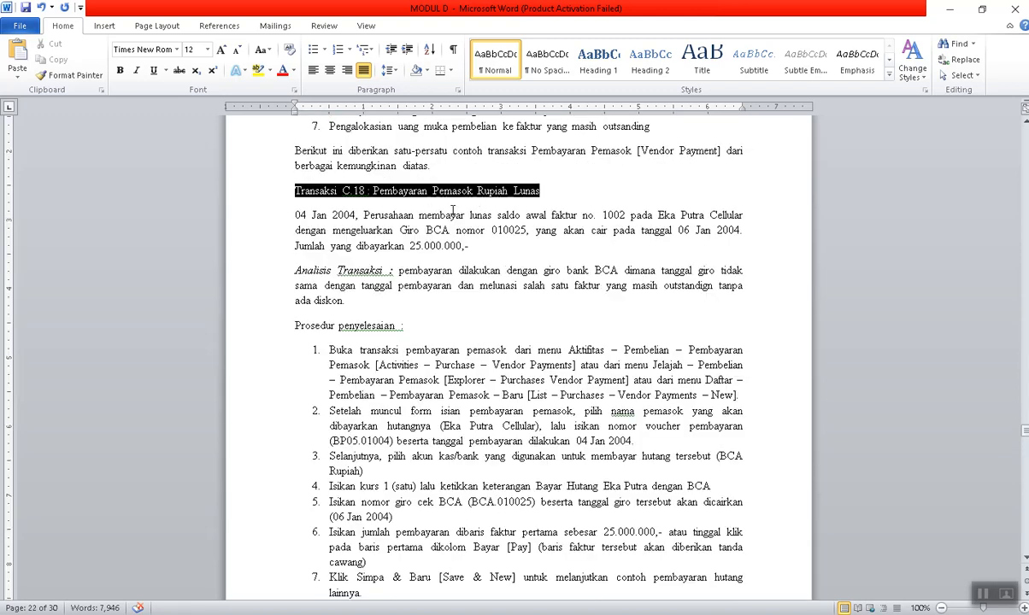
pyautogui.scroll(-10, 452, 211)
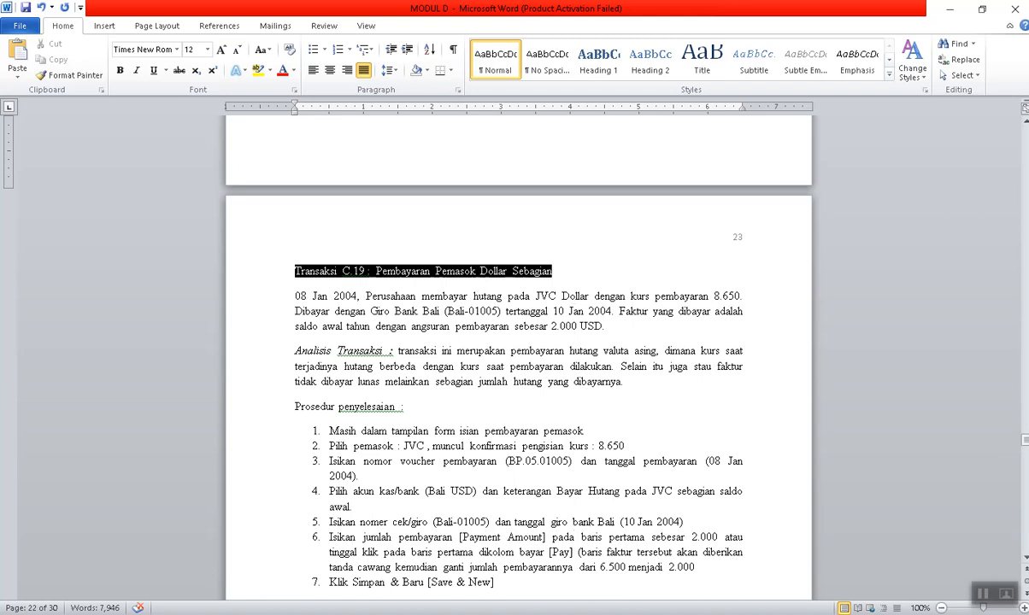
pyautogui.hotkey('alt', 'Tab')
pyautogui.hotkey('alt', 'Tab')
pyautogui.hotkey('alt', 'Tab')
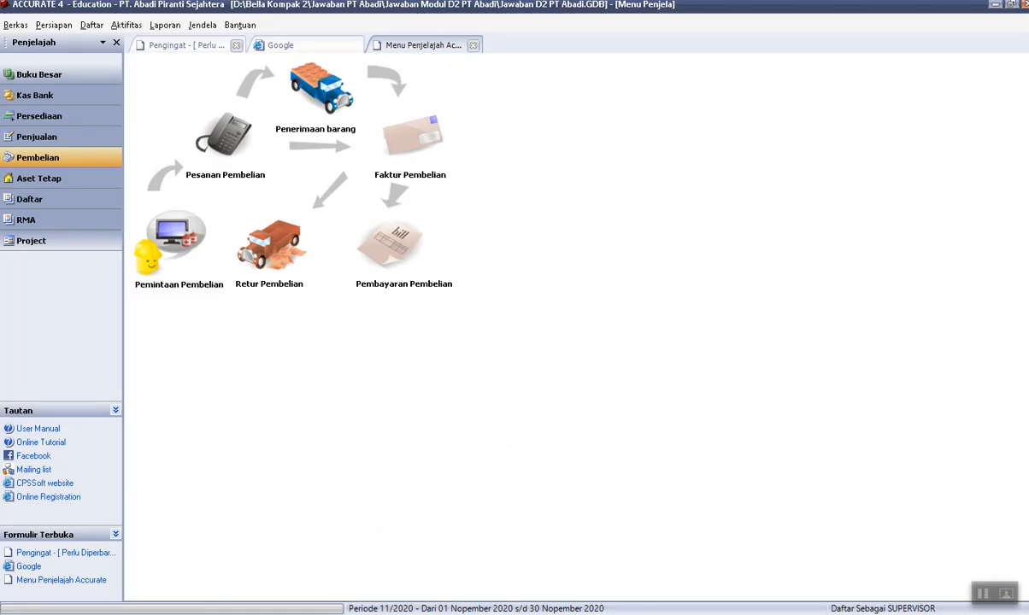
pyautogui.click(404, 151)
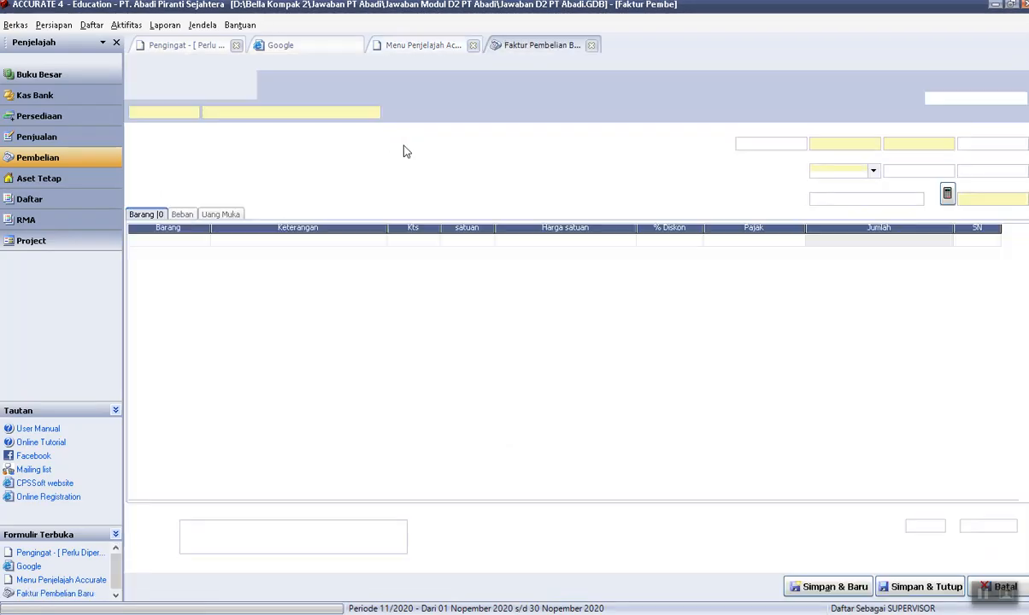
pyautogui.click(133, 62)
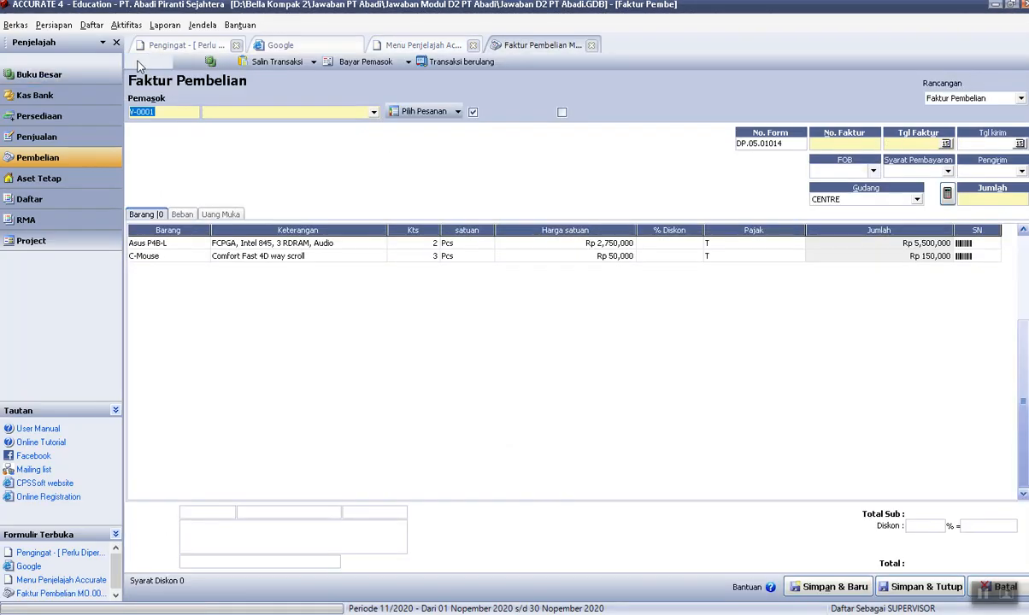
pyautogui.click(373, 112)
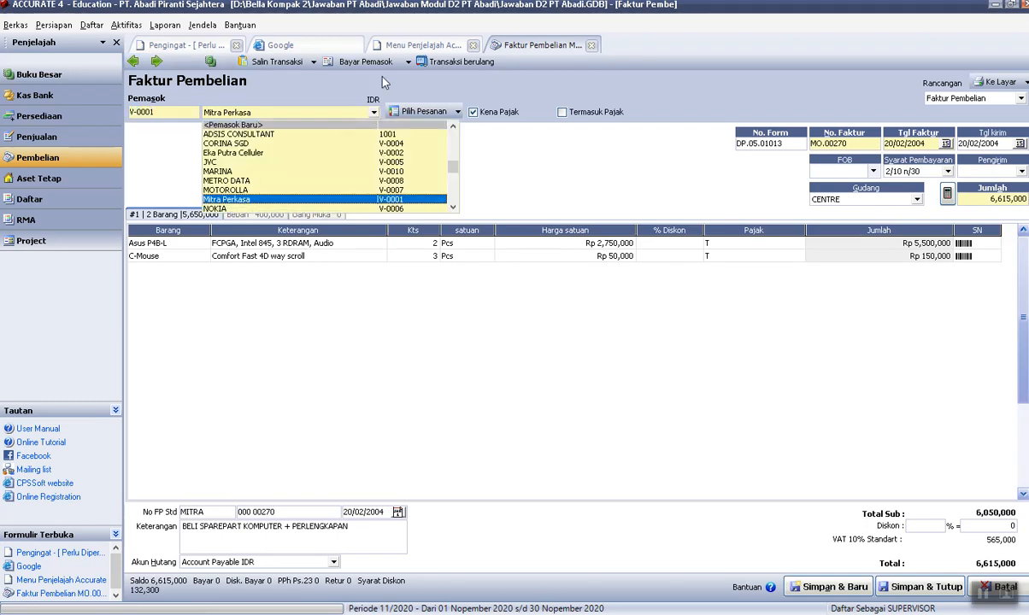
pyautogui.hotkey('alt', 'Tab')
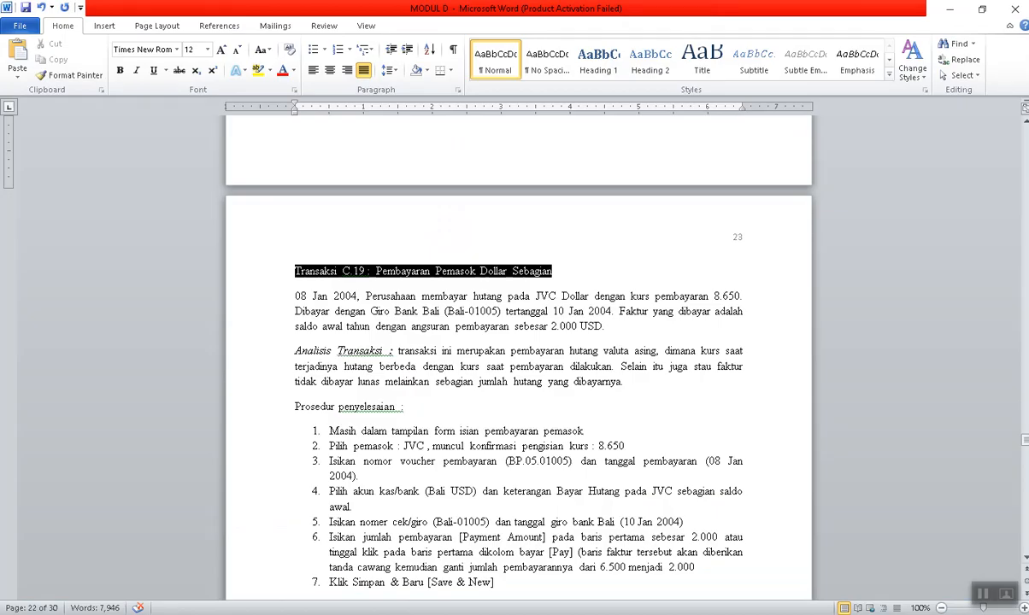
pyautogui.hotkey('alt', 'Tab')
pyautogui.click(373, 112)
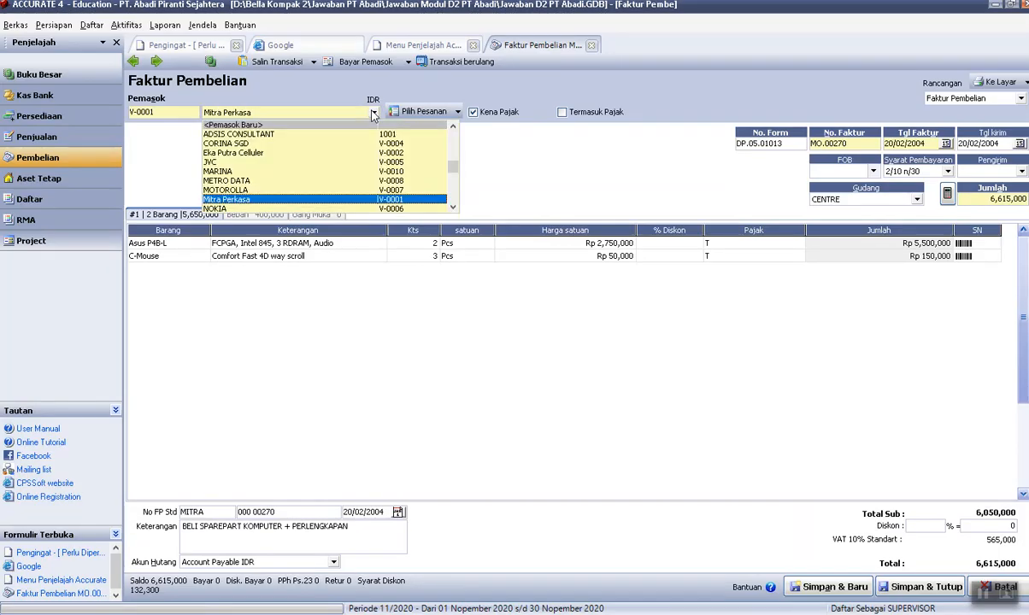
pyautogui.click(214, 162)
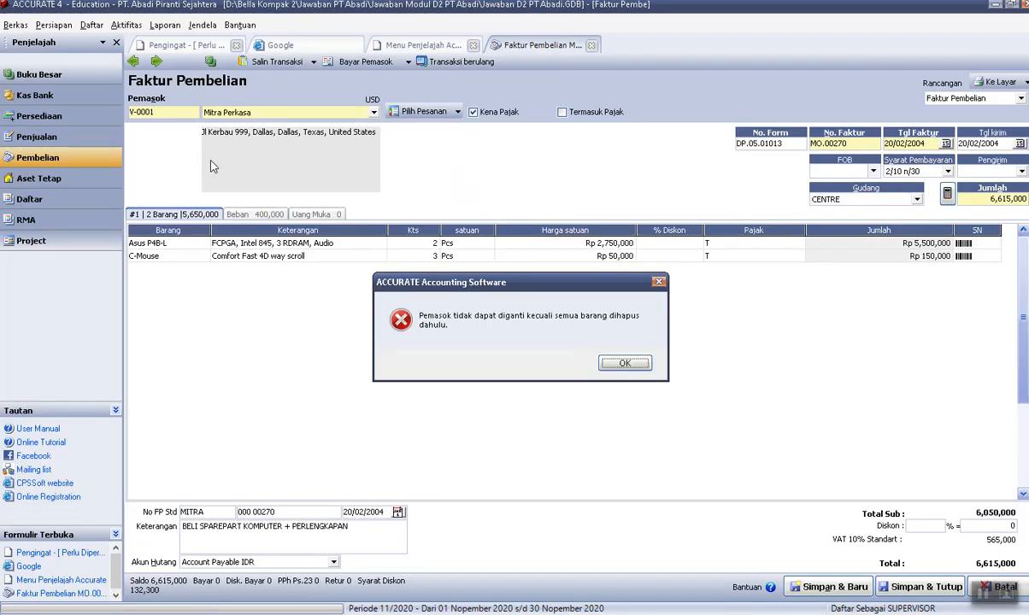
pyautogui.click(643, 362)
pyautogui.click(133, 62)
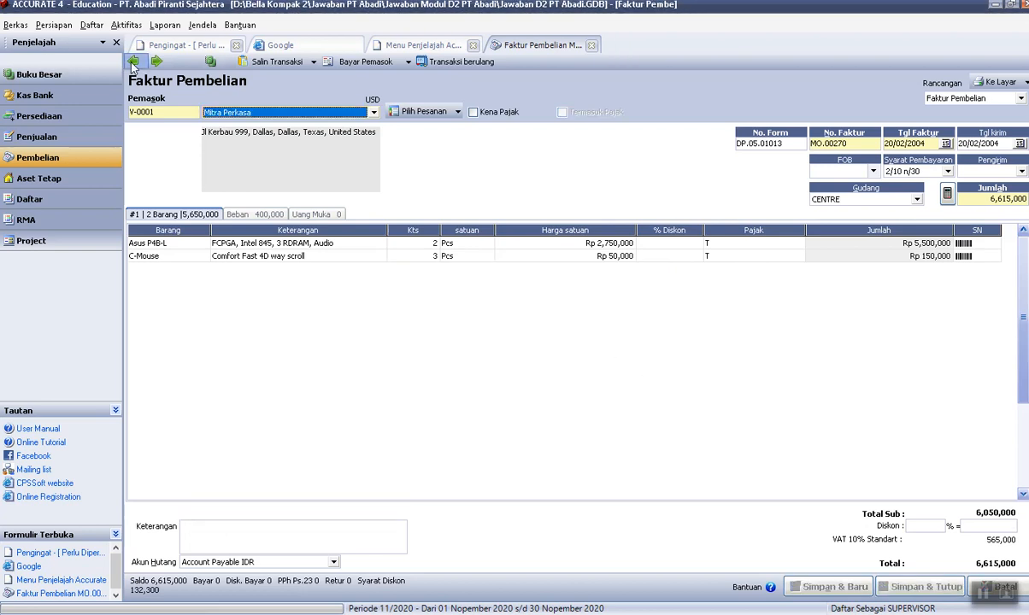
pyautogui.click(135, 65)
pyautogui.click(134, 65)
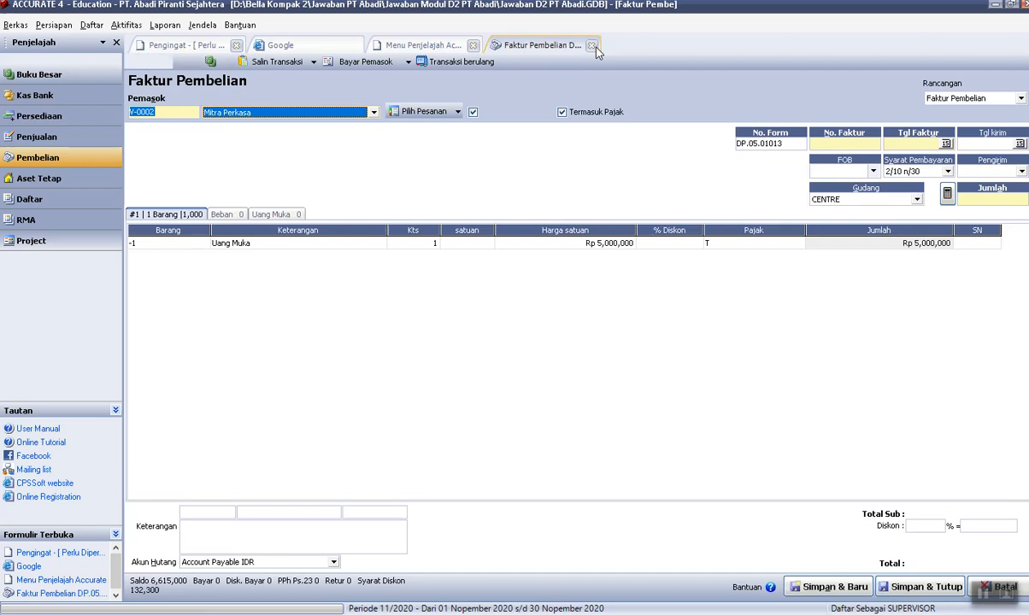
pyautogui.click(591, 47)
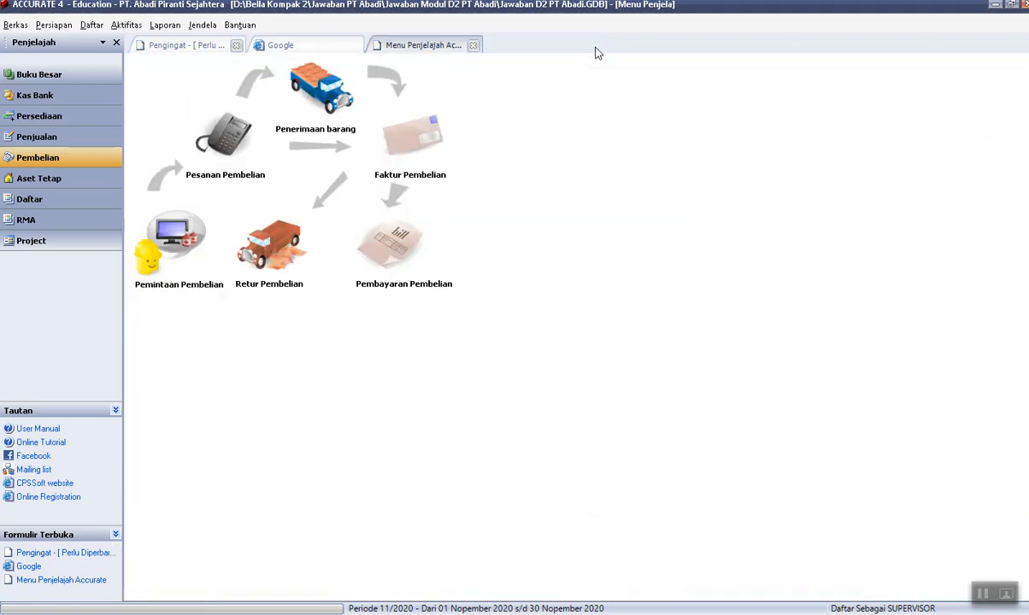
# List the unpaid purchase invoices without the date filter and open JVC's opening-balance invoice, number 1003.
pyautogui.click(90, 24)
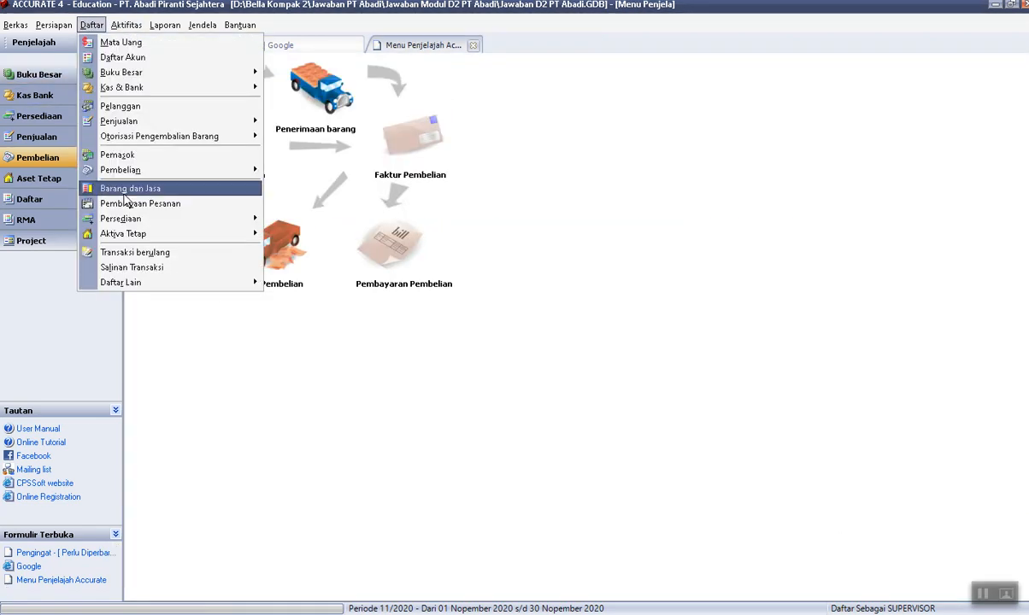
pyautogui.moveTo(126, 171)
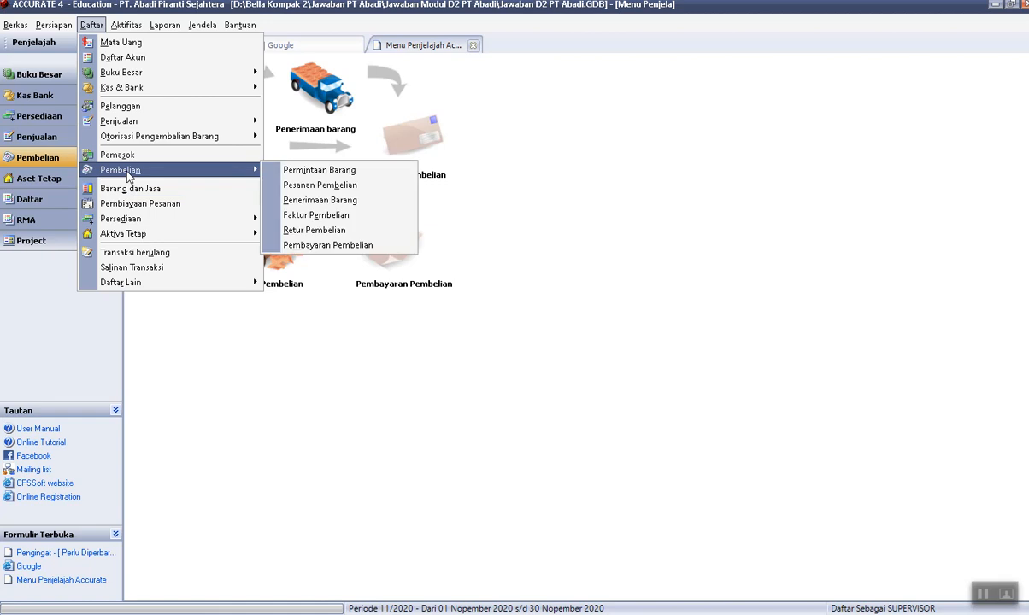
pyautogui.click(333, 217)
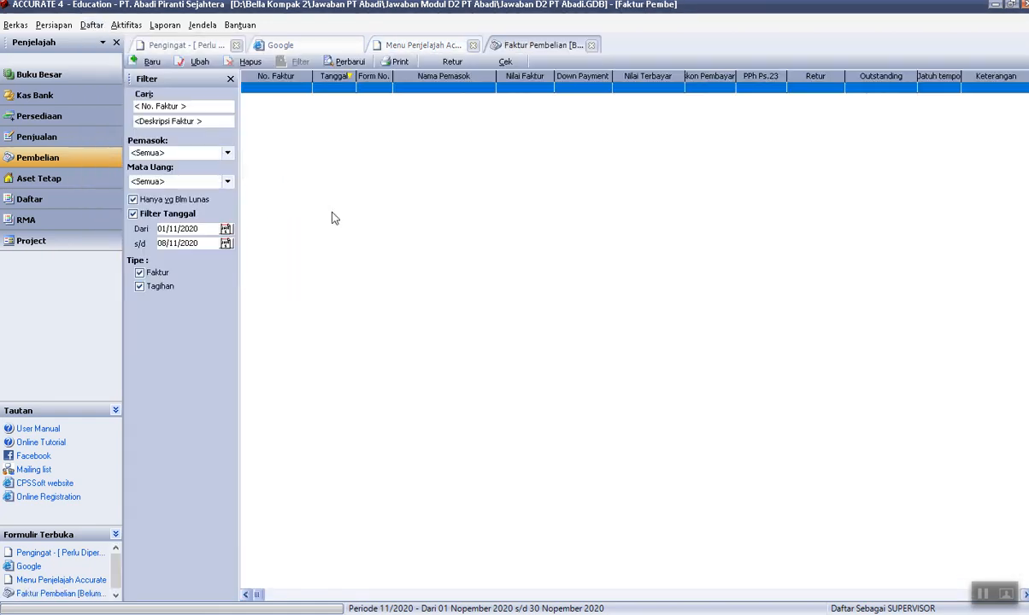
pyautogui.click(133, 214)
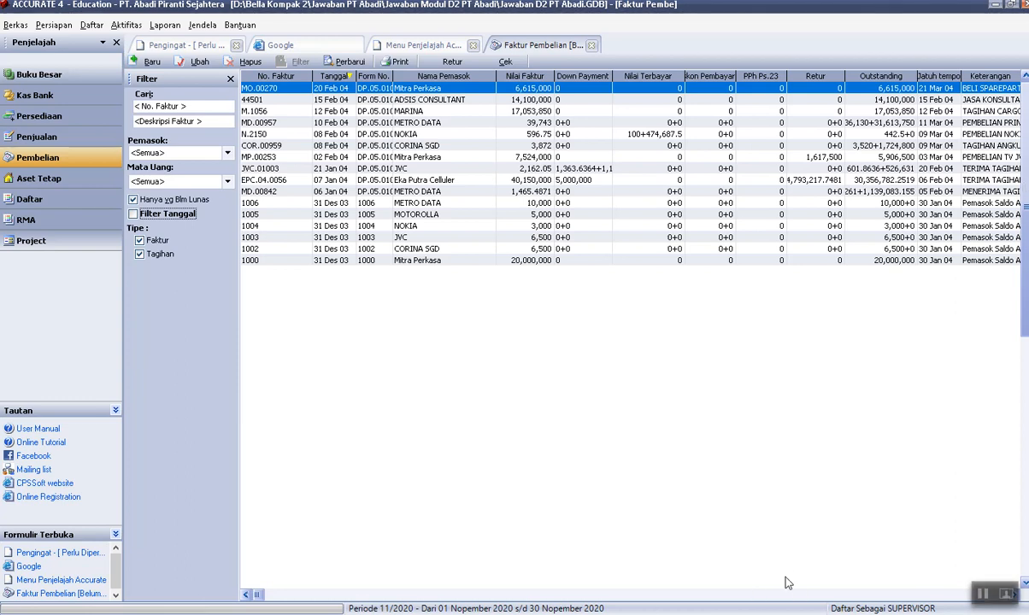
pyautogui.hscroll(1, 686, 561)
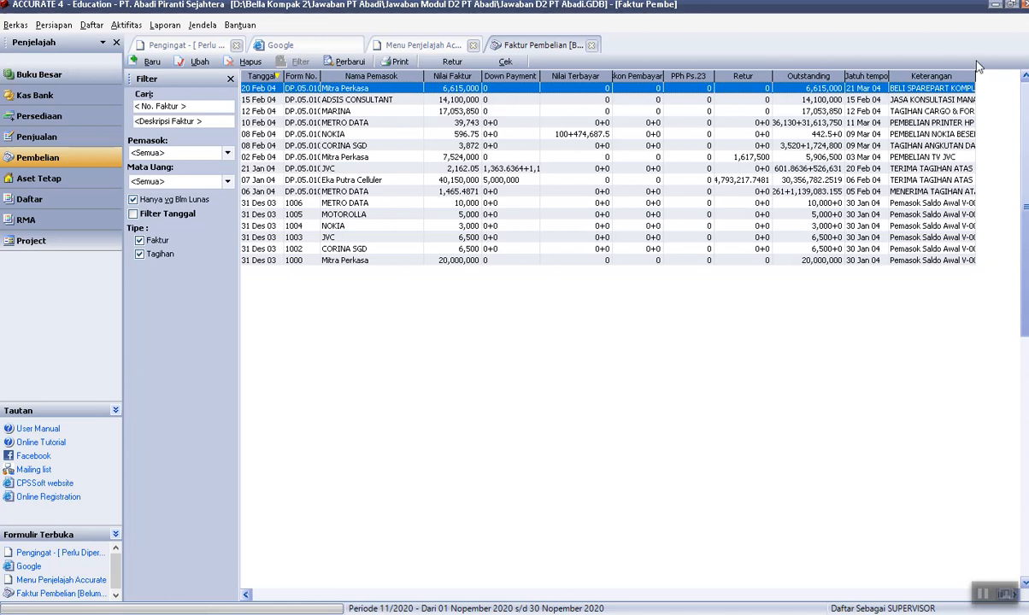
pyautogui.moveTo(976, 76); pyautogui.dragTo(1000, 79)
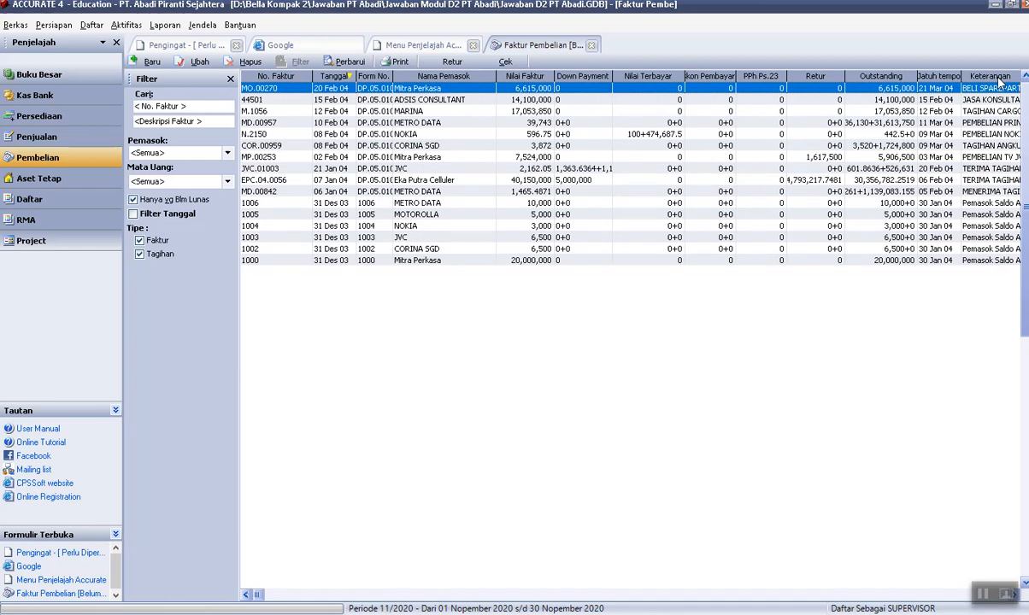
pyautogui.doubleClick(405, 237)
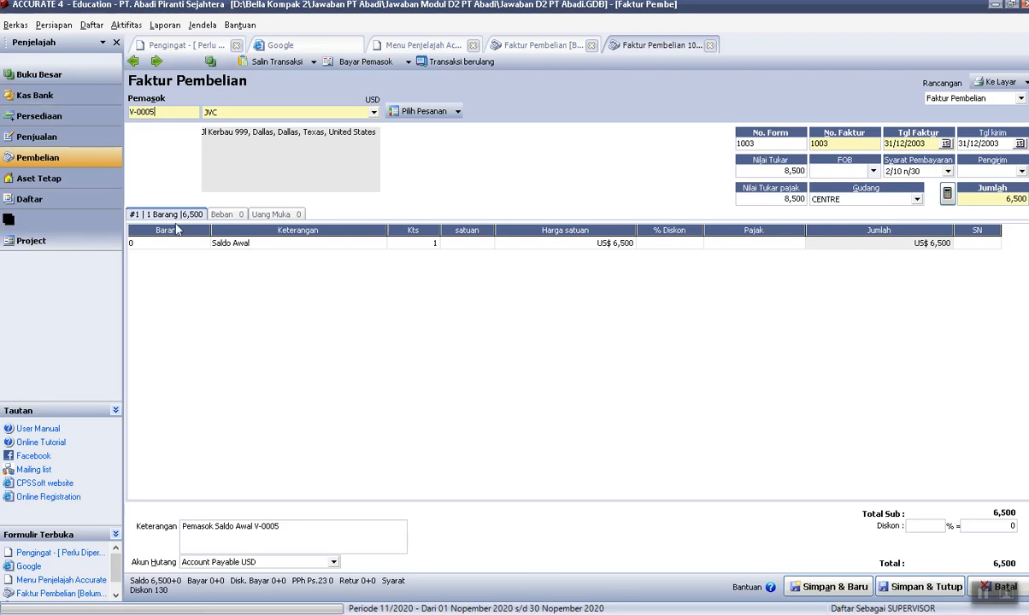
# Review the instructions for transaction C.19 in the Word module and return to Accurate.
pyautogui.hotkey('alt', 'Tab')
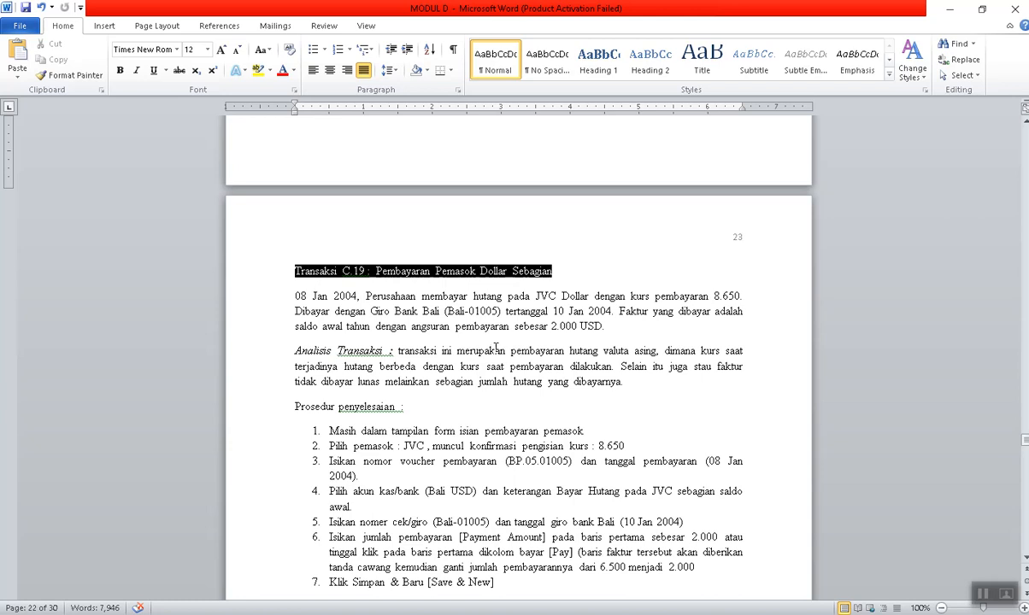
pyautogui.scroll(-2, 495, 347)
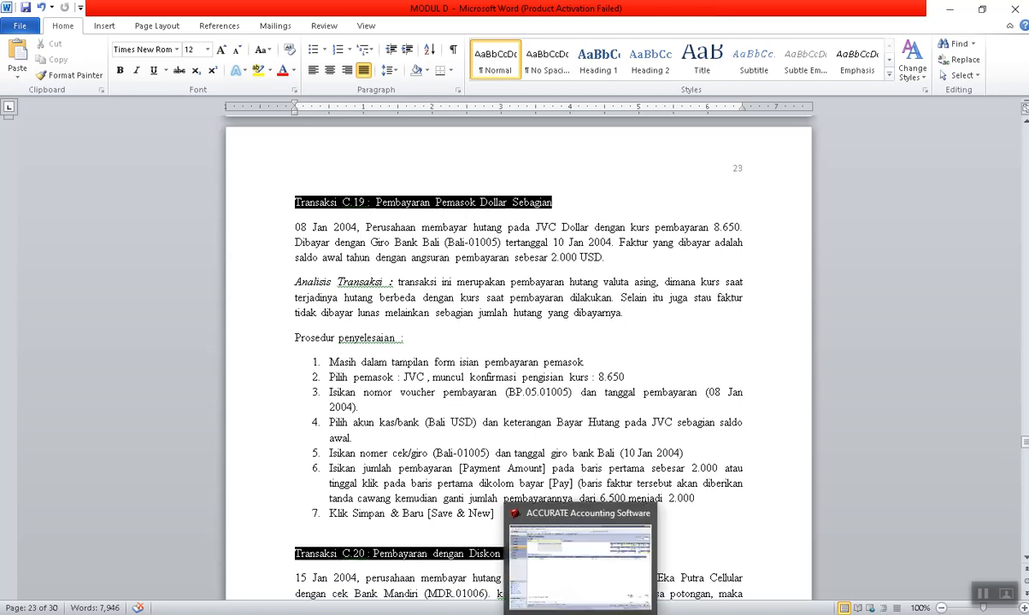
pyautogui.click(583, 613)
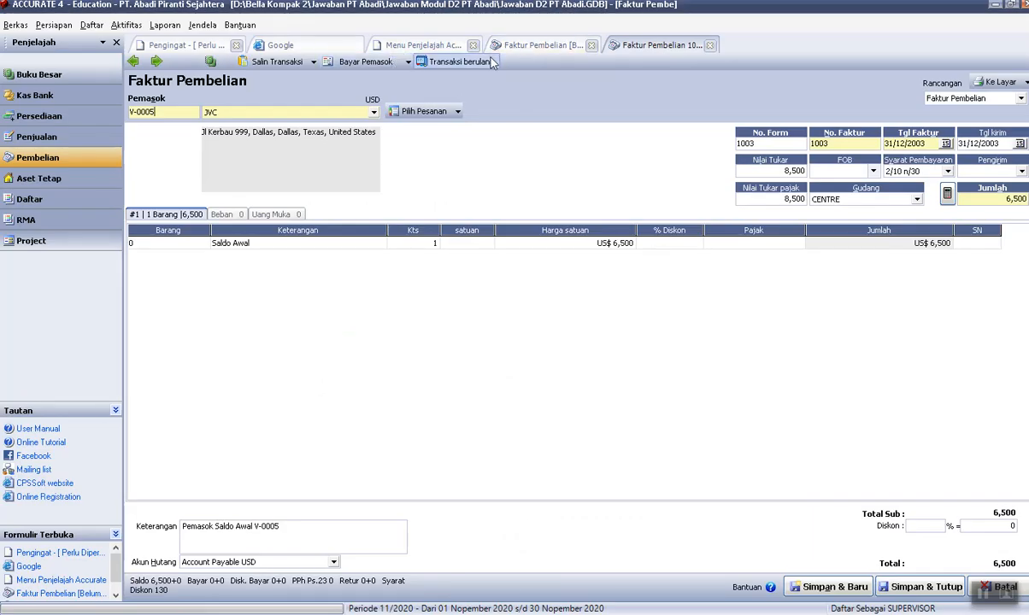
# Compare JVC's opening-balance invoice with its entry in the purchase invoice list and view the following invoice.
pyautogui.click(537, 47)
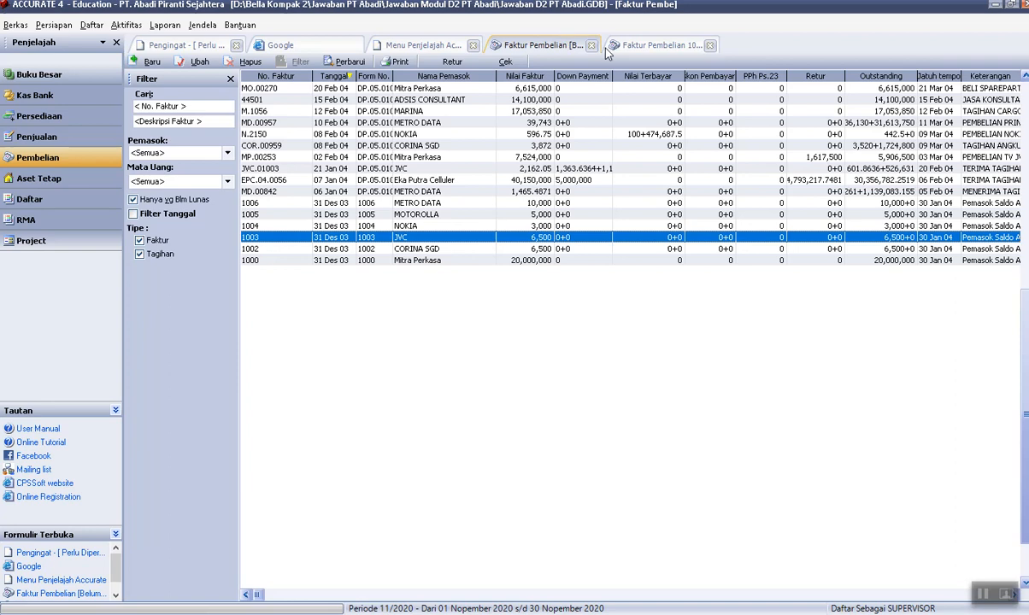
pyautogui.click(651, 47)
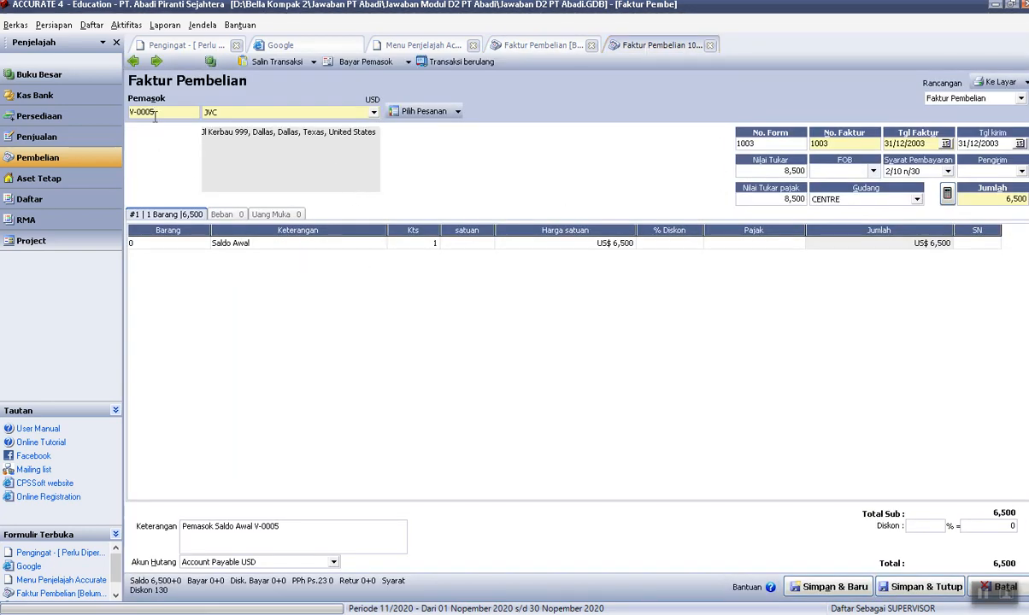
pyautogui.click(156, 61)
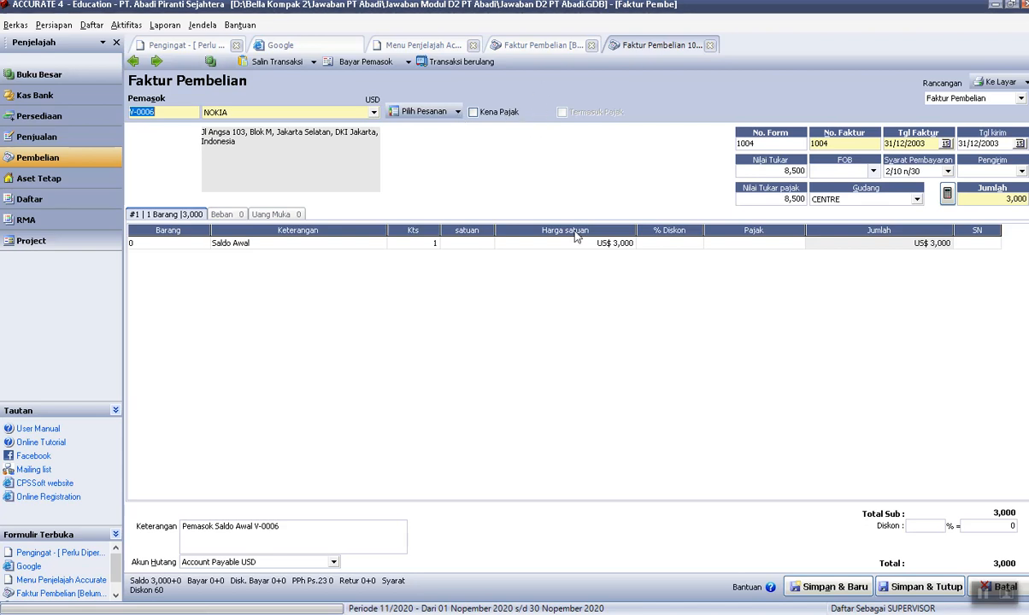
# Start a new supplier payment to JVC with a USD exchange rate of 8650, checking the rate against the Word module.
pyautogui.click(428, 46)
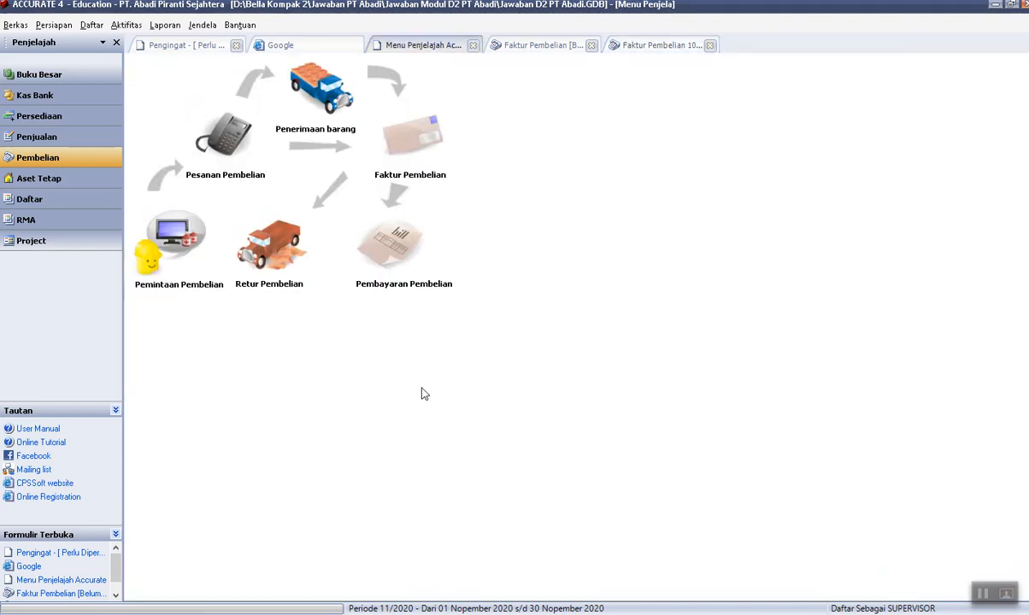
pyautogui.click(397, 261)
pyautogui.click(373, 112)
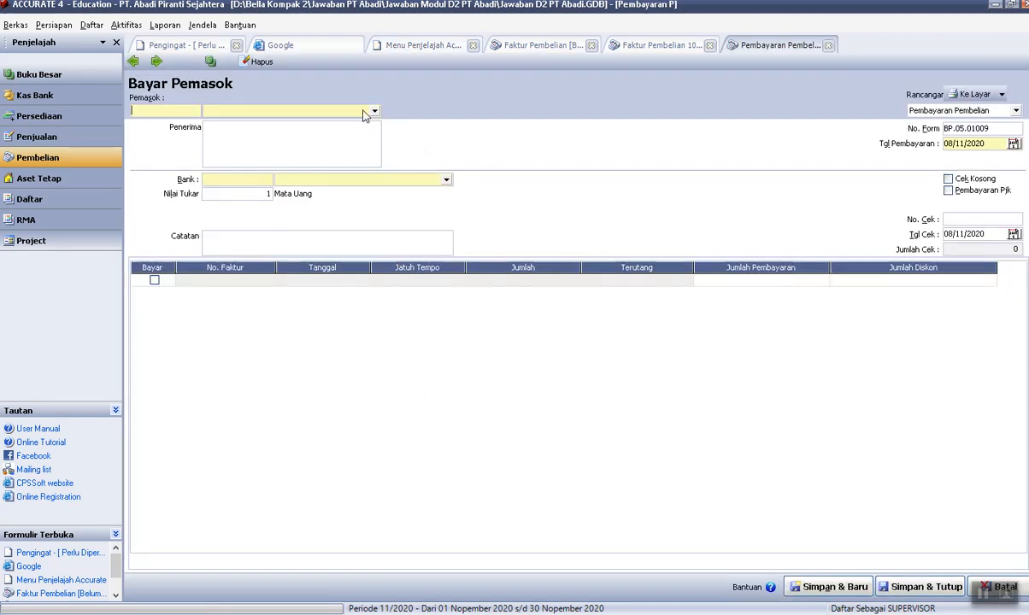
pyautogui.click(209, 151)
pyautogui.write('8650')
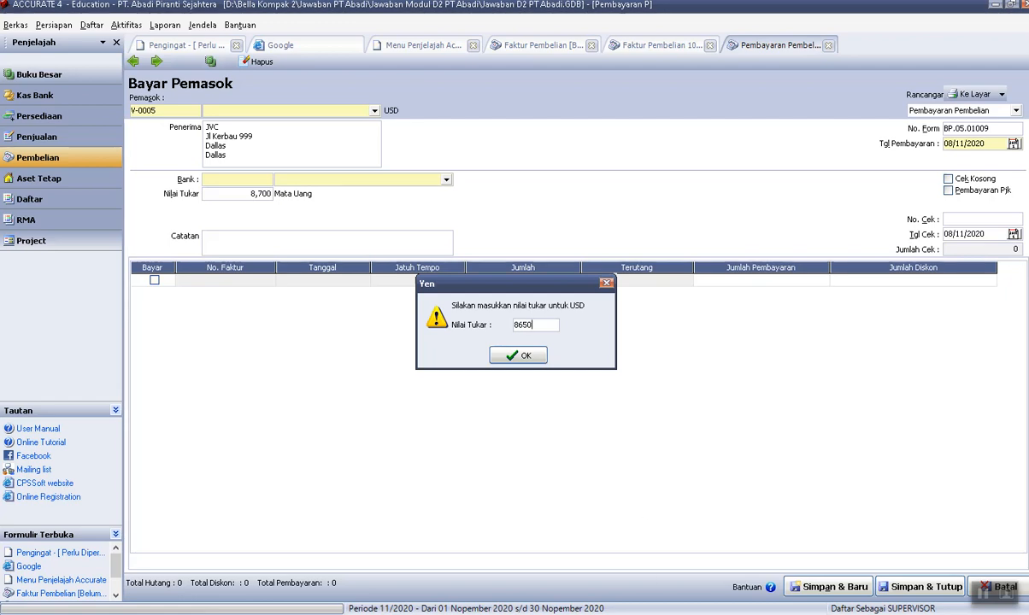
pyautogui.click(602, 614)
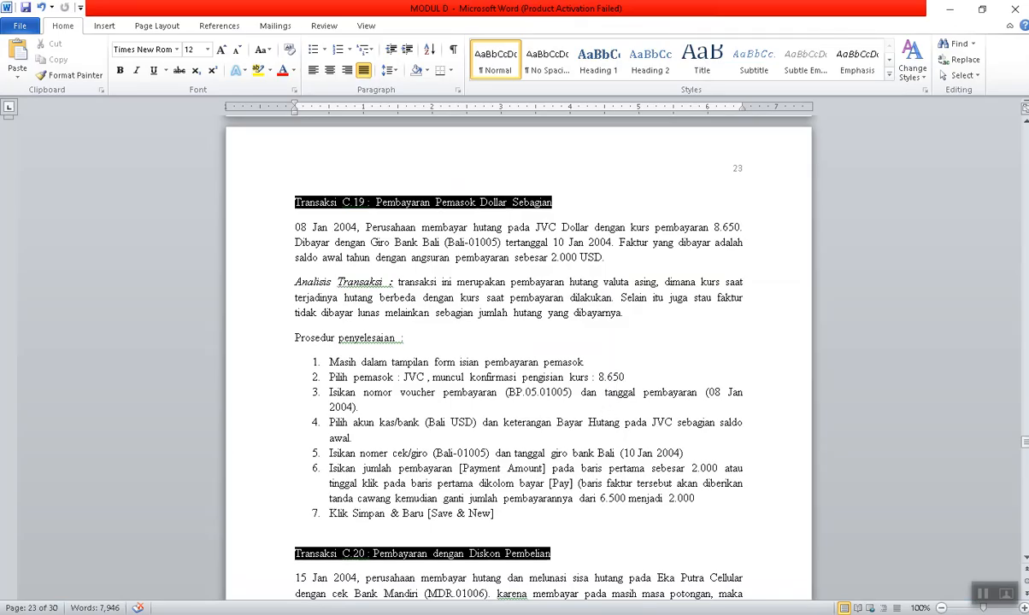
pyautogui.click(544, 614)
pyautogui.write('0')
pyautogui.click(521, 357)
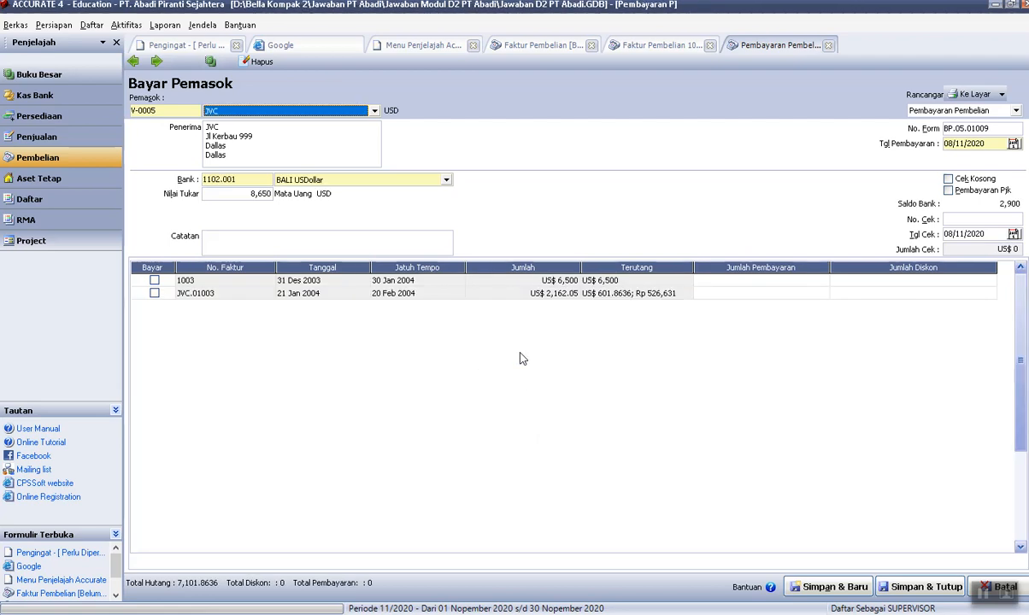
pyautogui.click(521, 355)
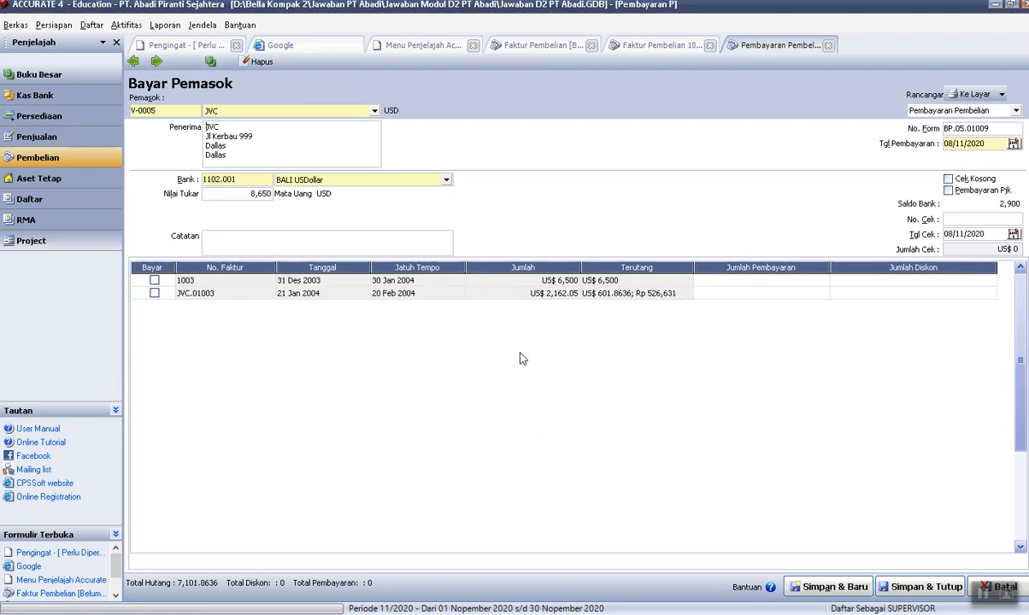
# Set the JVC payment date to 08/01/2004, consulting the C.19 instructions in Word.
pyautogui.press('Tab')
pyautogui.press('Tab')
pyautogui.hotkey('alt', 'Tab')
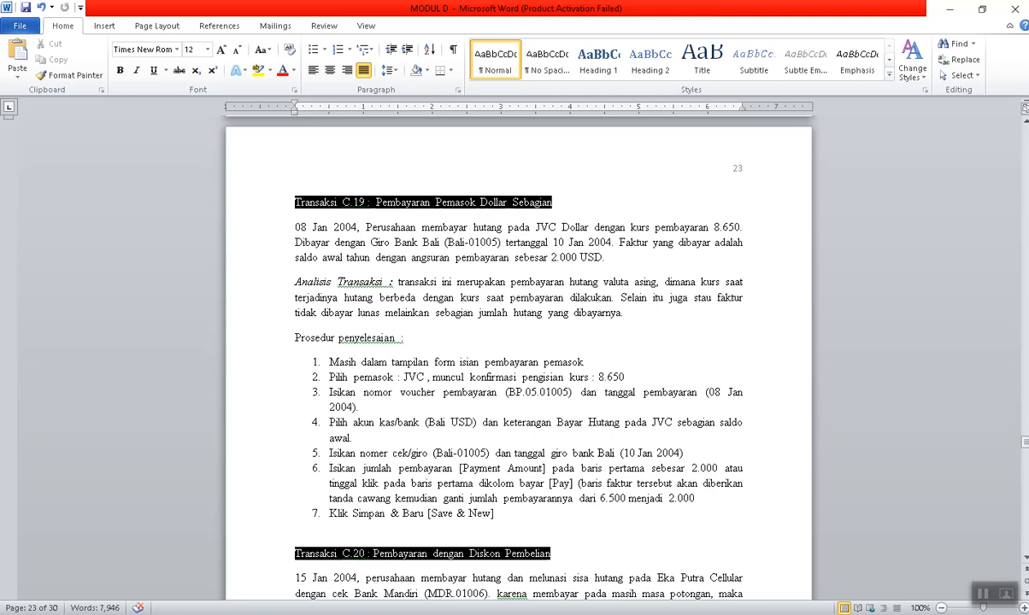
pyautogui.hotkey('alt', 'Tab')
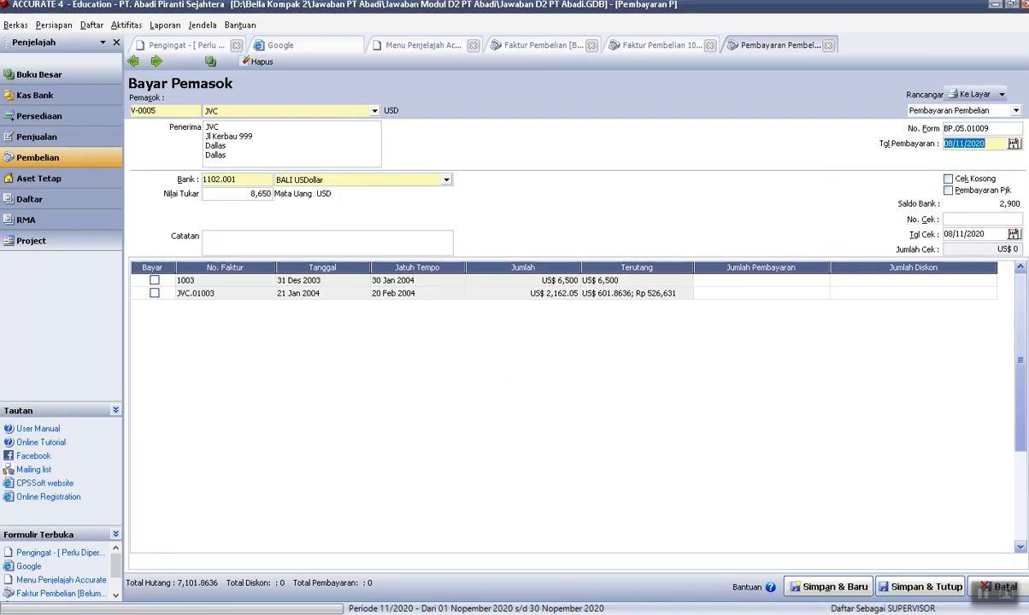
pyautogui.write('08/01')
pyautogui.hotkey('alt', 'Tab')
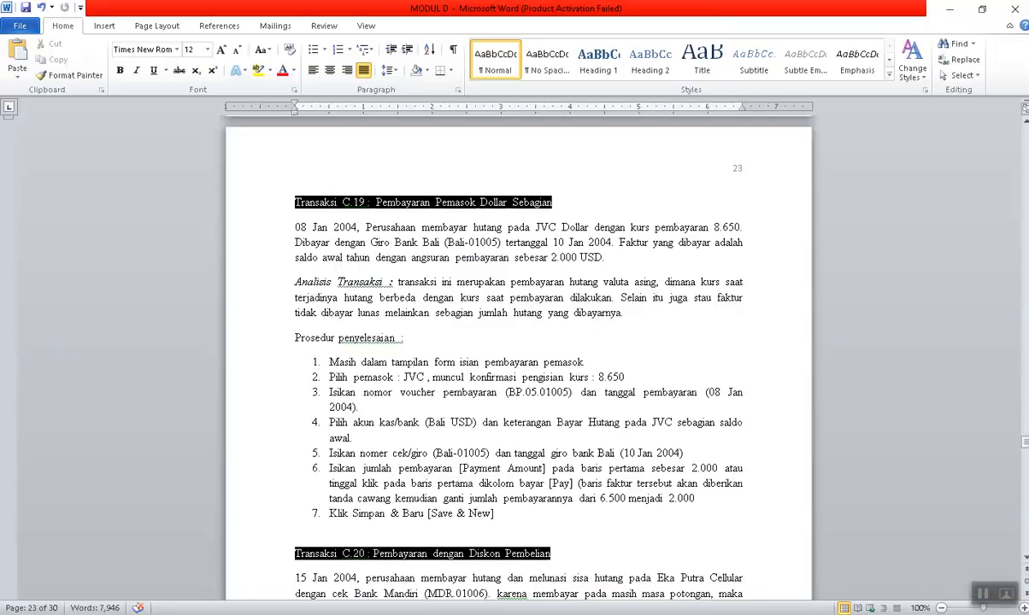
pyautogui.hotkey('alt', 'Tab')
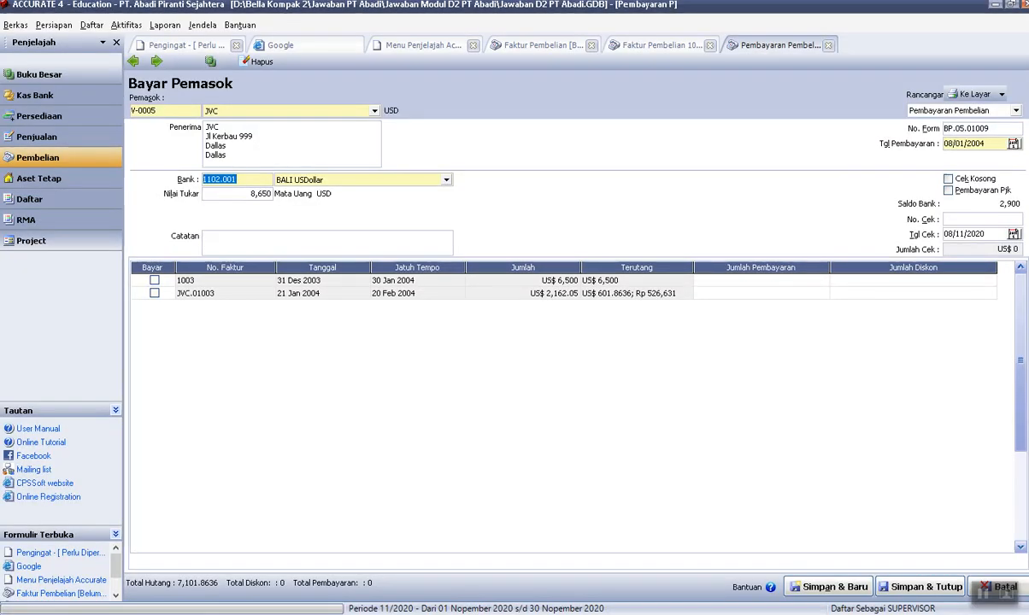
# Select BALI USDollar as the bank account for the JVC payment.
pyautogui.press('Tab')
pyautogui.press('Tab')
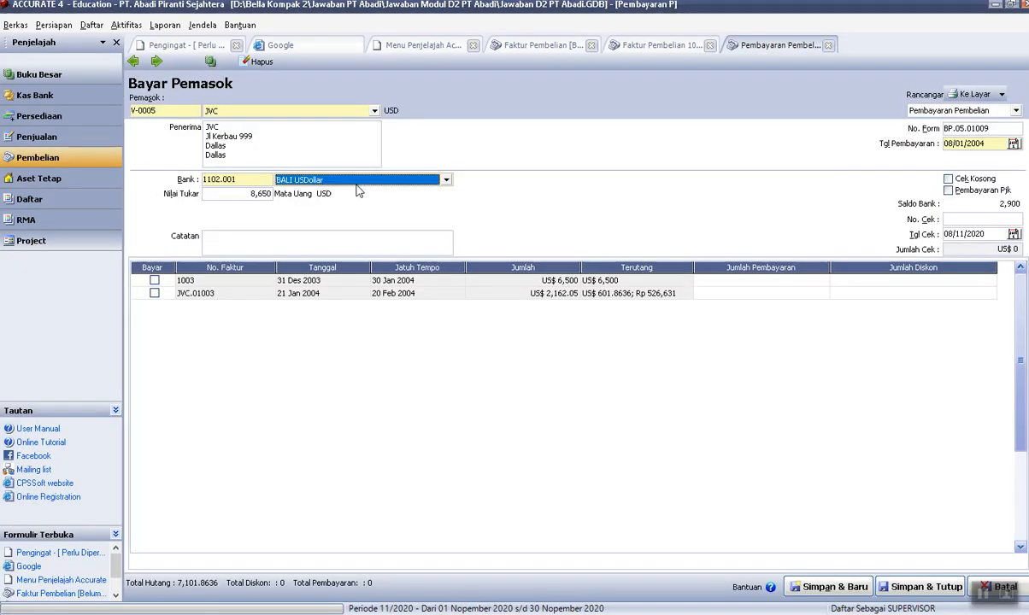
pyautogui.click(446, 180)
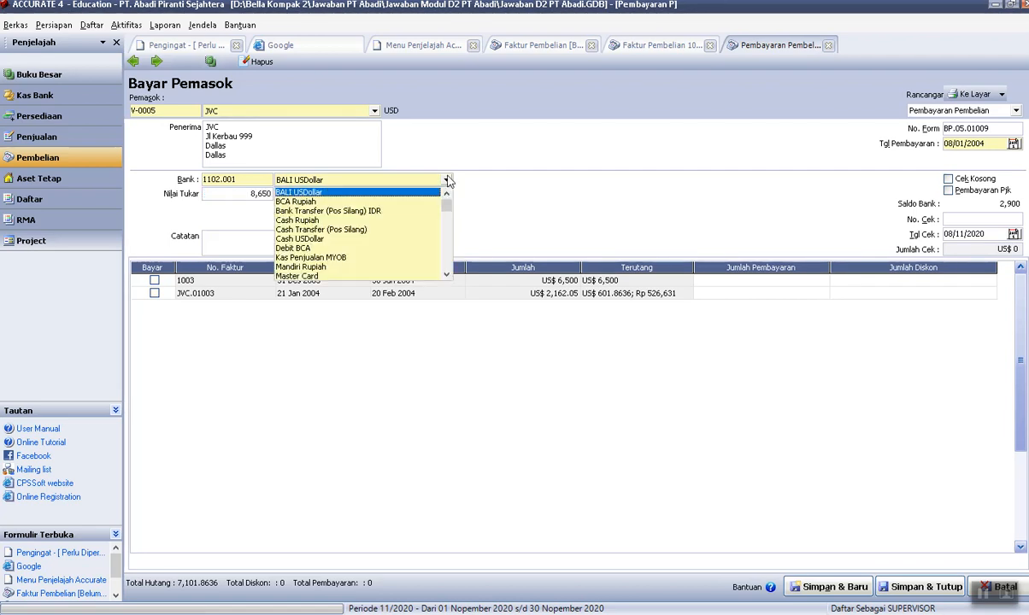
pyautogui.click(304, 194)
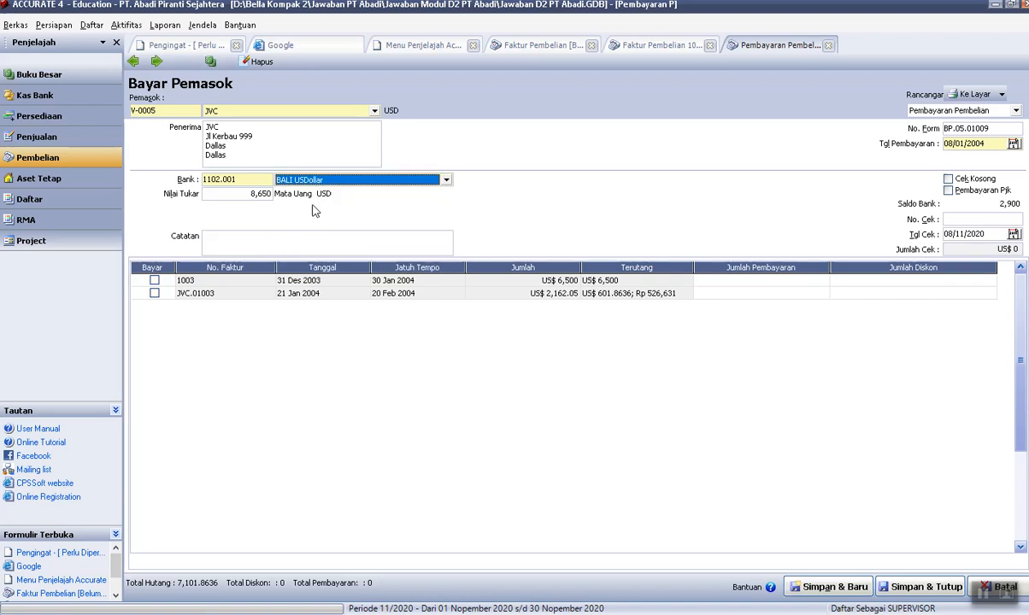
# Enter the note "Pembayaran faktur saldo awal (sebagian)" for the JVC payment, consulting the C.19 instructions in Word.
pyautogui.hotkey('alt', 'Tab')
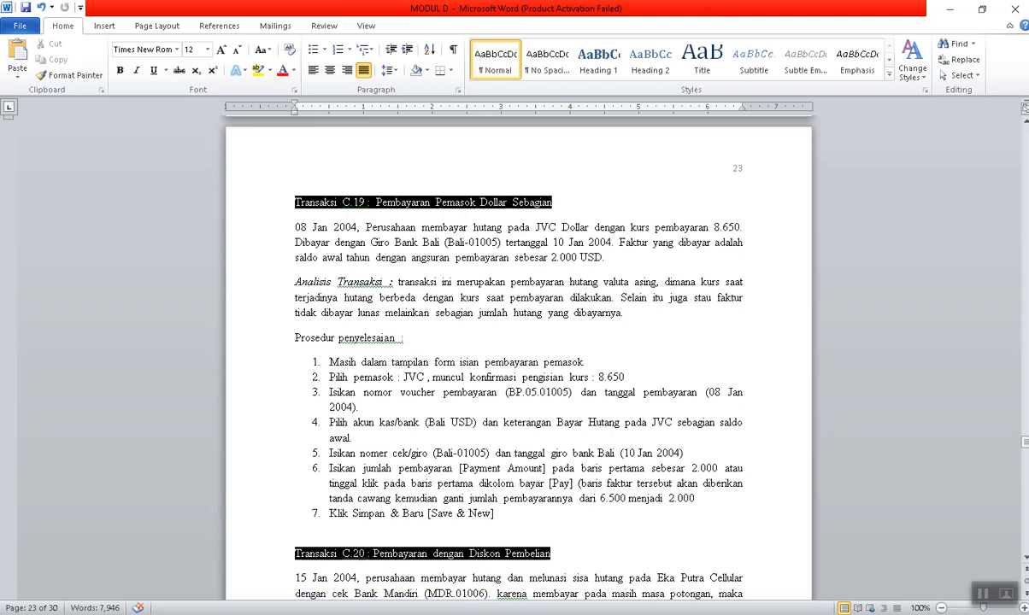
pyautogui.hotkey('alt', 'Tab')
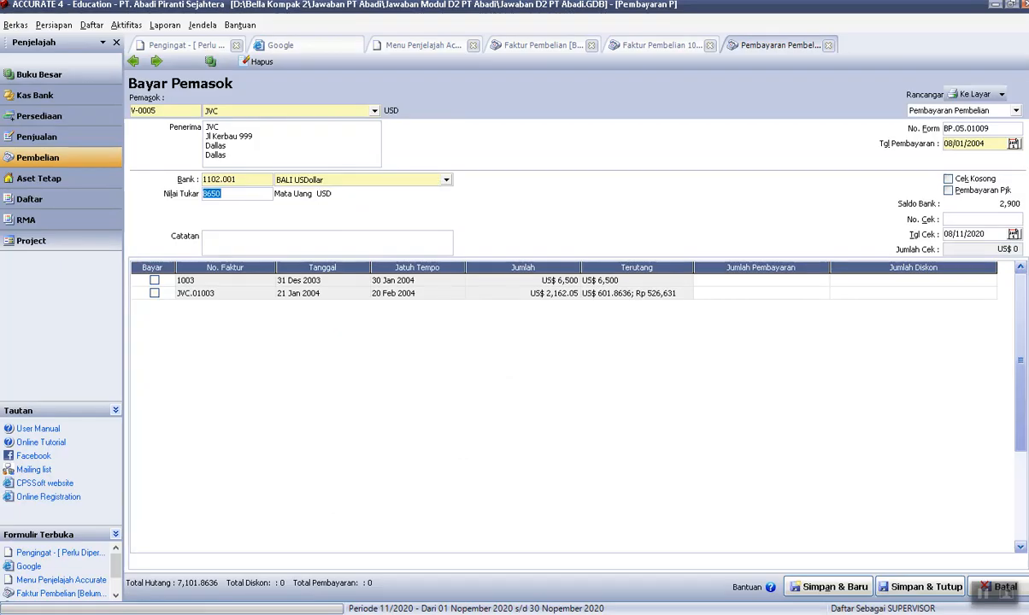
pyautogui.click(281, 235)
pyautogui.write('Pembayaran faktur saldo aw')
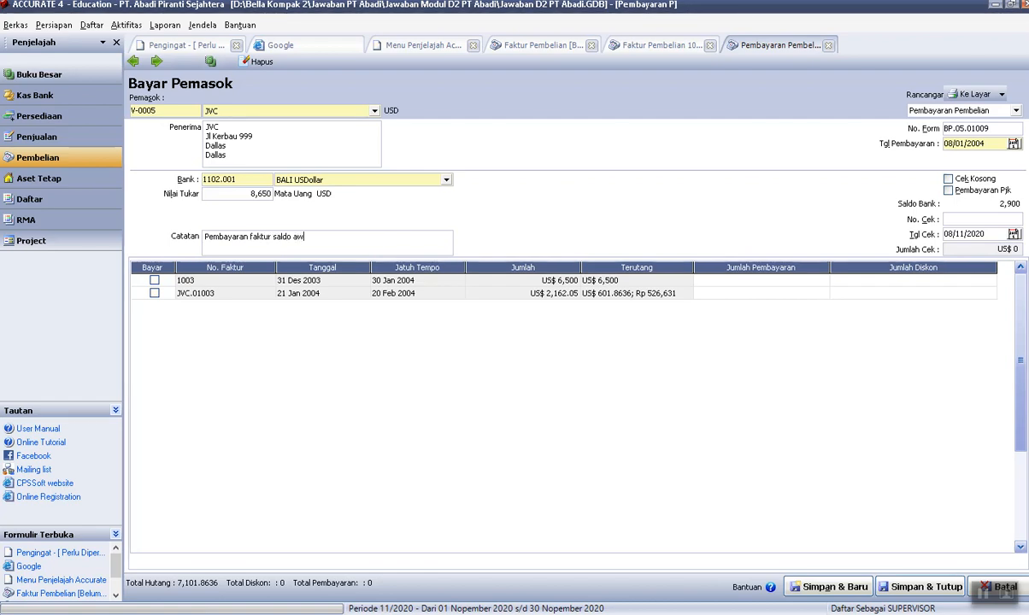
pyautogui.write('al (sebagian')
pyautogui.press('Tab')
pyautogui.press('Tab')
pyautogui.press('Tab')
# Copy the check number Bali-01005 from the C.19 text in Word into the JVC payment's check number in Accurate.
pyautogui.moveTo(544, 613)
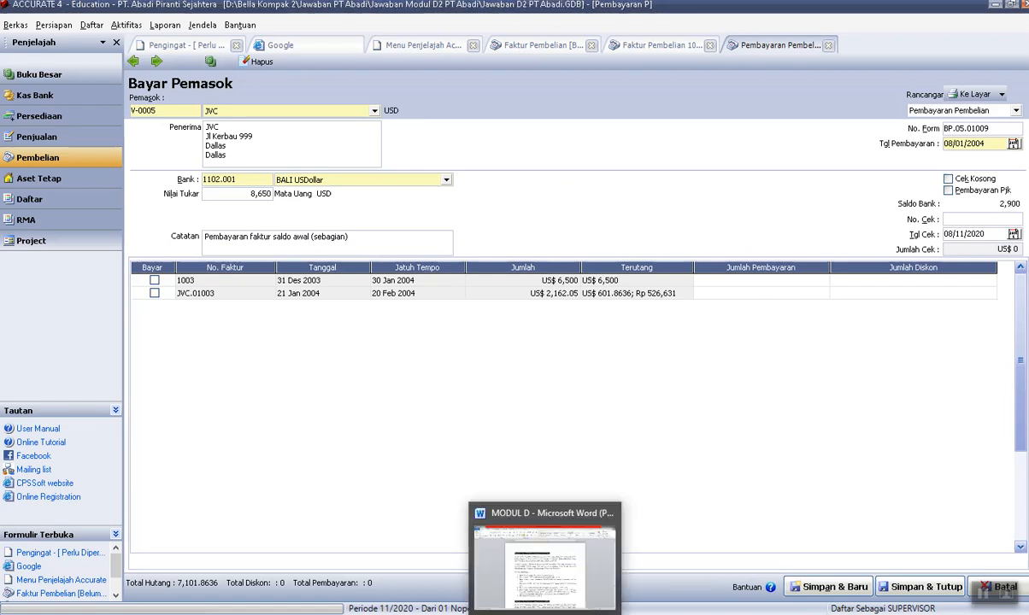
pyautogui.click(543, 564)
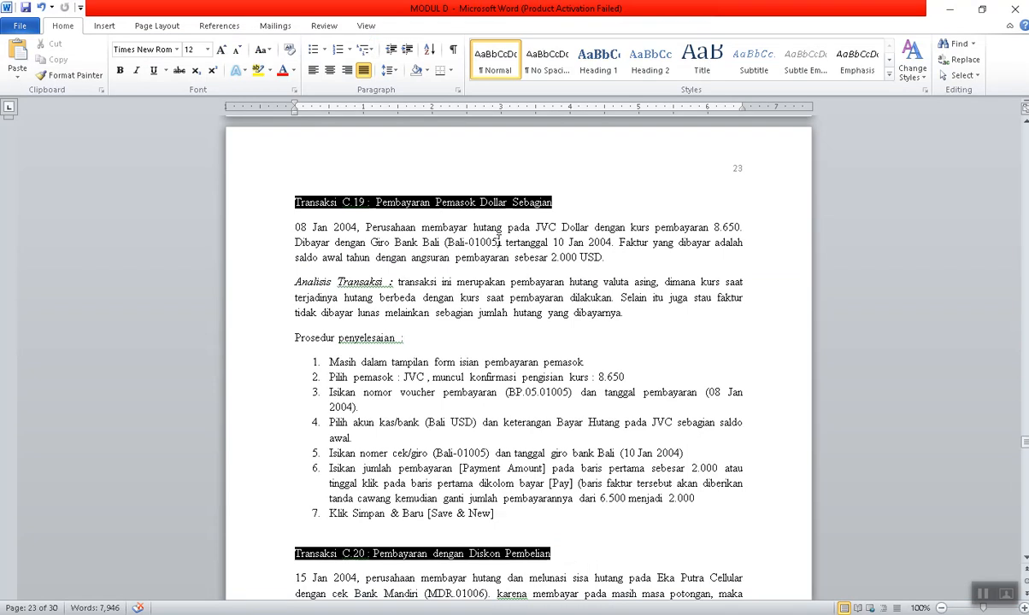
pyautogui.moveTo(499, 242); pyautogui.dragTo(446, 244)
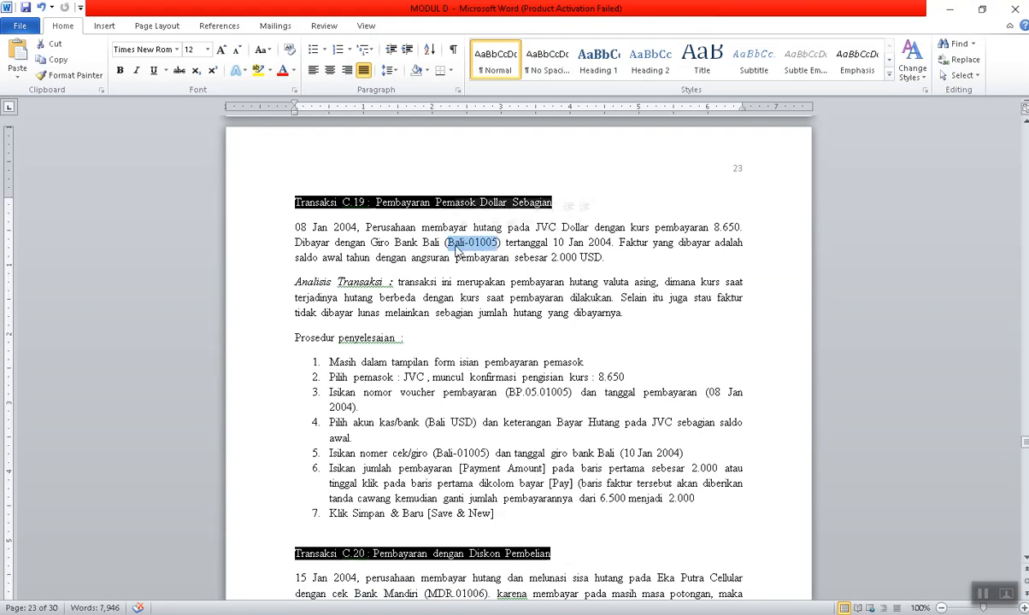
pyautogui.hotkey('ctrl', 'c')
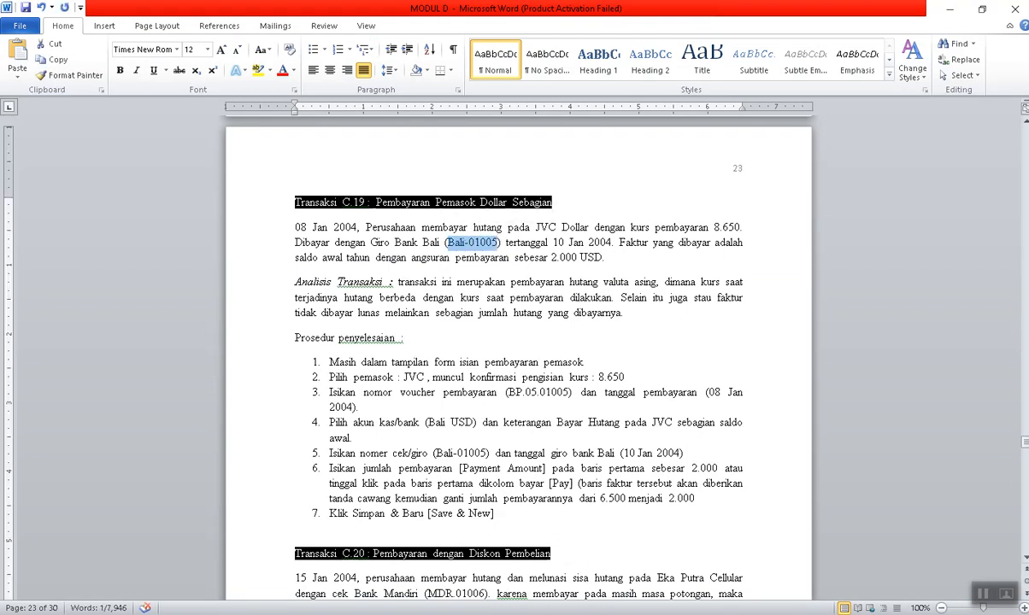
pyautogui.hotkey('alt', 'Tab')
pyautogui.hotkey('ctrl', 'v')
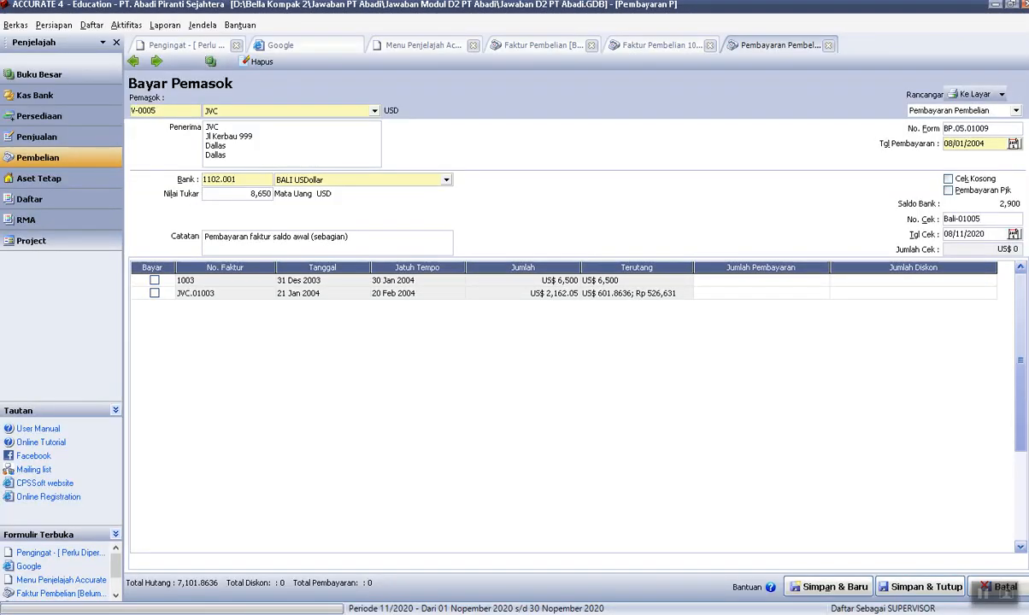
pyautogui.press('Tab')
# Set the check date to 10/01/2004 as given in the Word module and mark invoice 1003 for payment.
pyautogui.hotkey('alt', 'Tab')
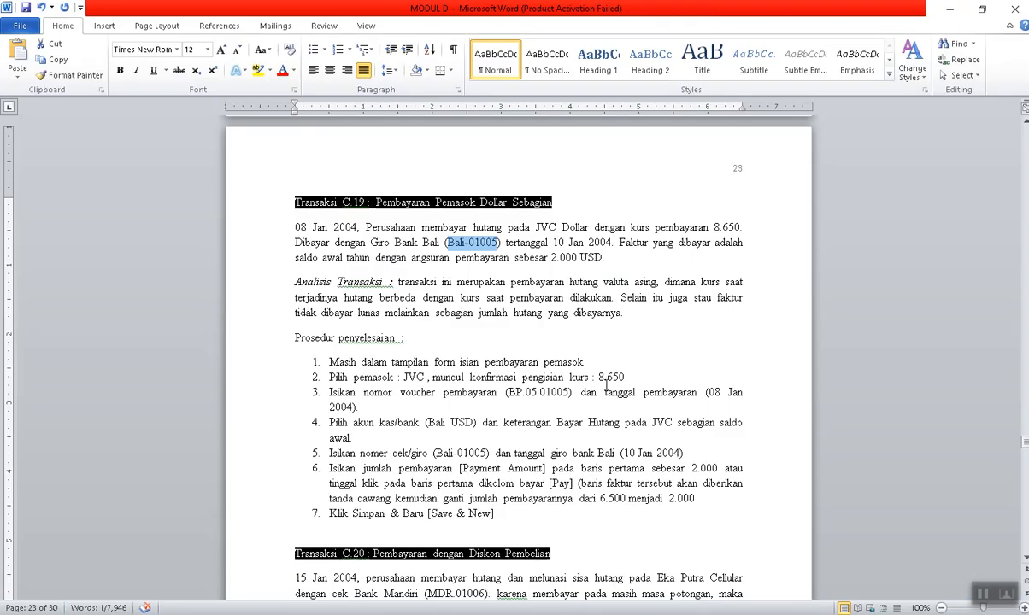
pyautogui.hotkey('alt', 'Tab')
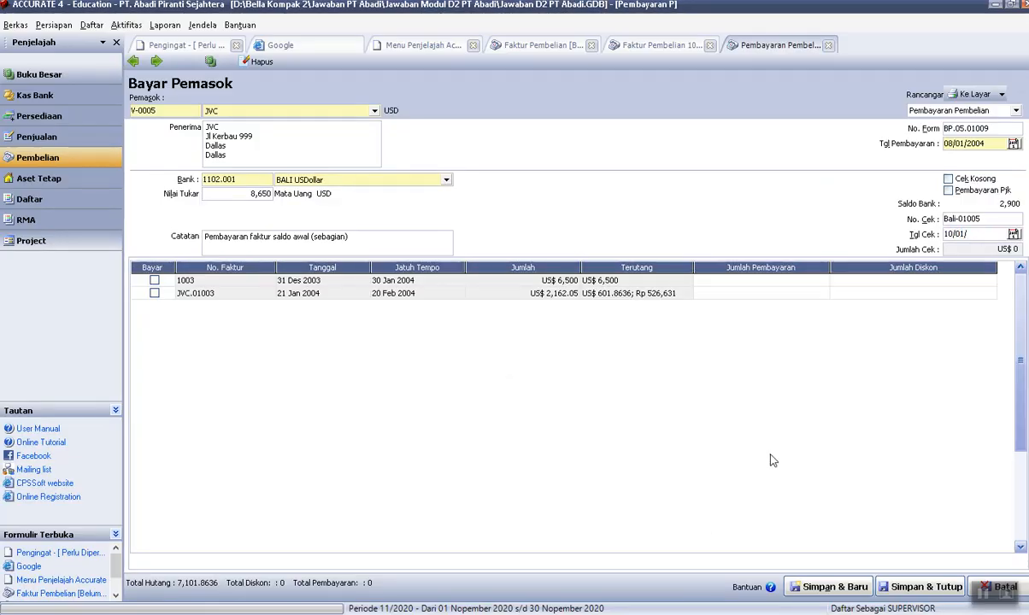
pyautogui.write('2004')
pyautogui.click(152, 286)
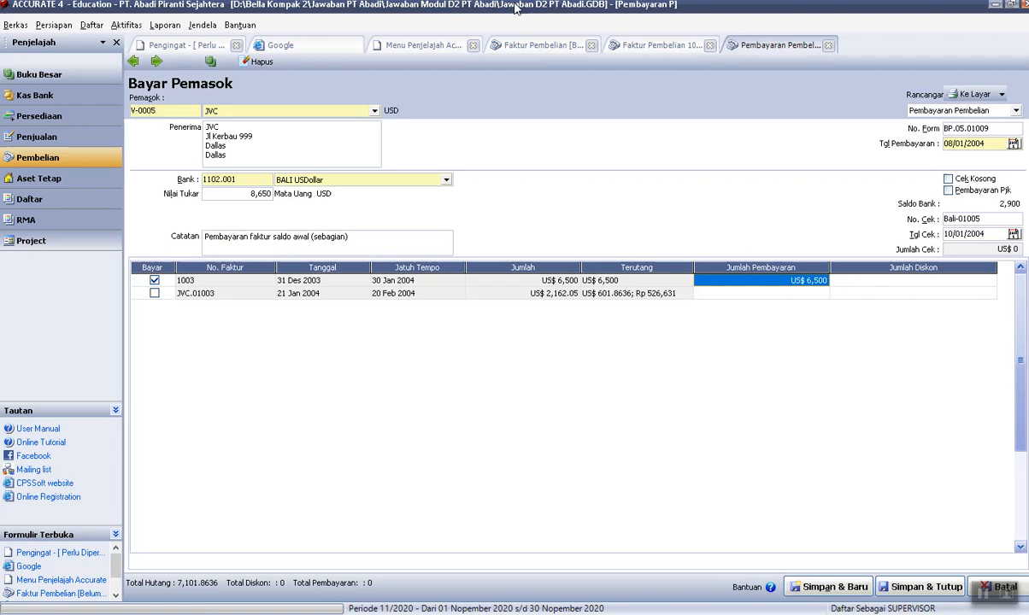
# Compare invoice 1003 in the JVC payment with its entry in the purchase invoice list and the open opening-balance invoice.
pyautogui.click(539, 44)
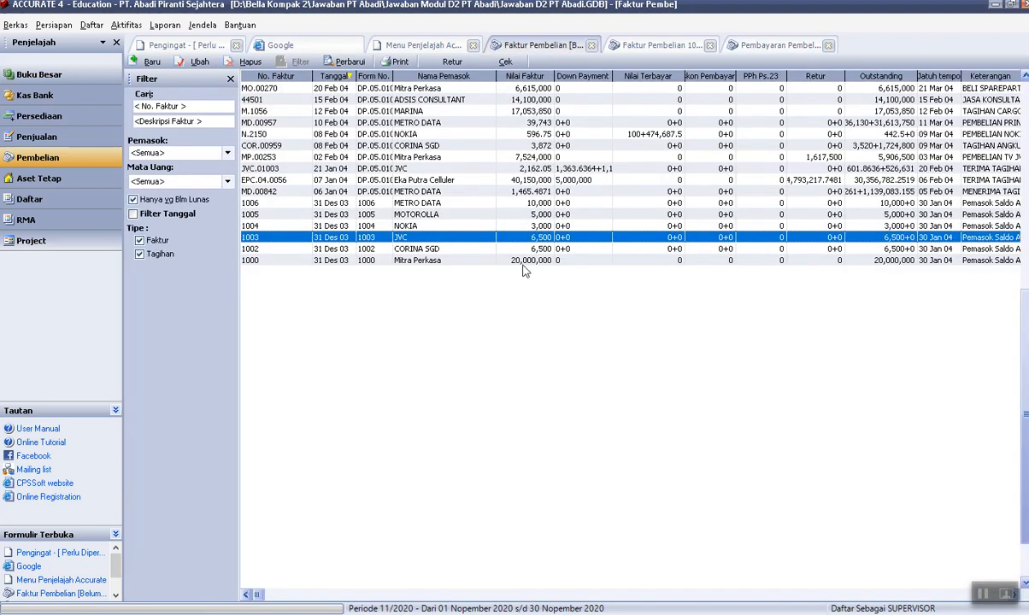
pyautogui.click(778, 45)
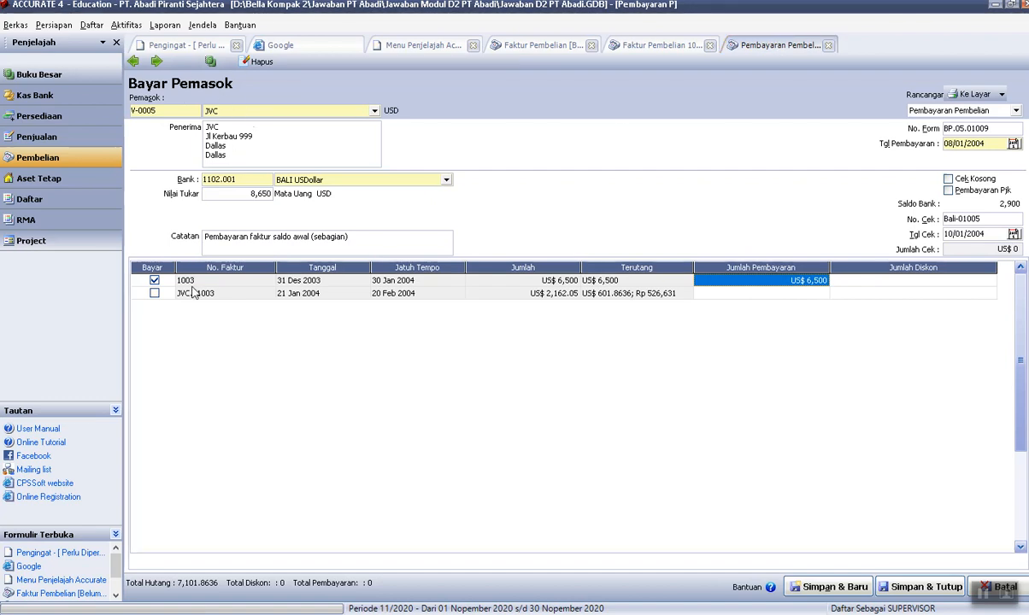
pyautogui.click(659, 44)
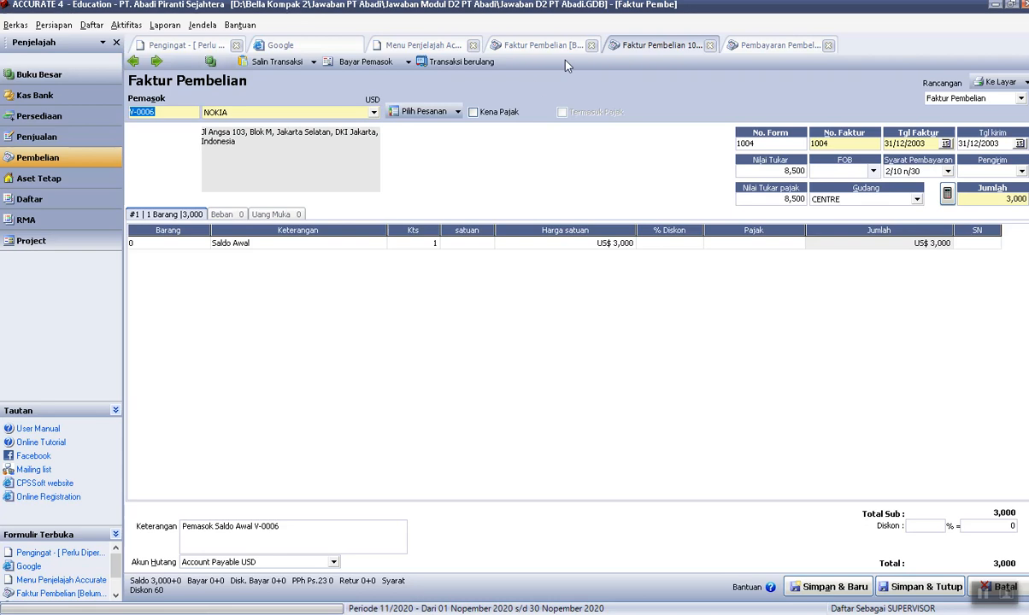
pyautogui.click(769, 47)
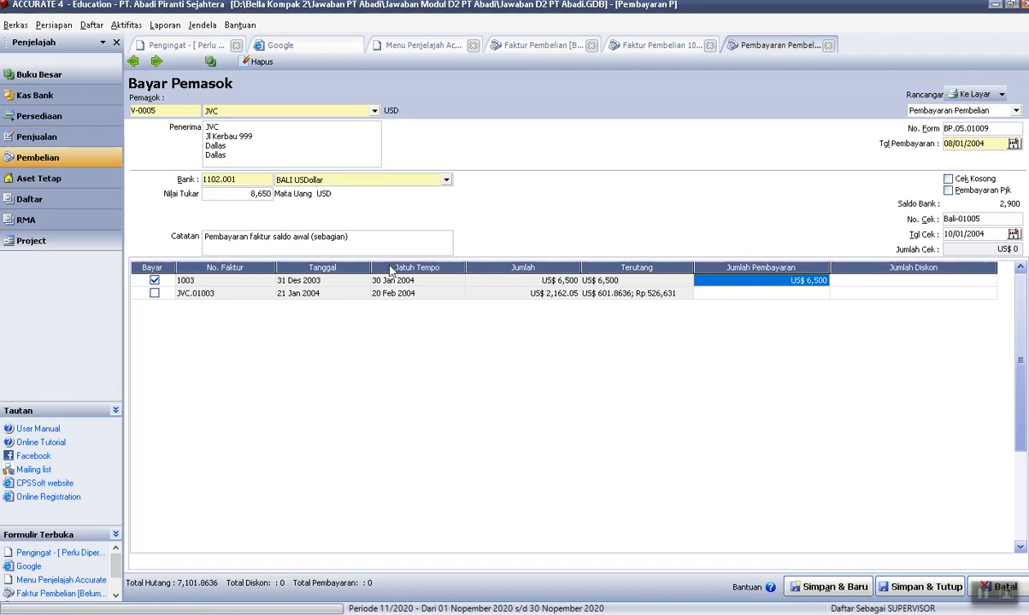
pyautogui.click(656, 45)
pyautogui.click(778, 46)
pyautogui.click(532, 47)
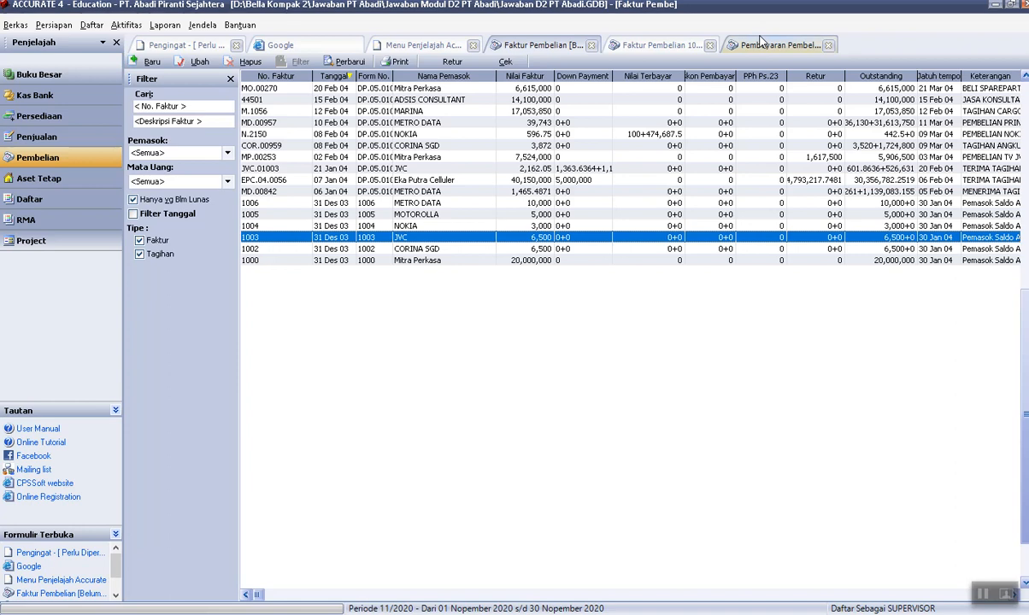
pyautogui.click(759, 45)
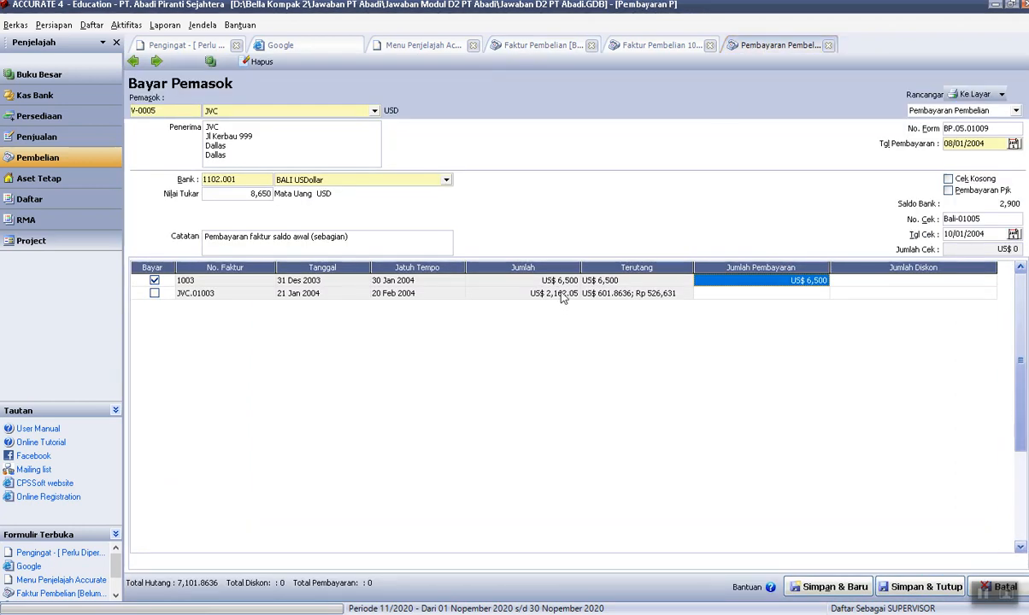
pyautogui.click(513, 45)
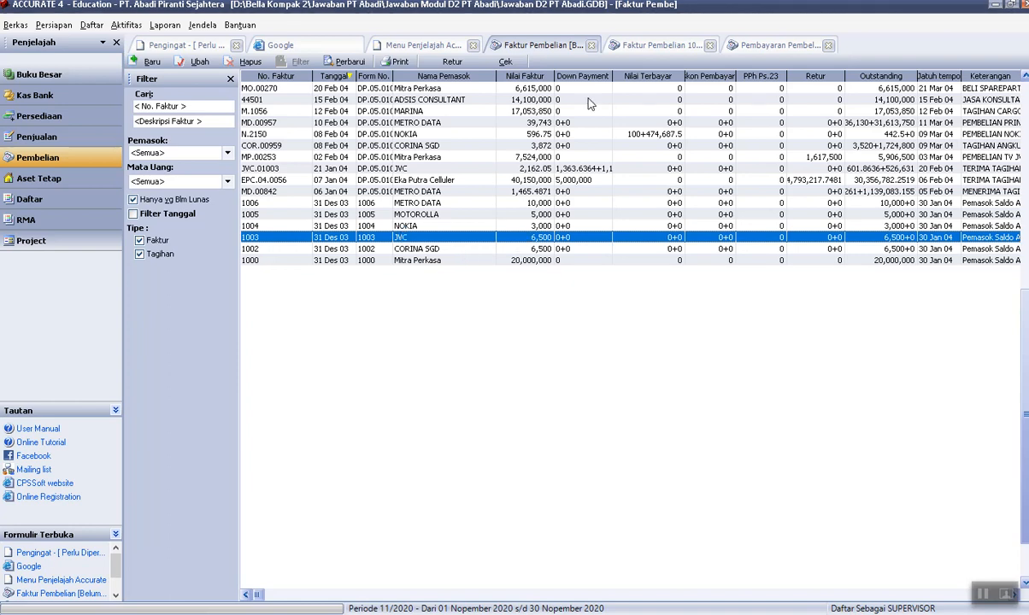
pyautogui.click(746, 51)
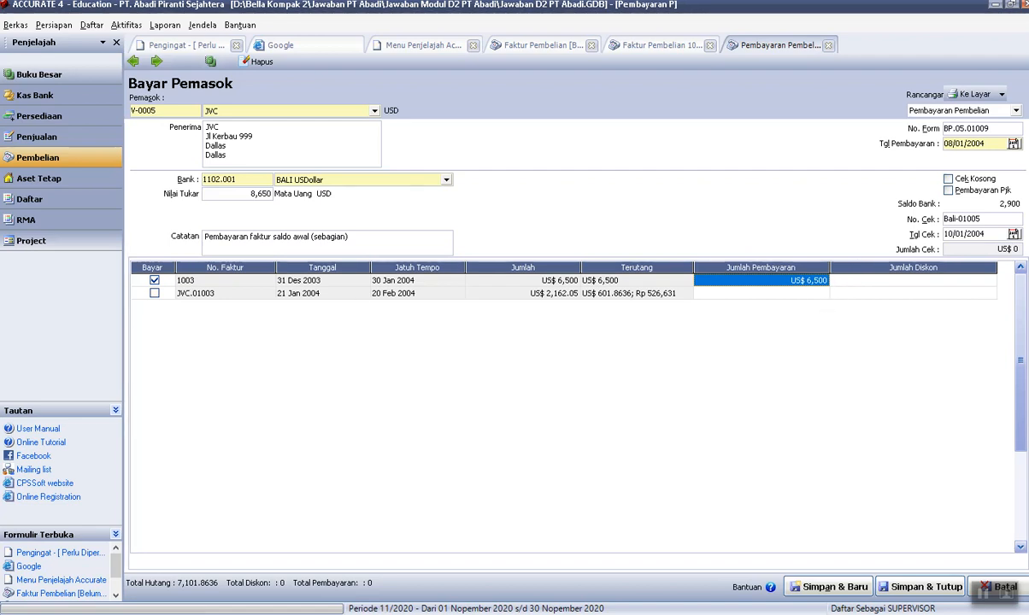
# Set the payment amount for invoice 1003 to 2000 USD per the Word module, and save the payment with a new form.
pyautogui.hotkey('alt', 'Tab')
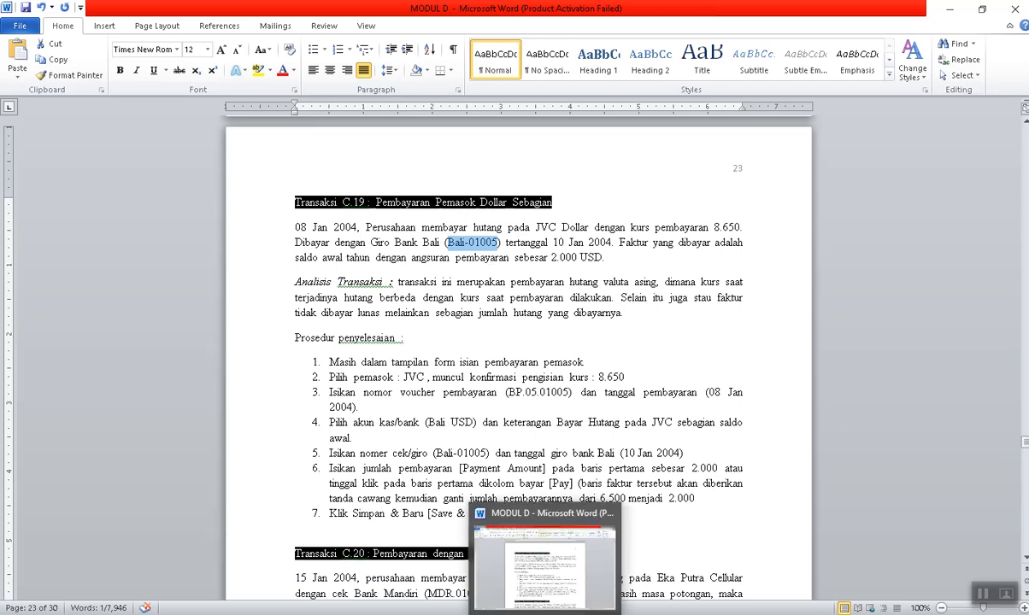
pyautogui.click(545, 614)
pyautogui.click(881, 283)
pyautogui.click(798, 282)
pyautogui.write('2000')
pyautogui.press('Tab')
pyautogui.press('Tab')
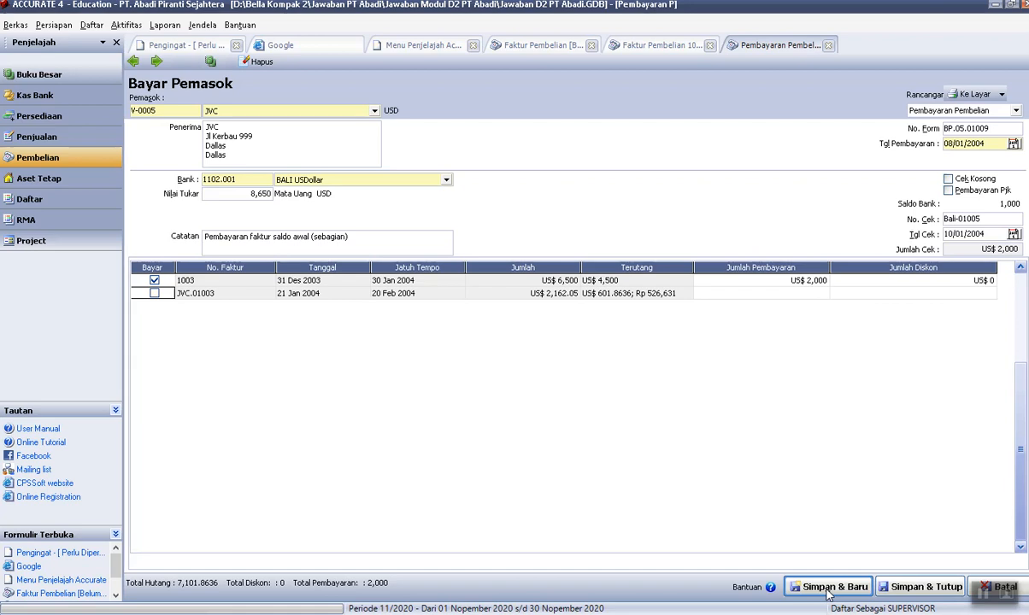
pyautogui.click(957, 144)
pyautogui.click(833, 588)
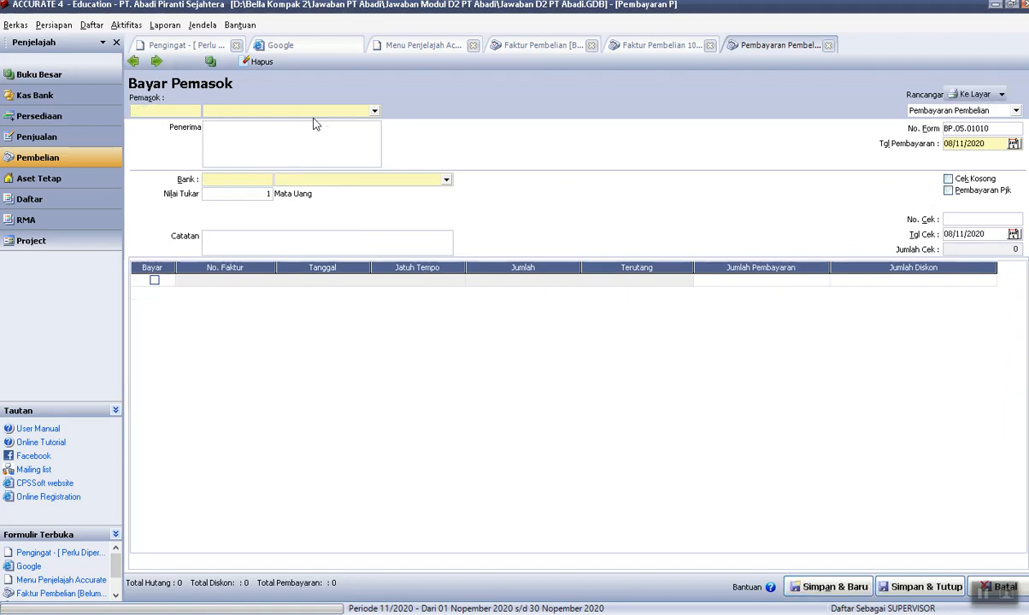
# Start another supplier payment to JVC at the 8,650 exchange rate and date it 08/01/2004.
pyautogui.click(374, 110)
pyautogui.click(211, 153)
pyautogui.click(523, 355)
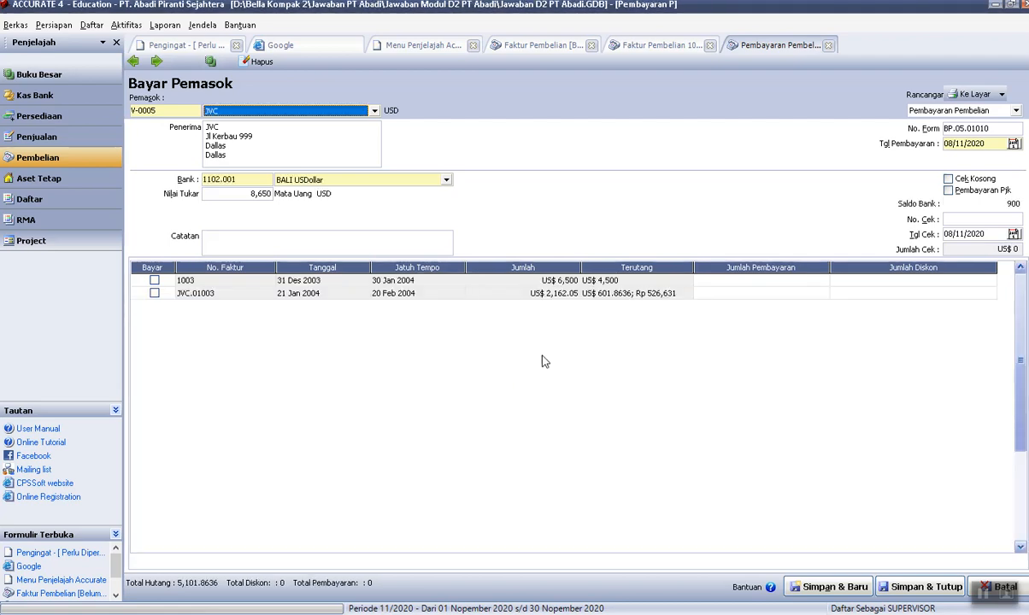
pyautogui.press('Tab')
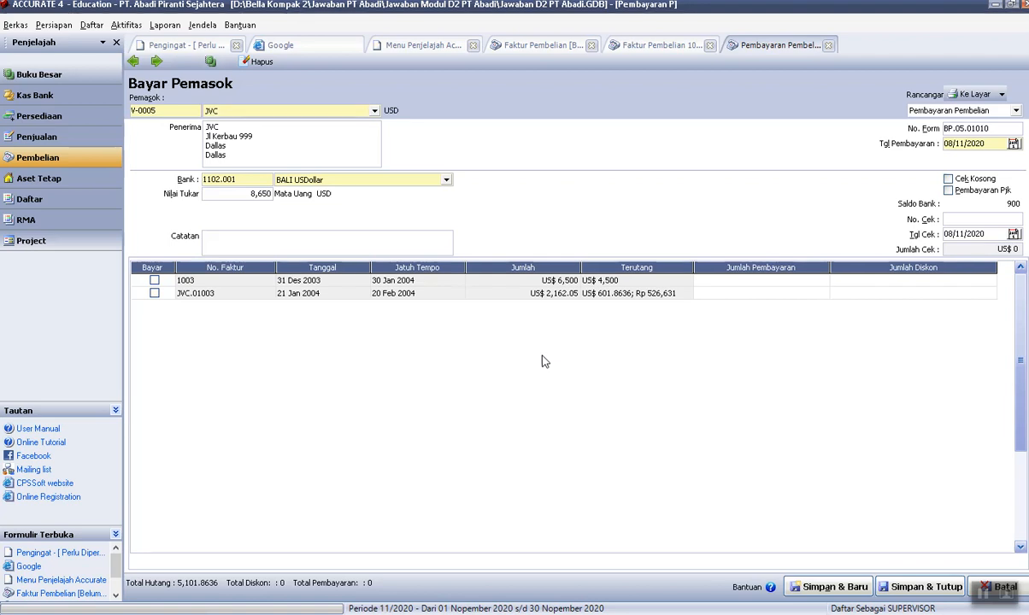
pyautogui.press('Tab')
pyautogui.press('Tab')
pyautogui.write('08/01/04')
pyautogui.press('Tab')
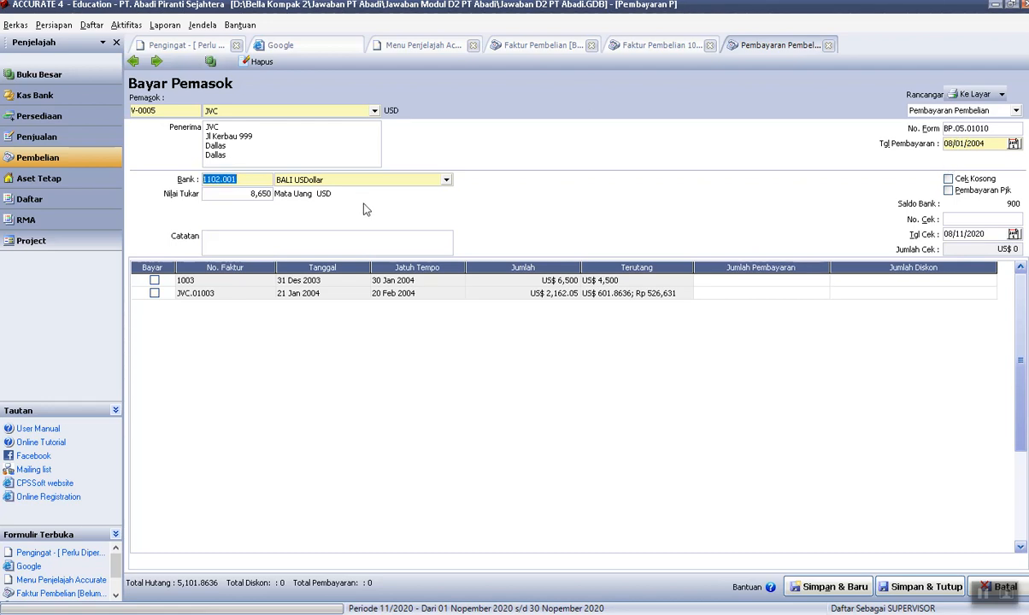
# Select Cash Rupiah as the bank account and enter the note "Pembayaran pajak faktur saldo awal".
pyautogui.click(401, 181)
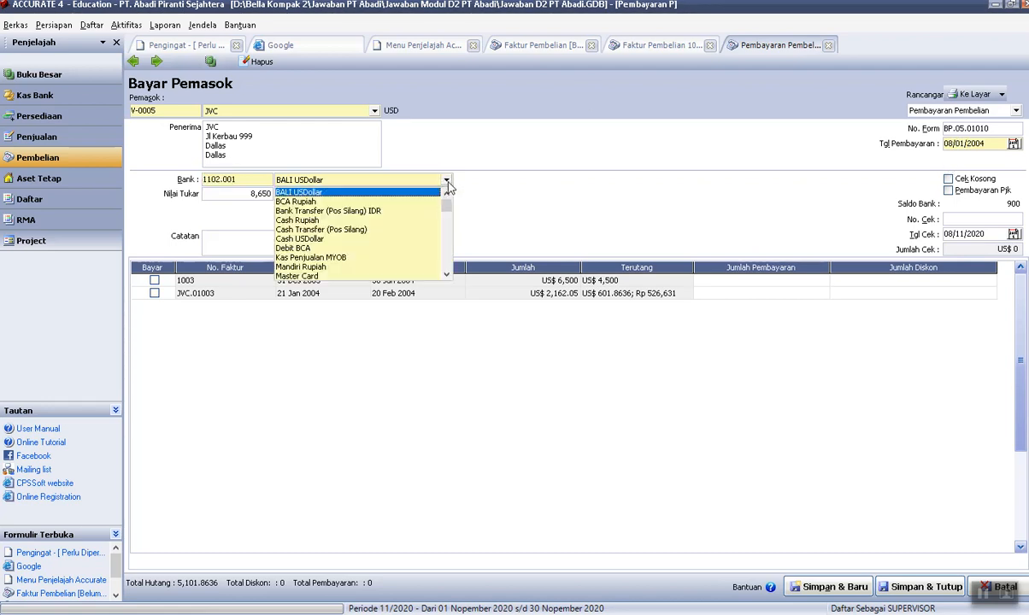
pyautogui.click(315, 221)
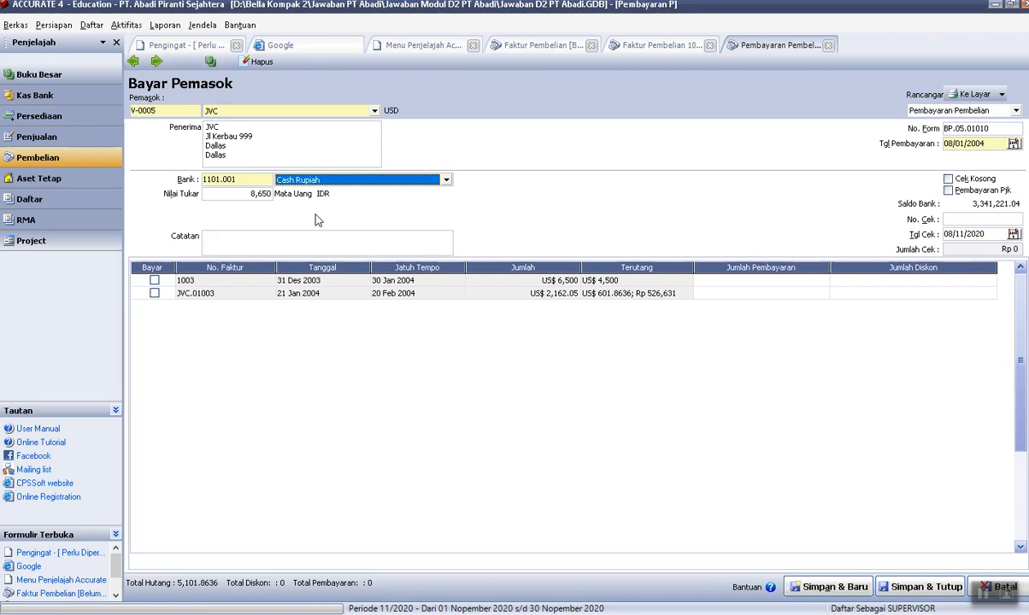
pyautogui.press('Tab')
pyautogui.press('Tab')
pyautogui.write('Pembayaran')
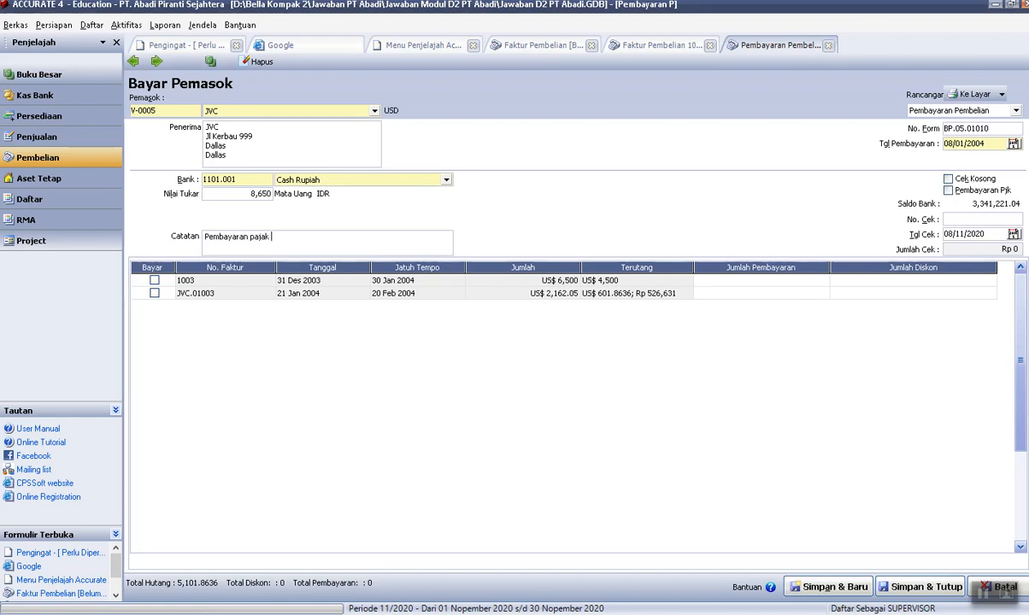
pyautogui.write(' pajak faktur saldo awal')
# Try the tax payment option (Pembayaran Pjk) with invoice 1003 marked for payment and again with it unmarked.
pyautogui.click(154, 281)
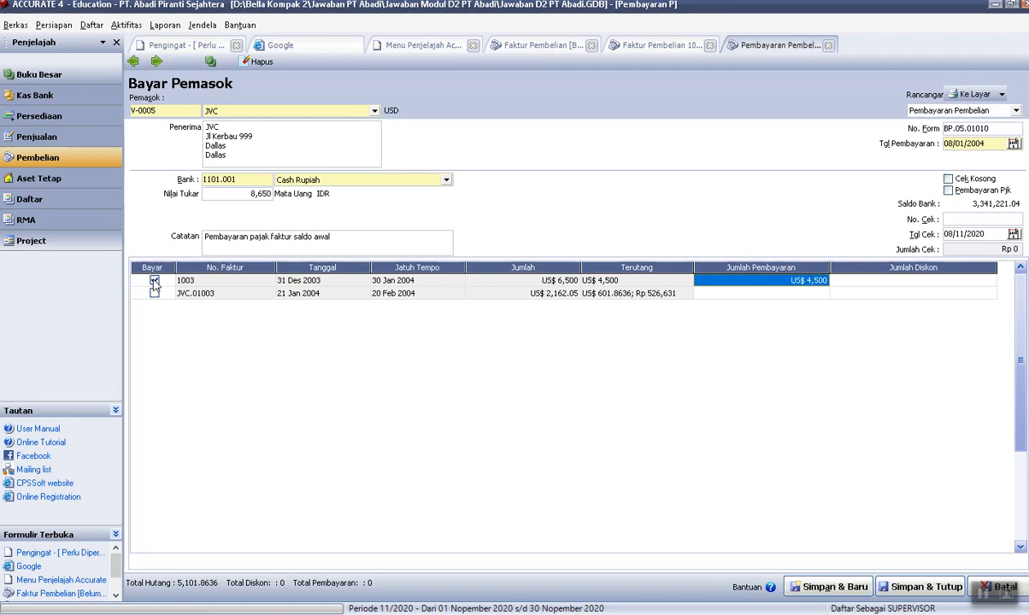
pyautogui.press('Tab')
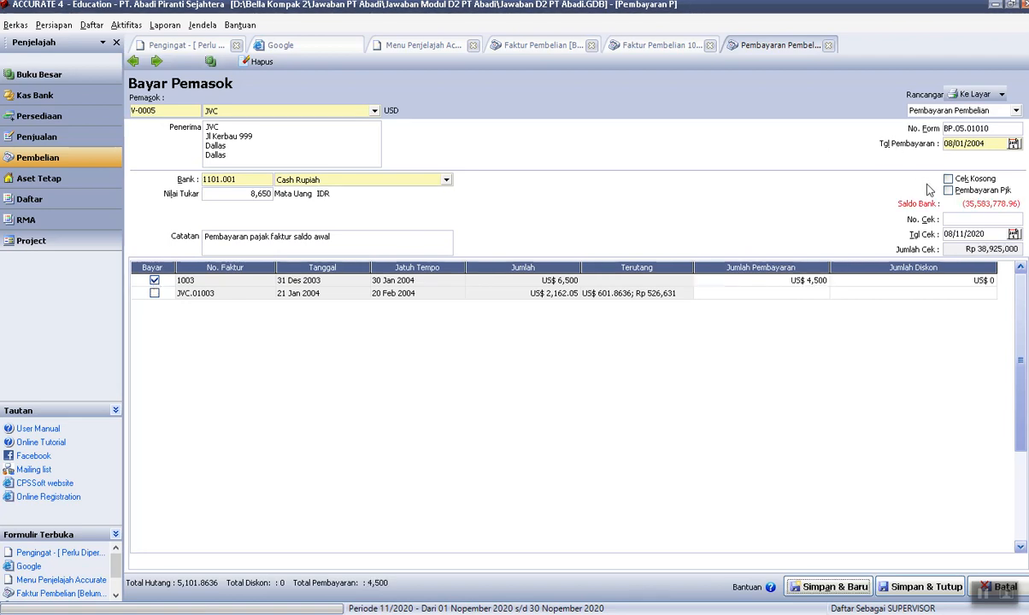
pyautogui.click(950, 192)
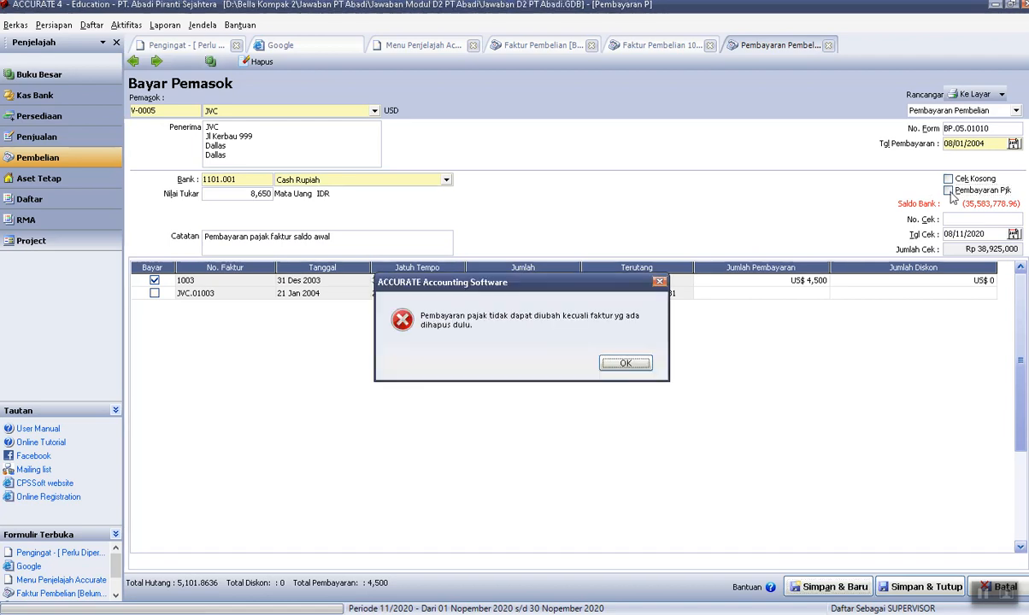
pyautogui.click(624, 364)
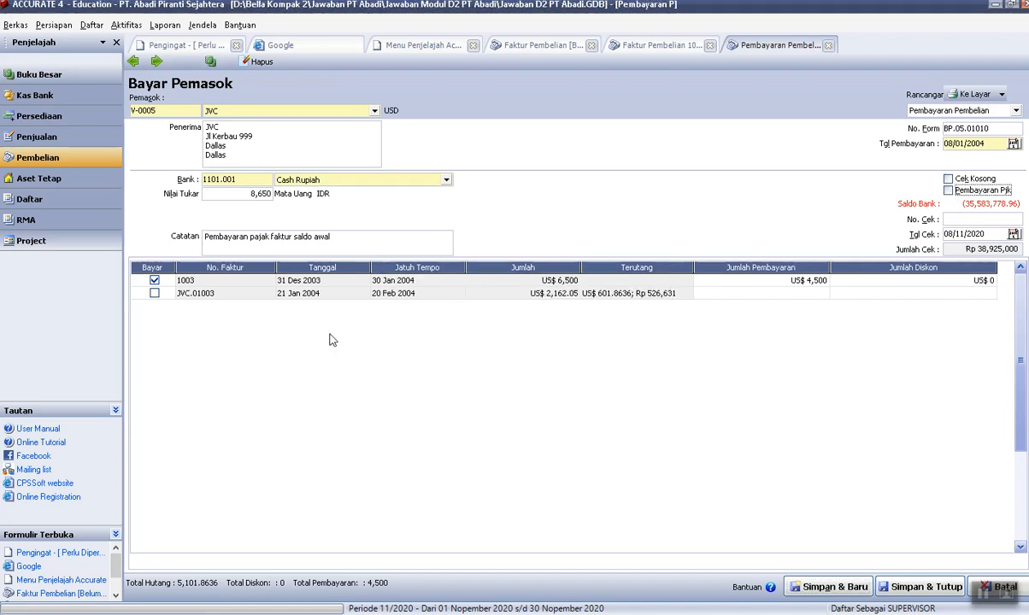
pyautogui.click(155, 280)
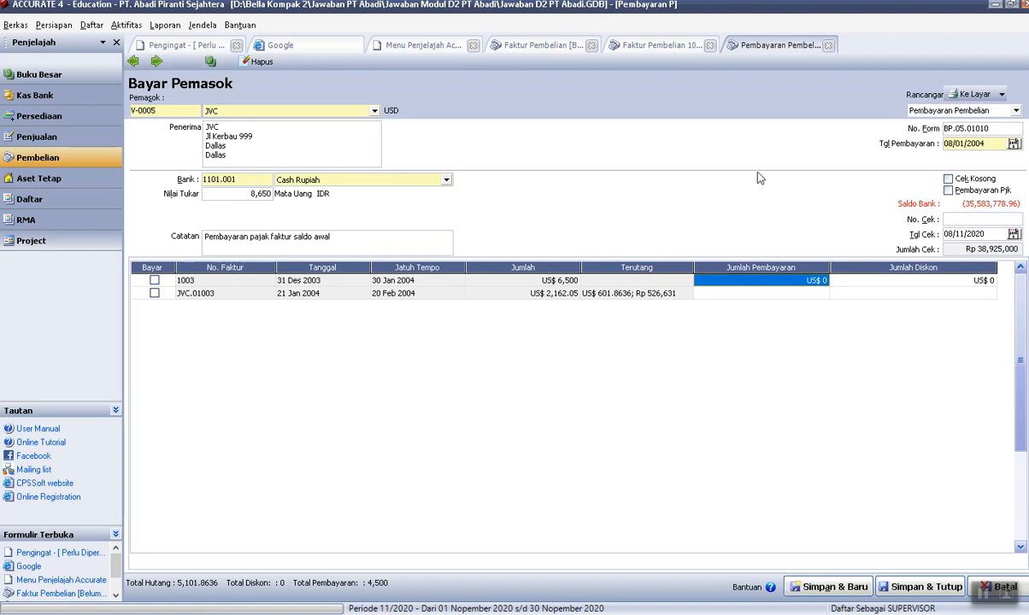
pyautogui.click(947, 191)
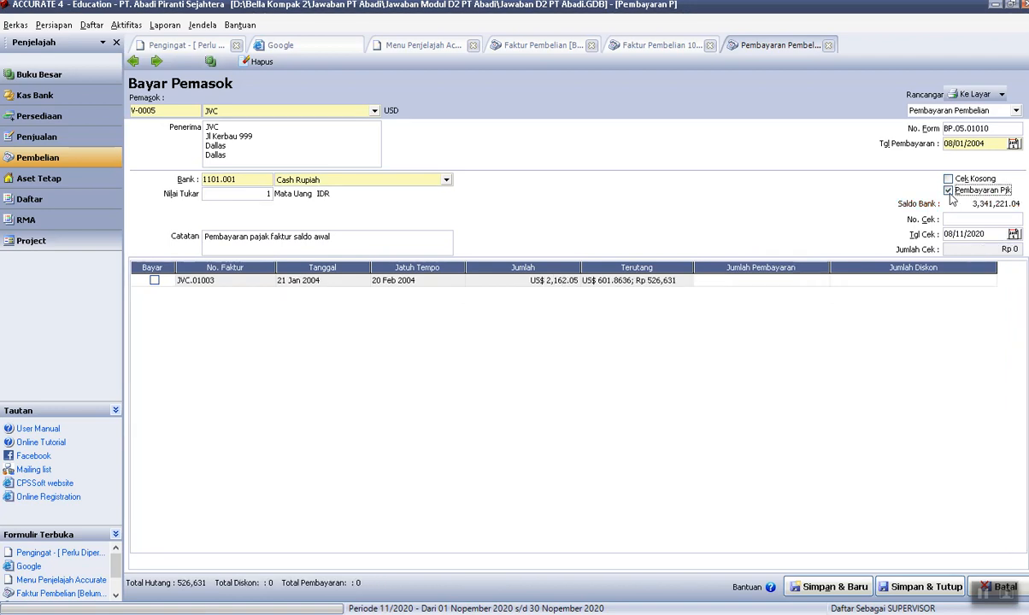
pyautogui.click(948, 191)
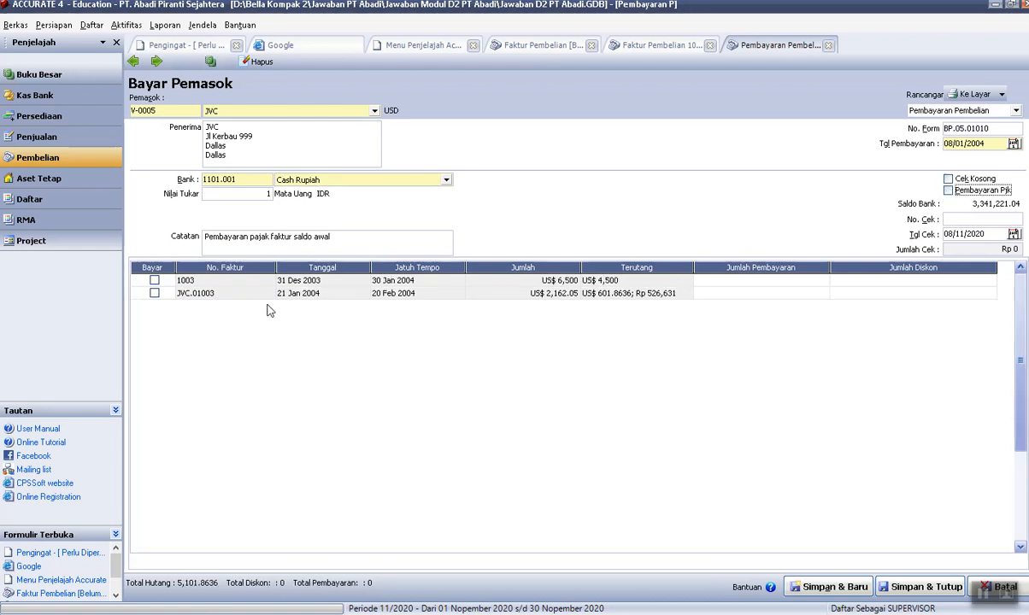
# Compare JVC's payable invoices with the tax payment option (Pembayaran Pjk) on and off, and check the purchase invoice list.
pyautogui.click(947, 191)
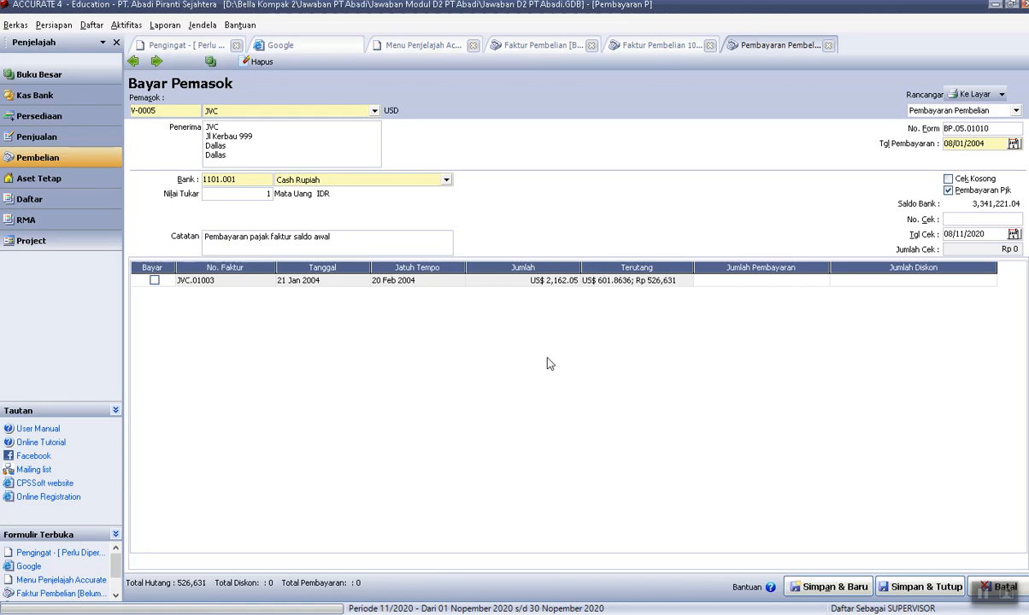
pyautogui.click(539, 46)
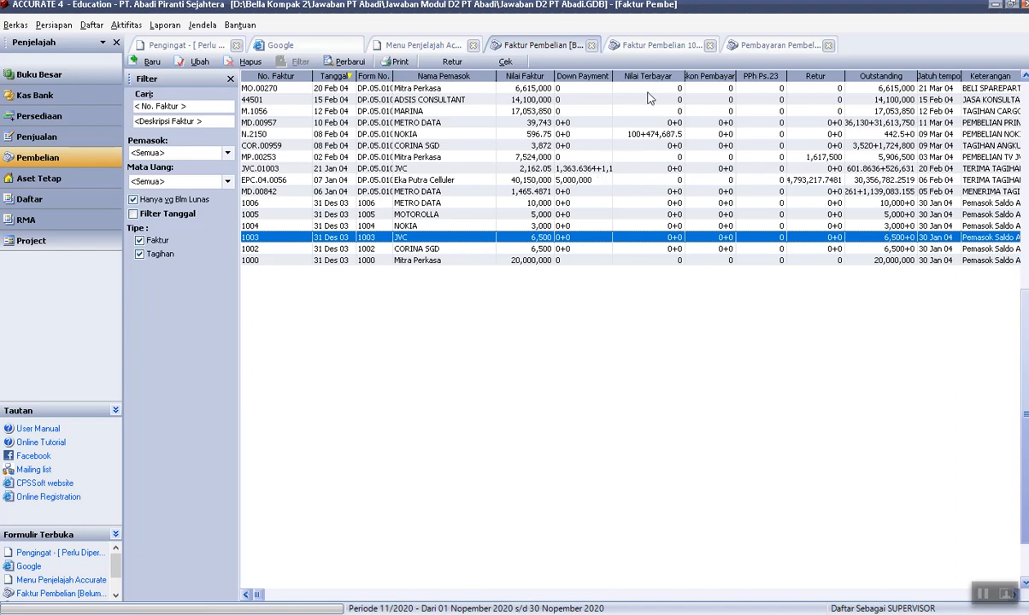
pyautogui.click(767, 48)
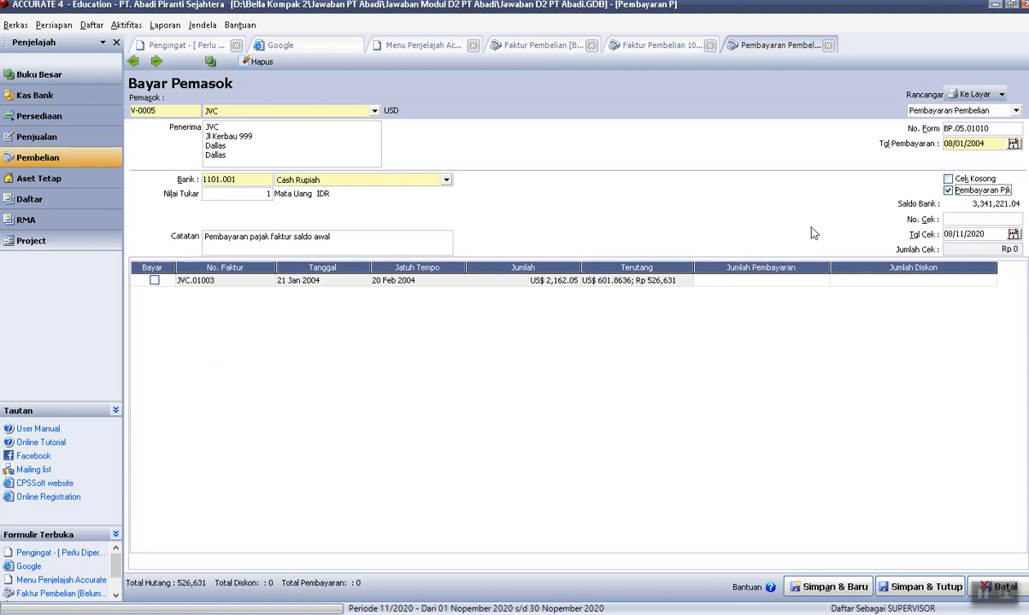
pyautogui.click(946, 190)
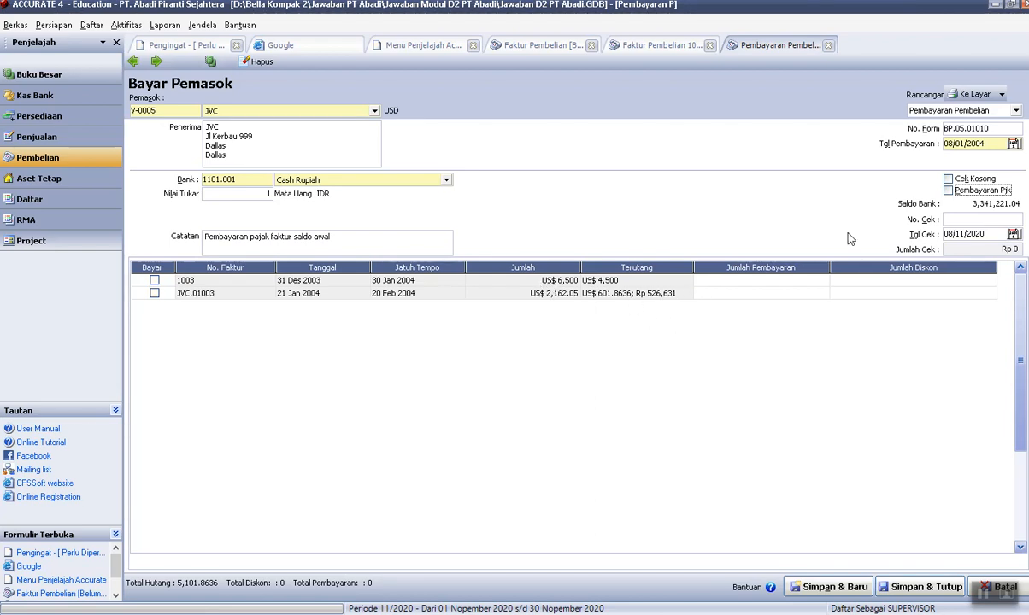
pyautogui.click(947, 190)
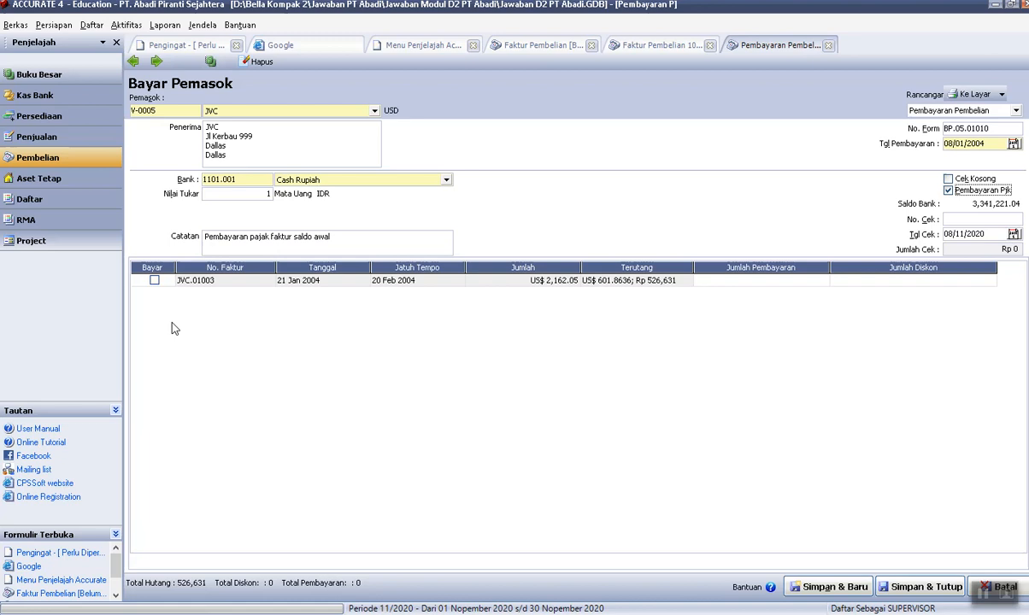
# Try marking JVC.01003 for tax payment, unmark it, and discard the supplier payment without saving.
pyautogui.click(154, 280)
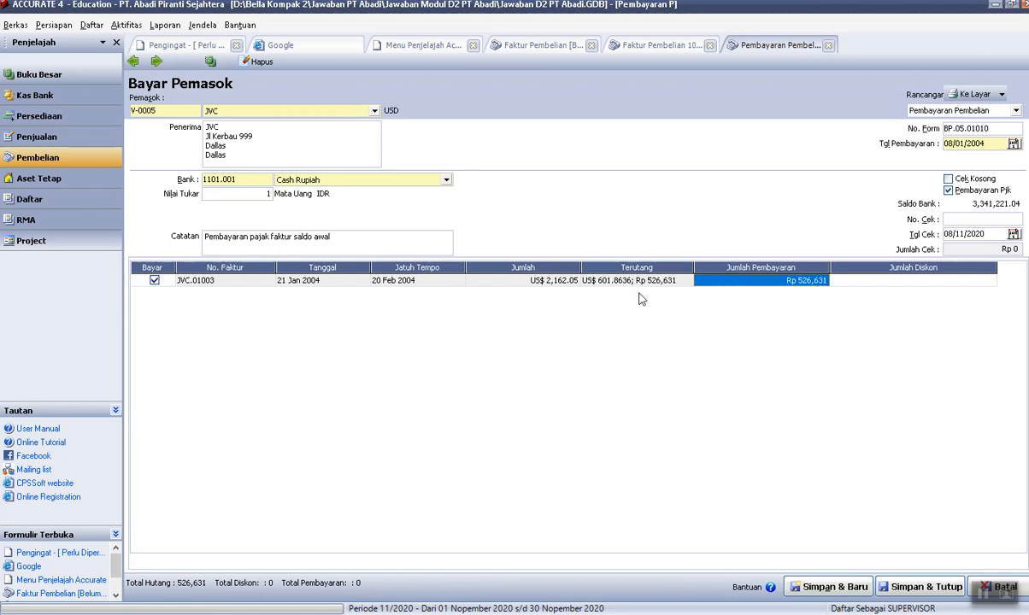
pyautogui.click(154, 281)
pyautogui.click(155, 281)
pyautogui.click(155, 281)
pyautogui.click(1025, 591)
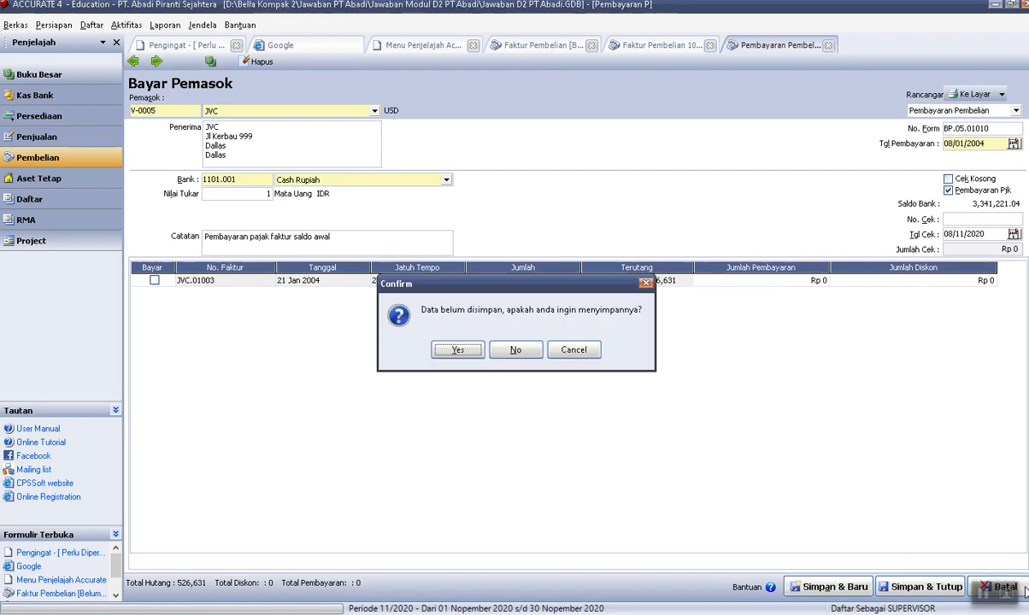
pyautogui.click(516, 349)
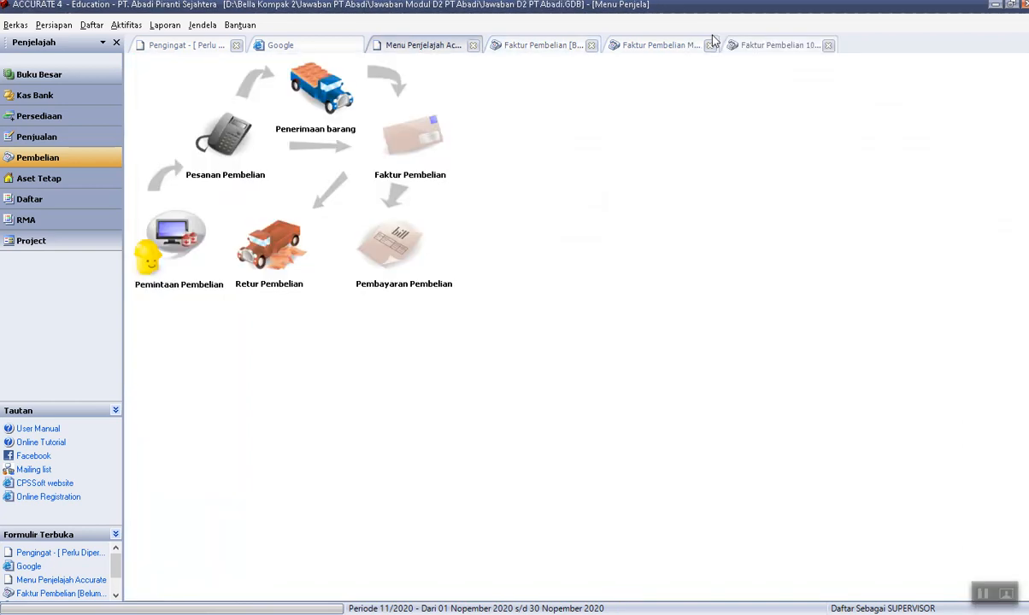
# Review JVC's opening-balance purchase invoice 1003, and close the open invoice forms and the purchase invoice list.
pyautogui.click(763, 48)
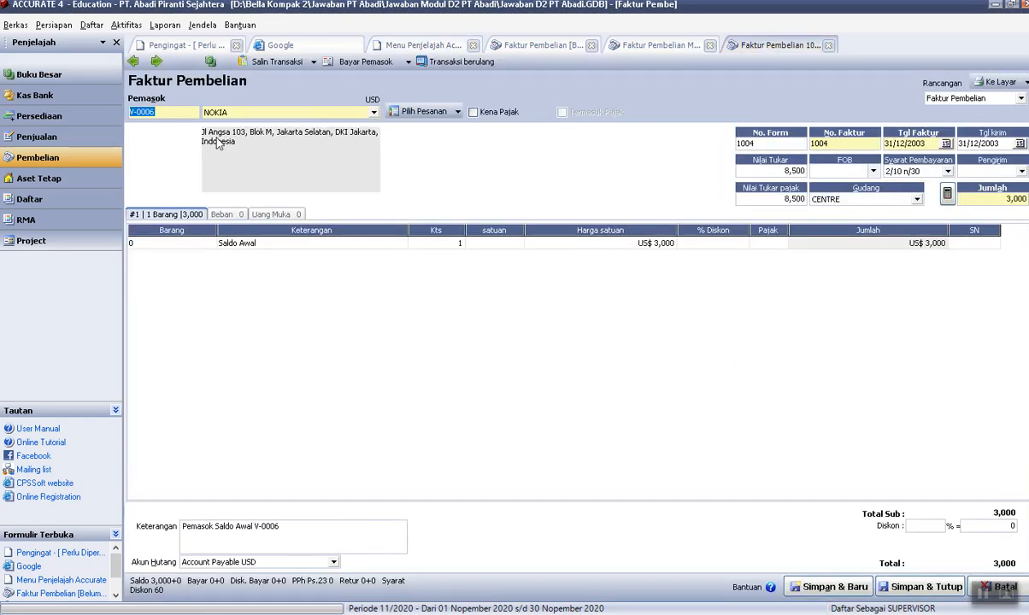
pyautogui.click(134, 62)
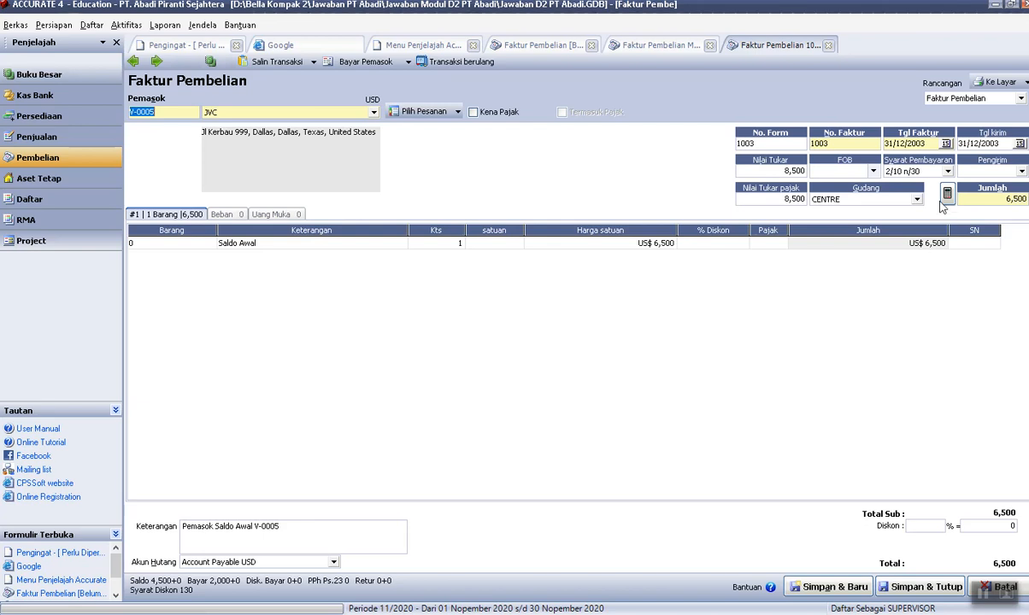
pyautogui.click(828, 45)
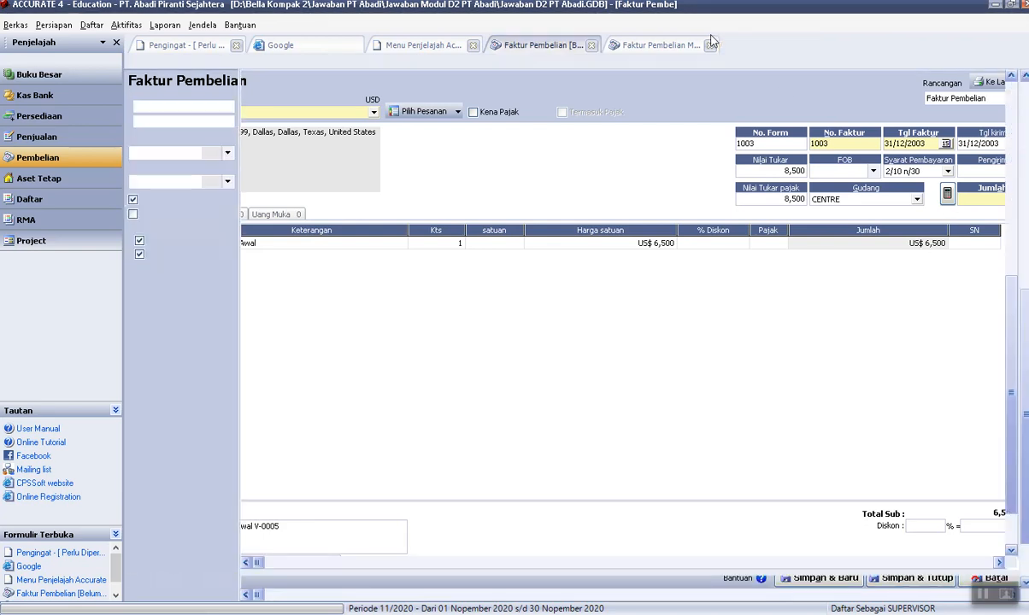
pyautogui.click(711, 45)
pyautogui.click(592, 46)
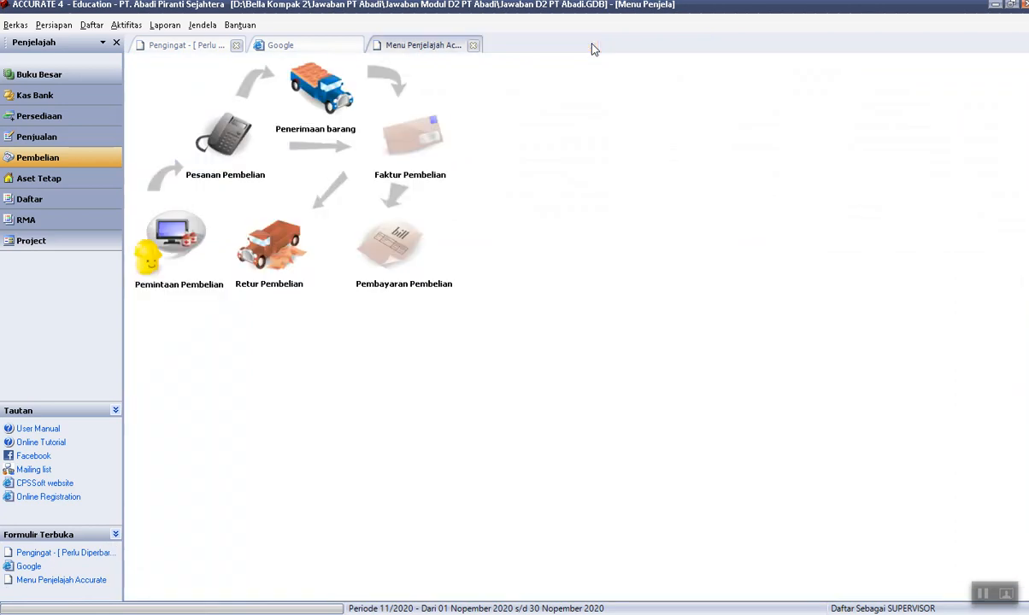
# Start a new supplier payment to JVC at the 8,650 rate, check the tax payment option, and cancel the form.
pyautogui.click(389, 245)
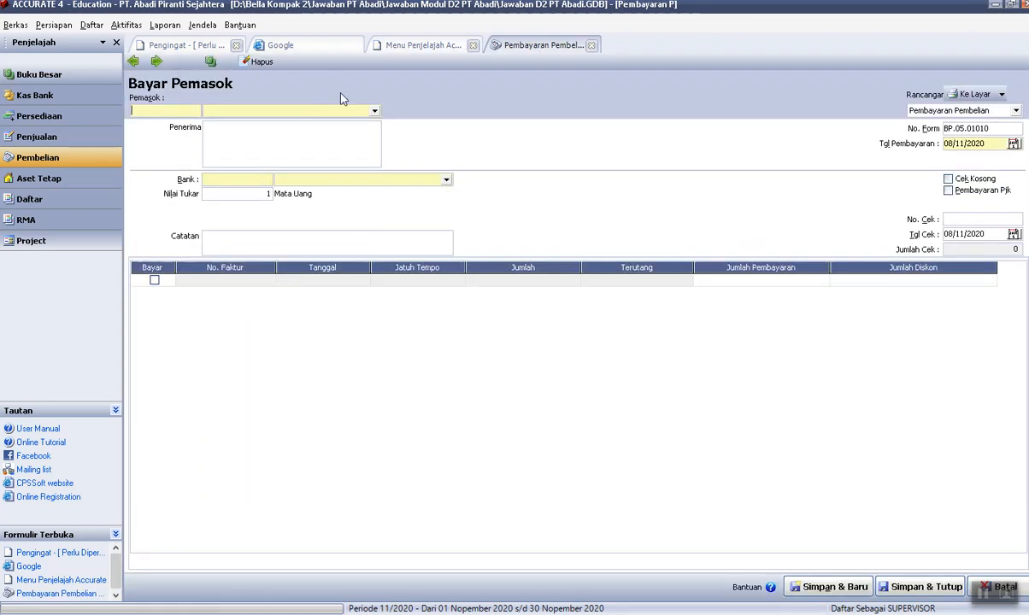
pyautogui.click(374, 110)
pyautogui.click(229, 140)
pyautogui.click(523, 355)
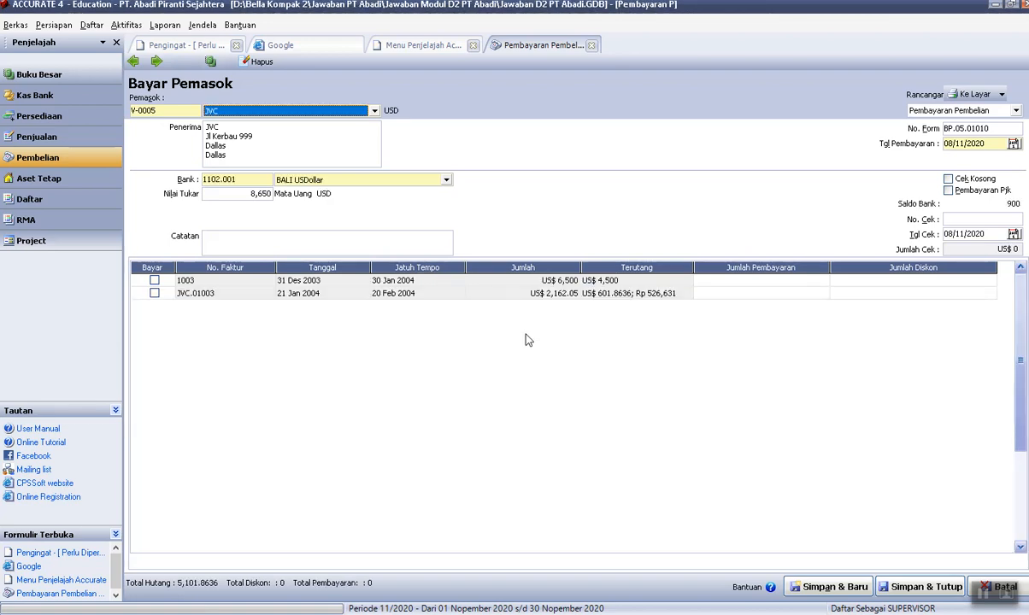
pyautogui.click(948, 190)
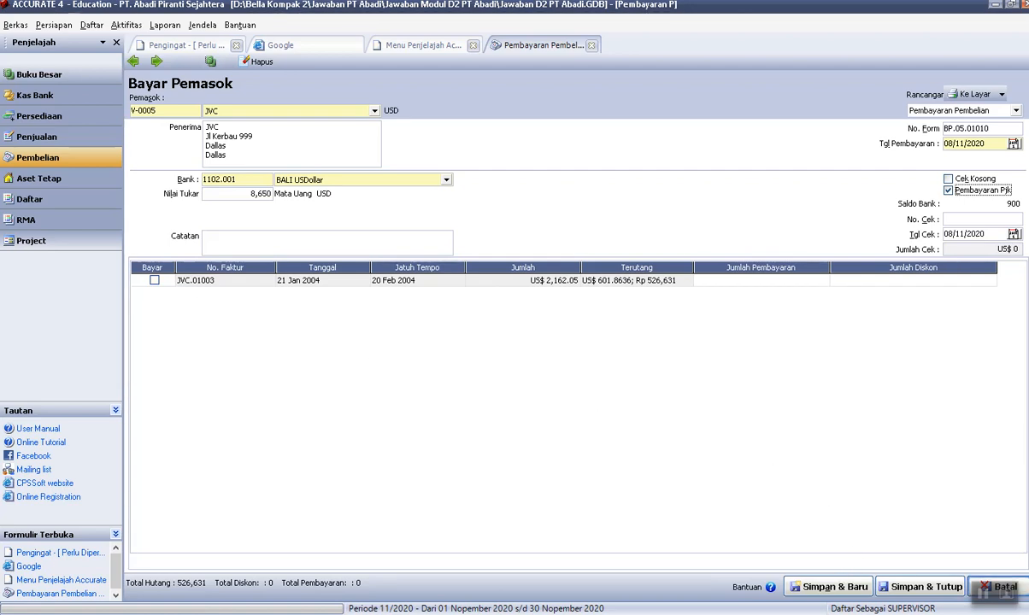
pyautogui.click(998, 587)
pyautogui.click(540, 332)
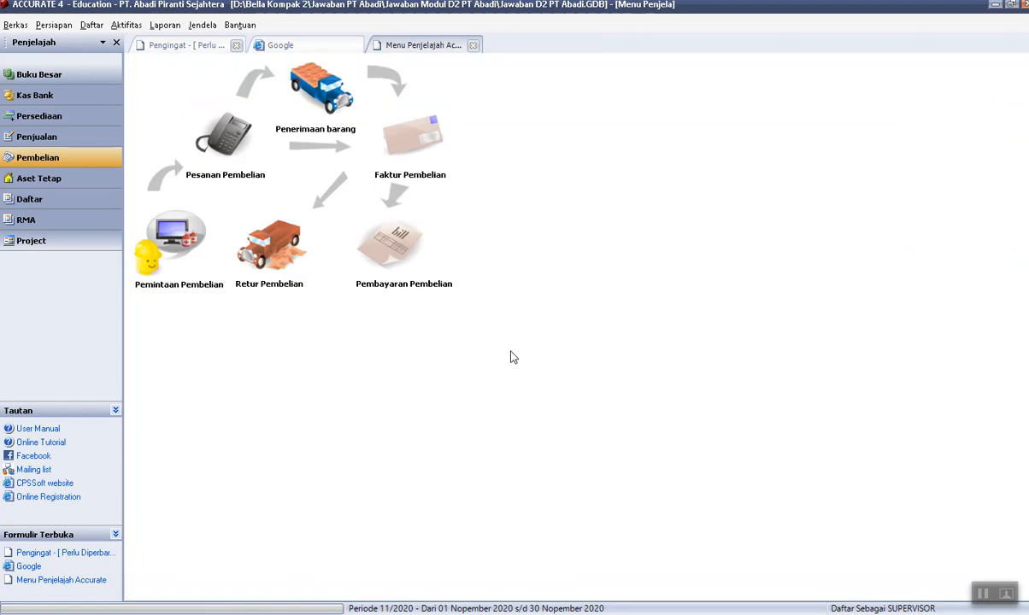
# Switch to the Word module and read the transaction C.20 payment-with-discount procedure, highlighting voucher number BP.05.01006.
pyautogui.click(544, 613)
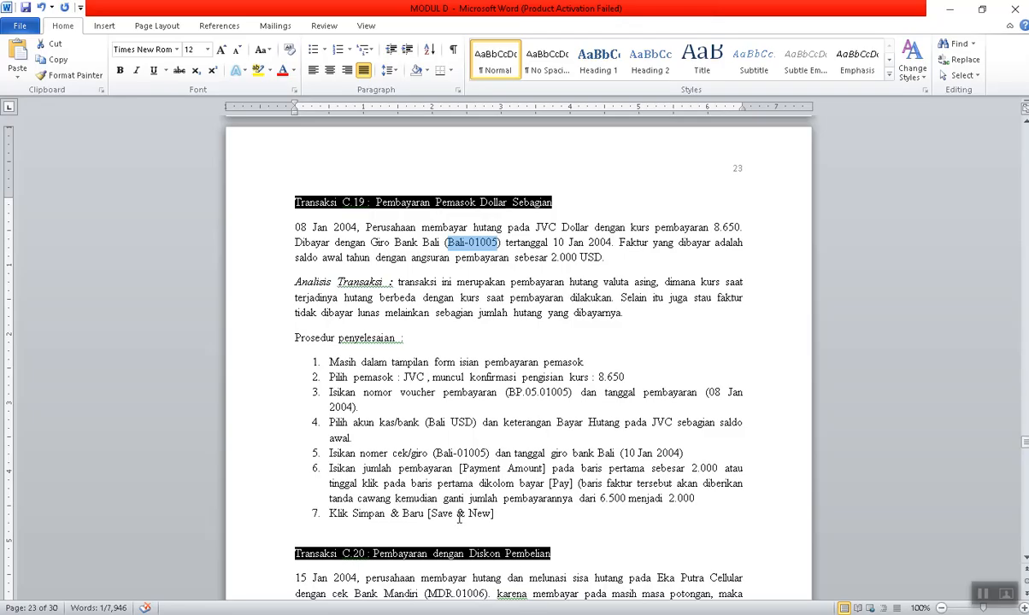
pyautogui.scroll(-2, 354, 460)
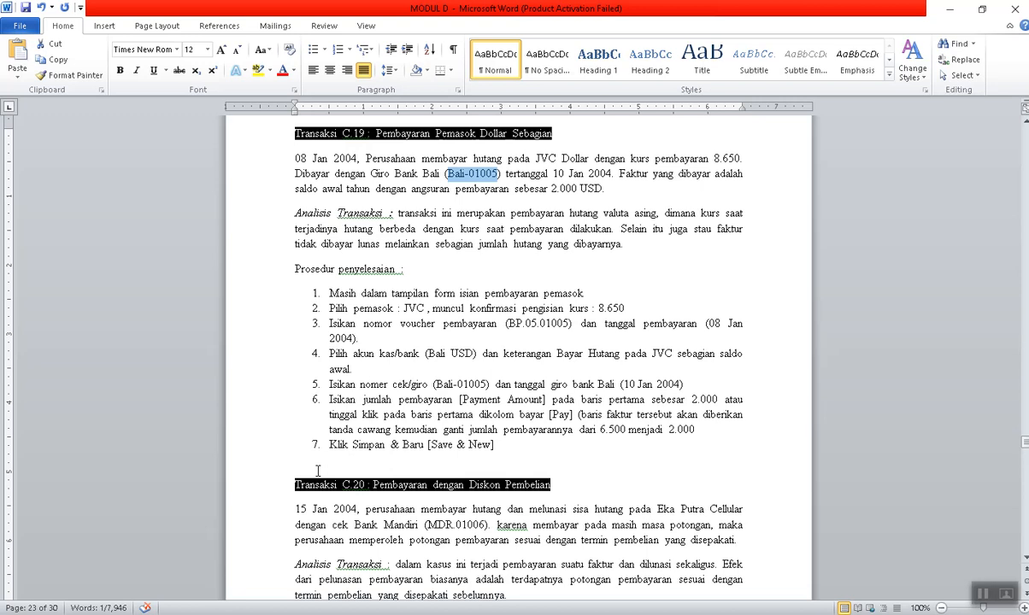
pyautogui.scroll(-5, 317, 471)
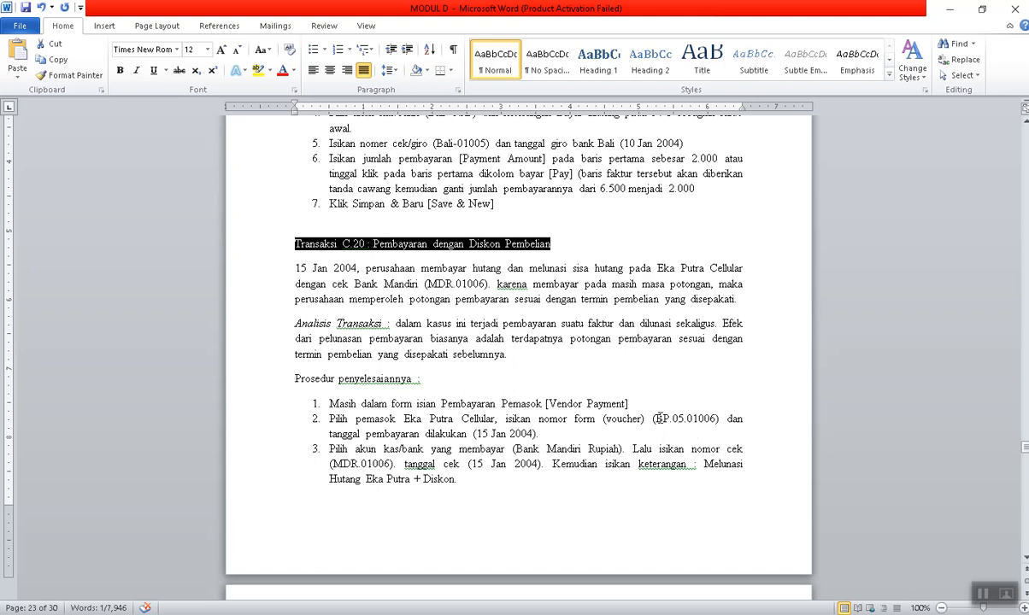
pyautogui.moveTo(655, 419); pyautogui.dragTo(718, 419)
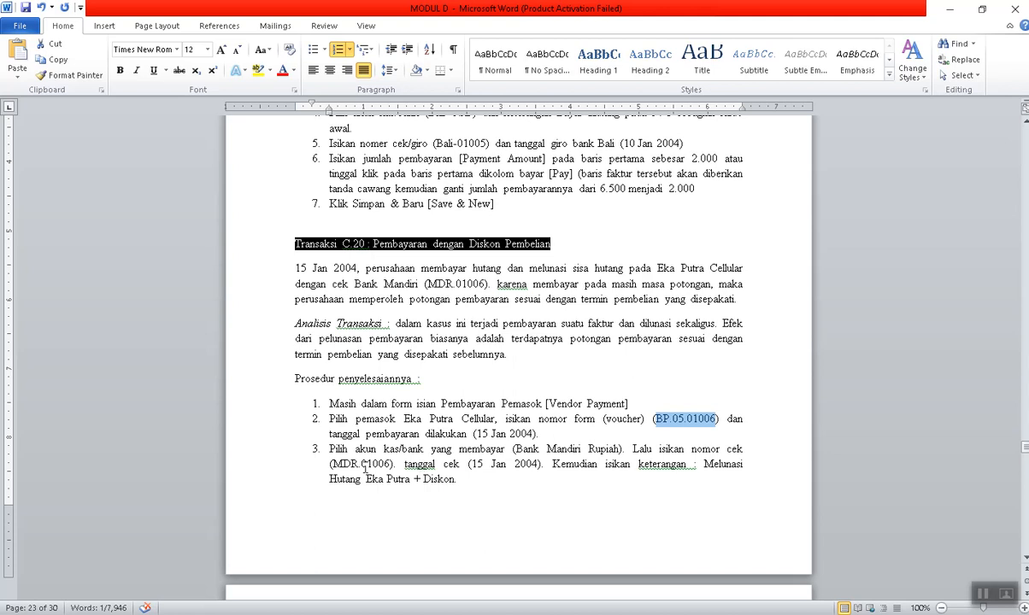
pyautogui.scroll(-1, 487, 453)
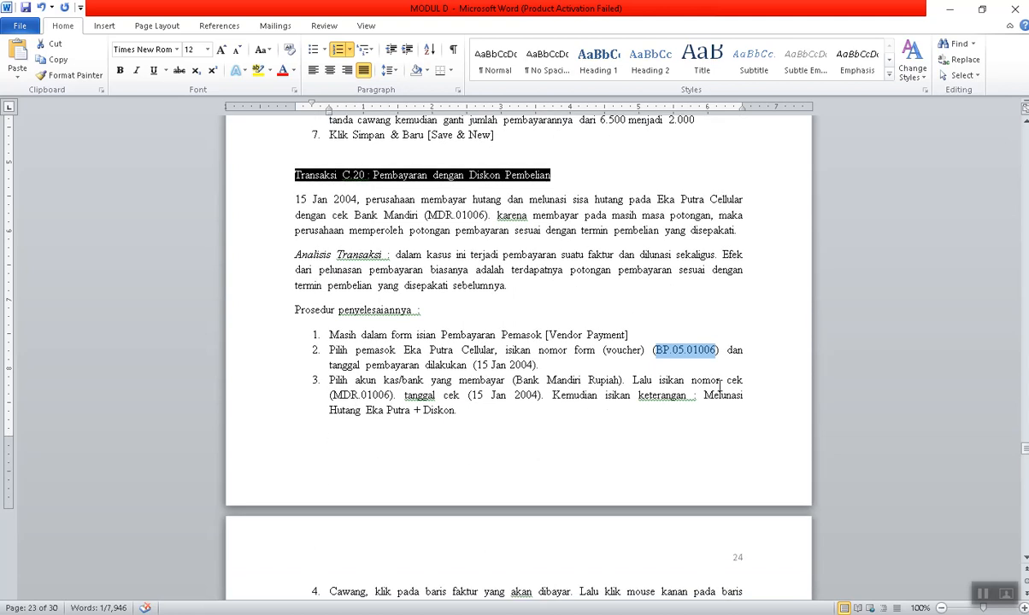
pyautogui.scroll(-1, 704, 399)
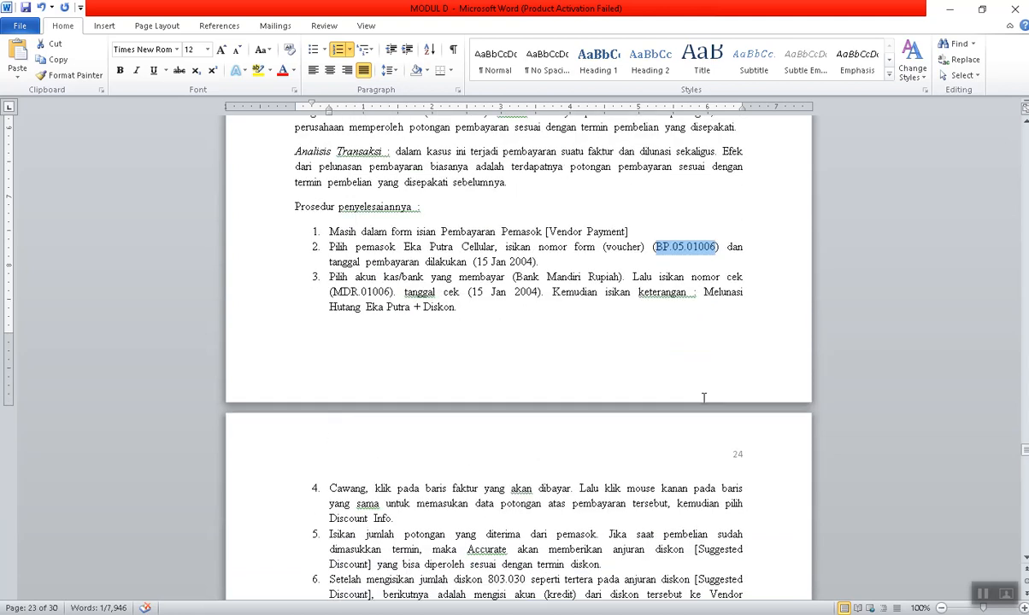
pyautogui.scroll(-2, 704, 399)
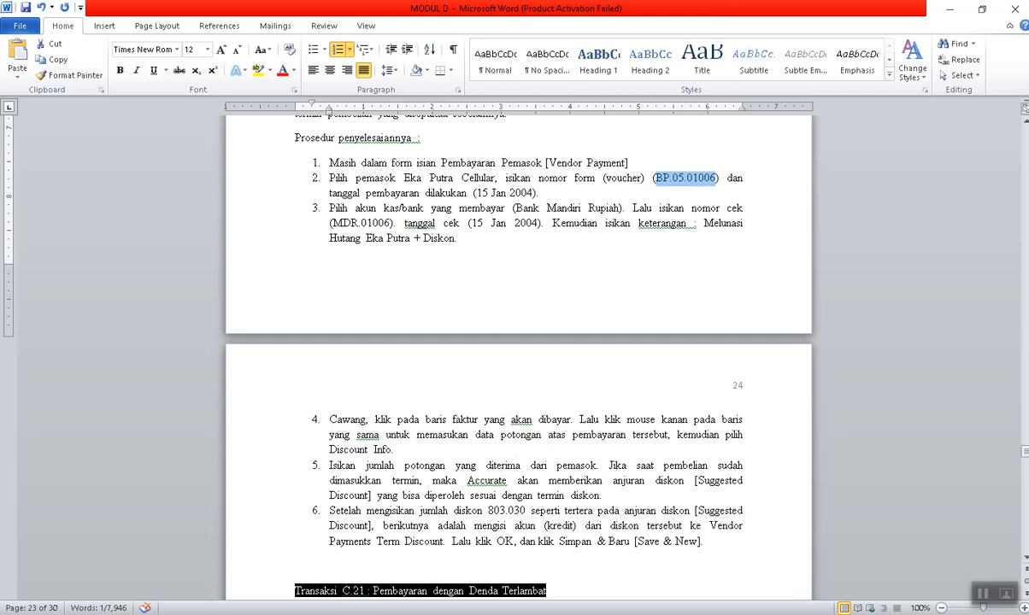
# Return to Accurate, list the unpaid purchase invoices without the date filter, and select Eka Putra Celluler's invoice EPC.04.0056.
pyautogui.hotkey('alt', 'Tab')
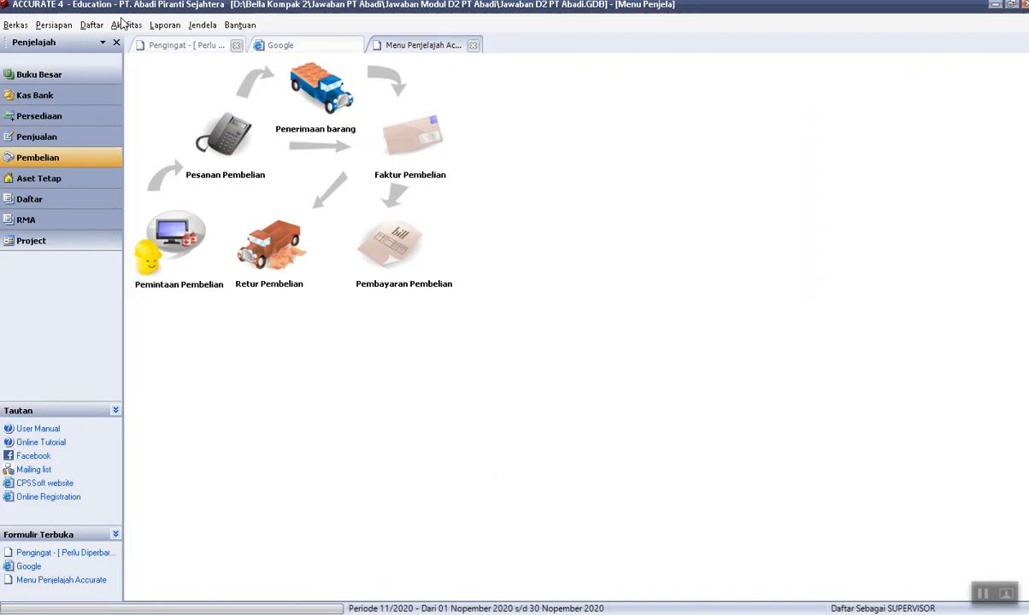
pyautogui.click(87, 28)
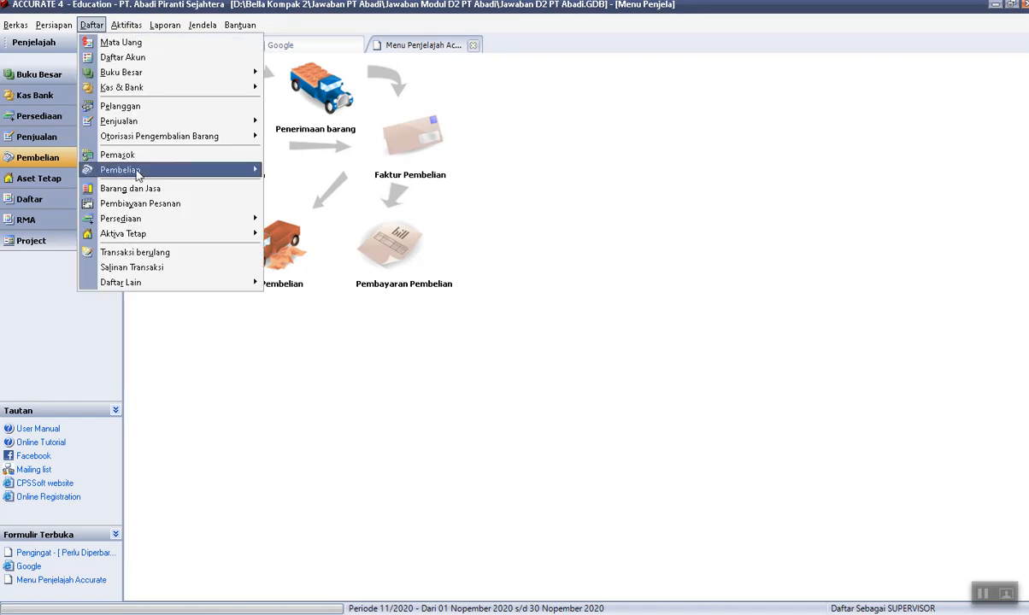
pyautogui.moveTo(138, 171)
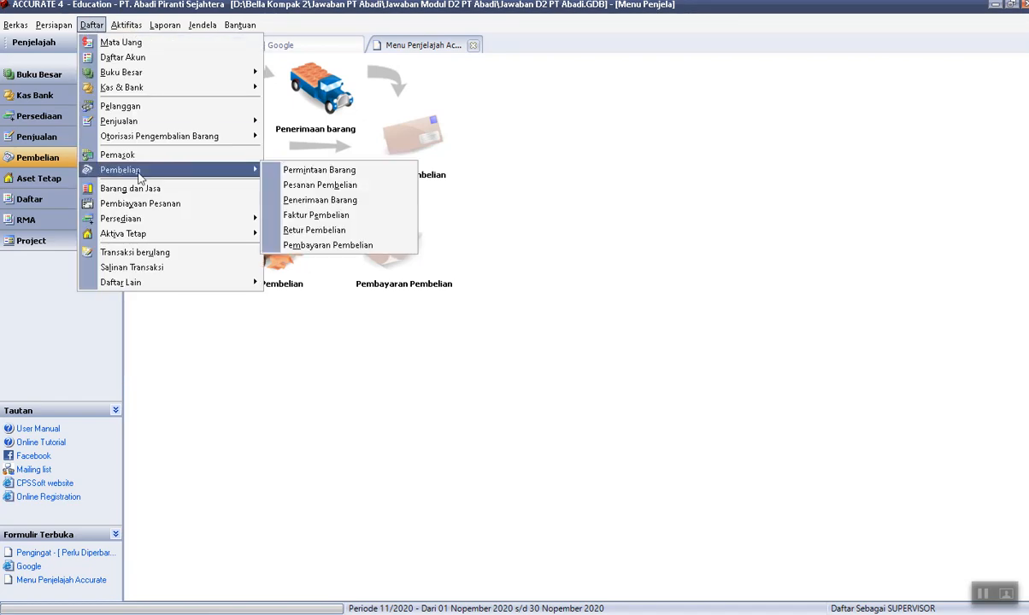
pyautogui.click(323, 216)
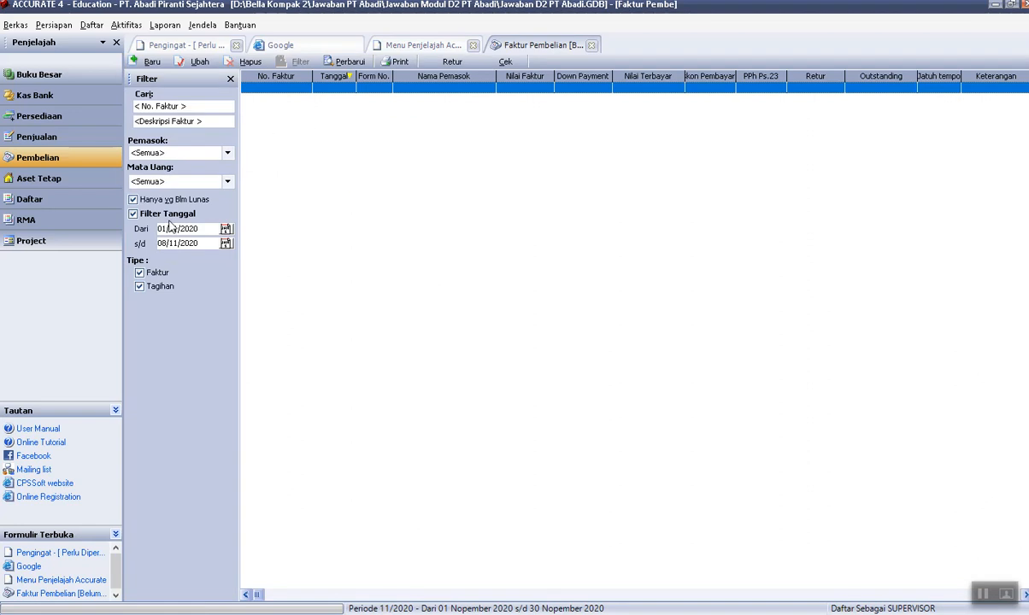
pyautogui.click(133, 214)
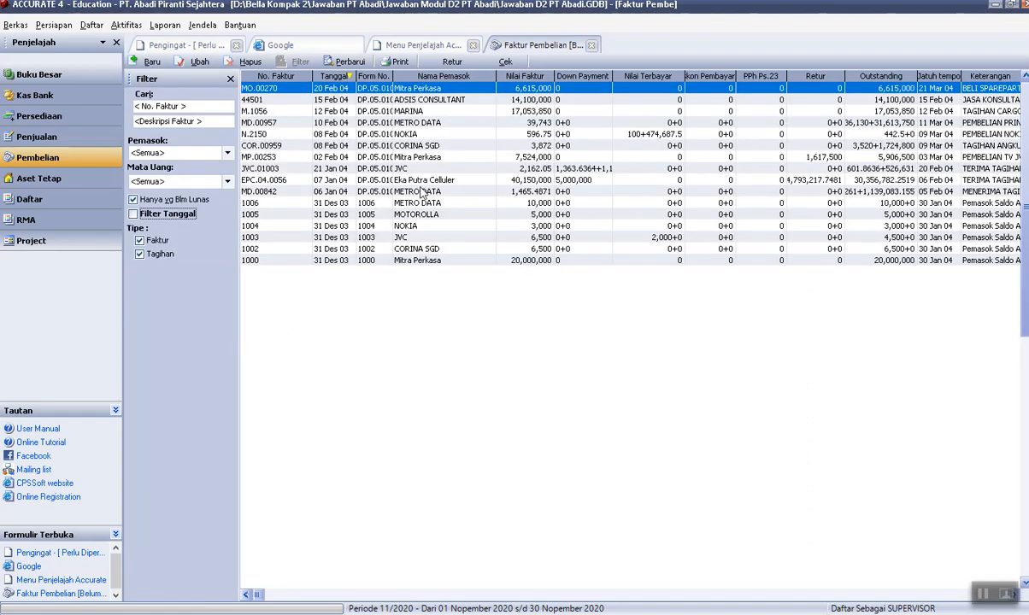
pyautogui.click(421, 180)
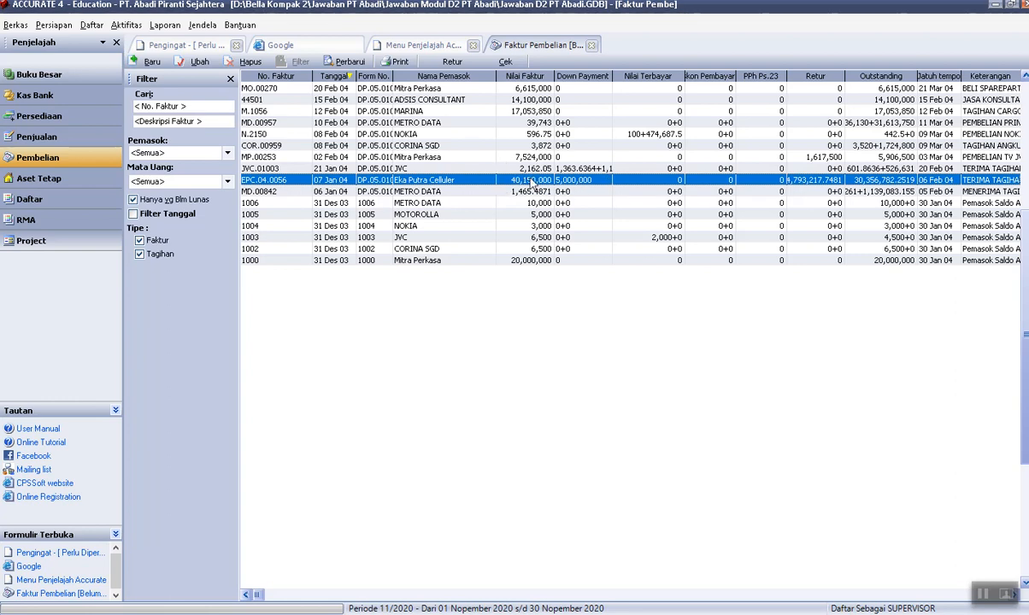
# Start a new supplier payment for Eka Putra Celluler and compare its outstanding invoice with the purchase invoice list.
pyautogui.click(422, 45)
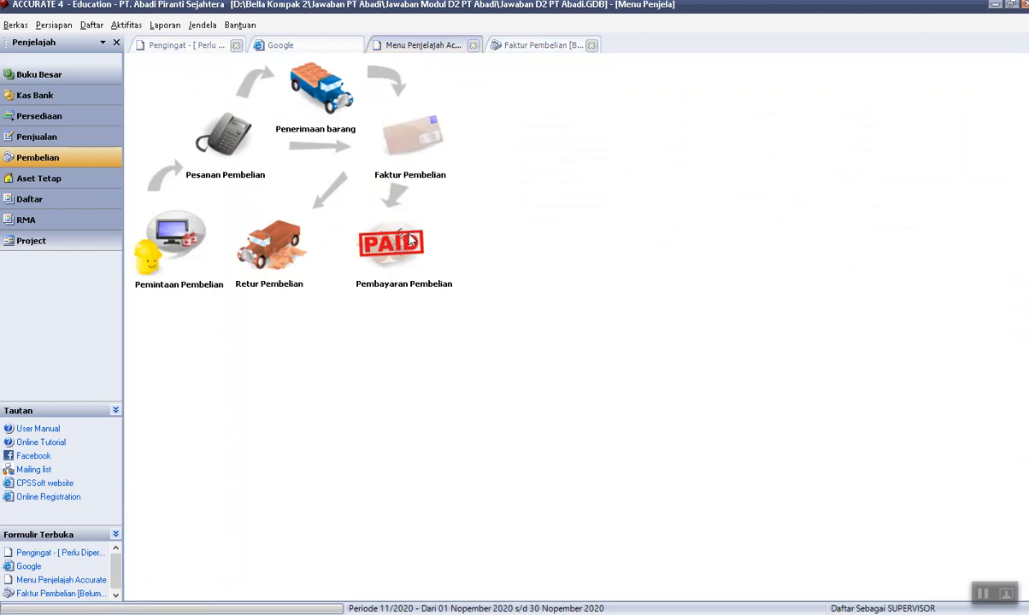
pyautogui.click(406, 233)
pyautogui.click(373, 113)
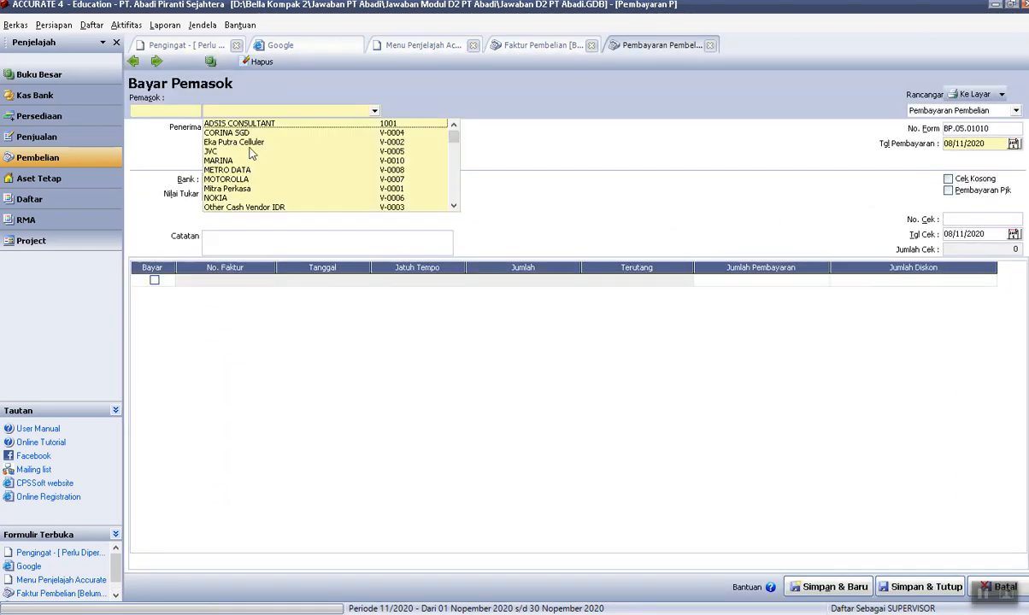
pyautogui.click(226, 133)
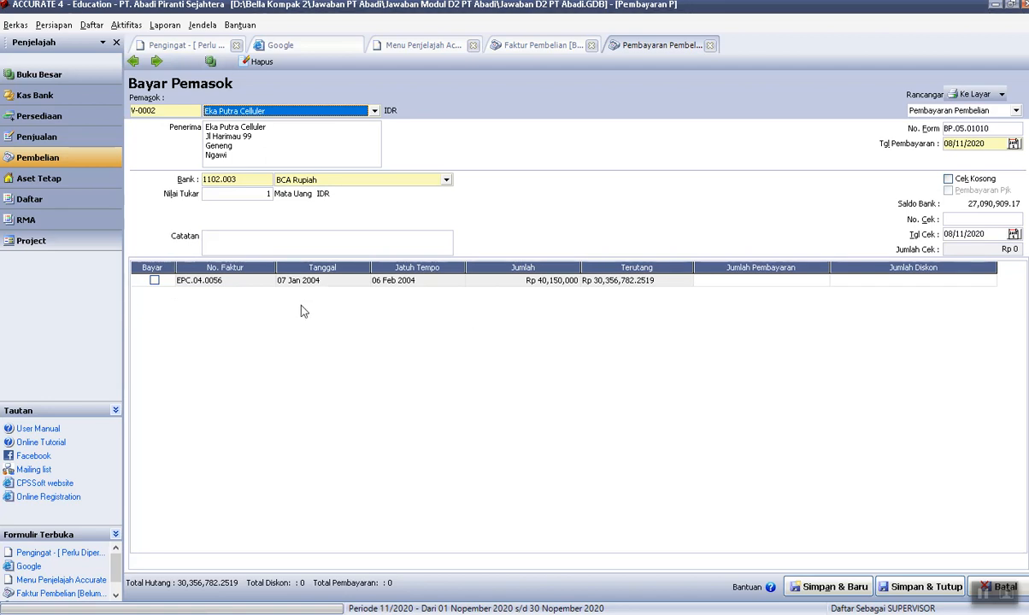
pyautogui.click(514, 50)
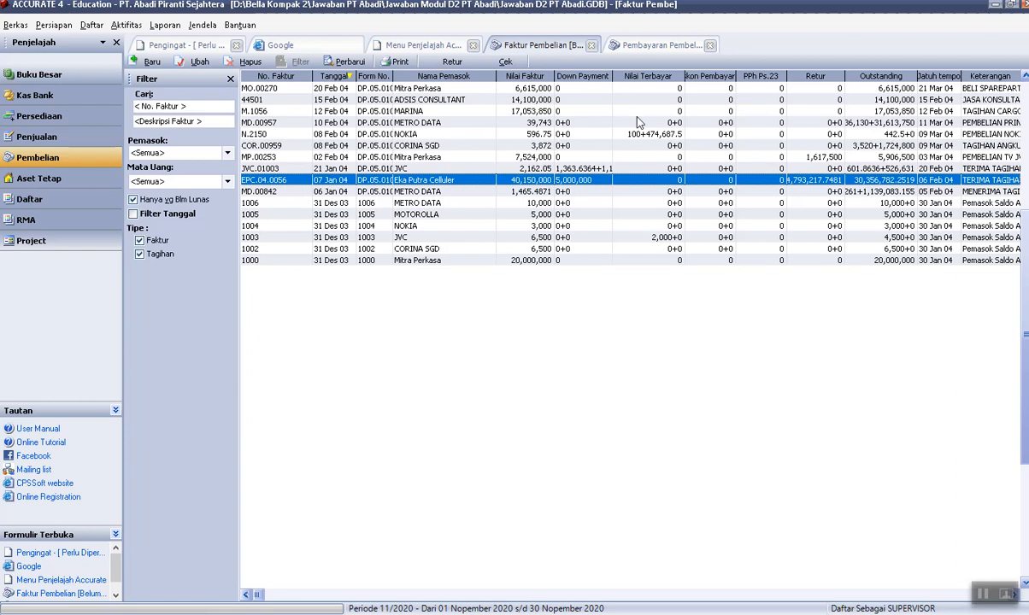
pyautogui.click(653, 47)
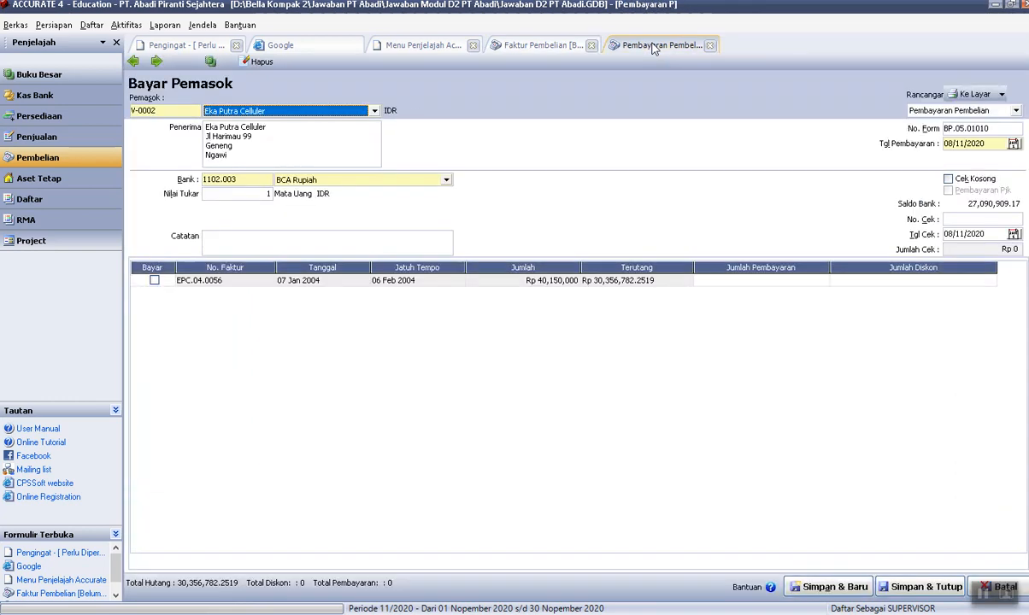
# Set the payment date to 15/01/2004, checking the transaction C.20 instructions in the Word module.
pyautogui.press('Tab')
pyautogui.press('Tab')
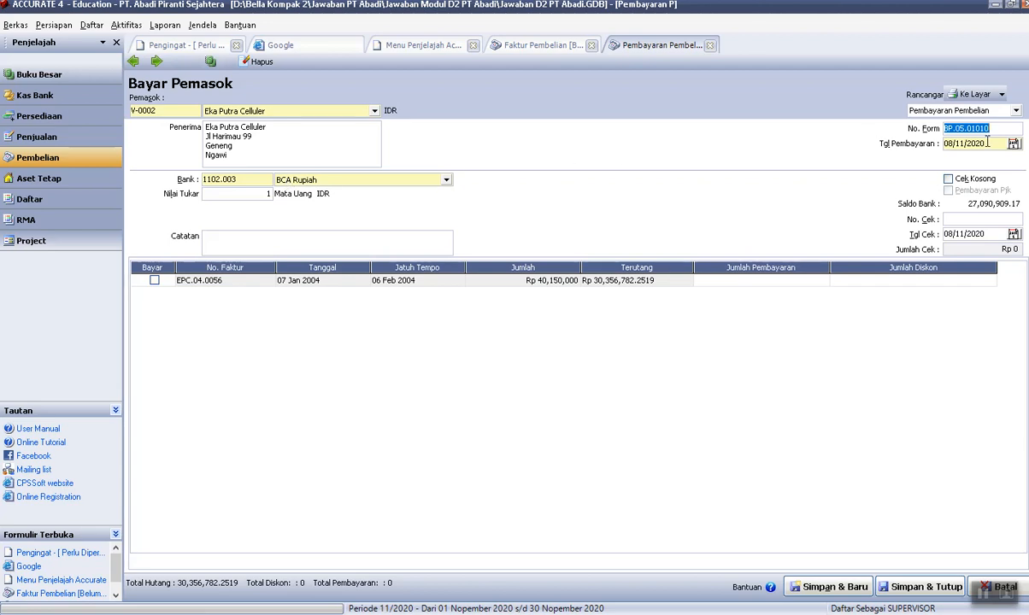
pyautogui.press('Tab')
pyautogui.write('15/01/04')
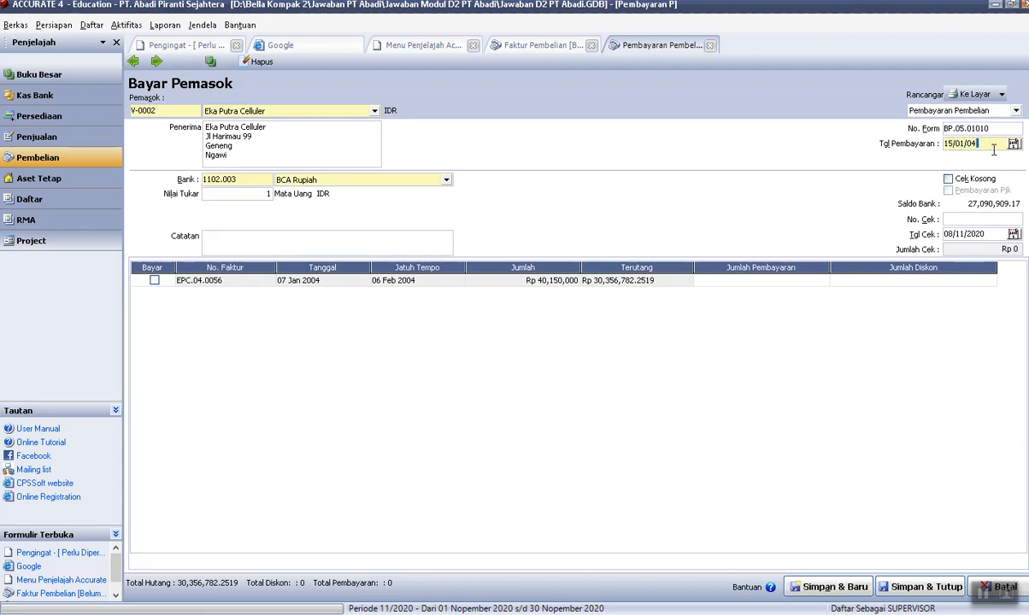
pyautogui.hotkey('alt', 'Tab')
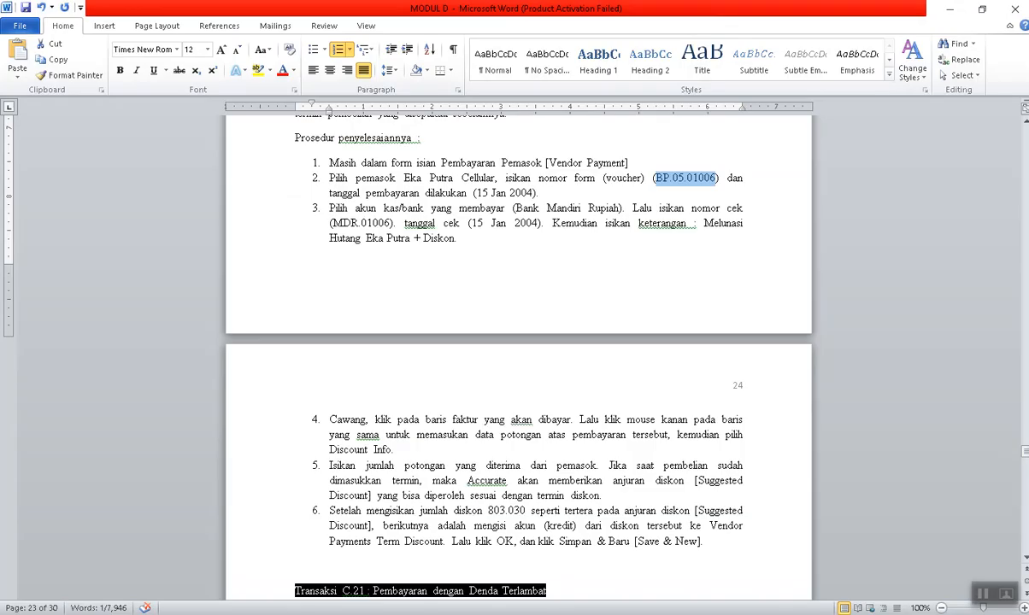
pyautogui.scroll(3, 440, 408)
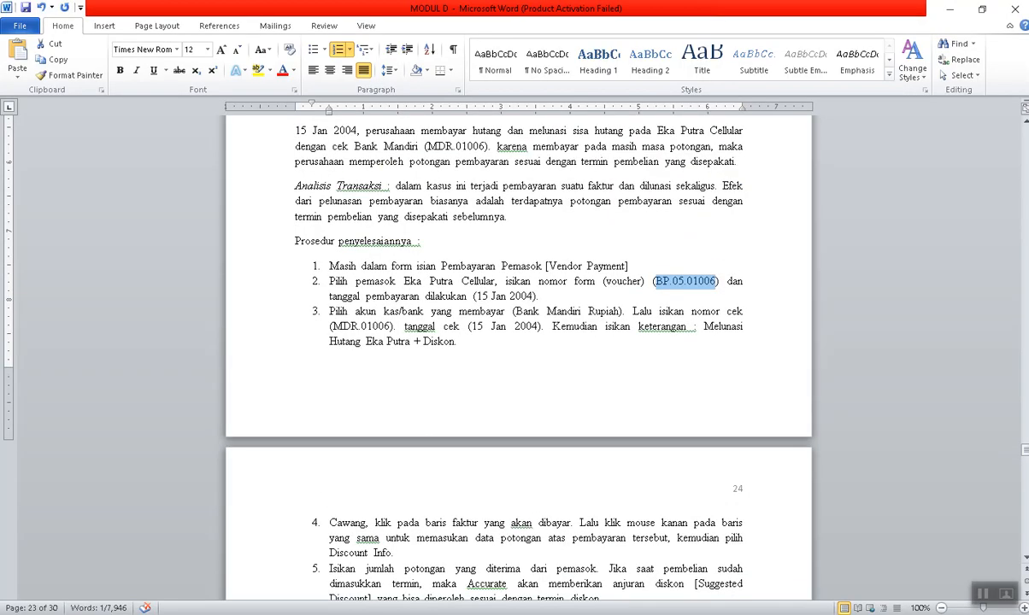
pyautogui.hotkey('alt', 'Tab')
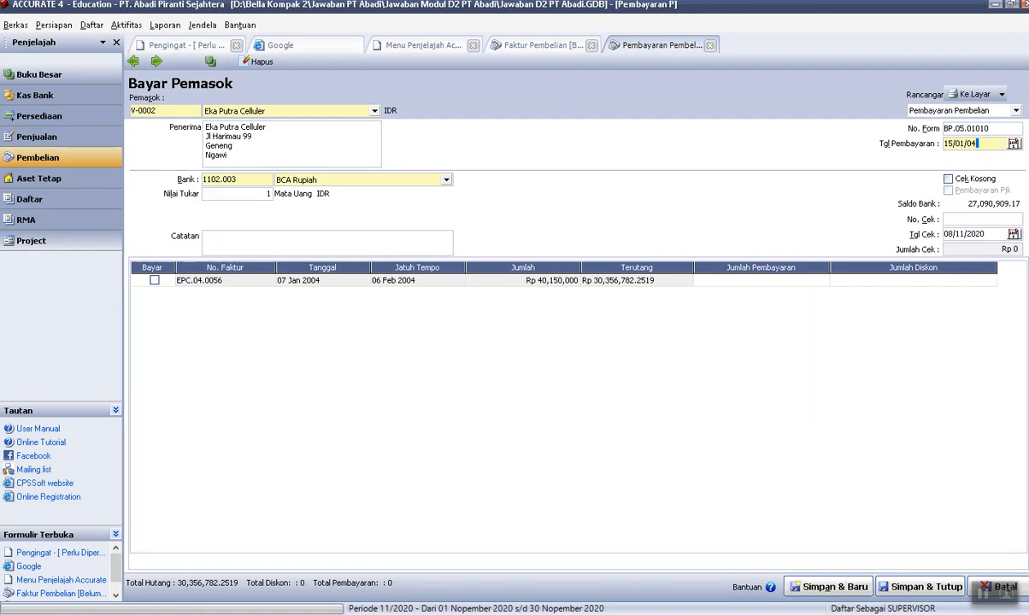
pyautogui.press('Tab')
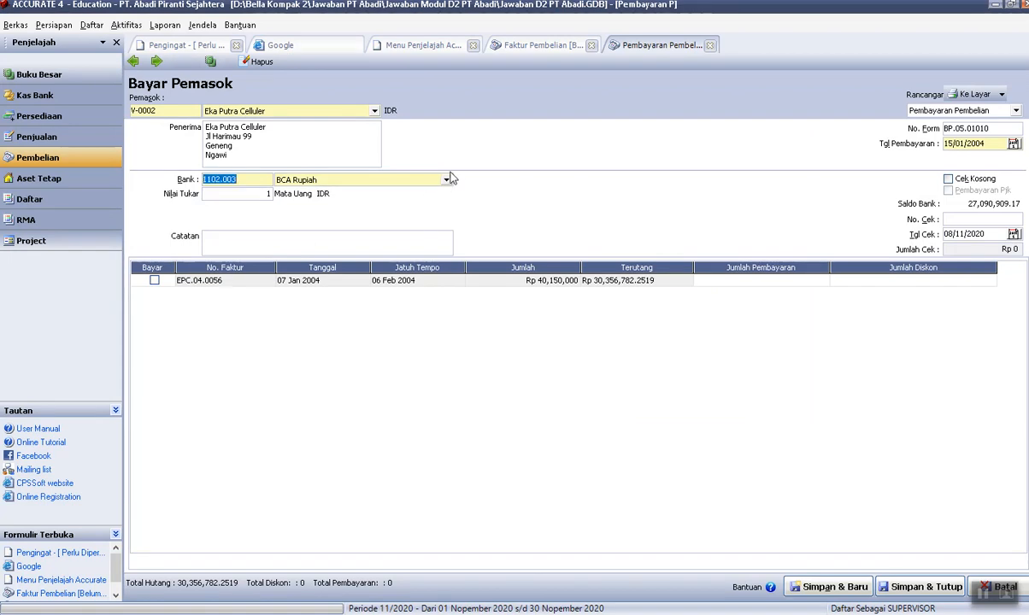
# Choose Mandiri Rupiah as the paying bank account for the supplier payment.
pyautogui.click(422, 178)
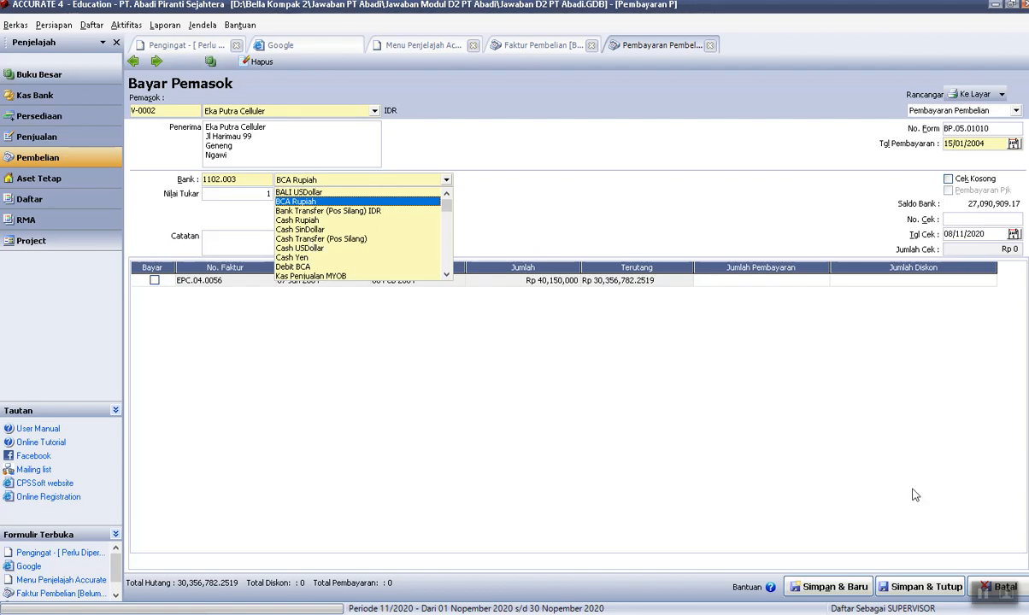
pyautogui.click(984, 595)
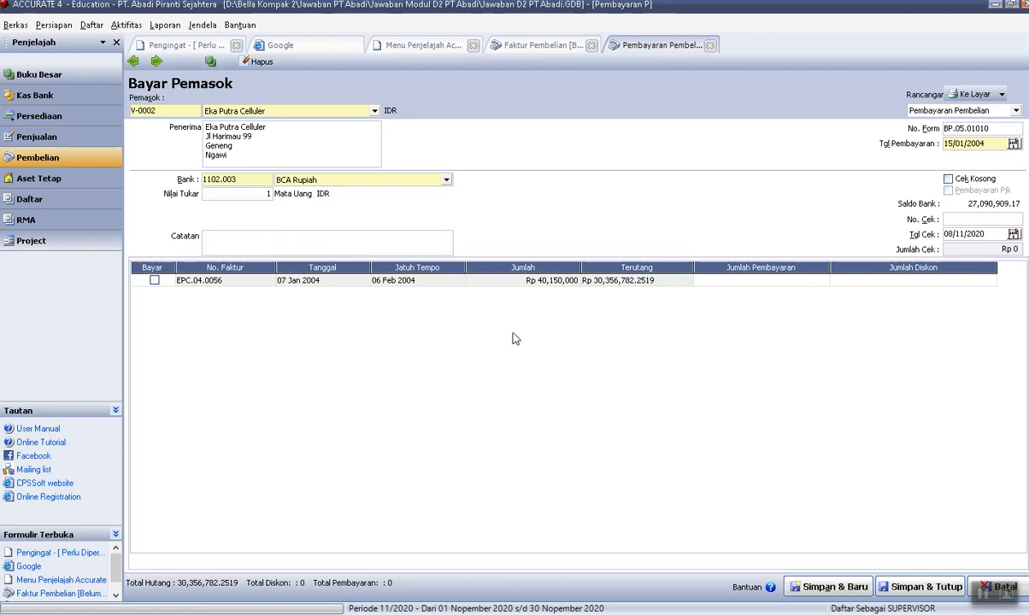
pyautogui.click(446, 180)
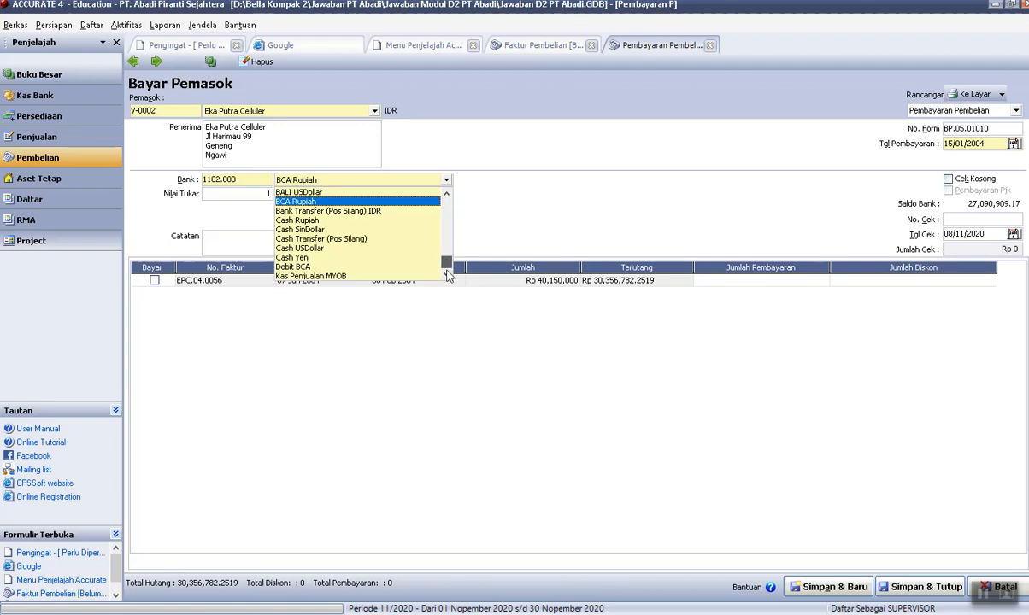
pyautogui.scroll(-2, 446, 248)
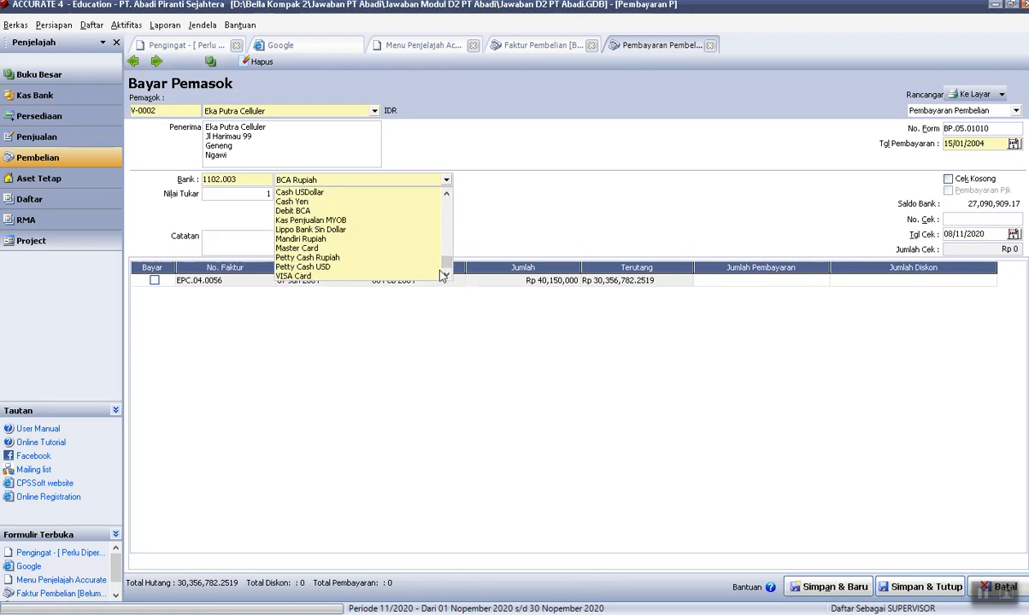
pyautogui.click(306, 239)
# Copy the description "Melunasi Hutang Eka Putra + Diskon" from the Word module's C.20 procedure into the payment's note in Accurate.
pyautogui.hotkey('alt', 'Tab')
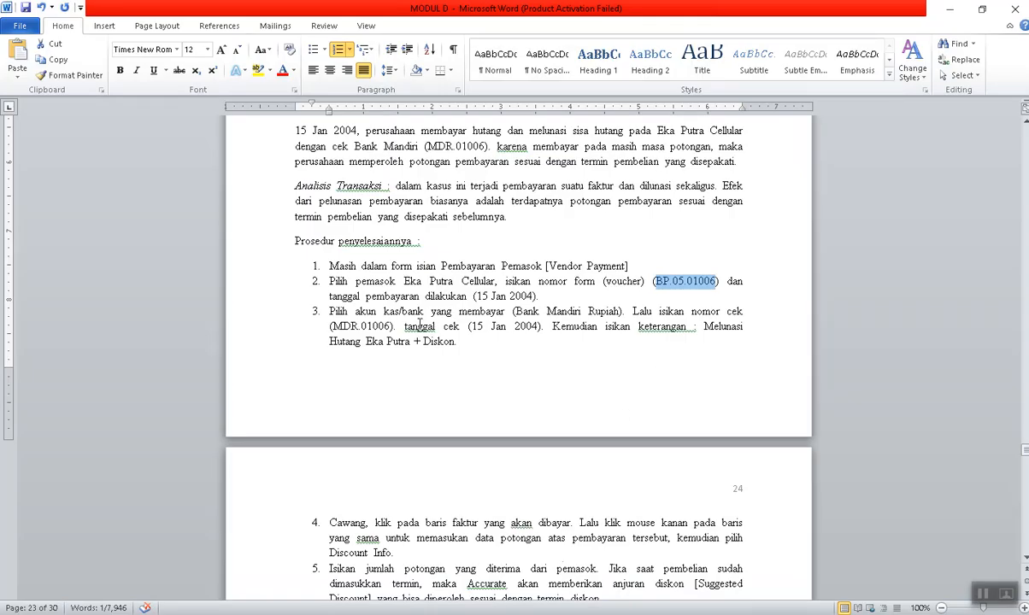
pyautogui.scroll(1, 419, 325)
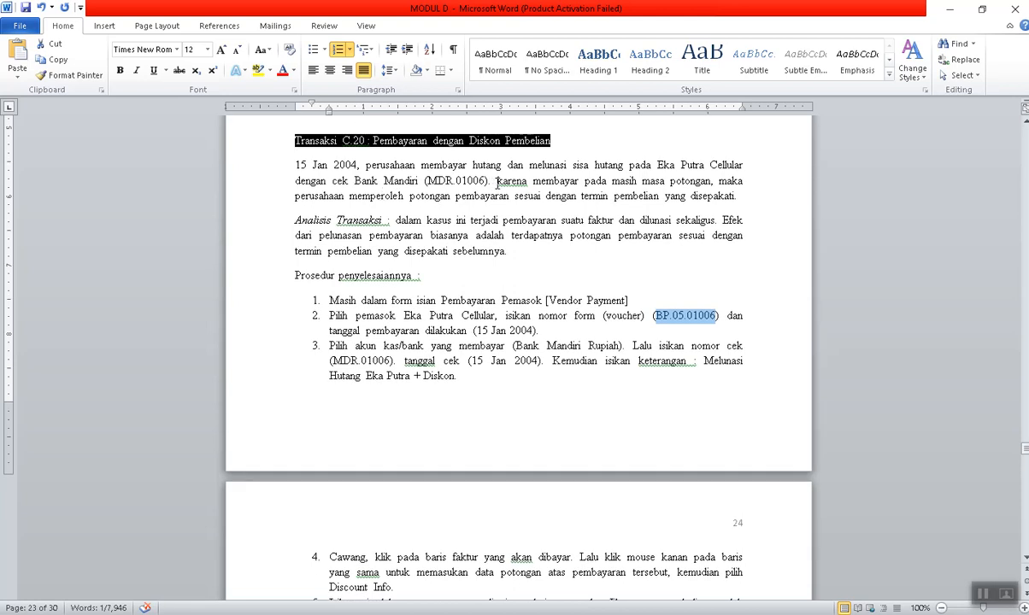
pyautogui.hotkey('alt', 'Tab')
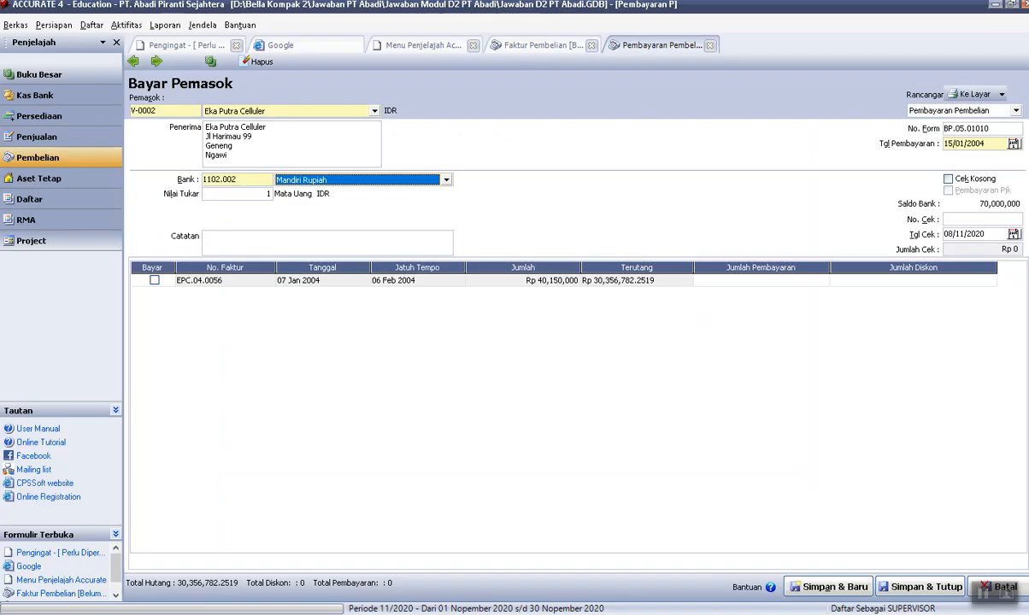
pyautogui.press('Tab')
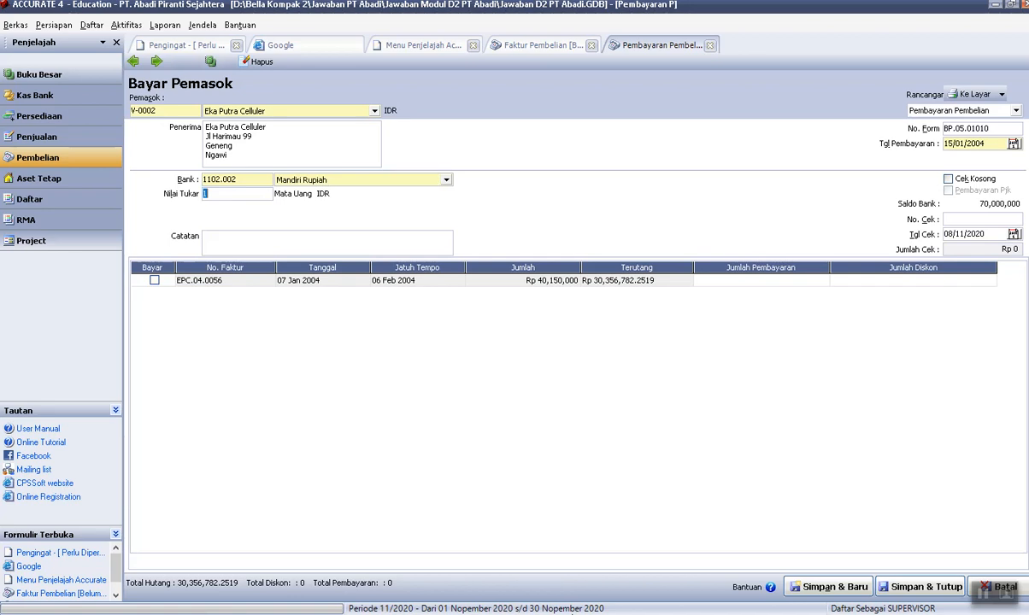
pyautogui.write('Pelunasan Faktur E')
pyautogui.hotkey('alt', 'Tab')
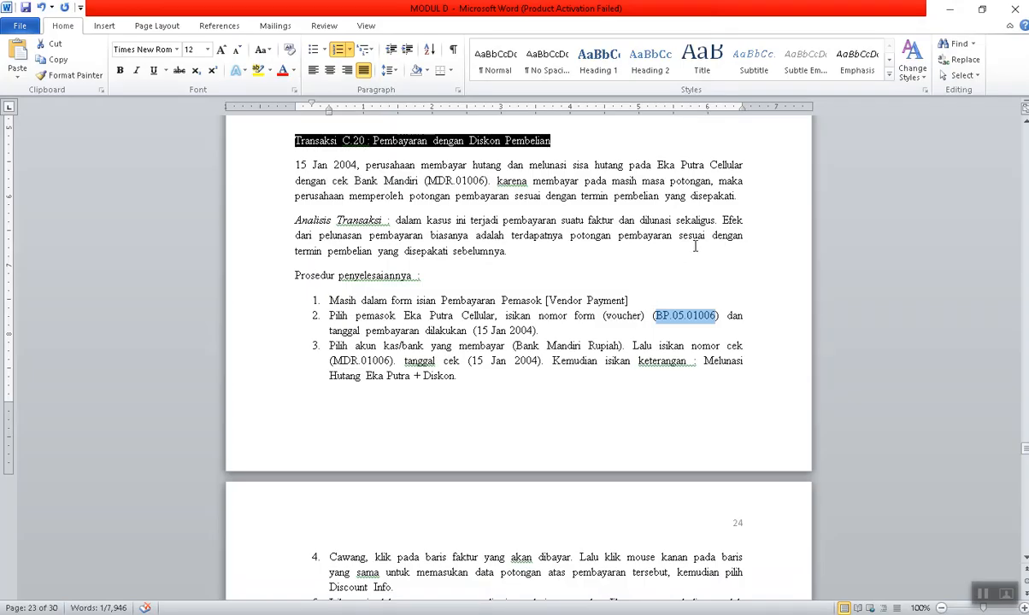
pyautogui.moveTo(705, 361); pyautogui.dragTo(486, 376)
pyautogui.hotkey('ctrl', 'c')
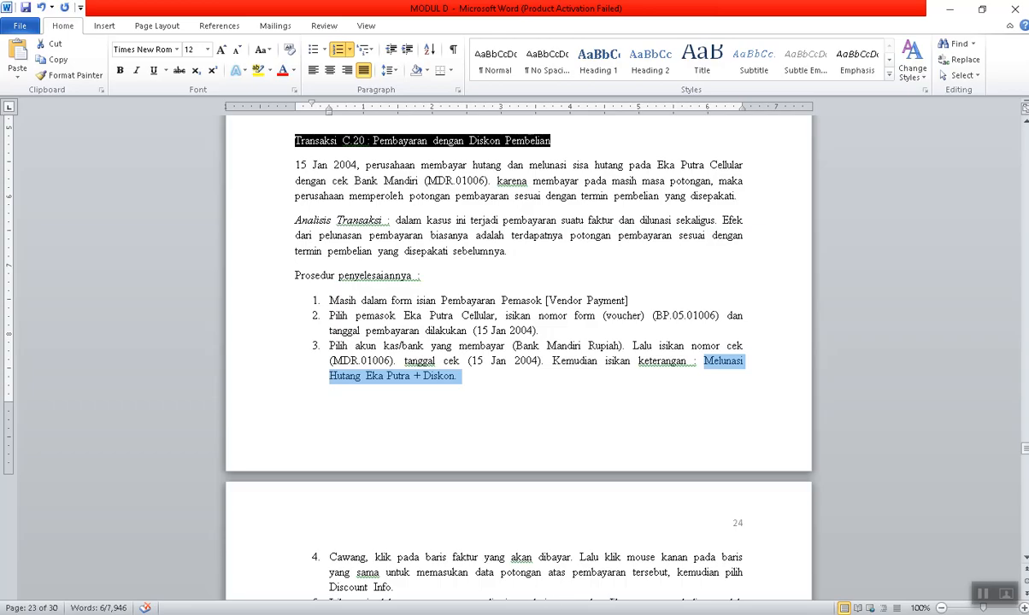
pyautogui.hotkey('alt', 'Tab')
pyautogui.moveTo(268, 237); pyautogui.dragTo(176, 243)
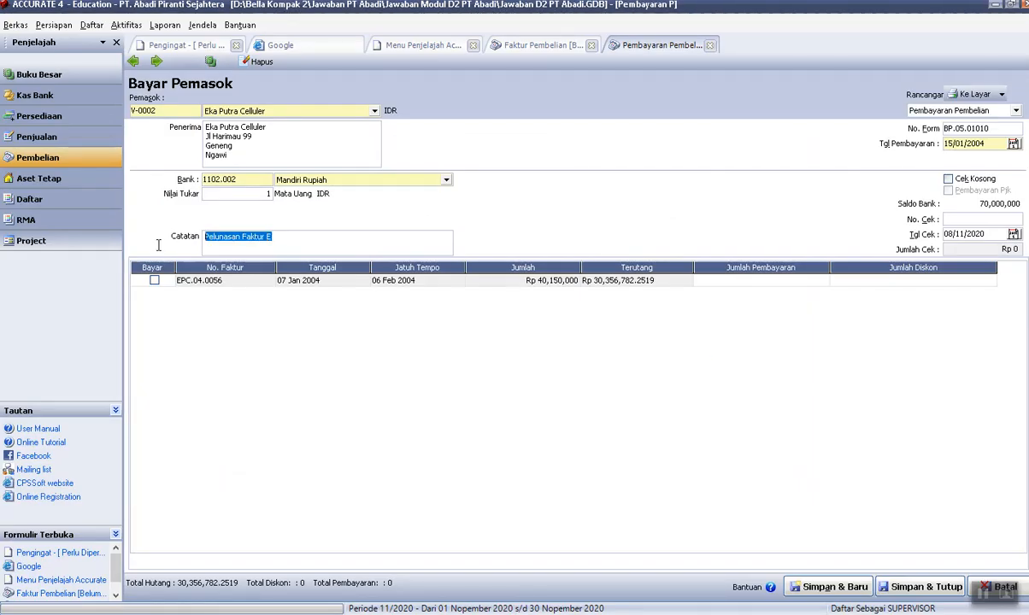
pyautogui.hotkey('ctrl', 'v')
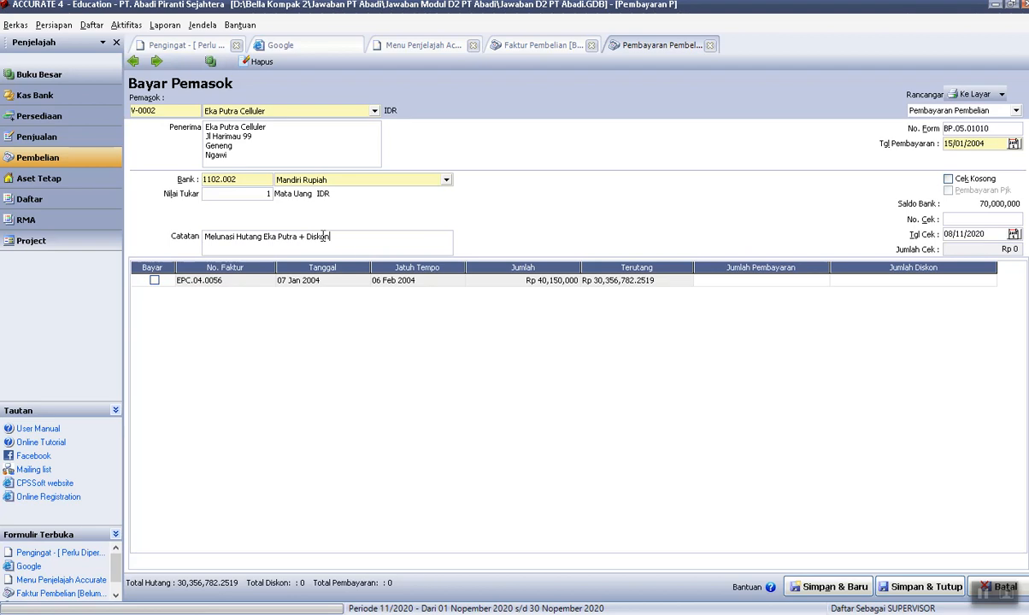
# Enter cheque number MDR.01006 from the Word module and set the cheque date to 15/01/2004.
pyautogui.press('Tab')
pyautogui.hotkey('alt', 'Tab')
pyautogui.moveTo(427, 180); pyautogui.dragTo(485, 180)
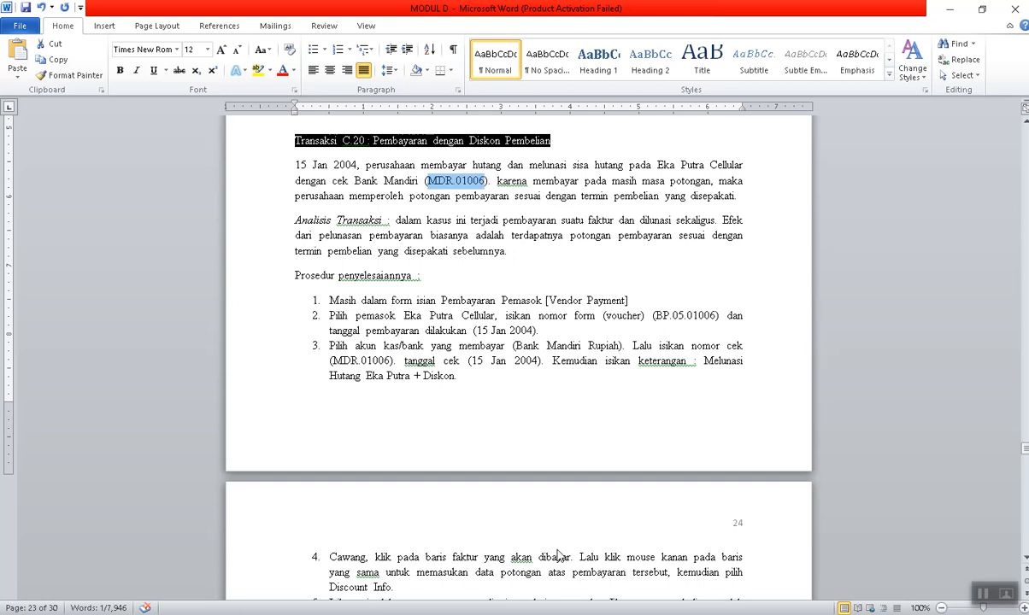
pyautogui.hotkey('alt', 'Tab')
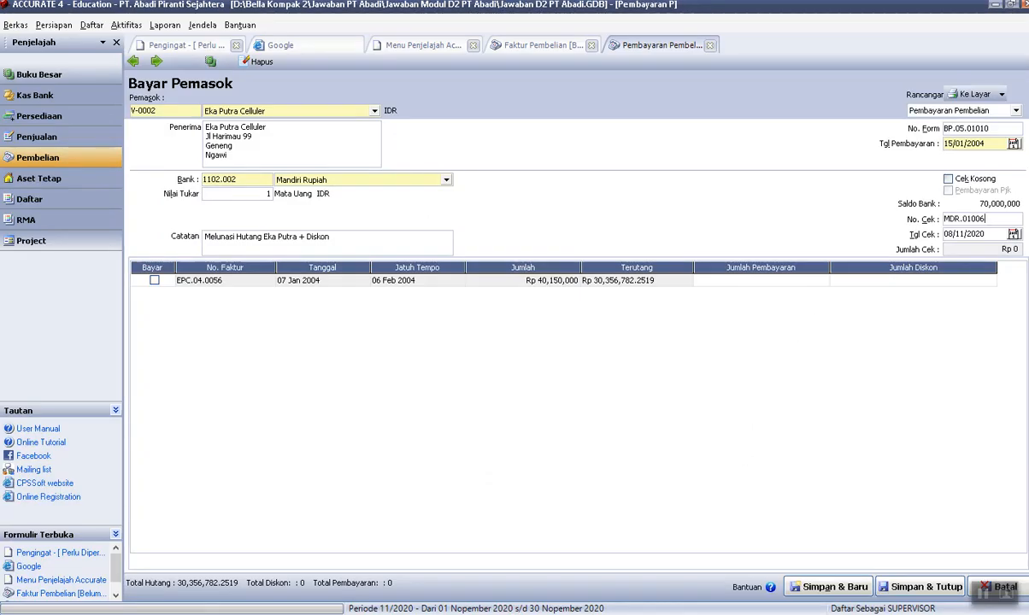
pyautogui.hotkey('alt', 'Tab')
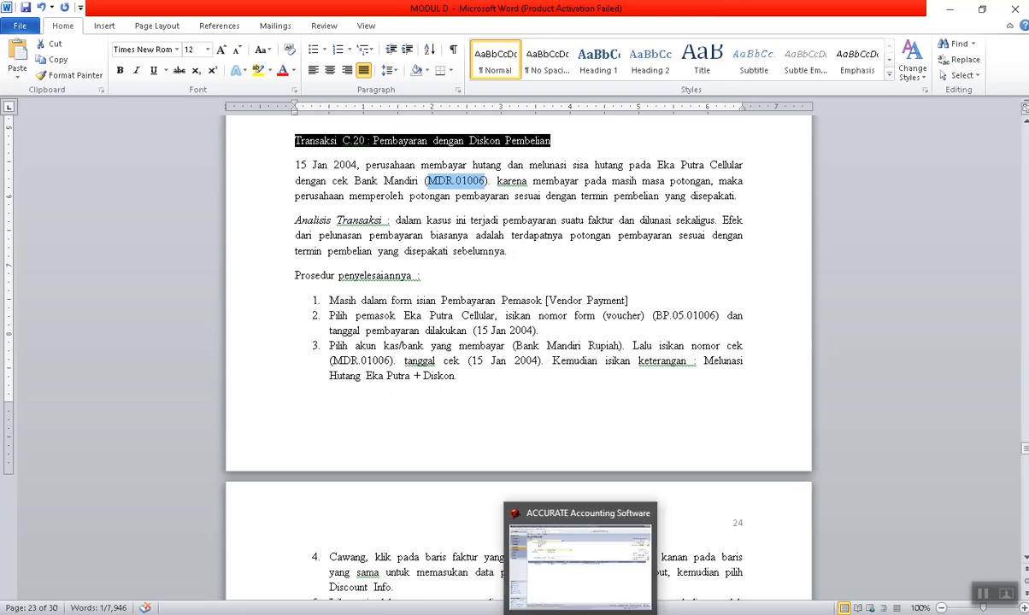
pyautogui.click(560, 557)
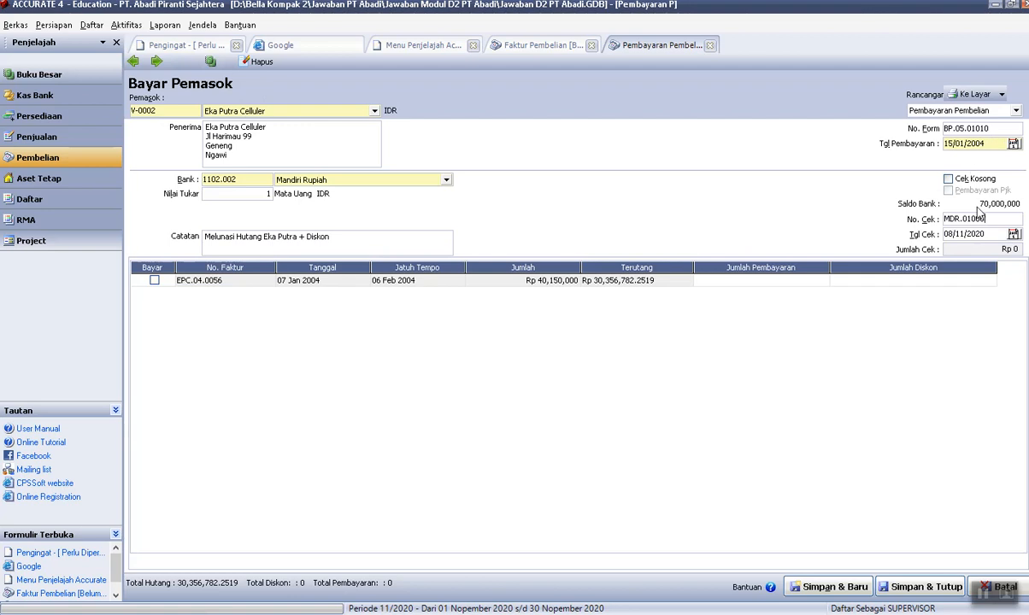
pyautogui.moveTo(991, 233); pyautogui.dragTo(850, 252)
pyautogui.write('15/01/04')
pyautogui.press('Tab')
# Mark invoice EPC.04.0056 for payment of its full outstanding amount.
pyautogui.click(154, 279)
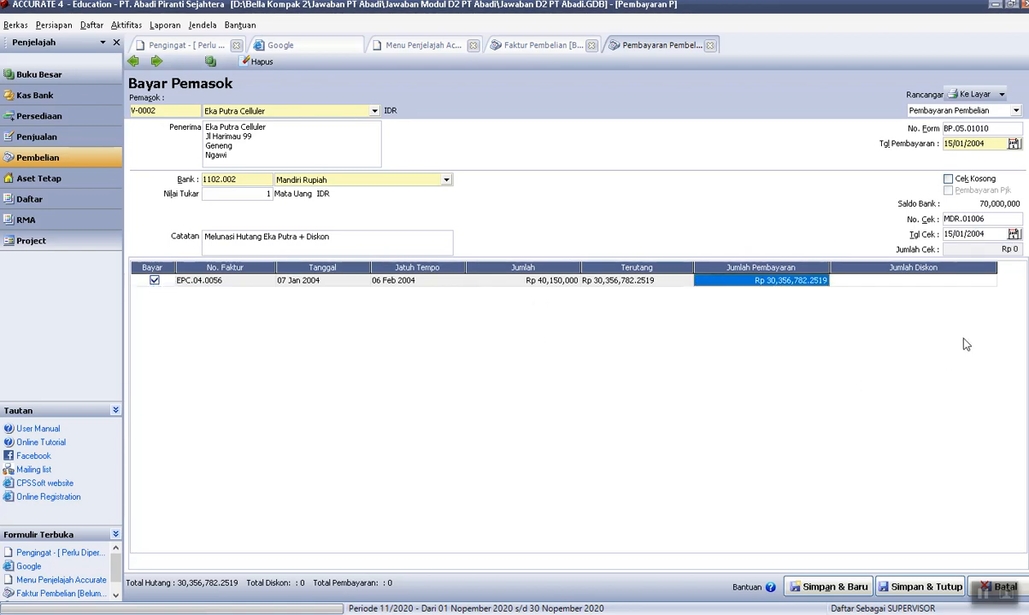
pyautogui.press('Tab')
pyautogui.press('Tab')
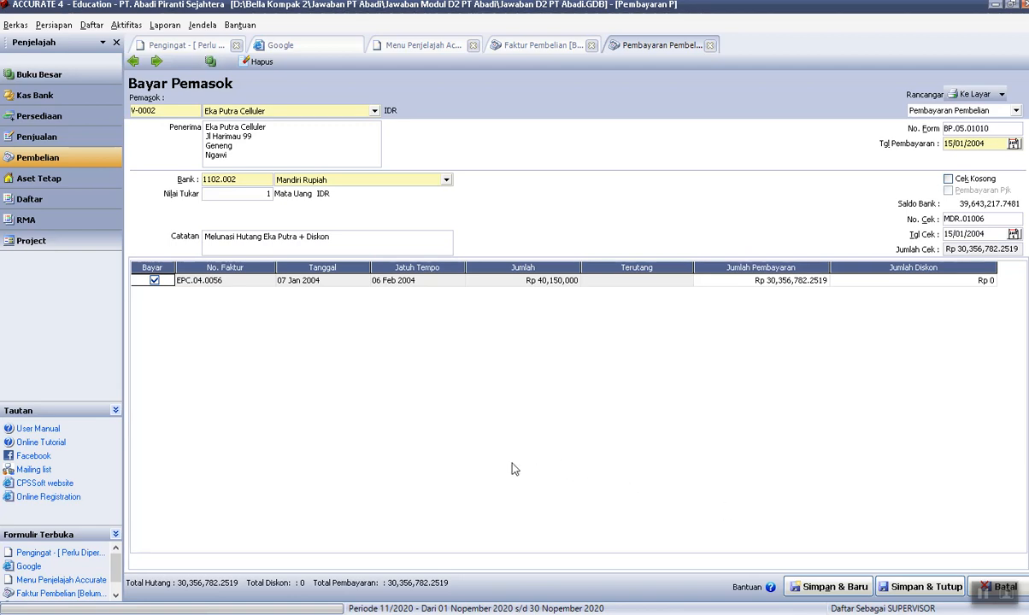
# Open Eka Putra Celluler's purchase invoice EPC.04.0056 to examine its balance and term discount, and move to the next invoice record.
pyautogui.click(547, 46)
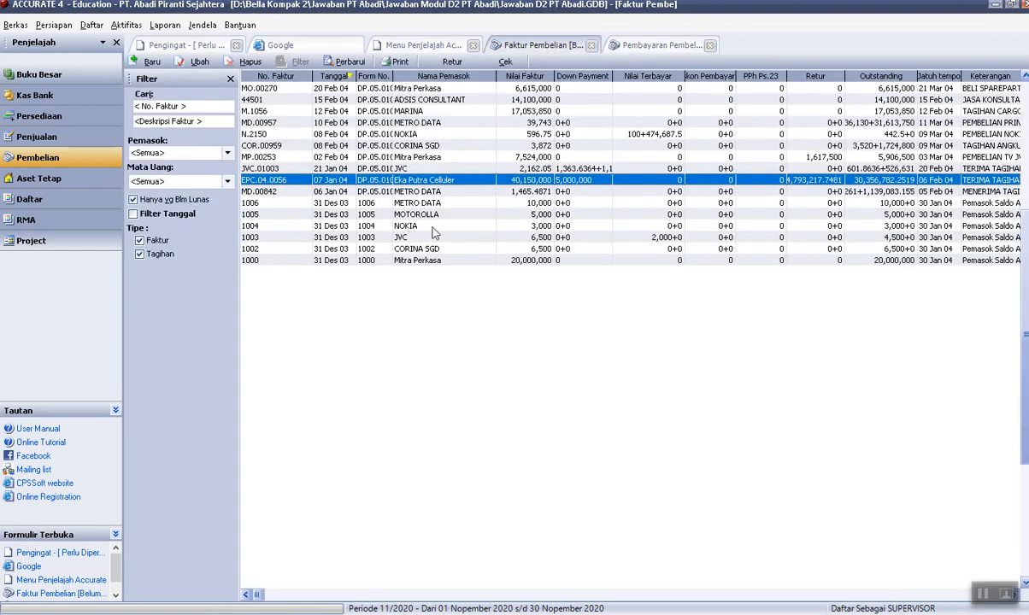
pyautogui.doubleClick(422, 180)
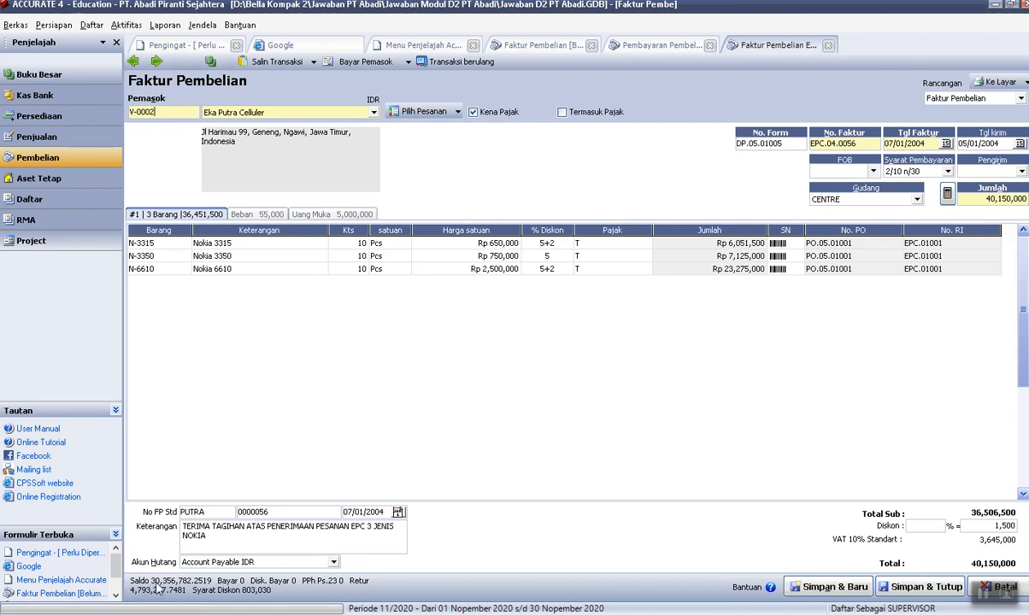
pyautogui.click(157, 62)
# Save the Eka Putra Celluler payment with a new blank form, and check the payment status of purchase invoice EPC.04.0056.
pyautogui.click(681, 52)
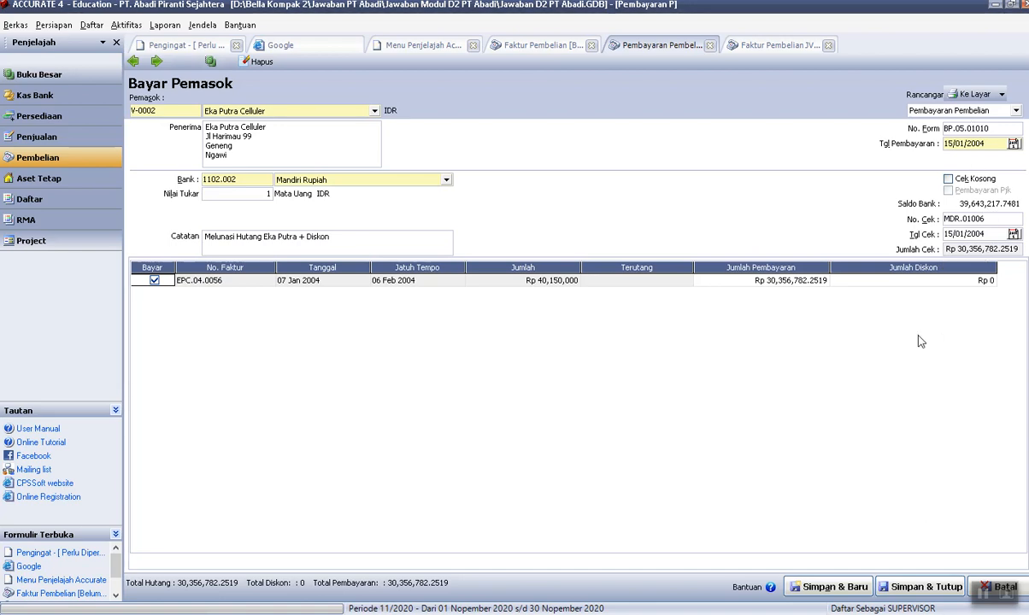
pyautogui.click(846, 593)
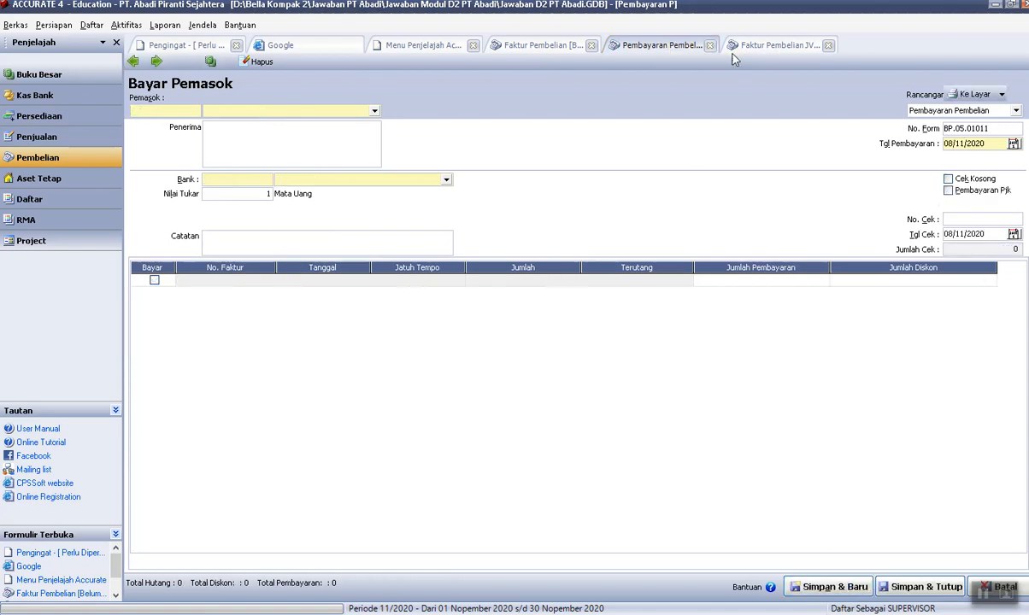
pyautogui.click(758, 48)
pyautogui.click(133, 62)
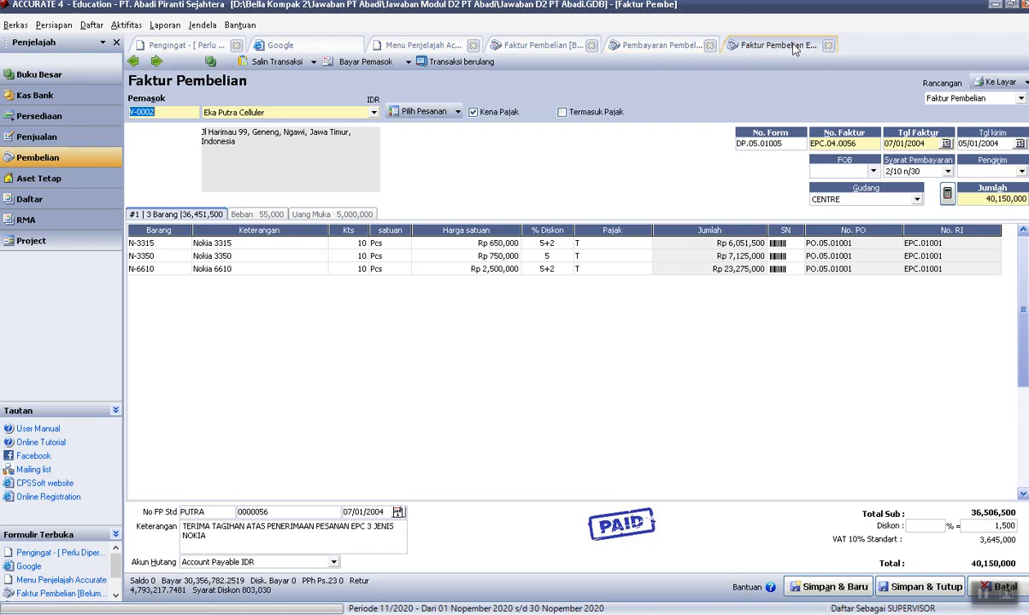
pyautogui.click(670, 51)
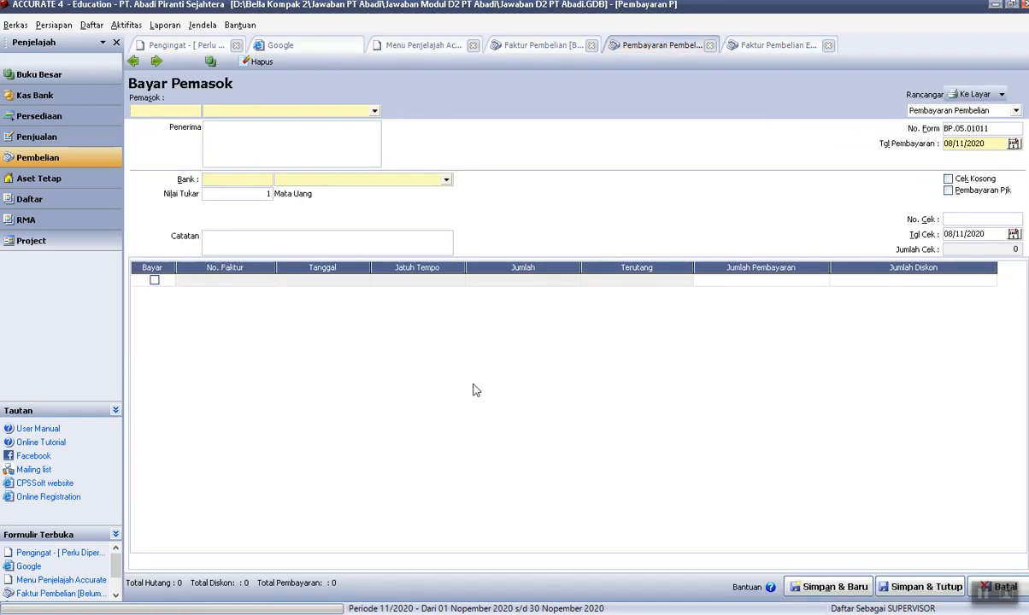
# Check and close purchase invoice EPC.04.0056, and read the C.20 purchase discount procedure in the Word module.
pyautogui.click(777, 45)
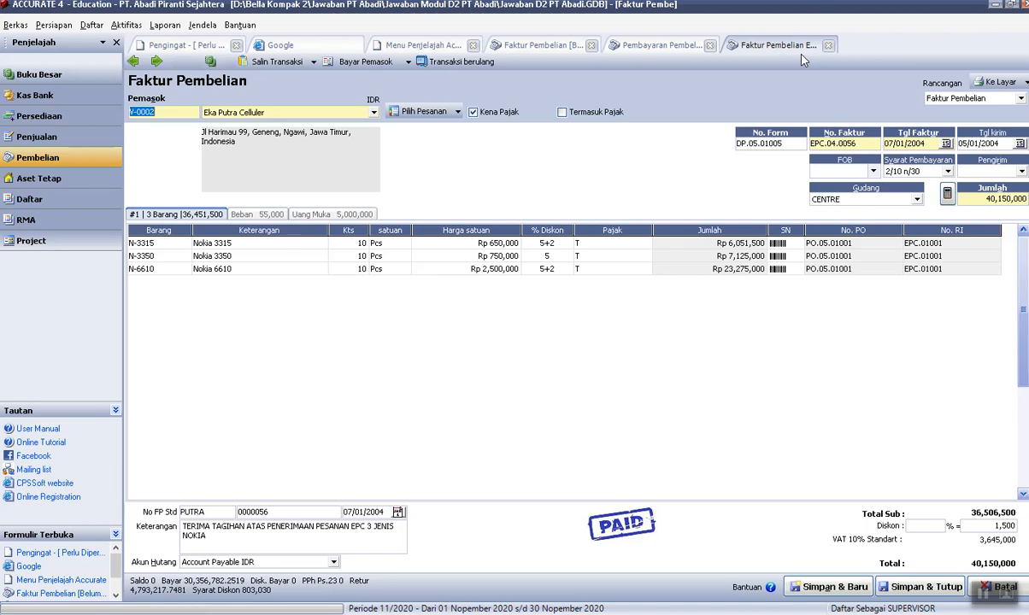
pyautogui.click(829, 44)
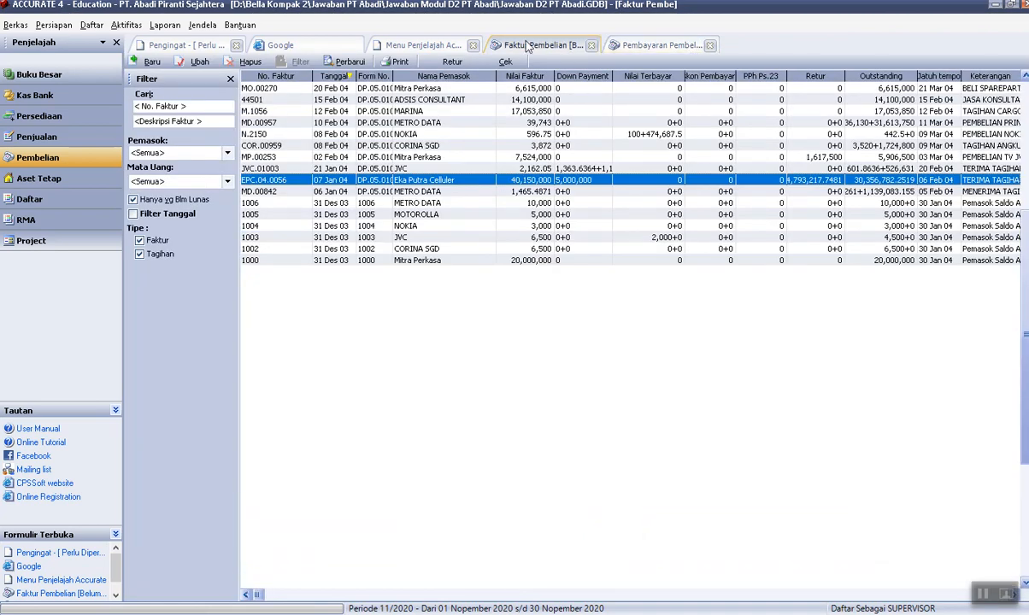
pyautogui.click(479, 613)
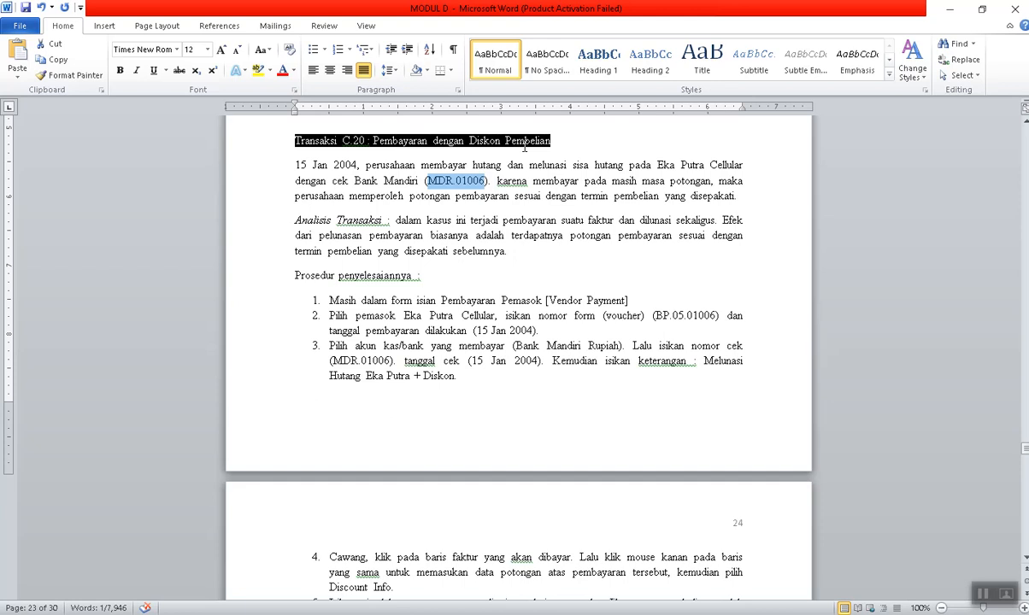
pyautogui.scroll(-3, 380, 428)
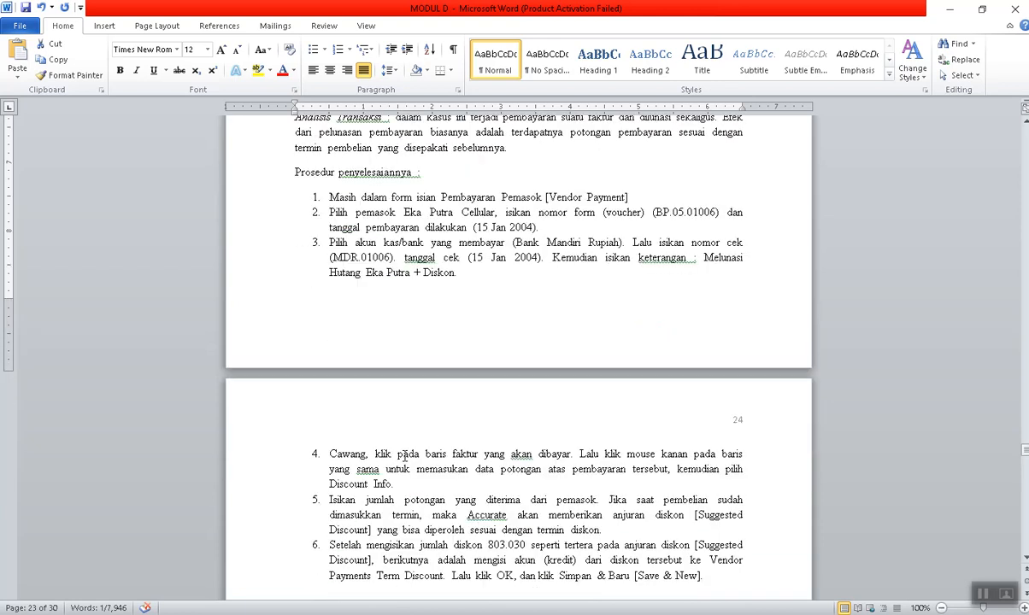
pyautogui.scroll(-1, 405, 457)
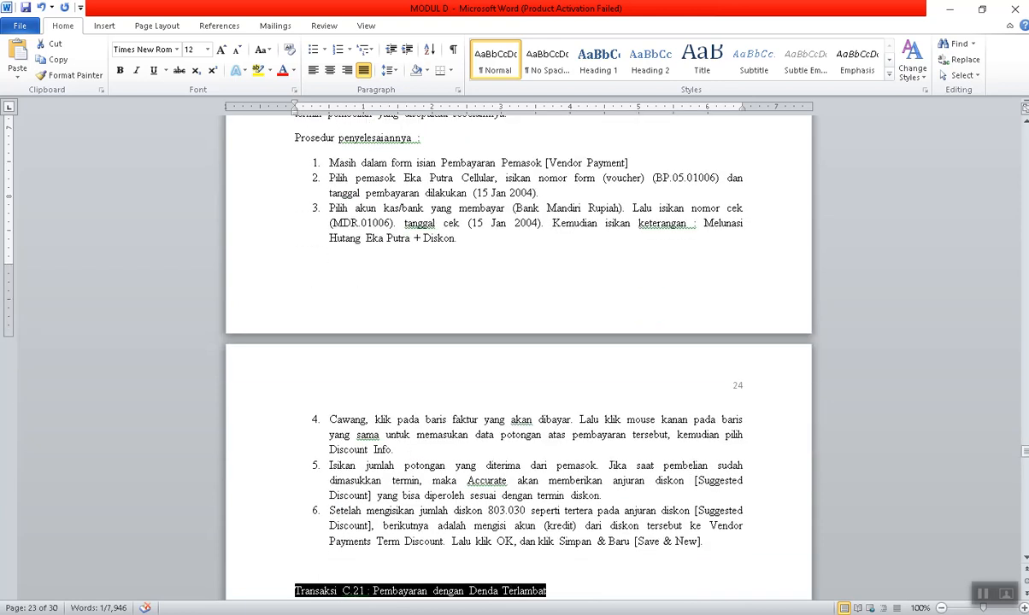
pyautogui.hotkey('alt', 'Tab')
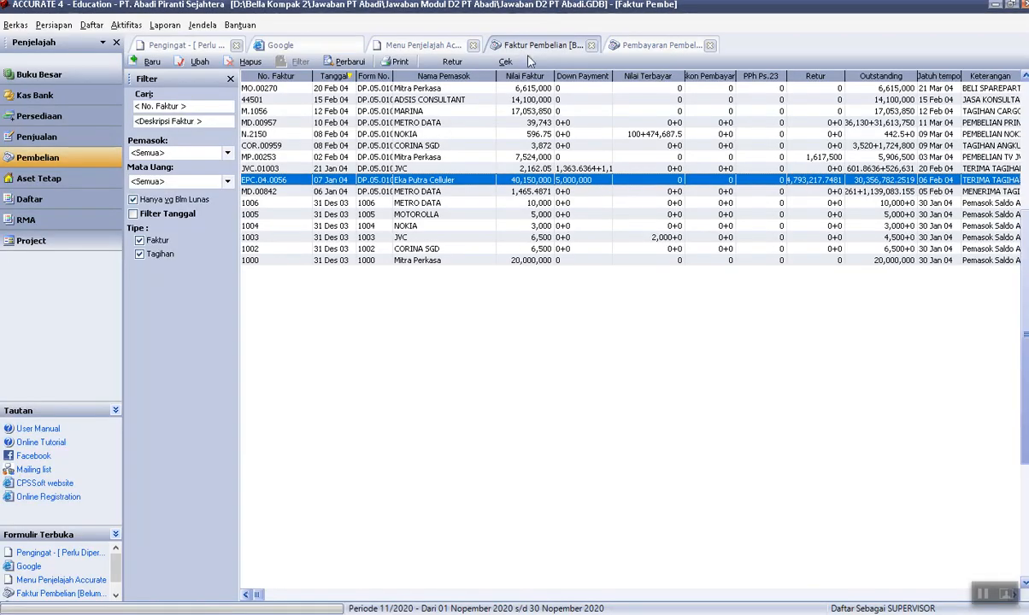
# Open a supplier payment form in Accurate and bring up the saved Eka Putra Celluler payment.
pyautogui.click(419, 48)
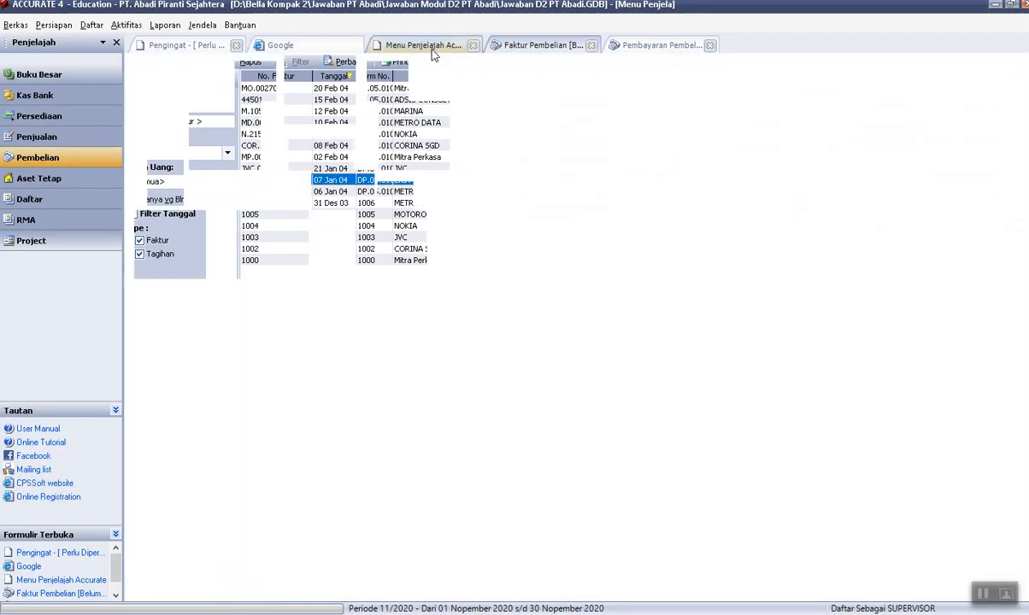
pyautogui.click(399, 246)
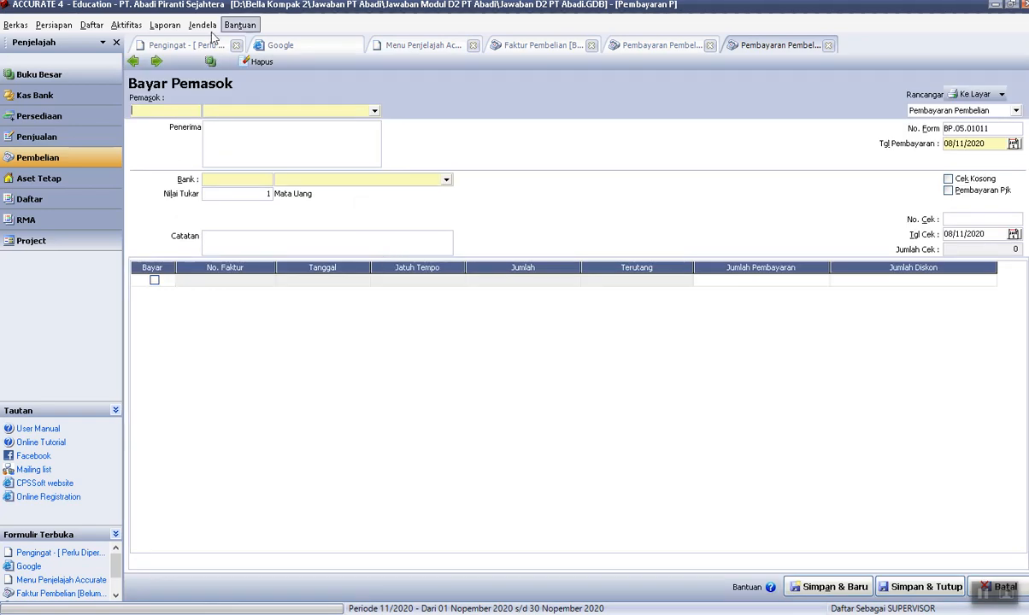
pyautogui.click(132, 60)
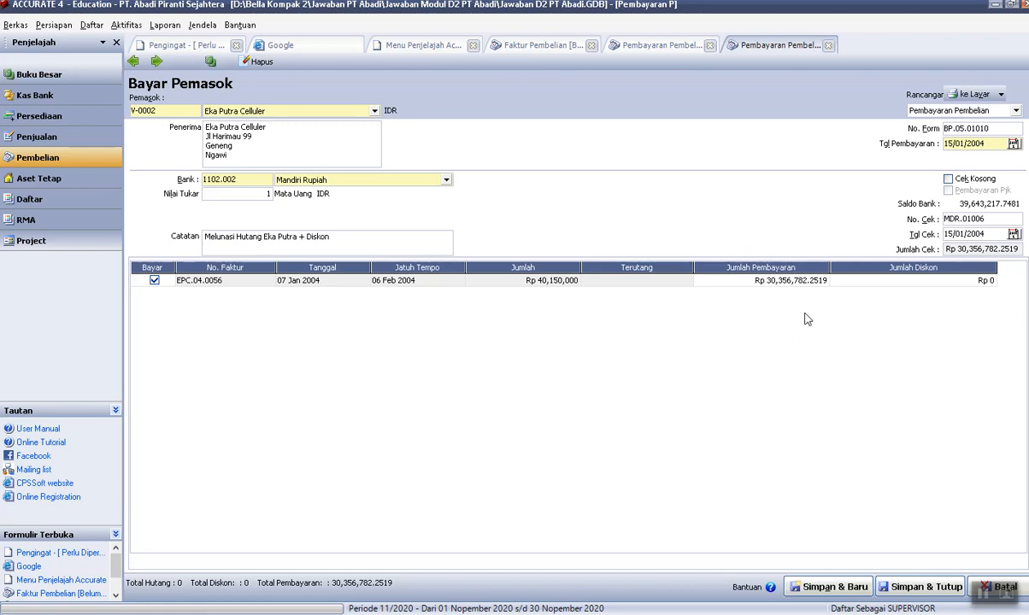
# Examine the discount information for invoice EPC.04.0056 and the matching discount amount and account instructions in the Word module.
pyautogui.rightClick(940, 280)
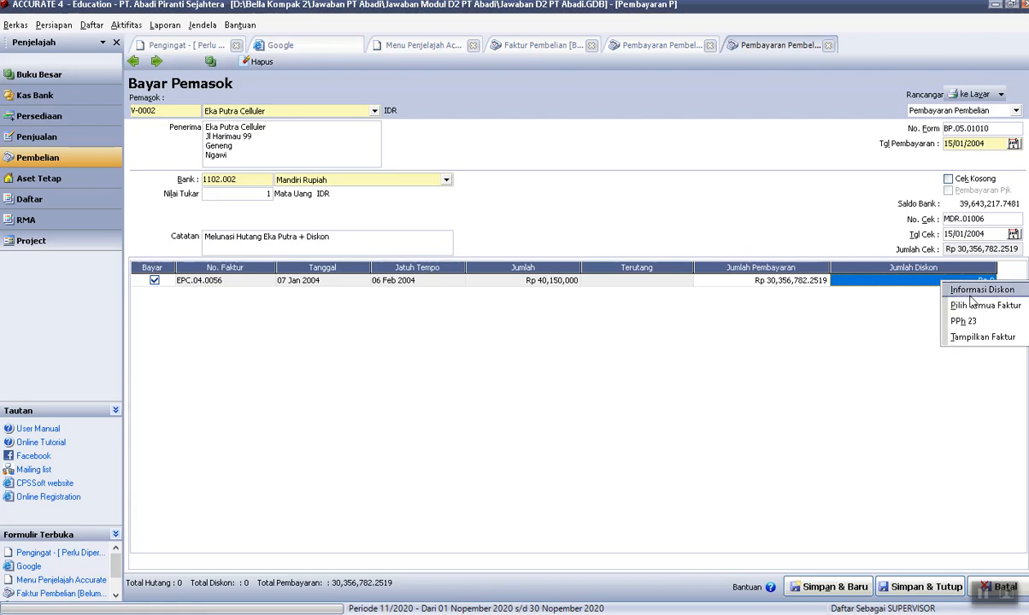
pyautogui.click(972, 295)
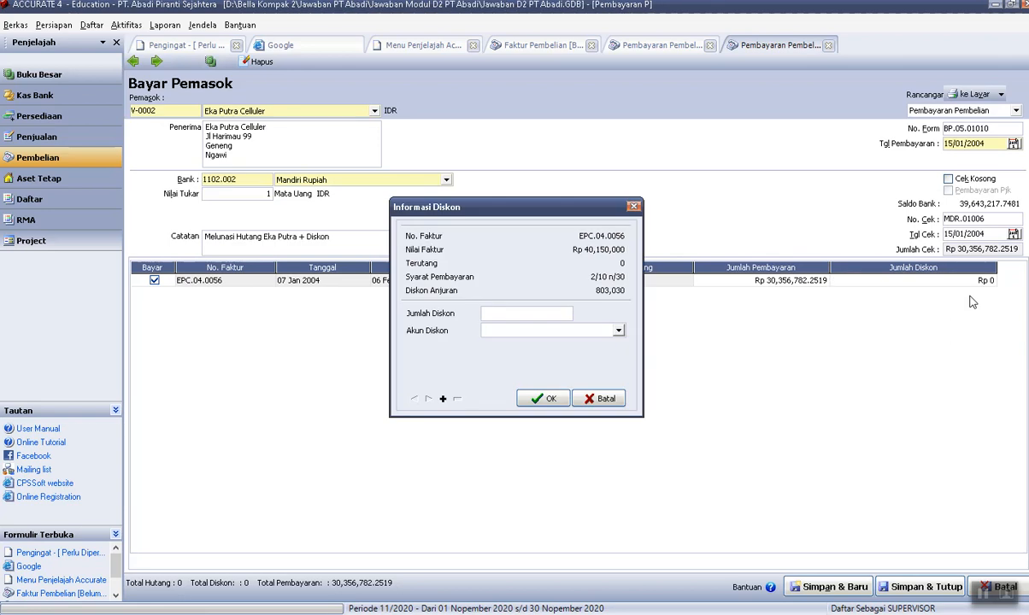
pyautogui.click(601, 399)
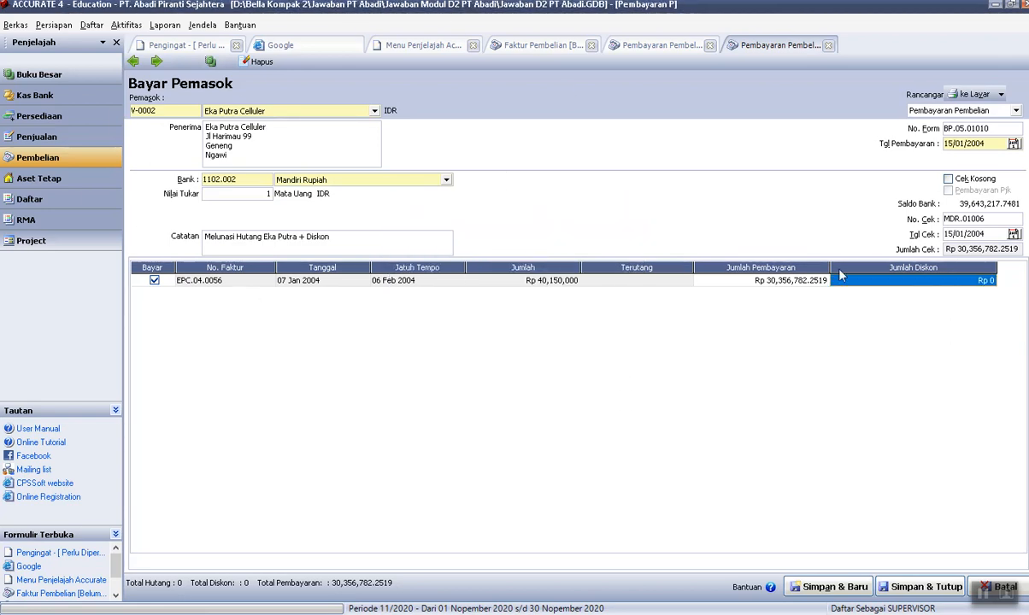
pyautogui.hotkey('alt', 'Tab')
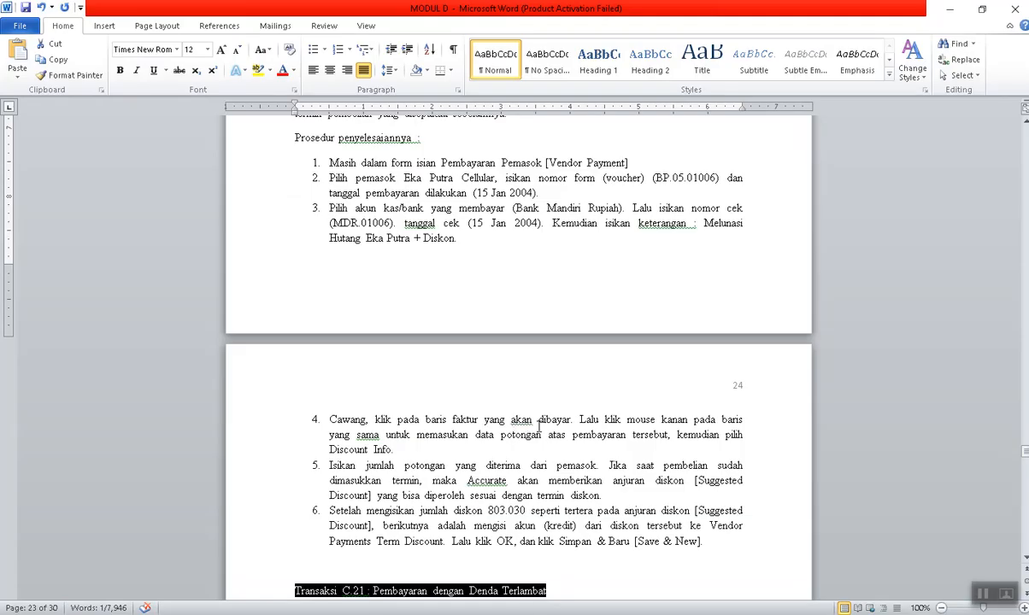
pyautogui.scroll(2, 328, 199)
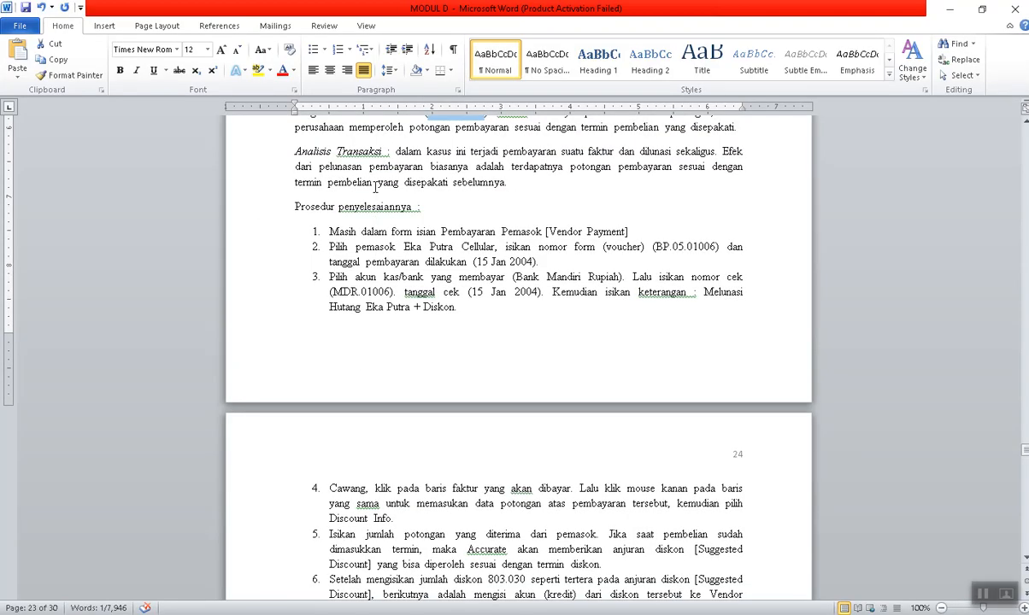
pyautogui.scroll(-3, 374, 188)
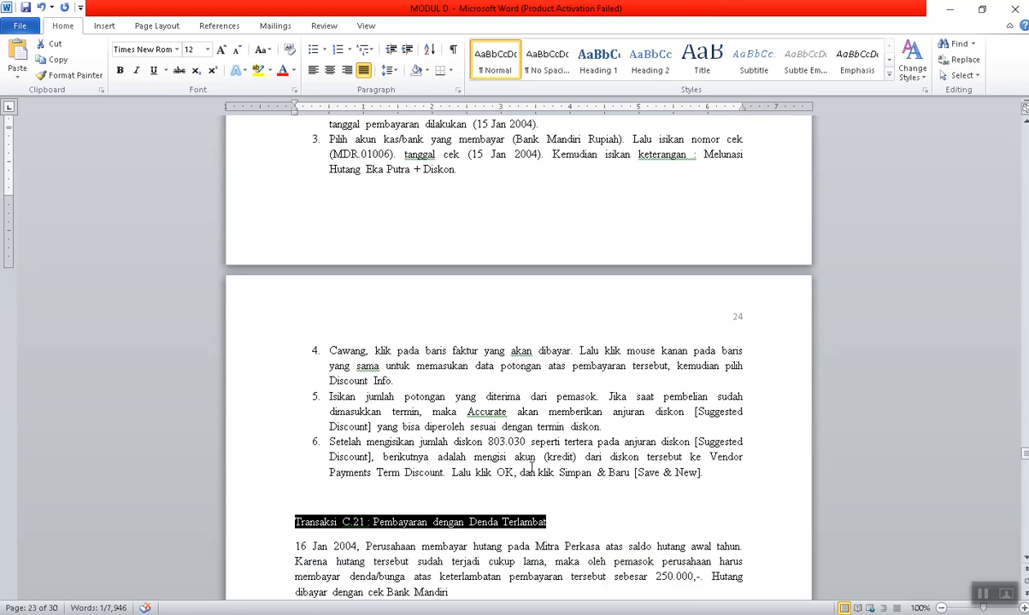
pyautogui.moveTo(487, 443); pyautogui.dragTo(529, 446)
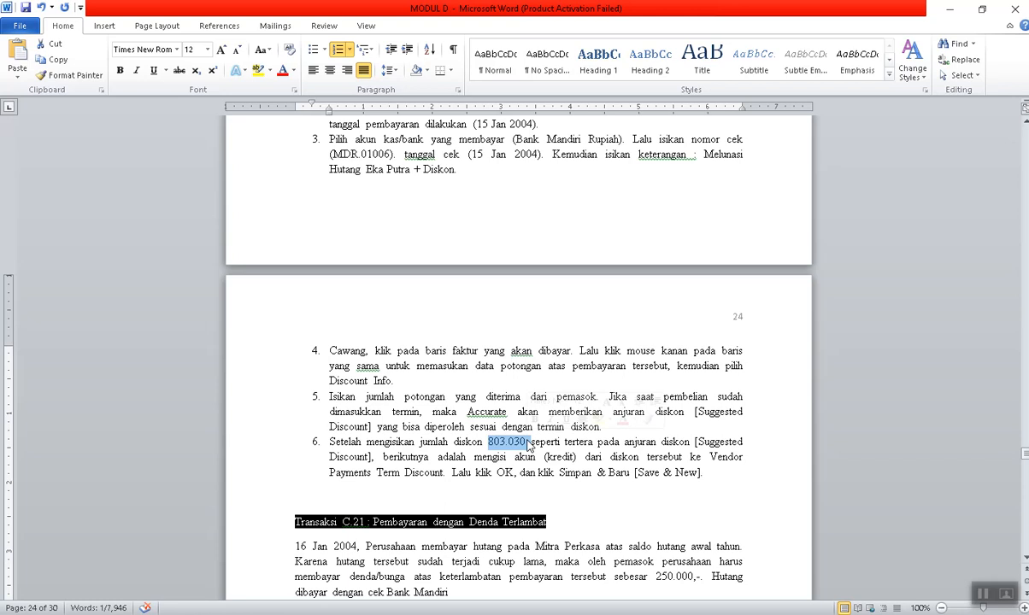
pyautogui.scroll(2, 504, 359)
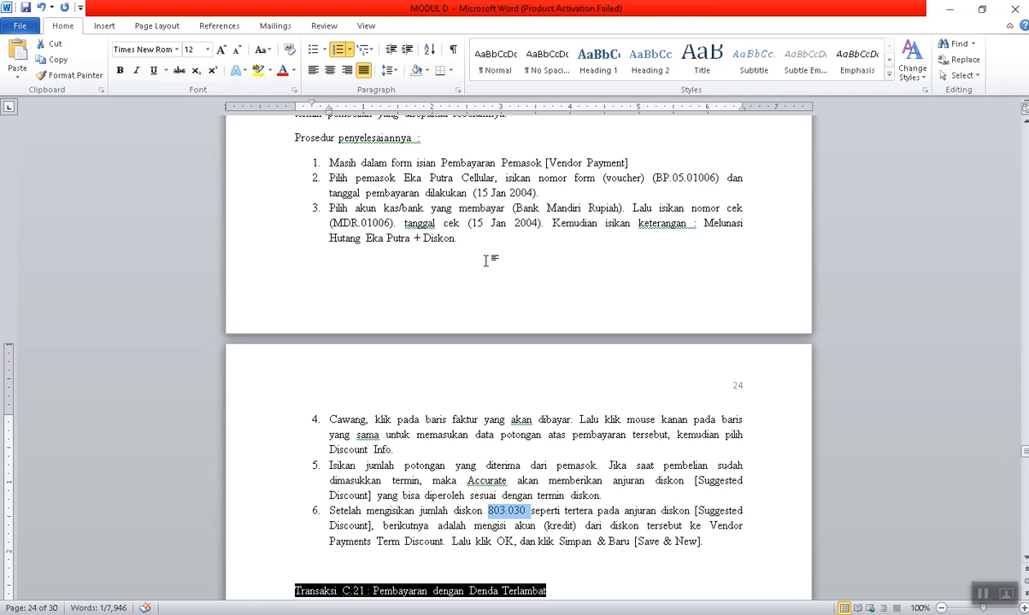
pyautogui.hotkey('alt', 'Tab')
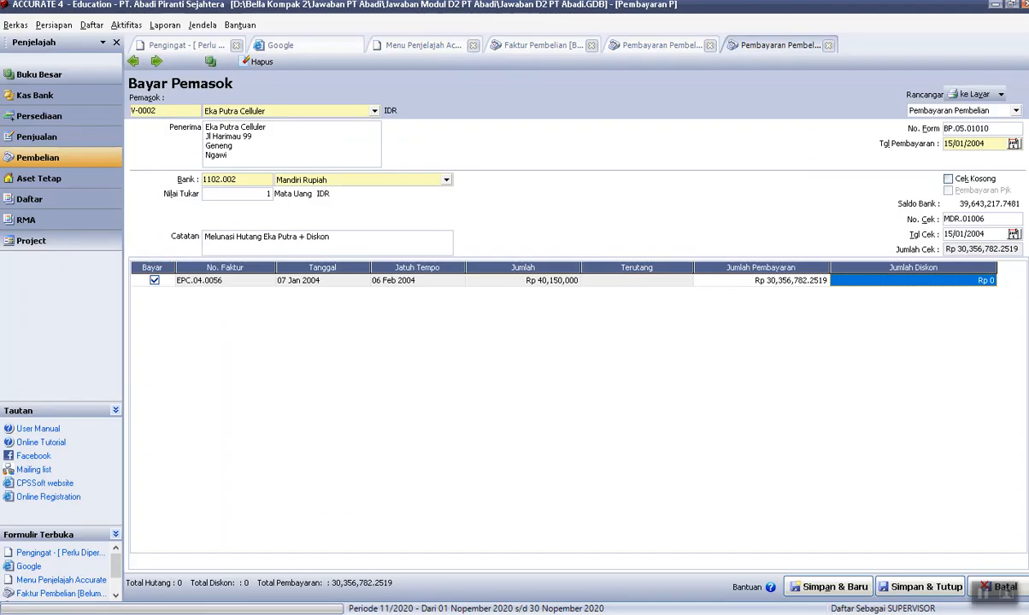
pyautogui.rightClick(975, 283)
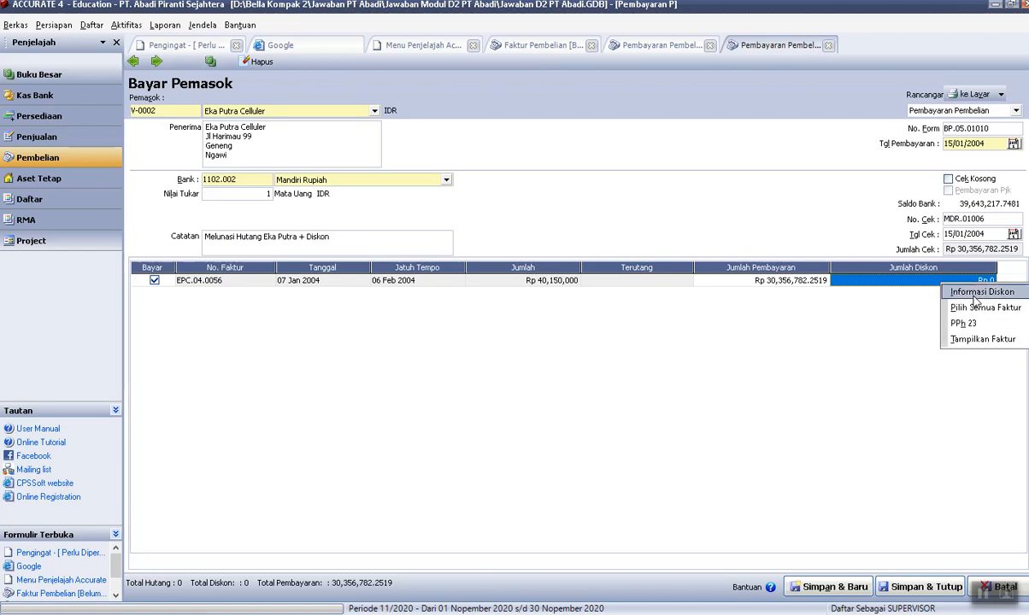
pyautogui.click(974, 292)
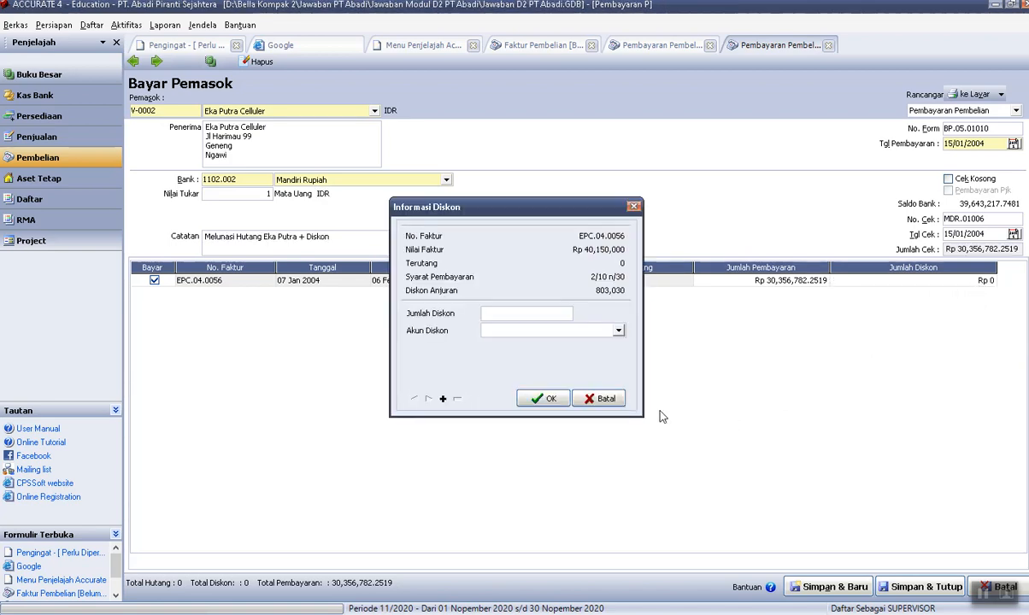
pyautogui.click(617, 400)
# Set the discount amount for invoice EPC.04.0056 to 803,030 in its discount information, as given in the Word module.
pyautogui.rightClick(957, 281)
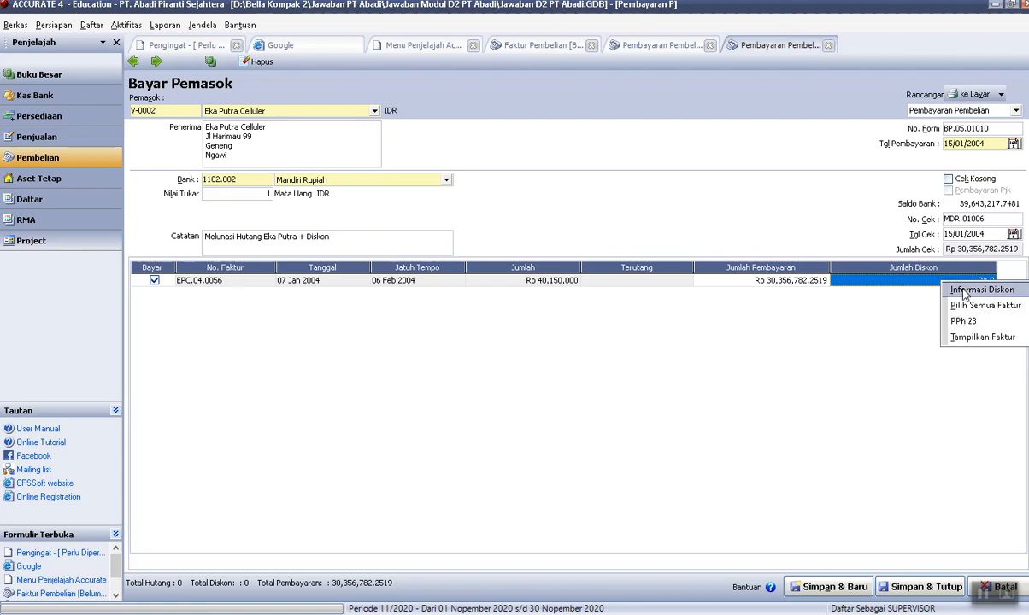
pyautogui.click(966, 291)
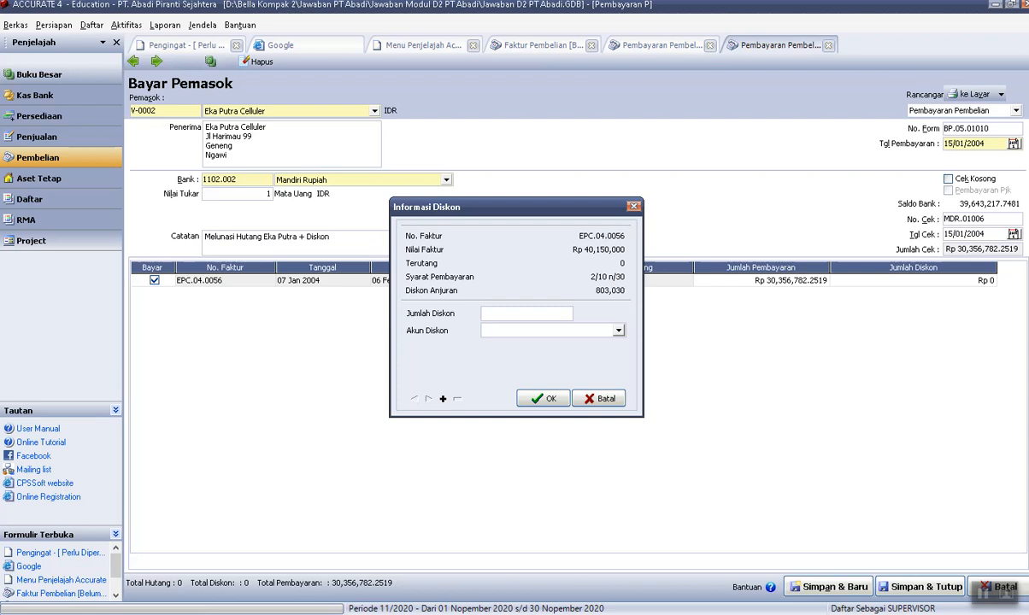
pyautogui.hotkey('alt', 'Tab')
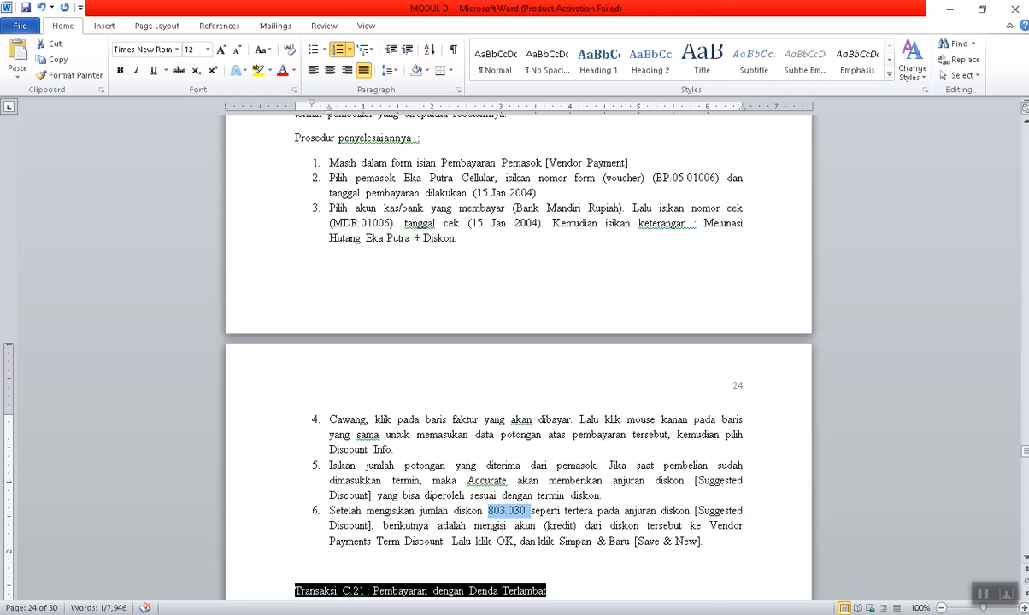
pyautogui.moveTo(580, 614)
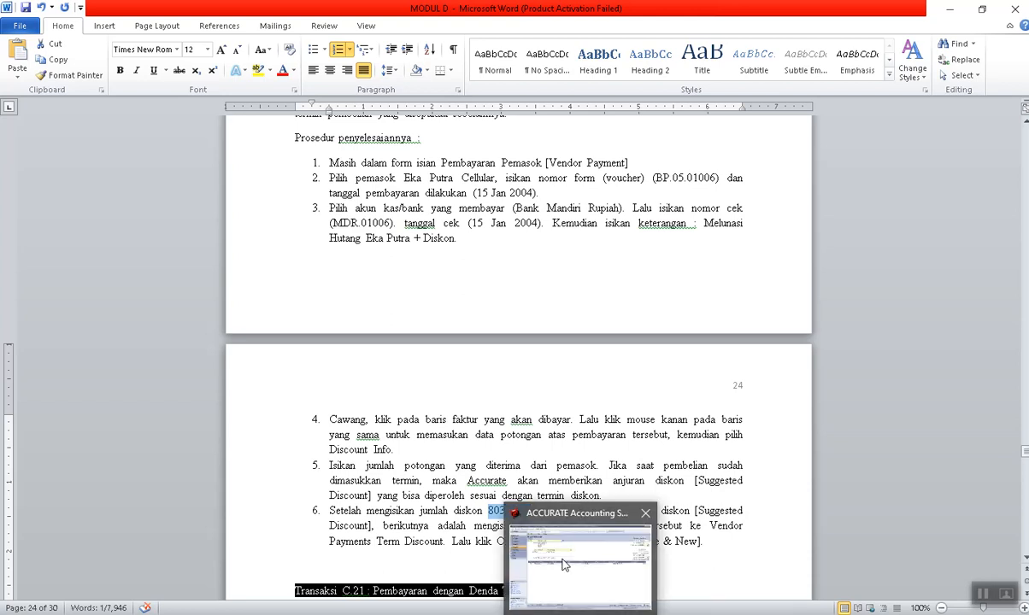
pyautogui.click(573, 602)
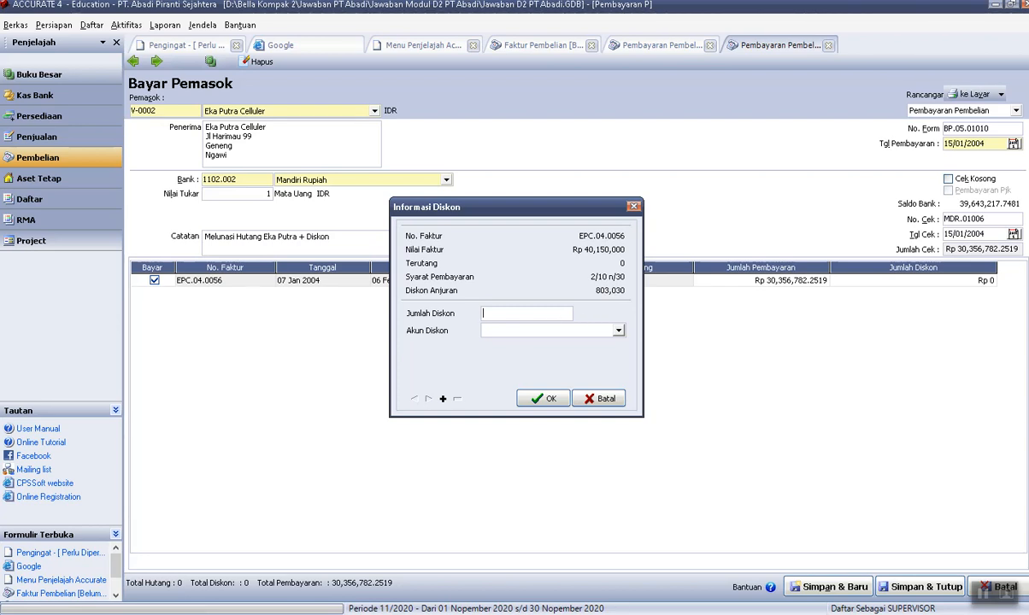
pyautogui.hotkey('alt', 'Tab')
pyautogui.hotkey('alt', 'Tab')
pyautogui.write('803030')
# Look through the available discount accounts for Vendor Payments Term Discount.
pyautogui.click(619, 330)
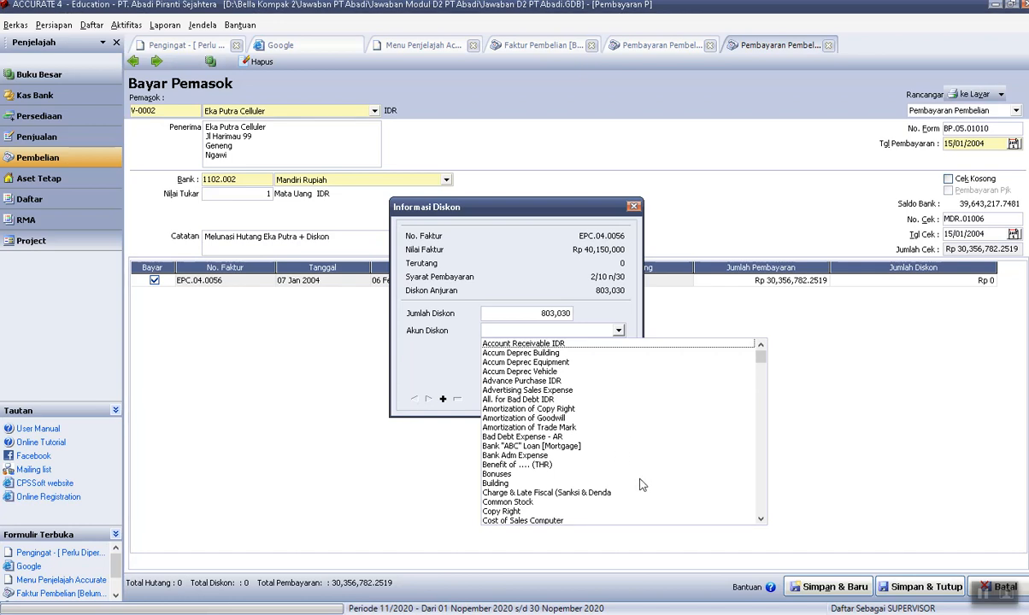
pyautogui.click(761, 519)
pyautogui.click(761, 520)
pyautogui.click(762, 520)
pyautogui.click(761, 519)
pyautogui.click(762, 519)
pyautogui.click(761, 520)
pyautogui.click(761, 520)
pyautogui.click(762, 519)
pyautogui.click(762, 520)
pyautogui.click(762, 519)
pyautogui.click(761, 519)
pyautogui.click(762, 520)
pyautogui.click(761, 520)
pyautogui.click(761, 520)
pyautogui.click(761, 520)
pyautogui.click(761, 519)
pyautogui.click(761, 520)
pyautogui.click(762, 520)
pyautogui.click(762, 519)
pyautogui.click(762, 519)
pyautogui.click(761, 520)
pyautogui.click(761, 519)
pyautogui.click(762, 519)
pyautogui.click(761, 519)
pyautogui.click(762, 520)
pyautogui.click(762, 520)
pyautogui.click(762, 520)
pyautogui.click(761, 520)
pyautogui.click(762, 520)
pyautogui.click(762, 519)
pyautogui.click(762, 519)
pyautogui.click(761, 520)
pyautogui.click(761, 520)
pyautogui.click(761, 519)
pyautogui.click(761, 519)
pyautogui.click(761, 519)
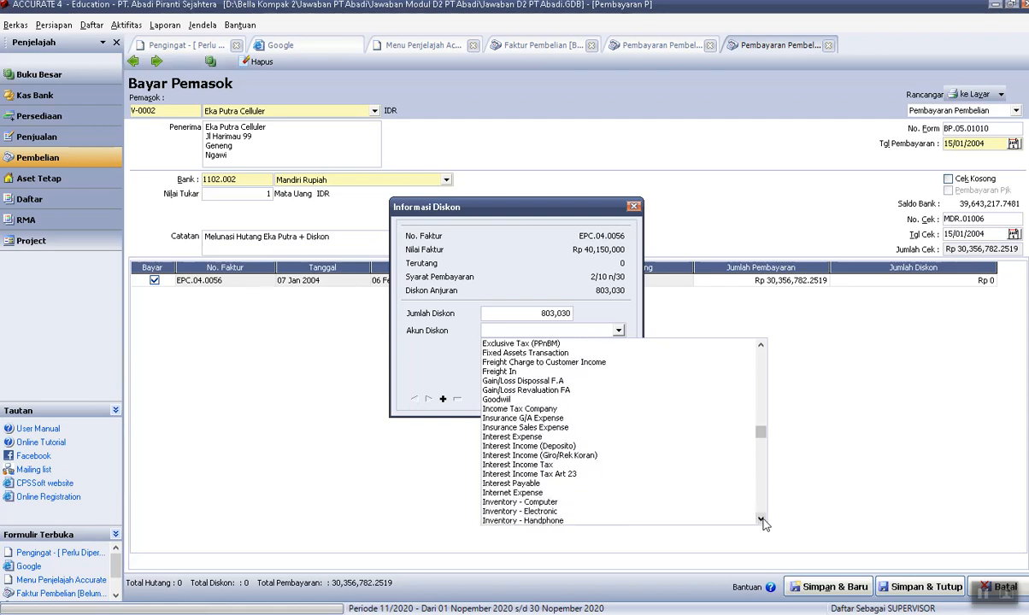
pyautogui.click(984, 593)
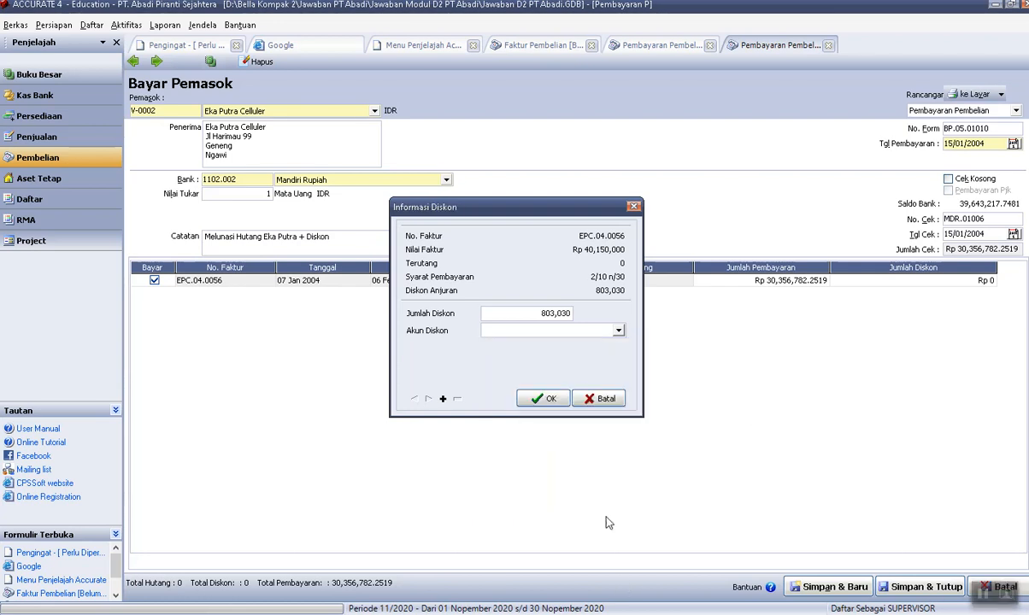
# Set the discount account for invoice EPC.04.0056 to Vendor Payments Term Discount, as instructed in the Word module.
pyautogui.click(619, 331)
pyautogui.click(618, 331)
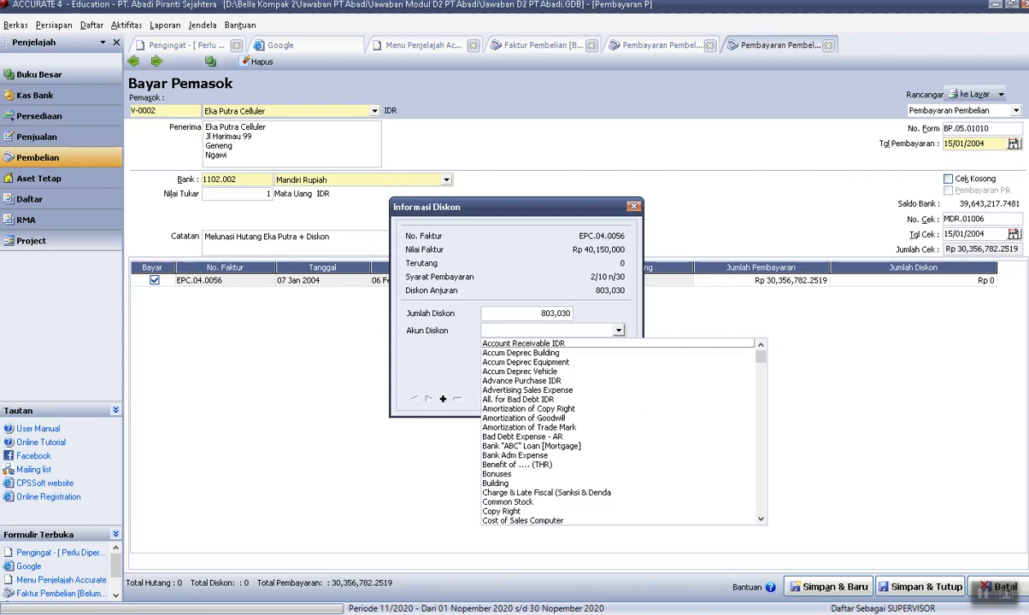
pyautogui.moveTo(545, 614)
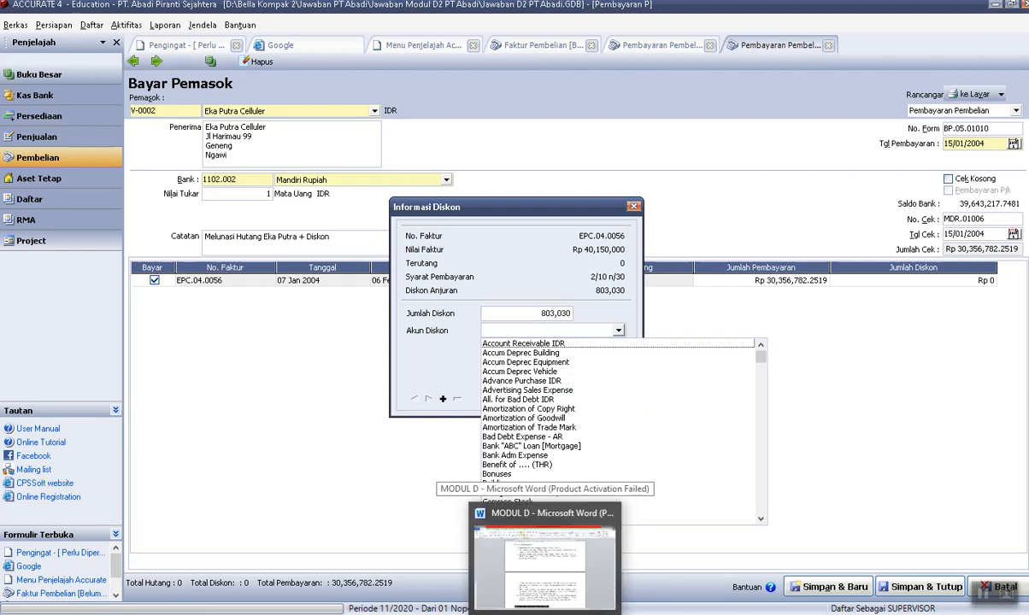
pyautogui.click(545, 564)
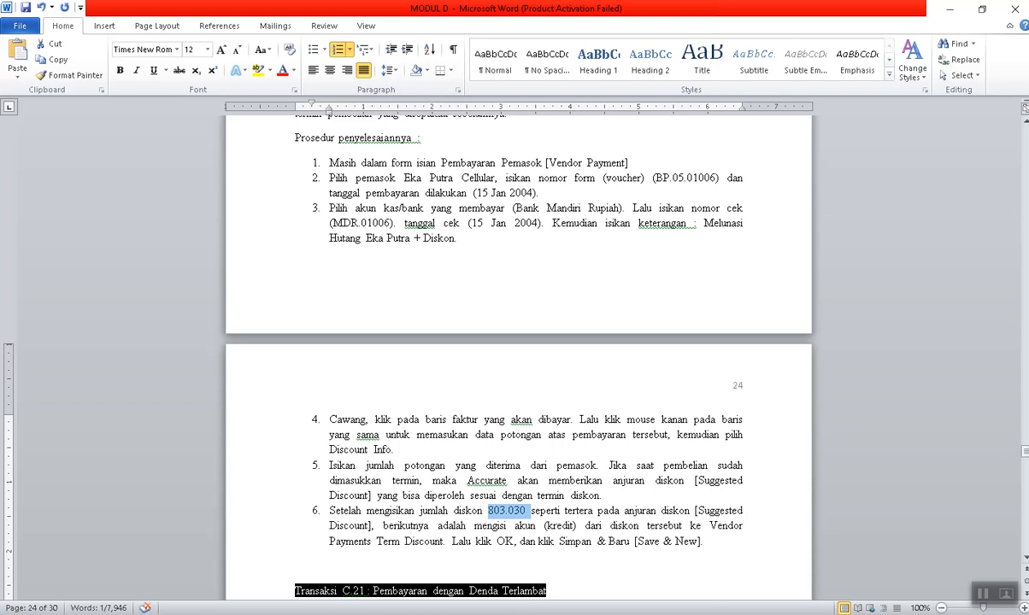
pyautogui.hotkey('alt', 'Tab')
pyautogui.click(523, 332)
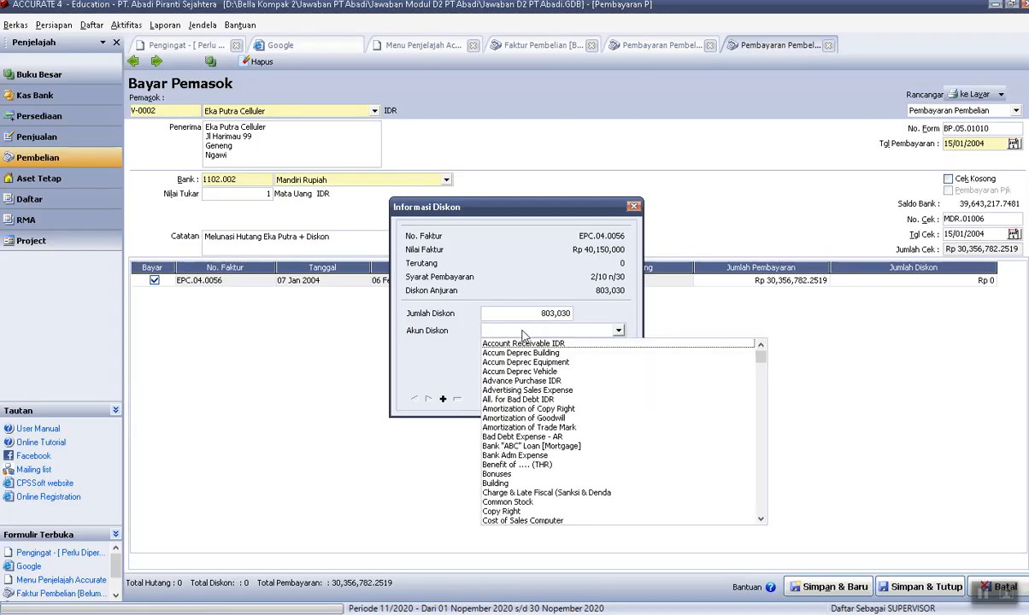
pyautogui.click(524, 335)
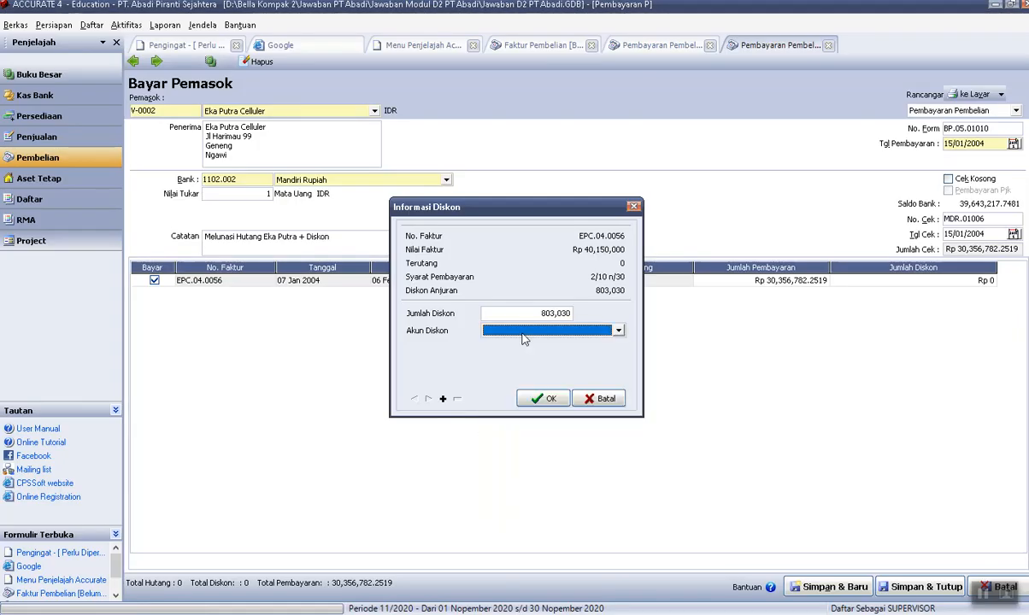
pyautogui.write('V')
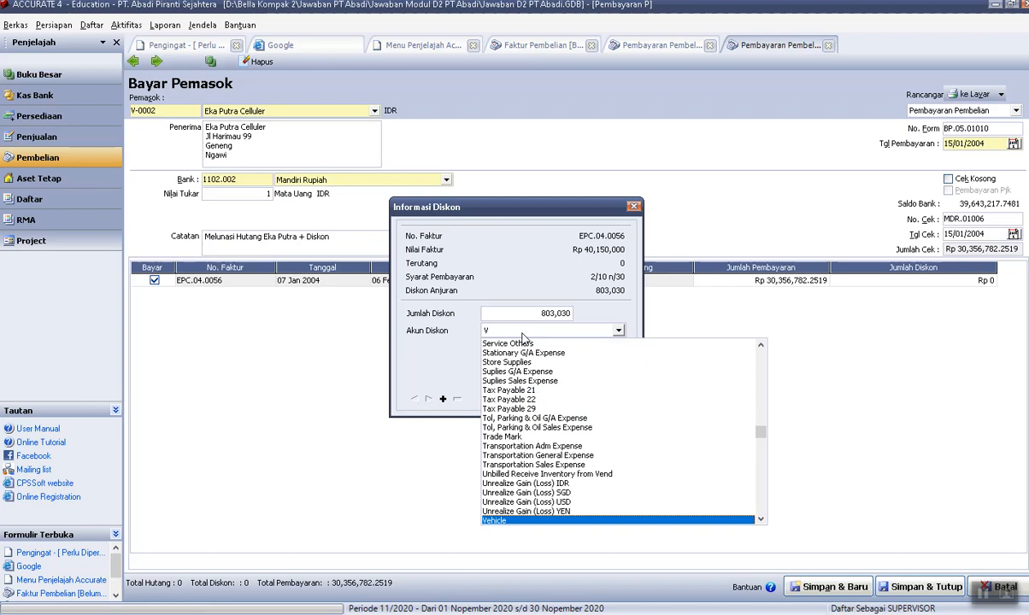
pyautogui.press('Down')
pyautogui.press('Down')
pyautogui.press('Down')
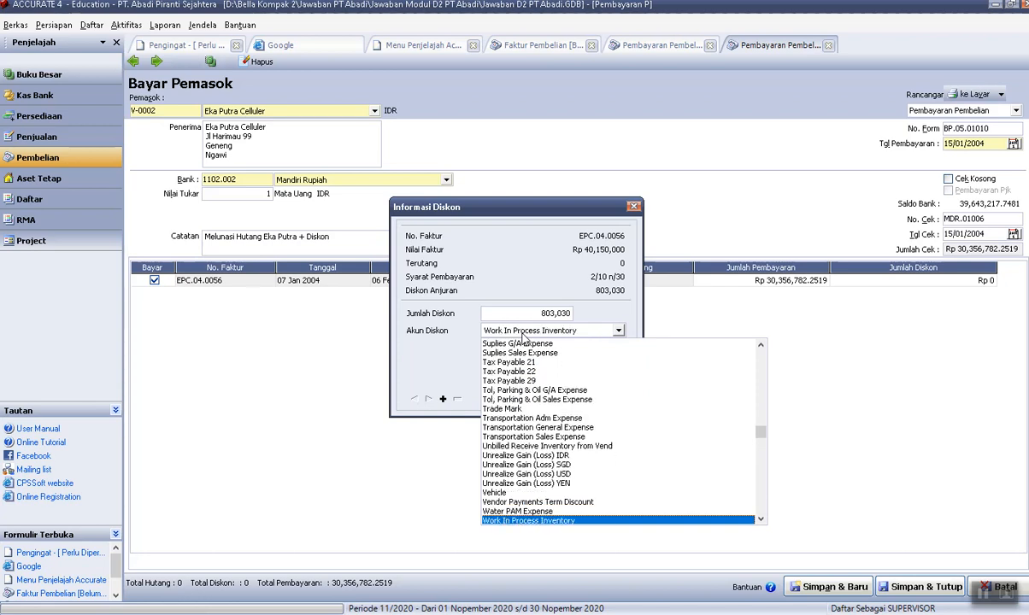
pyautogui.press('Up')
pyautogui.press('Up')
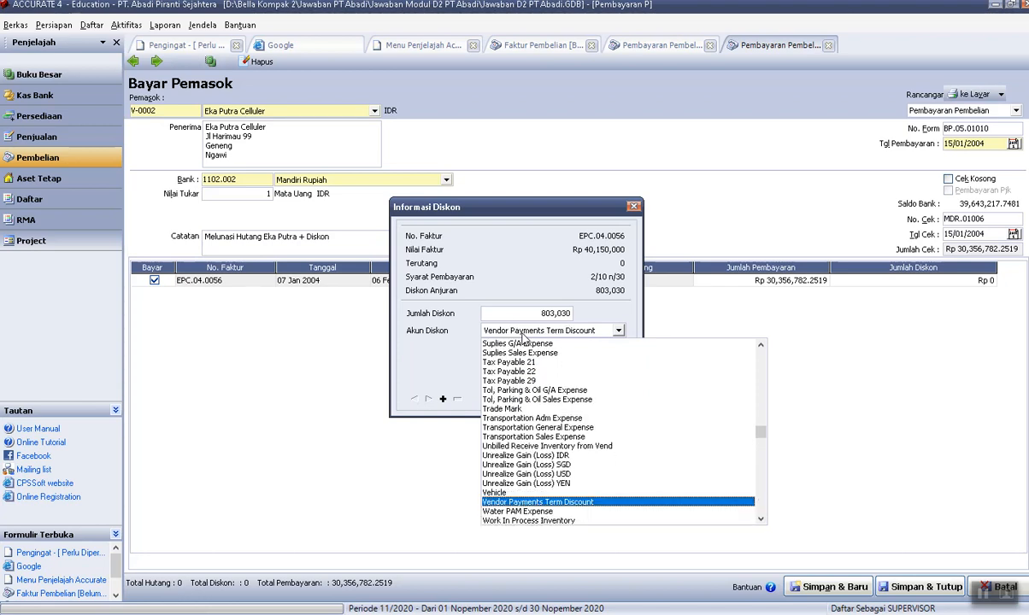
pyautogui.press('Return')
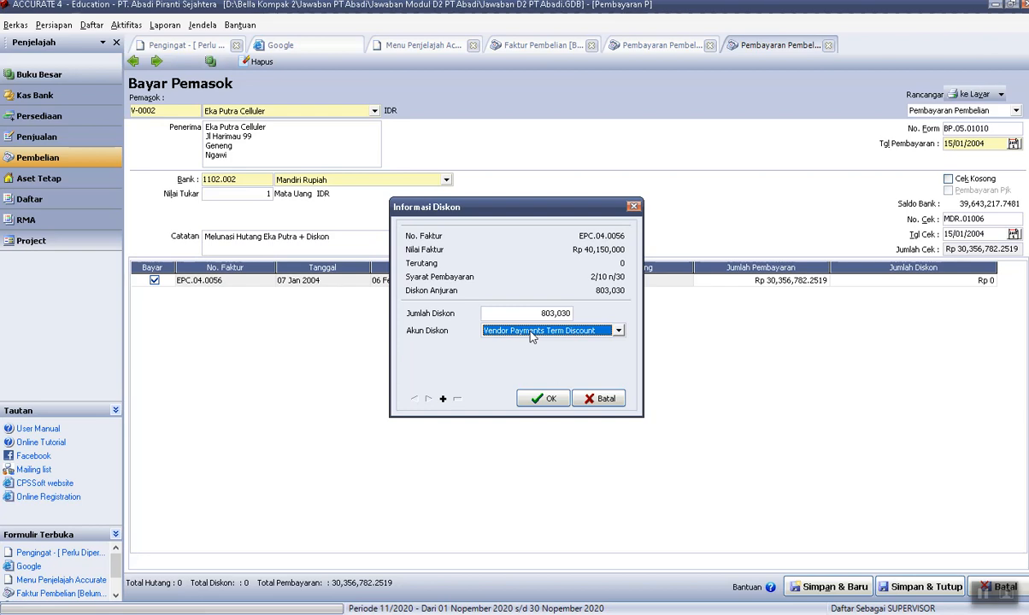
# Apply the discount to invoice EPC.04.0056 and save the Eka Putra Celluler payment, continuing to a new blank form.
pyautogui.click(544, 398)
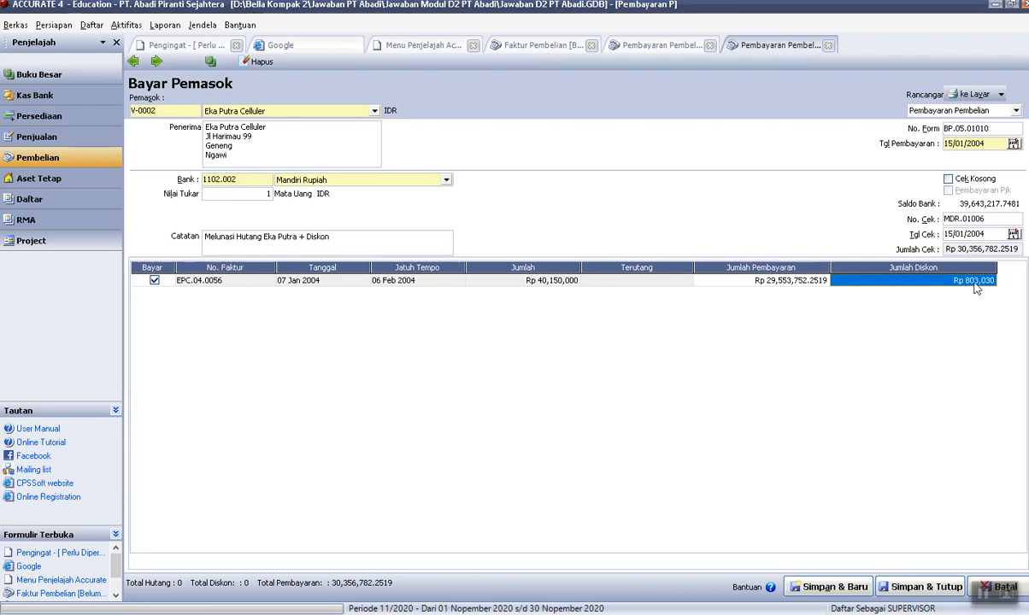
pyautogui.press('Return')
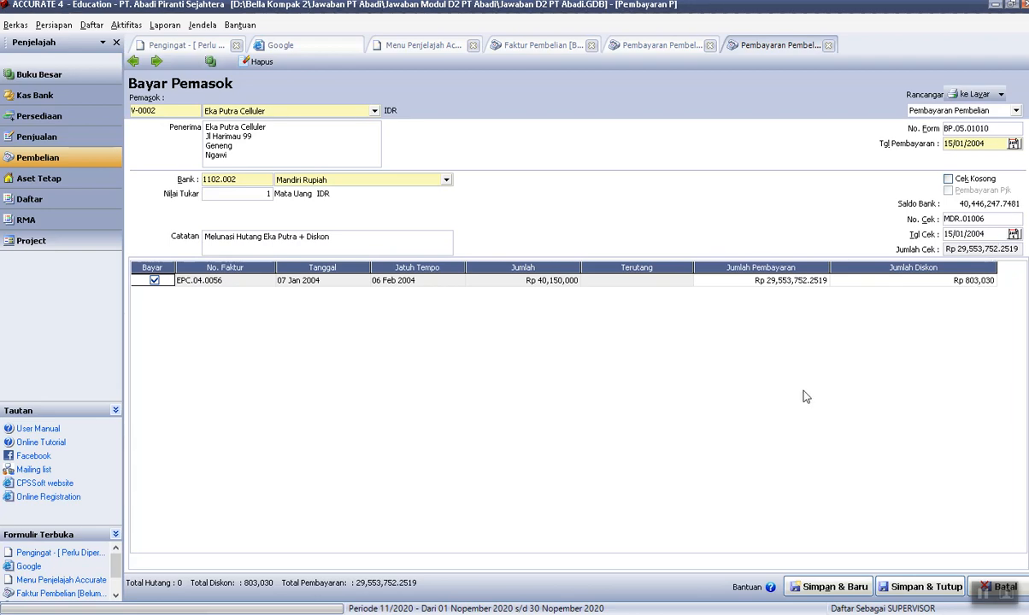
pyautogui.click(835, 588)
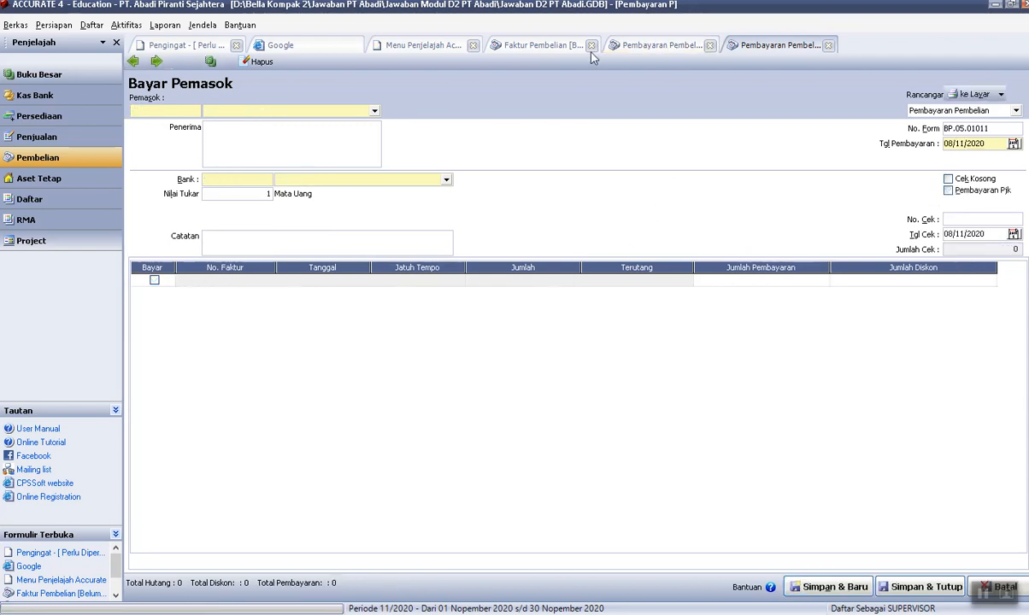
# Close both supplier payment forms and open purchase invoice EPC.04.0056 from the invoice list to check its payment status and discount.
pyautogui.click(540, 49)
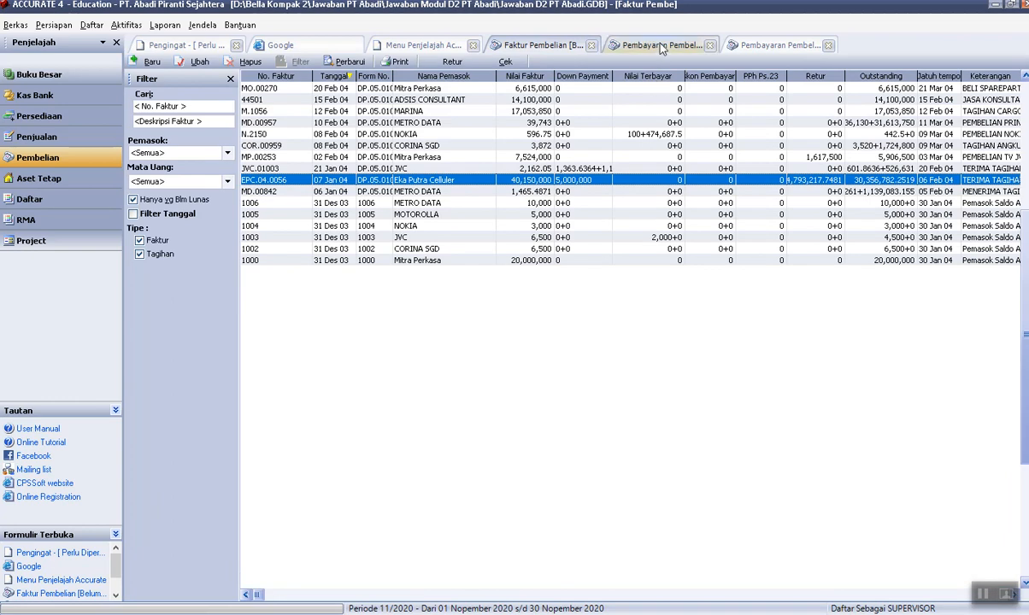
pyautogui.click(660, 48)
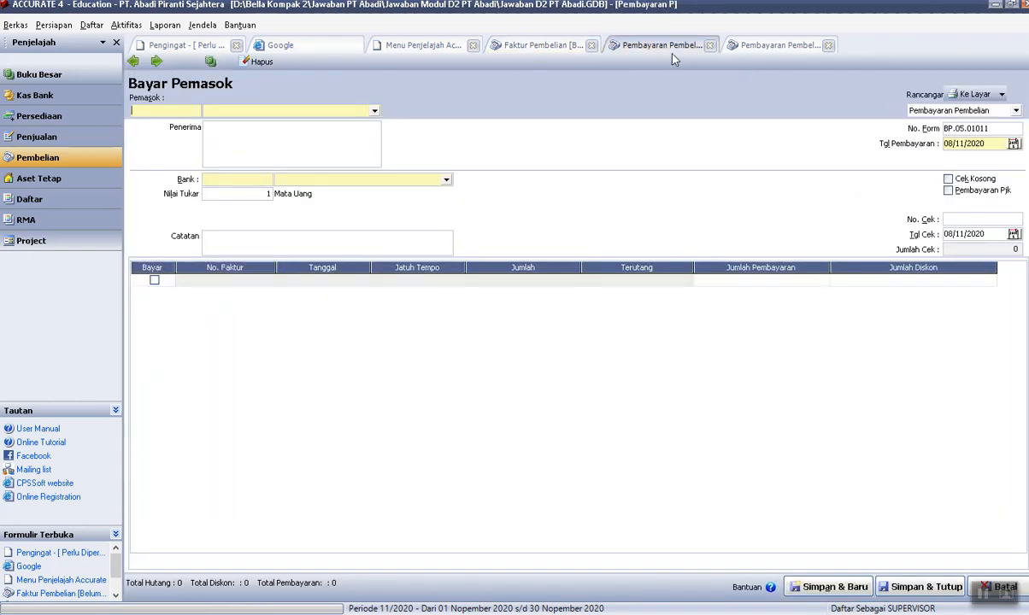
pyautogui.click(709, 45)
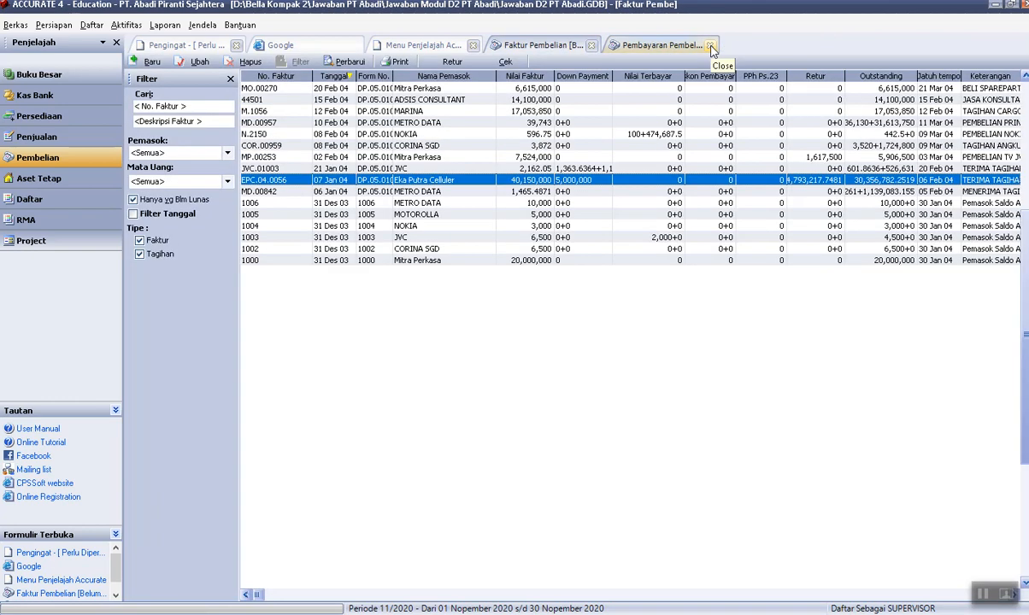
pyautogui.click(711, 46)
pyautogui.doubleClick(491, 179)
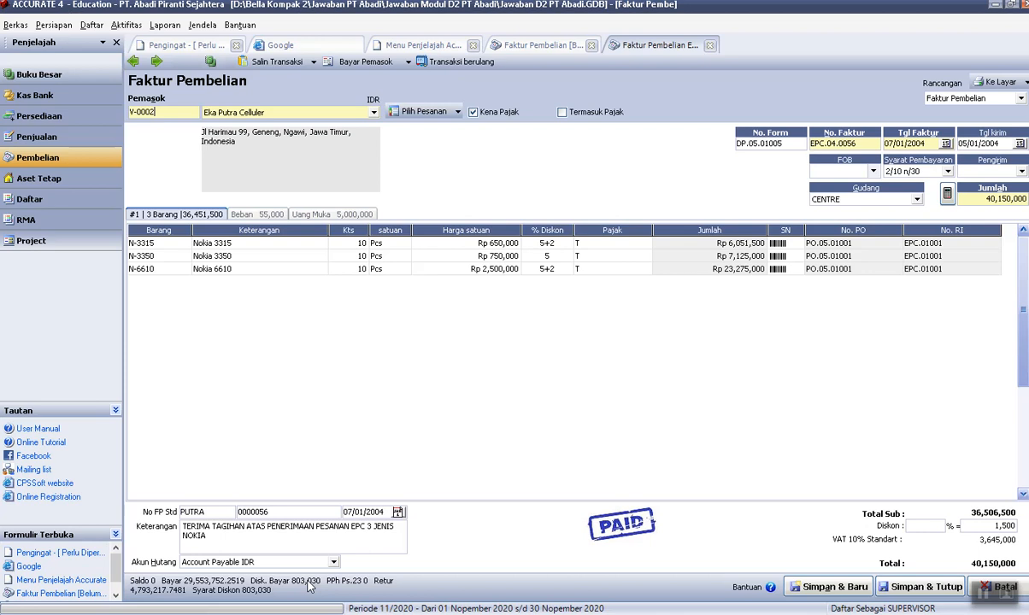
# Read the C.21 late-penalty payment instructions in the Word module, and close the Eka Putra Celluler invoice in Accurate.
pyautogui.hotkey('alt', 'Tab')
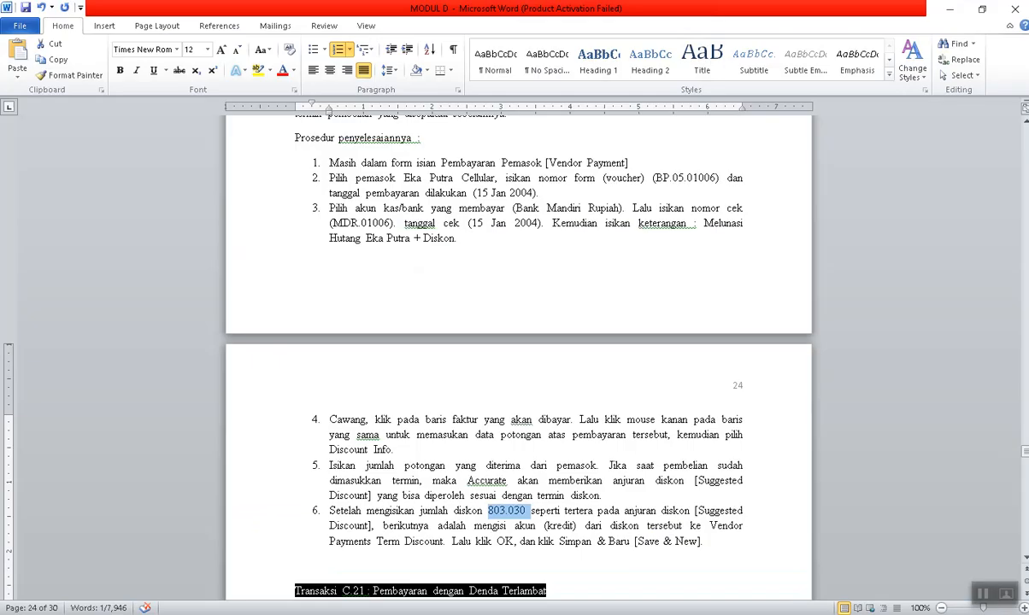
pyautogui.scroll(-7, 427, 460)
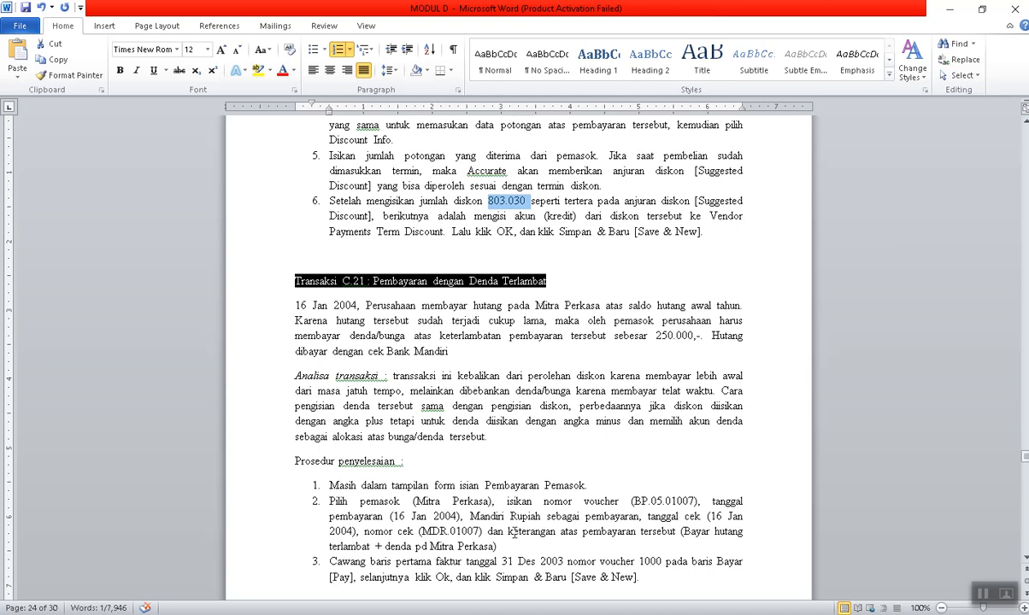
pyautogui.scroll(-3, 536, 584)
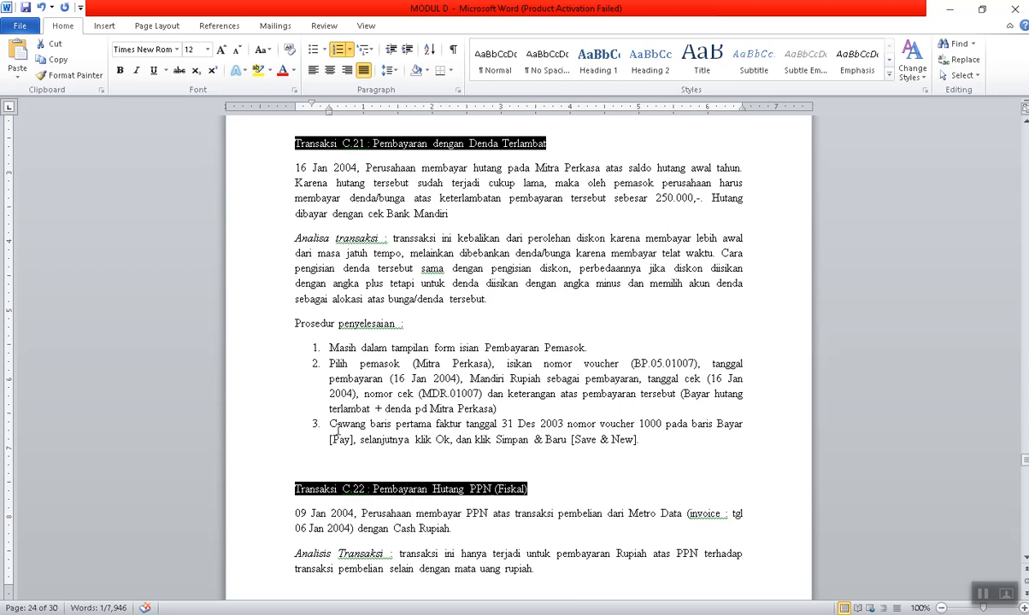
pyautogui.click(547, 613)
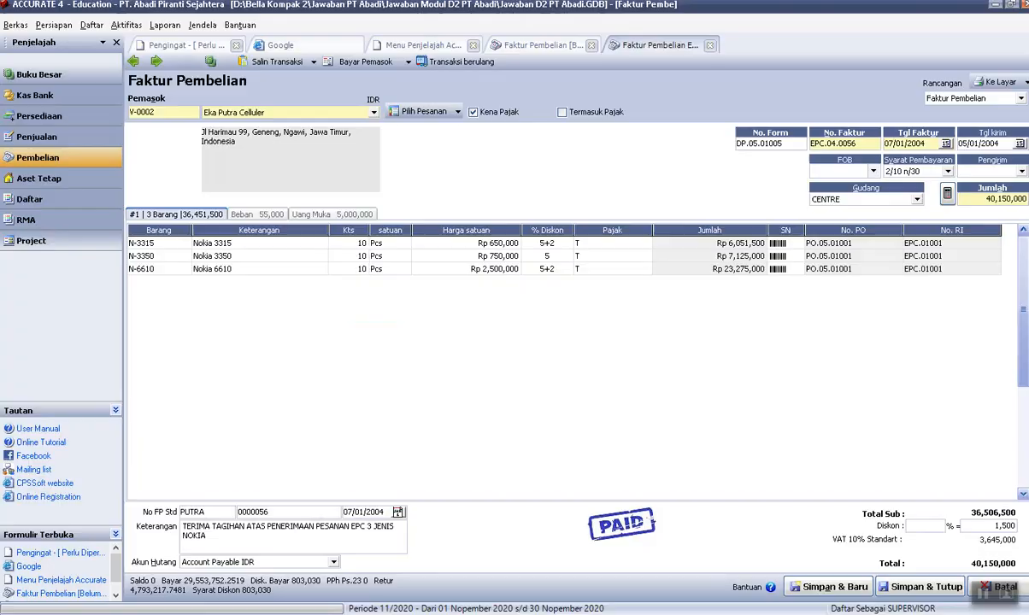
pyautogui.click(534, 44)
pyautogui.click(710, 44)
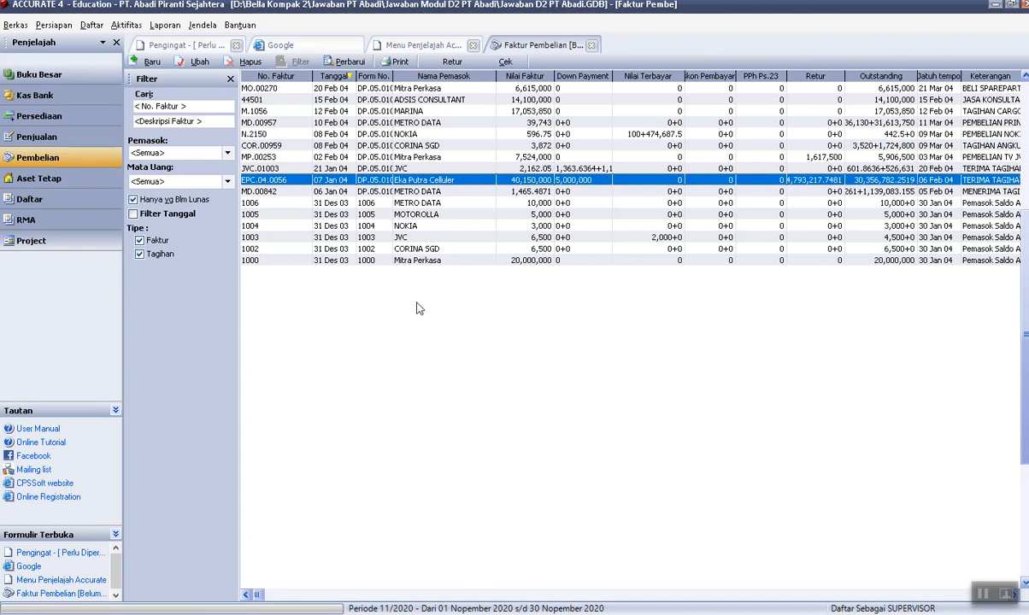
# Find Mitra Perkasa's opening-balance invoice 1000 in the purchase invoice list, open it to examine its details, and close it.
pyautogui.click(254, 205)
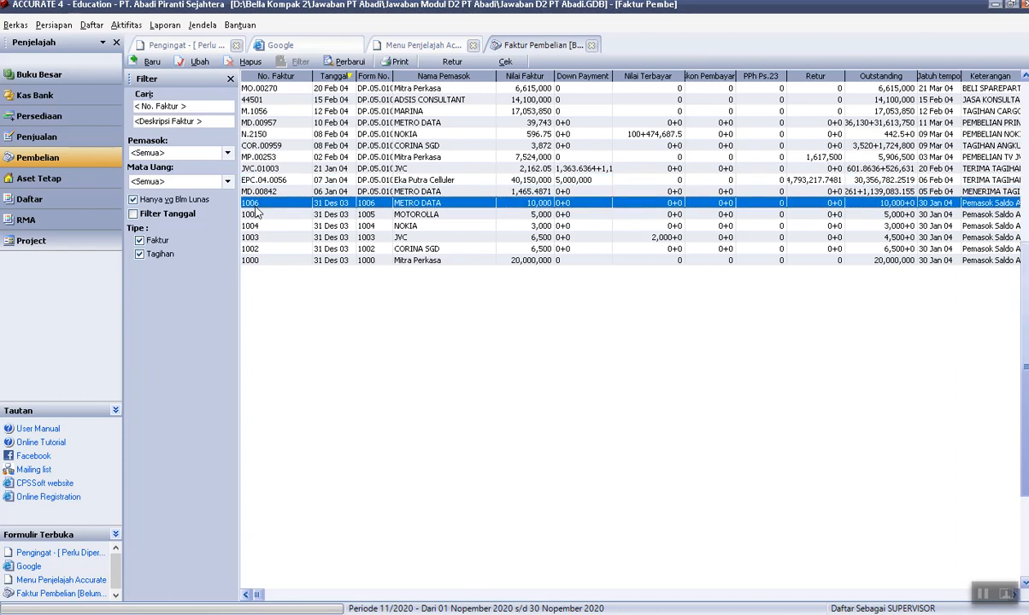
pyautogui.press('Up')
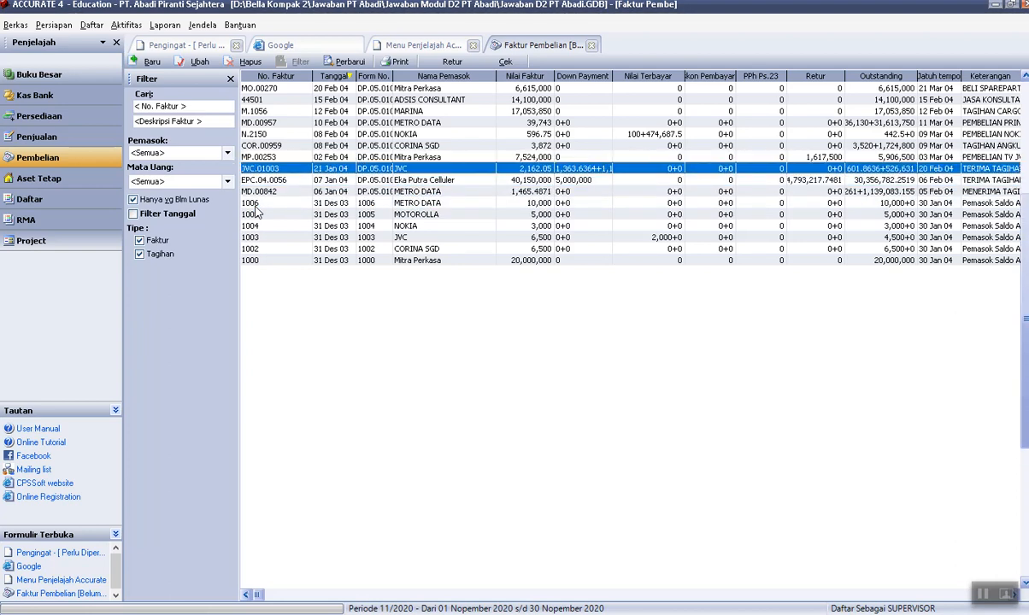
pyautogui.press('Down')
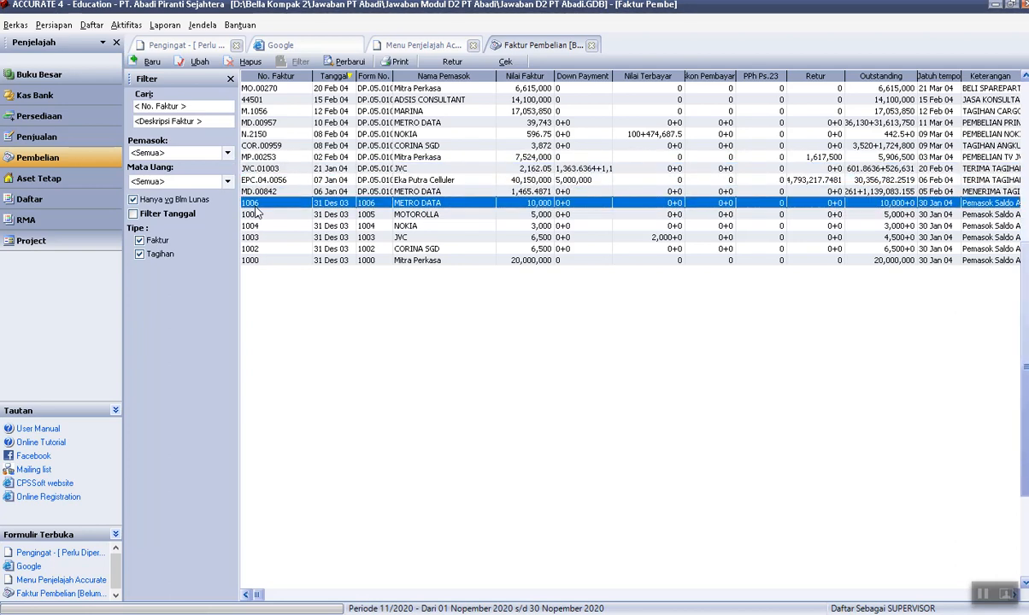
pyautogui.doubleClick(541, 261)
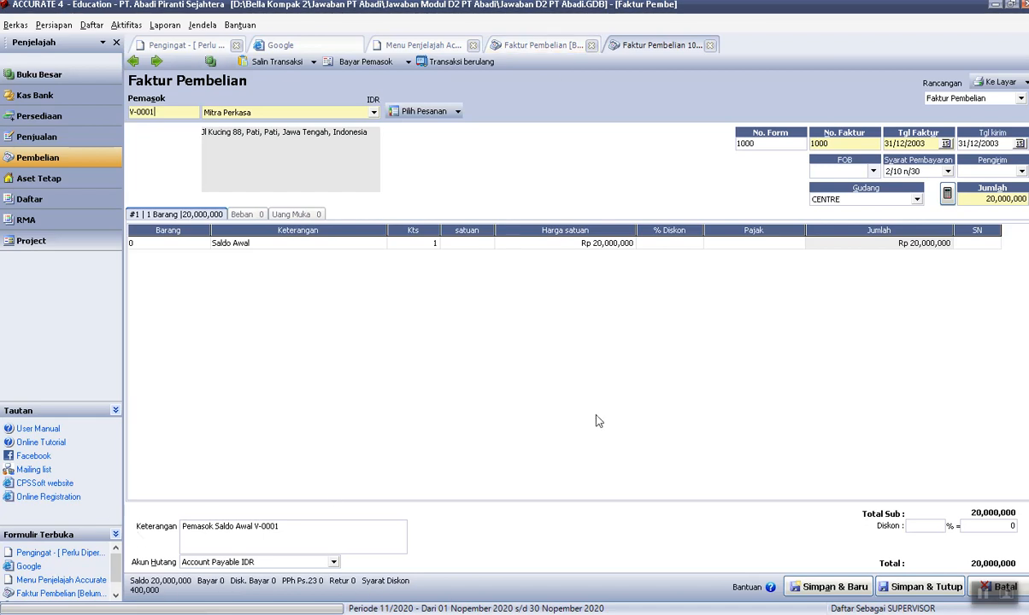
pyautogui.click(710, 46)
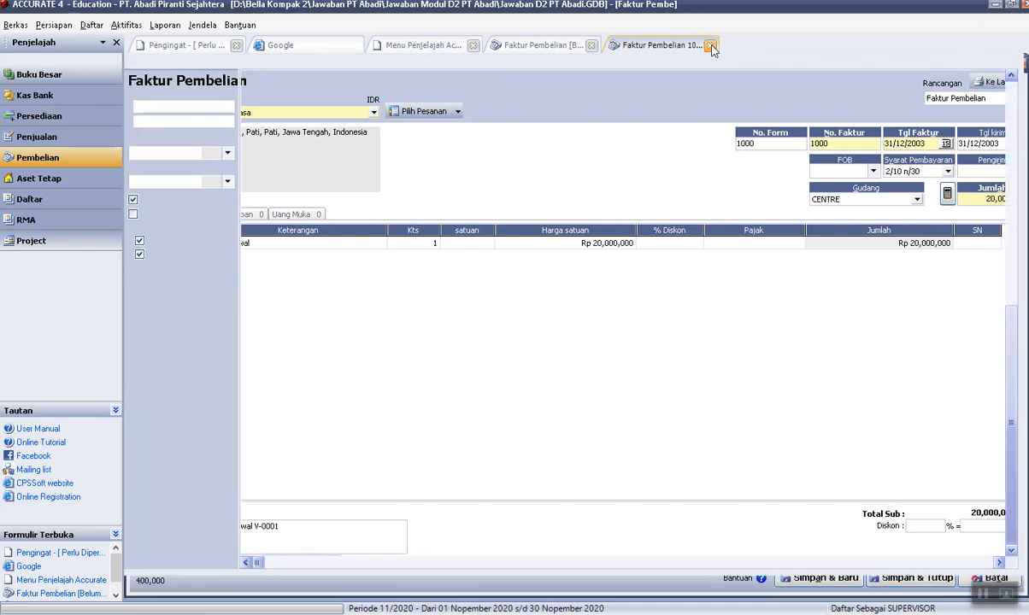
# Start a new supplier payment for Mitra Perkasa and compare its outstanding invoices with the purchase invoice list.
pyautogui.click(416, 45)
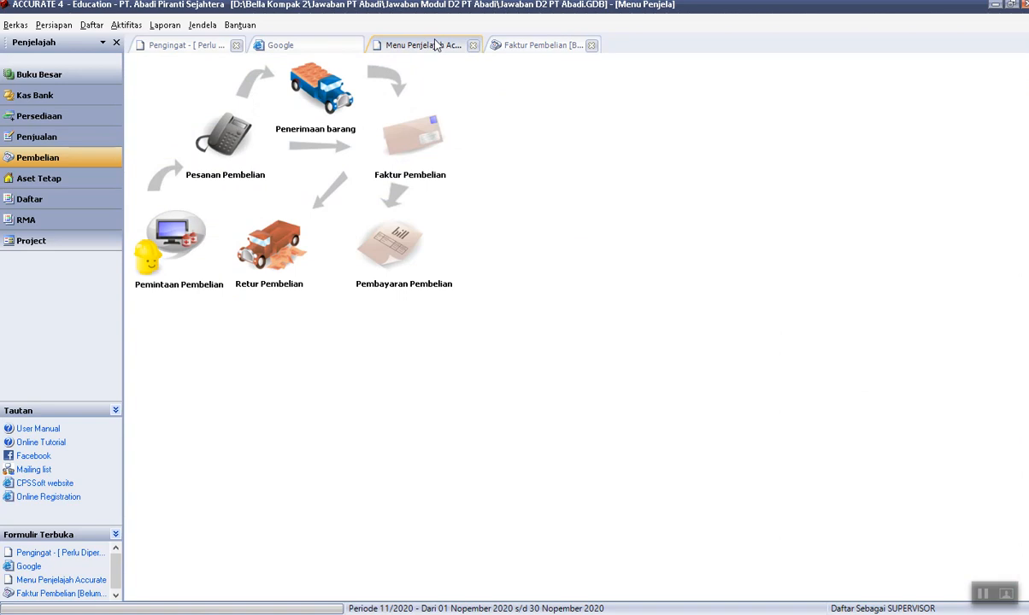
pyautogui.click(394, 260)
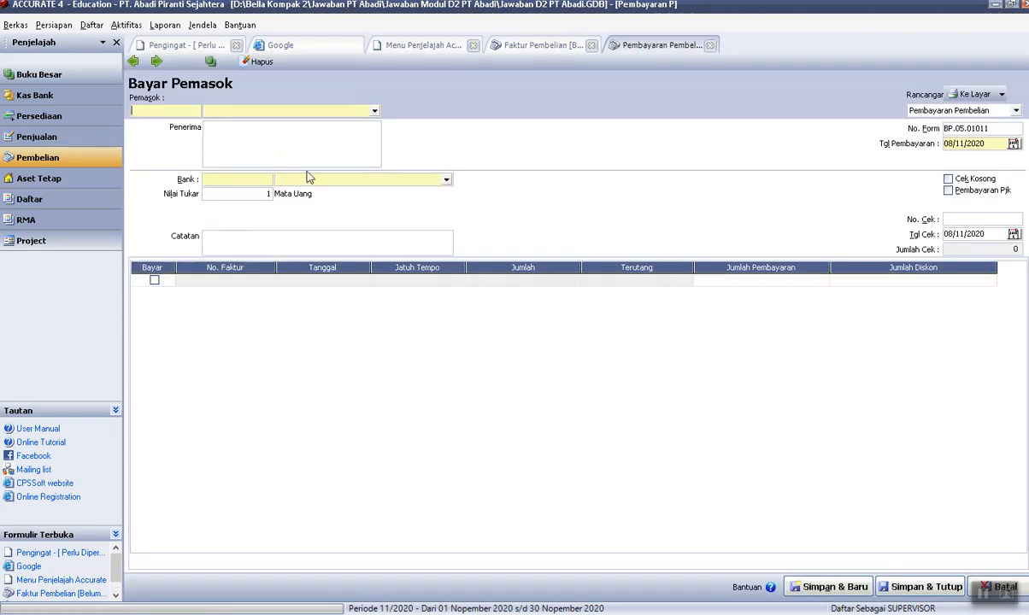
pyautogui.click(374, 110)
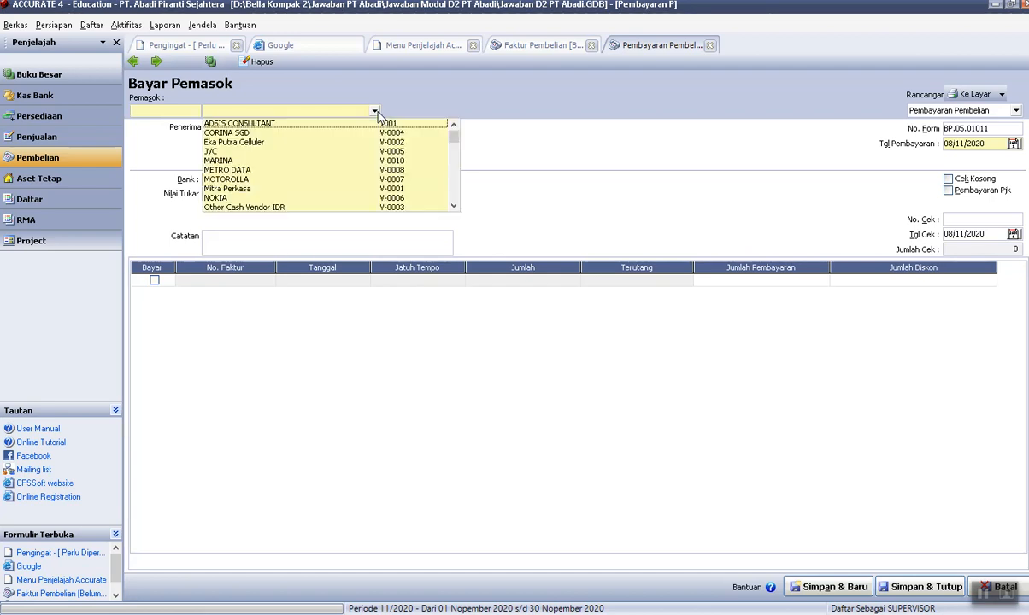
pyautogui.click(241, 189)
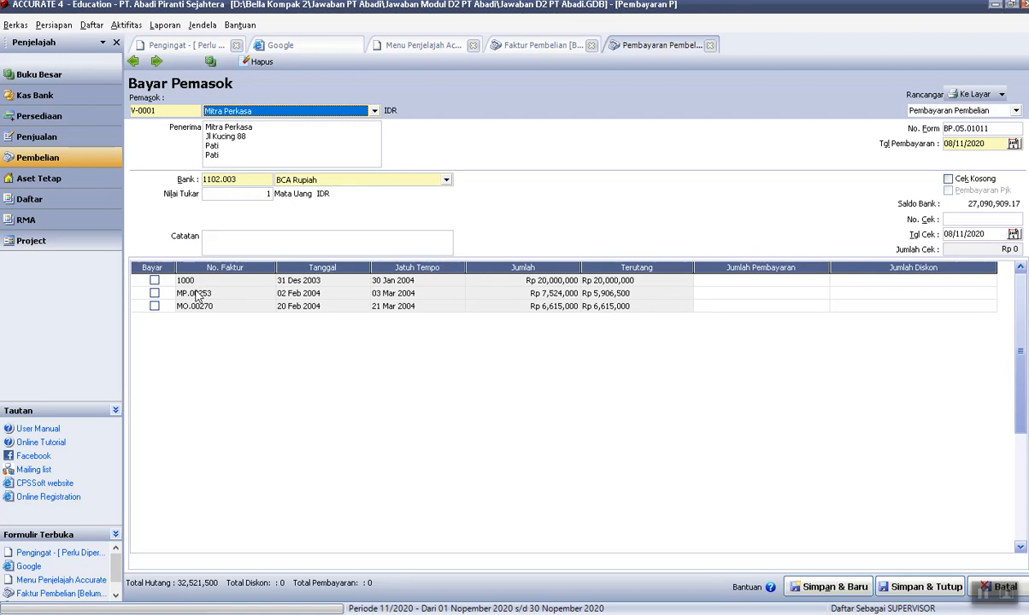
pyautogui.click(526, 48)
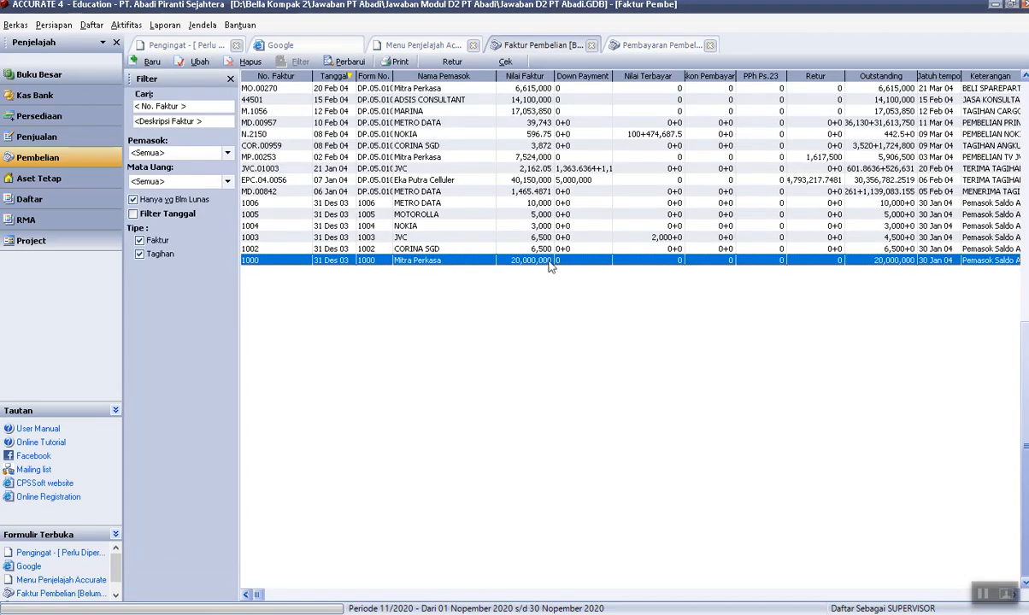
pyautogui.click(645, 47)
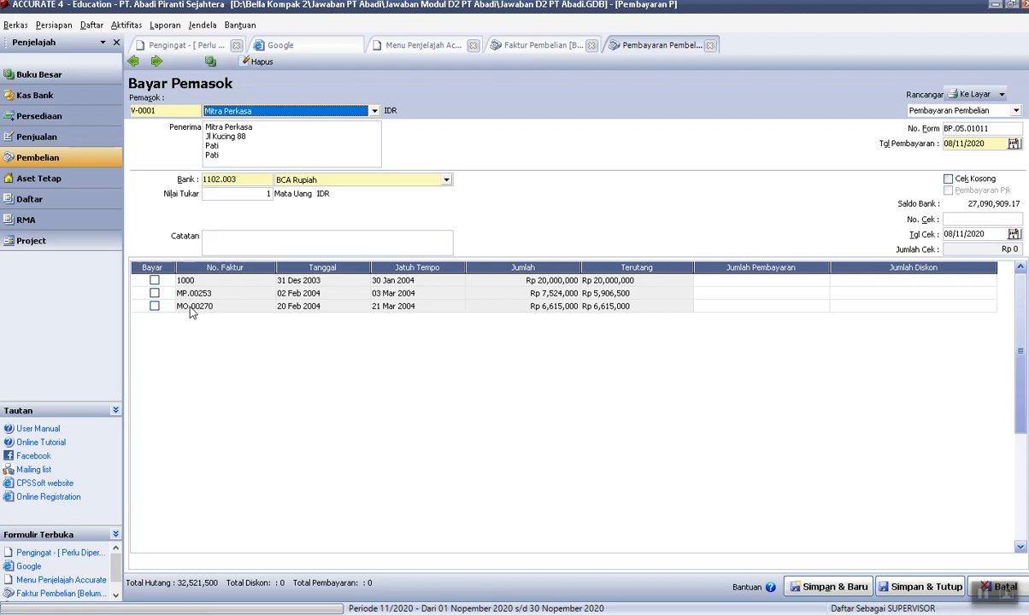
# Check the C.21 payment date in the Word module and set the Mitra Perkasa payment date to 16/01/2004 in Accurate.
pyautogui.press('Tab')
pyautogui.press('Tab')
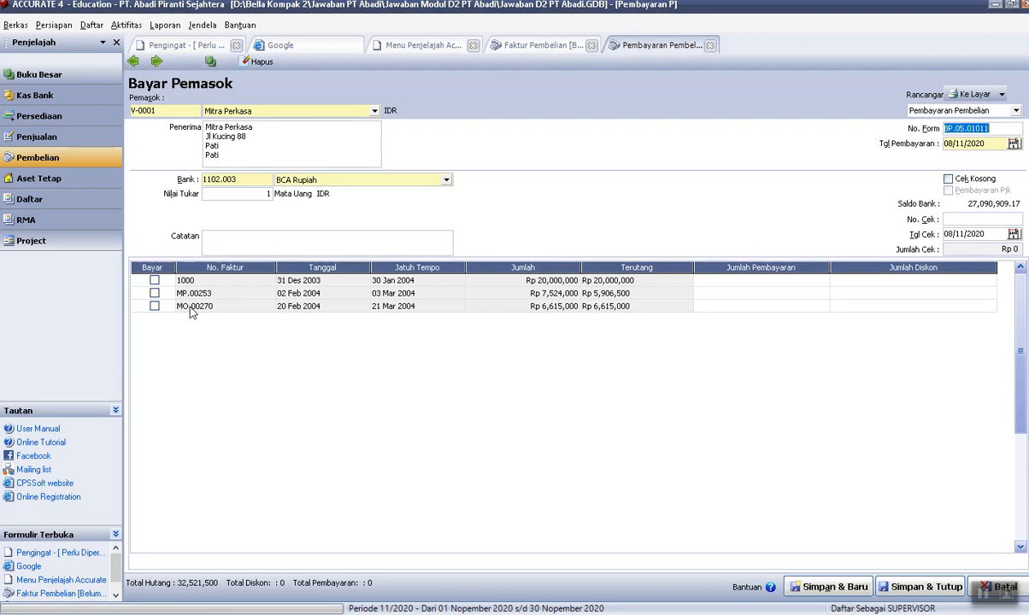
pyautogui.press('Tab')
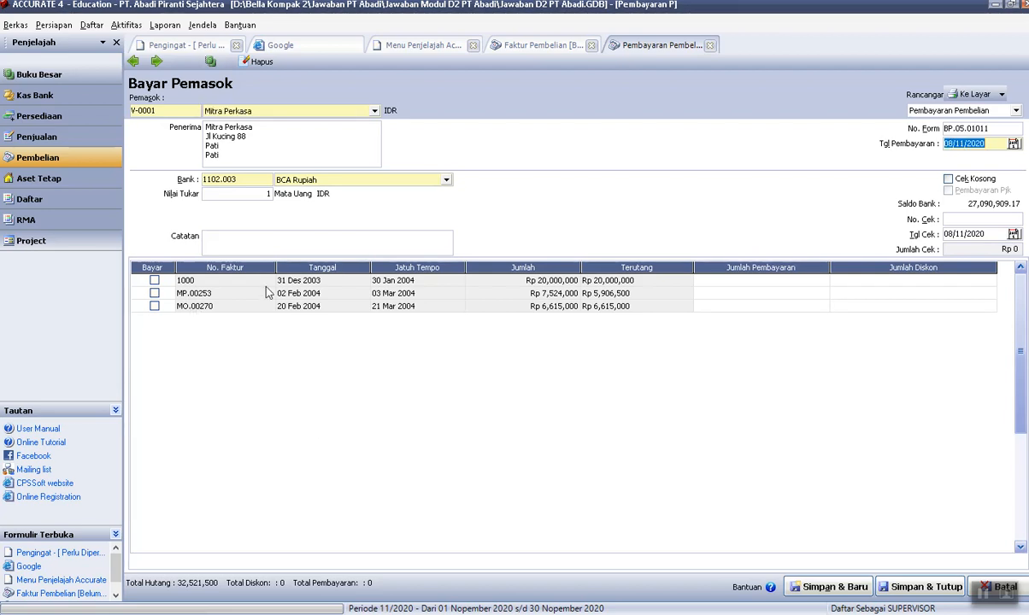
pyautogui.hotkey('alt', 'Tab')
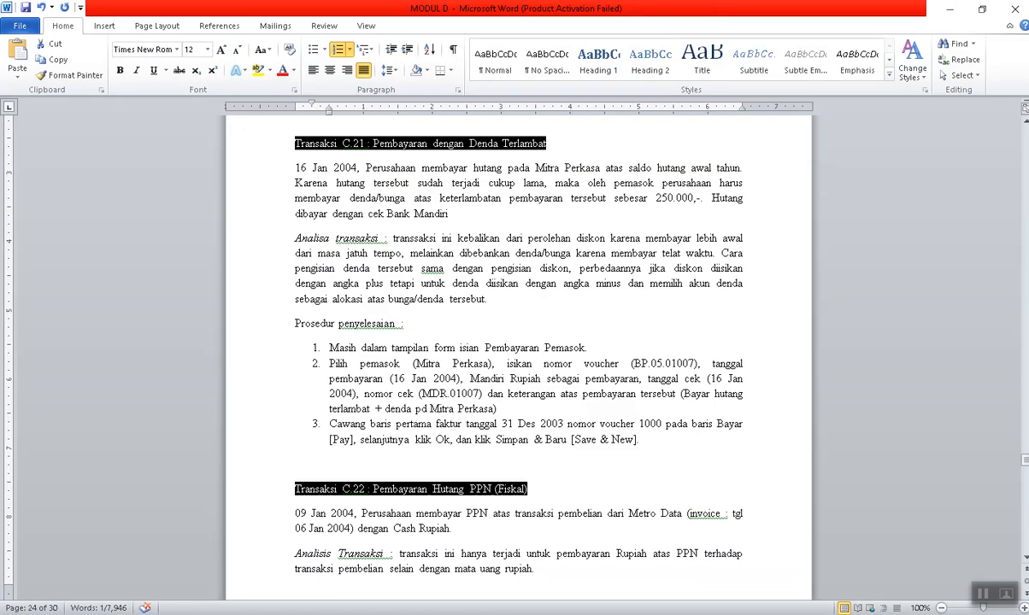
pyautogui.hotkey('alt', 'Tab')
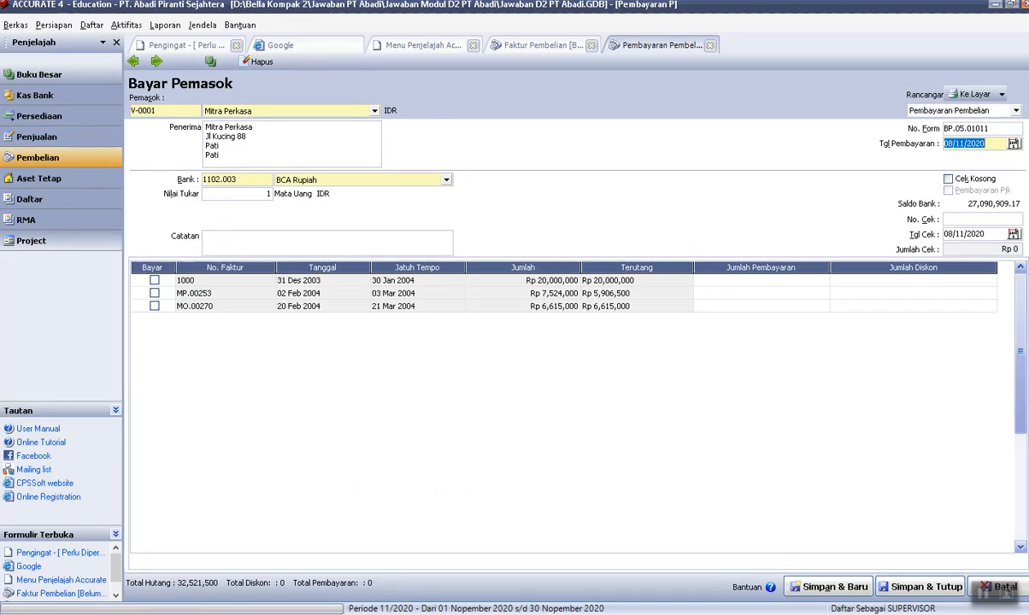
pyautogui.write('16/01/2004')
pyautogui.press('Tab')
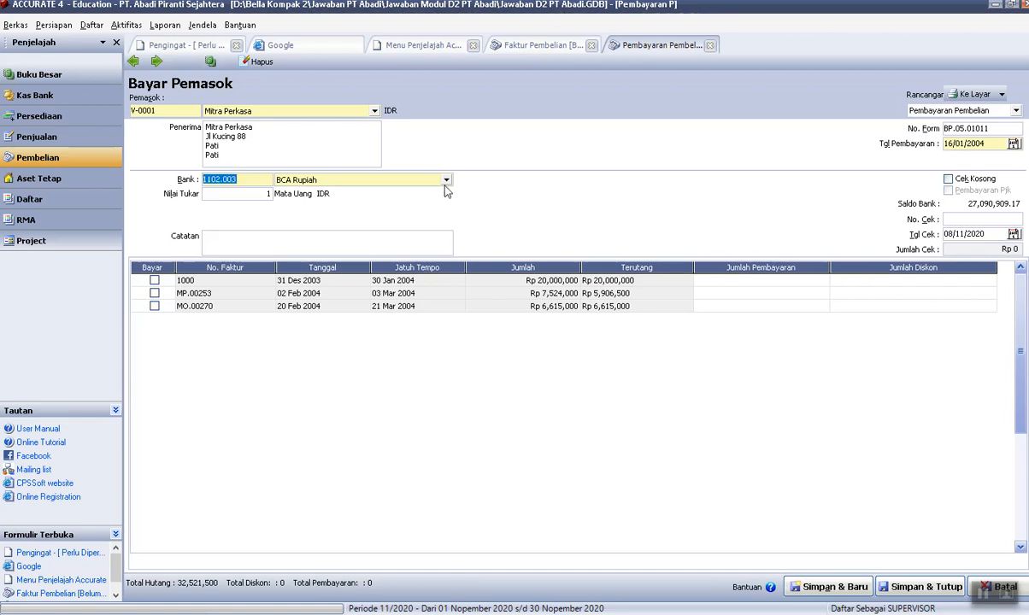
# Choose Mandiri Rupiah as the bank for the Mitra Perkasa supplier payment.
pyautogui.click(419, 180)
pyautogui.scroll(-2, 421, 242)
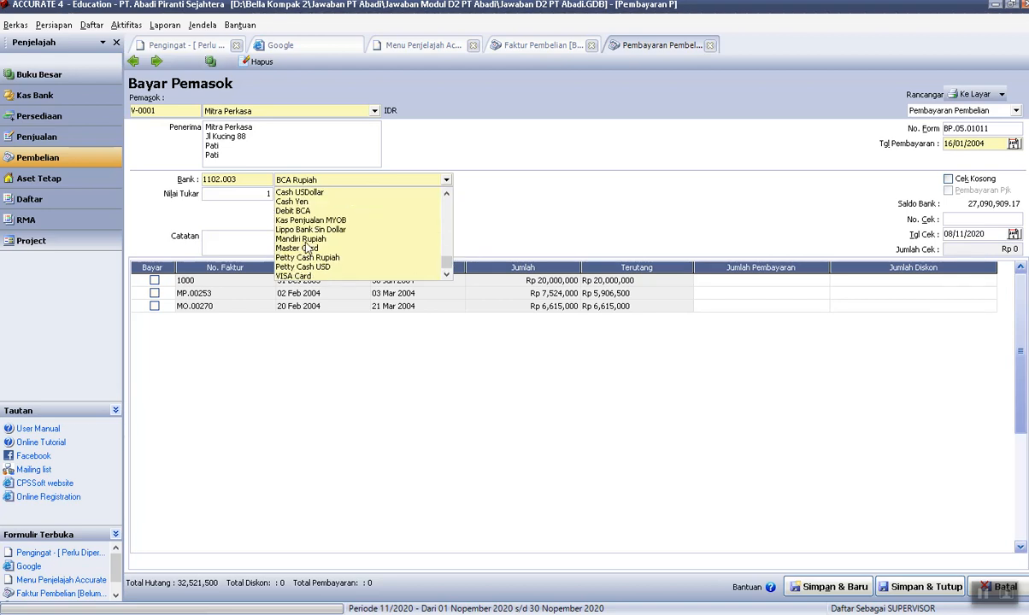
pyautogui.click(295, 238)
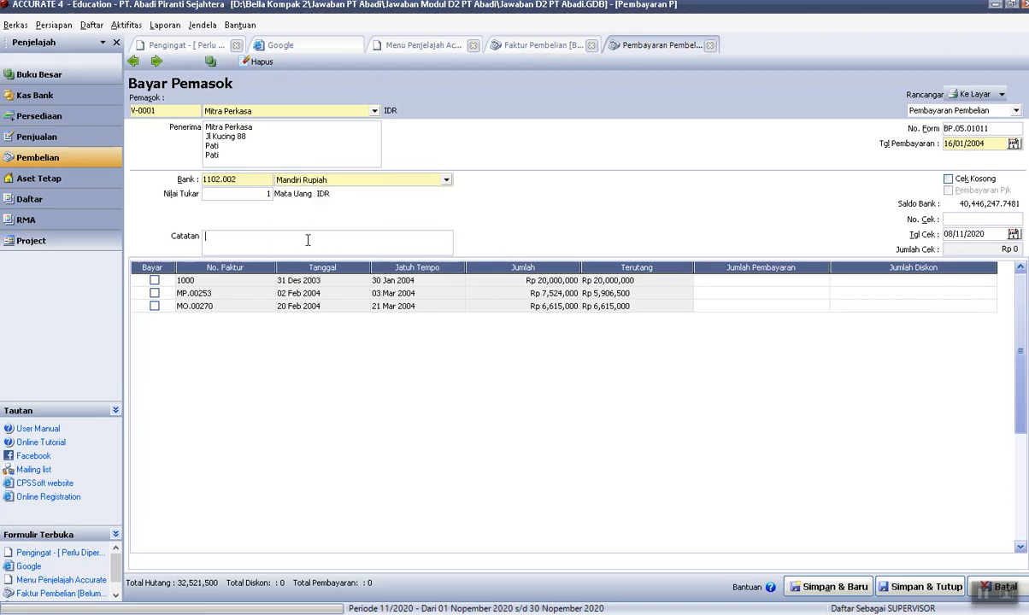
# Copy the note "Bayar hutang terlambat + denda pd Mitra Perkasa" from the Word module into the payment's Catatan field in Accurate.
pyautogui.write('Pelunas')
pyautogui.hotkey('alt', 'Tab')
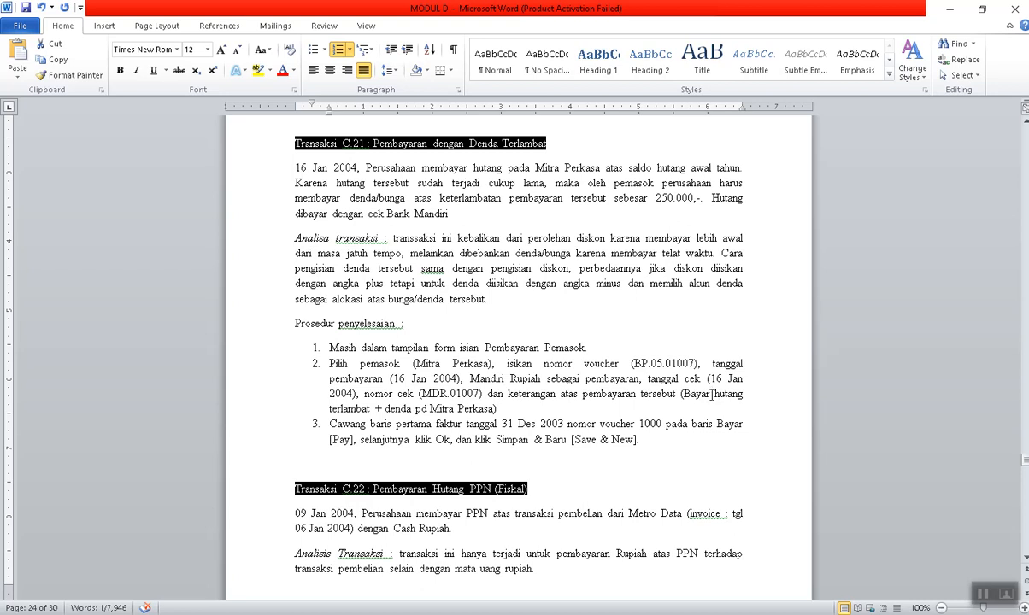
pyautogui.moveTo(682, 394); pyautogui.dragTo(502, 408)
pyautogui.hotkey('ctrl', 'c')
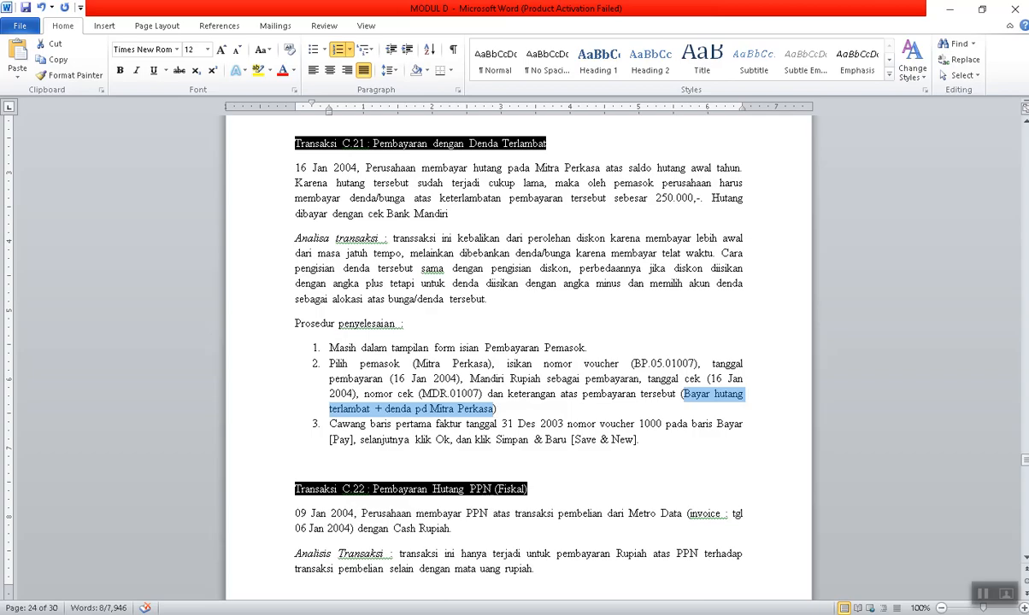
pyautogui.hotkey('alt', 'Tab')
pyautogui.doubleClick(232, 237)
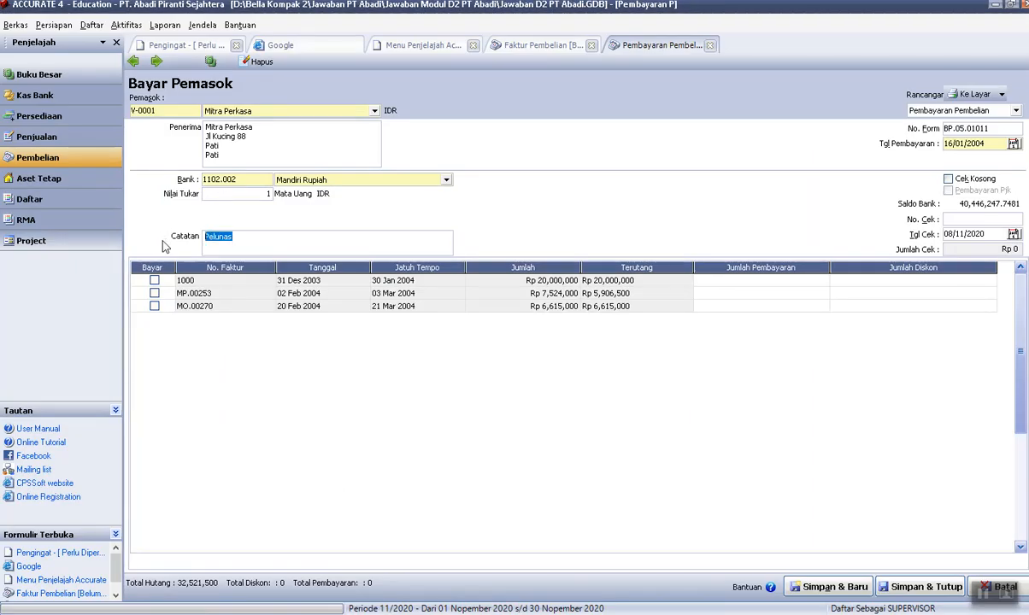
pyautogui.hotkey('ctrl', 'v')
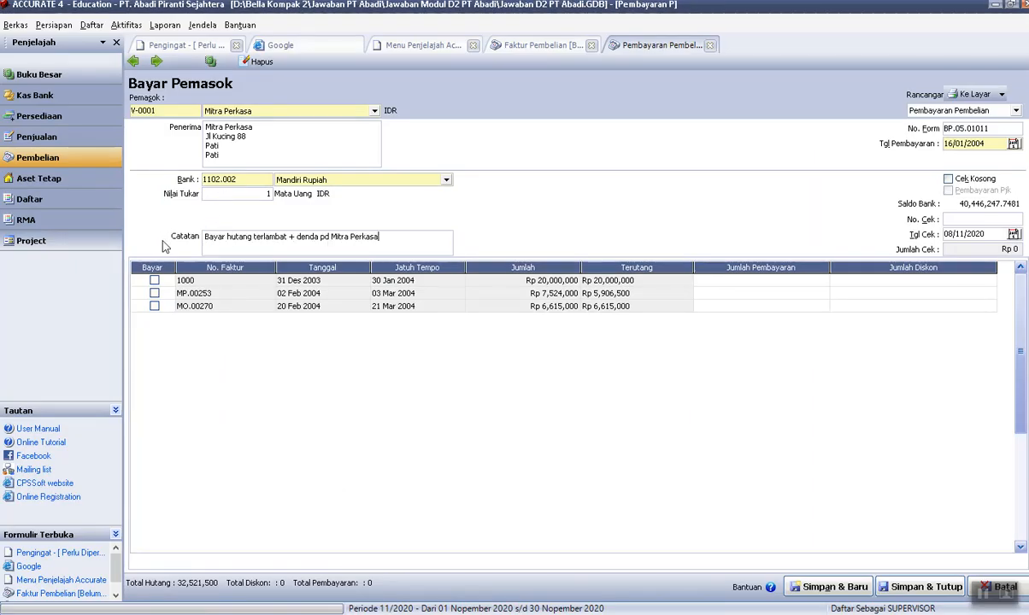
# Copy cheque number MDR.01007 from the Word module into the Accurate payment and set the cheque date to 16/01/2004.
pyautogui.press('Tab')
pyautogui.press('Tab')
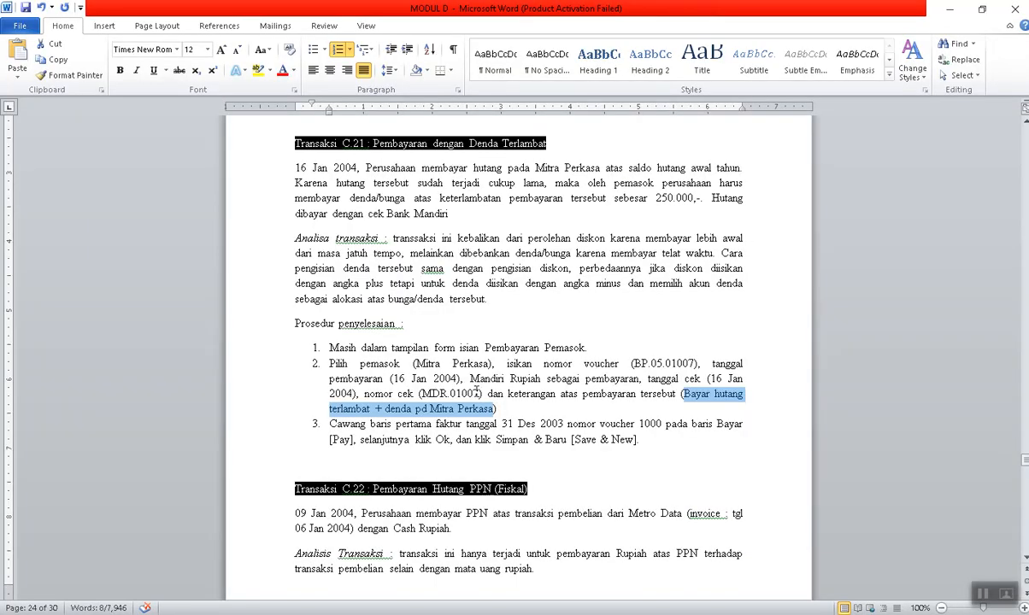
pyautogui.moveTo(479, 392); pyautogui.dragTo(422, 392)
pyautogui.hotkey('ctrl', 'c')
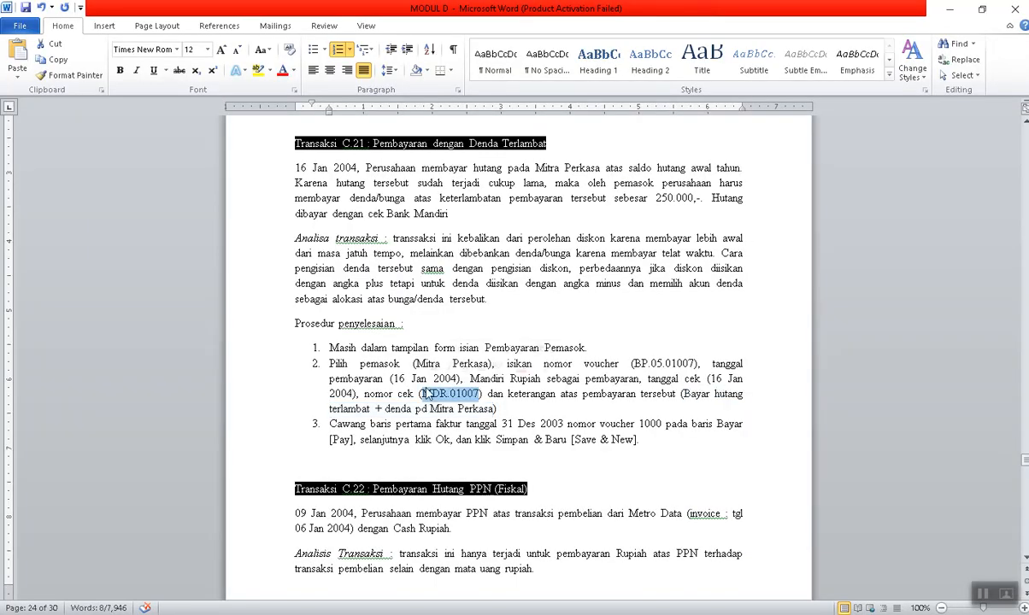
pyautogui.hotkey('alt', 'Tab')
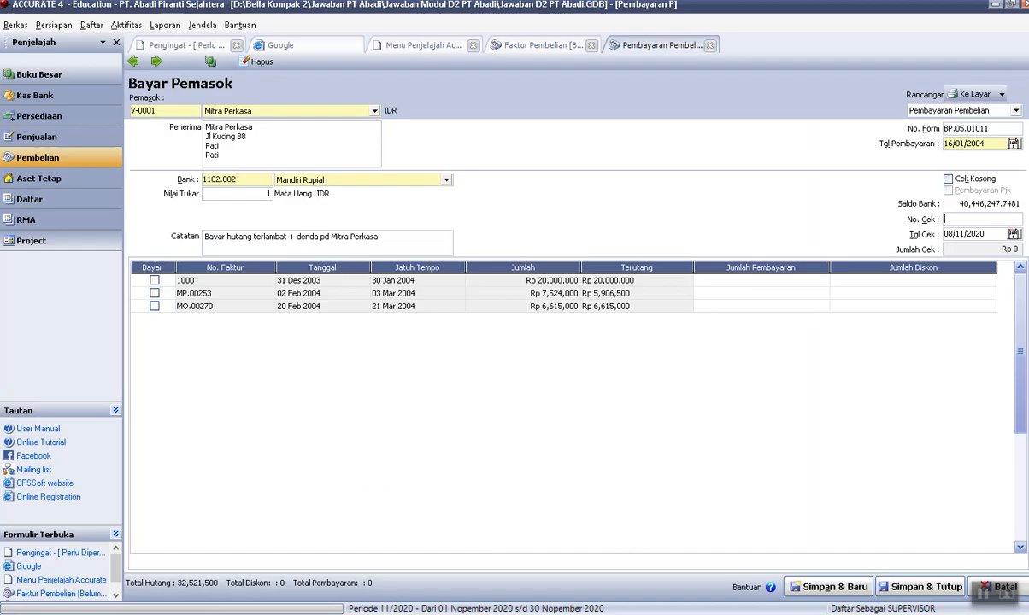
pyautogui.hotkey('ctrl', 'v')
pyautogui.press('Tab')
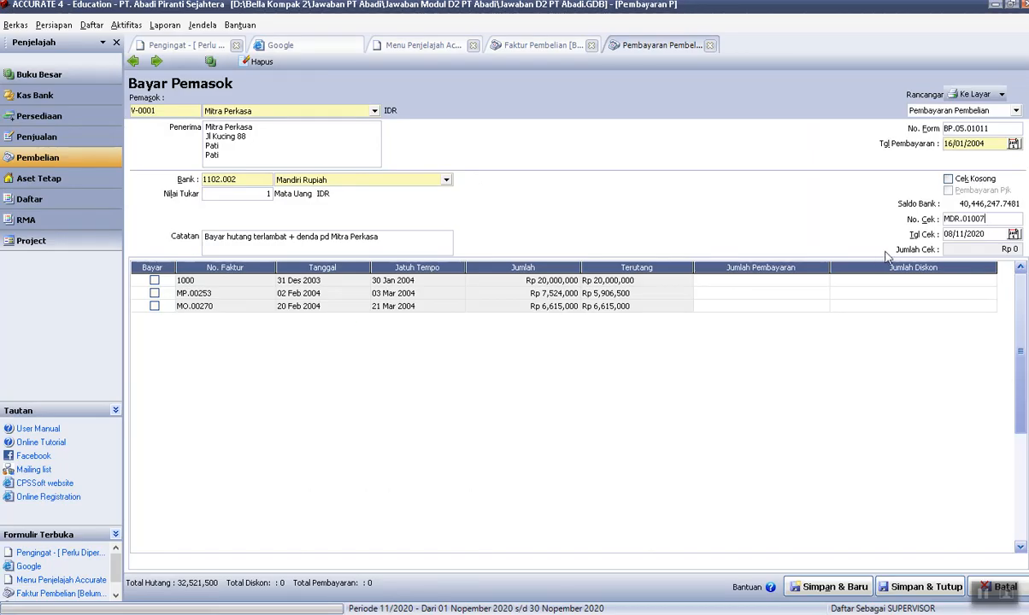
pyautogui.write('16/01/04')
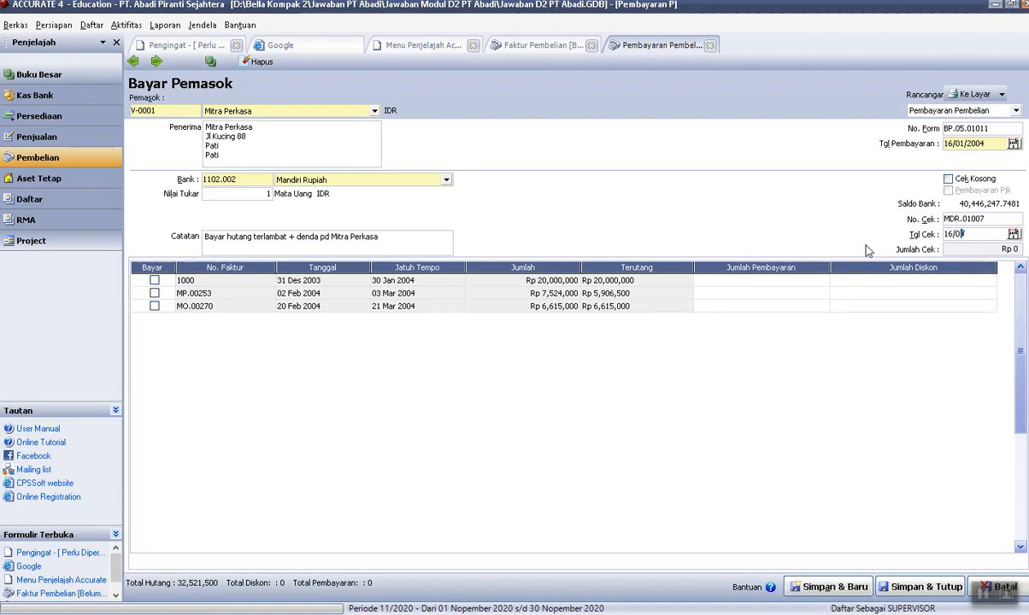
pyautogui.press('Tab')
# Mark invoice 1000 for payment and, after checking the module's penalty instructions, enter -250000 as the amount in its discount information.
pyautogui.click(155, 280)
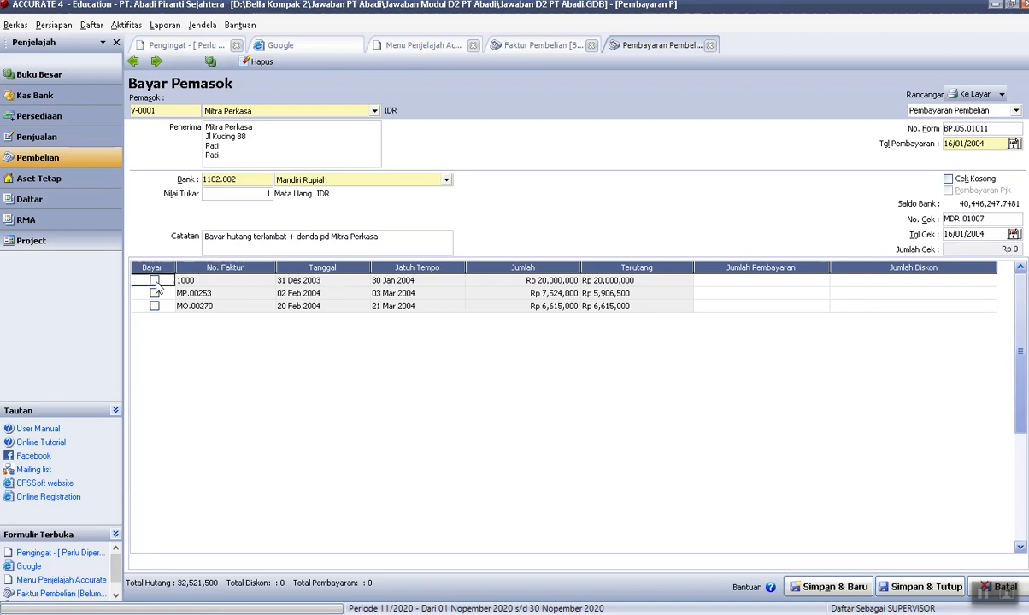
pyautogui.rightClick(991, 285)
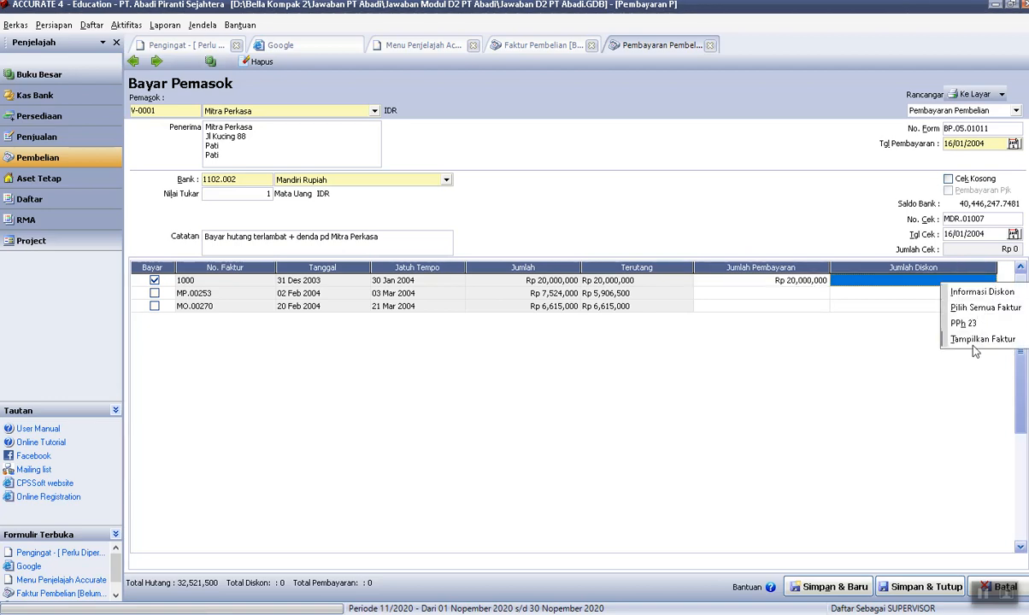
pyautogui.click(974, 294)
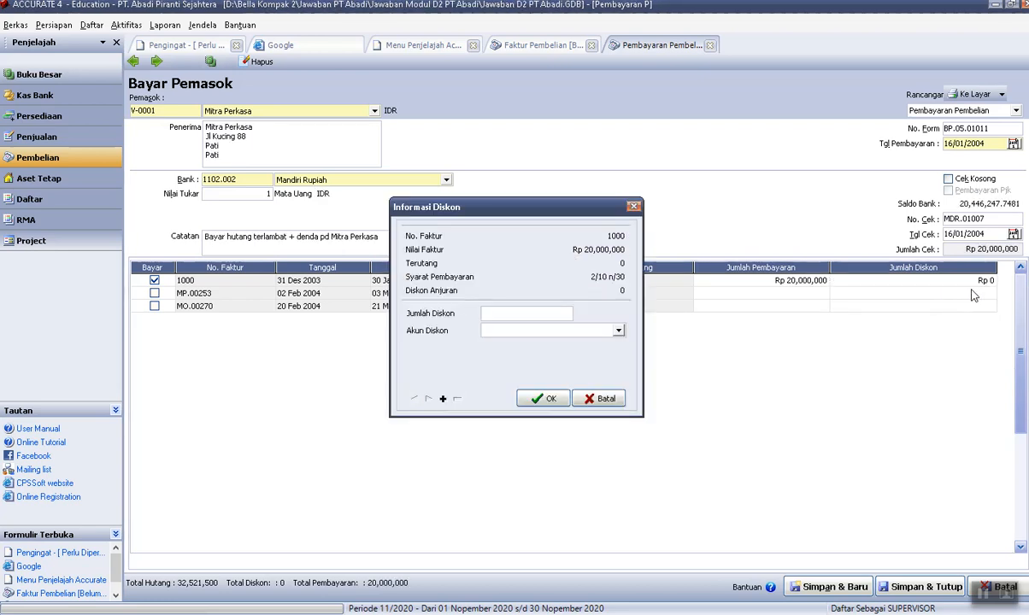
pyautogui.click(534, 313)
pyautogui.click(513, 613)
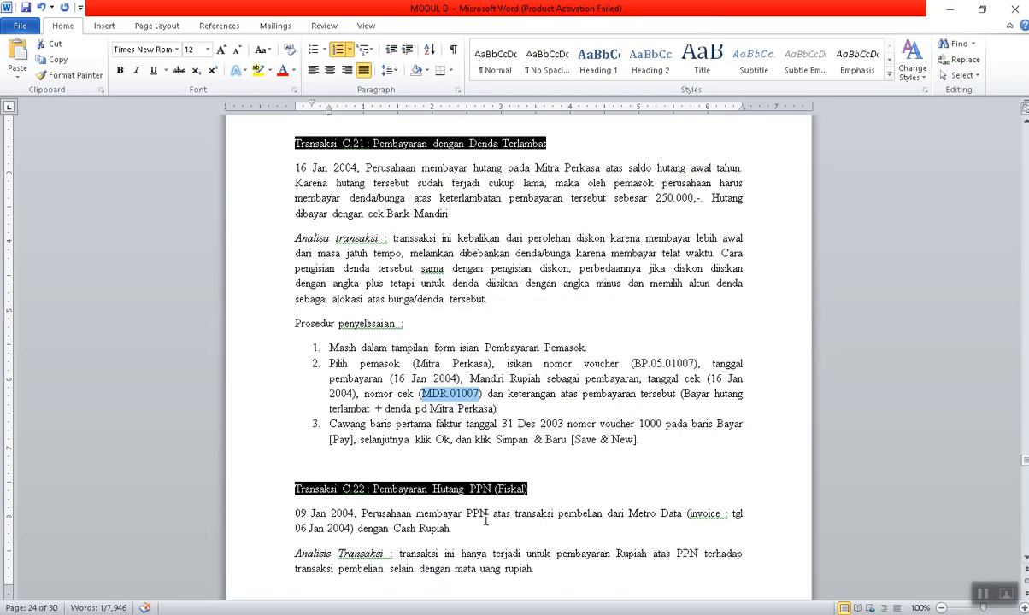
pyautogui.scroll(-2, 484, 527)
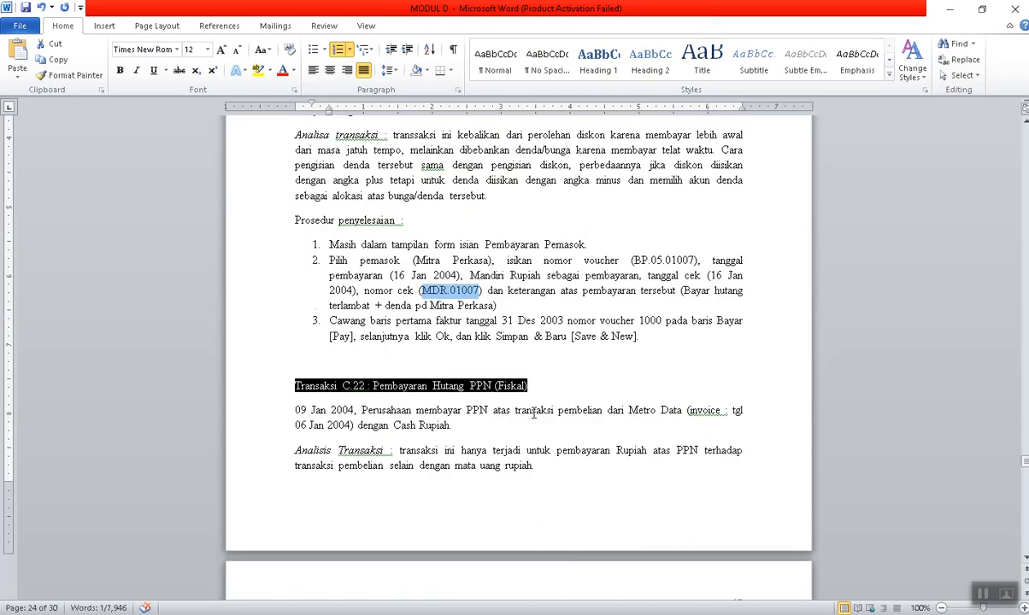
pyautogui.scroll(2, 533, 413)
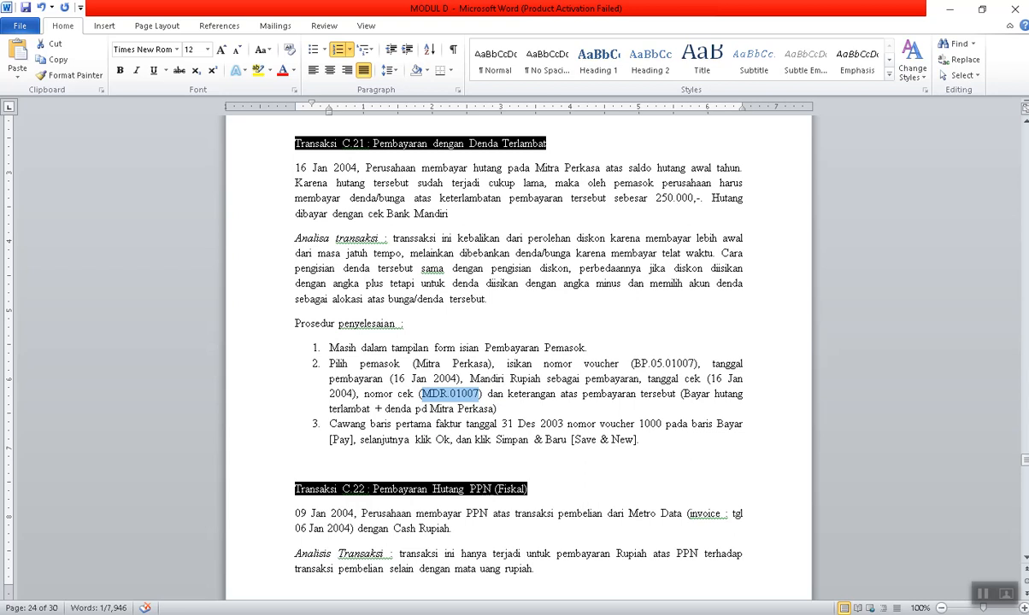
pyautogui.hotkey('alt', 'Tab')
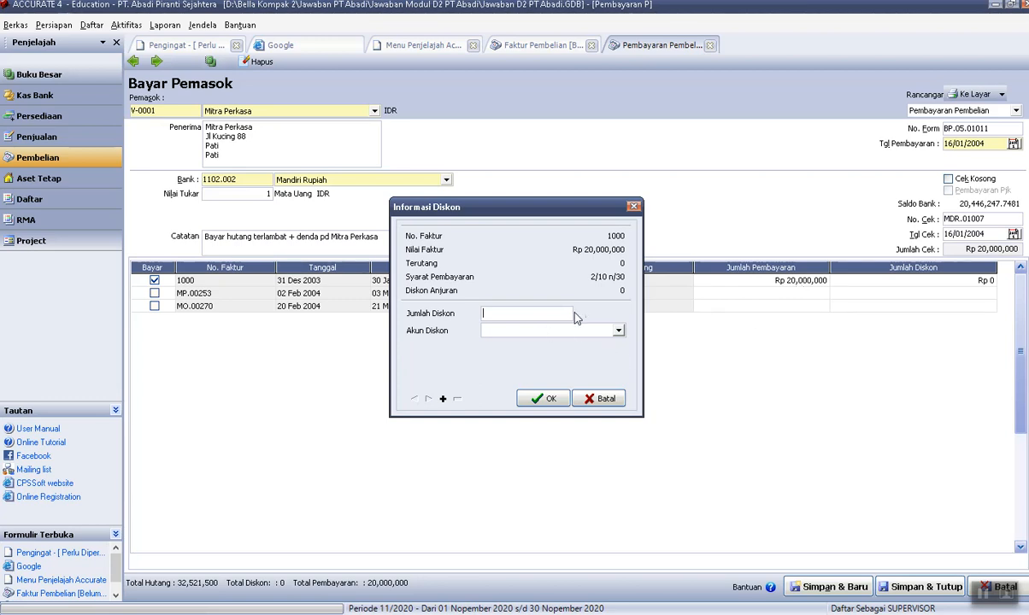
pyautogui.write('-250000')
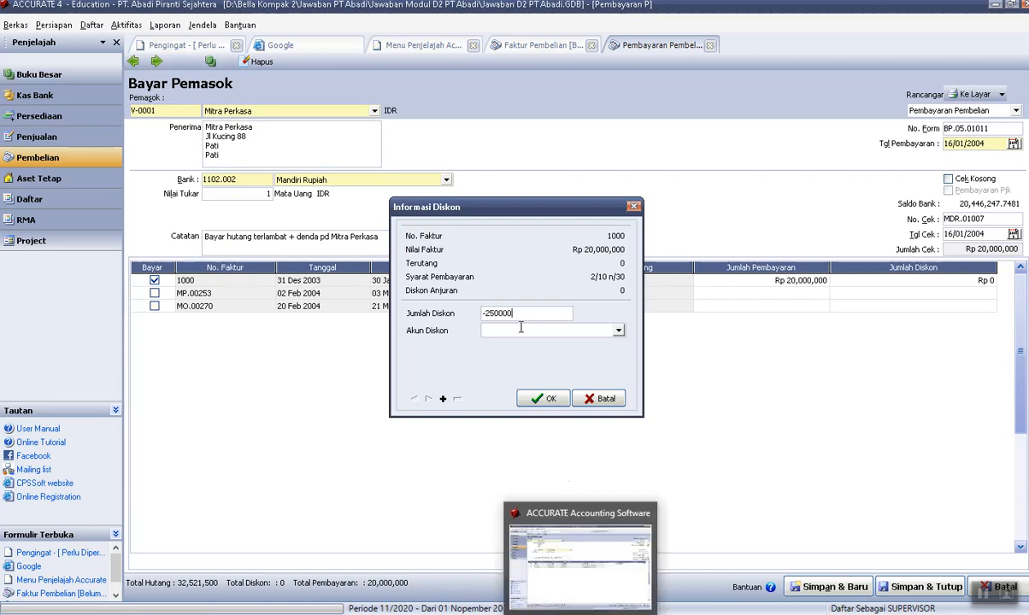
# Recheck the module's penalty instructions, assign the discount to the Charge & Late Fiscal (Sanksi & Denda) account, and apply it to invoice 1000.
pyautogui.click(520, 612)
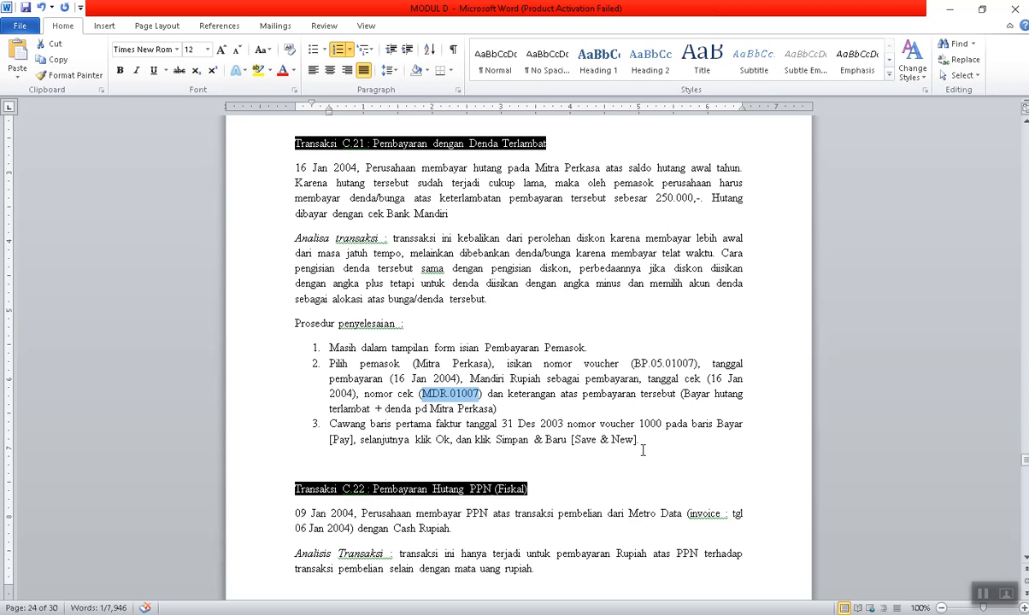
pyautogui.scroll(-1, 643, 451)
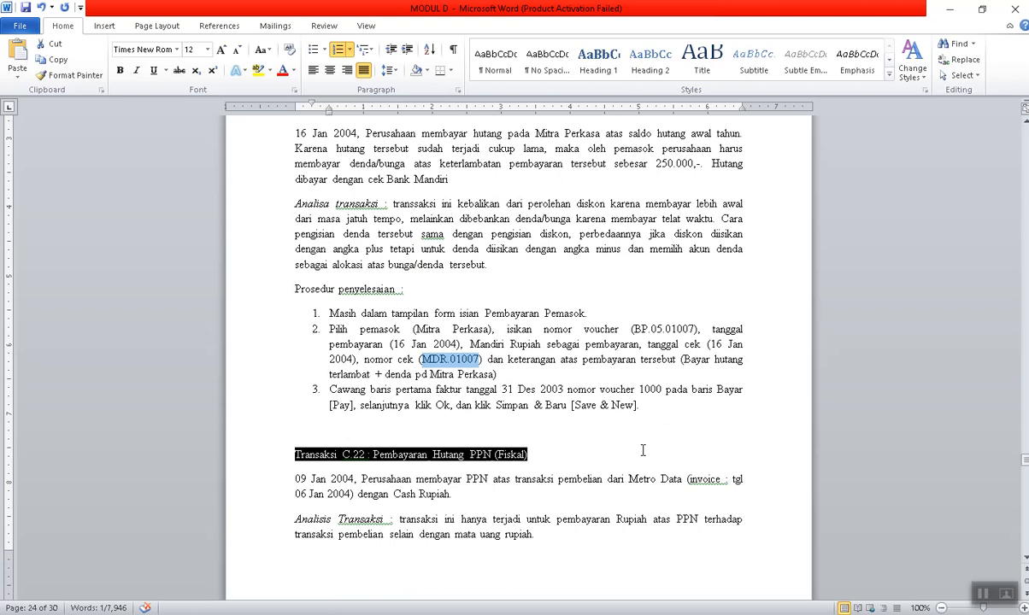
pyautogui.scroll(1, 643, 450)
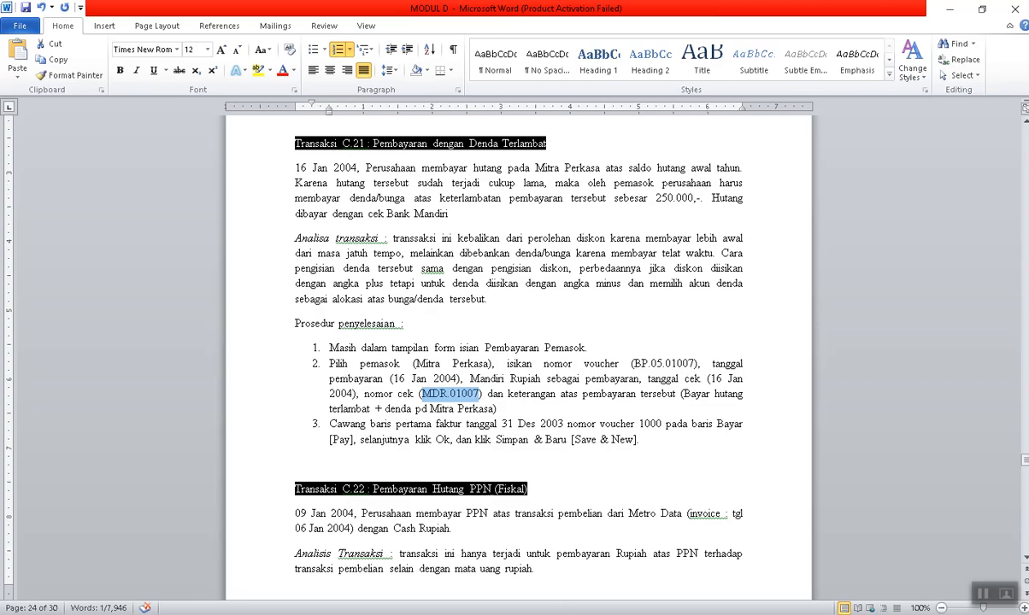
pyautogui.hotkey('alt', 'Tab')
pyautogui.click(622, 332)
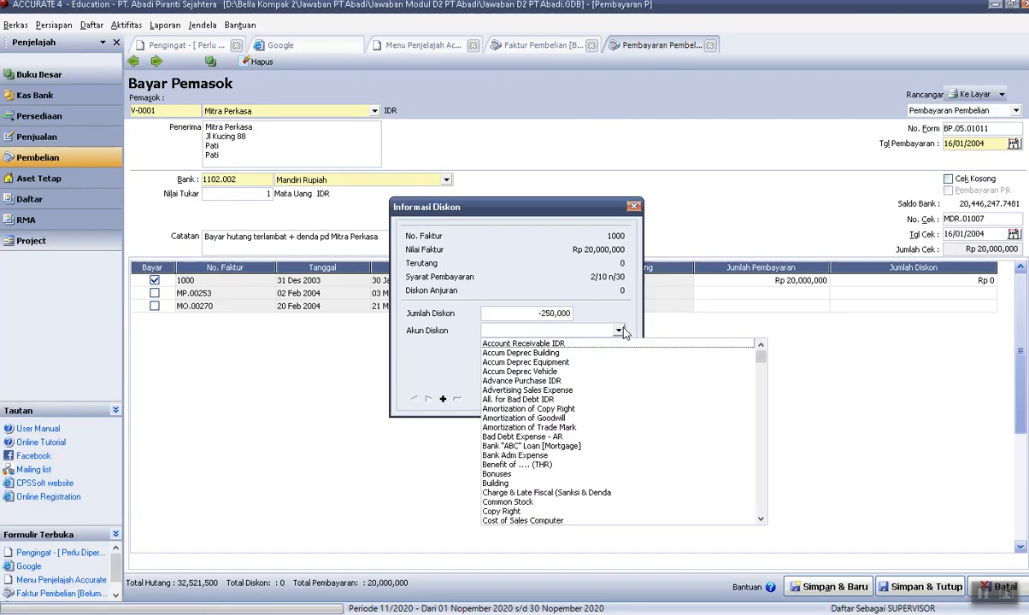
pyautogui.click(534, 493)
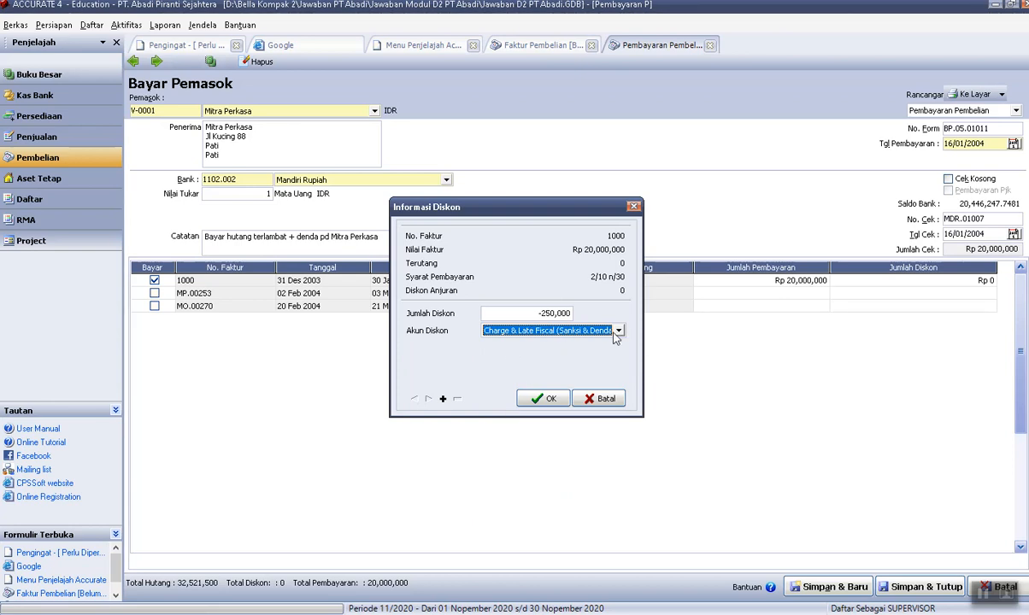
pyautogui.click(582, 331)
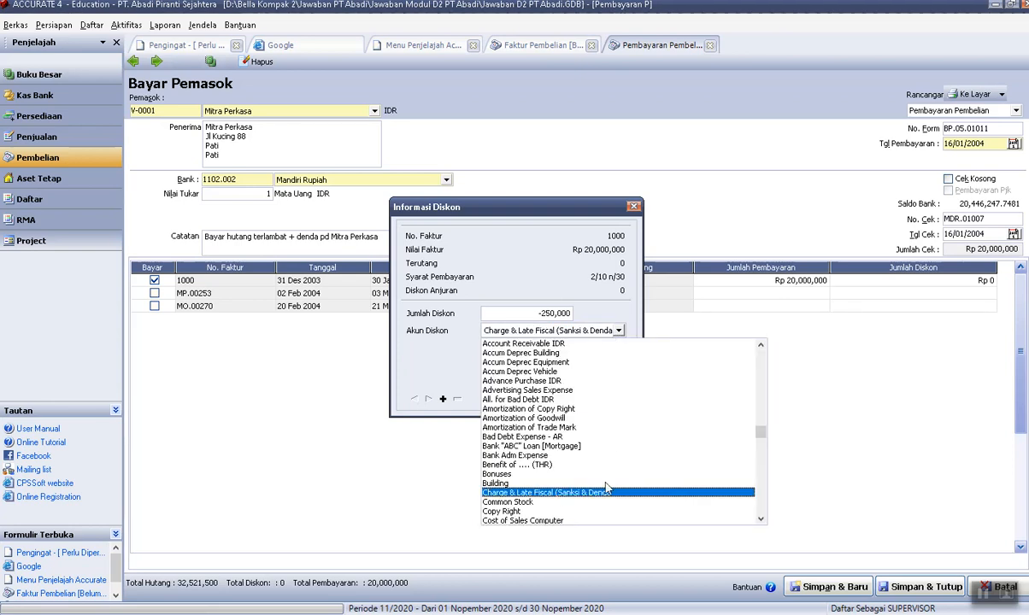
pyautogui.click(527, 494)
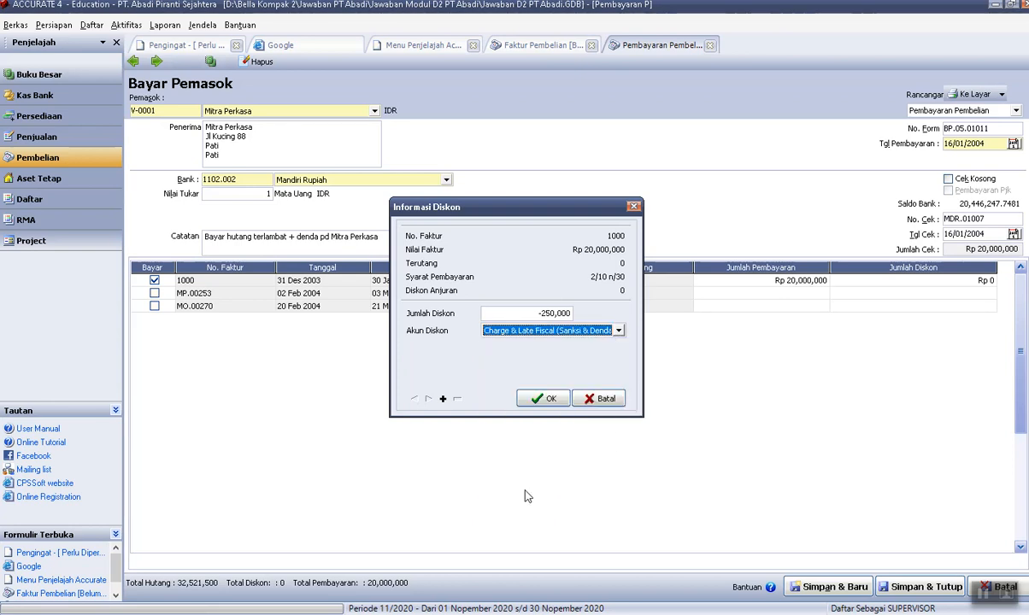
pyautogui.click(550, 399)
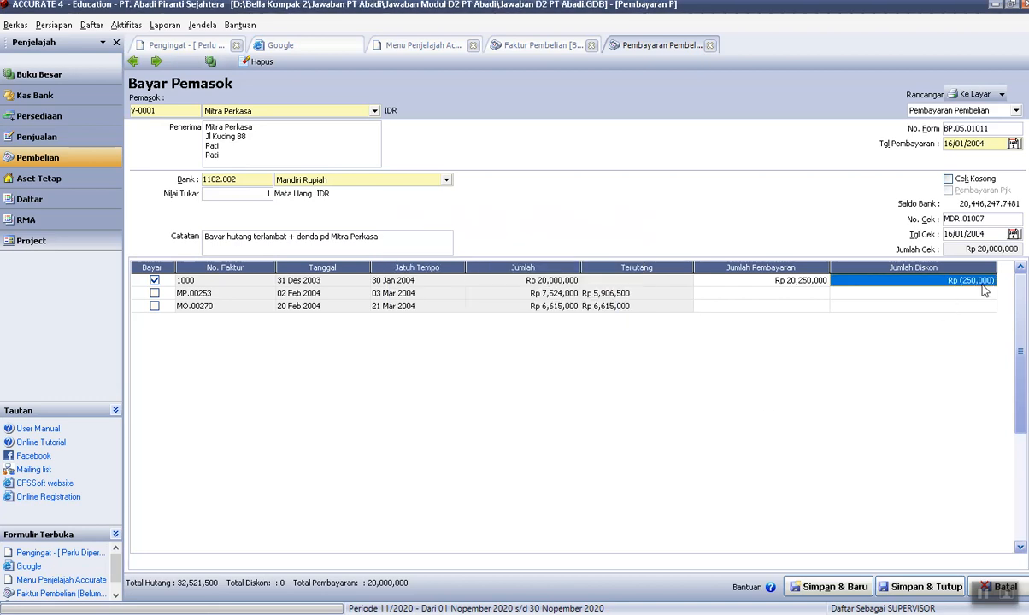
pyautogui.press('Tab')
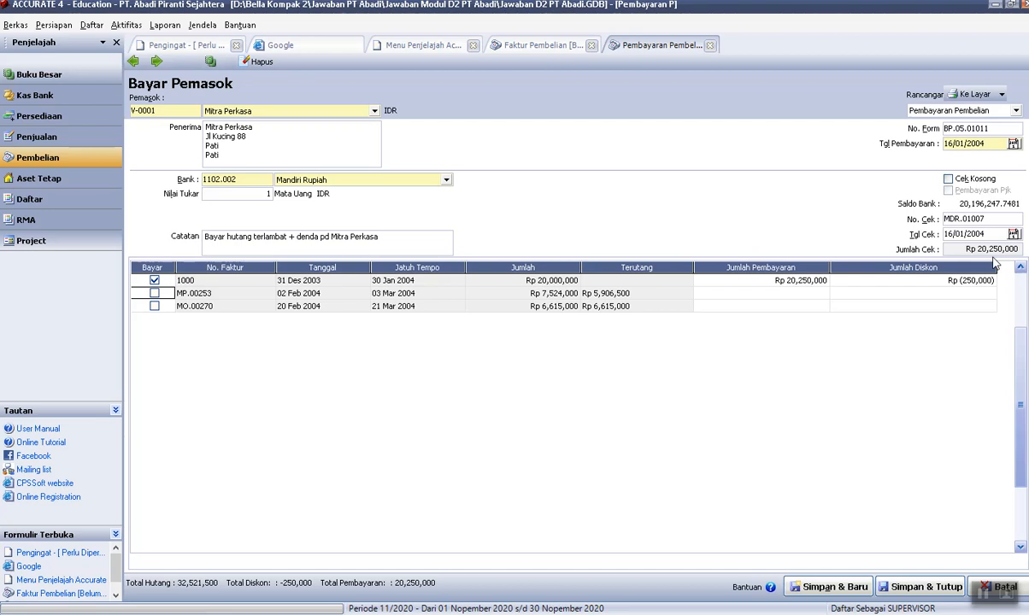
# Reopen the discount information for invoice 1000, change the discount amount to positive 250000, and apply it to the payment.
pyautogui.click(959, 280)
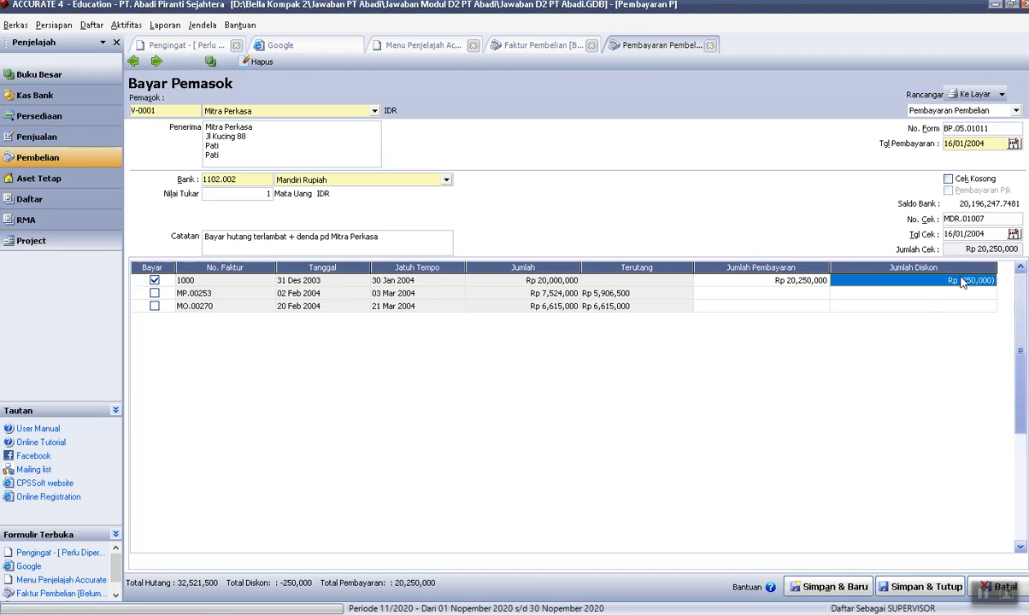
pyautogui.rightClick(960, 280)
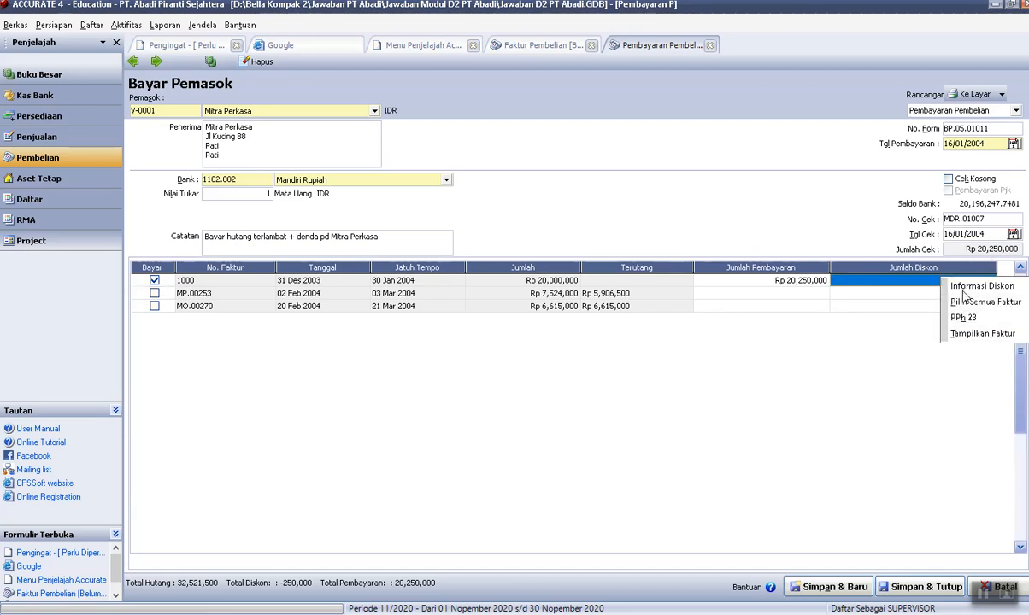
pyautogui.click(963, 289)
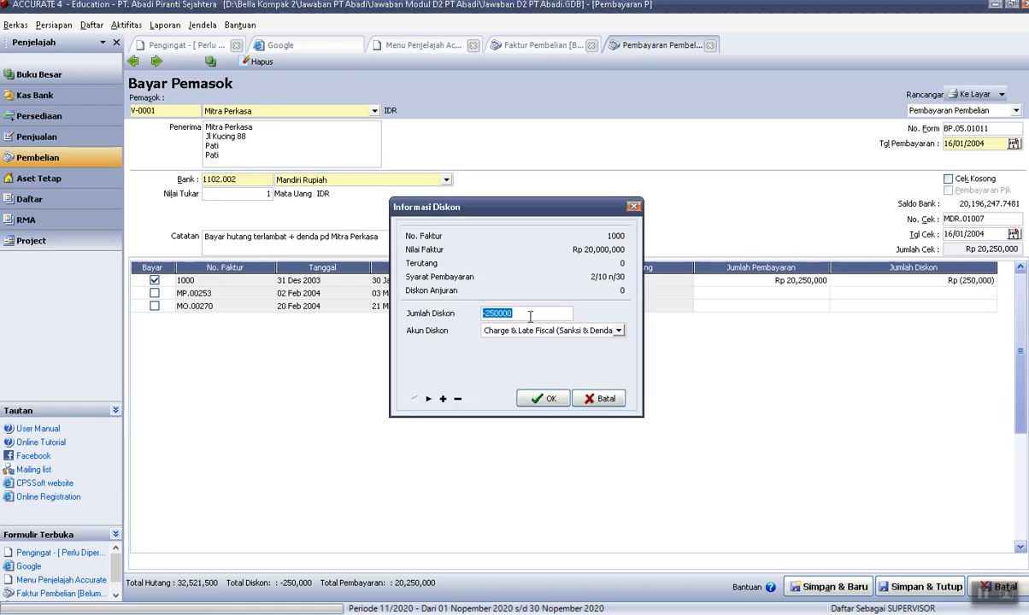
pyautogui.click(484, 315)
pyautogui.press('BackSpace')
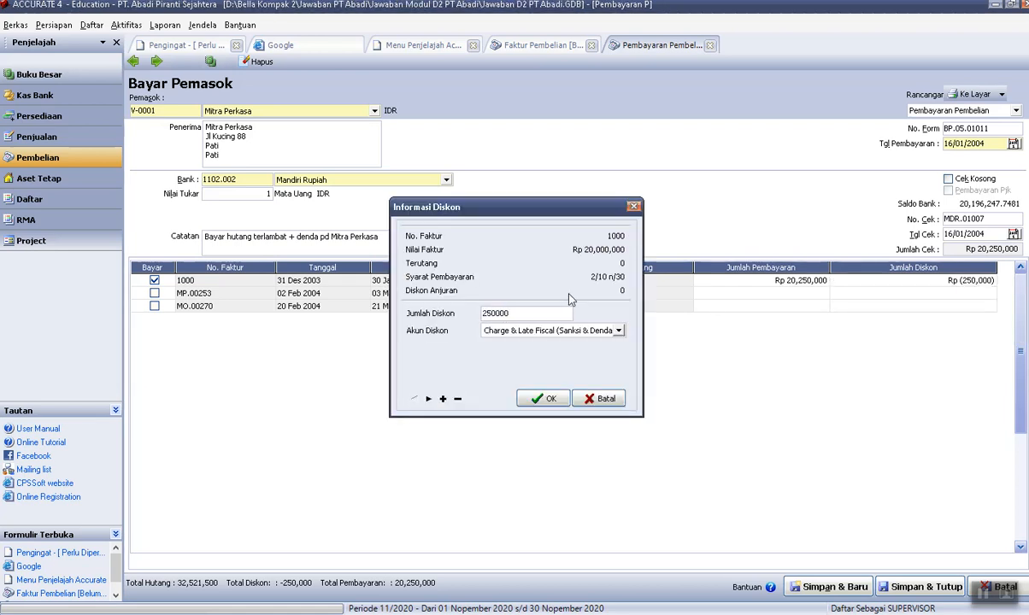
pyautogui.click(545, 399)
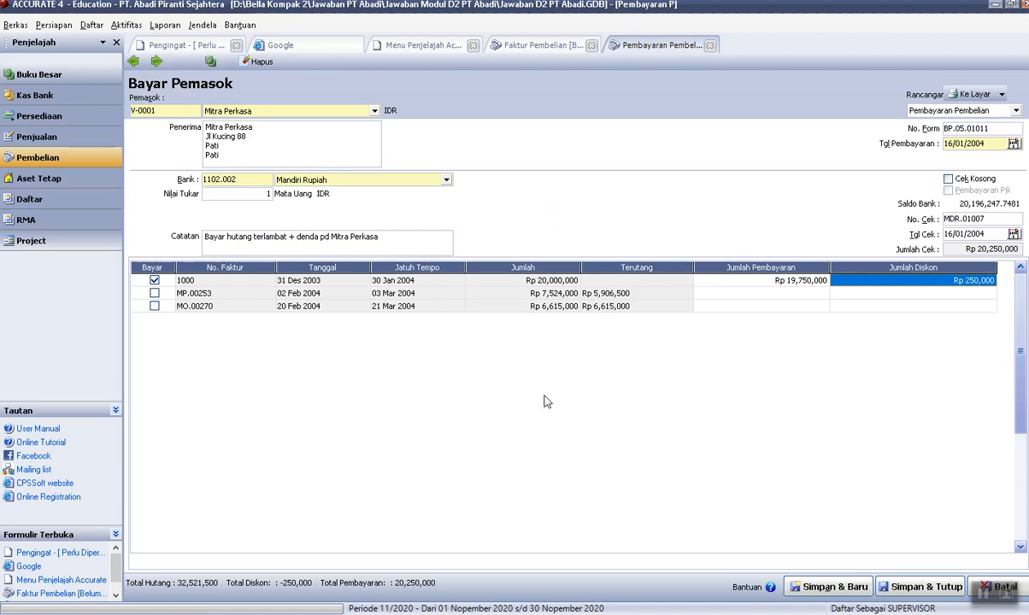
pyautogui.press('Tab')
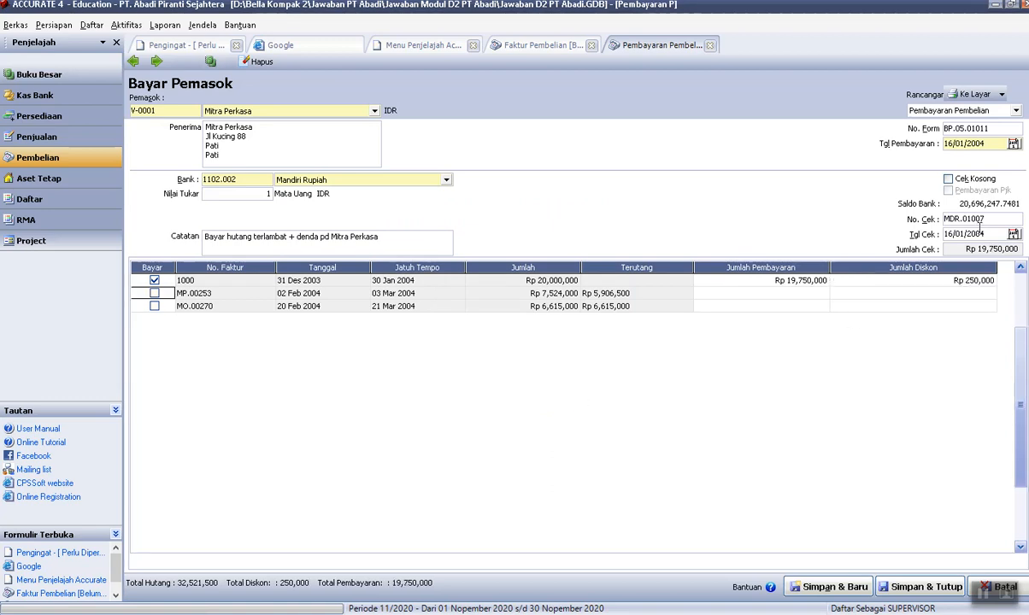
# Set the discount on invoice 1000 to -250000, then save the Mitra Perkasa payment and start a new one.
pyautogui.rightClick(975, 285)
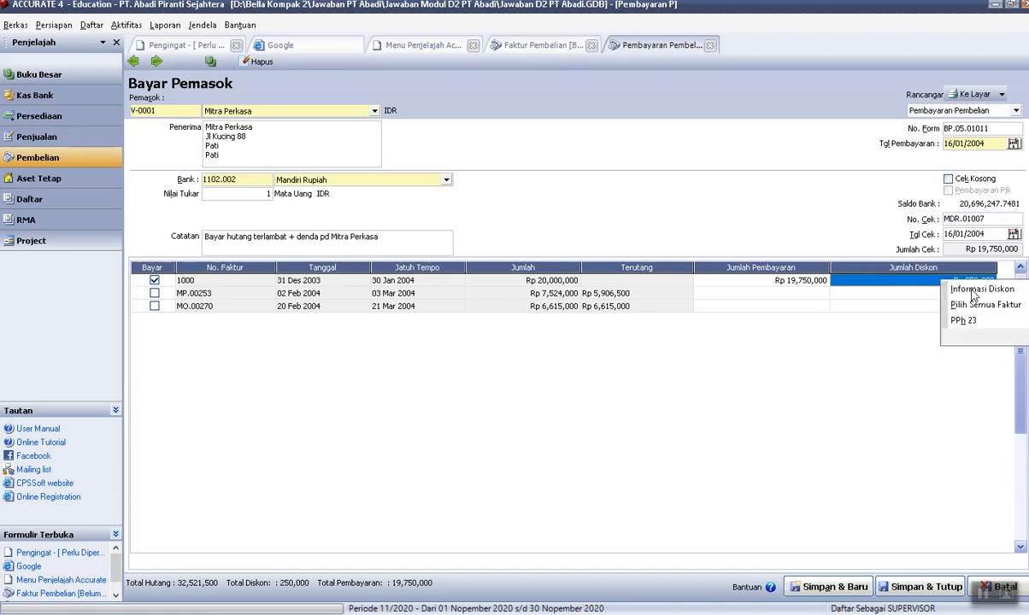
pyautogui.click(971, 291)
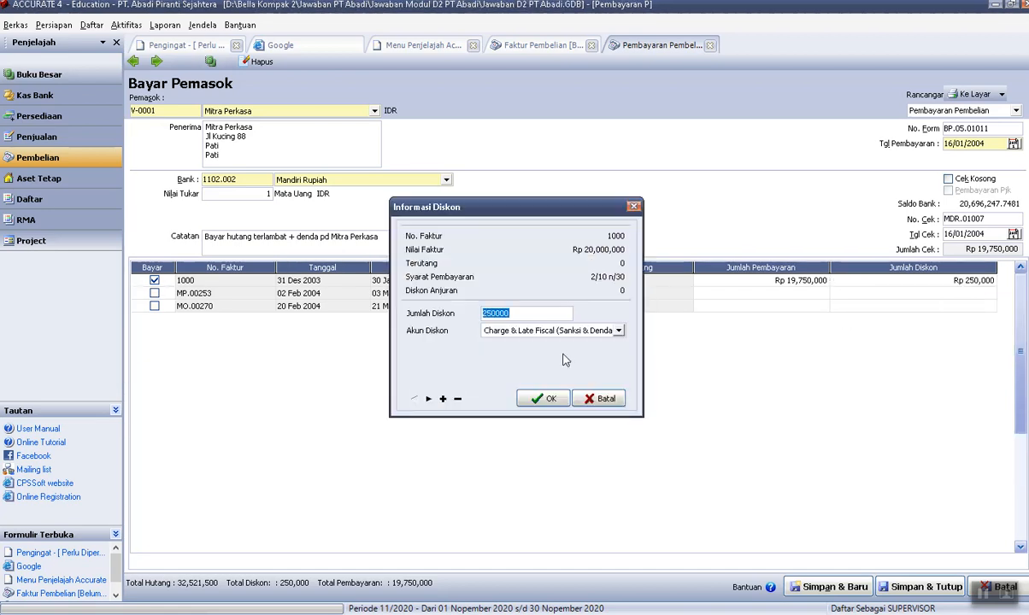
pyautogui.click(484, 314)
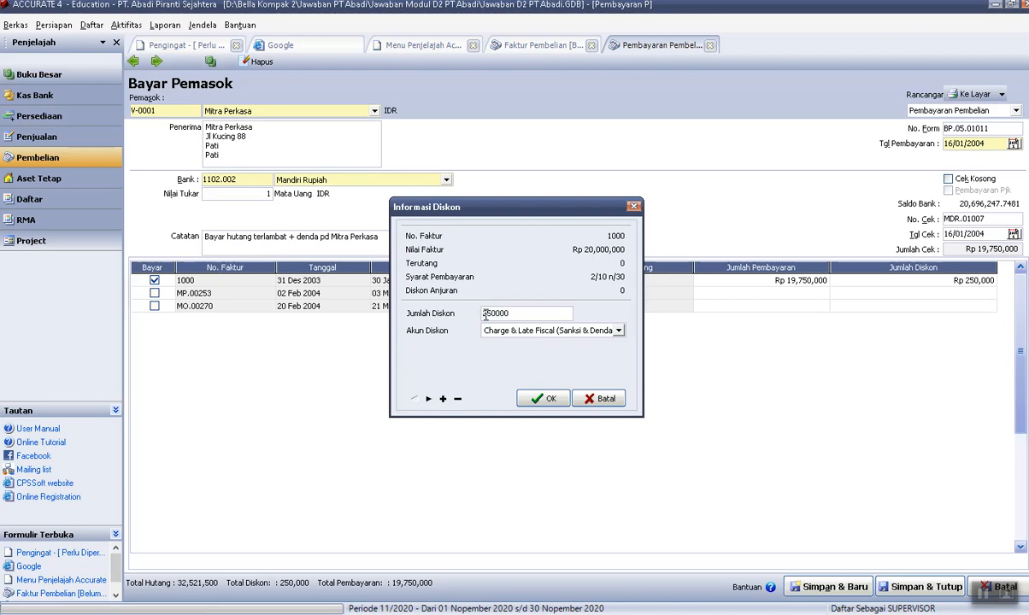
pyautogui.write('-')
pyautogui.click(547, 398)
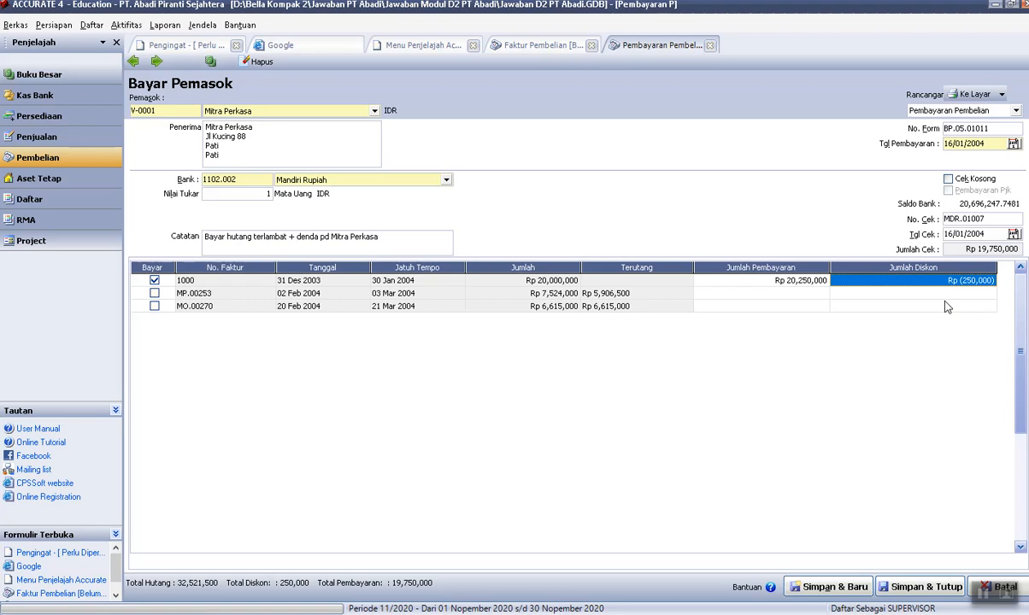
pyautogui.press('Return')
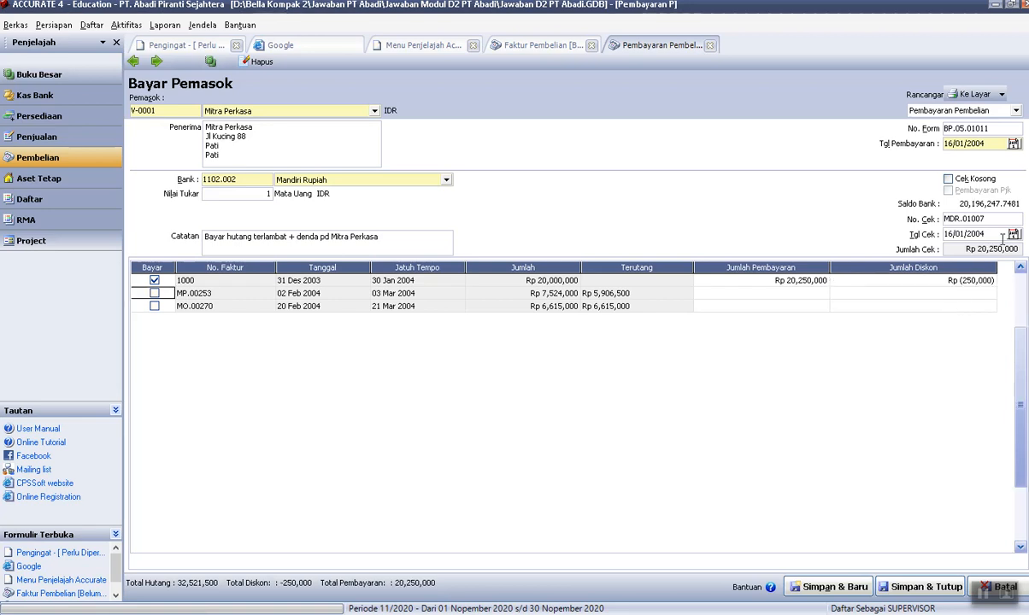
pyautogui.click(844, 588)
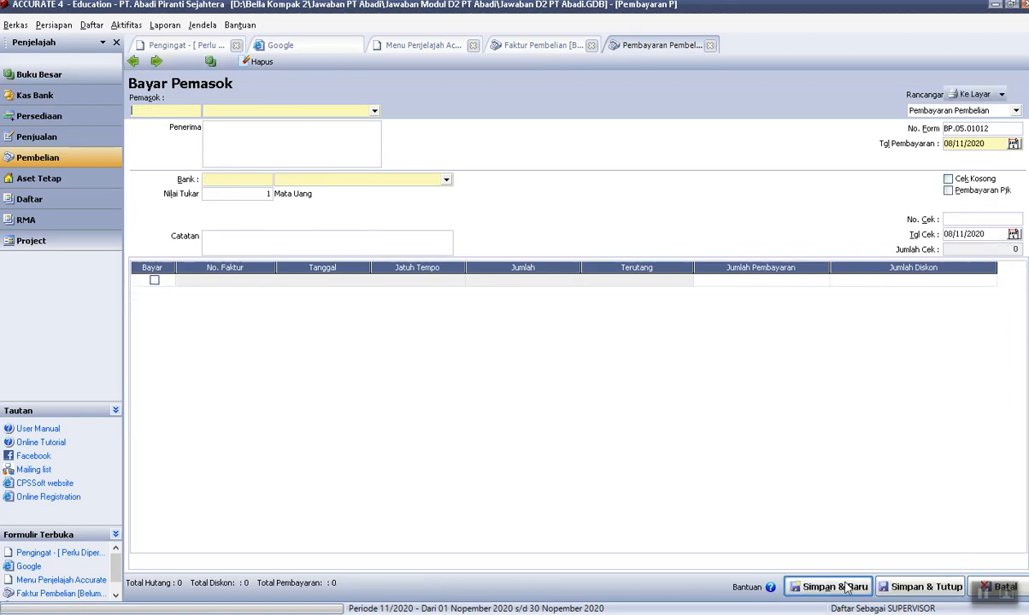
# Open Mitra Perkasa's purchase invoice 1000 to check its payment status and recorded late-payment penalty.
pyautogui.click(547, 46)
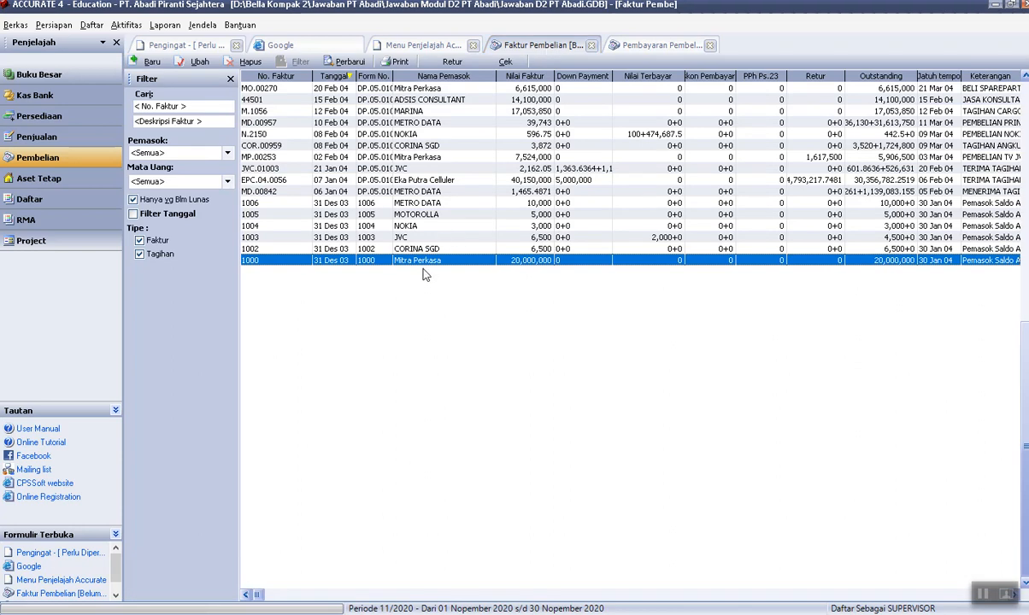
pyautogui.doubleClick(423, 260)
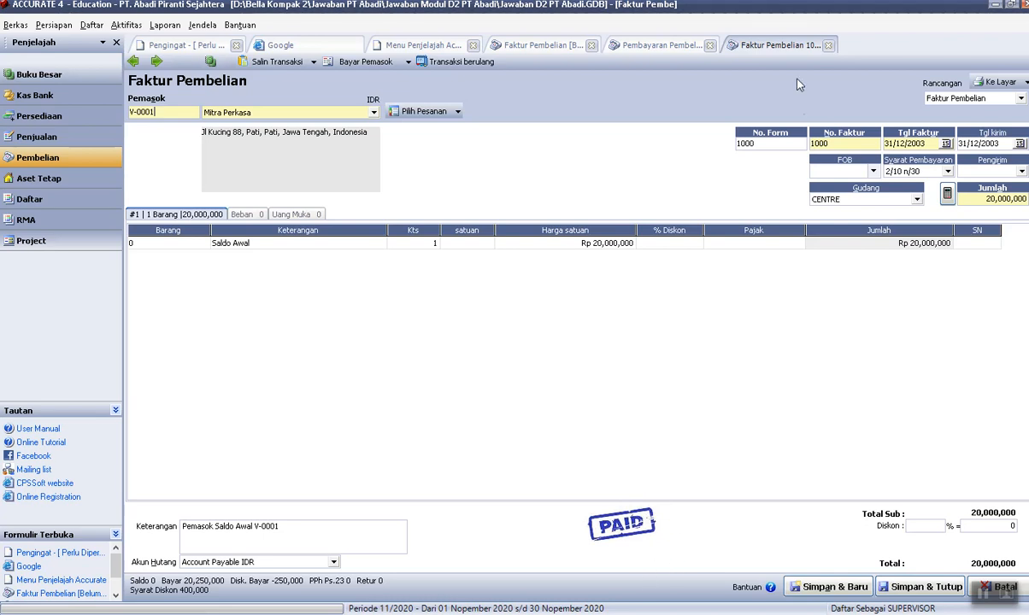
pyautogui.click(663, 48)
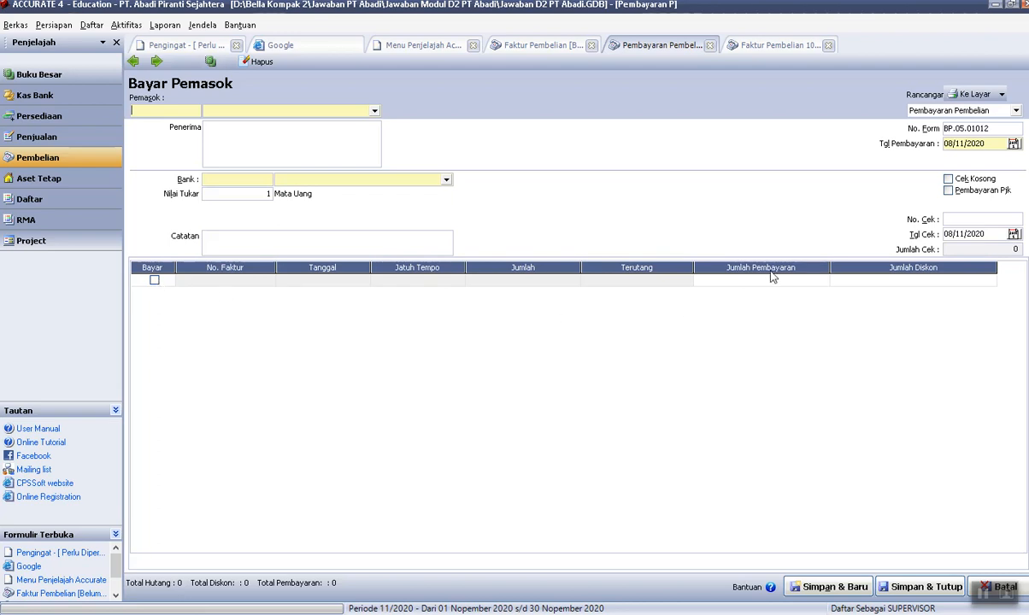
pyautogui.click(778, 46)
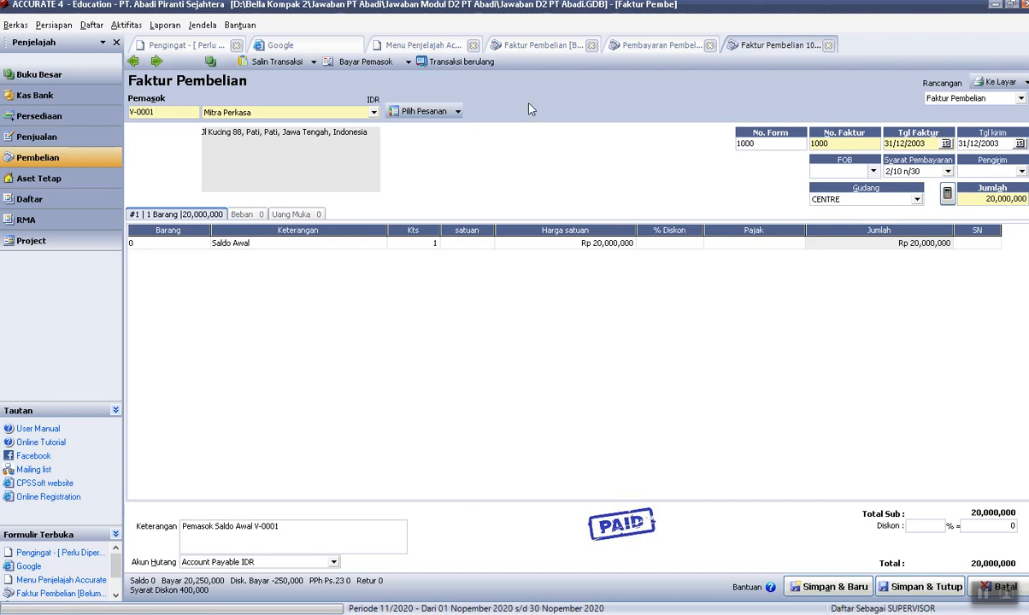
# Switch to the Word module, read transaction C.22 on the fiscal PPN payment, and select the note text "Membayar PPN Metro Data".
pyautogui.hotkey('alt', 'Tab')
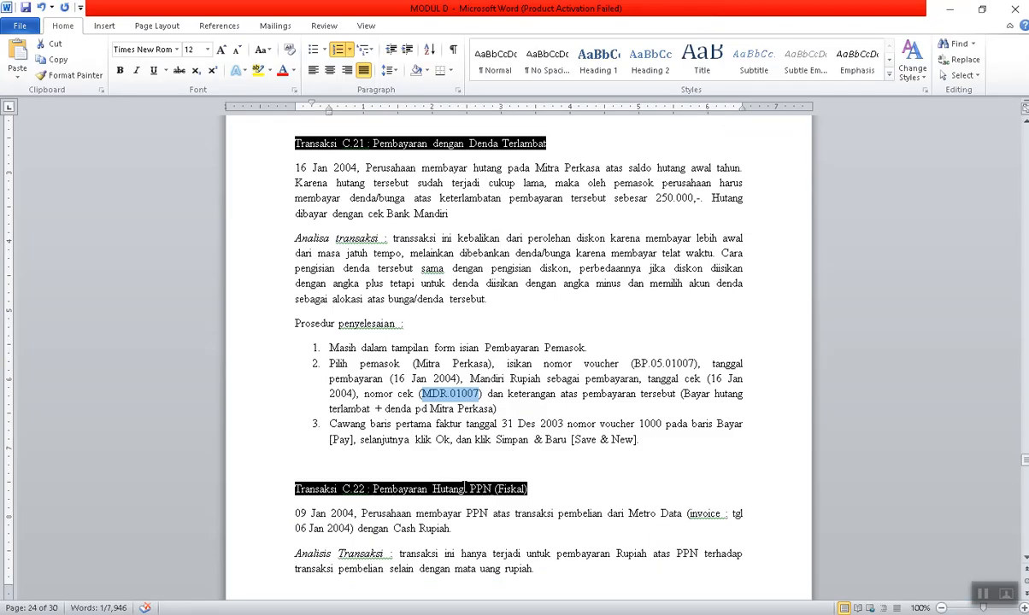
pyautogui.scroll(-7, 477, 381)
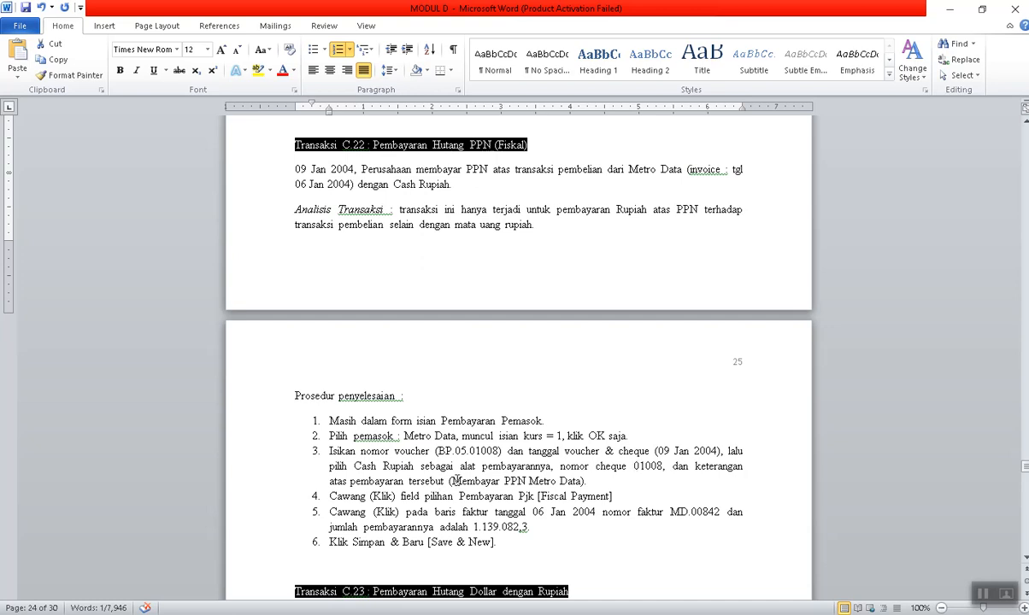
pyautogui.moveTo(452, 481); pyautogui.dragTo(574, 483)
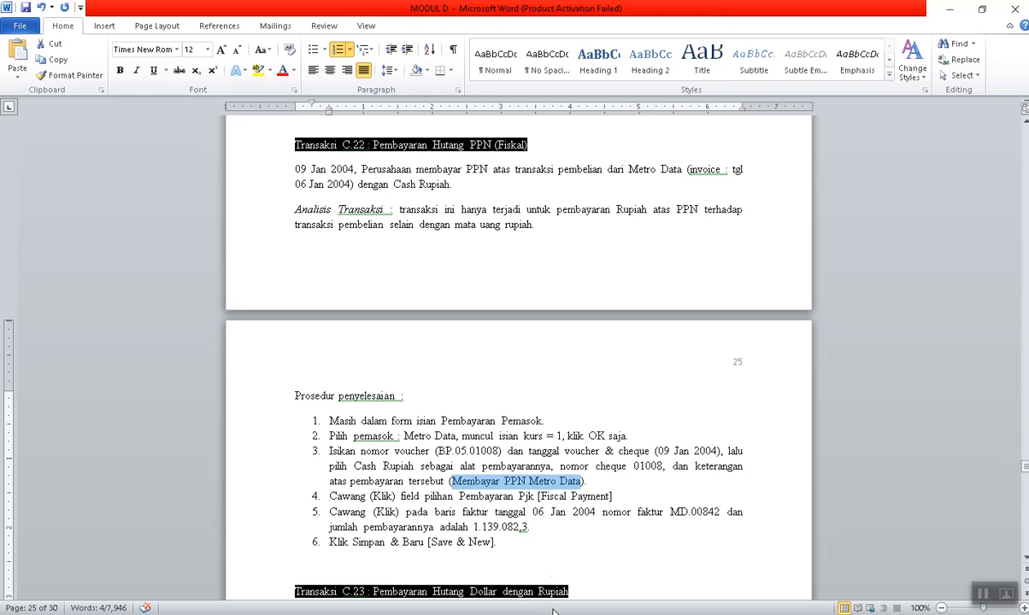
# Switch back to ACCURATE, choose METRO DATA as the supplier in the blank payment form, and confirm the exchange rate.
pyautogui.moveTo(580, 614)
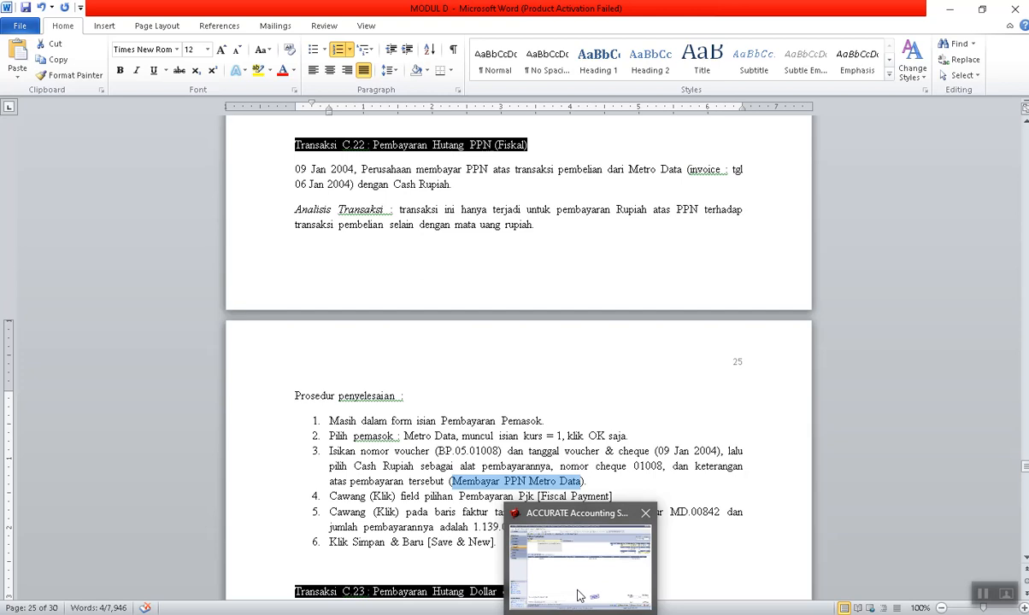
pyautogui.click(551, 551)
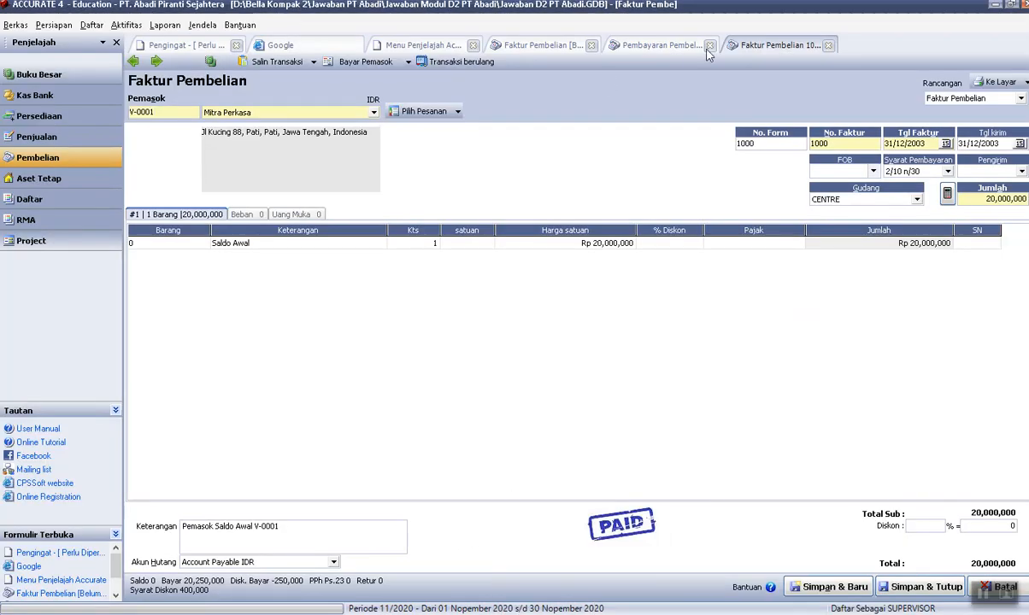
pyautogui.click(617, 43)
pyautogui.click(354, 110)
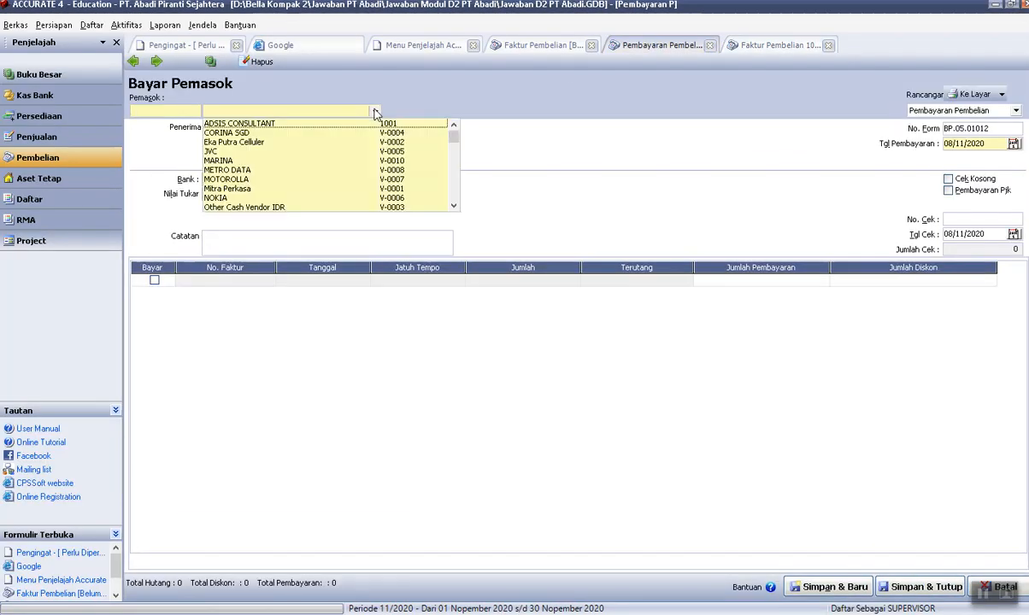
pyautogui.click(239, 170)
pyautogui.write('1')
pyautogui.click(523, 355)
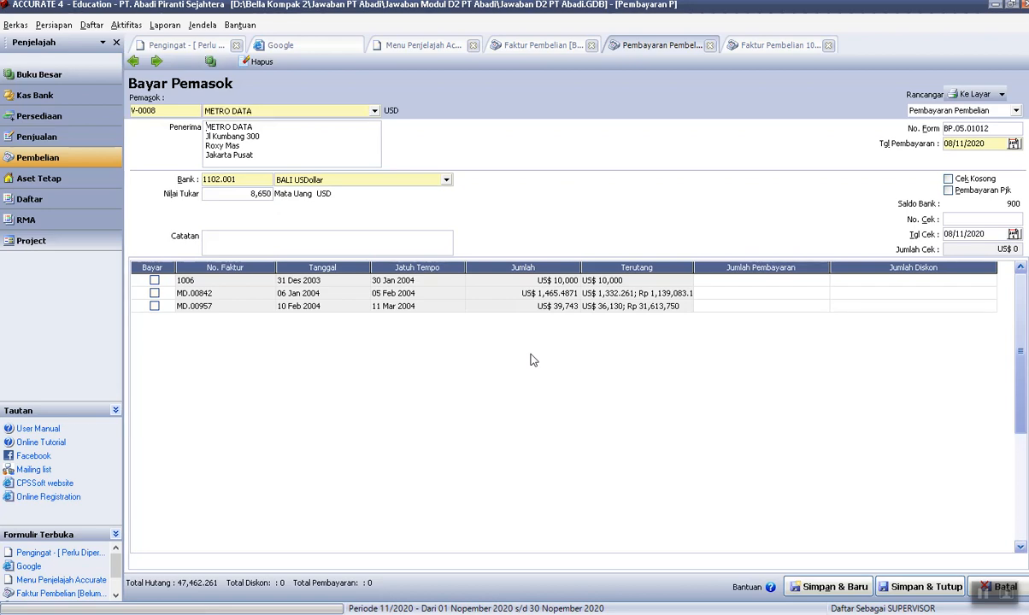
# Look up the transaction date in the Word module and set the payment date to 09/01/2004.
pyautogui.click(966, 146)
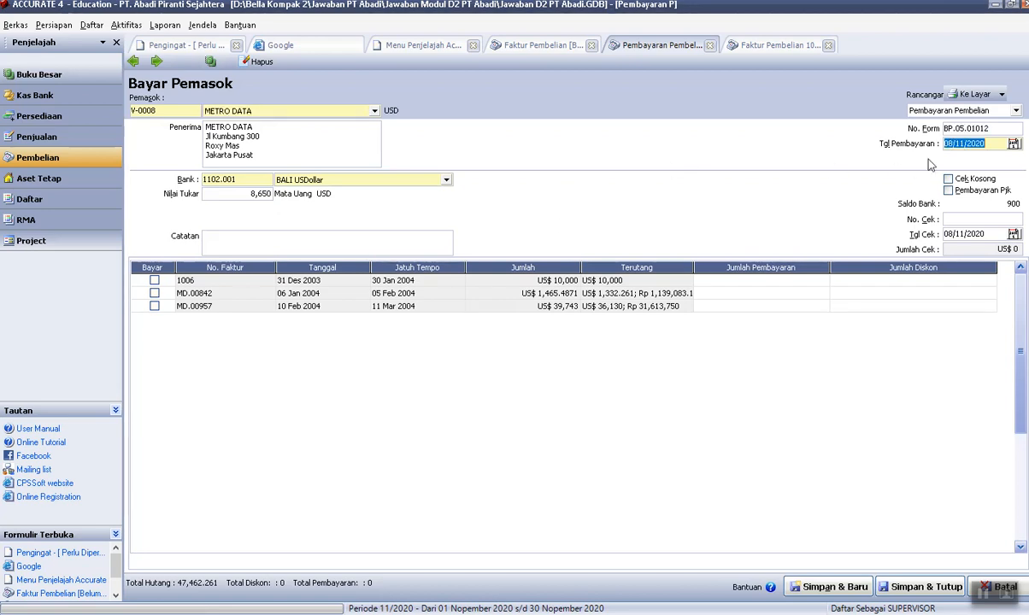
pyautogui.click(552, 614)
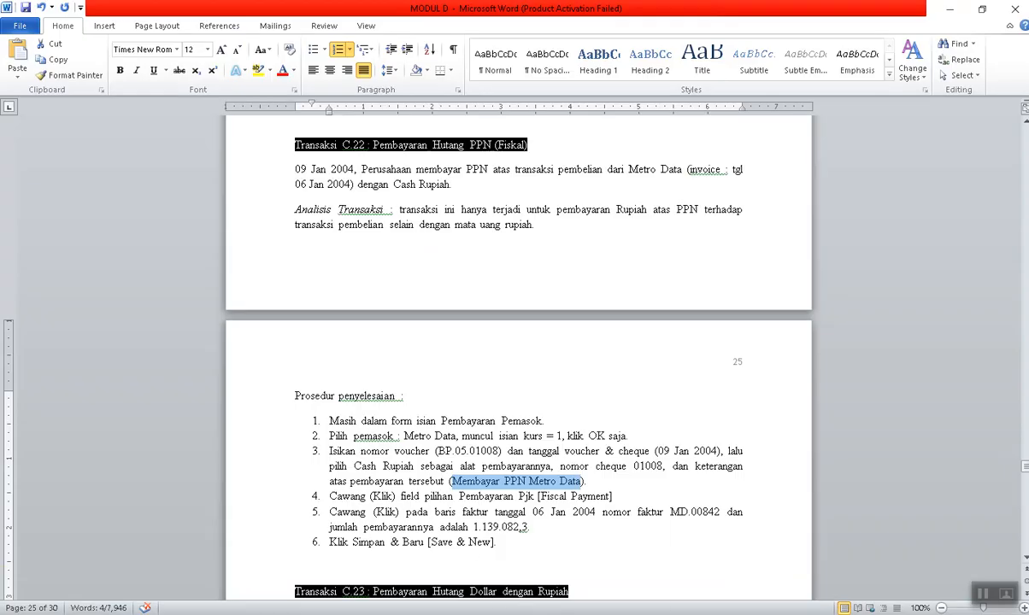
pyautogui.click(580, 614)
pyautogui.write('09/01/04')
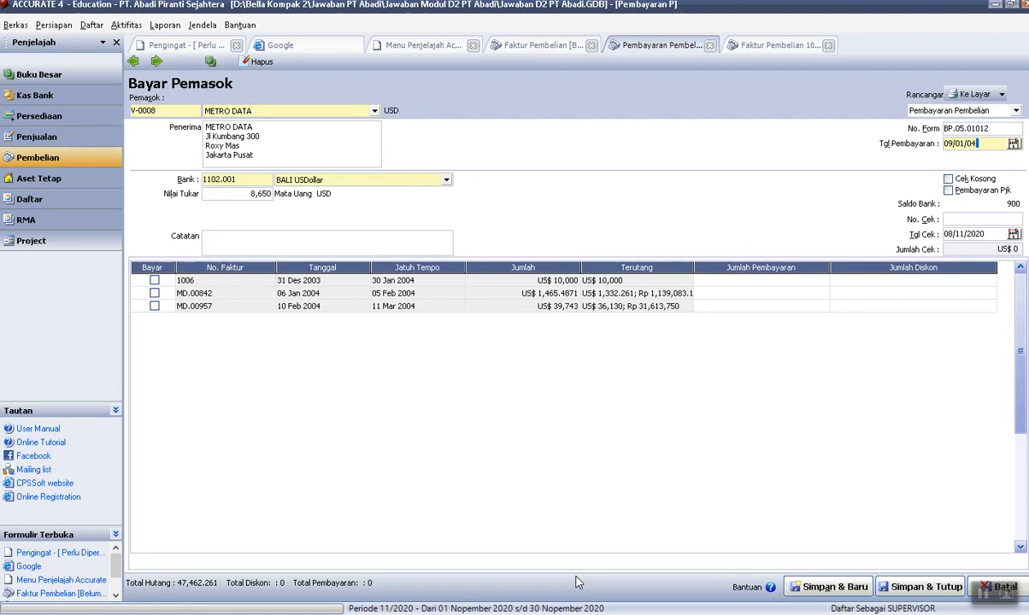
pyautogui.press('Tab')
# Choose Cash Rupiah as the payment bank and set the exchange rate to 1.
pyautogui.click(434, 179)
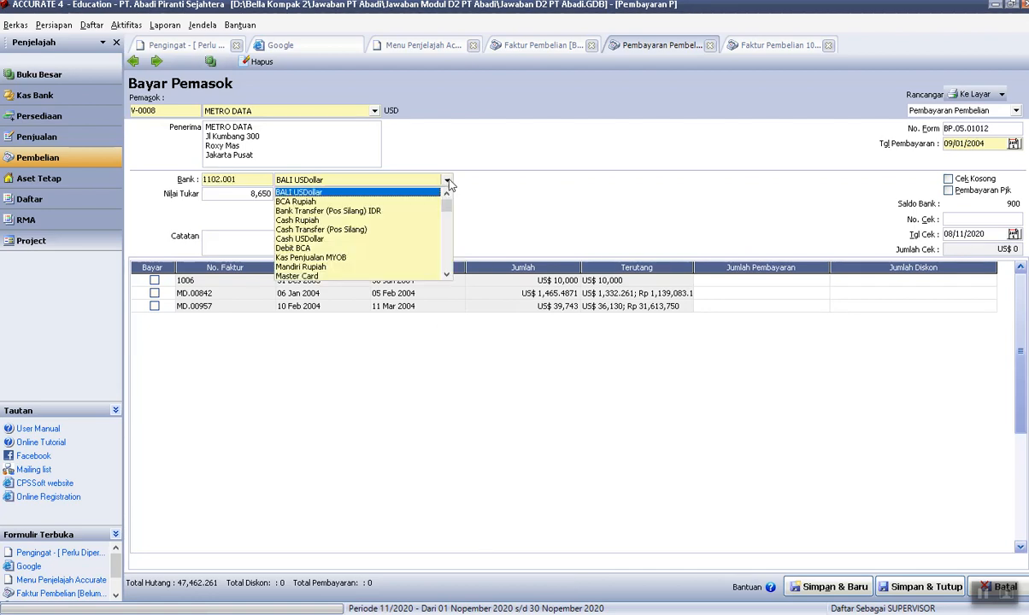
pyautogui.click(310, 221)
pyautogui.press('Tab')
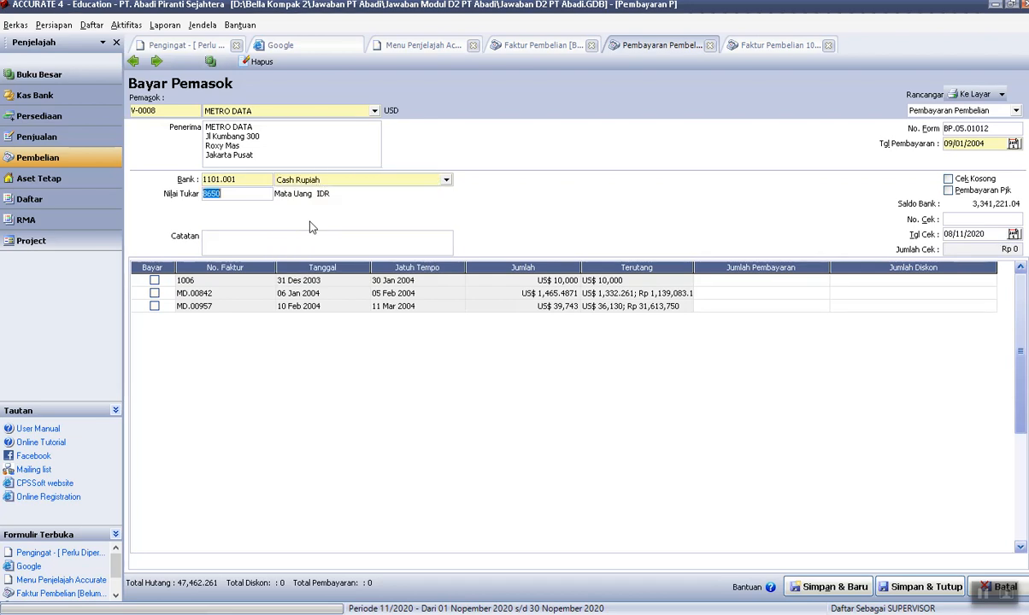
pyautogui.write('1')
pyautogui.press('Tab')
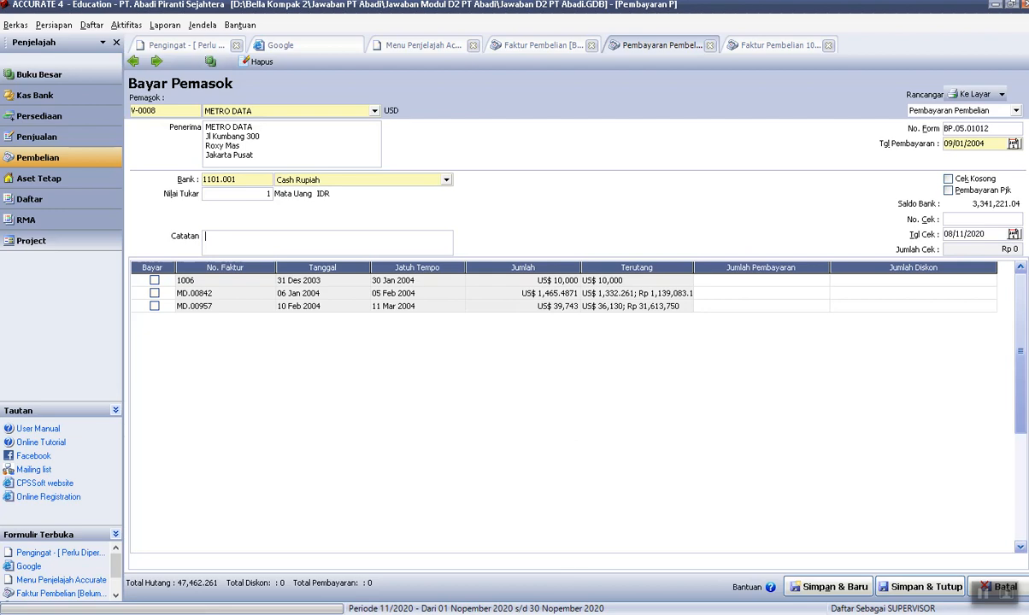
# Copy "Membayar PPN Metro Data" from the Word module into the payment's Catatan note.
pyautogui.click(555, 599)
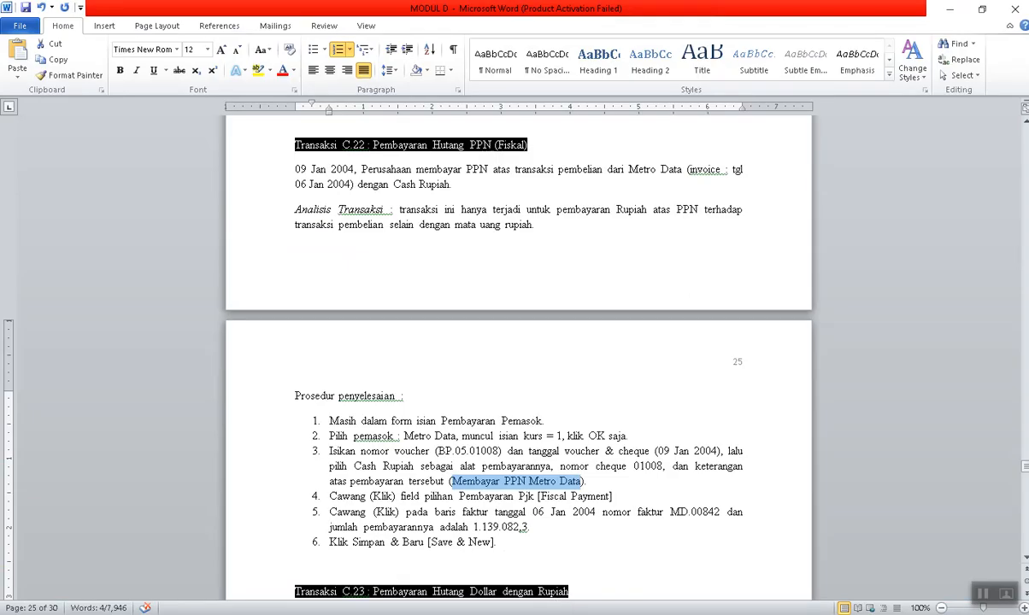
pyautogui.hotkey('ctrl', 'c')
pyautogui.hotkey('alt', 'Tab')
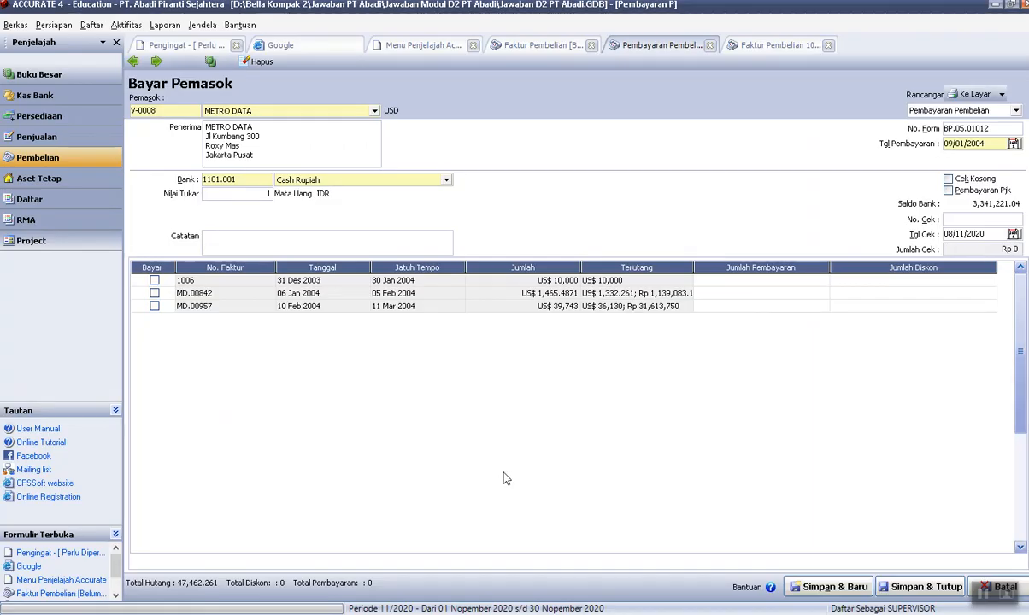
pyautogui.hotkey('ctrl', 'v')
pyautogui.press('Tab')
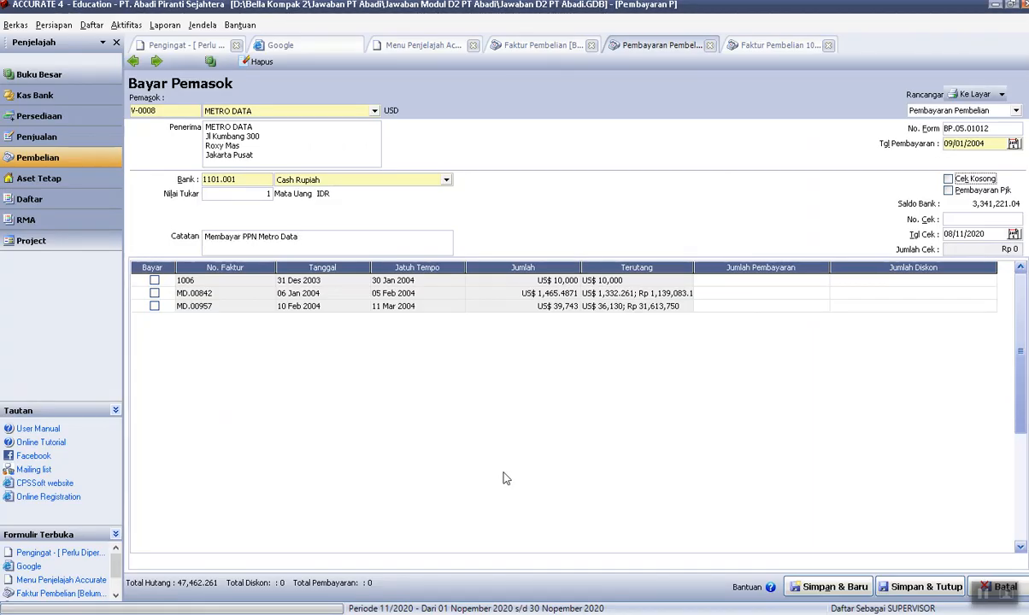
# Mark the payment as a tax payment (Pembayaran Pjk) and check the required invoice date in the Word module.
pyautogui.click(948, 190)
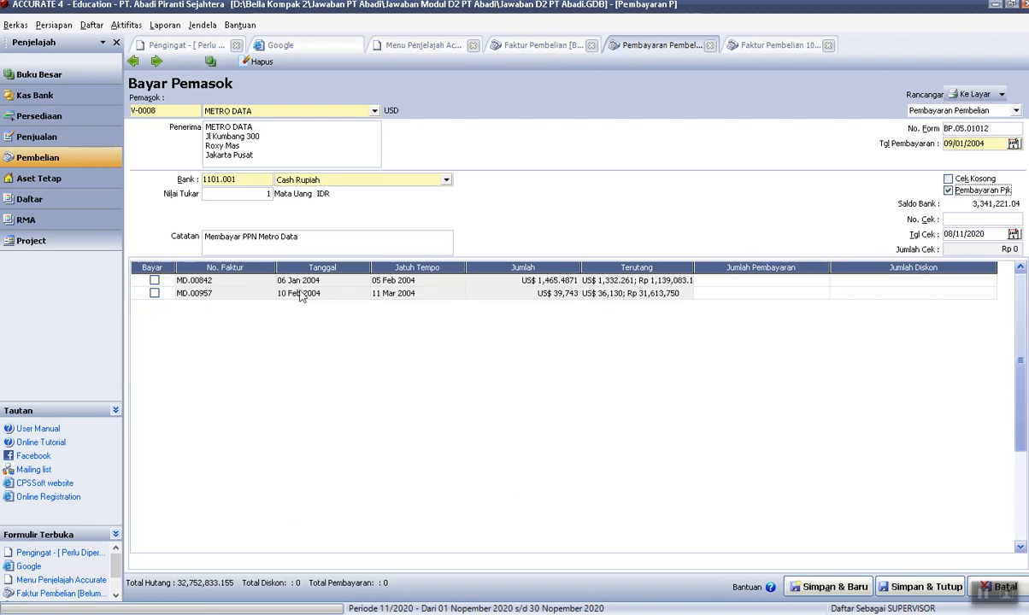
pyautogui.click(541, 487)
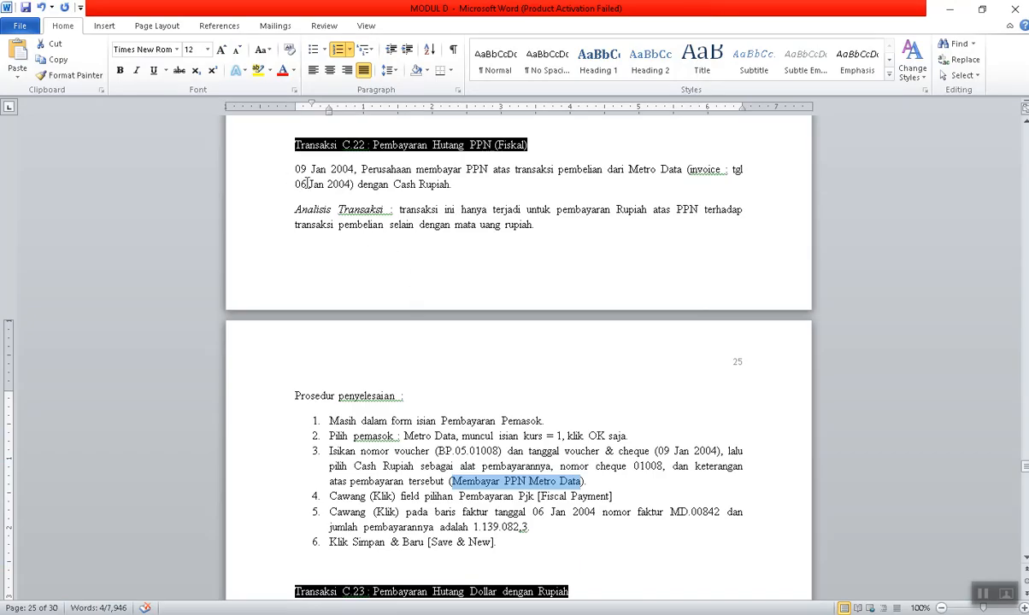
pyautogui.click(582, 612)
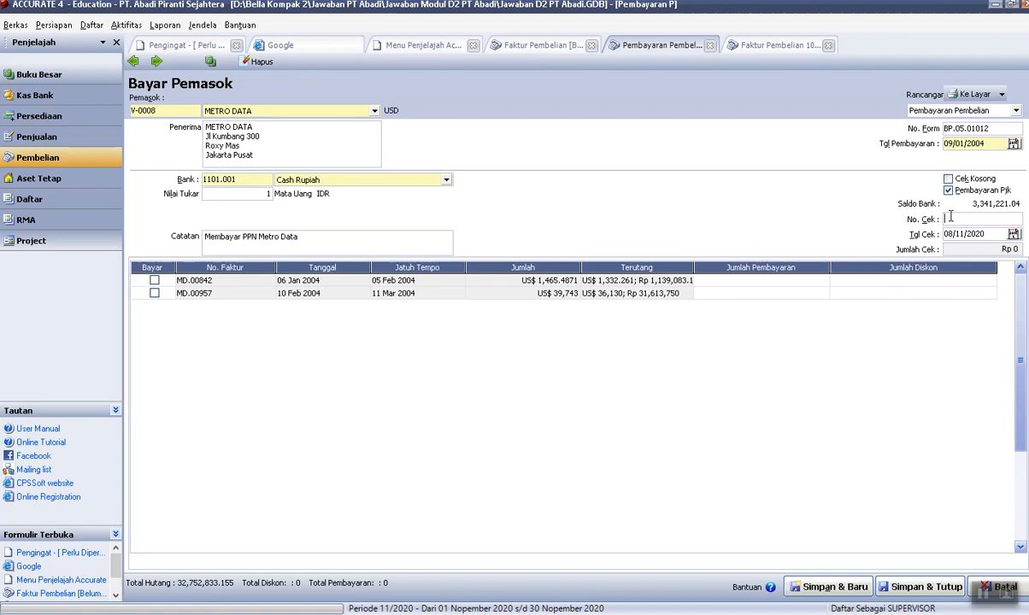
# Copy cheque number 01008 from the Word module into the payment and set the cheque date to 09/01/2004.
pyautogui.hotkey('alt', 'Tab')
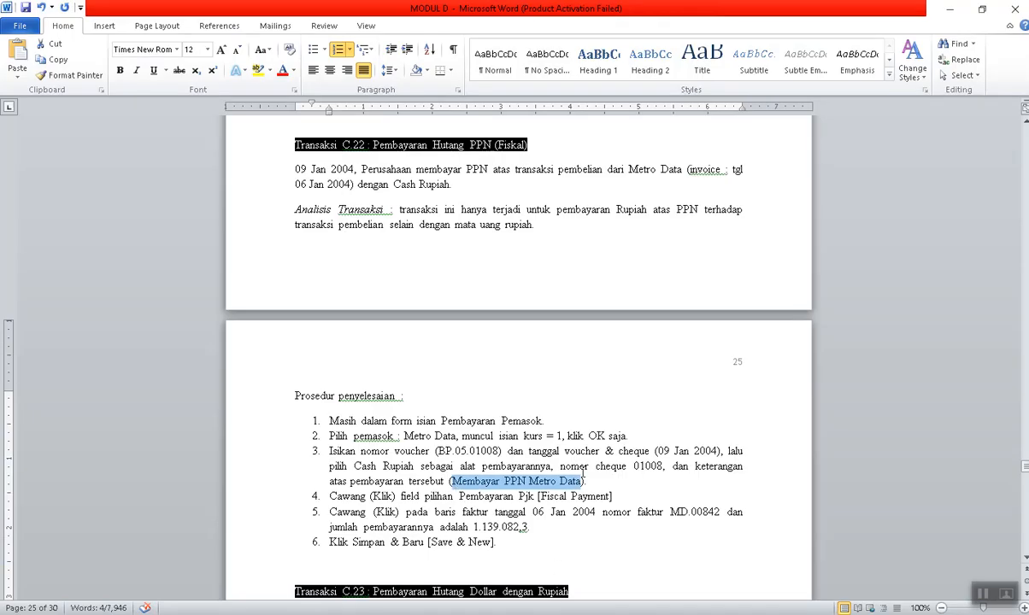
pyautogui.moveTo(663, 469); pyautogui.dragTo(635, 469)
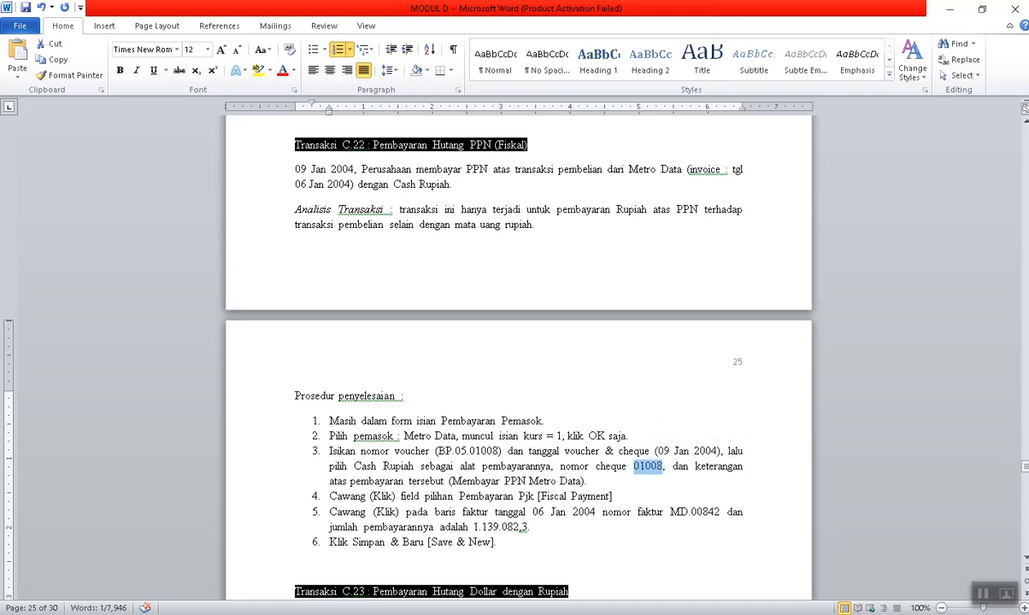
pyautogui.hotkey('alt', 'Tab')
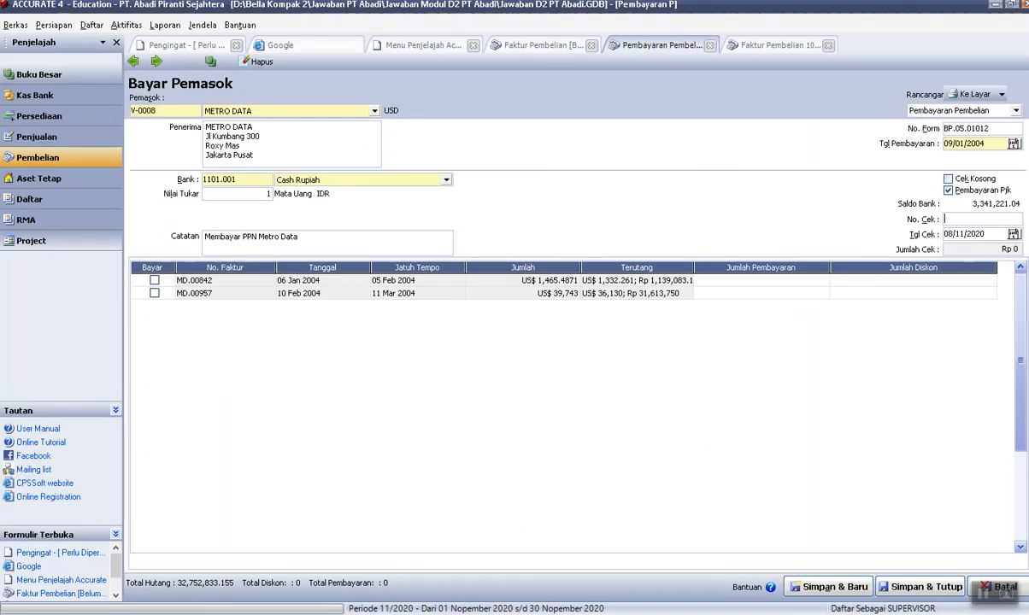
pyautogui.click(957, 219)
pyautogui.hotkey('ctrl', 'v')
pyautogui.press('Tab')
pyautogui.write('09/01/04')
pyautogui.press('Tab')
# Mark invoice MD.00842 for payment and compare its payment amount with the Word module.
pyautogui.click(155, 282)
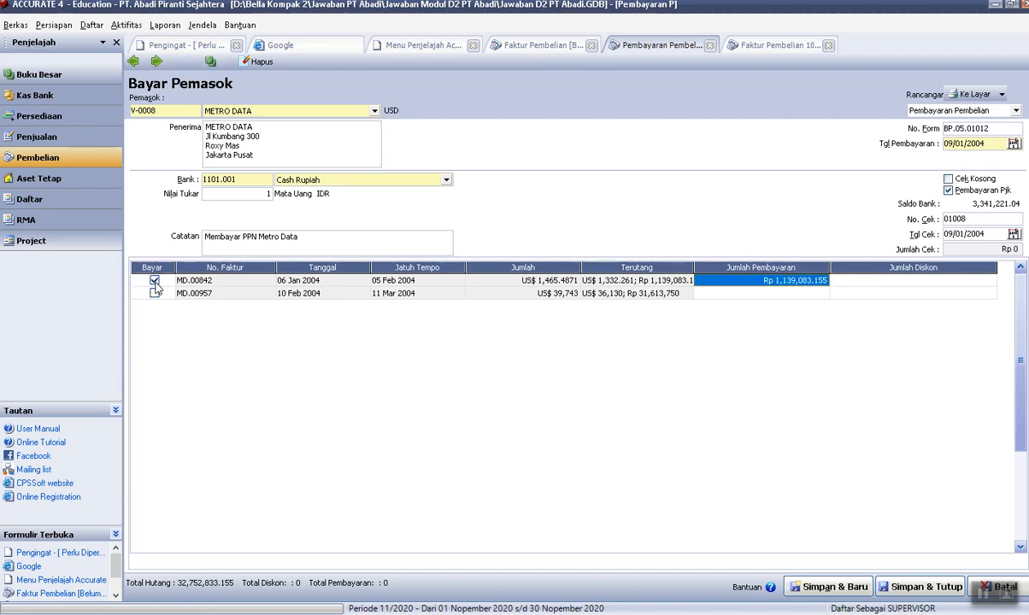
pyautogui.hotkey('alt', 'Tab')
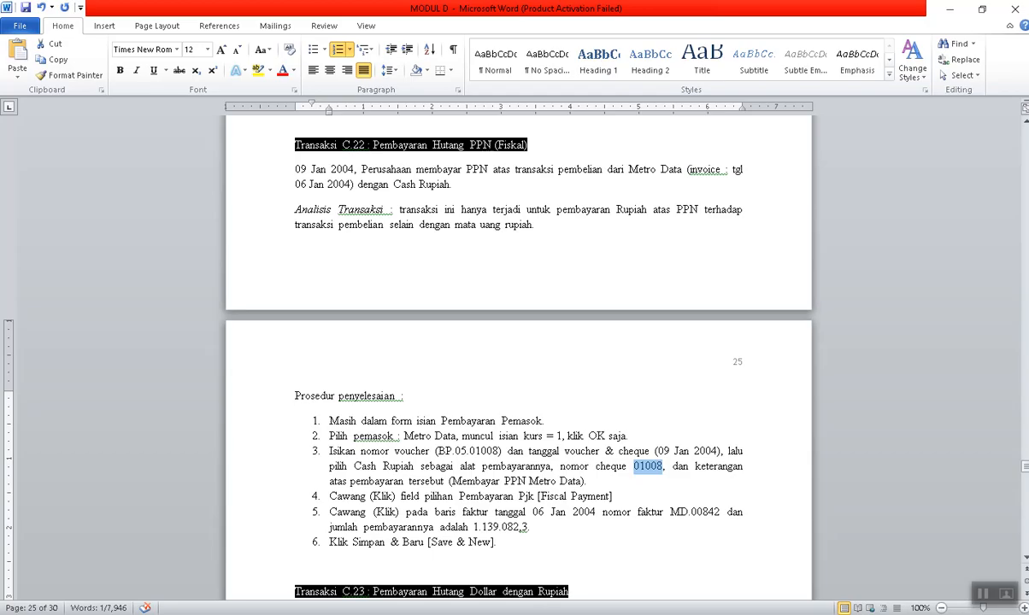
pyautogui.hotkey('alt', 'Tab')
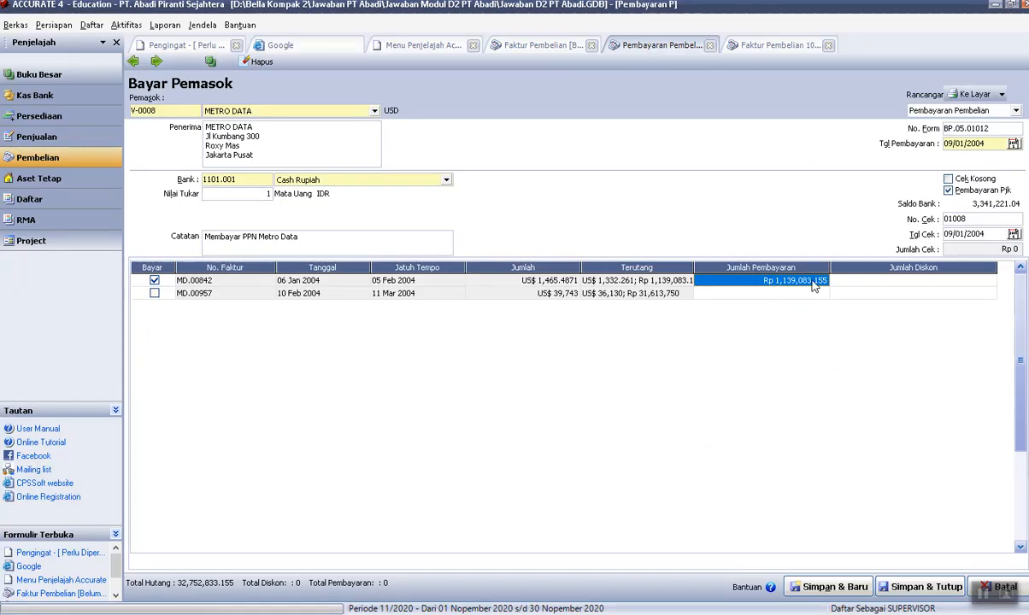
# Commit the payment amount for invoice MD.00842, save the Metro Data payment and start a new one.
pyautogui.click(870, 428)
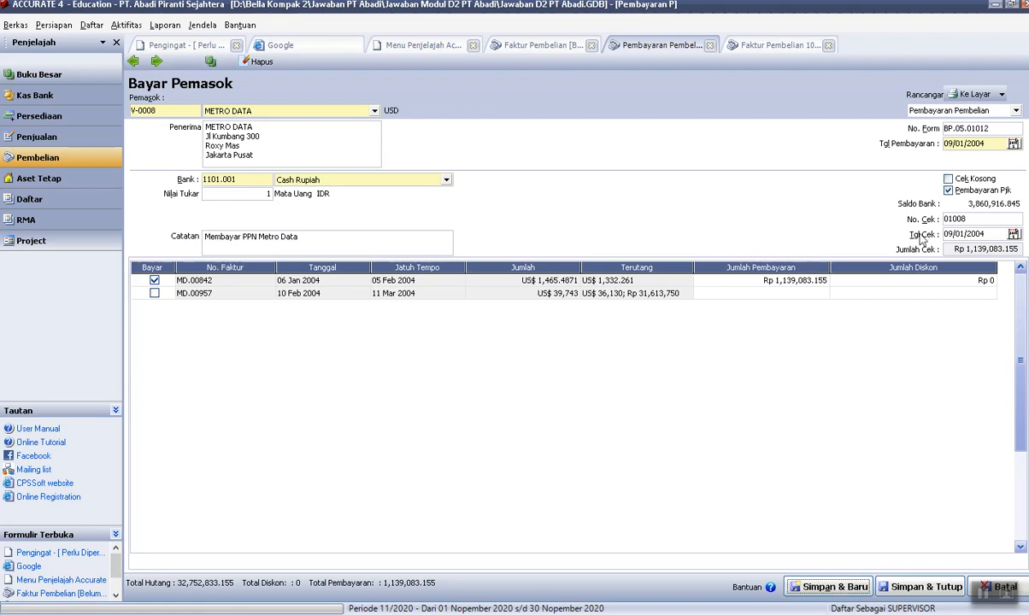
pyautogui.click(837, 588)
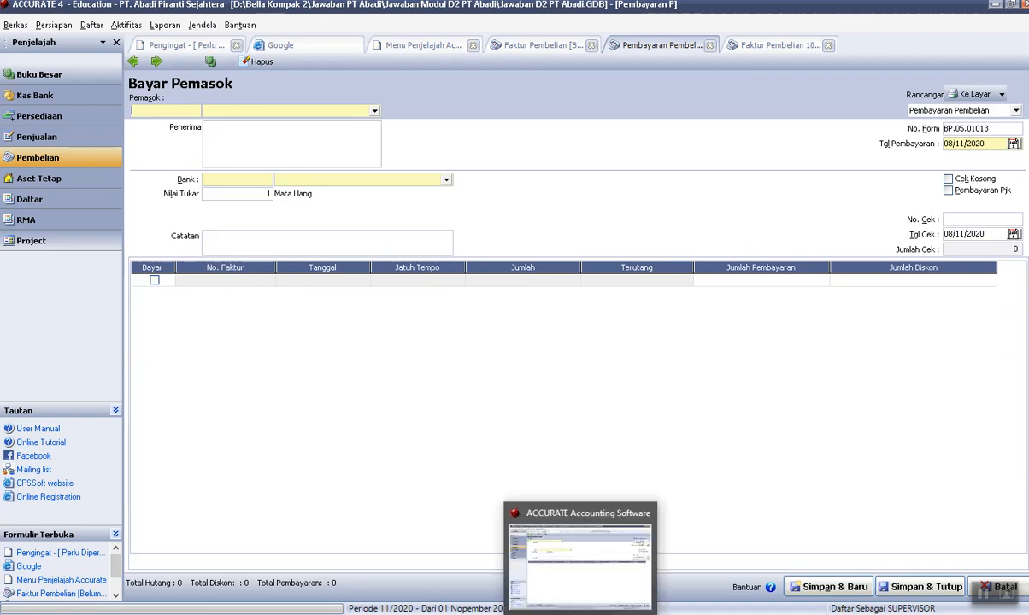
# Review the payment transactions in the Word module and read the instructions for transaction C.23, the Corina SGD payment.
pyautogui.click(580, 614)
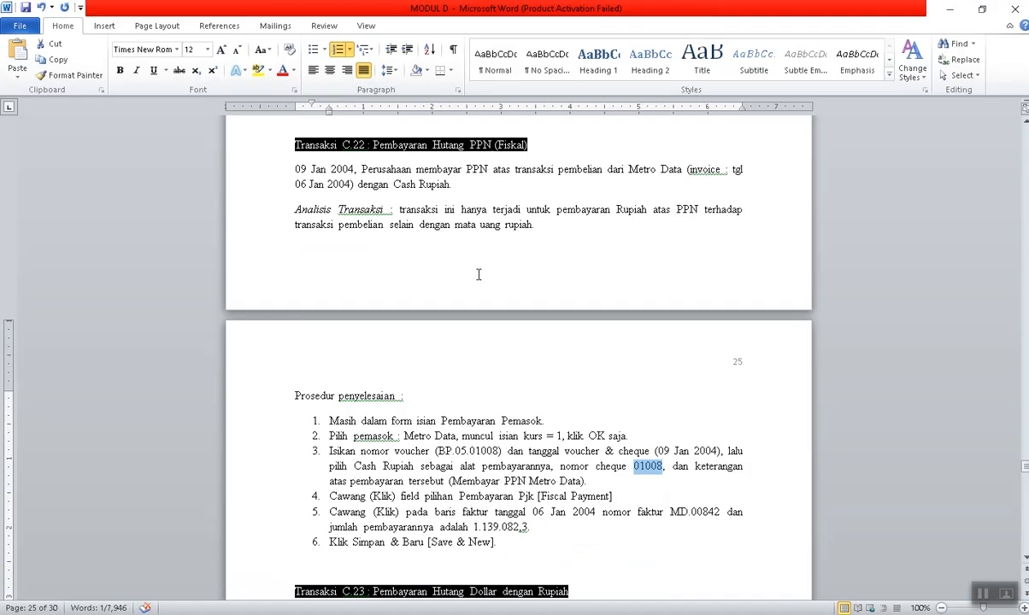
pyautogui.scroll(-9, 493, 267)
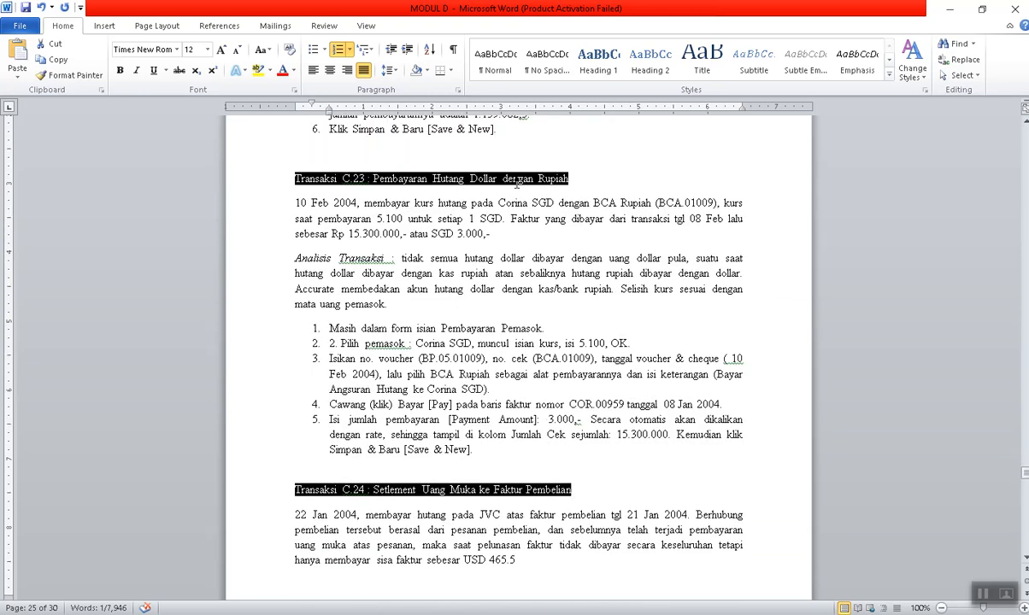
pyautogui.scroll(18, 522, 270)
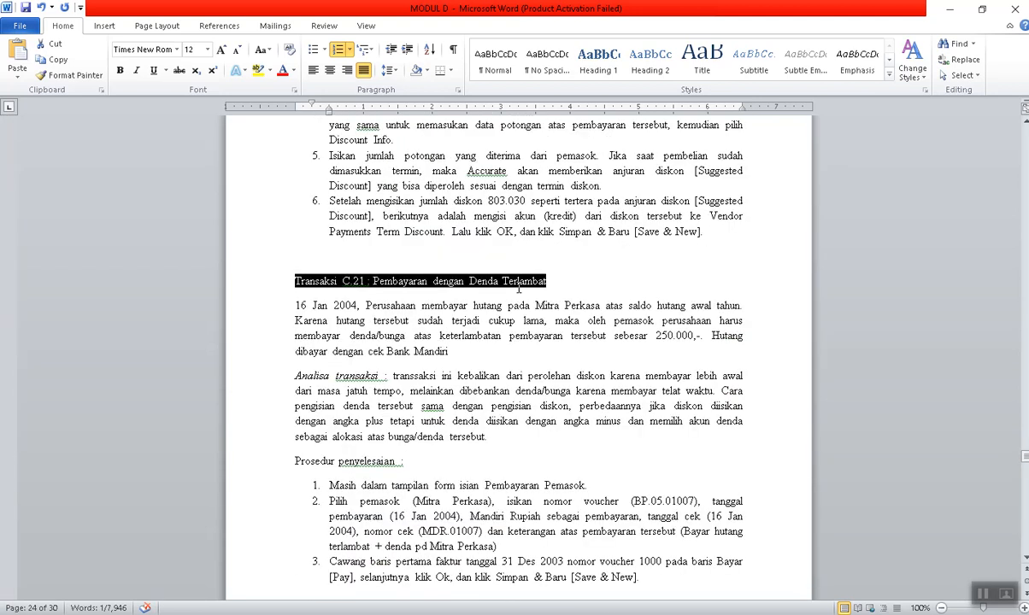
pyautogui.scroll(15, 519, 290)
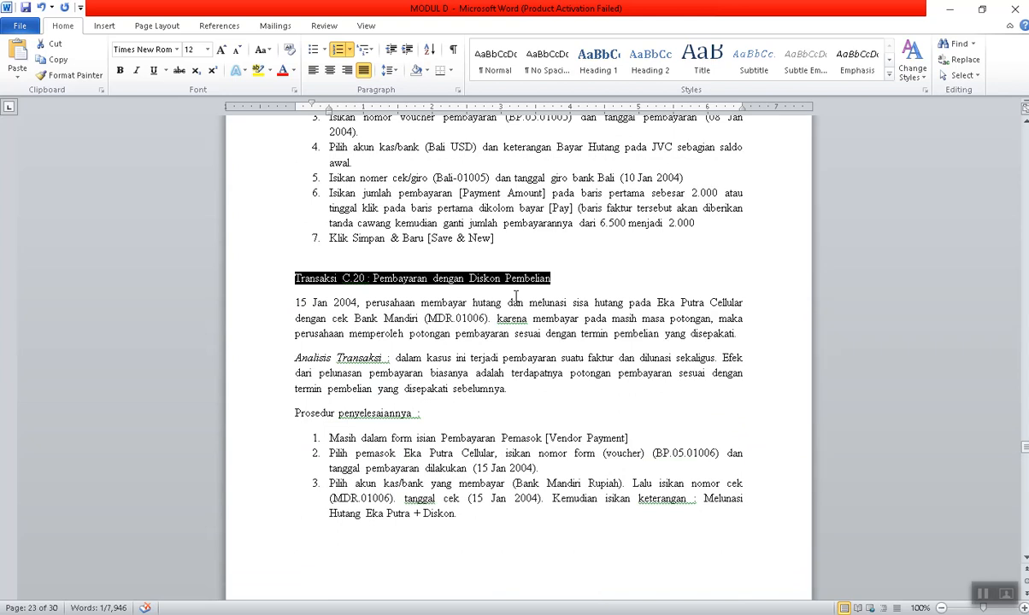
pyautogui.scroll(15, 516, 296)
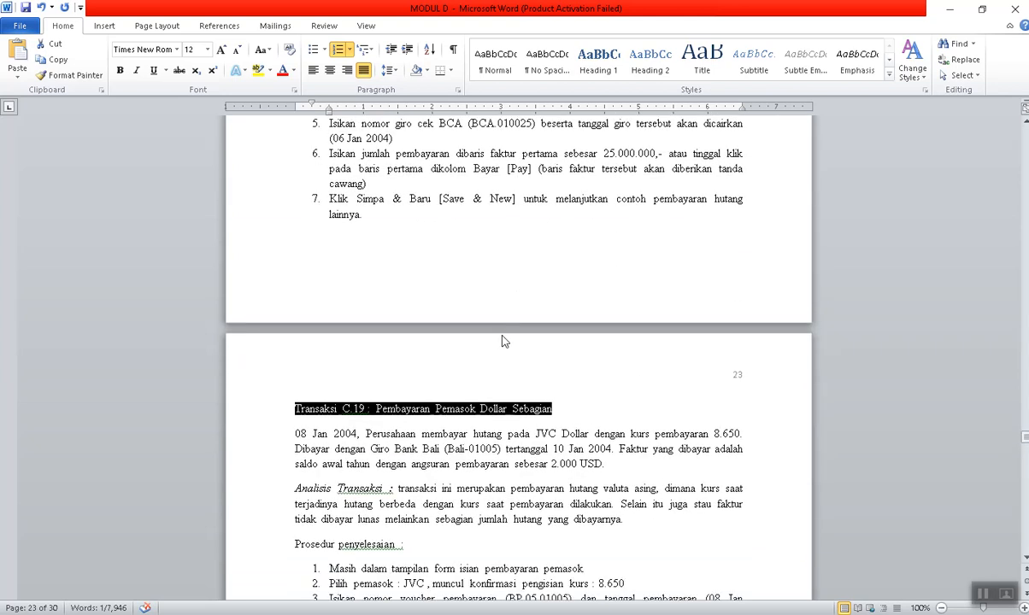
pyautogui.scroll(-18, 499, 355)
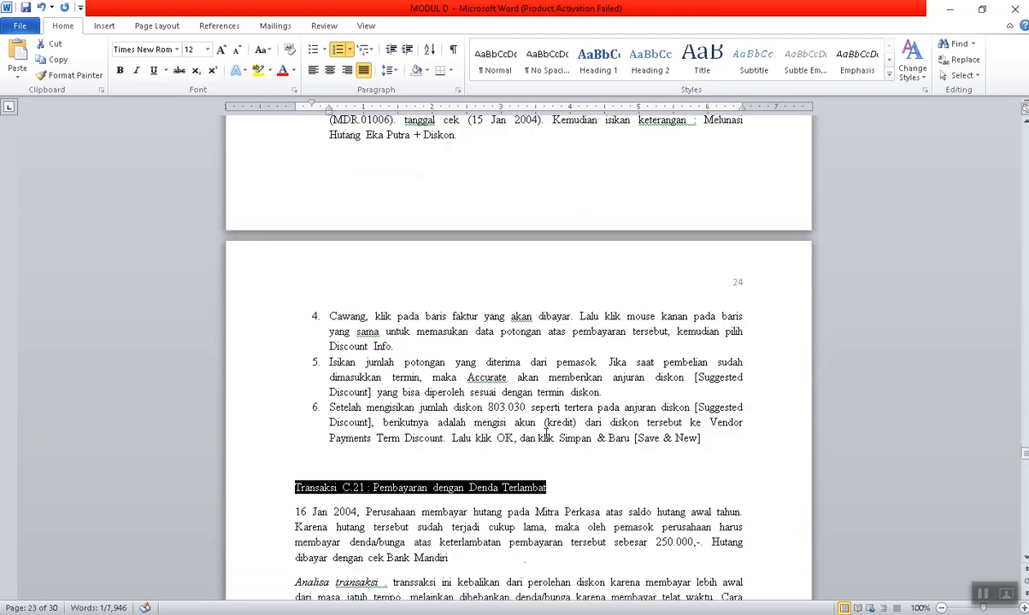
pyautogui.scroll(-20, 546, 434)
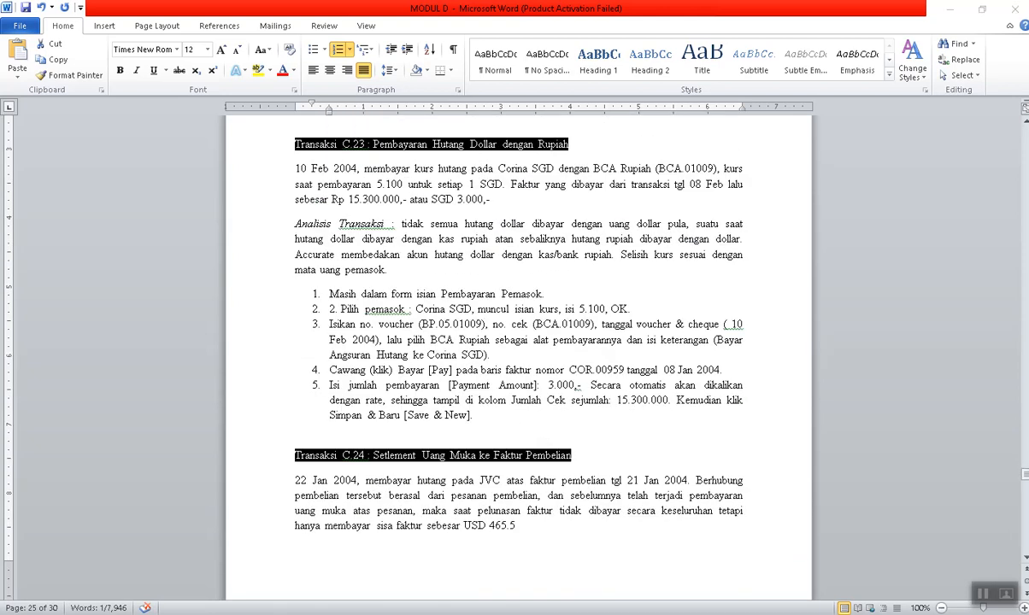
pyautogui.hotkey('alt', 'Tab')
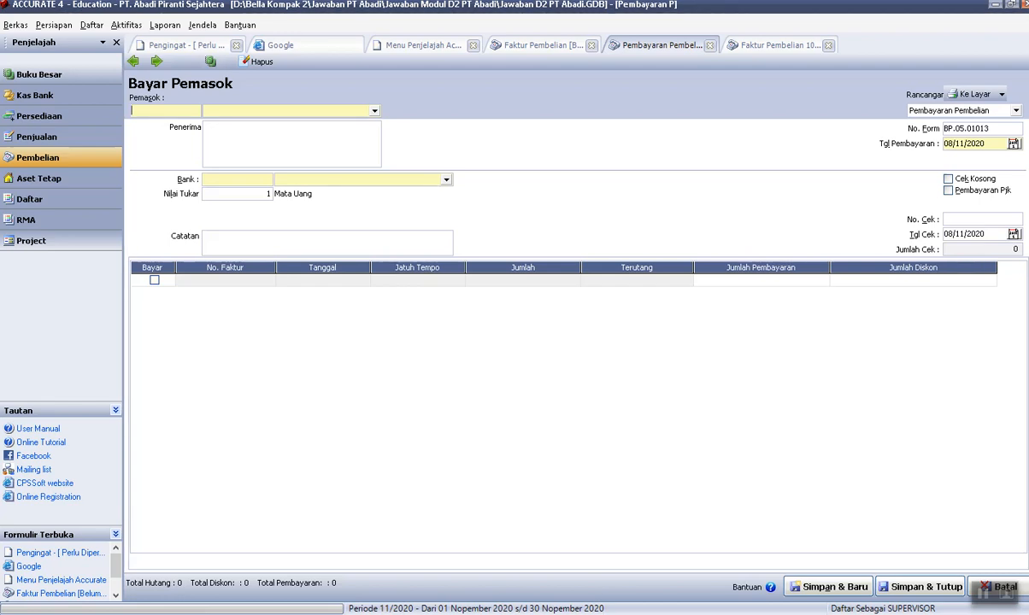
pyautogui.moveTo(580, 614)
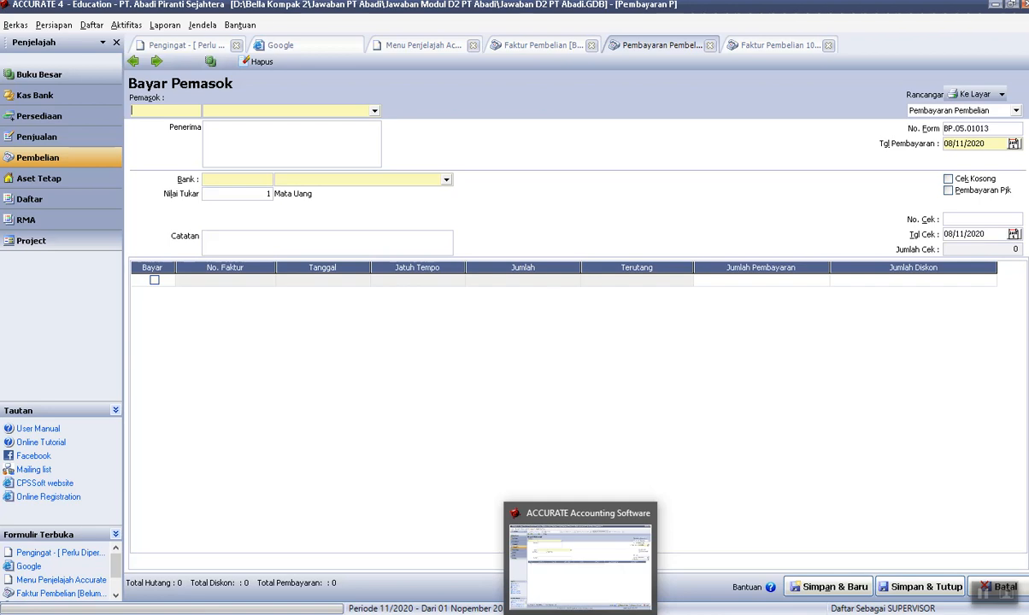
pyautogui.click(536, 614)
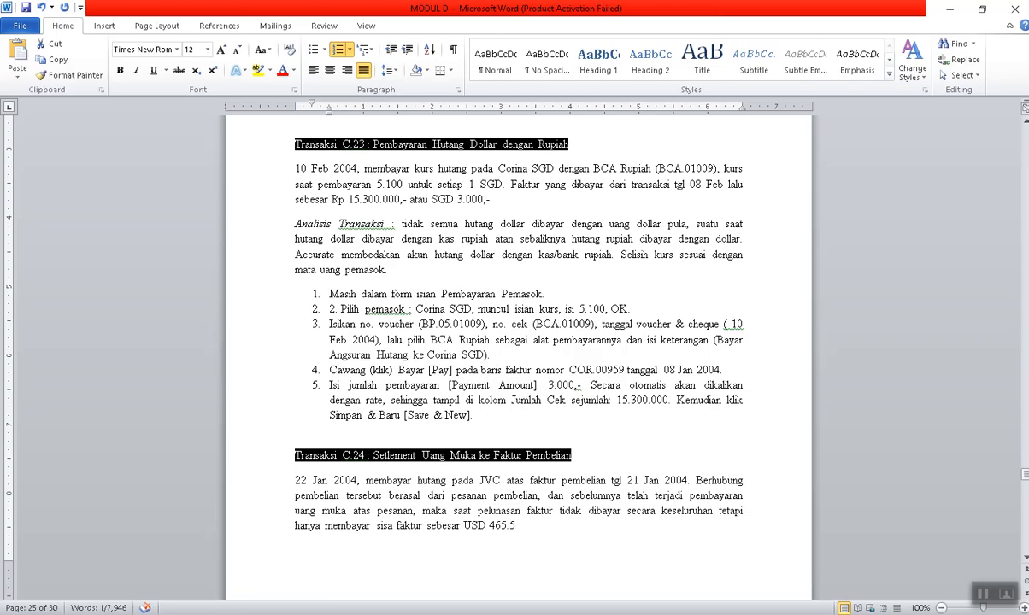
pyautogui.hotkey('alt', 'Tab')
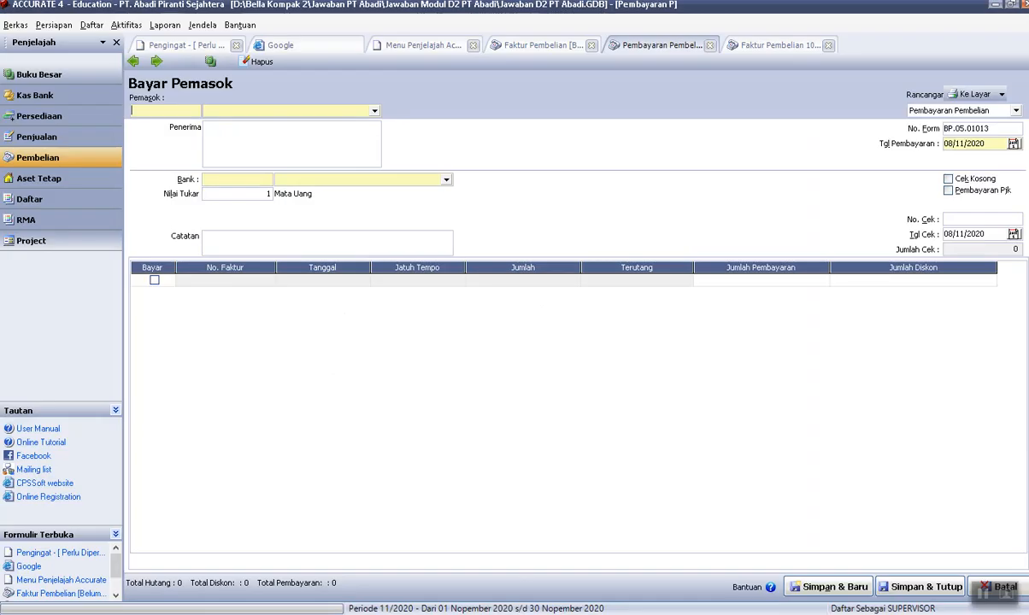
# Choose Corina SGD as the supplier of the new payment and set the SGD exchange rate to 5,100.
pyautogui.click(375, 111)
pyautogui.click(226, 133)
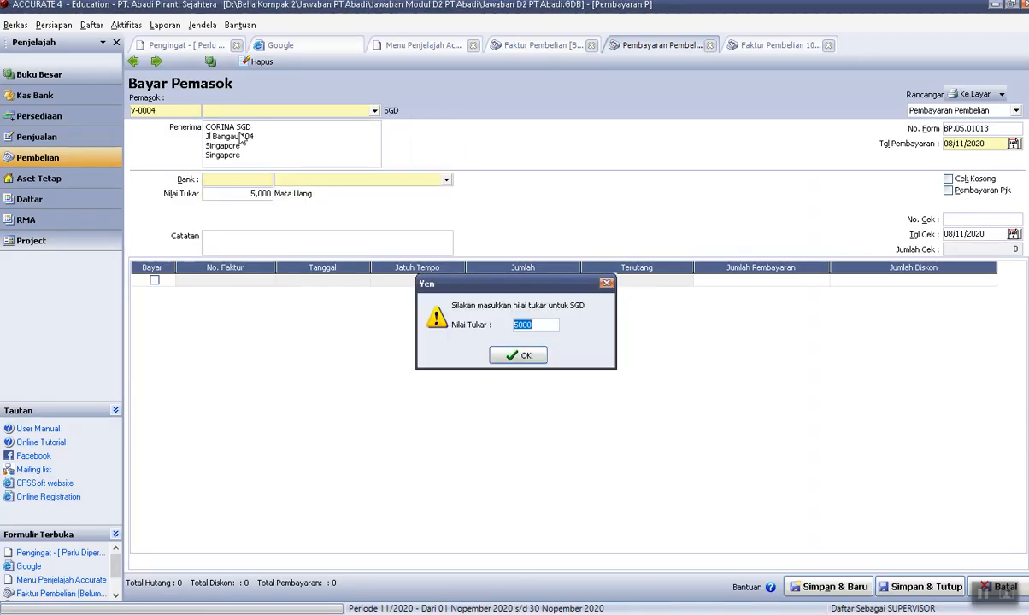
pyautogui.write('5')
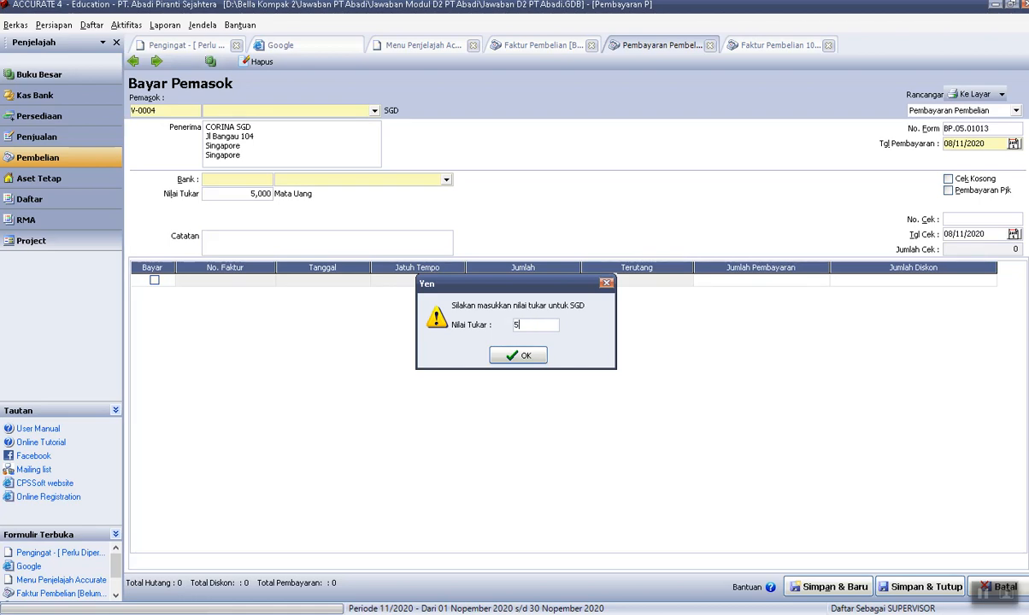
pyautogui.write(',100')
pyautogui.click(523, 356)
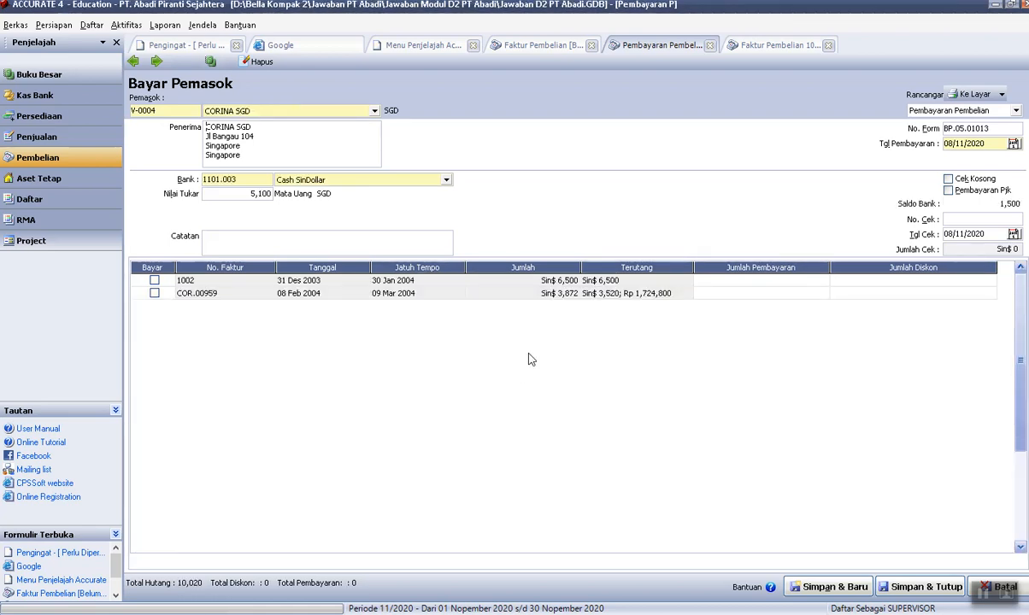
# Check the payment date in the Word module and set the payment's Tgl Pembayaran to 10/02/2004.
pyautogui.press('Tab')
pyautogui.press('Tab')
pyautogui.hotkey('alt', 'Tab')
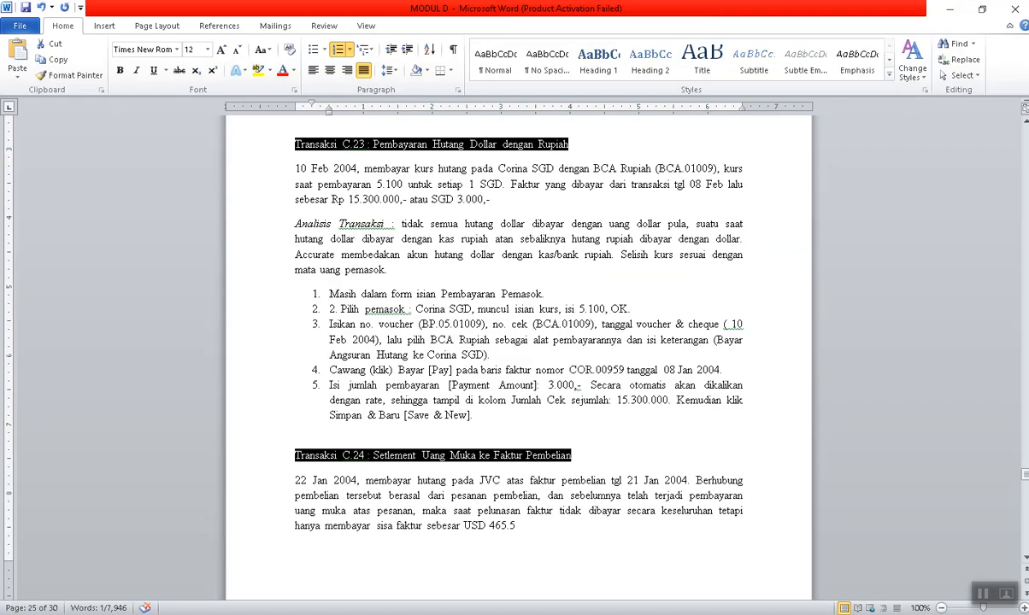
pyautogui.hotkey('alt', 'Tab')
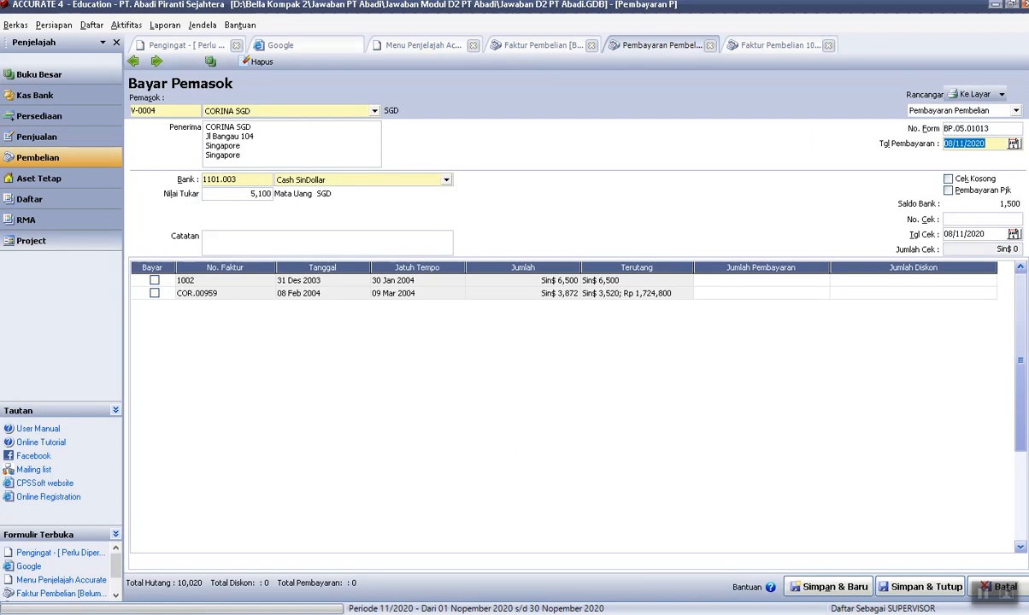
pyautogui.write('10/02/2004')
pyautogui.press('Tab')
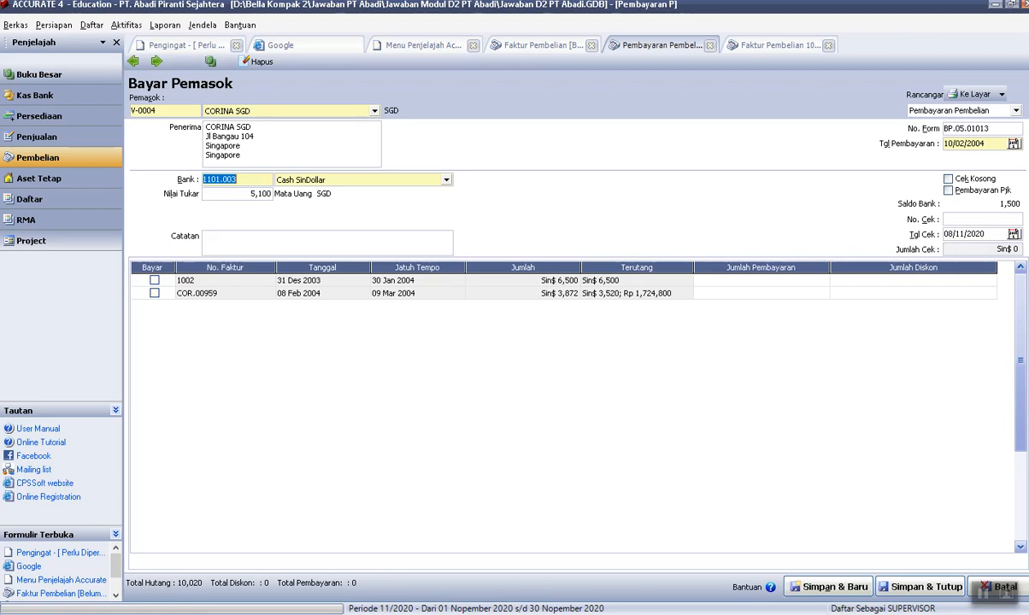
# Check the paying bank in the Word module and select BCA Rupiah as the payment's bank.
pyautogui.hotkey('alt', 'Tab')
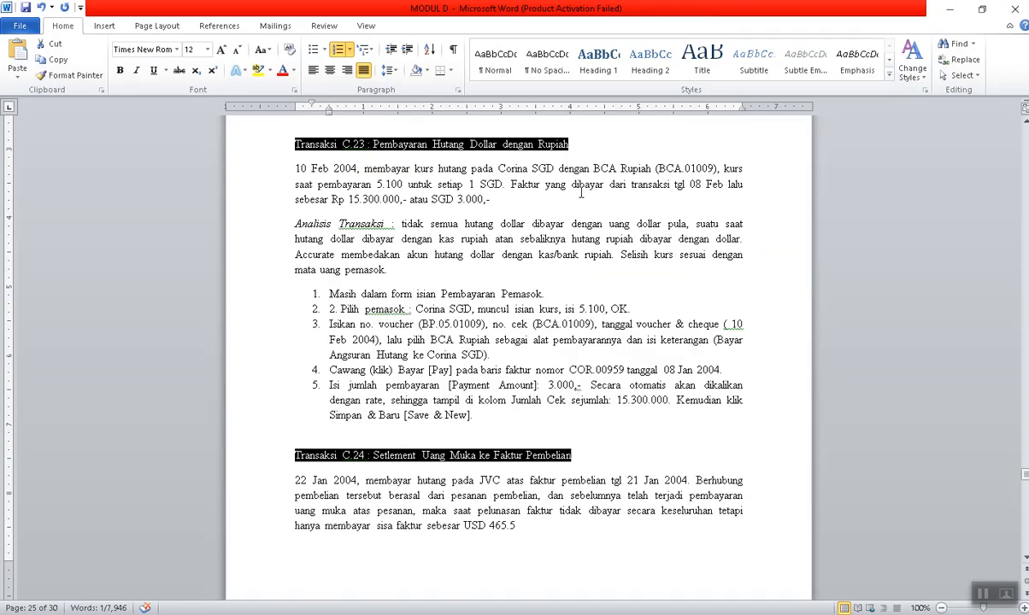
pyautogui.hotkey('alt', 'Tab')
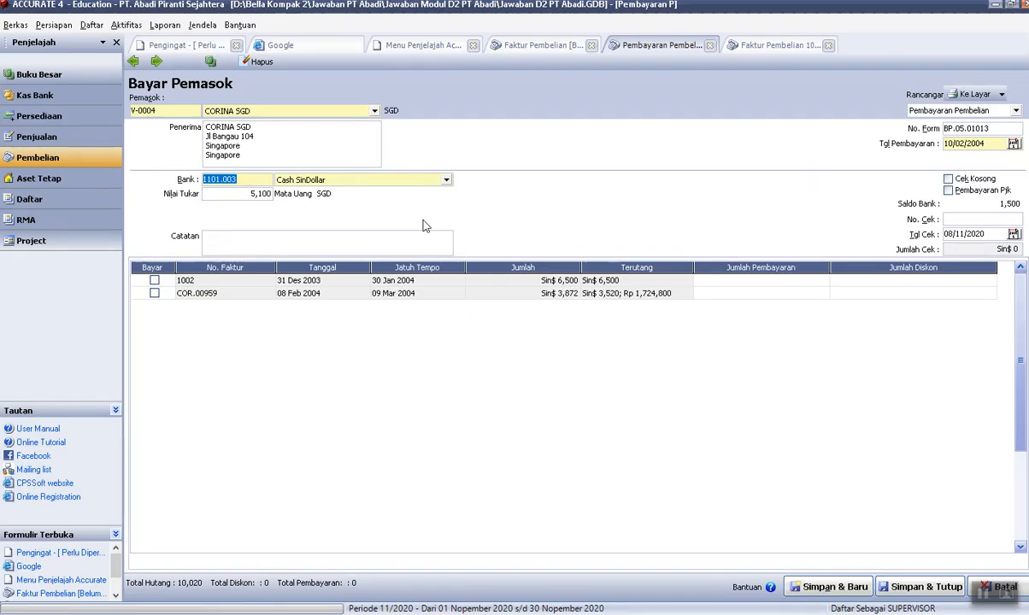
pyautogui.click(446, 180)
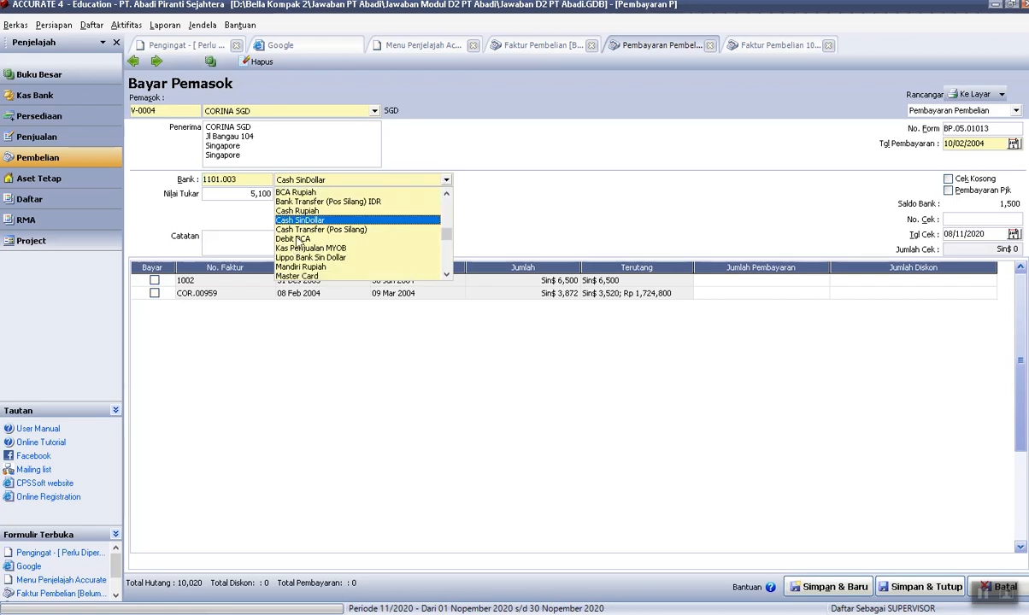
pyautogui.click(283, 191)
pyautogui.press('Tab')
pyautogui.press('Tab')
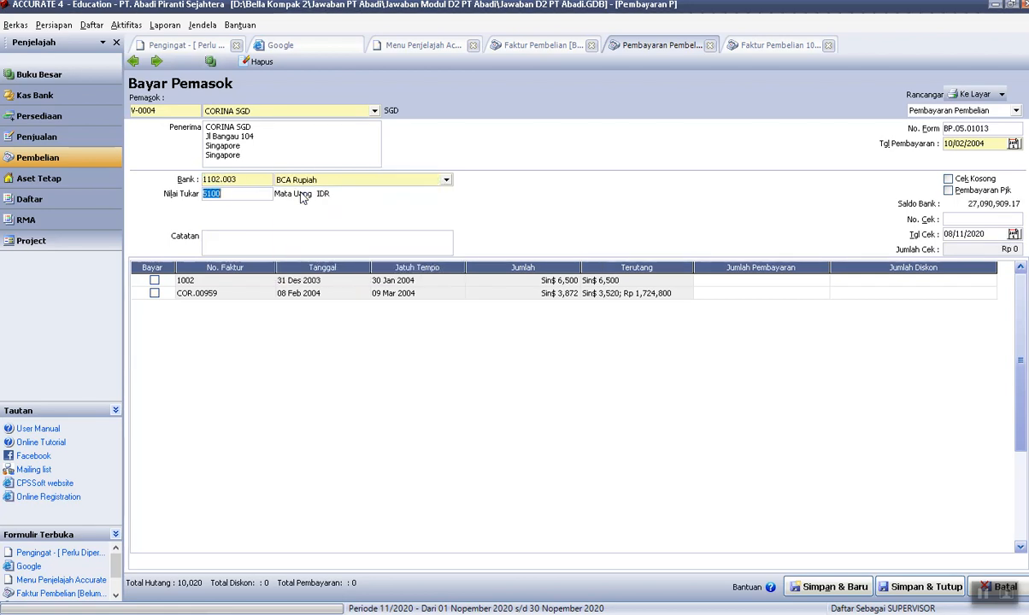
# Copy "Bayar Angsuran Hutang ke Corina SGD" from the Word module into the payment's Catatan note.
pyautogui.hotkey('alt', 'Tab')
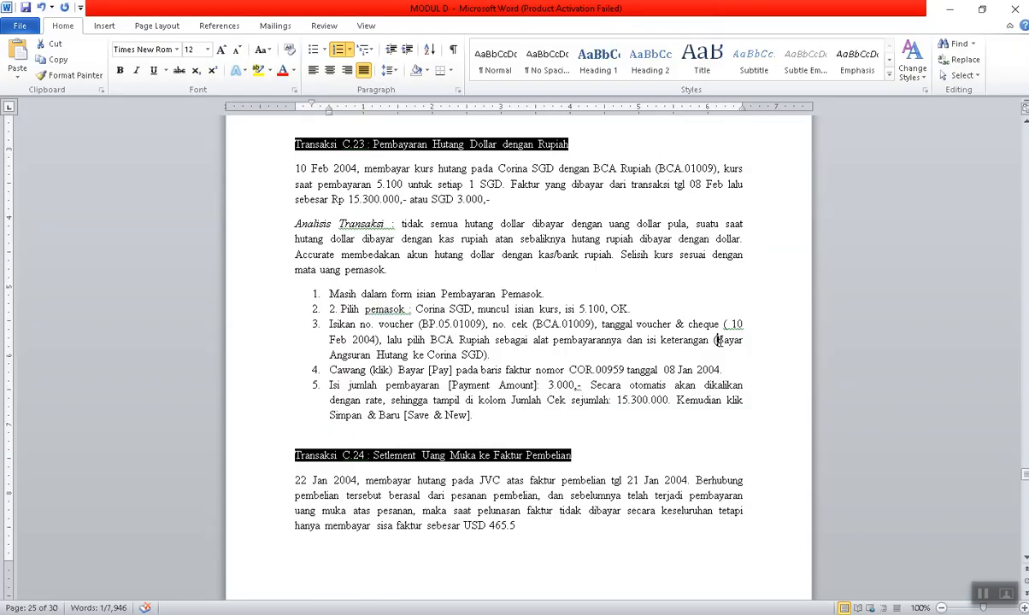
pyautogui.moveTo(716, 340); pyautogui.dragTo(578, 357)
pyautogui.moveTo(503, 359); pyautogui.dragTo(490, 356)
pyautogui.hotkey('ctrl', 'c')
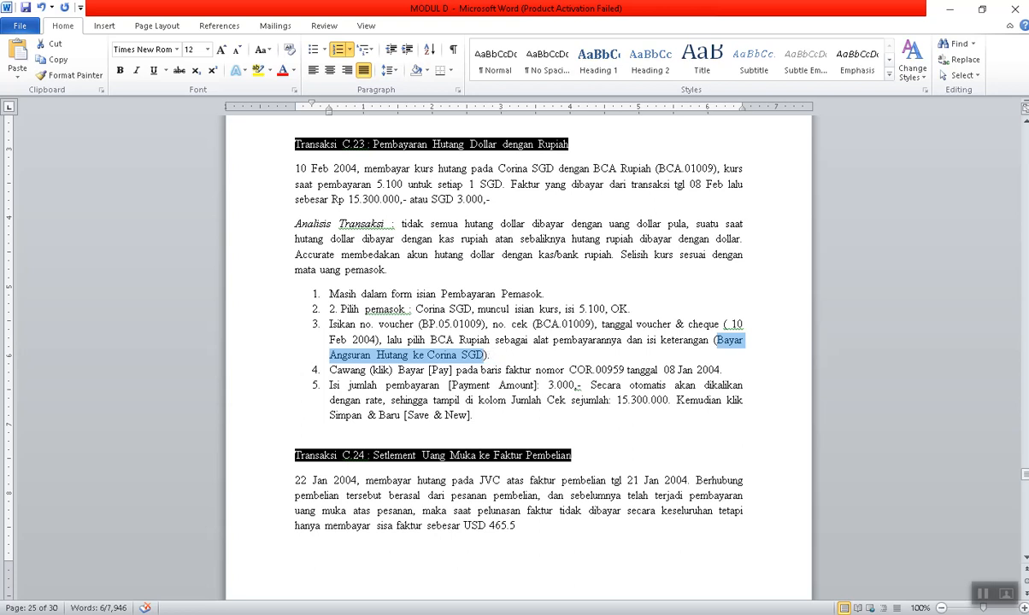
pyautogui.click(571, 610)
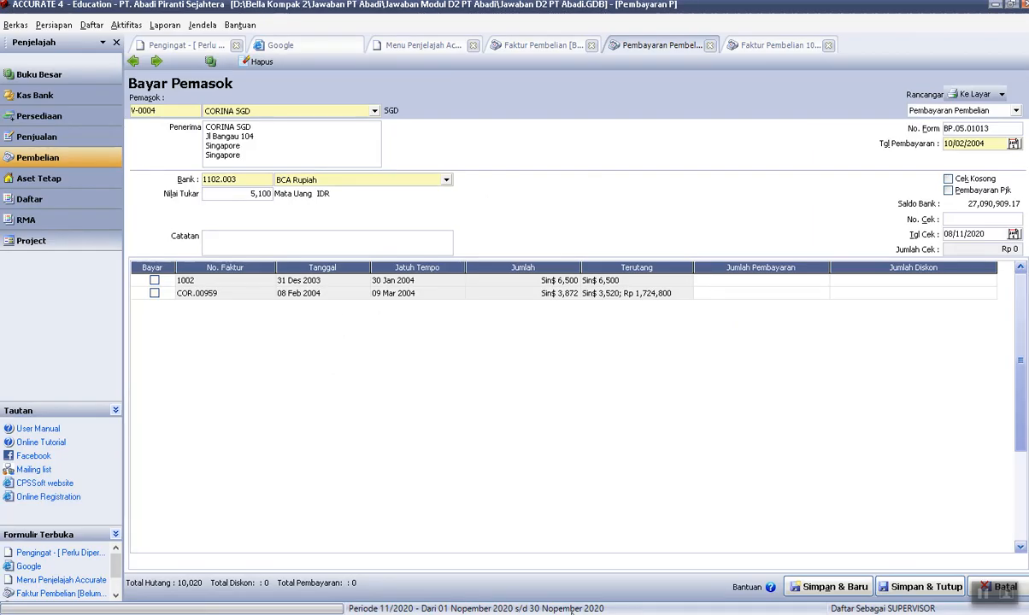
pyautogui.hotkey('ctrl', 'v')
pyautogui.press('Tab')
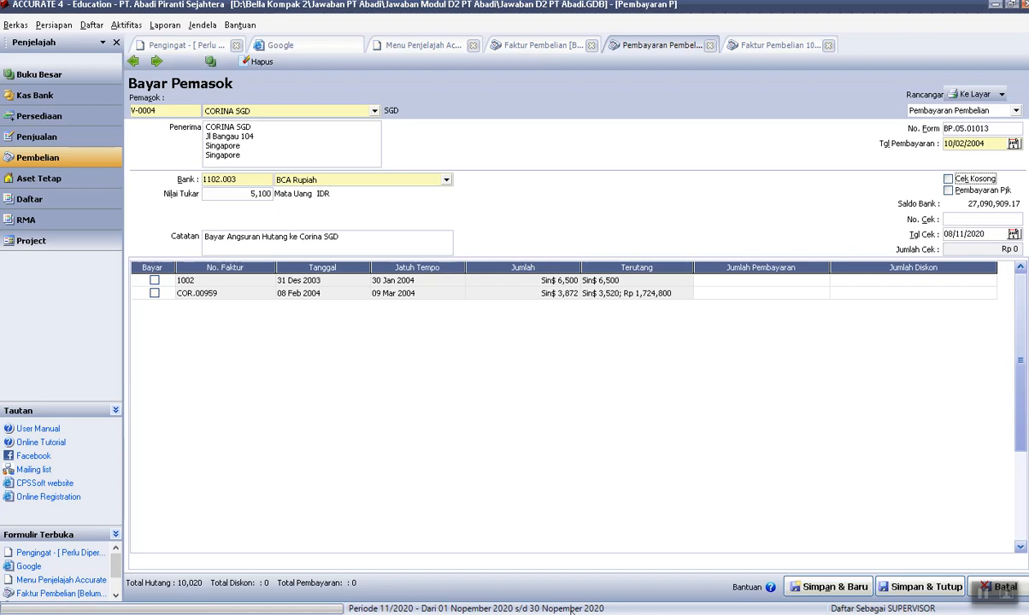
# Copy cheque number BCA.01009 from the Word module into the payment and set the cheque date to 10/02/2004.
pyautogui.press('Tab')
pyautogui.press('Tab')
pyautogui.moveTo(580, 612)
pyautogui.click(540, 555)
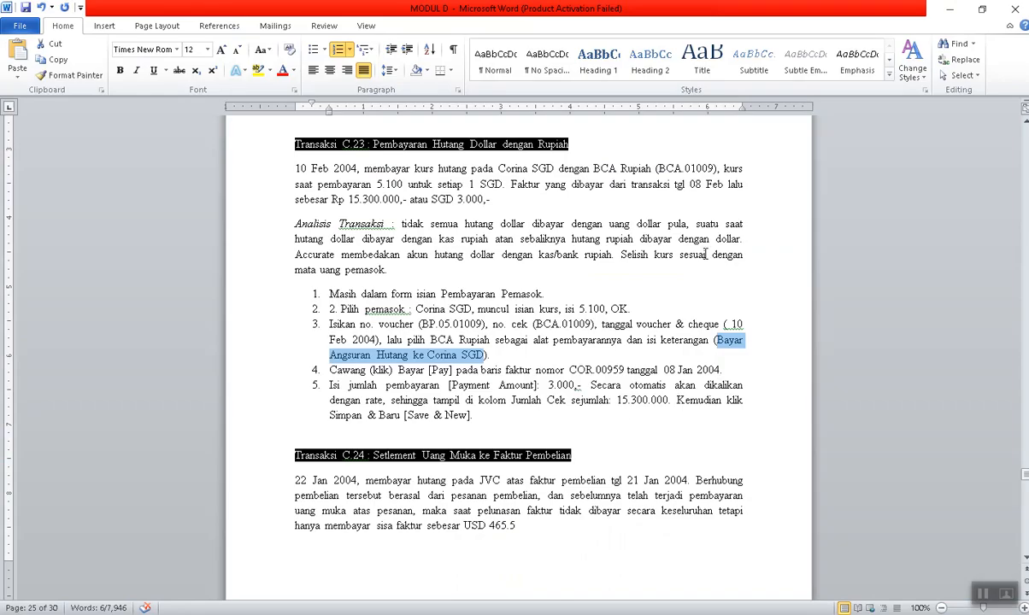
pyautogui.moveTo(658, 169); pyautogui.dragTo(705, 170)
pyautogui.hotkey('ctrl', 'c')
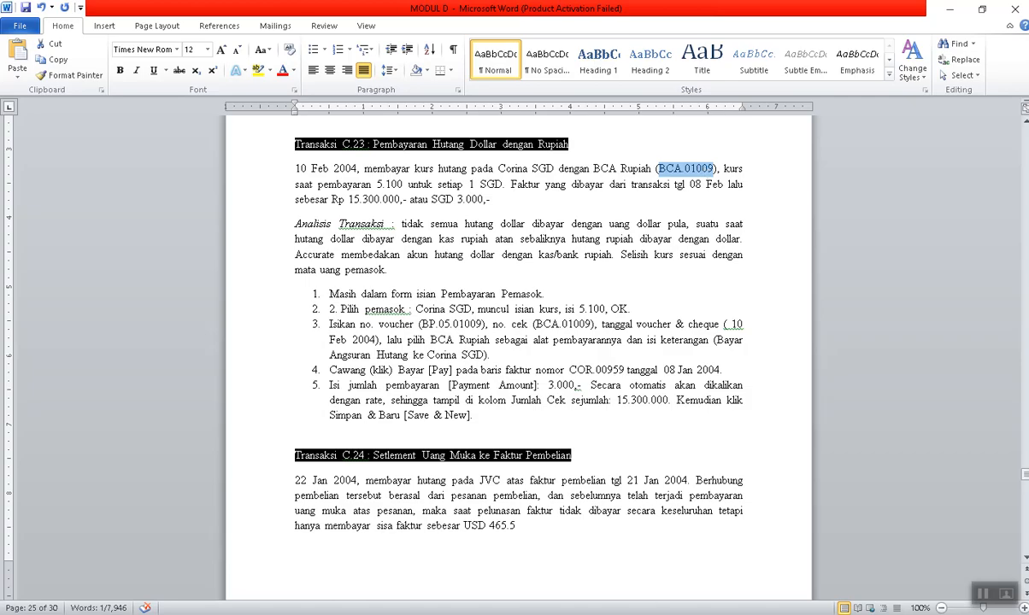
pyautogui.hotkey('alt', 'Tab')
pyautogui.hotkey('ctrl', 'v')
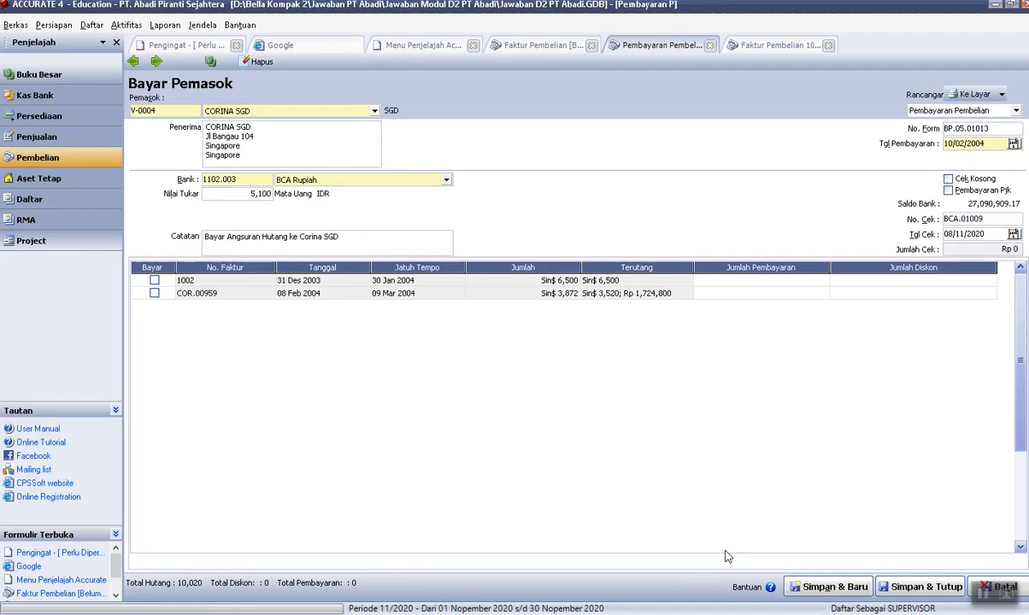
pyautogui.press('Tab')
pyautogui.write('10/02/04')
pyautogui.press('Tab')
# Check the invoice date in the Word module, mark invoice COR.00959 for payment and set its payment amount to 3,000.
pyautogui.click(537, 614)
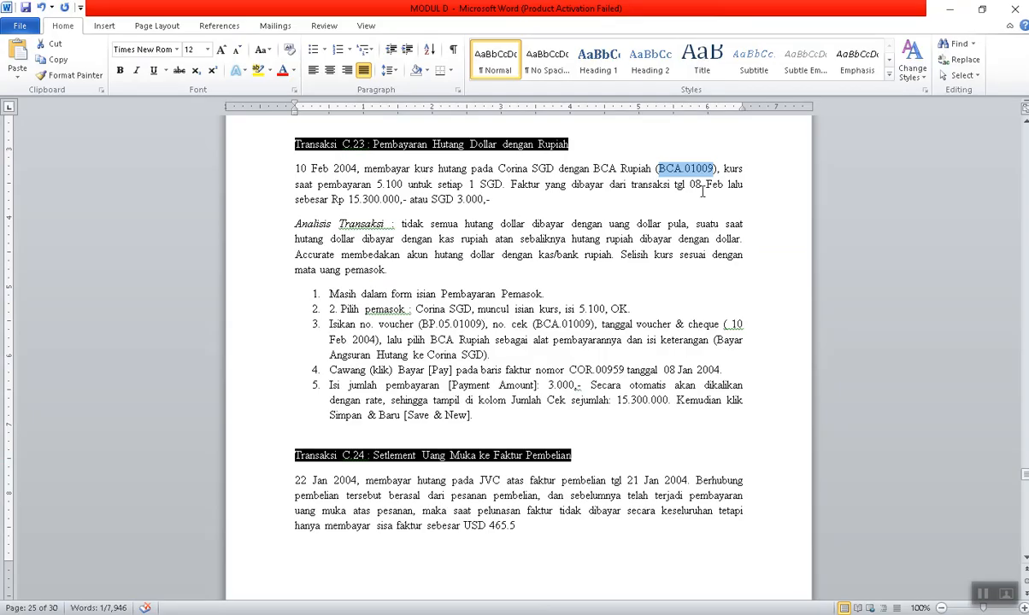
pyautogui.moveTo(579, 613)
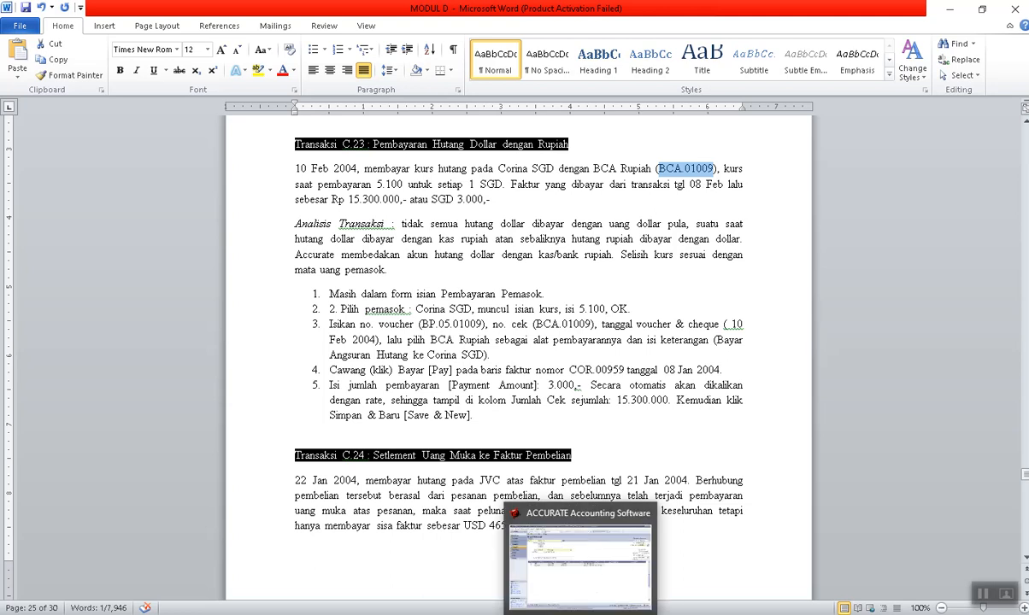
pyautogui.click(580, 559)
pyautogui.click(153, 293)
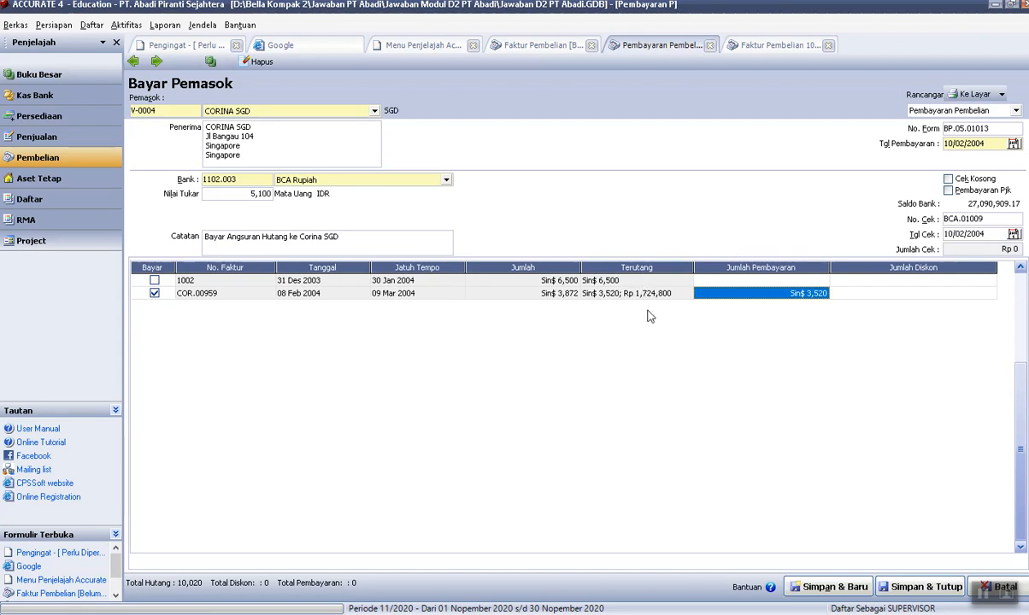
pyautogui.click(834, 296)
pyautogui.write('3000')
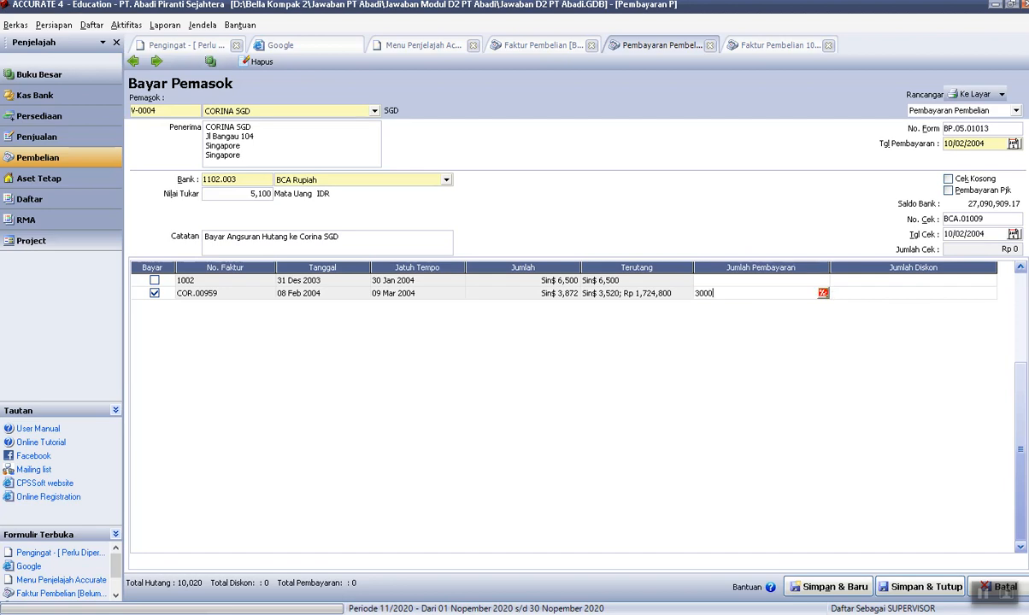
pyautogui.press('Tab')
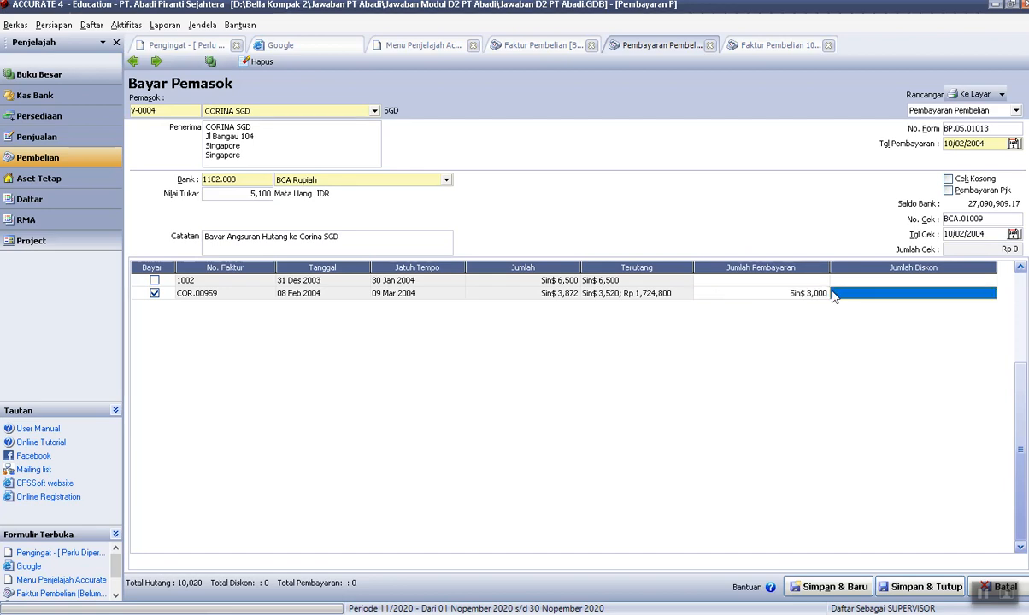
# Check the Corina SGD payment details against the Word module, save the payment and start a new one.
pyautogui.click(547, 614)
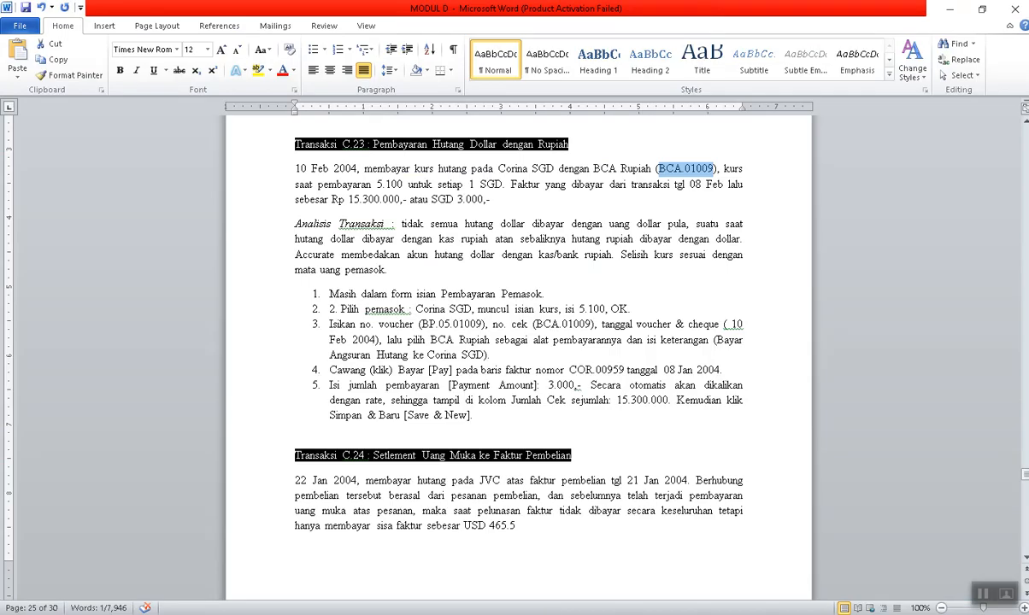
pyautogui.click(550, 557)
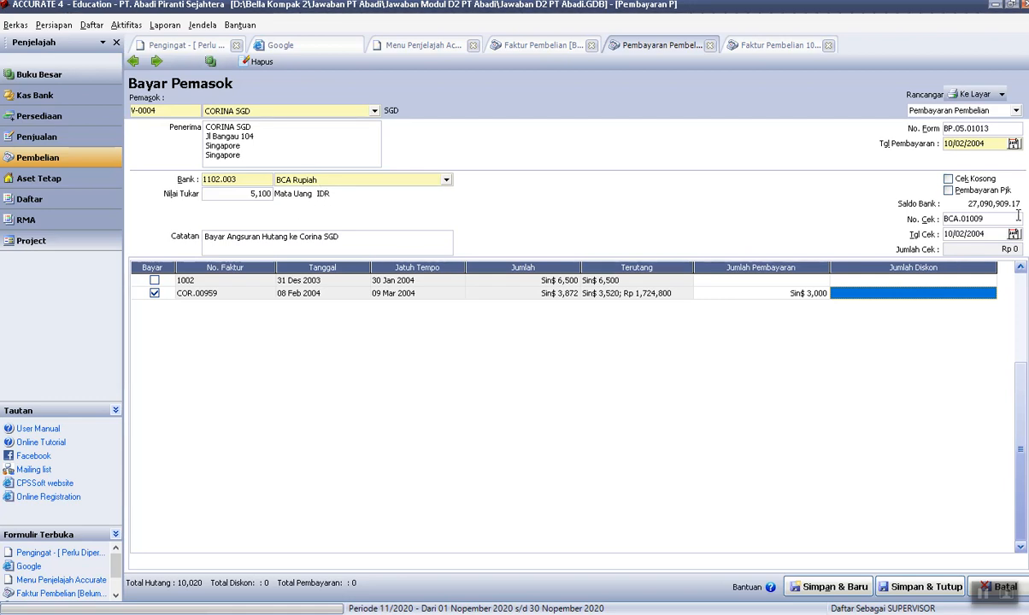
pyautogui.press('Tab')
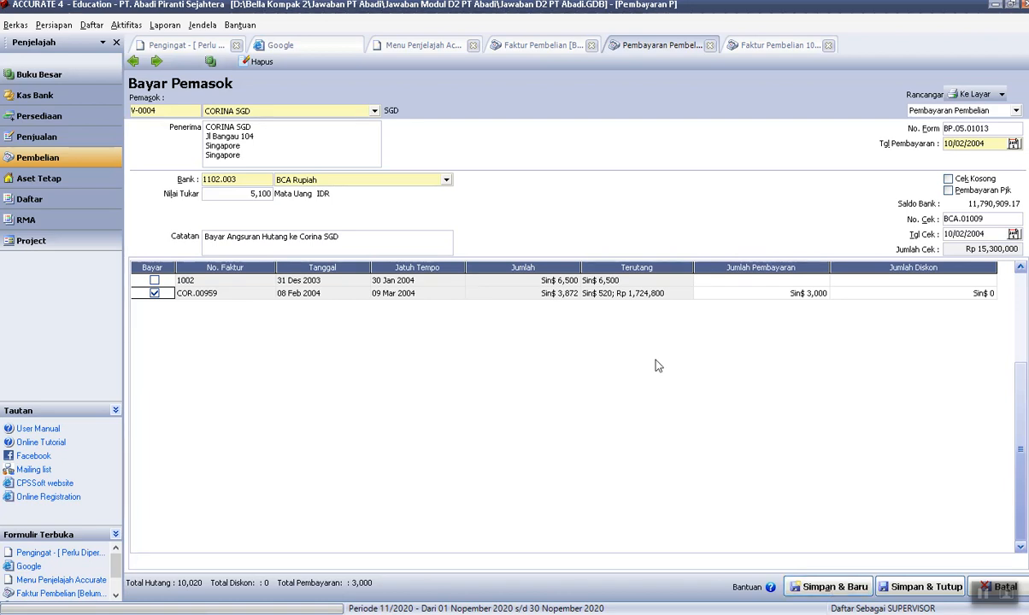
pyautogui.click(835, 587)
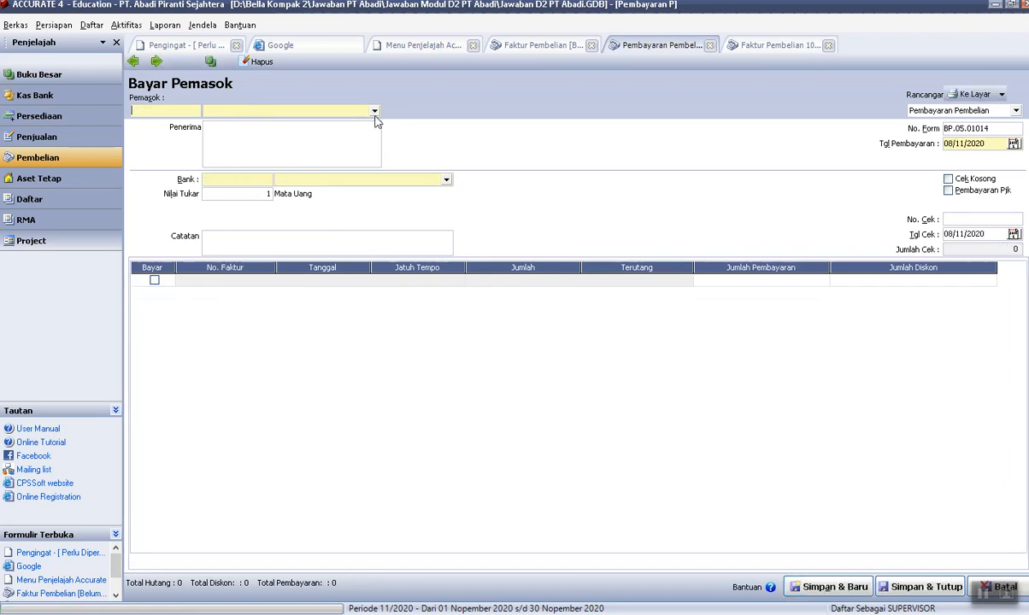
# Select Corina SGD as the new payment's supplier and set the SGD exchange rate to 5100.
pyautogui.click(214, 133)
pyautogui.write('5')
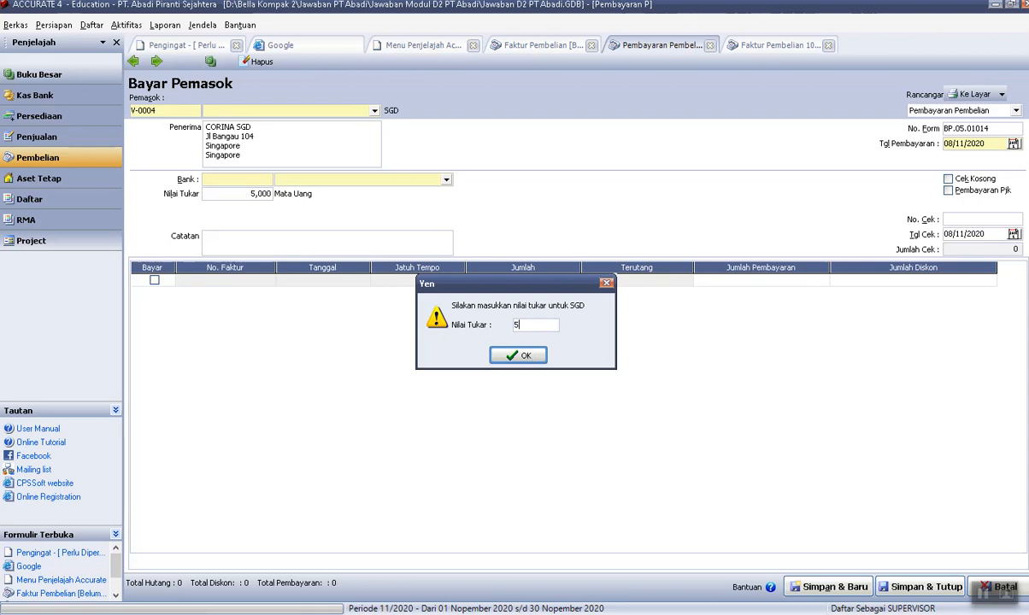
pyautogui.write('100')
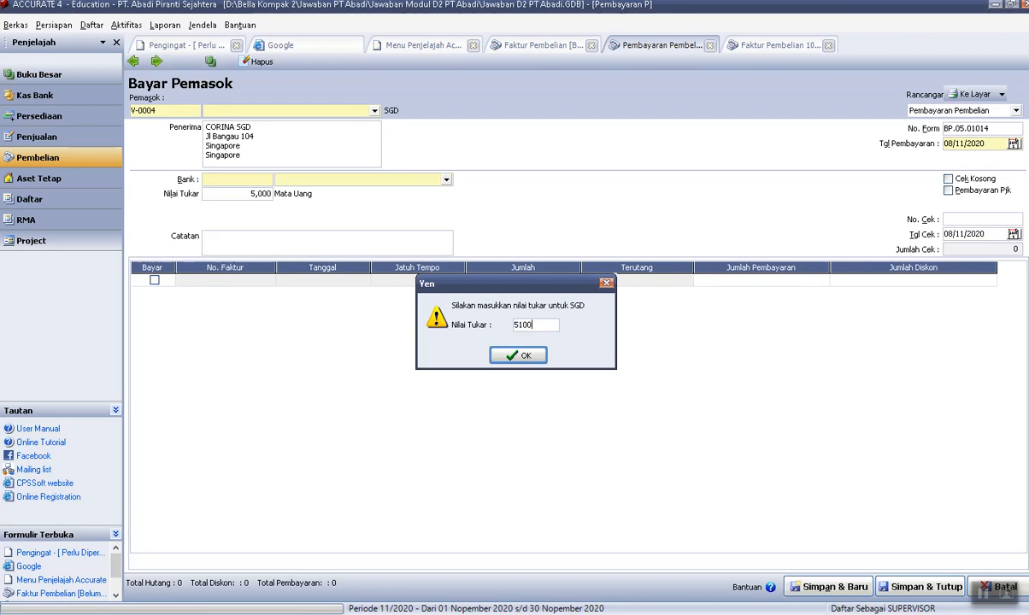
pyautogui.click(523, 358)
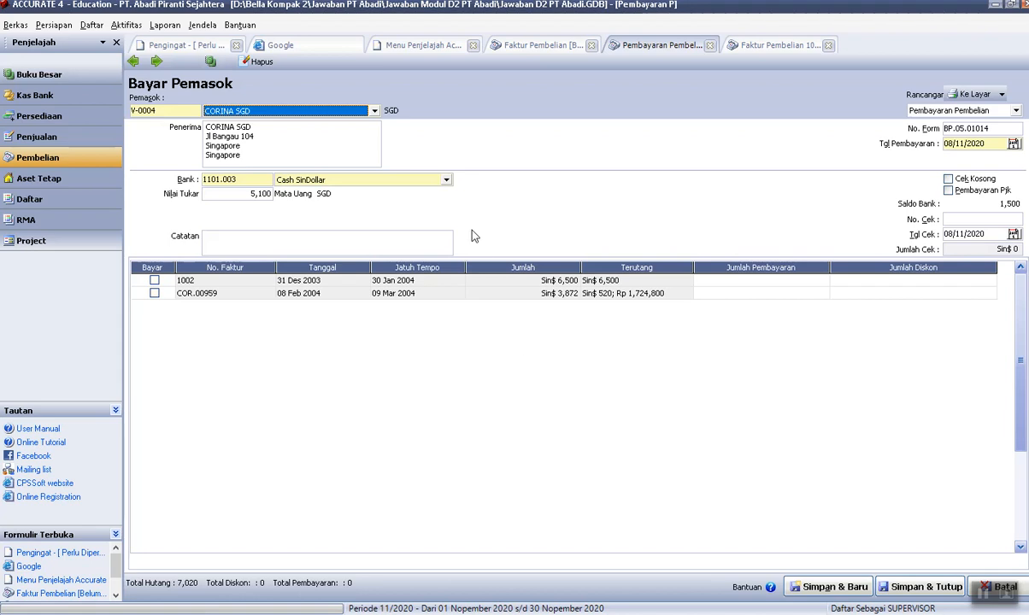
# Set the payment date to 10/02/2004 and select Cash Rupiah as the paying bank.
pyautogui.press('Tab')
pyautogui.press('Tab')
pyautogui.press('Tab')
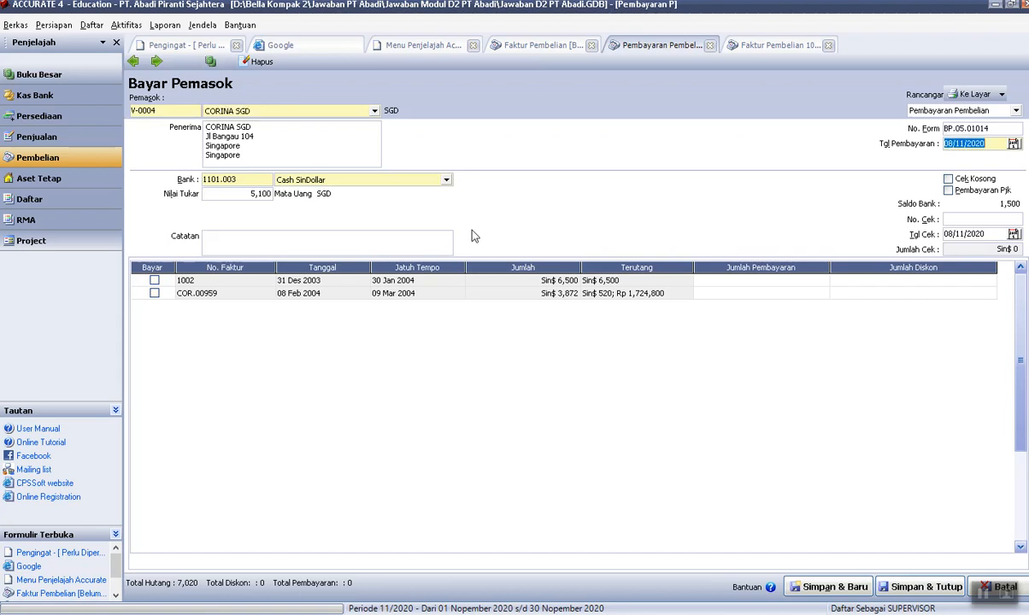
pyautogui.write('10/02/2004')
pyautogui.press('Tab')
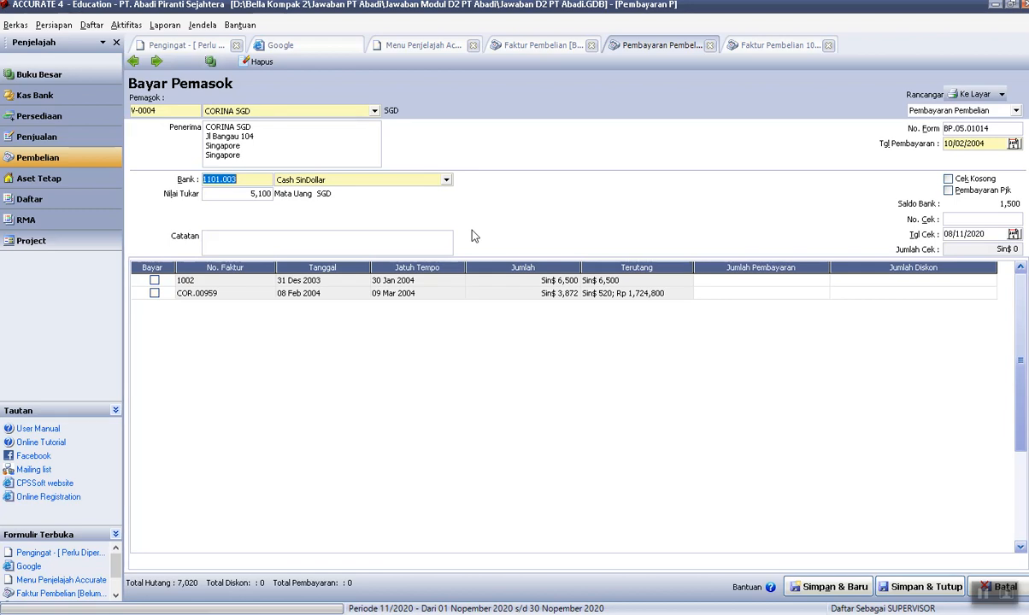
pyautogui.click(446, 181)
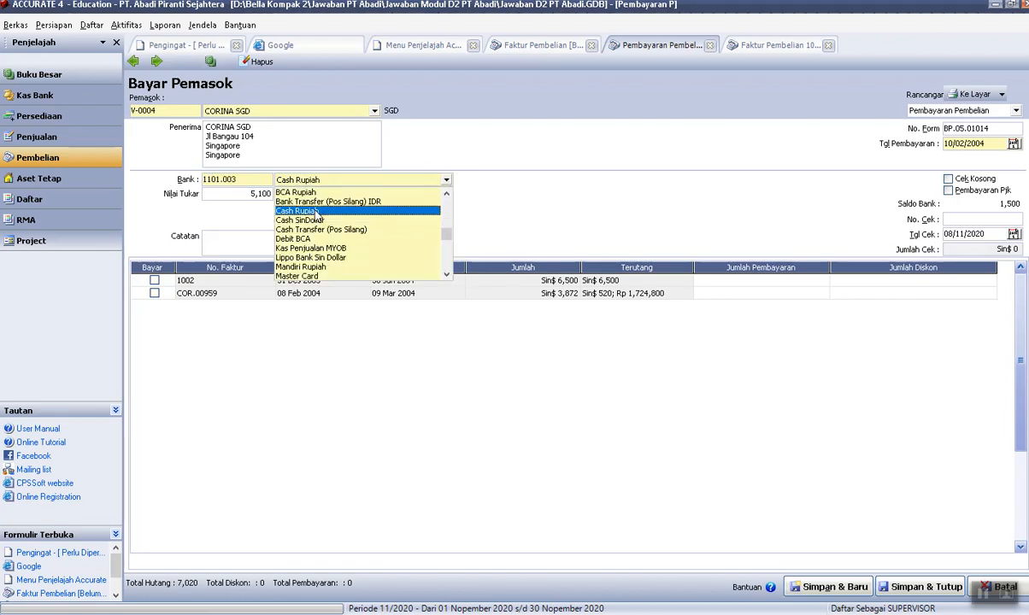
pyautogui.click(316, 211)
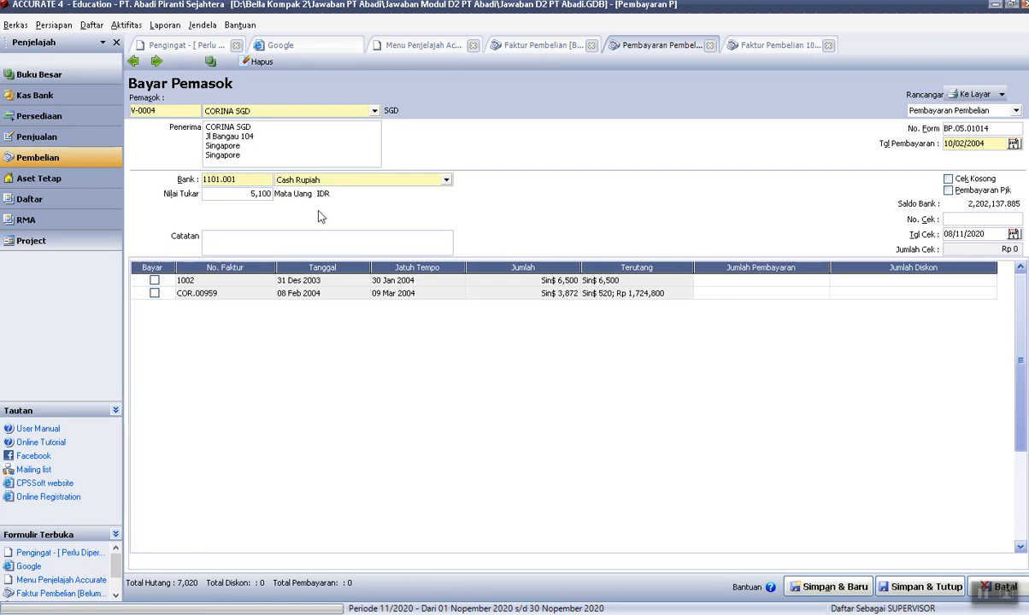
# Write "Pembayaran pajak Faktur" in the payment's Catatan note.
pyautogui.write('pembay')
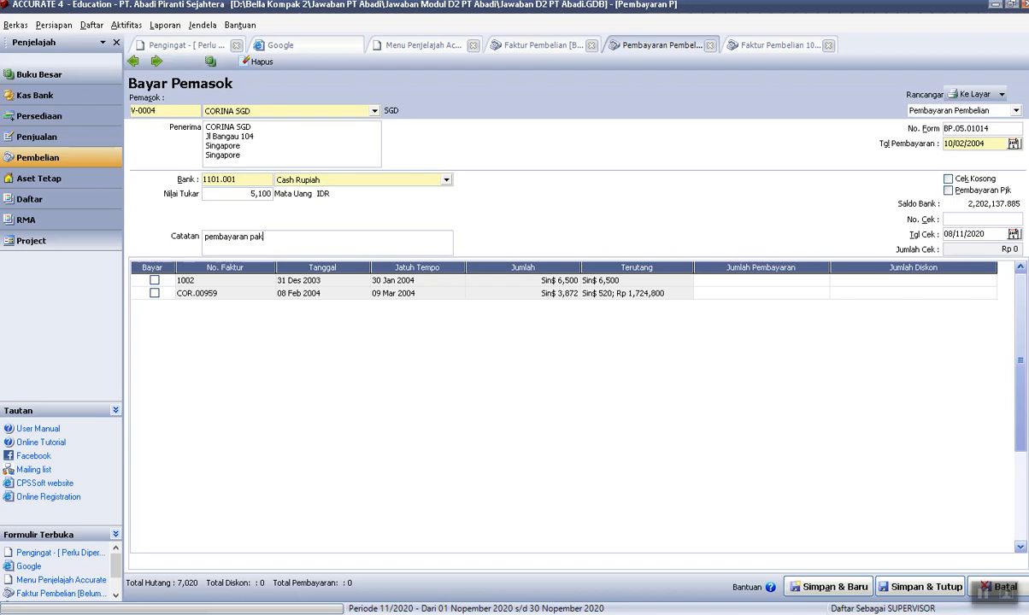
pyautogui.write('aran pajak Faktur')
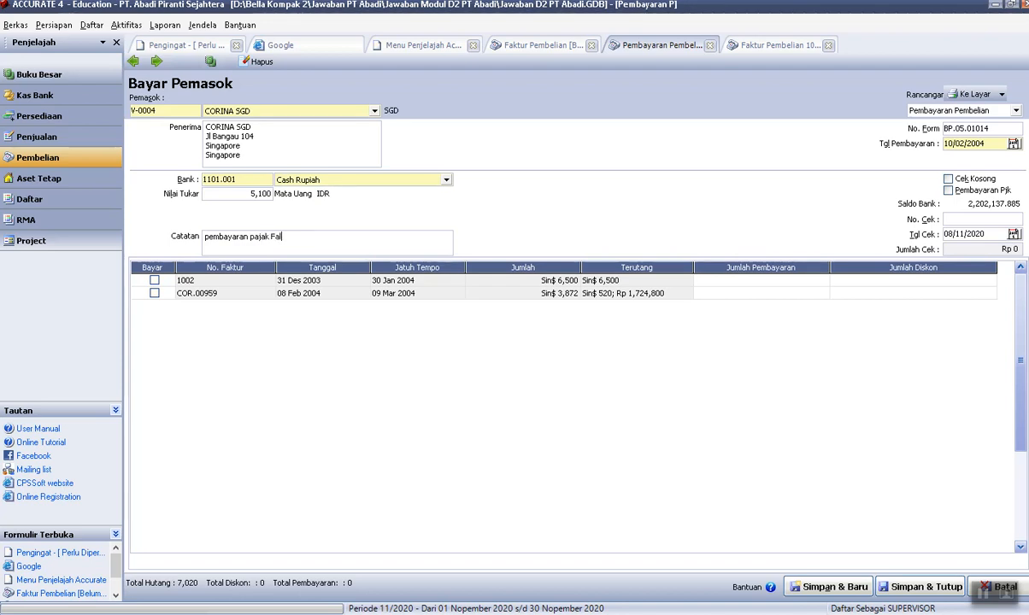
pyautogui.click(205, 237)
pyautogui.press('Delete')
pyautogui.write('P')
pyautogui.click(309, 237)
pyautogui.press('BackSpace')
pyautogui.press('BackSpace')
pyautogui.press('BackSpace')
pyautogui.write('ktur')
# Copy invoice number COR.00959 from the Word module to the end of the Catatan note.
pyautogui.click(462, 614)
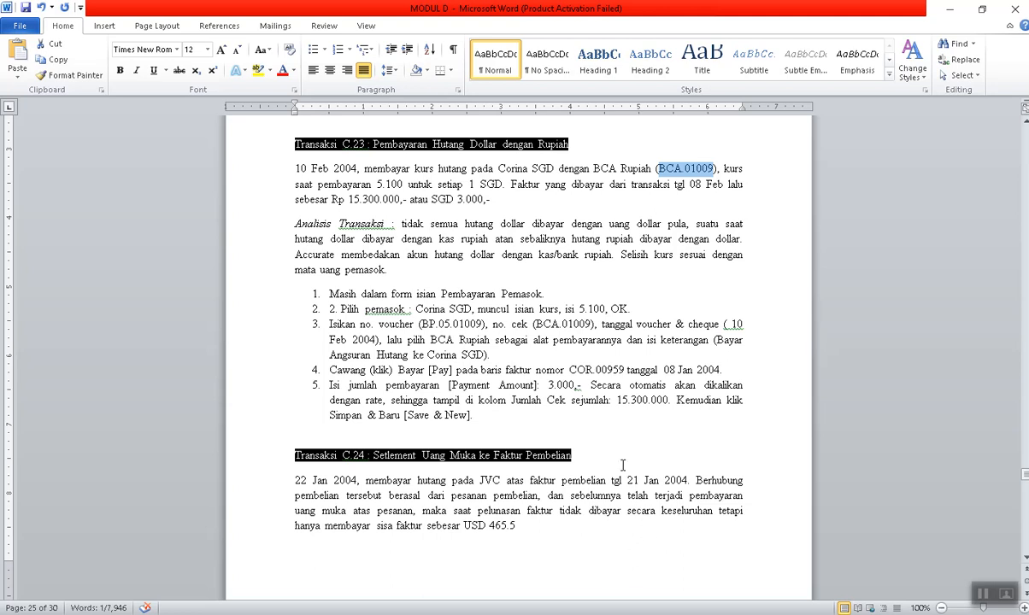
pyautogui.doubleClick(570, 369)
pyautogui.hotkey('ctrl', 'c')
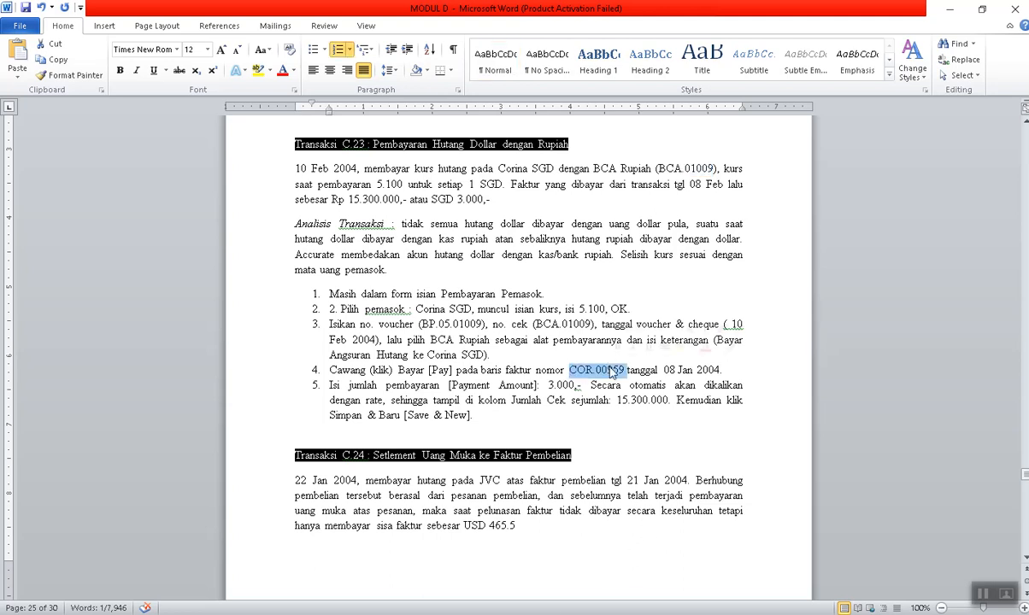
pyautogui.hotkey('alt', 'Tab')
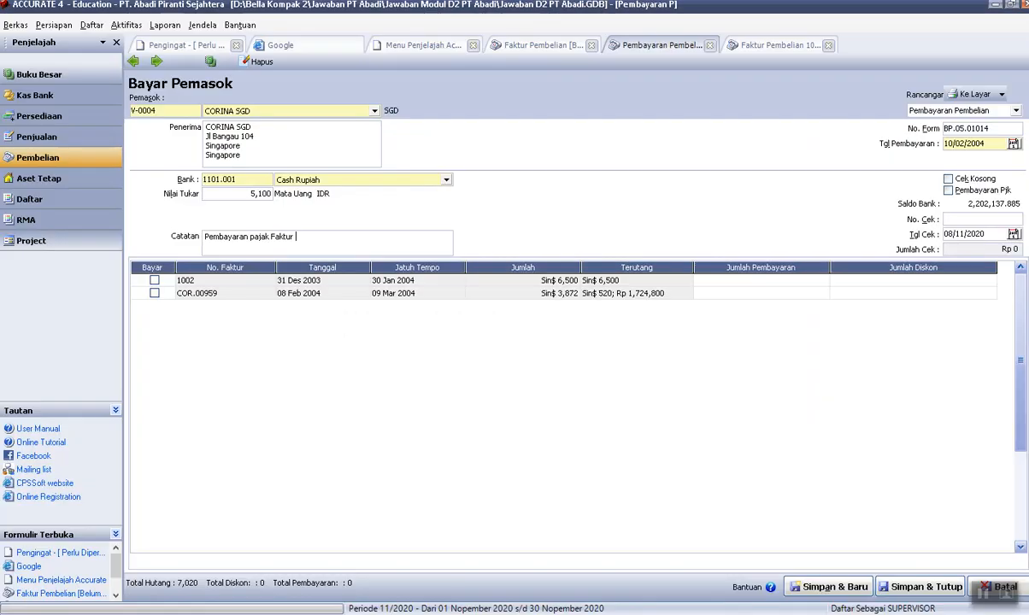
pyautogui.hotkey('ctrl', 'v')
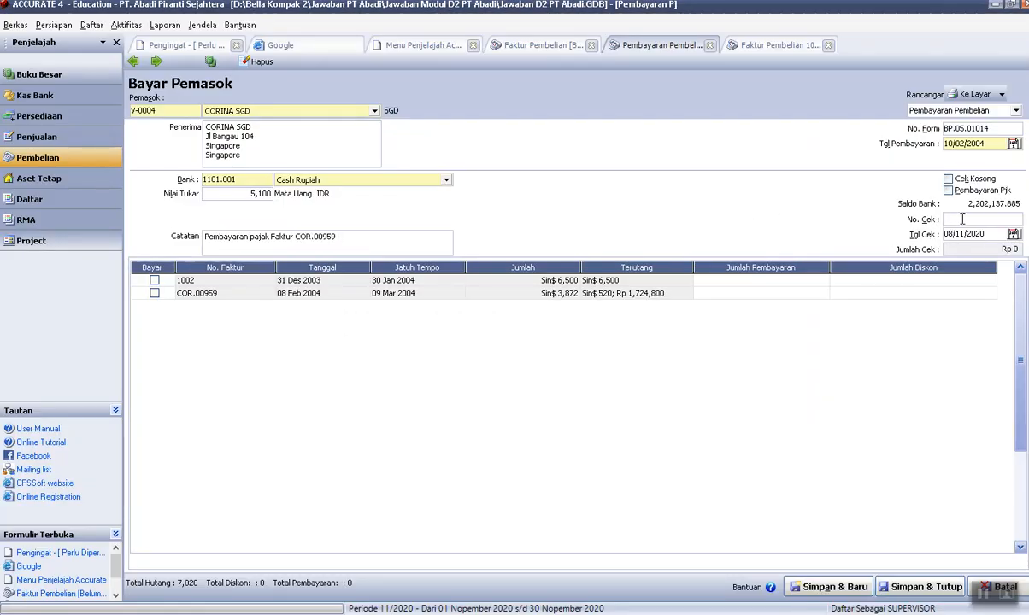
# Set the payment's cheque date to 10/02/2004.
pyautogui.click(988, 234)
pyautogui.write('10/02/04')
pyautogui.press('Tab')
pyautogui.click(154, 293)
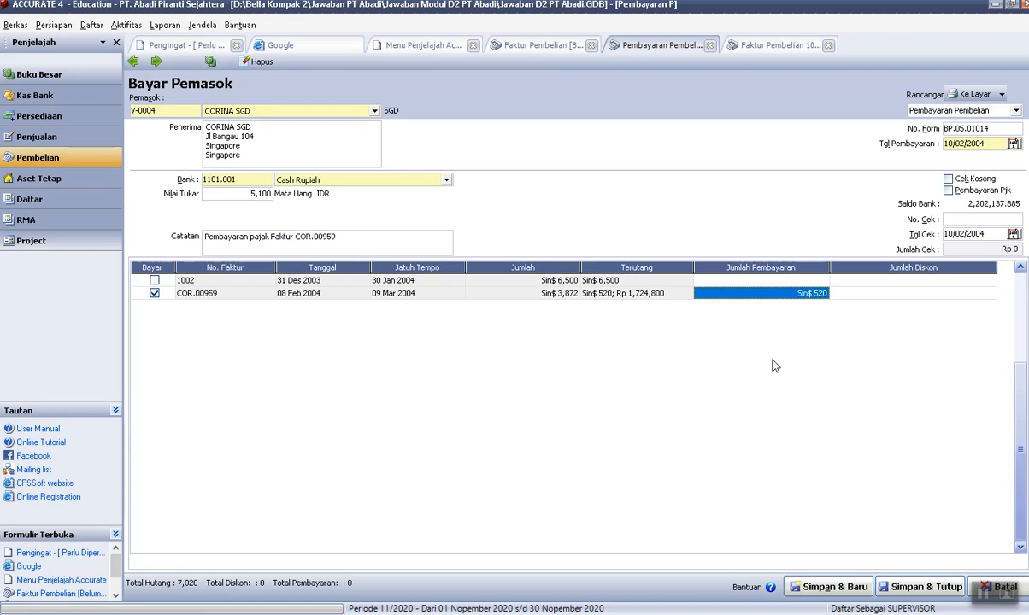
pyautogui.click(948, 190)
pyautogui.click(588, 346)
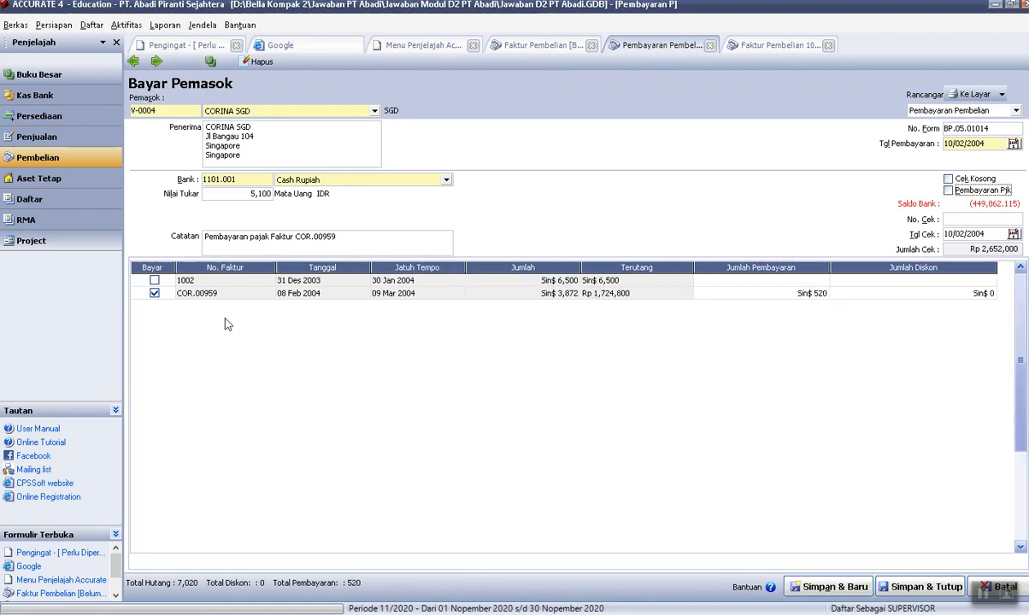
pyautogui.click(154, 293)
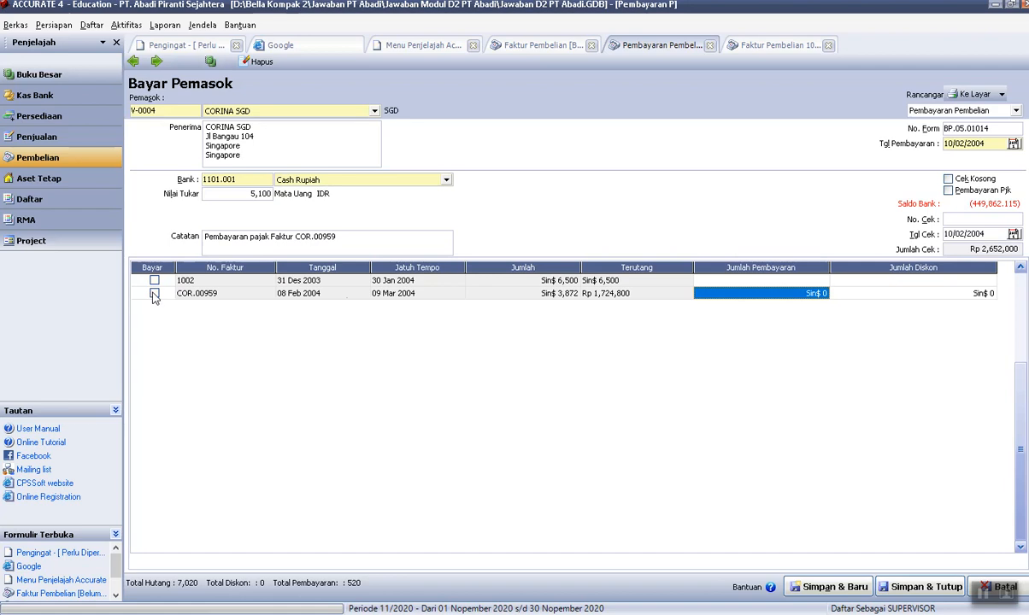
# Make this a tax payment (Pembayaran Pjk), mark invoice COR.00959 for Rp 1,724,800, and save it with a new form.
pyautogui.click(948, 190)
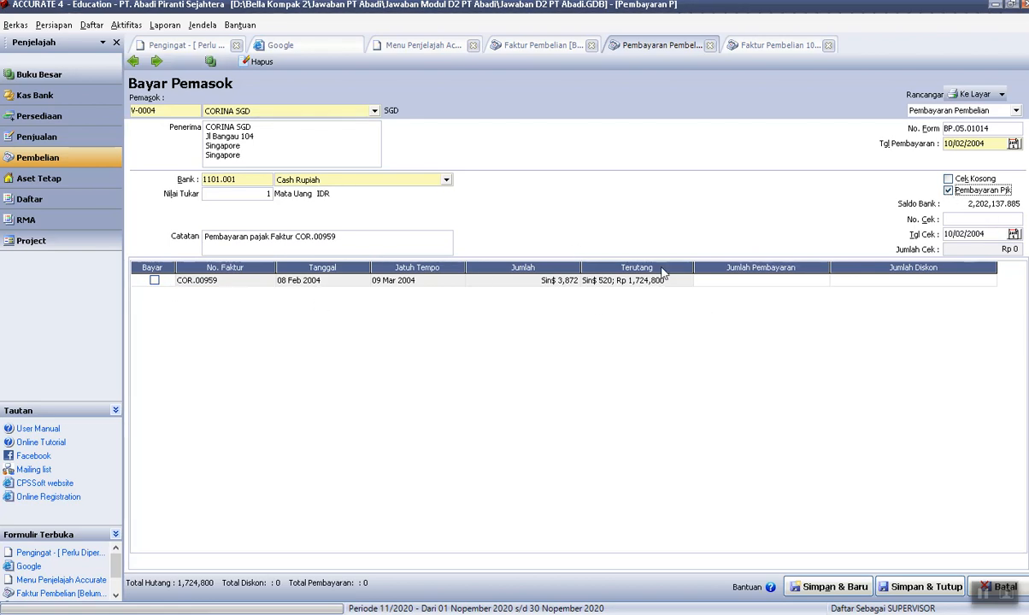
pyautogui.click(154, 280)
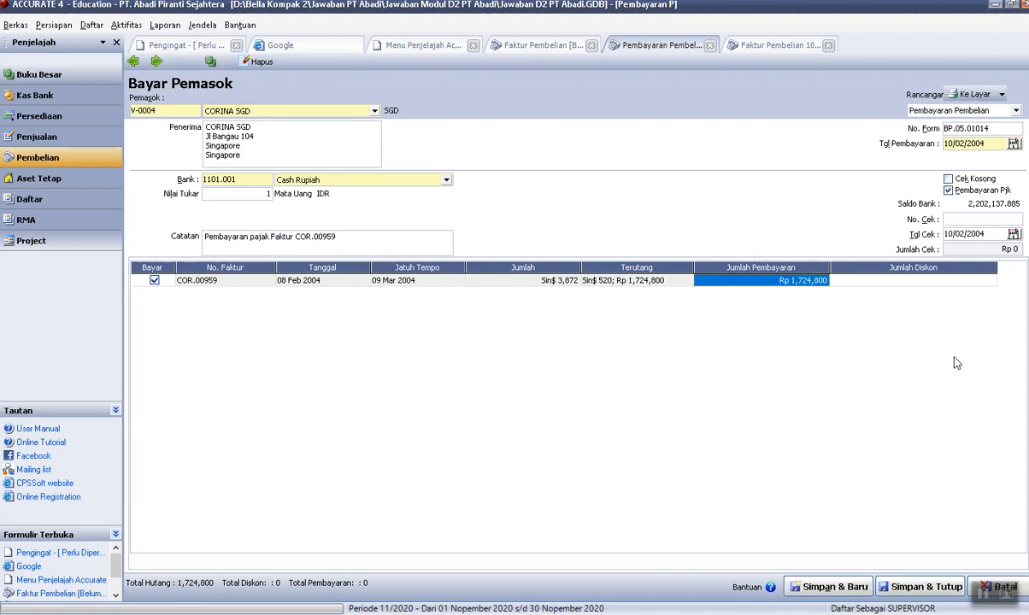
pyautogui.press('Tab')
pyautogui.press('Tab')
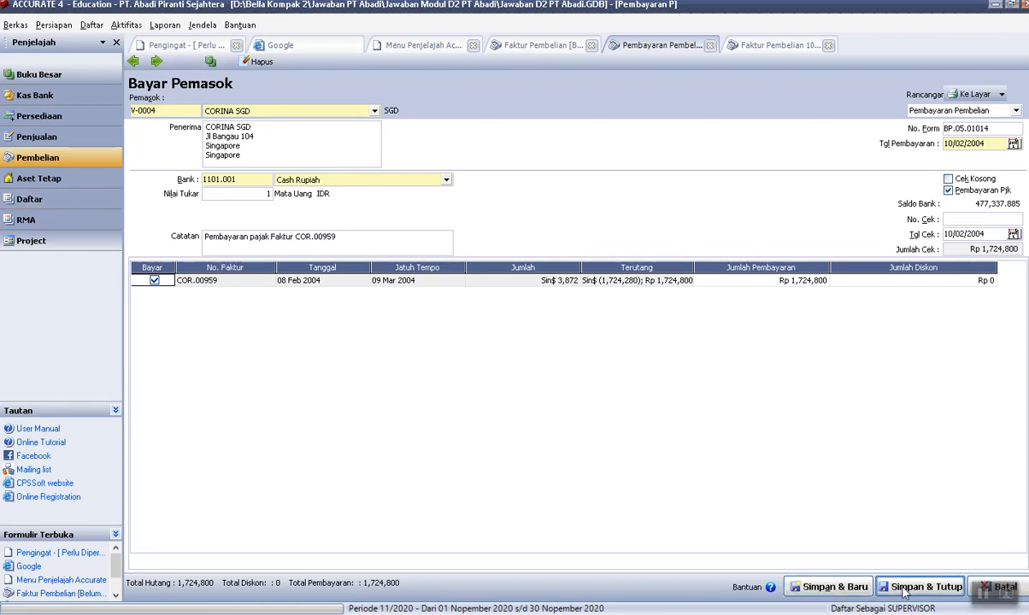
pyautogui.click(825, 588)
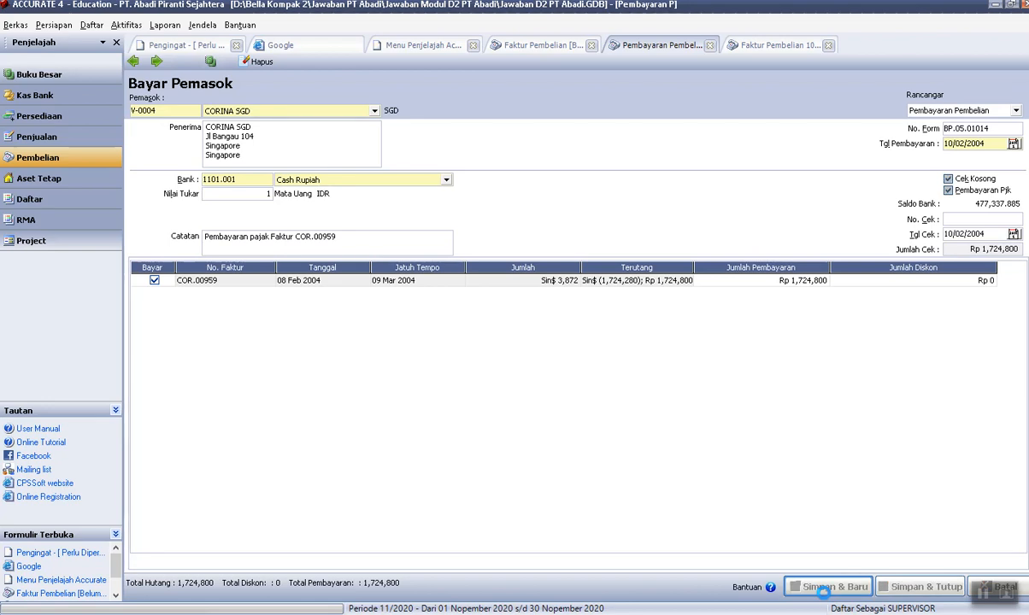
# Close invoice 1000, examine the paid and outstanding amounts on Corina SGD's invoice COR.00959, and close that invoice.
pyautogui.click(792, 44)
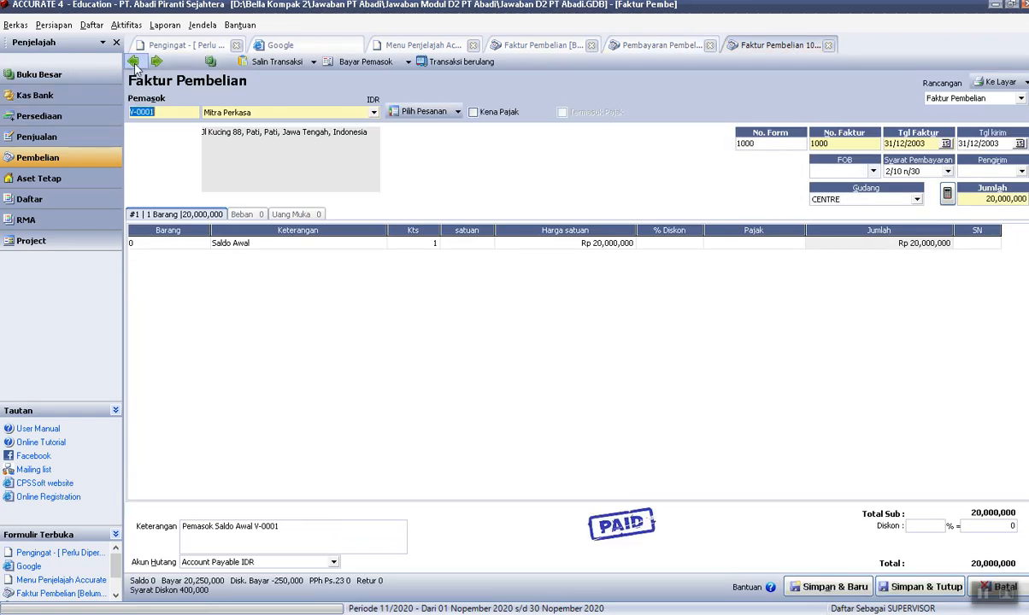
pyautogui.click(828, 46)
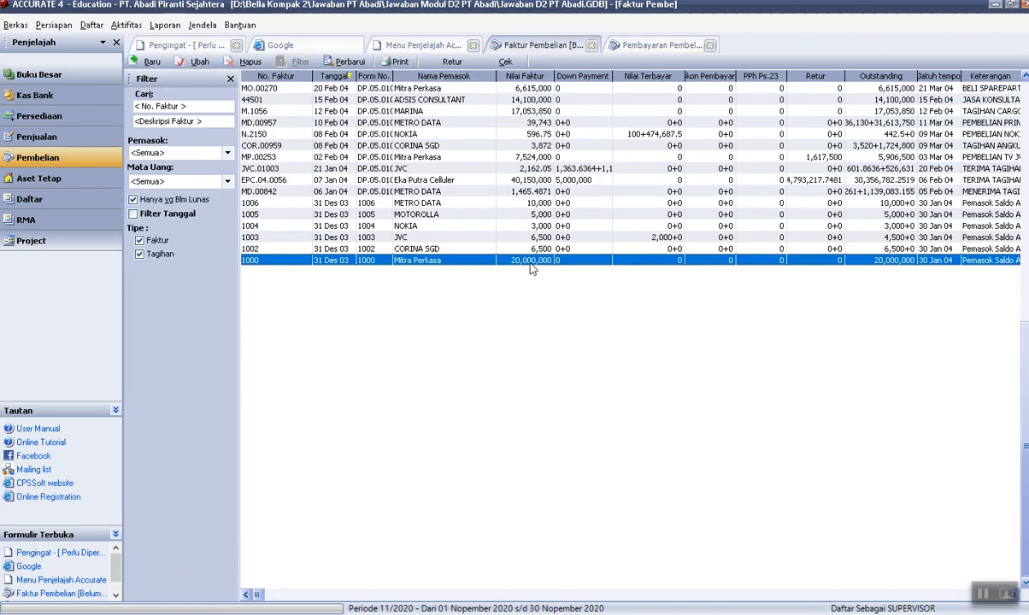
pyautogui.doubleClick(506, 146)
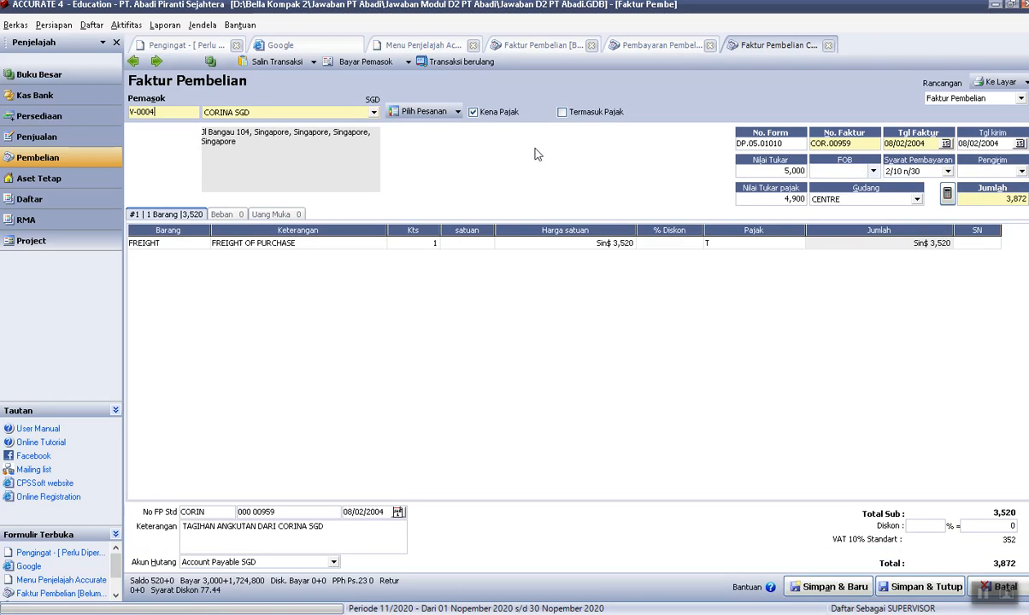
pyautogui.click(649, 46)
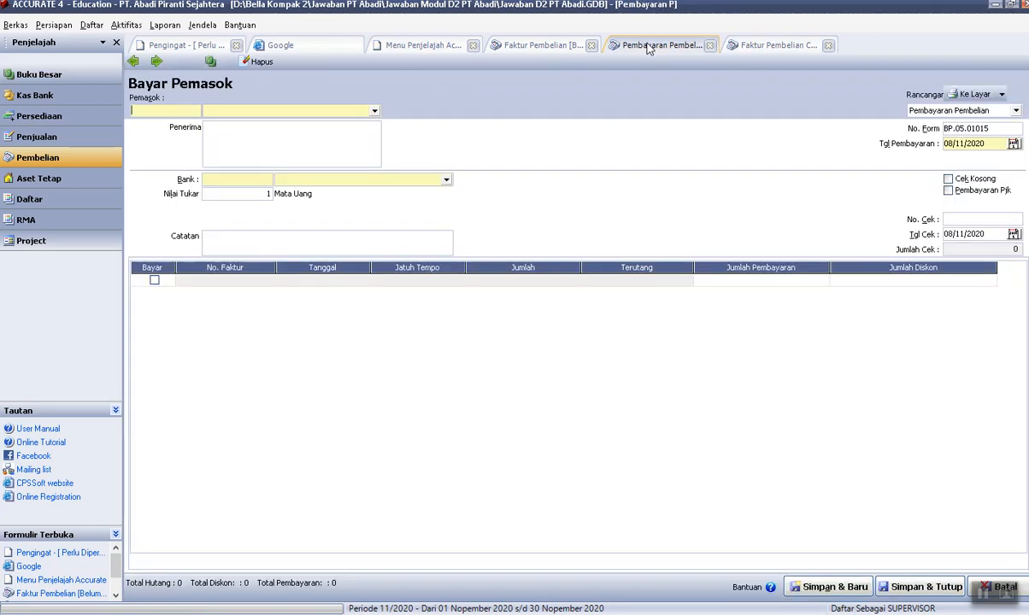
pyautogui.click(774, 47)
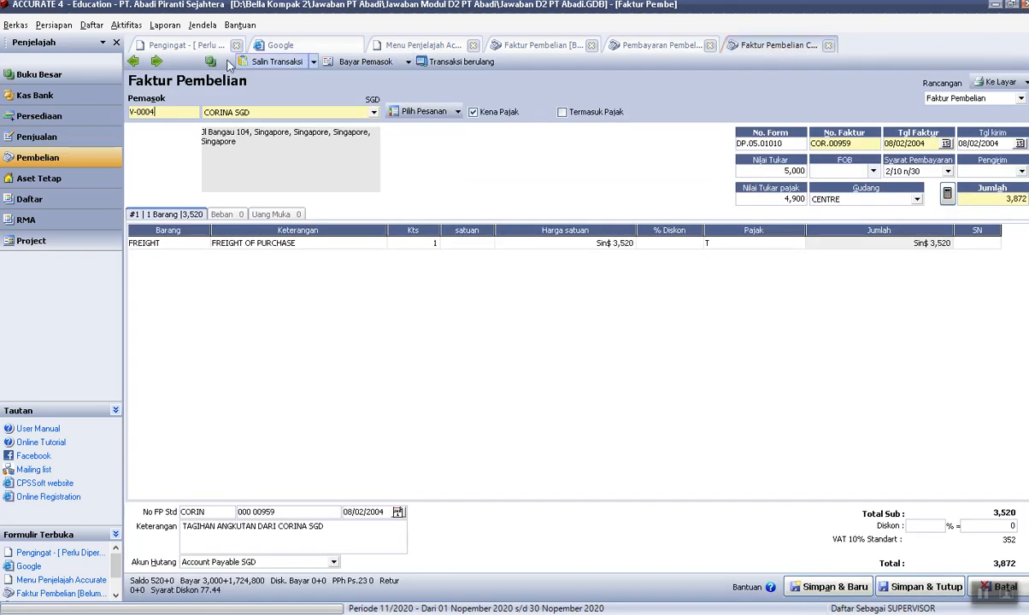
pyautogui.click(157, 62)
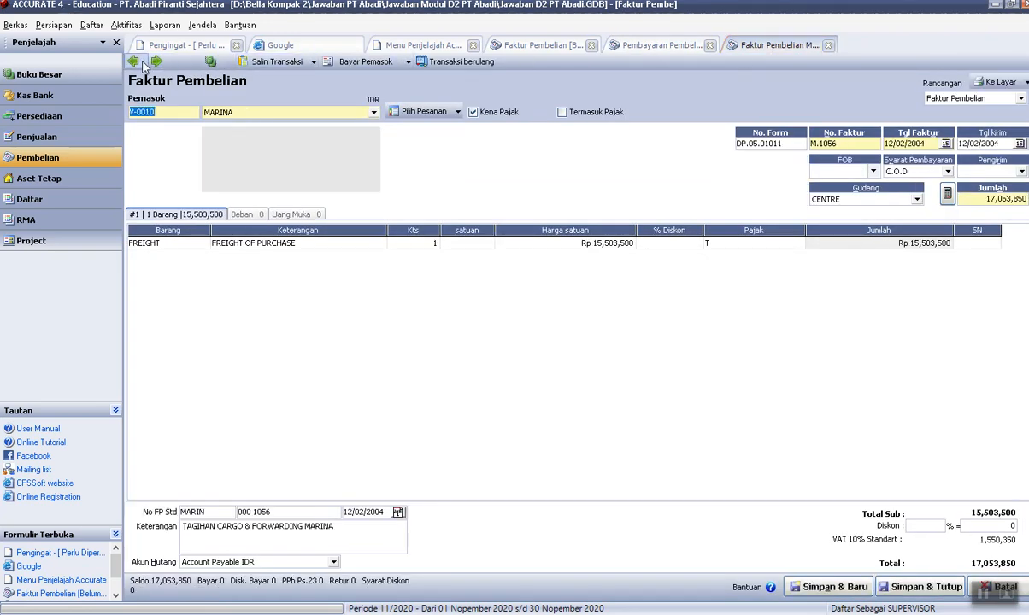
pyautogui.click(139, 66)
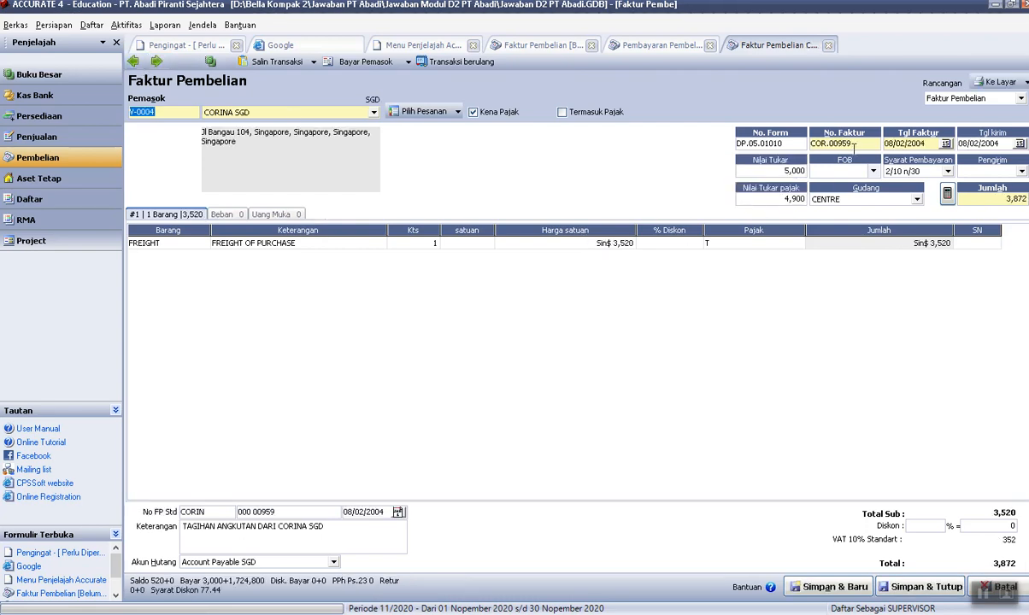
pyautogui.click(998, 588)
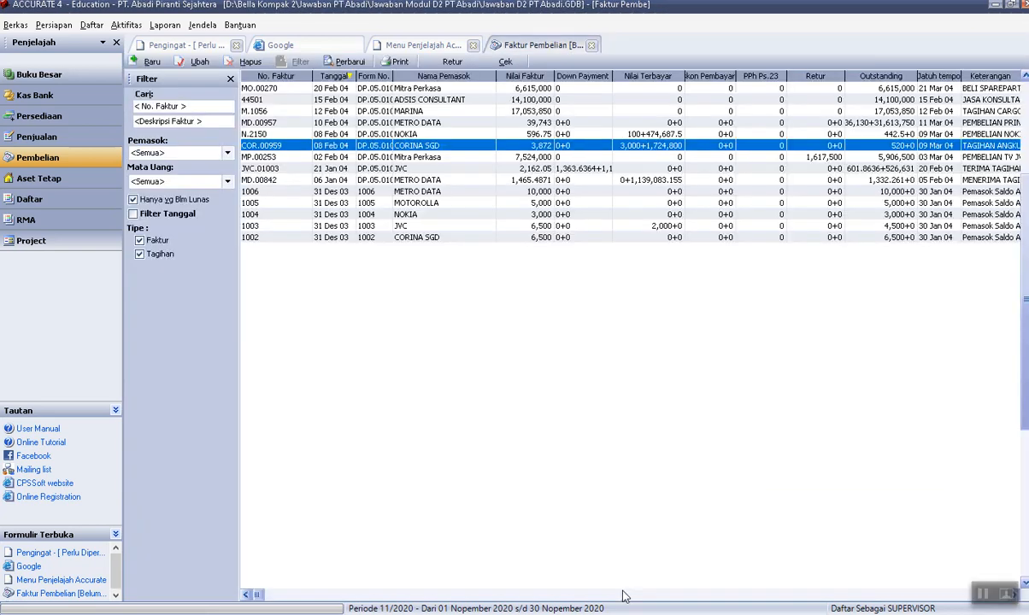
# Reopen invoice COR.00959 to check its paid amounts against the refreshed purchase invoice list.
pyautogui.doubleClick(544, 145)
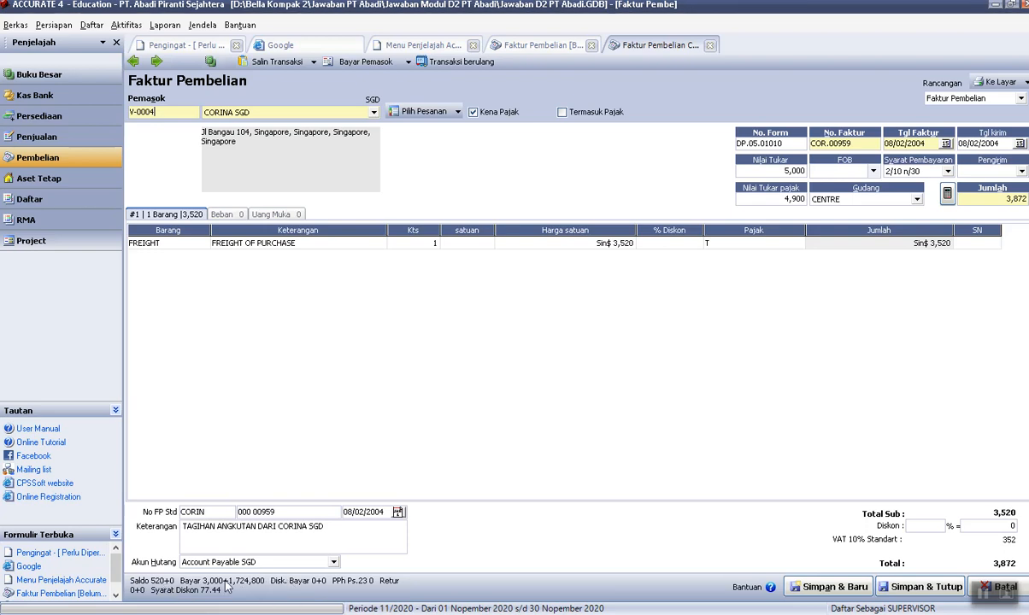
pyautogui.click(523, 45)
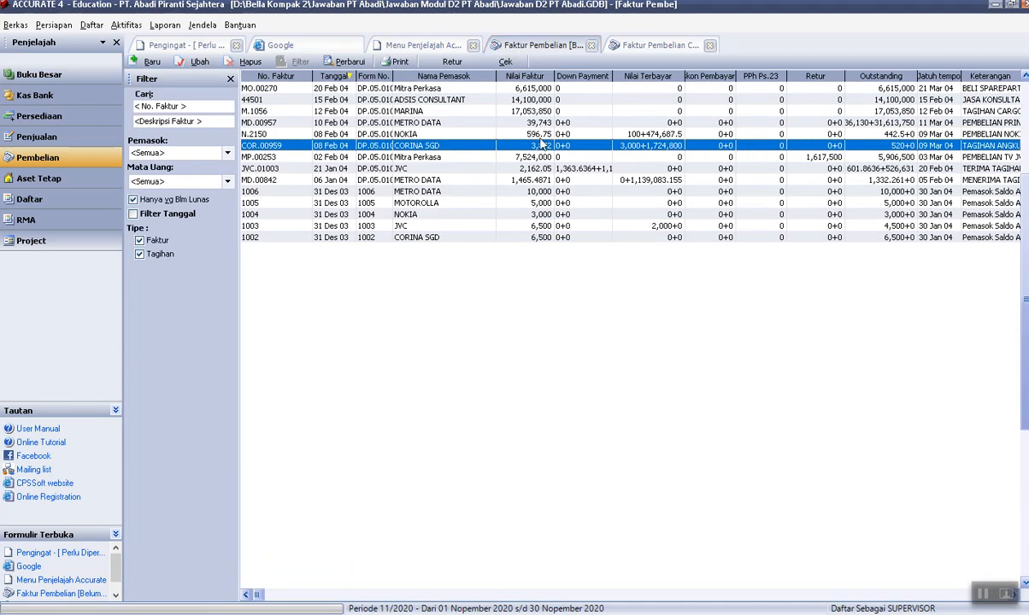
pyautogui.click(346, 61)
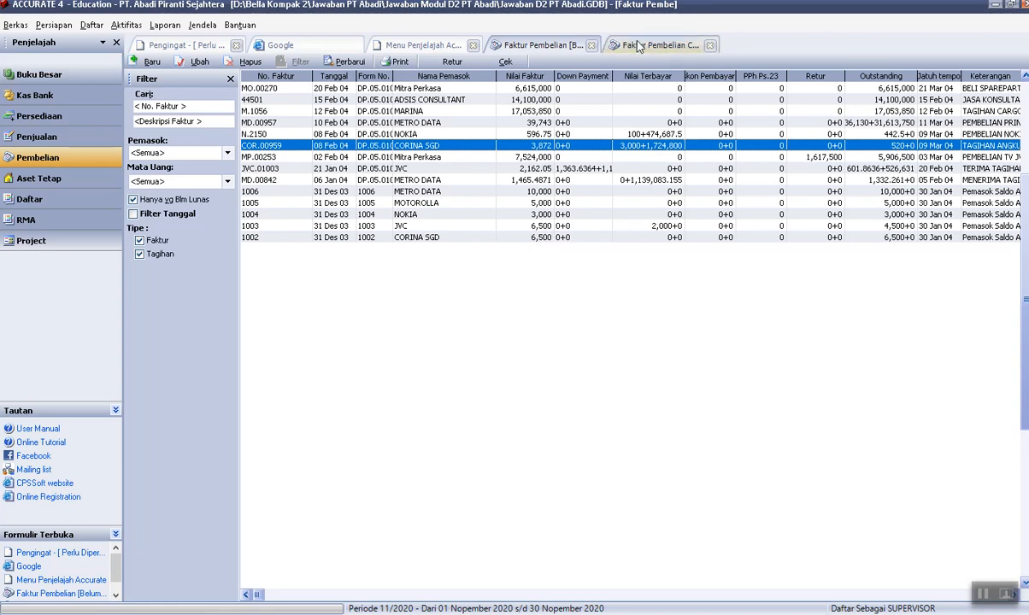
# Switch to the Word module and read transaction C.24, the JVC down payment settlement, with its analysis and procedure.
pyautogui.hotkey('alt', 'Tab')
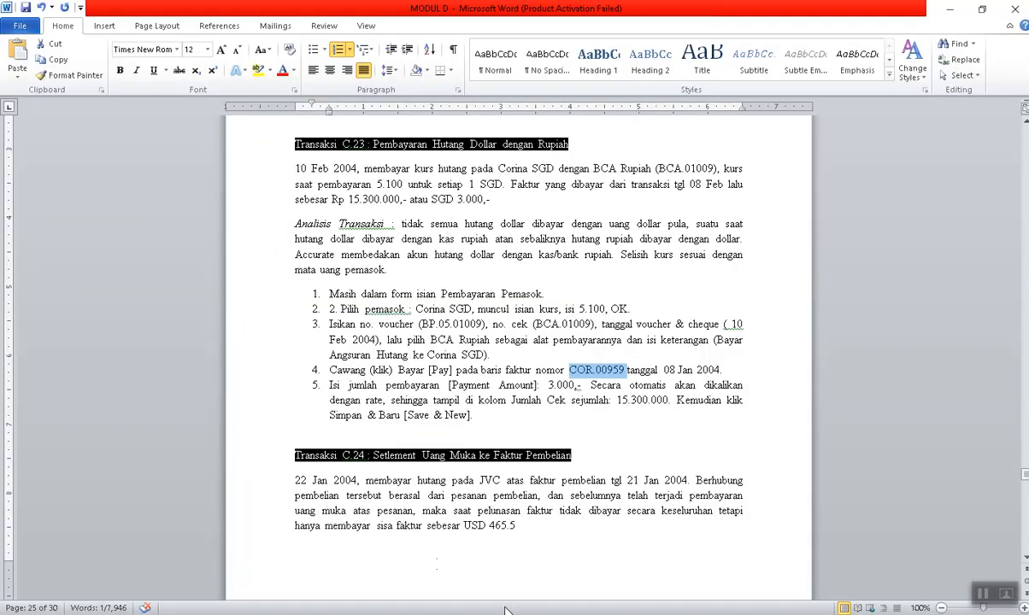
pyautogui.scroll(-4, 378, 495)
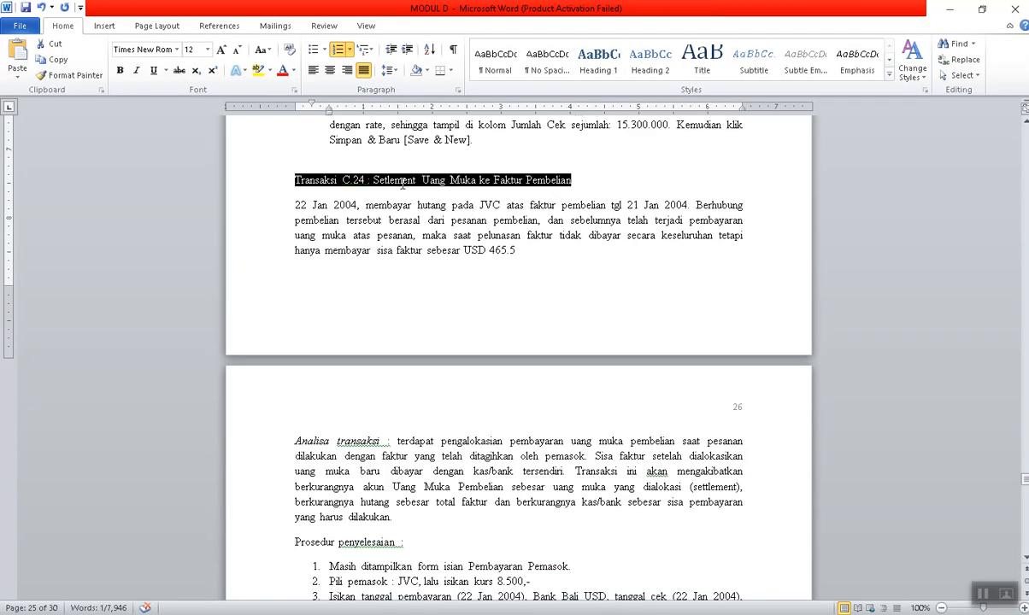
pyautogui.moveTo(297, 178); pyautogui.dragTo(599, 187)
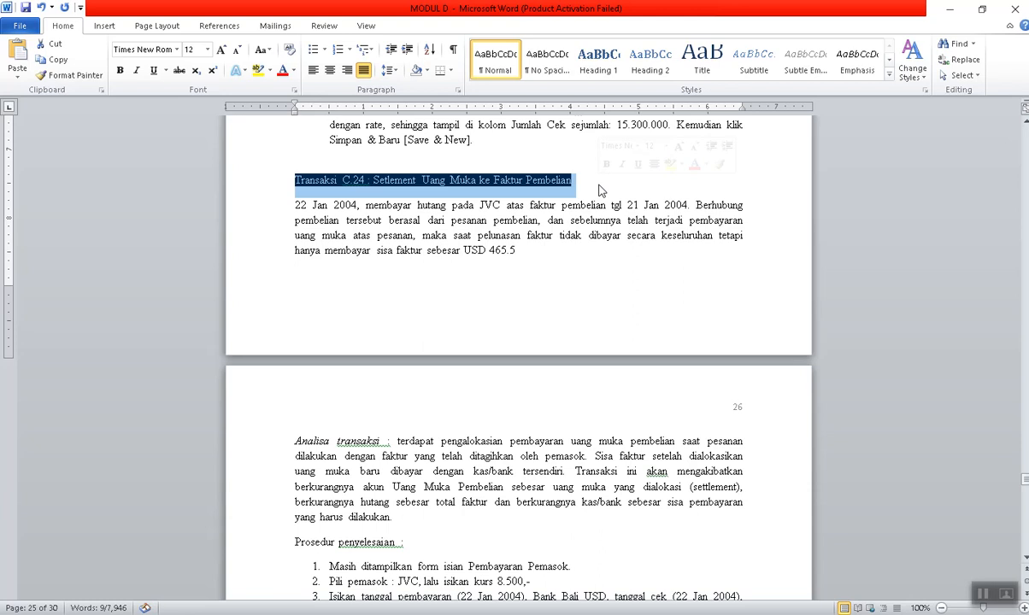
pyautogui.click(558, 271)
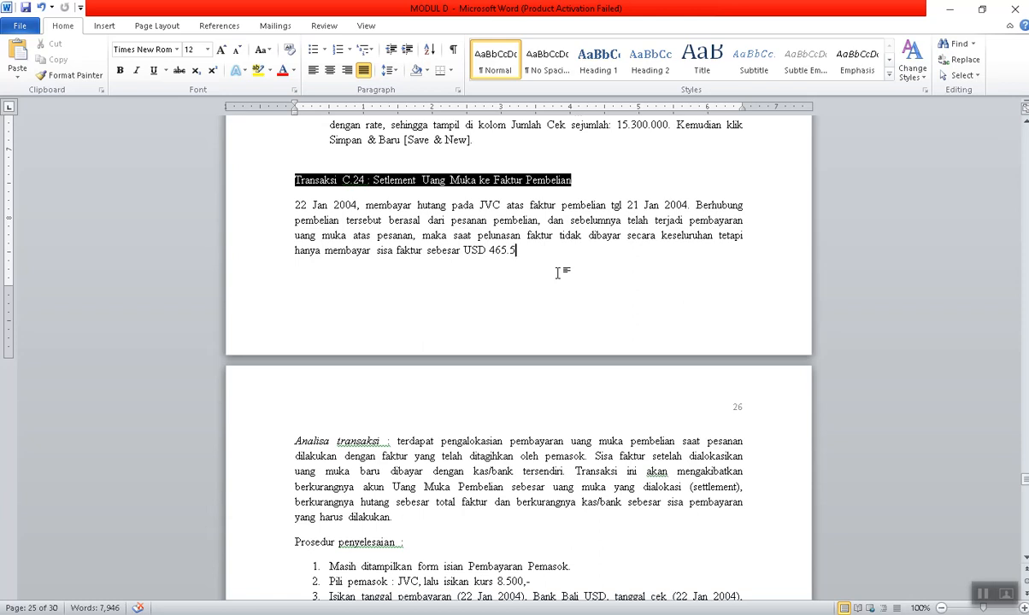
pyautogui.scroll(-3, 564, 474)
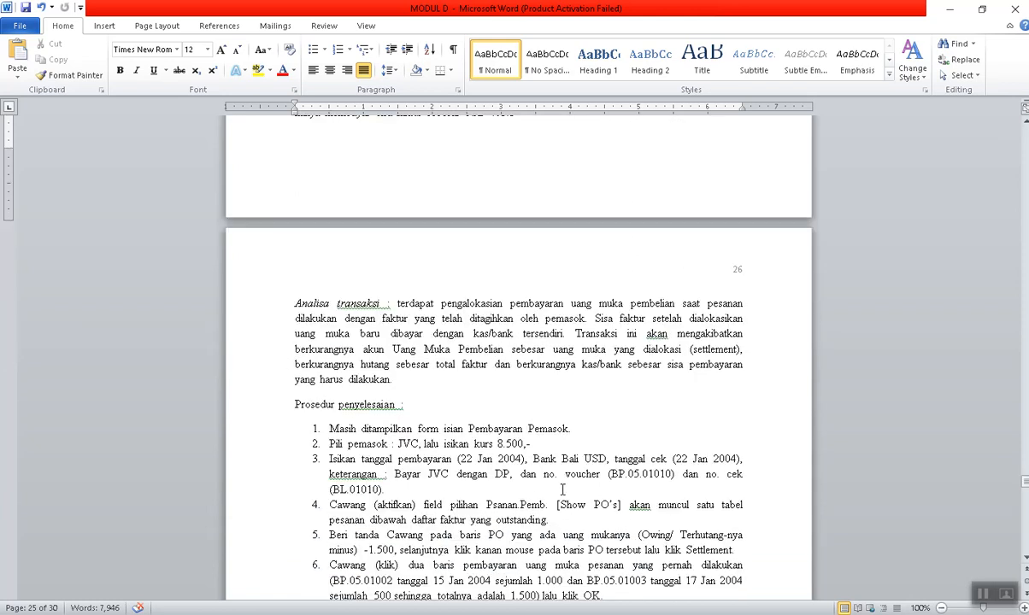
pyautogui.scroll(-2, 562, 489)
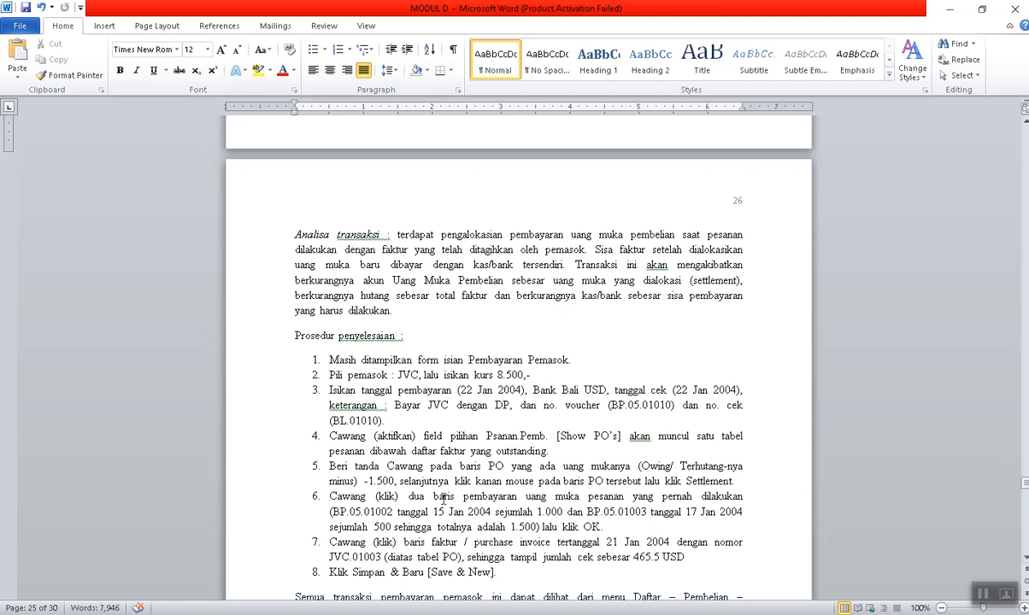
pyautogui.moveTo(433, 497); pyautogui.dragTo(740, 505)
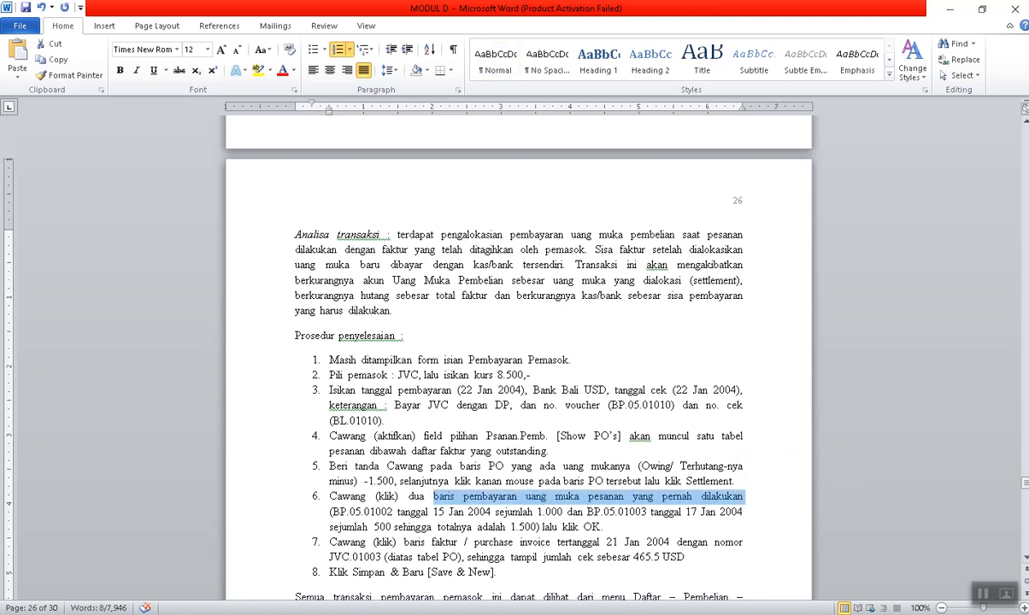
# Return to ACCURATE, open the supplier payment form, and step back through the two most recent payments to Corina SGD.
pyautogui.hotkey('alt', 'Tab')
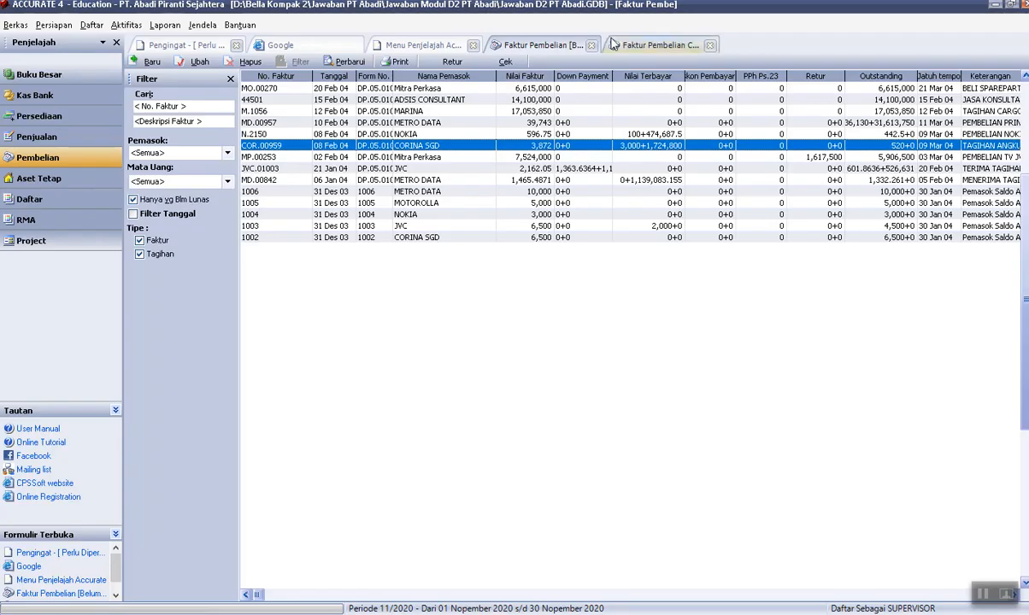
pyautogui.click(378, 45)
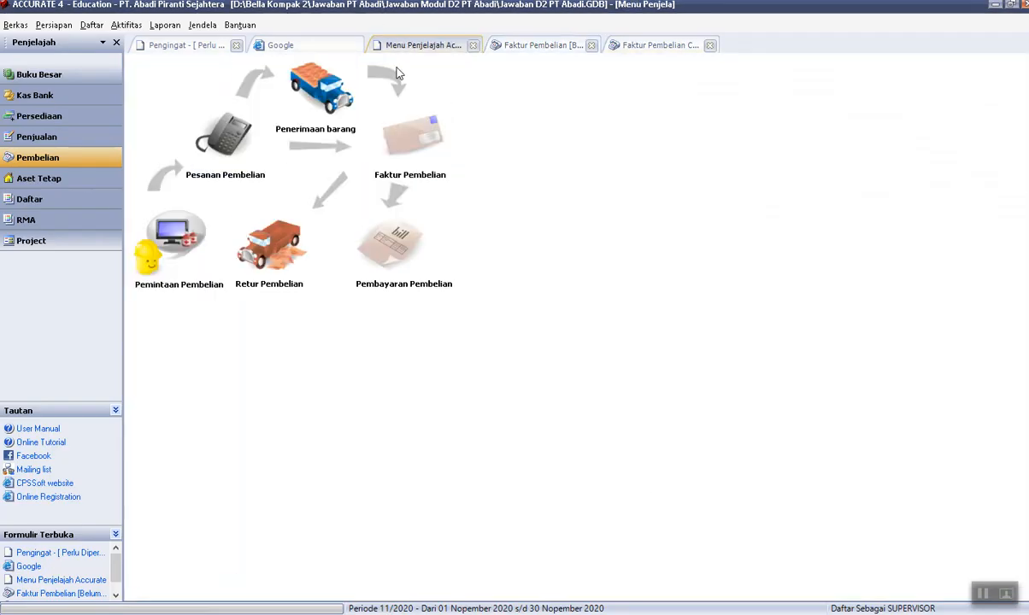
pyautogui.click(376, 256)
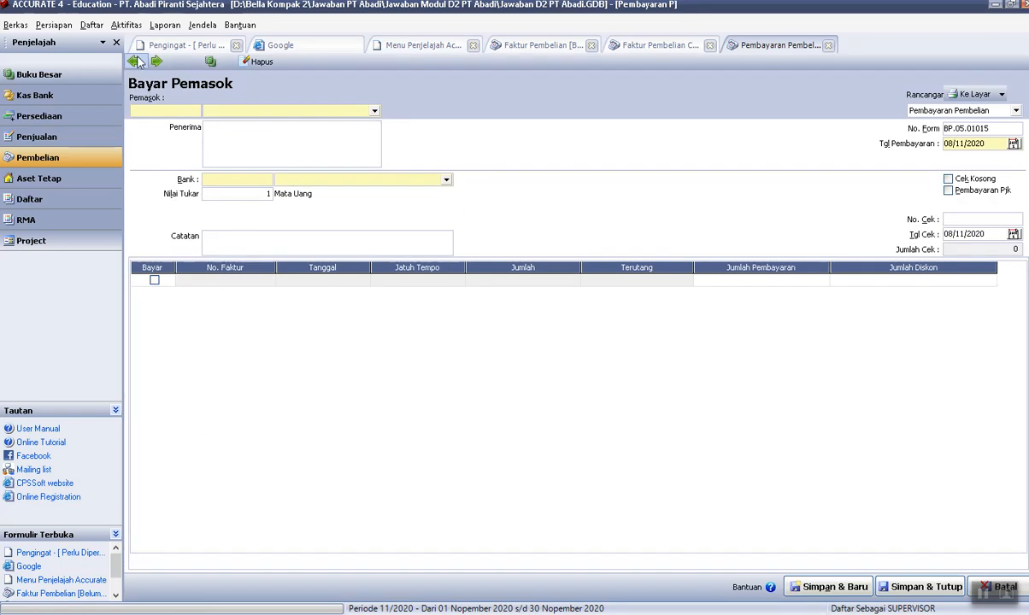
pyautogui.click(135, 62)
pyautogui.click(135, 62)
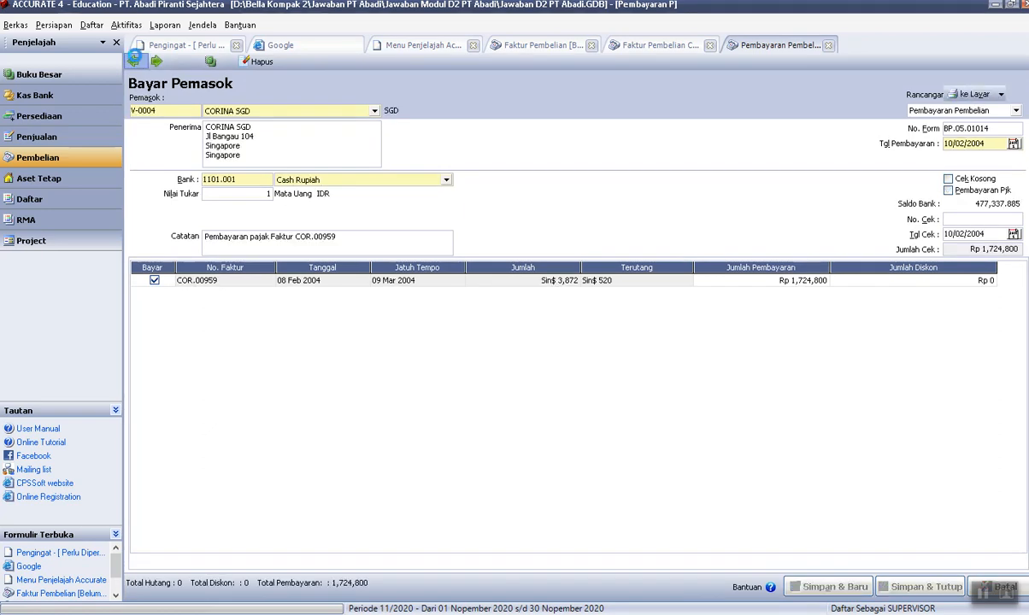
# Open the purchase payment list without the date filter and examine the recorded payments, including JVC's down payments.
pyautogui.click(92, 24)
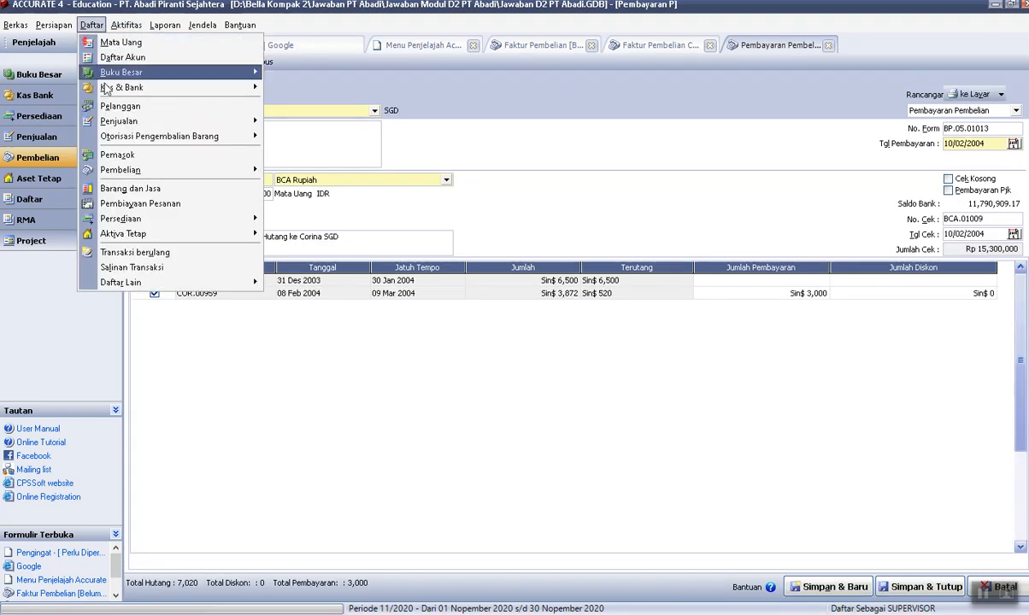
pyautogui.moveTo(150, 170)
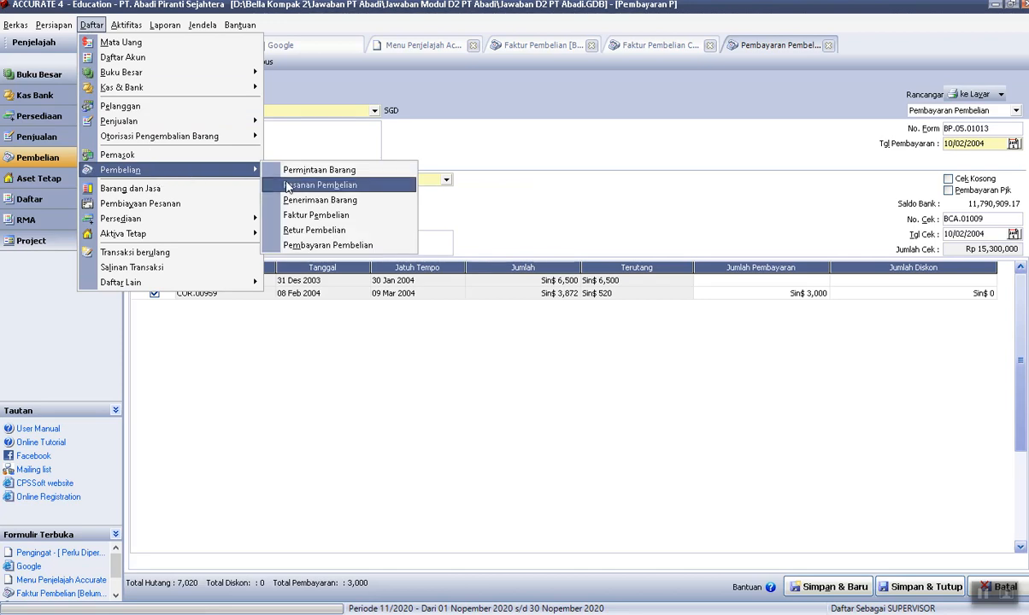
pyautogui.click(331, 245)
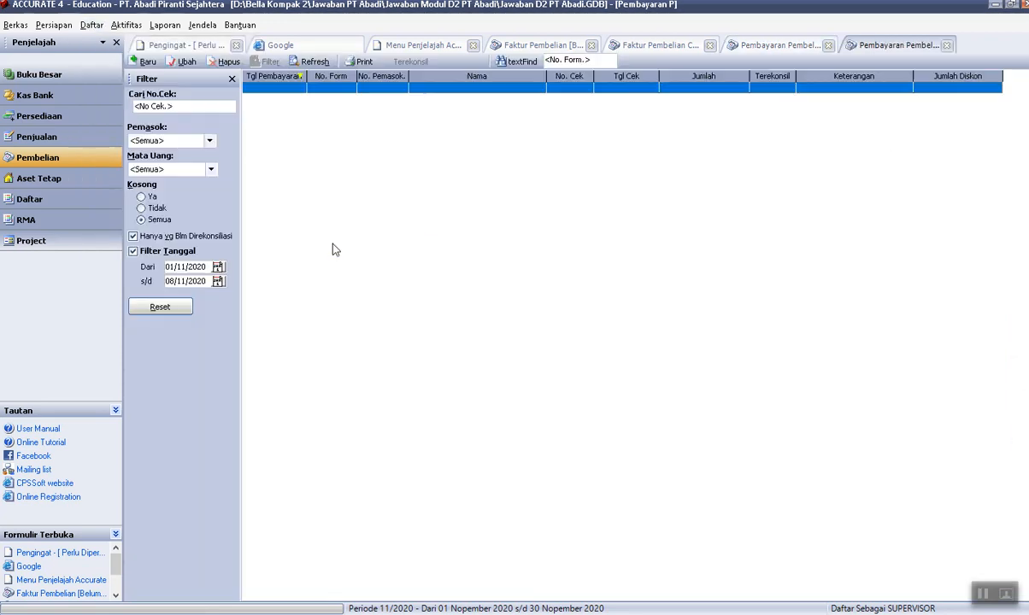
pyautogui.click(134, 252)
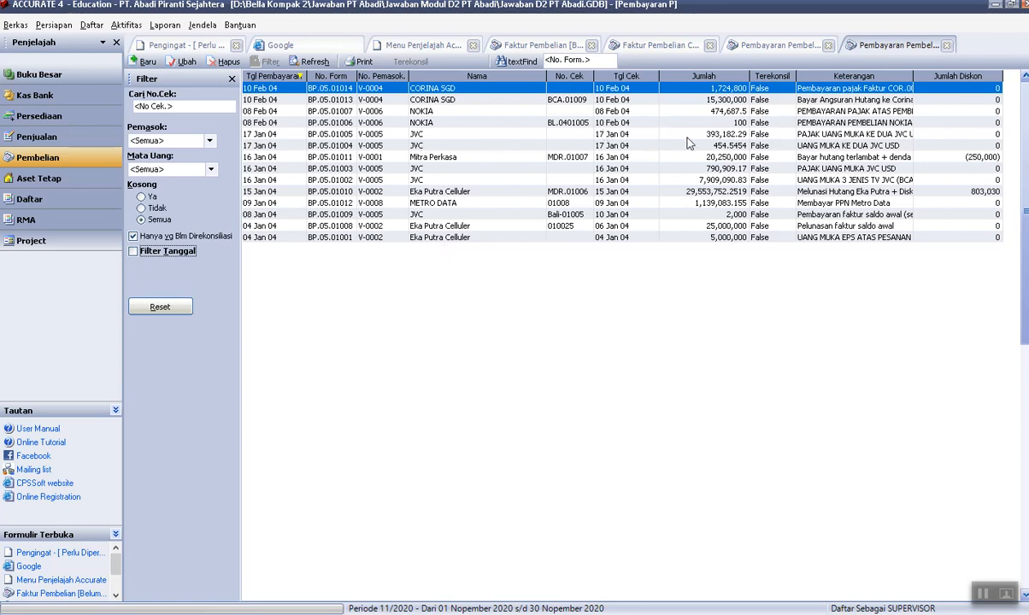
pyautogui.click(822, 148)
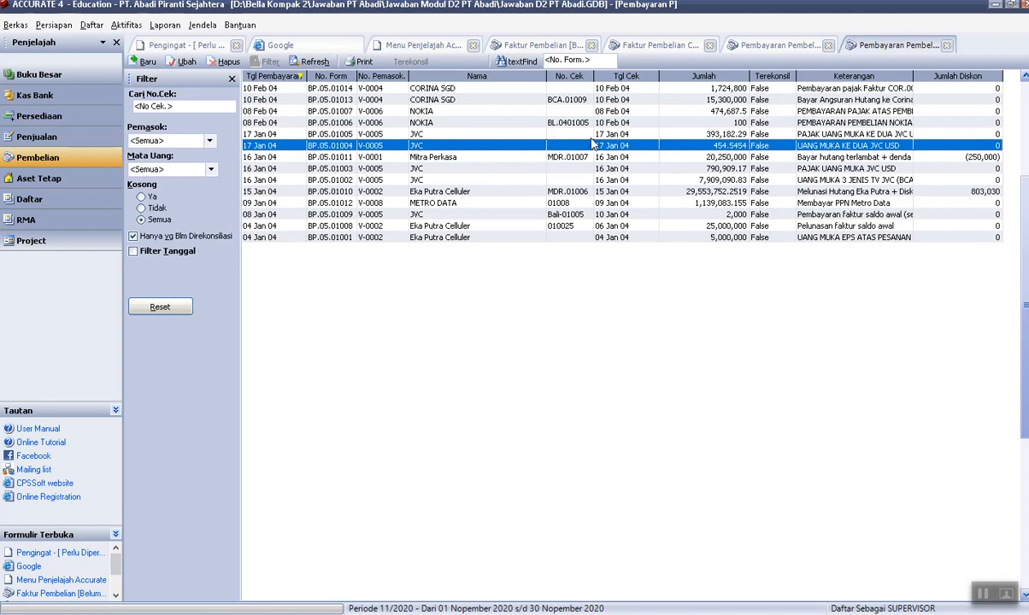
pyautogui.click(424, 226)
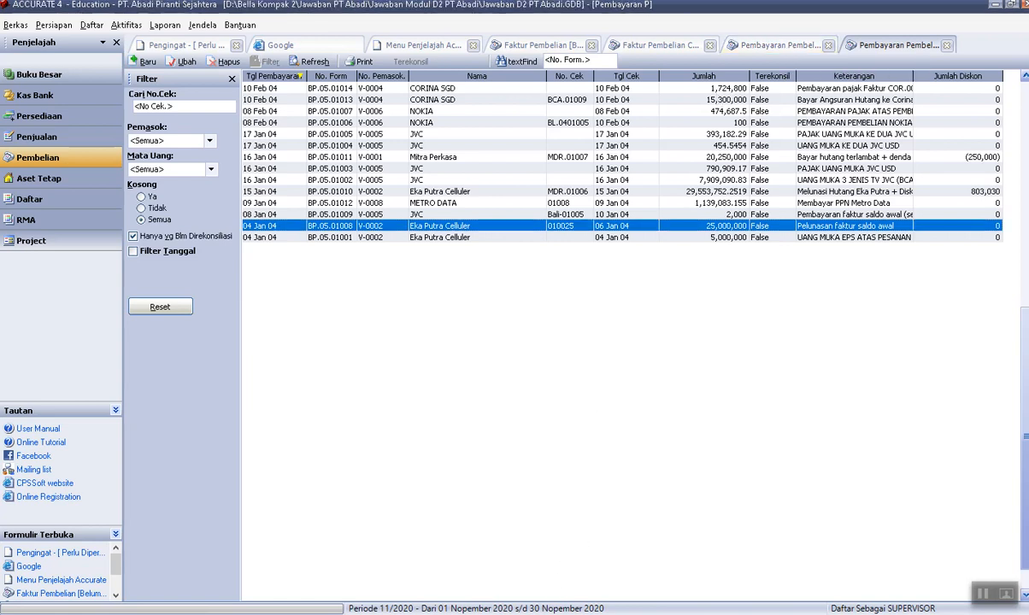
# Recheck the C.24 description in the Word module, and close the payment list and payment form in ACCURATE.
pyautogui.hotkey('alt', 'Tab')
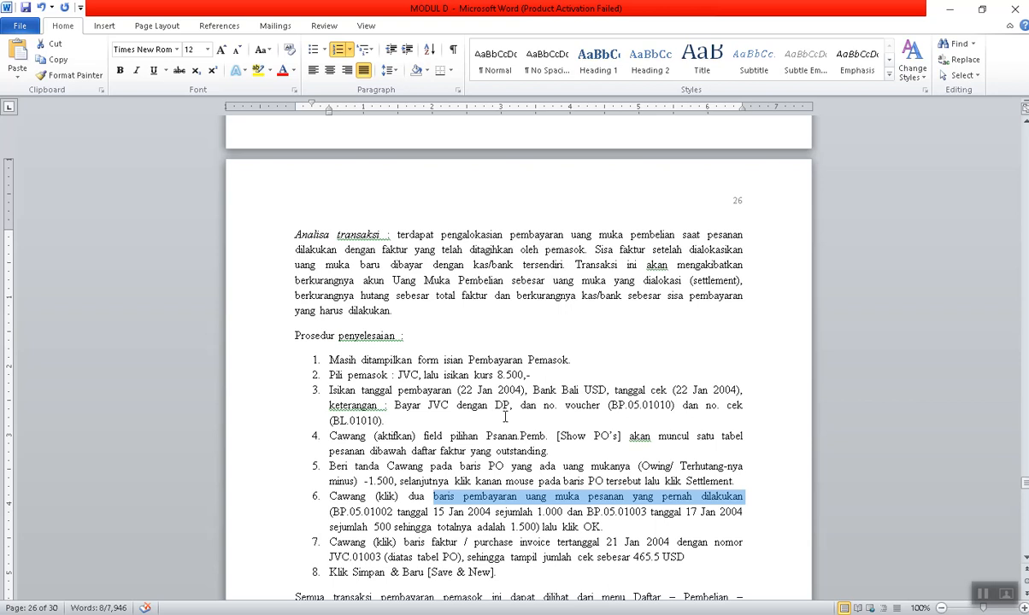
pyautogui.scroll(6, 414, 342)
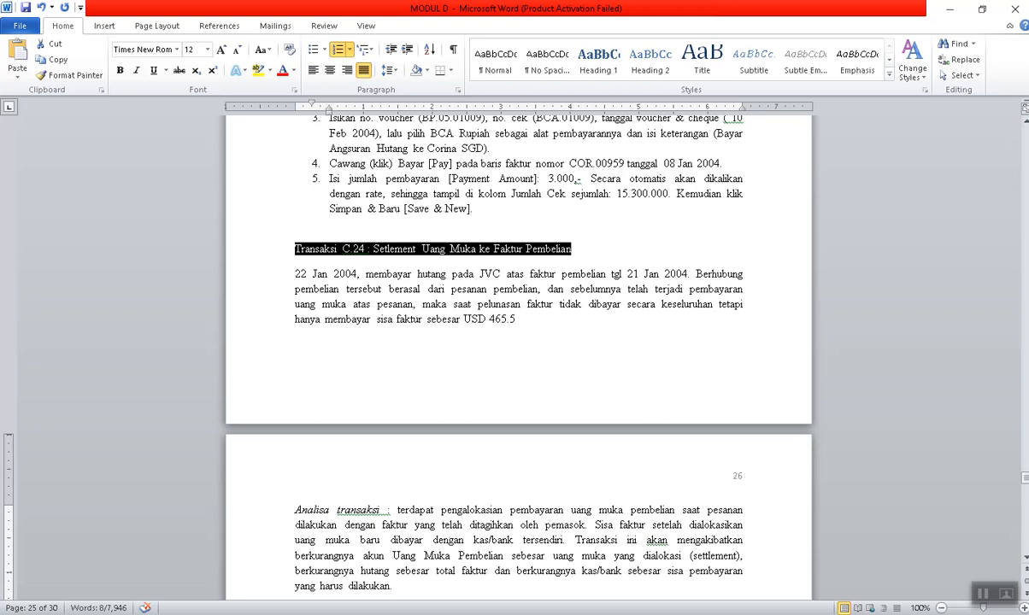
pyautogui.hotkey('alt', 'Tab')
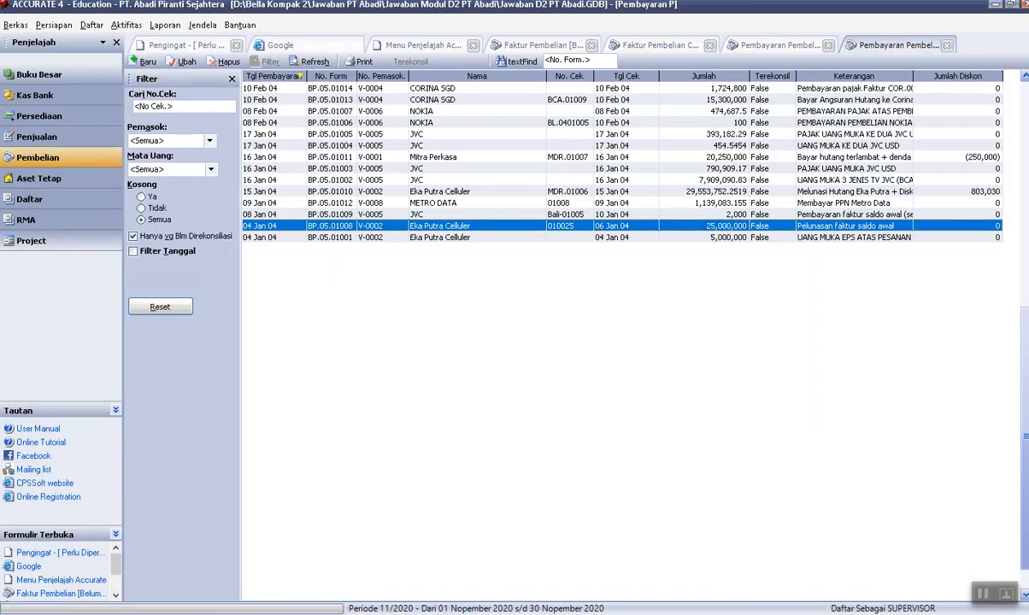
pyautogui.click(944, 46)
pyautogui.click(828, 45)
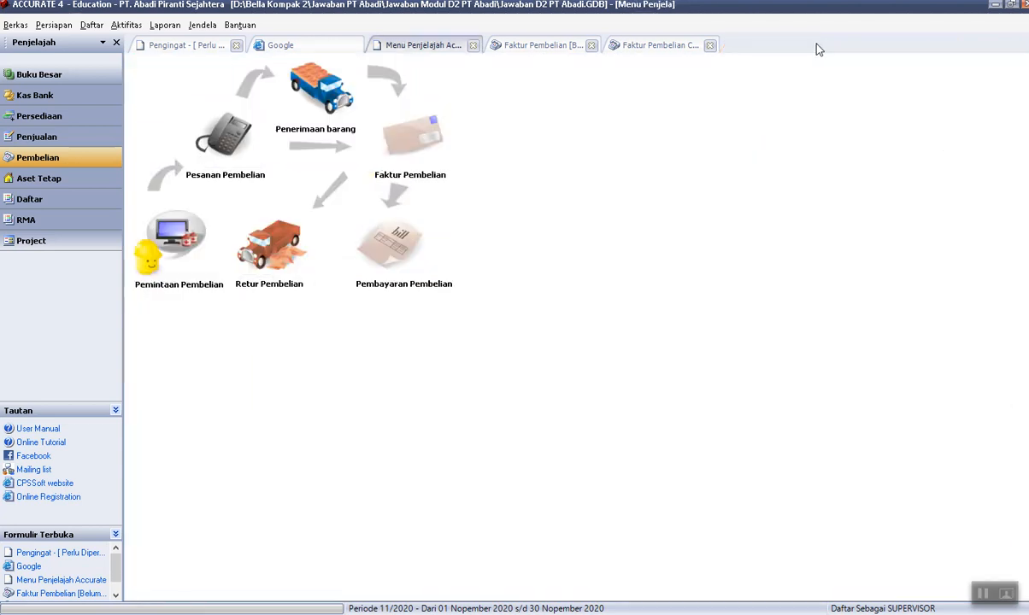
# Close invoice COR.00959, examine the down payment and balance on JVC's invoice JVC.01003, and close that invoice.
pyautogui.click(709, 45)
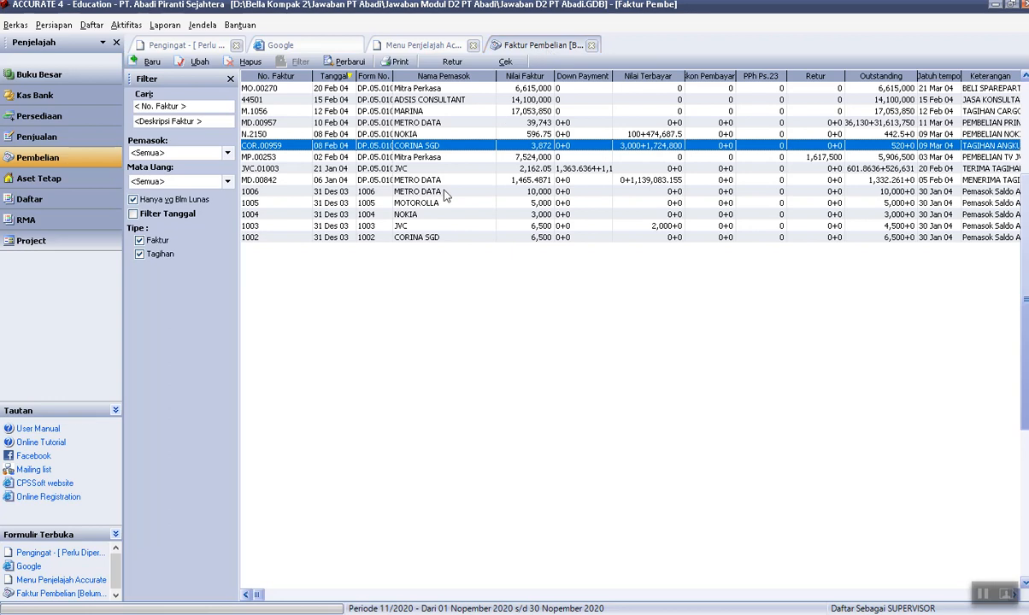
pyautogui.click(530, 170)
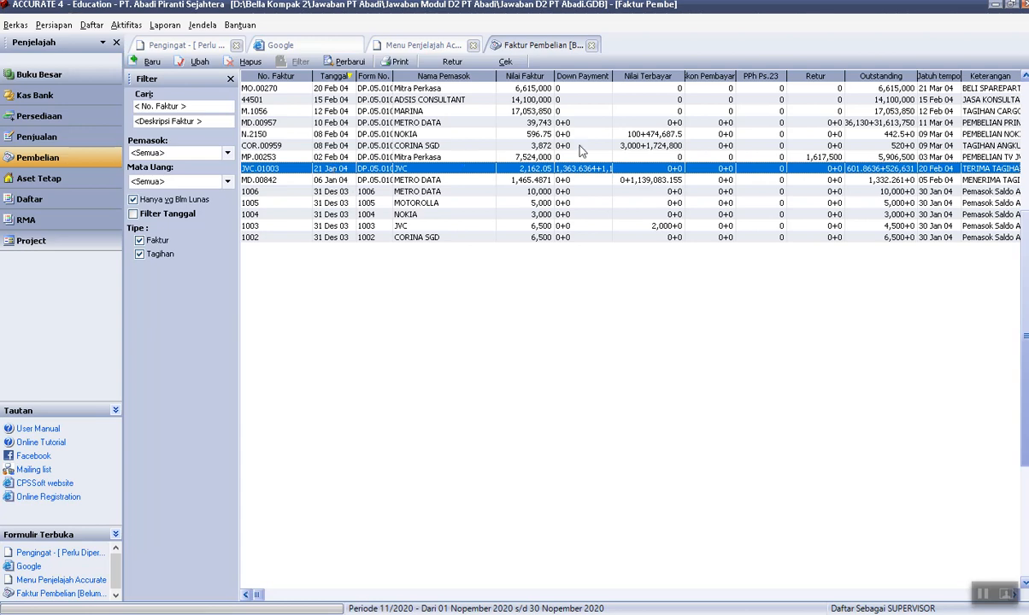
pyautogui.doubleClick(554, 171)
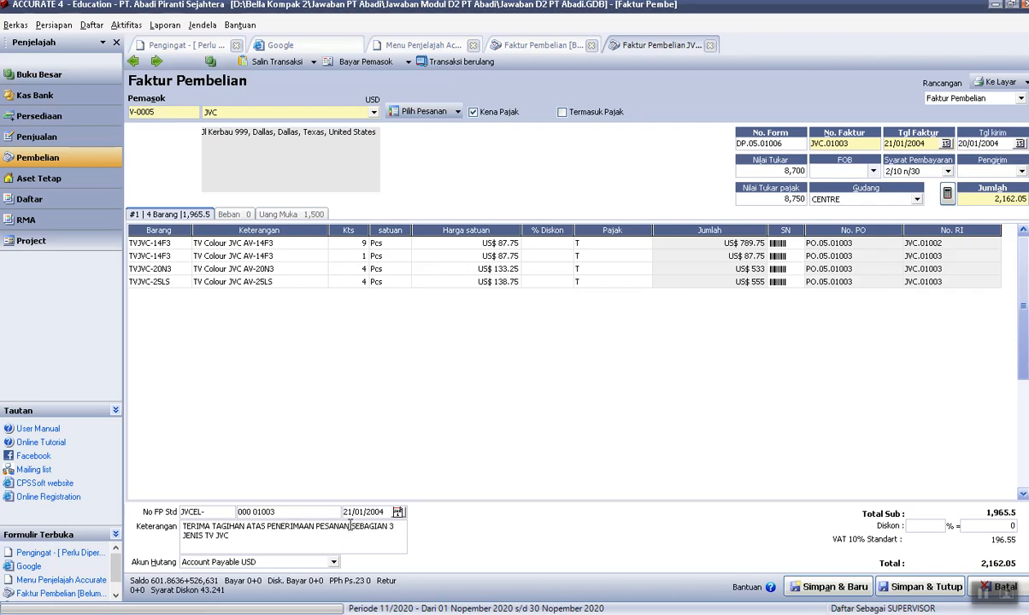
pyautogui.click(709, 46)
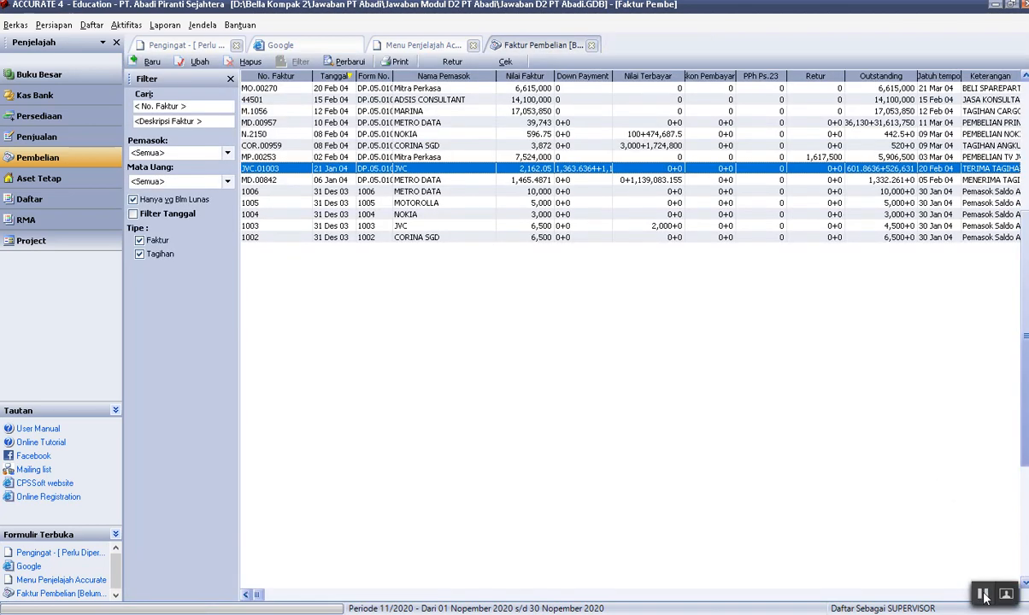
pyautogui.click(983, 595)
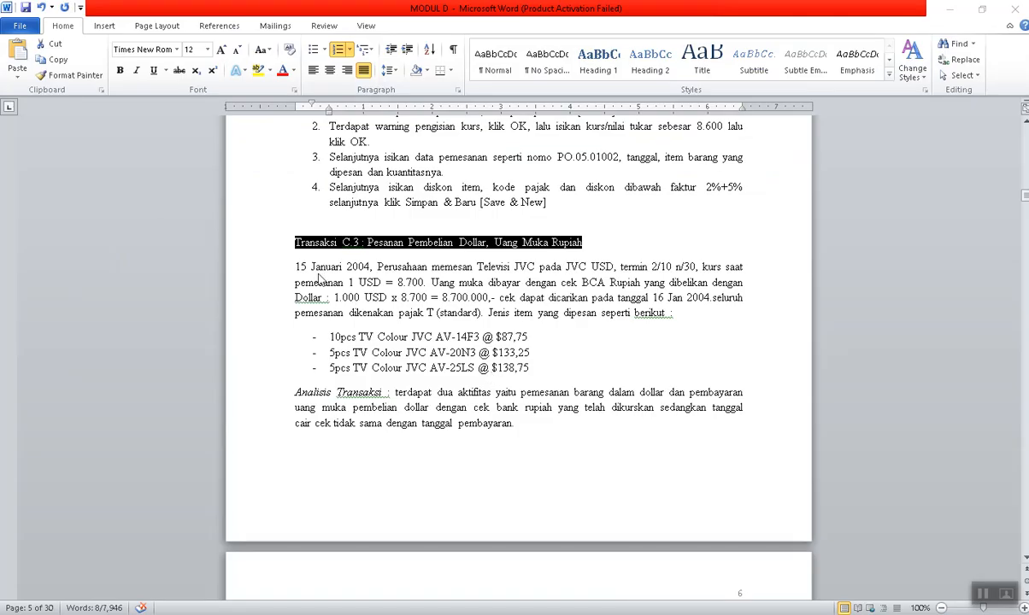
# Compare the JVC down payments described in transactions C.3 and C.4 of the Word module, and return to C.24's procedure.
pyautogui.scroll(-2, 367, 310)
pyautogui.scroll(-5, 387, 364)
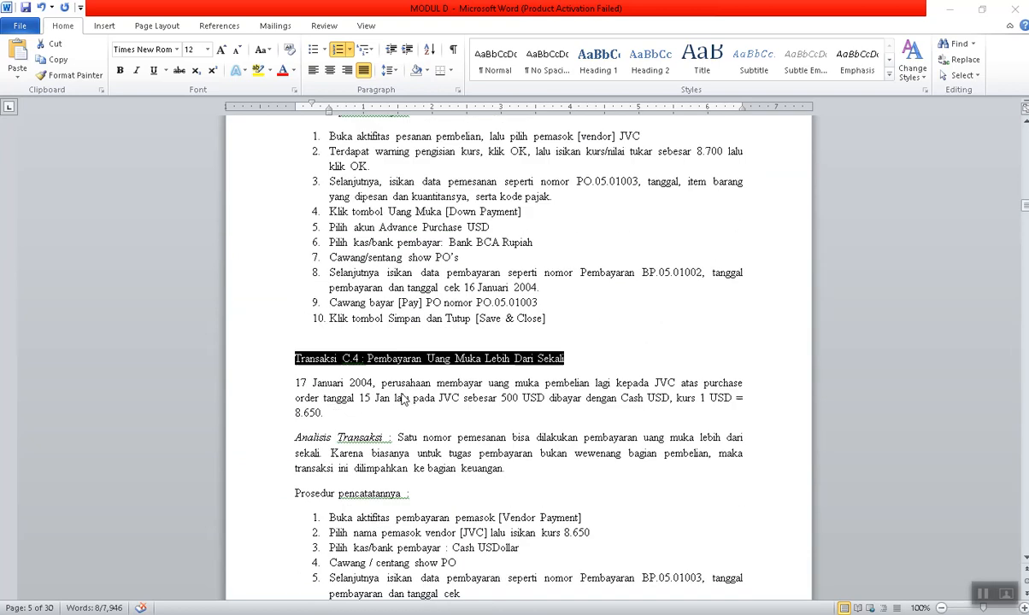
pyautogui.scroll(10, 376, 333)
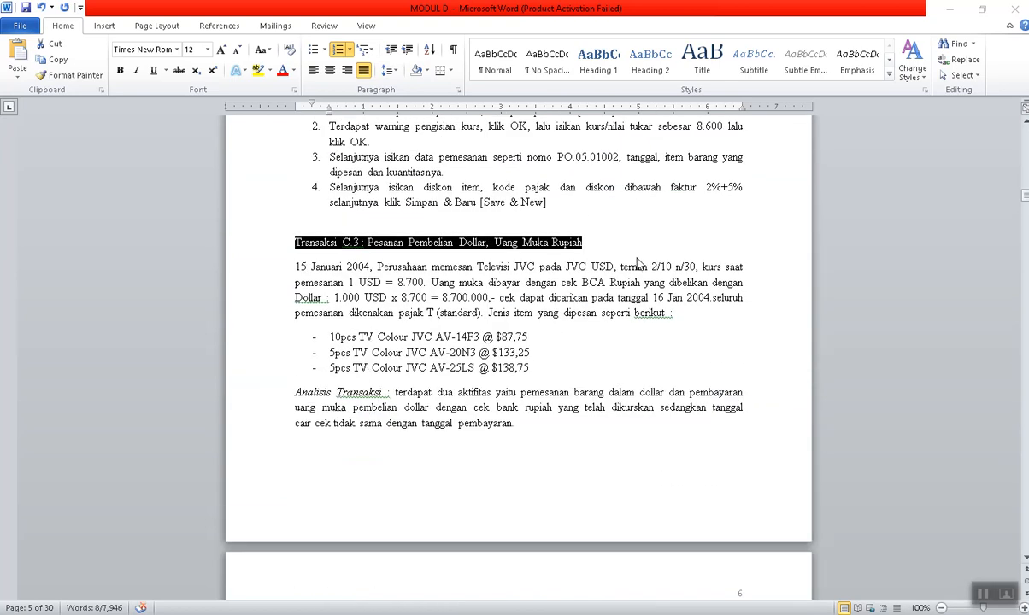
pyautogui.click(335, 298)
pyautogui.doubleClick(349, 300)
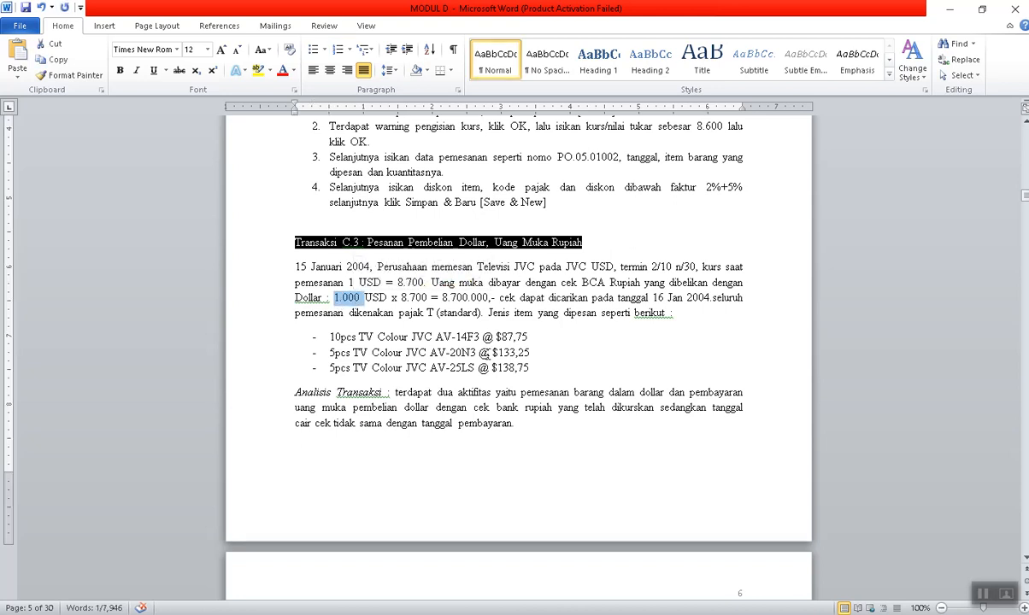
pyautogui.scroll(-8, 485, 358)
pyautogui.scroll(-6, 493, 379)
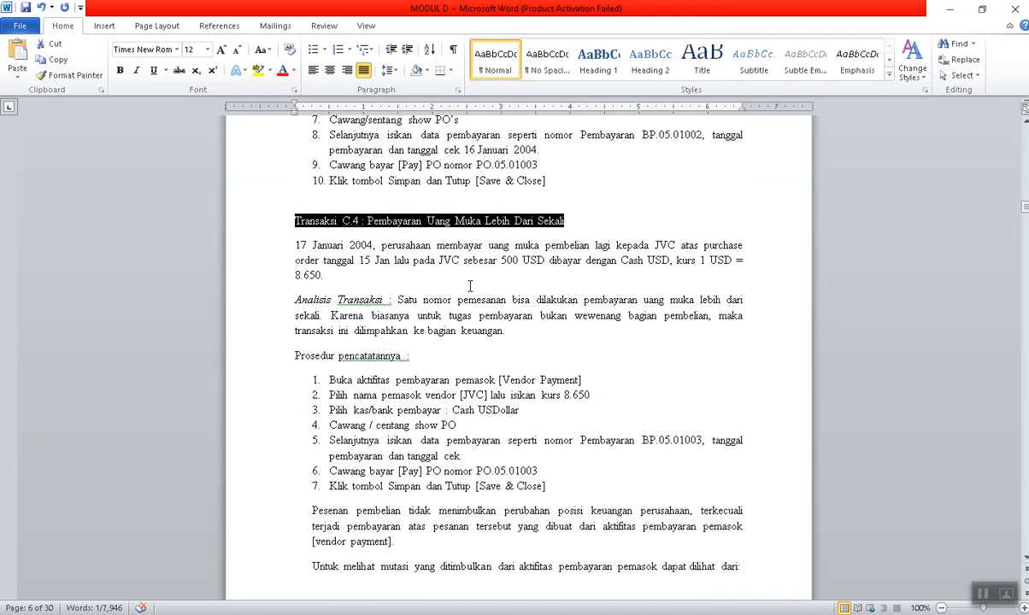
pyautogui.scroll(2, 468, 290)
pyautogui.moveTo(652, 314); pyautogui.dragTo(603, 314)
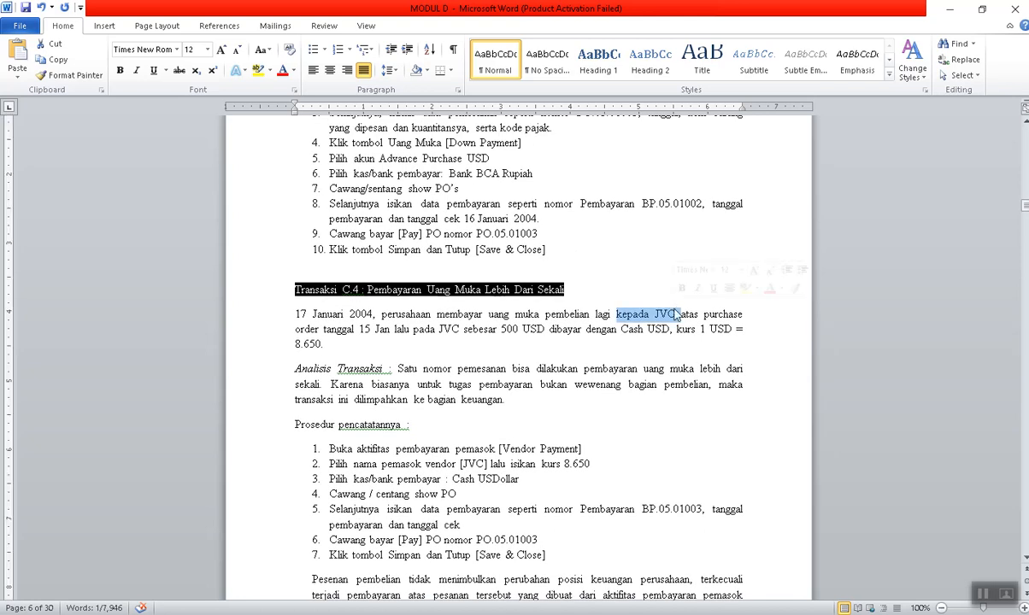
pyautogui.scroll(12, 675, 309)
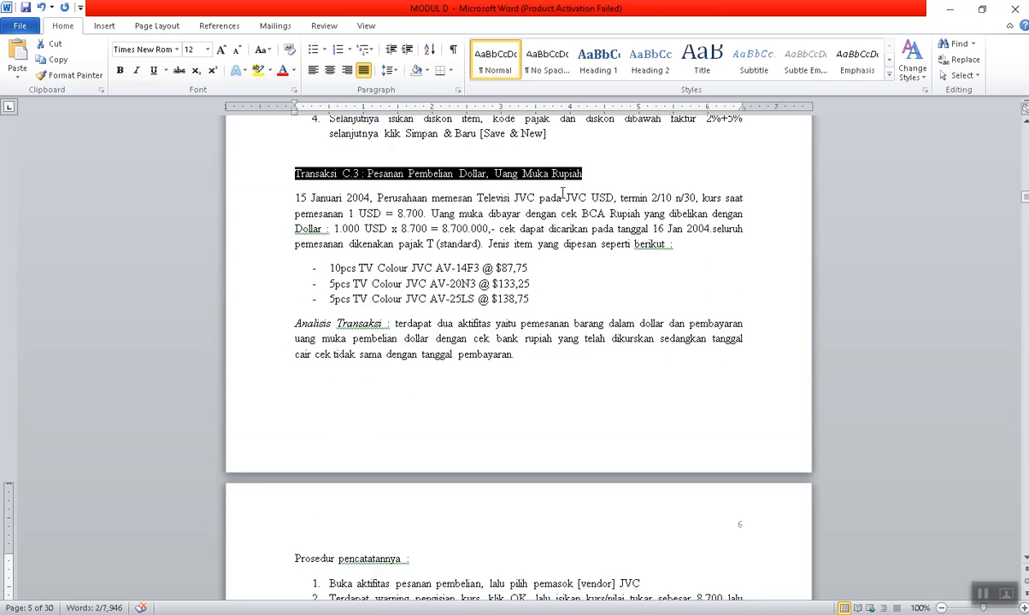
pyautogui.moveTo(562, 194); pyautogui.dragTo(589, 198)
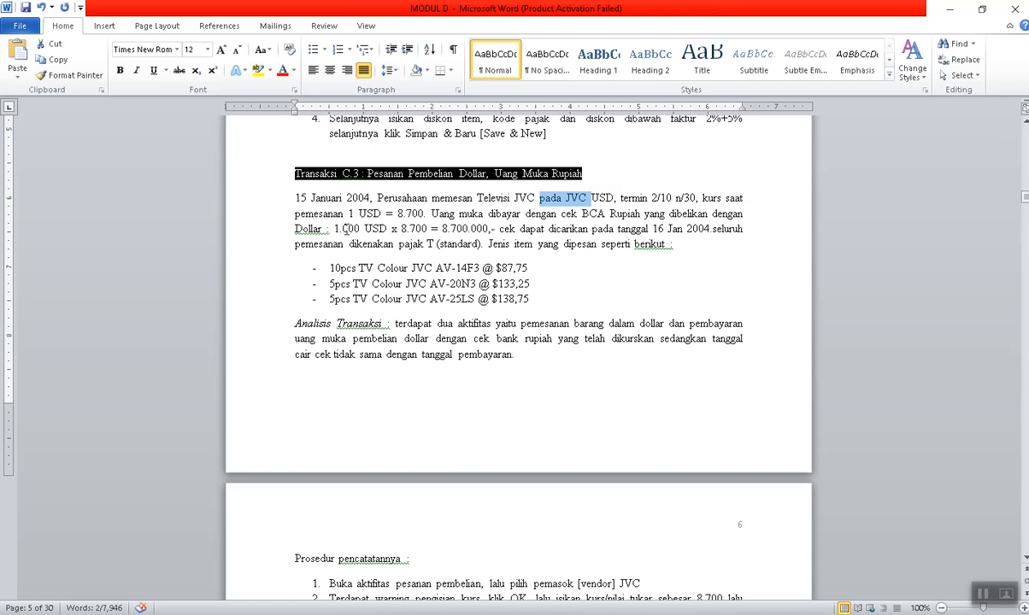
pyautogui.scroll(-10, 385, 333)
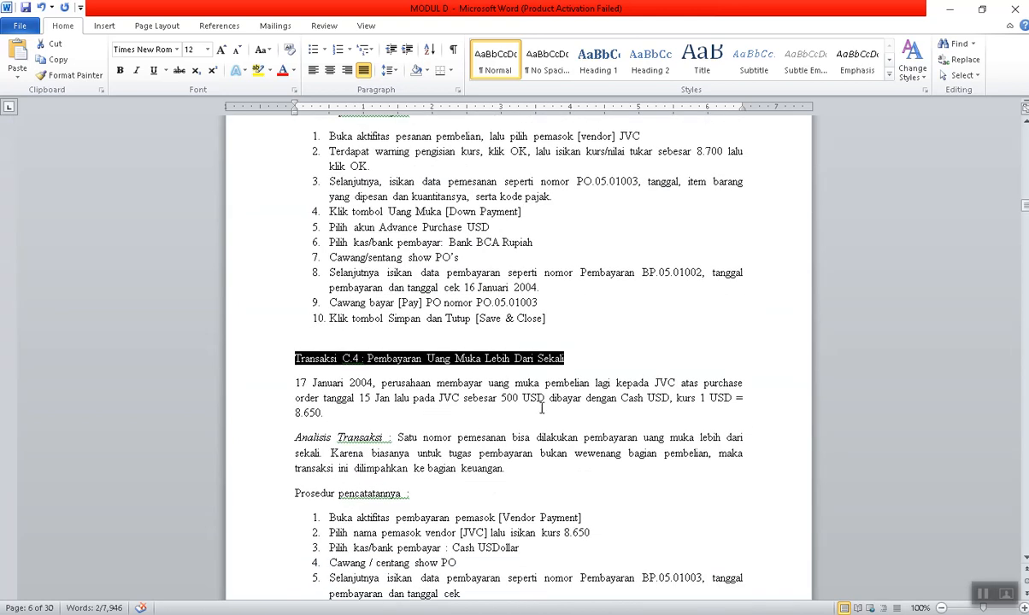
pyautogui.moveTo(1025, 205); pyautogui.dragTo(1025, 475)
pyautogui.scroll(-14, 601, 487)
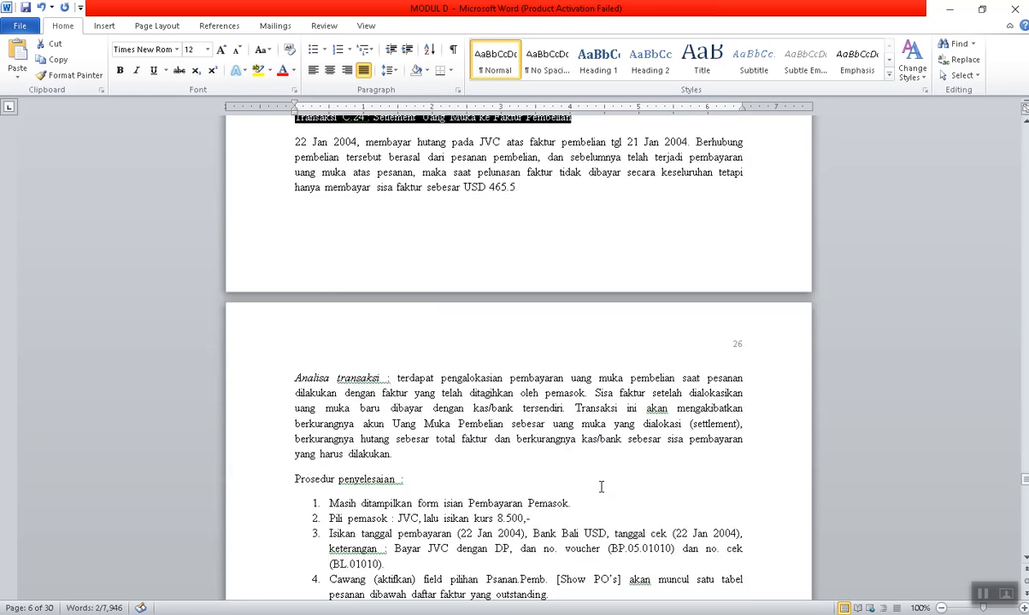
# Strike through the purchase down payment (settlement) phrase in C.24's transaction analysis, and undo that strikethrough.
pyautogui.scroll(-3, 601, 488)
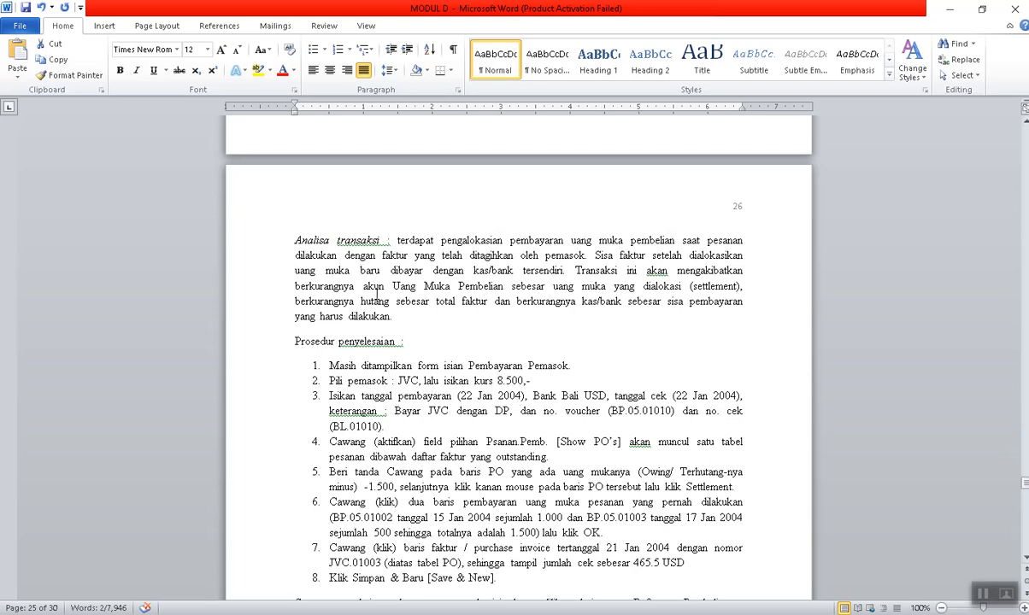
pyautogui.moveTo(392, 286); pyautogui.dragTo(744, 288)
pyautogui.click(179, 71)
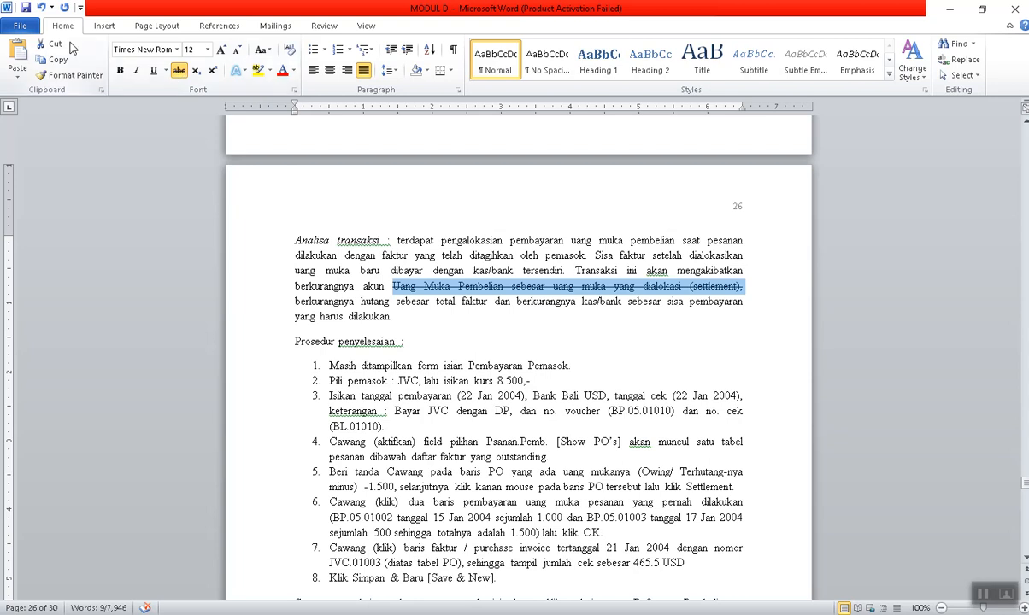
pyautogui.click(41, 6)
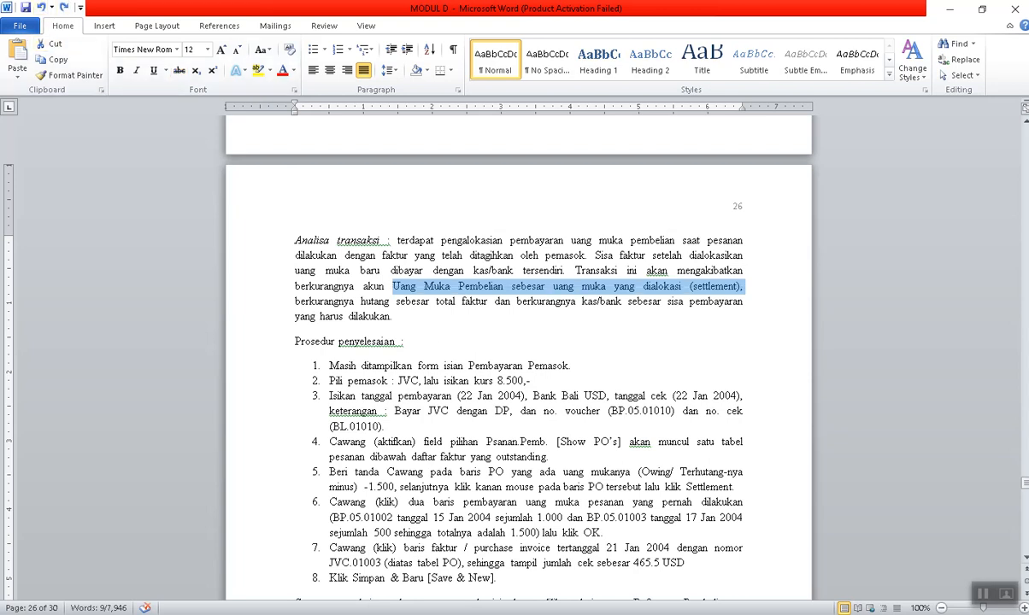
# Start a new purchase payment in ACCURATE for supplier JVC with a USD exchange rate of 8500.
pyautogui.hotkey('alt', 'Tab')
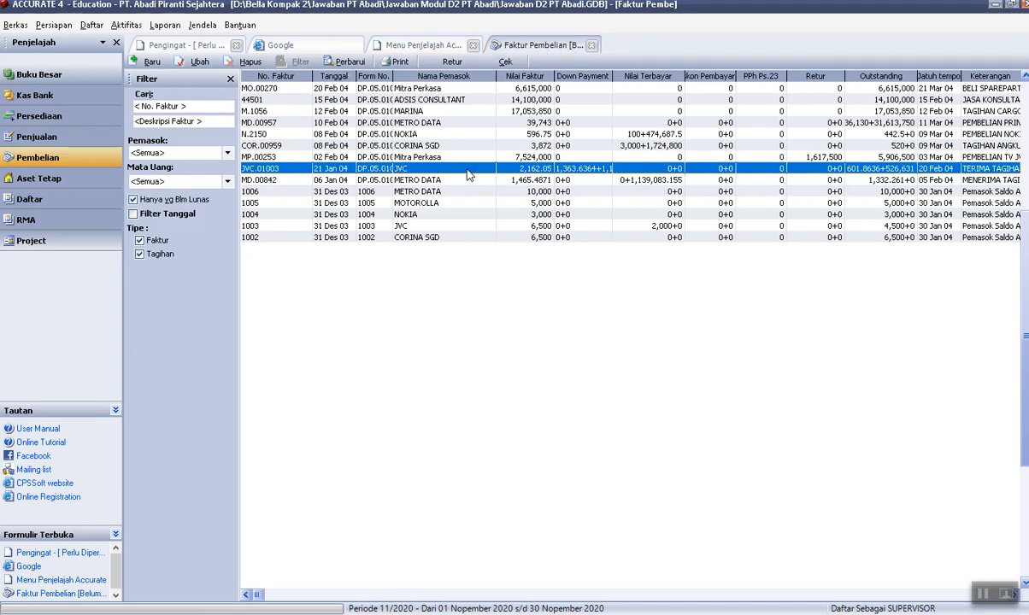
pyautogui.click(443, 51)
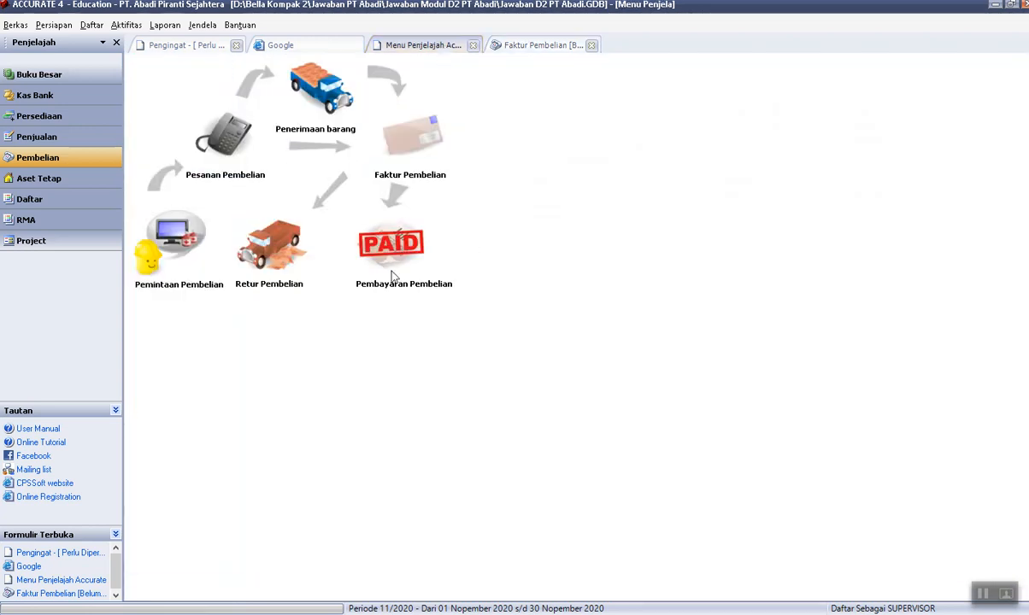
pyautogui.click(402, 250)
pyautogui.click(355, 110)
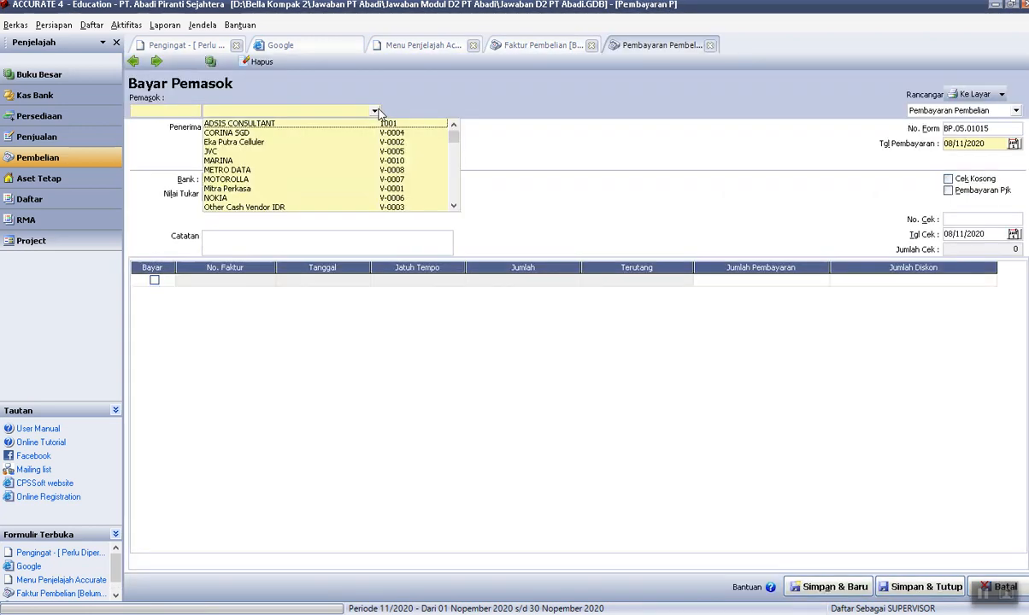
pyautogui.click(214, 152)
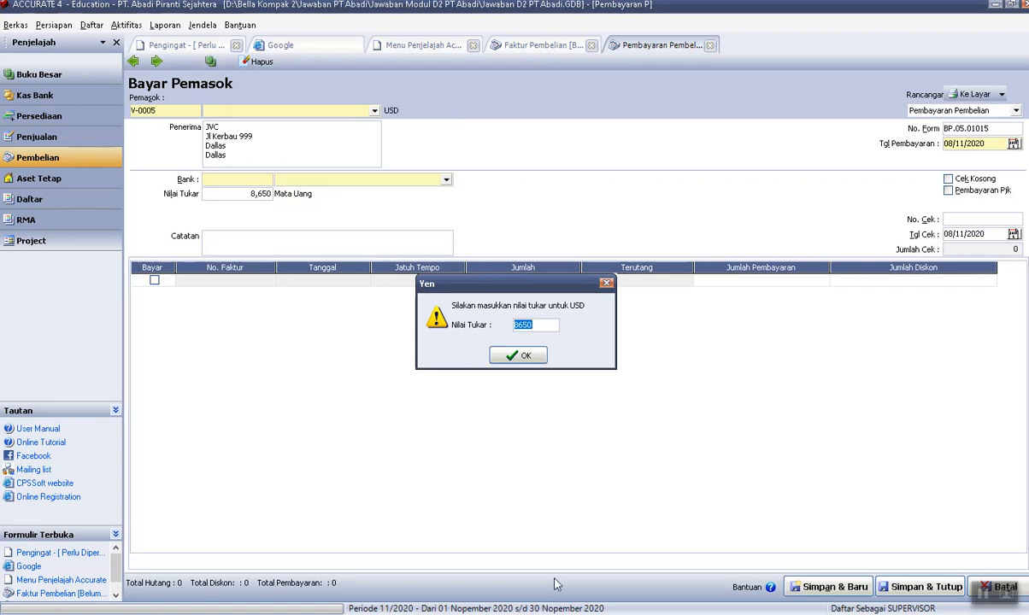
pyautogui.hotkey('alt', 'Tab')
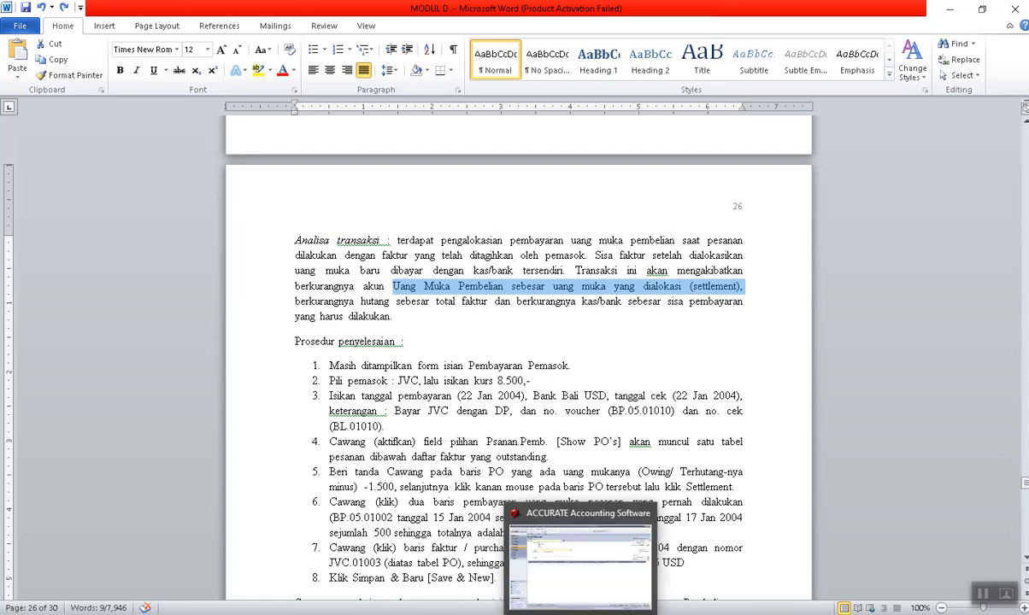
pyautogui.click(505, 560)
pyautogui.write('8500')
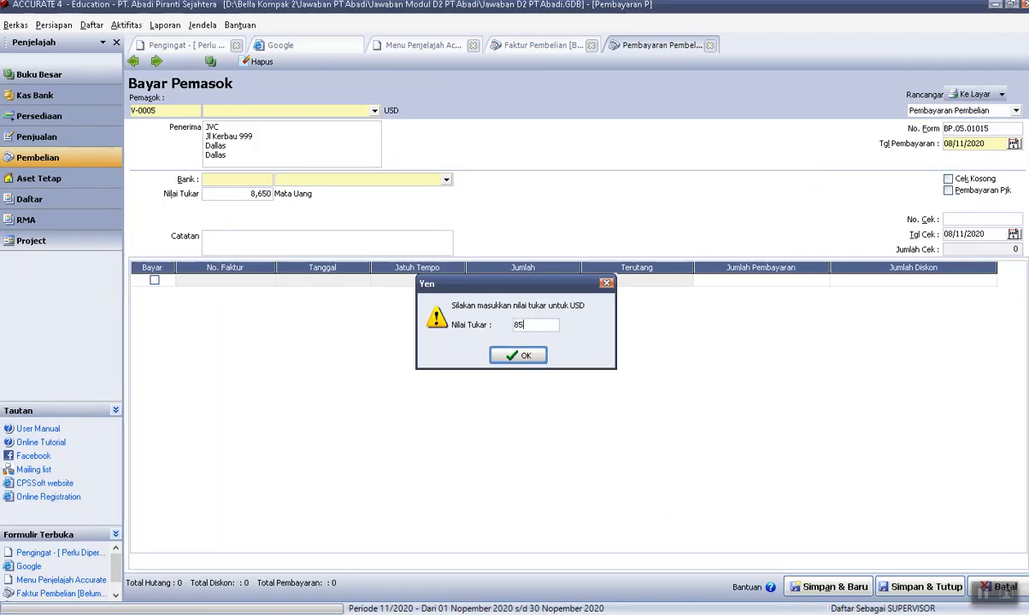
pyautogui.click(518, 355)
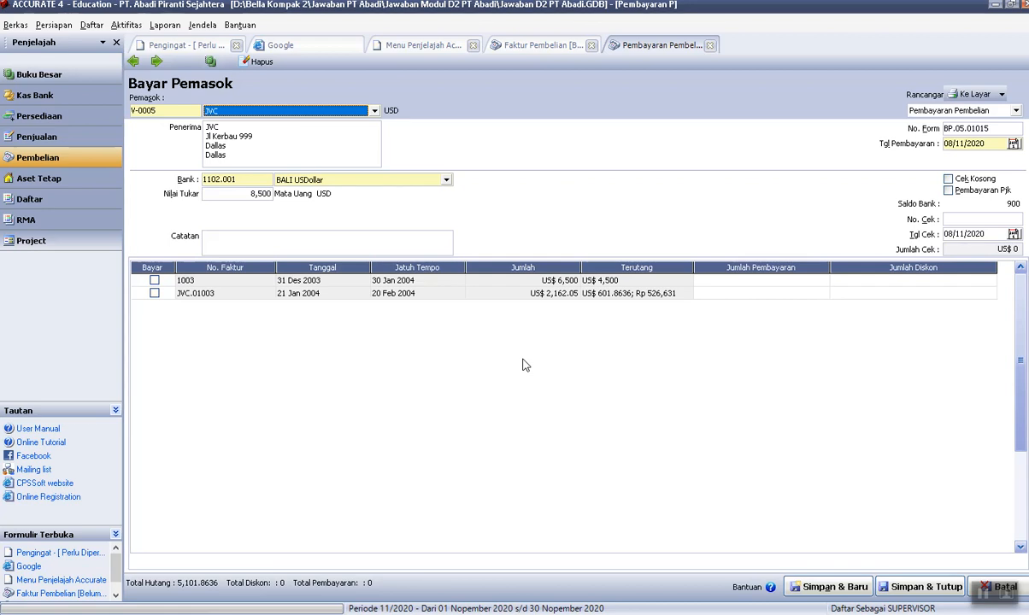
# Check C.24's transaction date in the Word module, and set the JVC payment date to 22/01/2004.
pyautogui.press('Tab')
pyautogui.press('Tab')
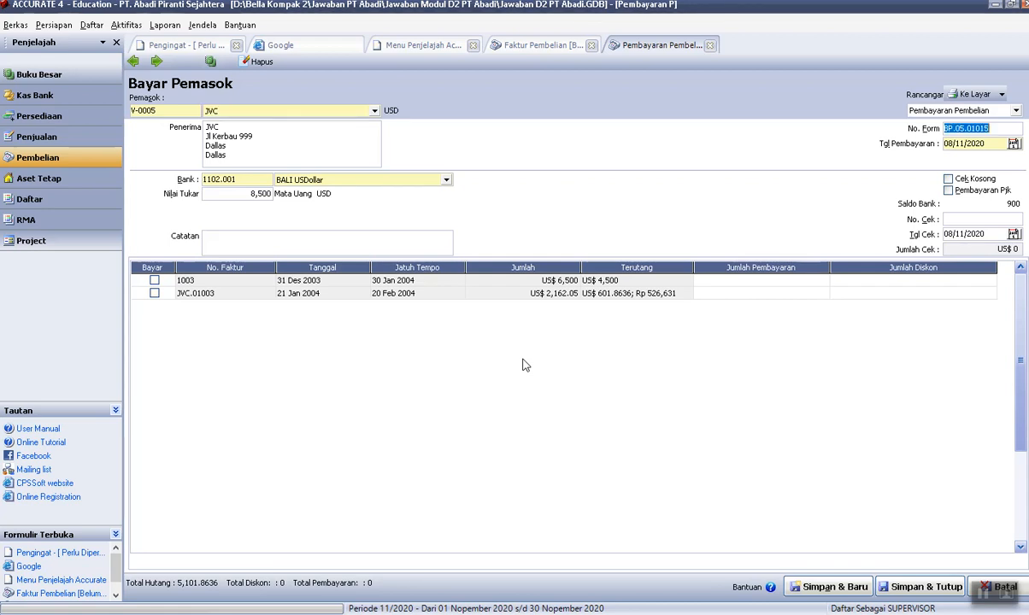
pyautogui.press('Tab')
pyautogui.click(508, 612)
pyautogui.scroll(5, 433, 533)
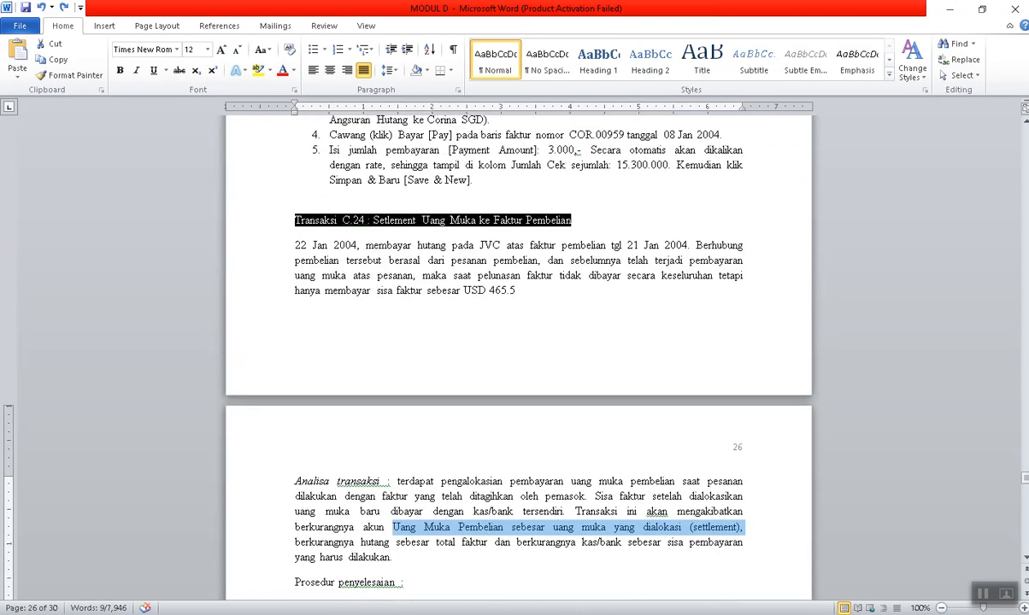
pyautogui.hotkey('alt', 'Tab')
pyautogui.write('22/01/2004')
pyautogui.press('Tab')
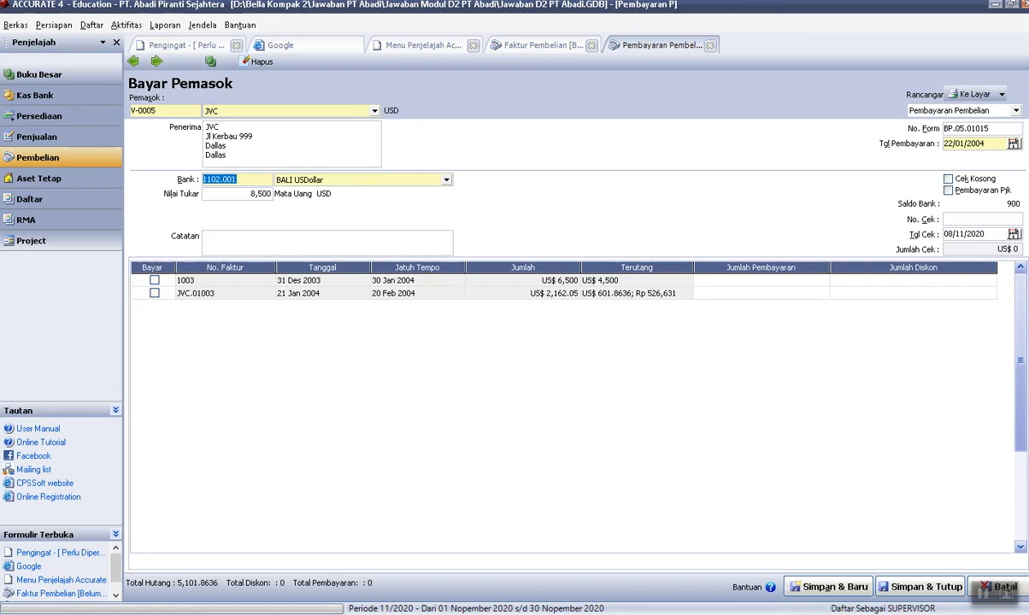
# Examine C.24's description and settlement procedure in the Word module, including the bank to use for the payment.
pyautogui.hotkey('alt', 'Tab')
pyautogui.scroll(-5, 484, 529)
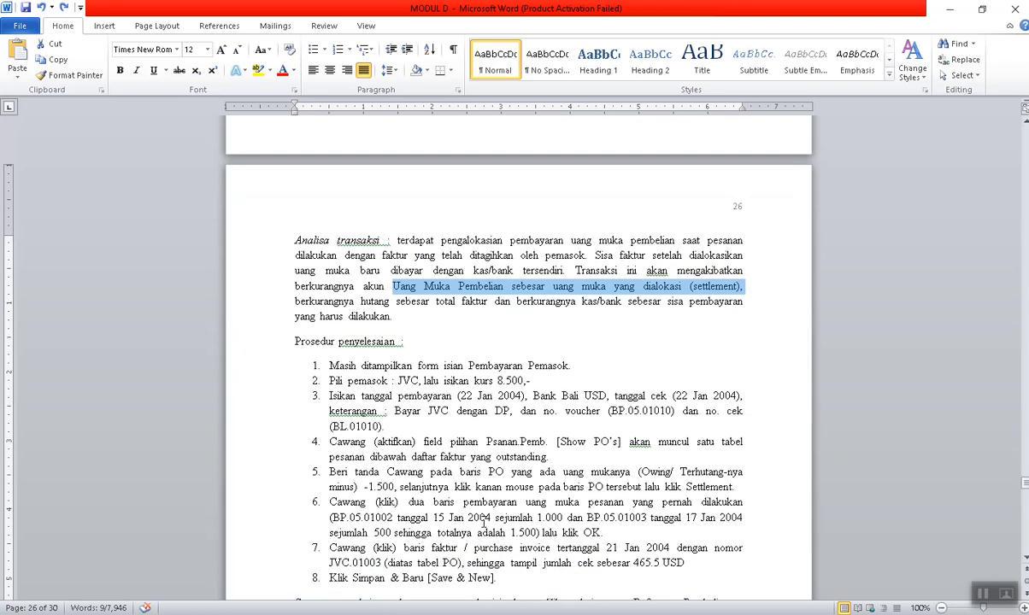
pyautogui.scroll(-1, 421, 530)
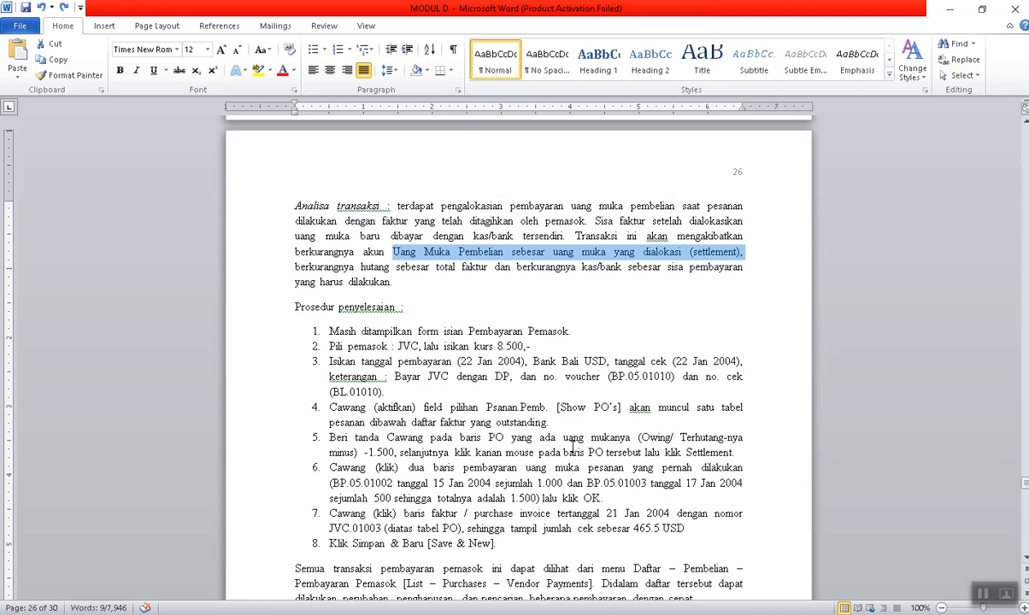
pyautogui.scroll(5, 572, 447)
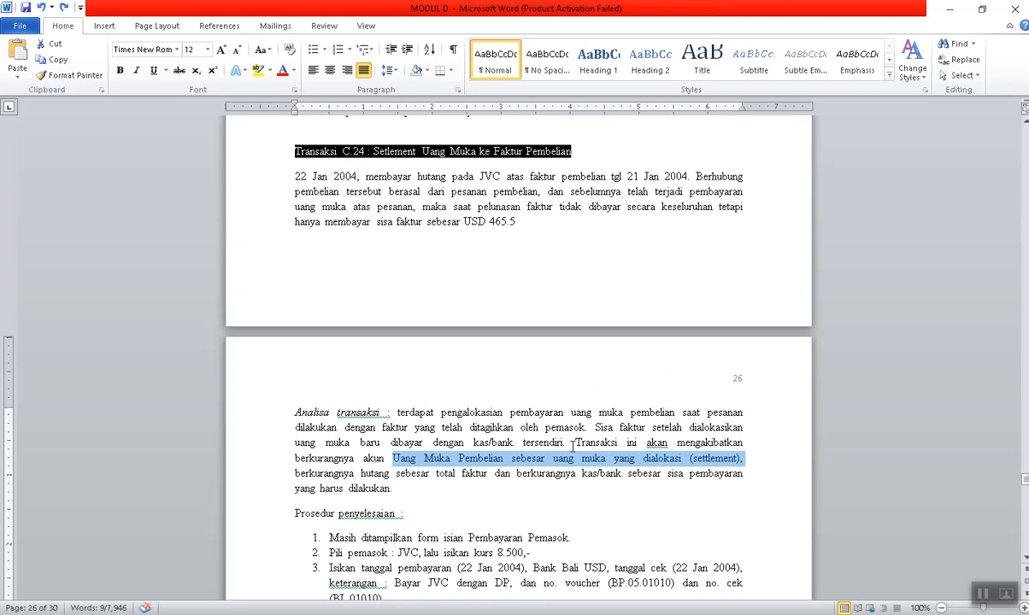
pyautogui.click(983, 593)
pyautogui.scroll(-5, 454, 419)
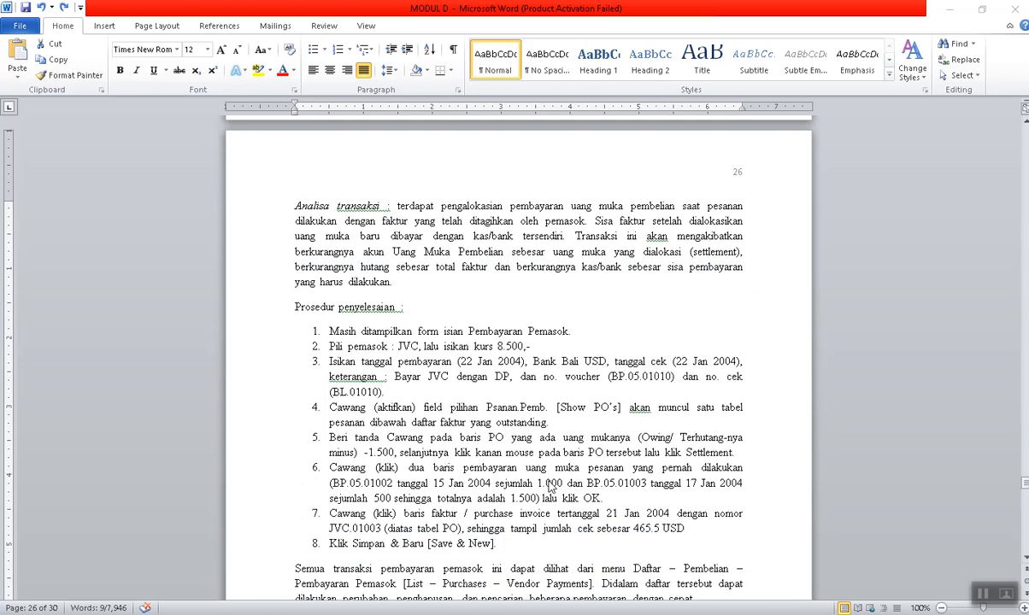
pyautogui.moveTo(533, 362); pyautogui.dragTo(606, 363)
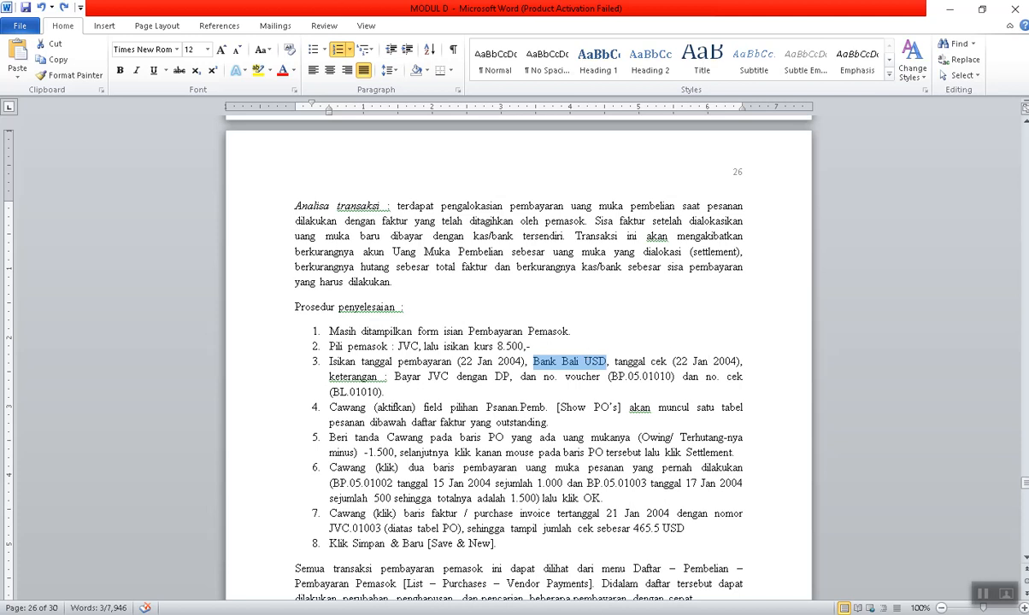
# Return to the JVC payment in ACCURATE and enter the note "Pelunasan Faktur JVC.01003".
pyautogui.hotkey('alt', 'Tab')
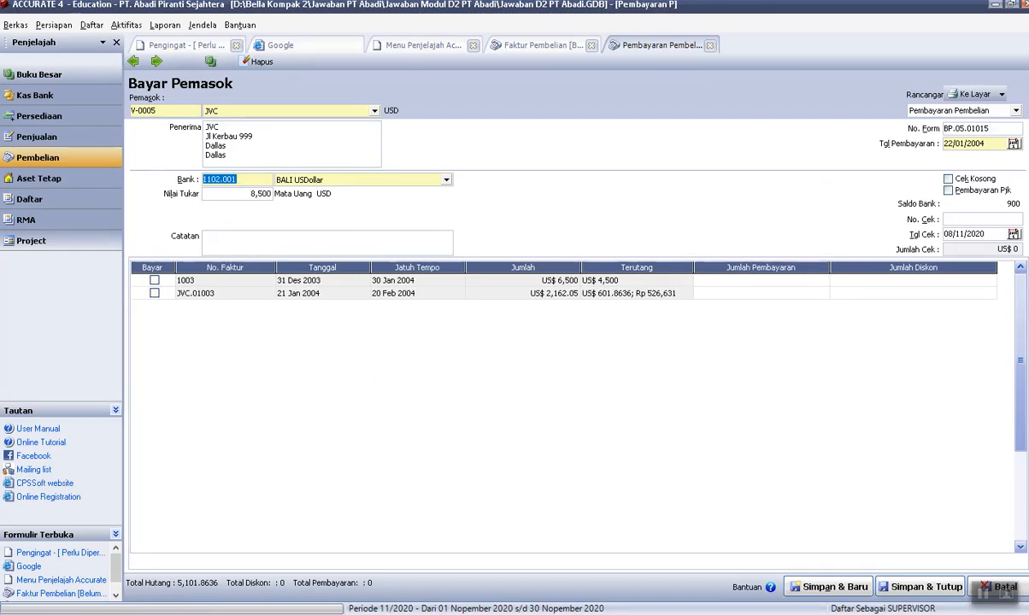
pyautogui.press('Tab')
pyautogui.press('Tab')
pyautogui.press('Tab')
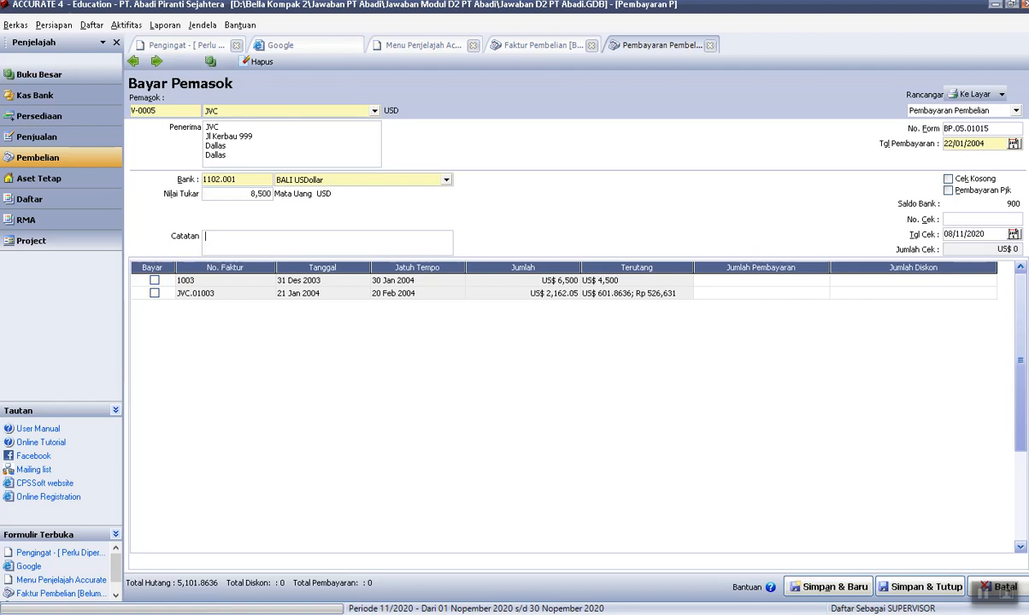
pyautogui.write('Pelunasan Faktur JVC')
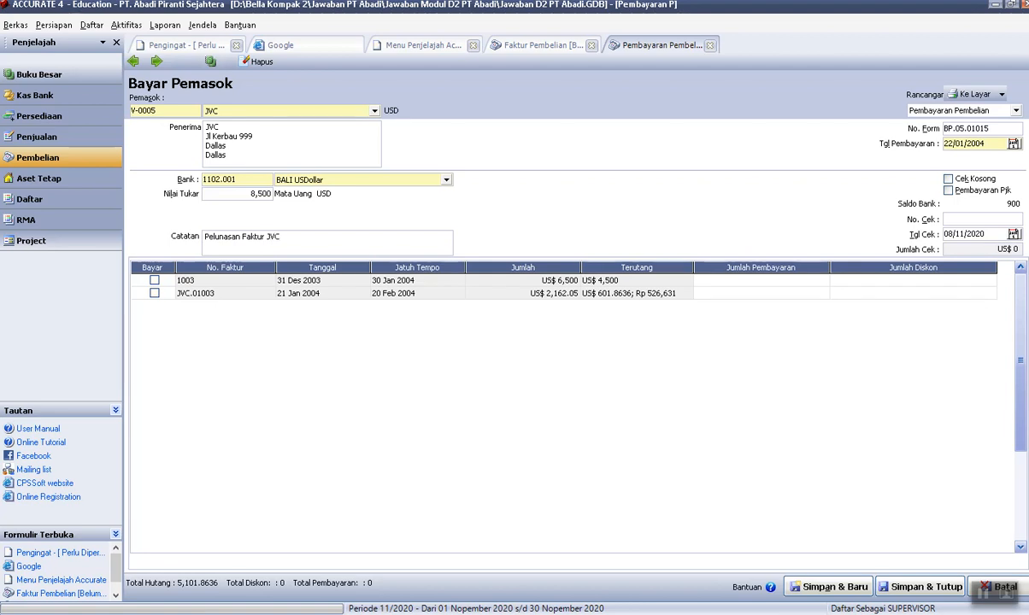
pyautogui.write('.01003')
pyautogui.press('Tab')
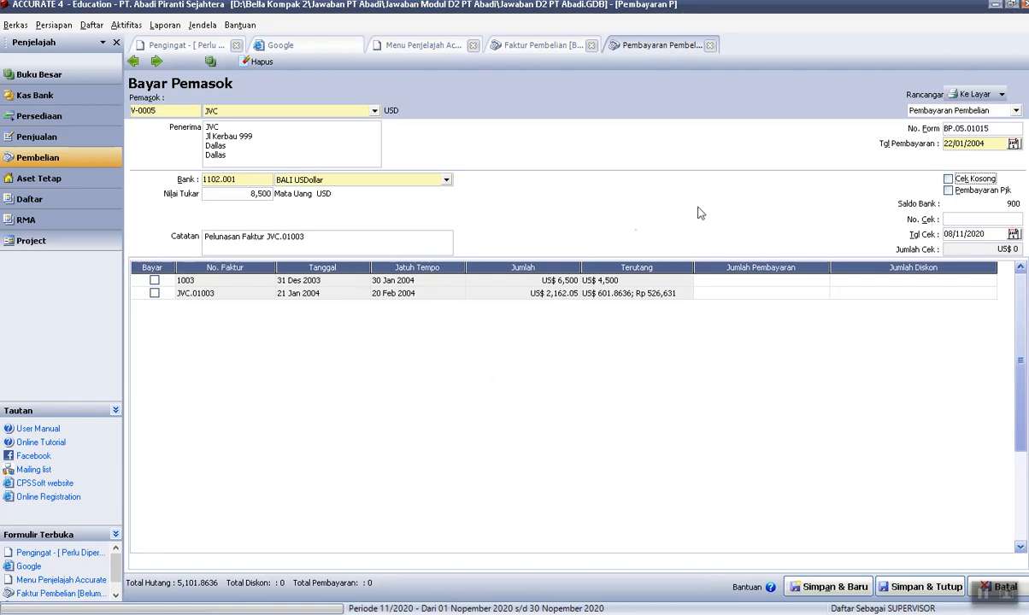
# Take cheque number BL.01010 from the Word module into the JVC payment, and set the cheque date to 22/01/2004.
pyautogui.hotkey('alt', 'Tab')
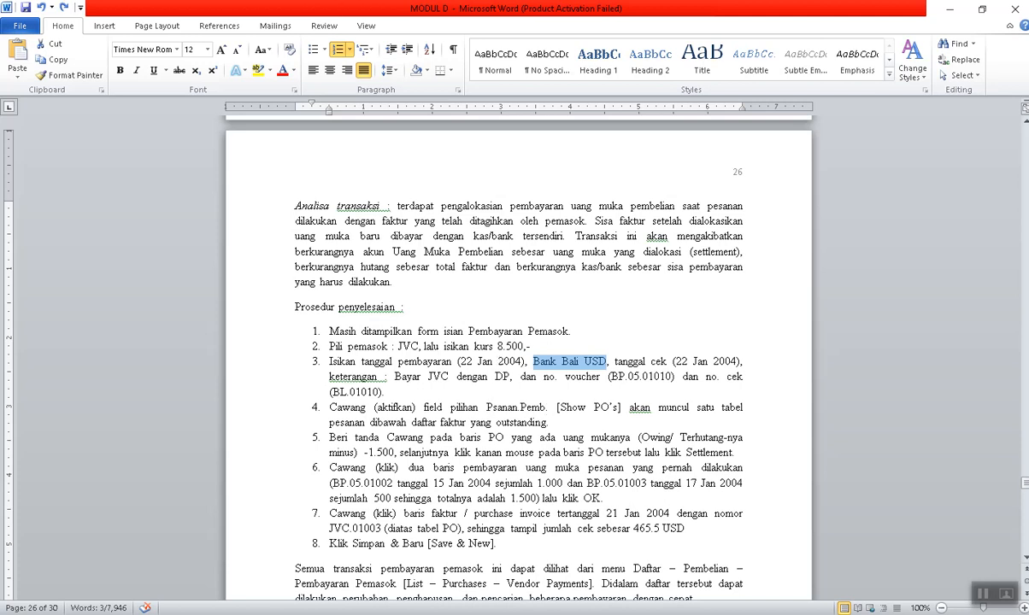
pyautogui.click(607, 589)
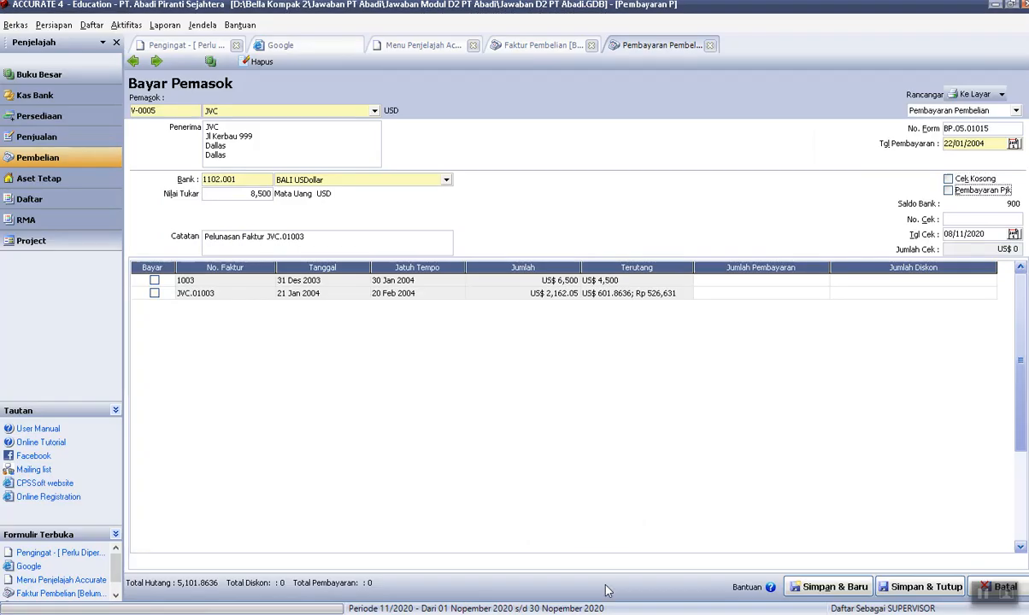
pyautogui.press('Tab')
pyautogui.hotkey('alt', 'Tab')
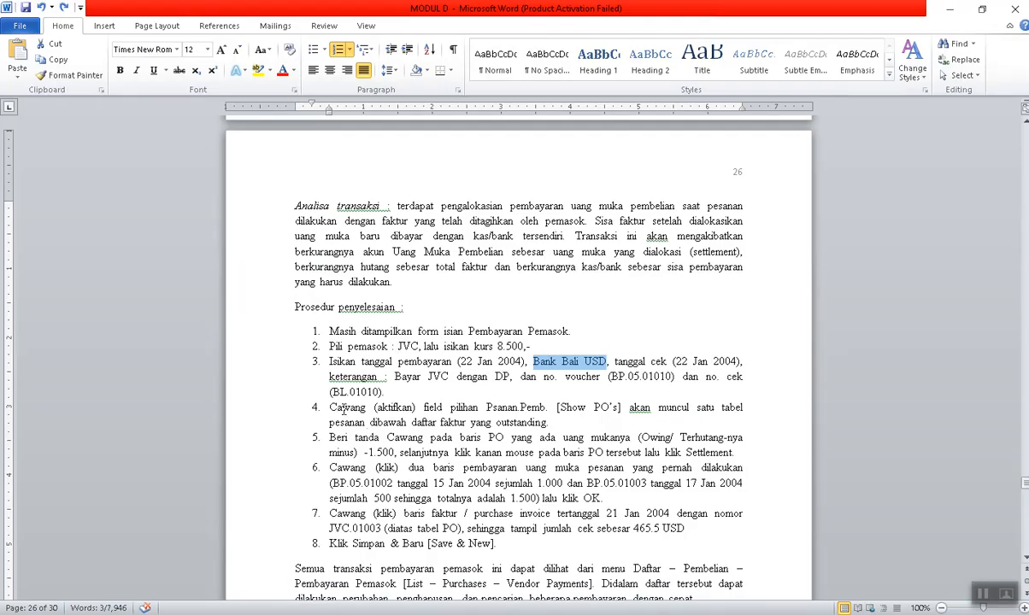
pyautogui.doubleClick(339, 393)
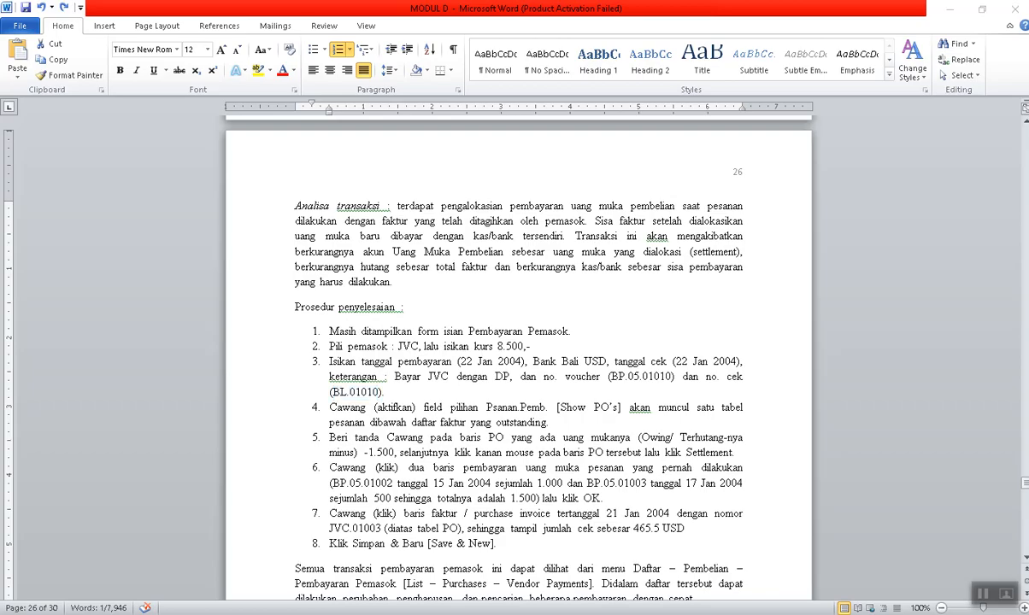
pyautogui.hotkey('alt', 'Tab')
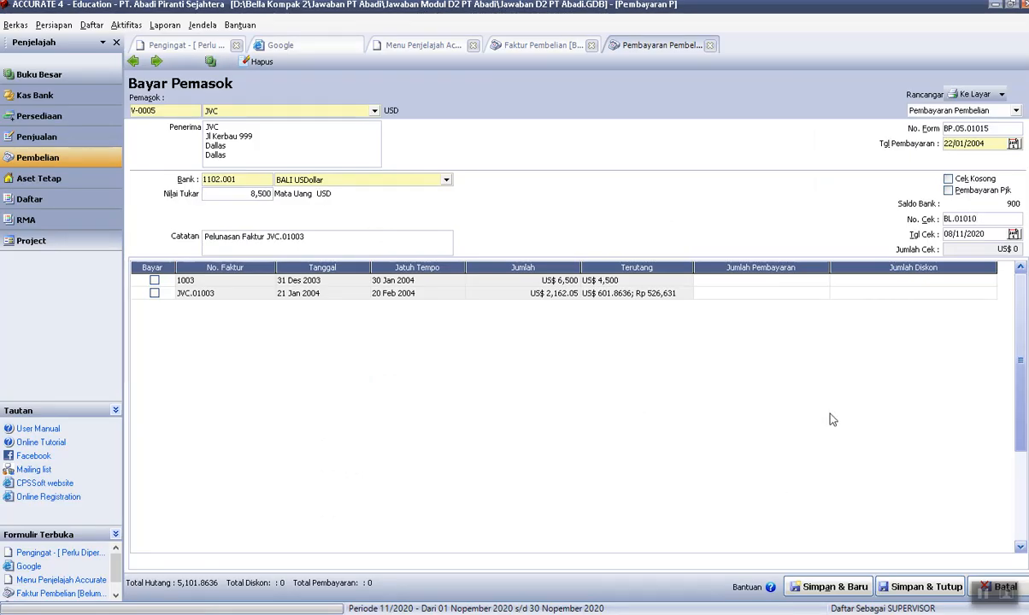
pyautogui.press('Tab')
pyautogui.write('22/01/2004')
pyautogui.press('Tab')
# Mark invoice JVC.01003 for payment and change the note to "Pembayaran Faktur JVC.01003".
pyautogui.click(153, 293)
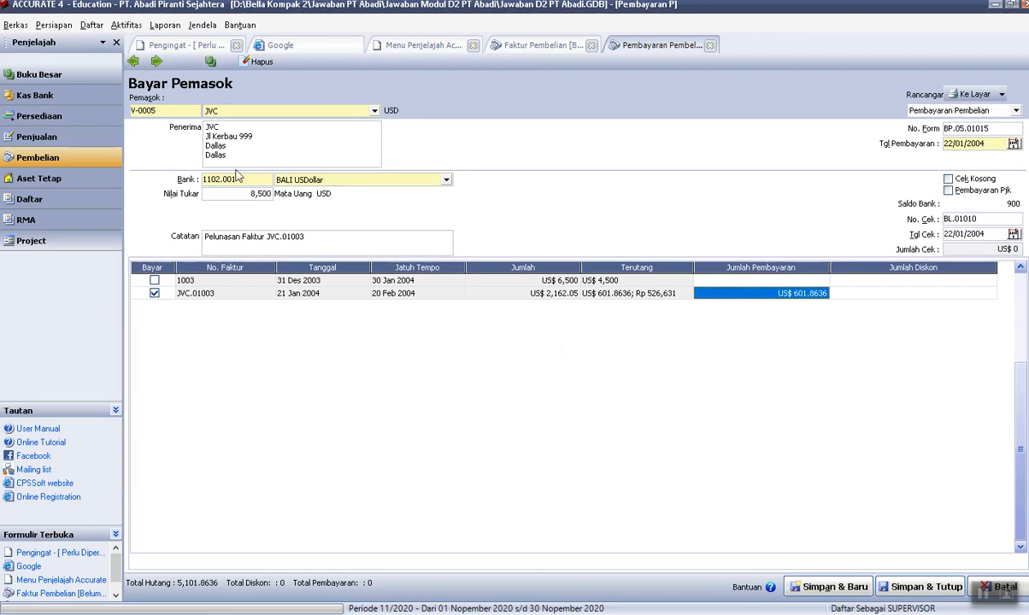
pyautogui.doubleClick(224, 237)
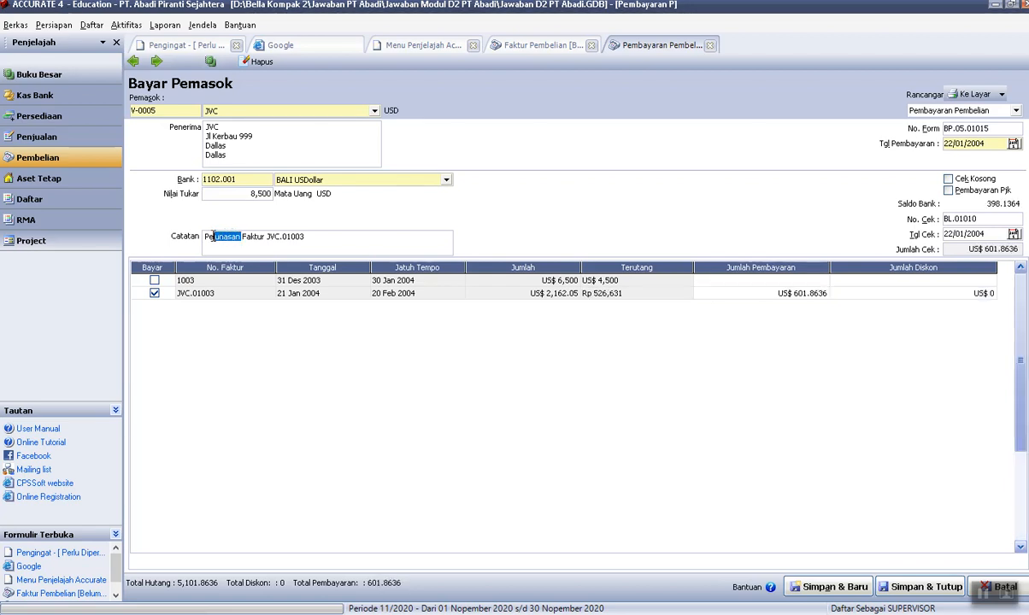
pyautogui.write('Pembayar')
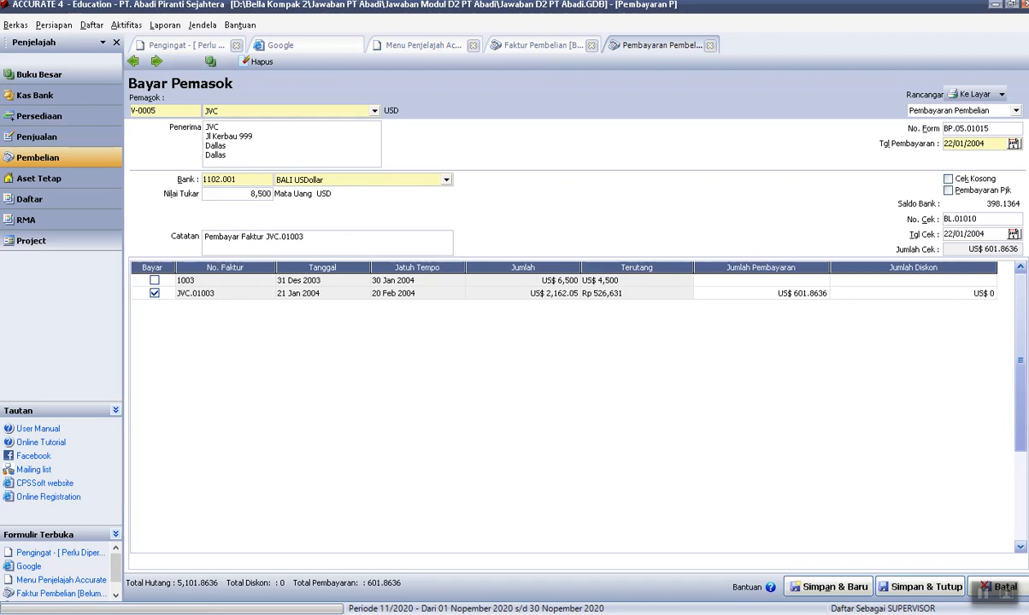
pyautogui.write('an')
# Check C.24's remaining amount in the Word module, set invoice JVC.01003's payment amount to 465.5, and return to the procedure.
pyautogui.hotkey('alt', 'Tab')
pyautogui.scroll(-2, 644, 514)
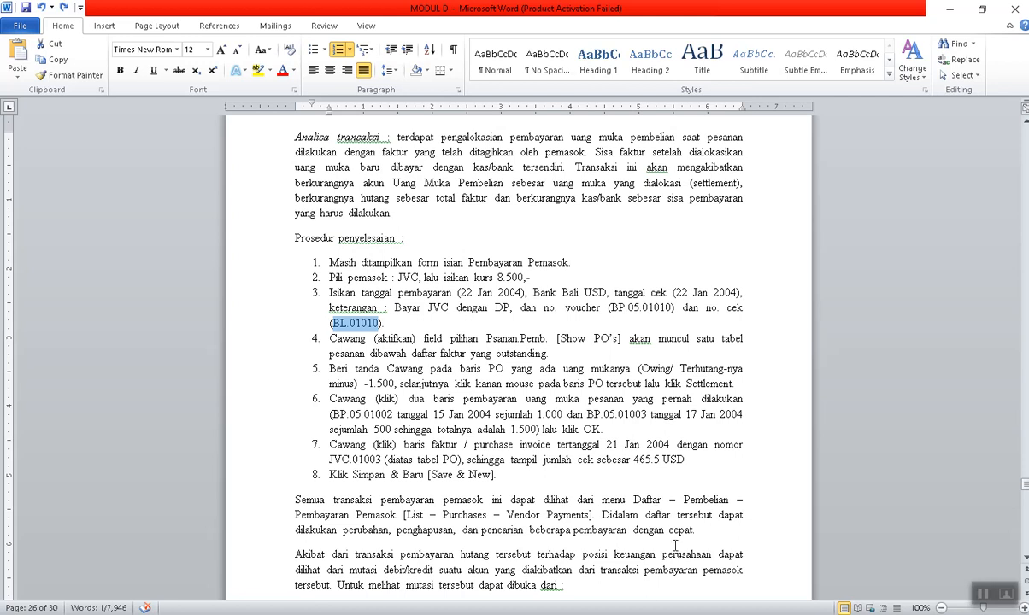
pyautogui.hotkey('alt', 'Tab')
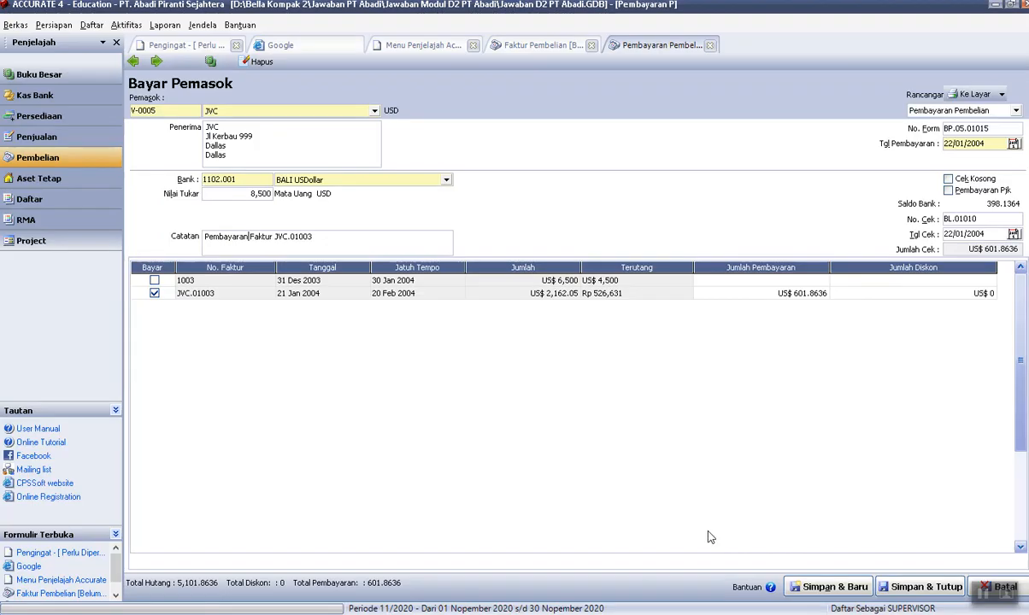
pyautogui.click(808, 295)
pyautogui.write('465.5')
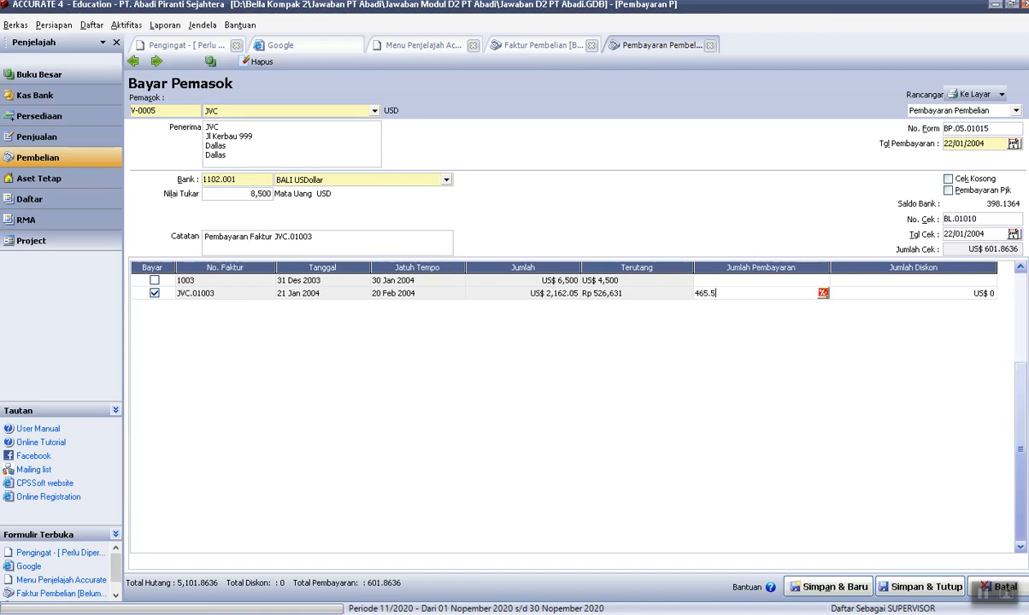
pyautogui.press('Tab')
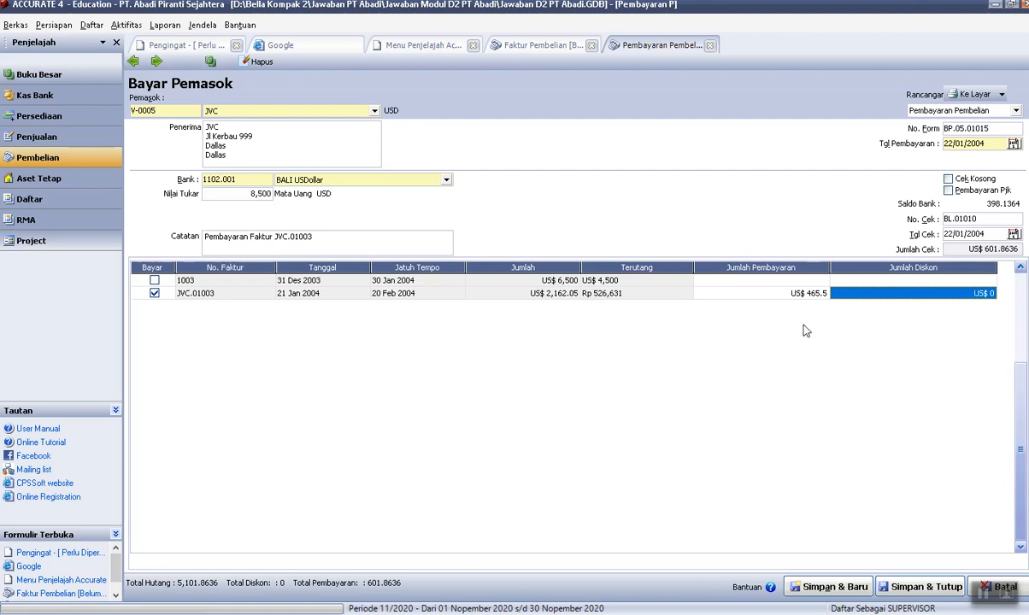
pyautogui.click(581, 614)
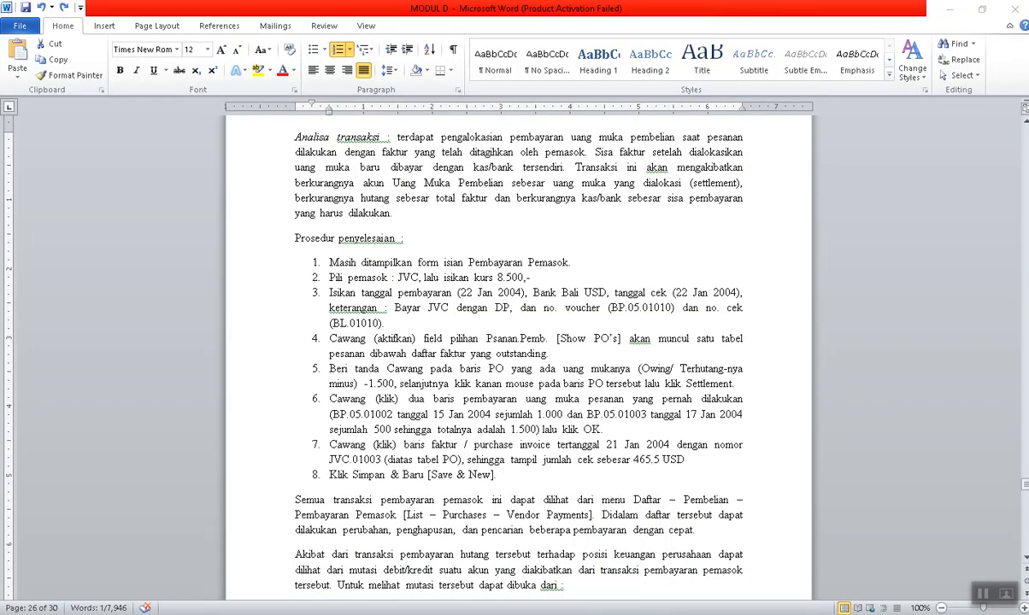
# Recheck the JVC payment against the procedure in Word, commit invoice JVC.01003's amount in ACCURATE, and save the payment to start a new one.
pyautogui.click(548, 614)
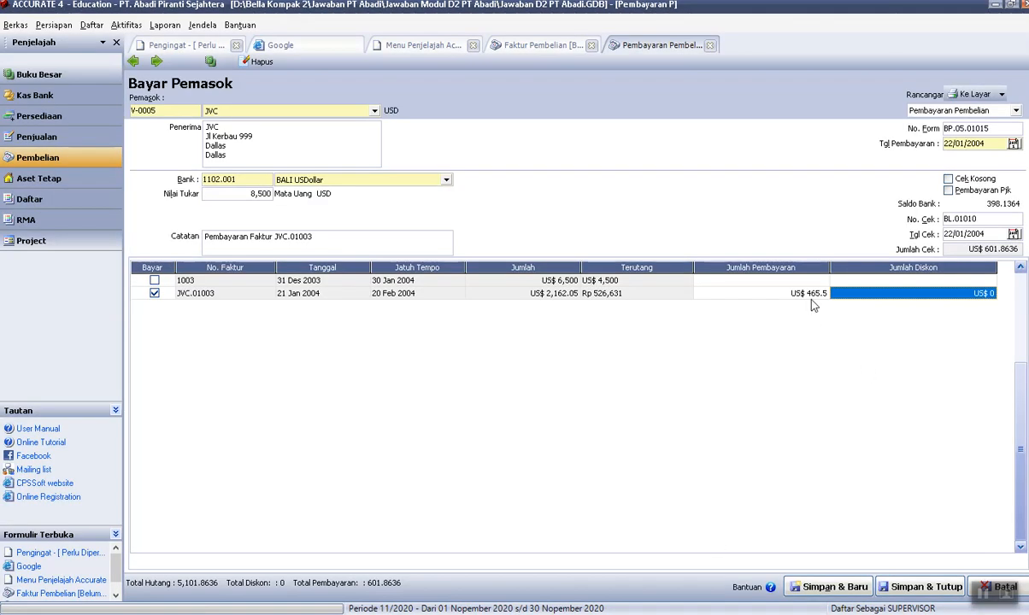
pyautogui.click(581, 614)
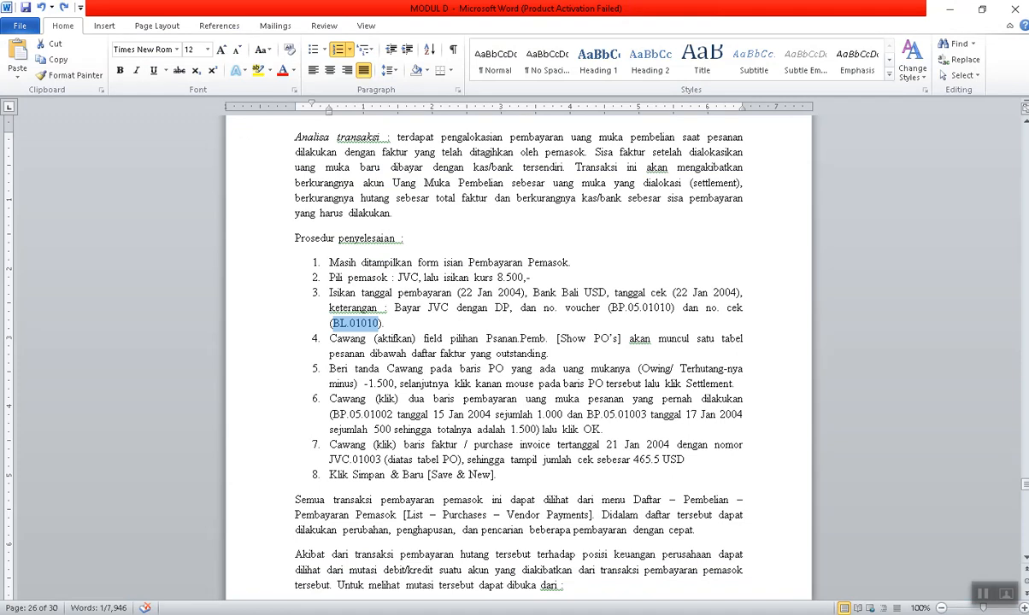
pyautogui.hotkey('alt', 'Tab')
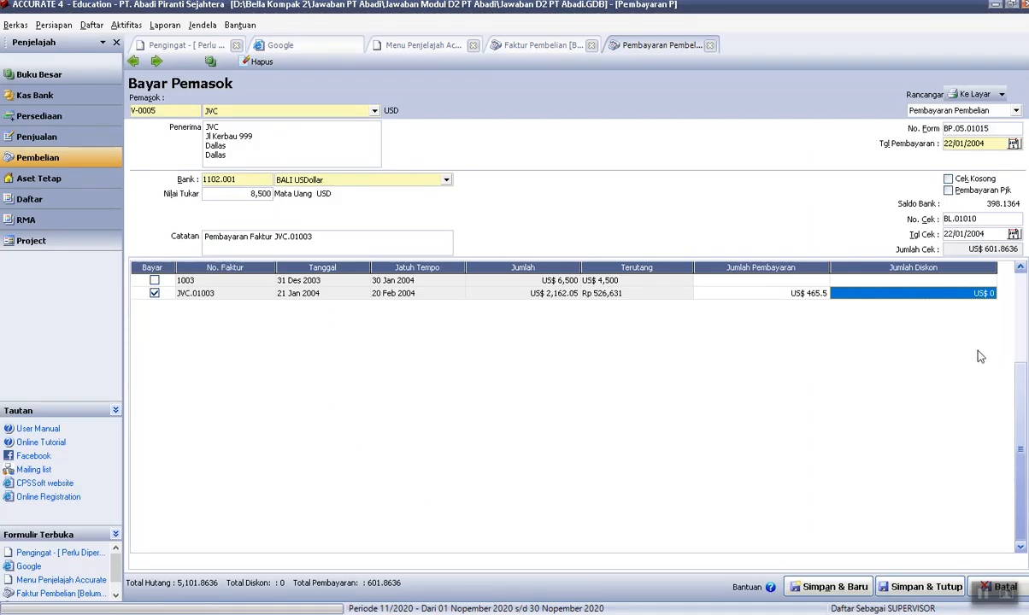
pyautogui.press('Tab')
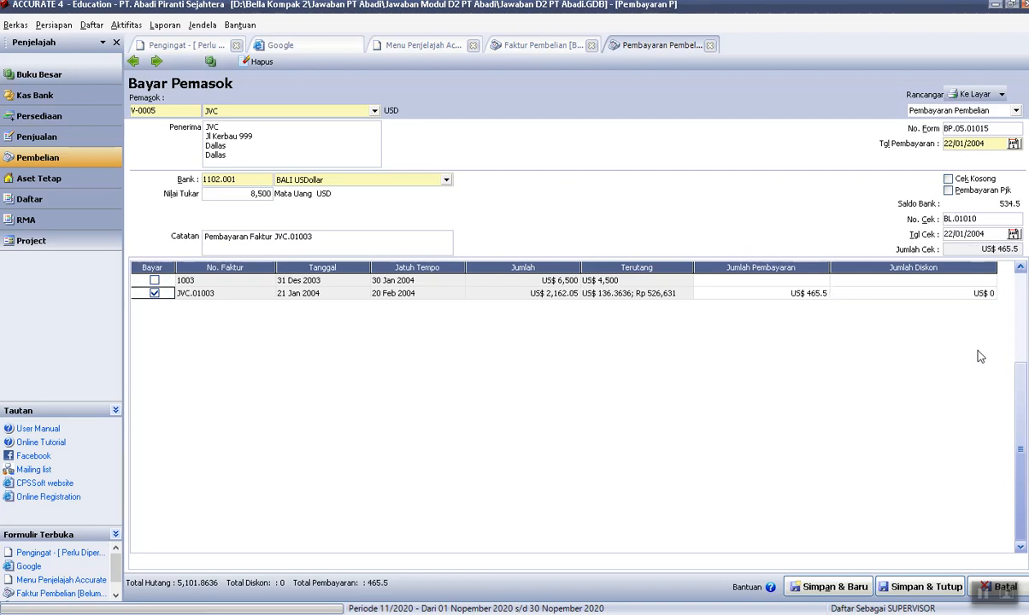
pyautogui.press('Tab')
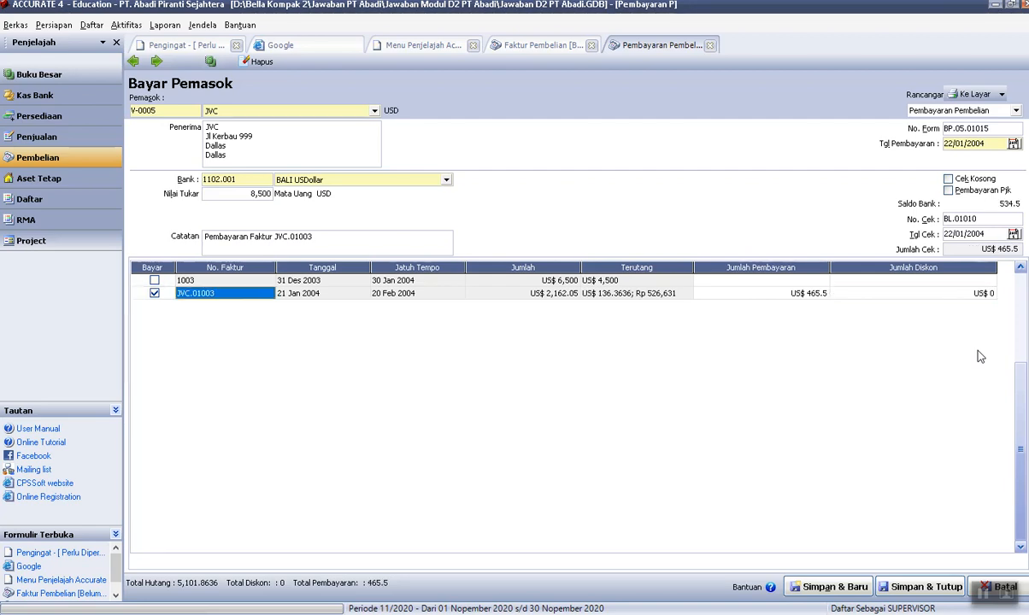
pyautogui.click(829, 590)
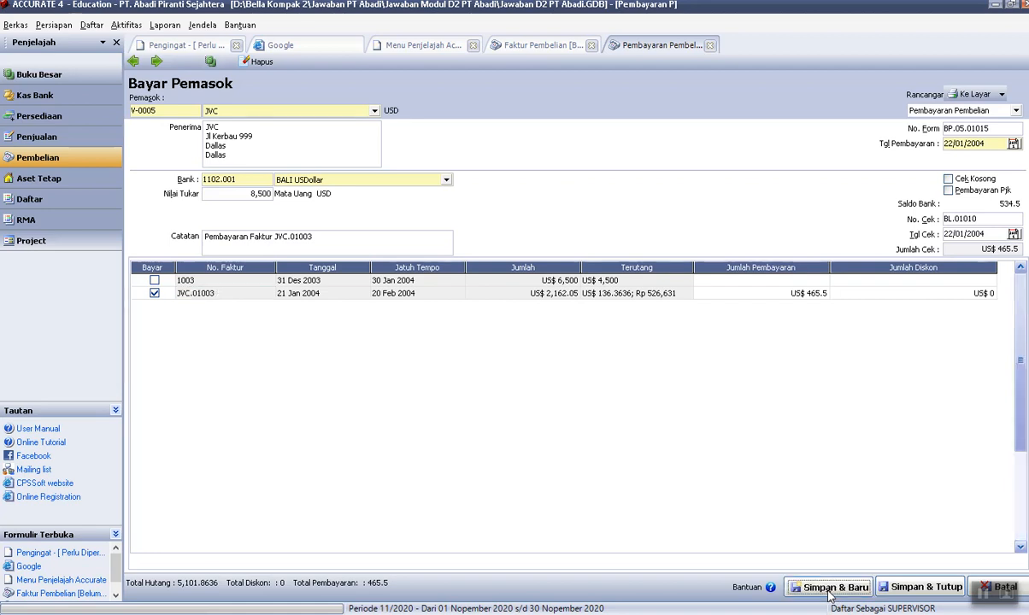
# Choose supplier JVC for the new payment, accept the USD rate of 8500, and set the payment date to 22/01/2004.
pyautogui.click(374, 110)
pyautogui.click(219, 153)
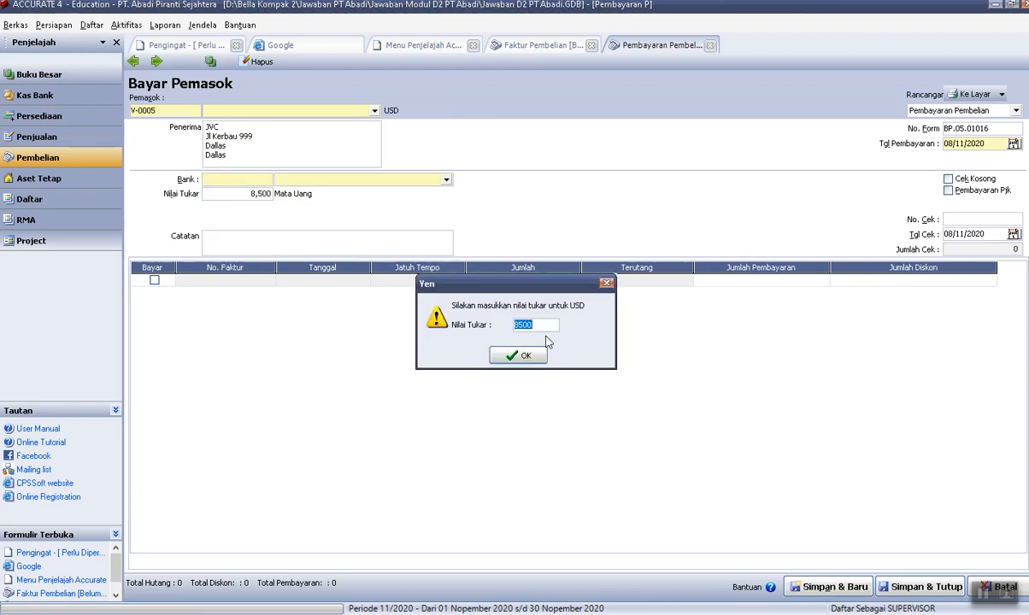
pyautogui.click(522, 357)
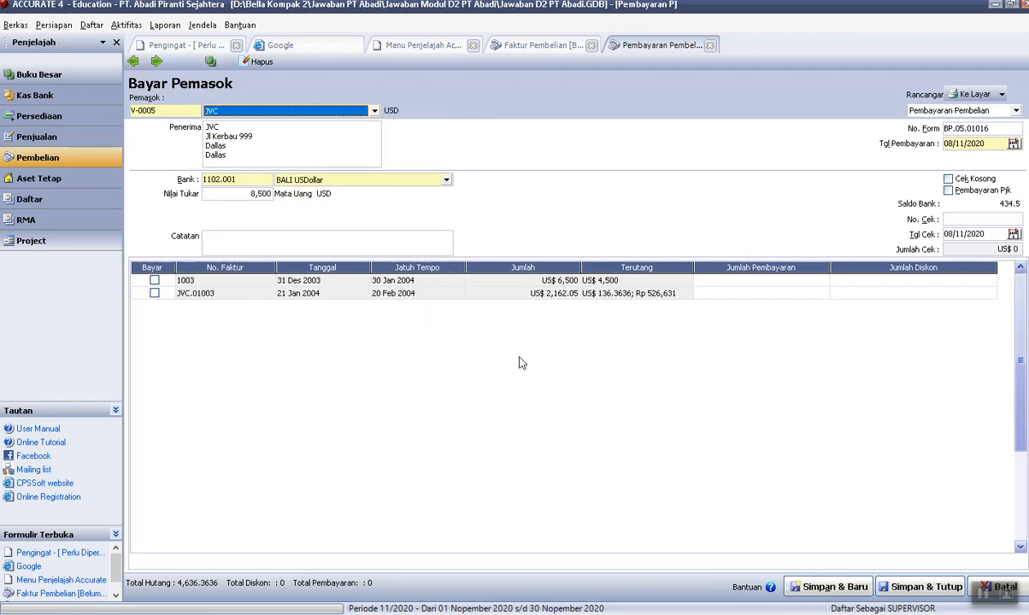
pyautogui.press('Tab')
pyautogui.press('Tab')
pyautogui.press('Tab')
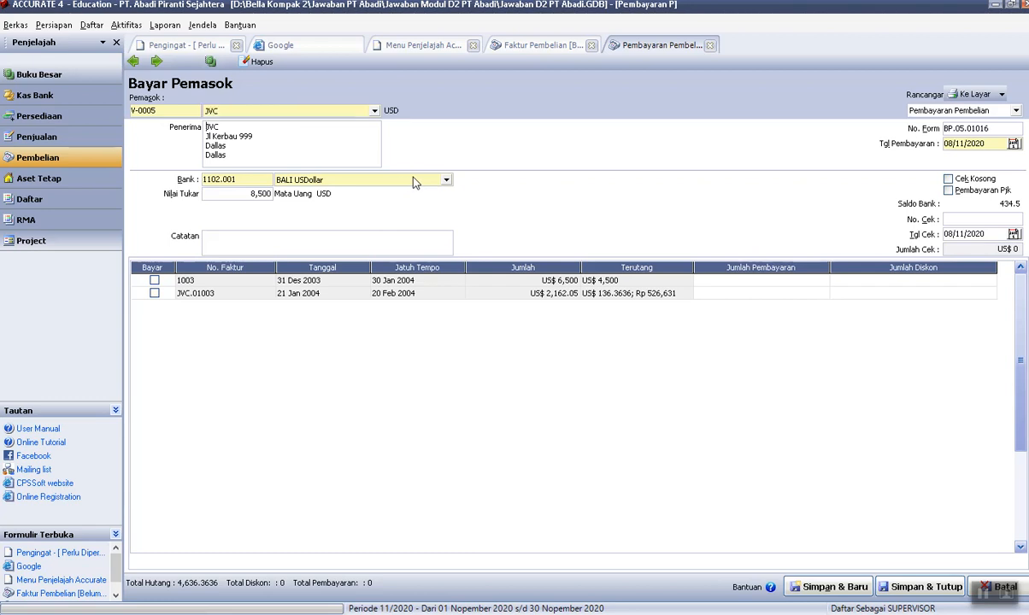
pyautogui.write('22/01/04')
pyautogui.press('Tab')
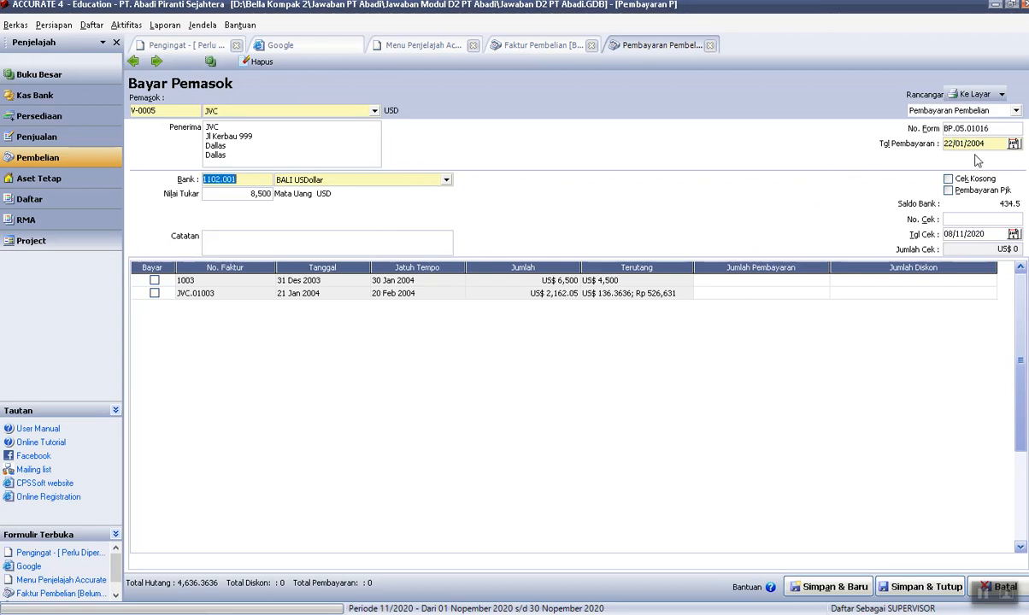
# Pay from the Cash Rupiah account and enter the note "Pembayaran pajak Faktur JCV.01003".
pyautogui.click(445, 180)
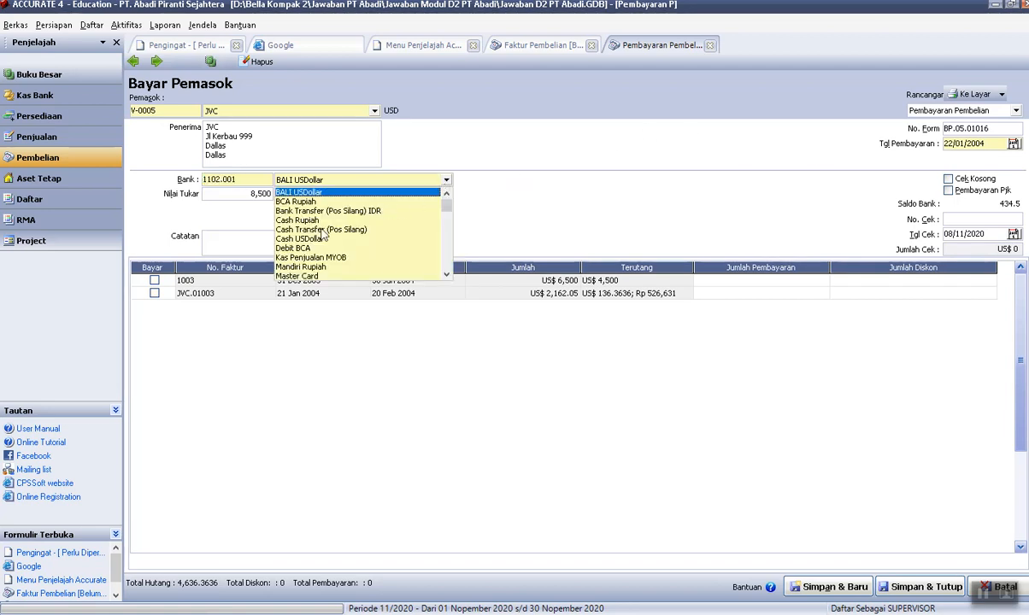
pyautogui.click(294, 220)
pyautogui.press('Tab')
pyautogui.press('Tab')
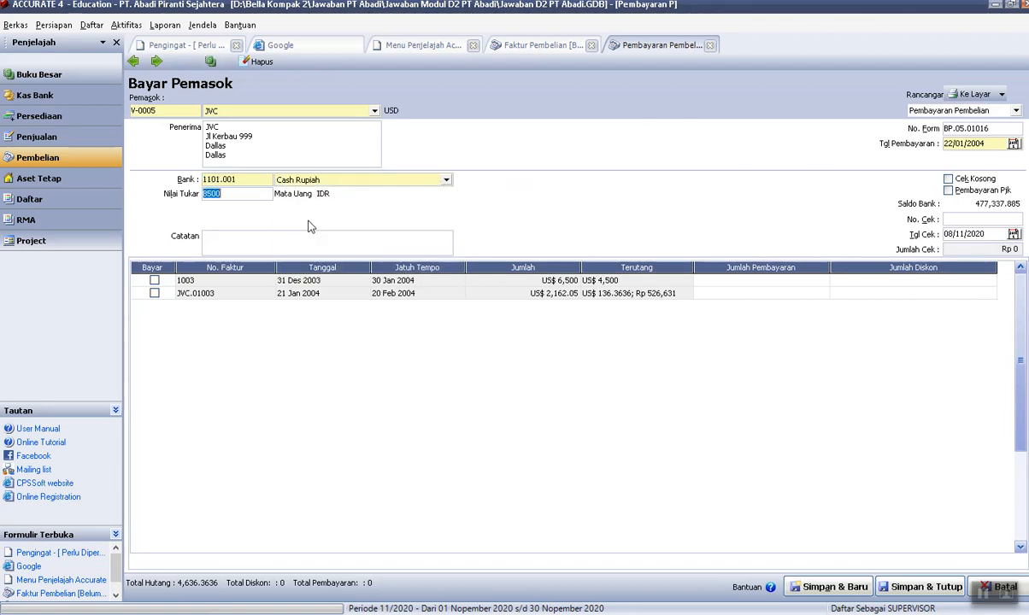
pyautogui.write('Pem')
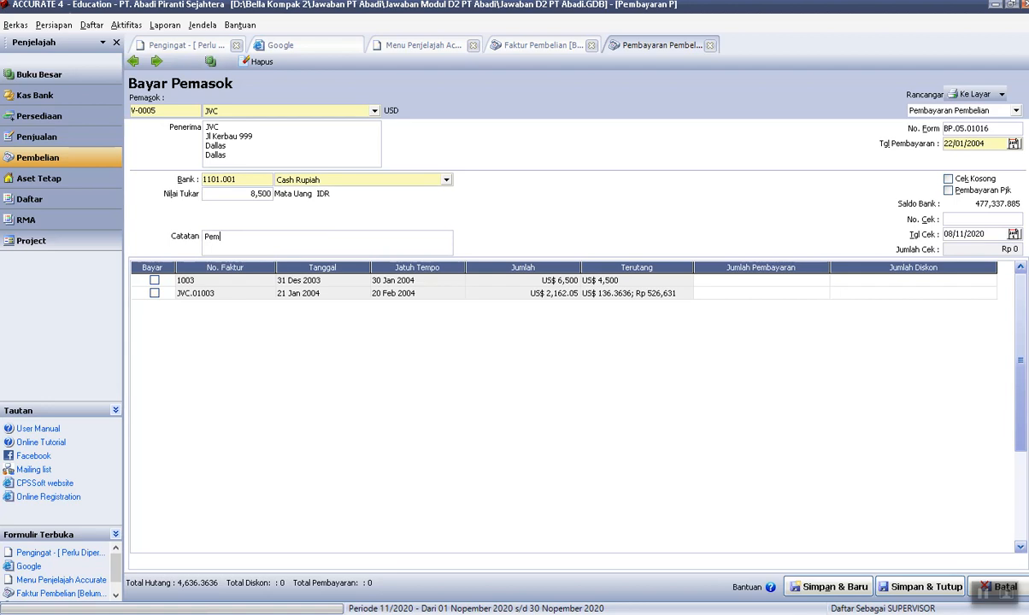
pyautogui.write('bayaran pajak Faktur JCV.01003')
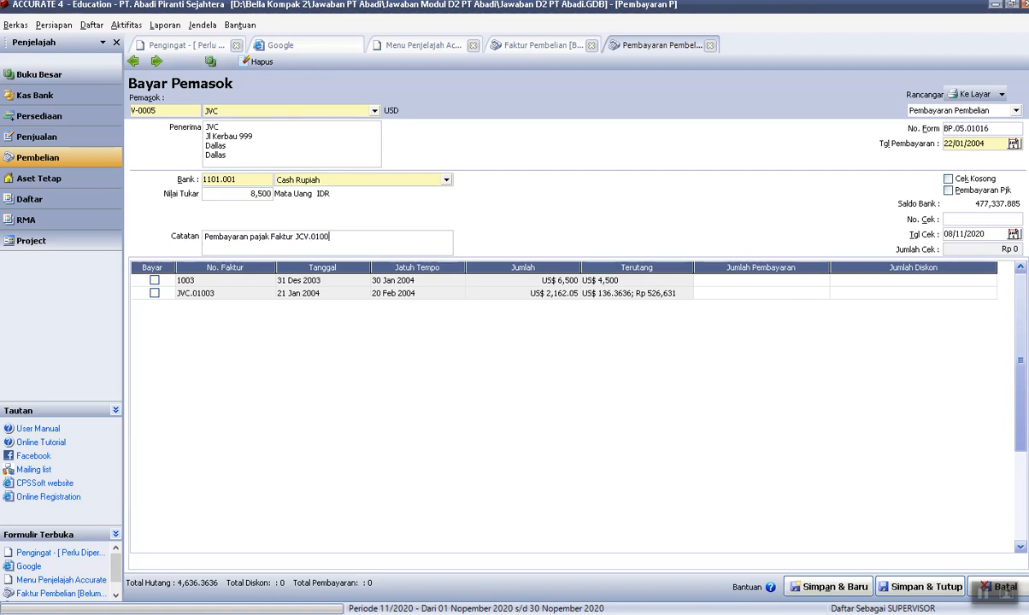
pyautogui.press('Tab')
pyautogui.press('Tab')
# Mark the JVC payment as a tax payment (Pembayaran Pjk) and set the cheque date to 22/01/2004.
pyautogui.click(948, 191)
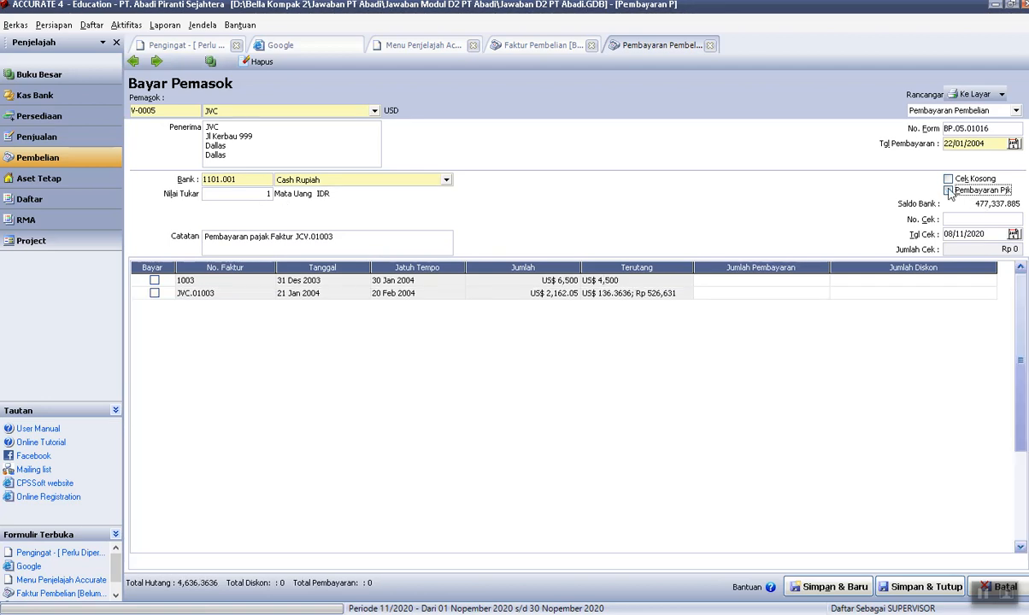
pyautogui.click(990, 233)
pyautogui.write('22/01/0')
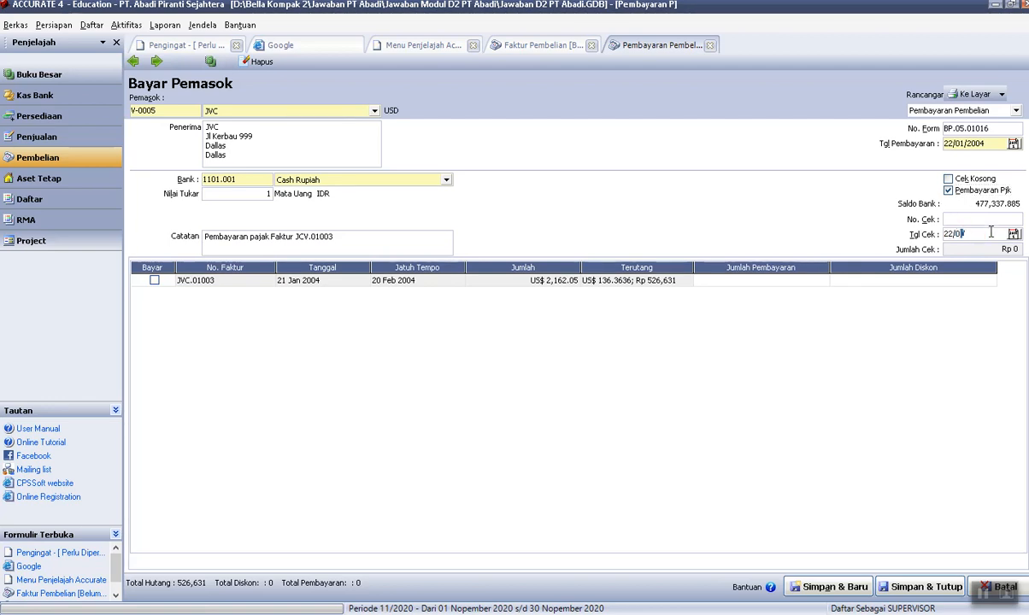
pyautogui.write('4')
# Mark invoice JVC.01003 for payment of Rp 526,631, then save and close the payment form.
pyautogui.click(155, 281)
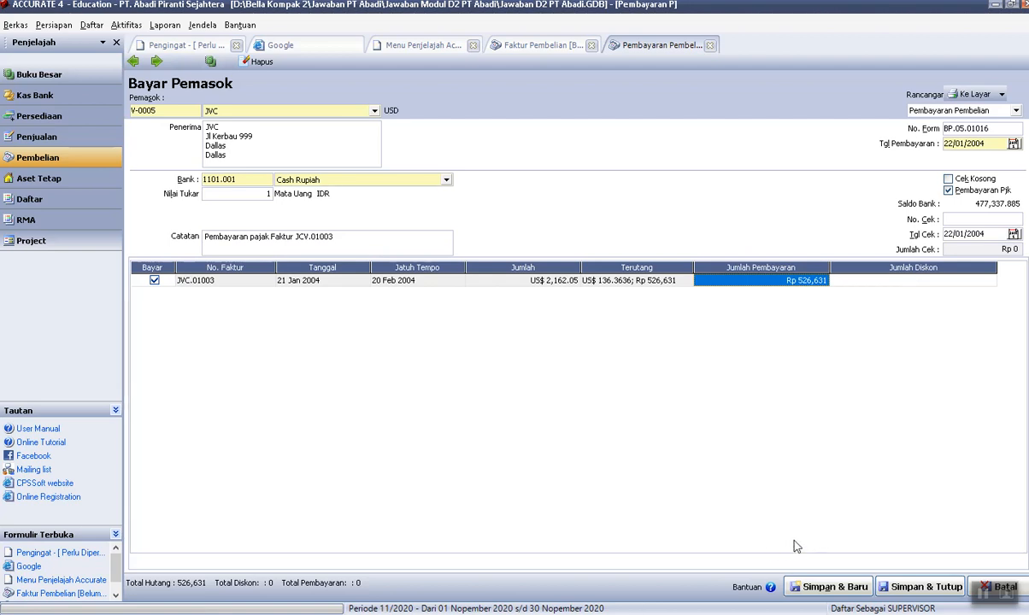
pyautogui.press('Return')
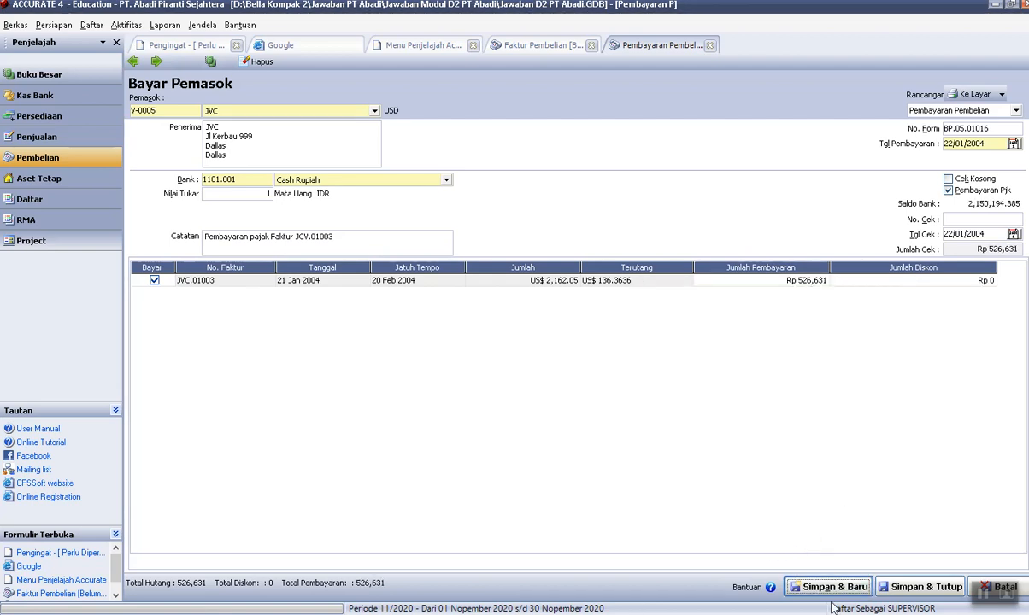
pyautogui.click(935, 585)
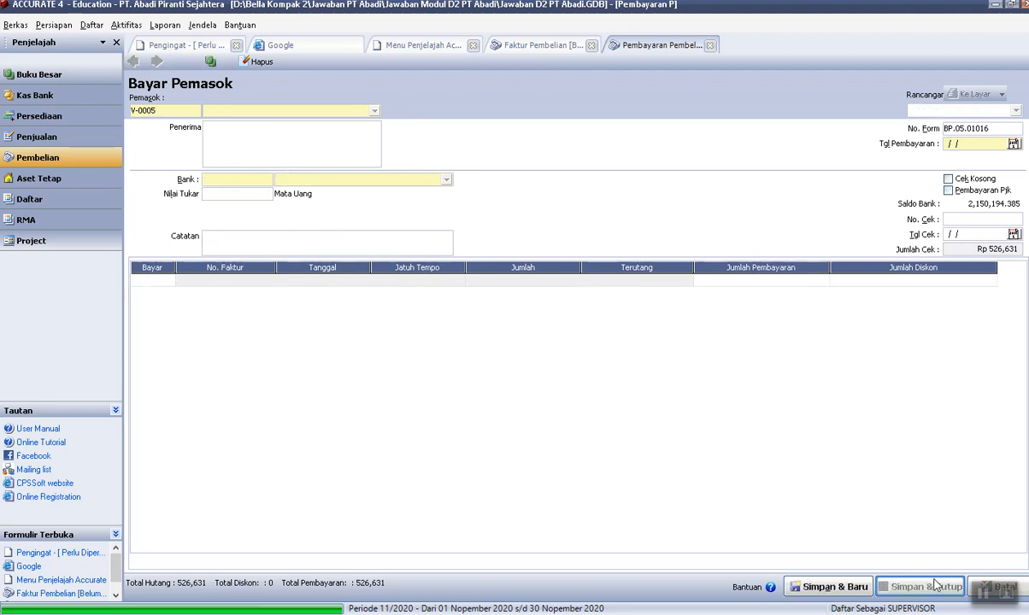
# Refresh the purchase invoice list to check JVC.01003's paid and outstanding amounts, and close the list.
pyautogui.click(538, 46)
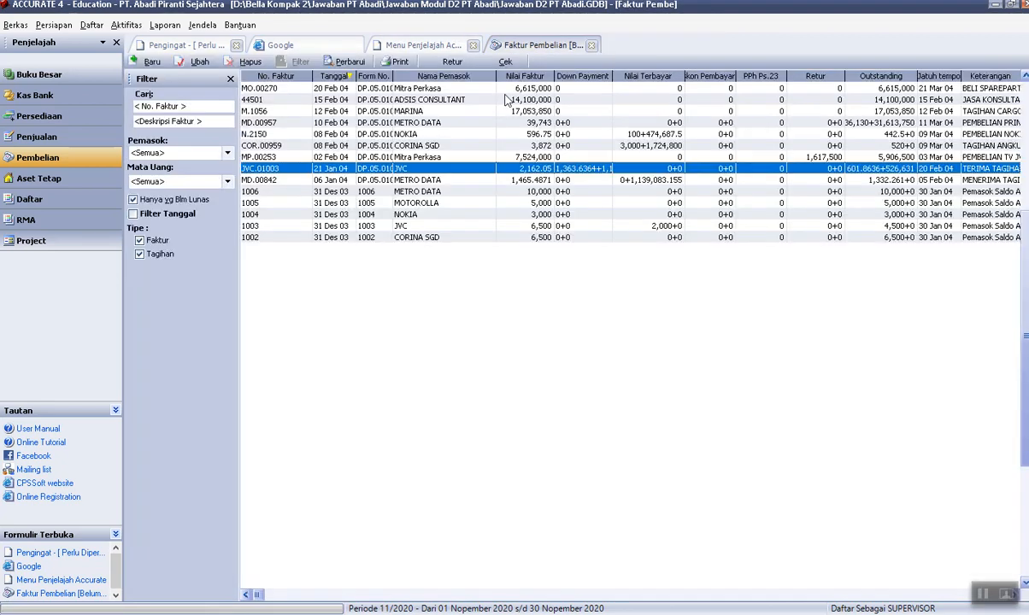
pyautogui.click(348, 61)
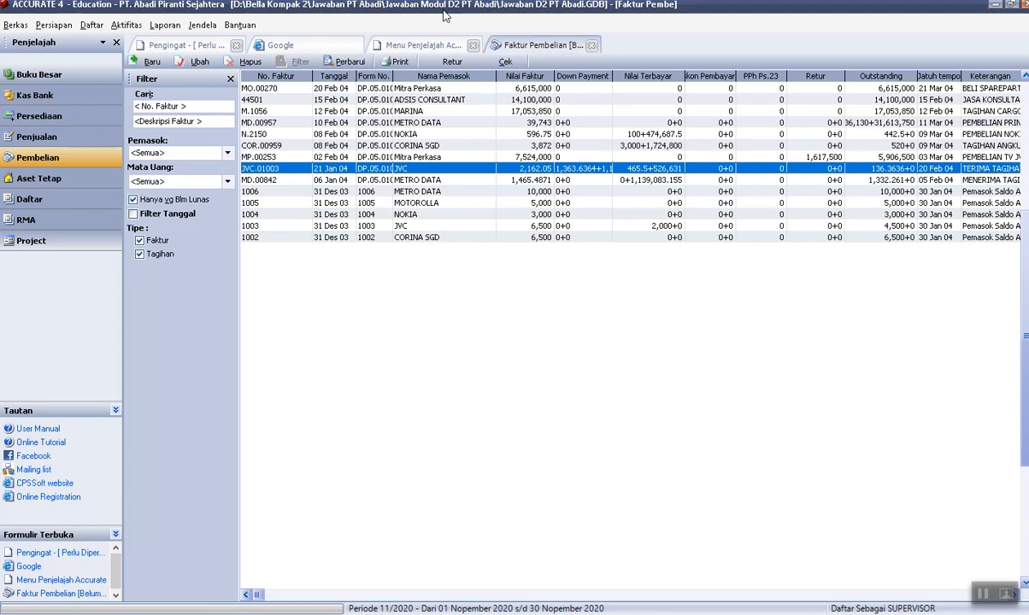
pyautogui.click(590, 45)
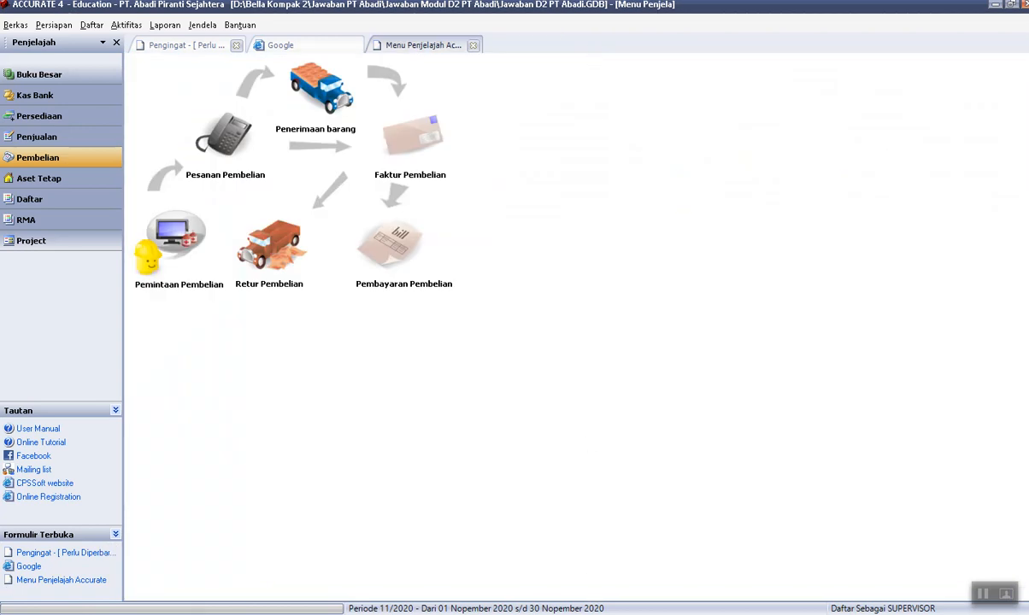
# Read the Word module's instructions for viewing the general ledger history and its expected supplier payment journal entries.
pyautogui.hotkey('alt', 'Tab')
pyautogui.scroll(-9, 418, 439)
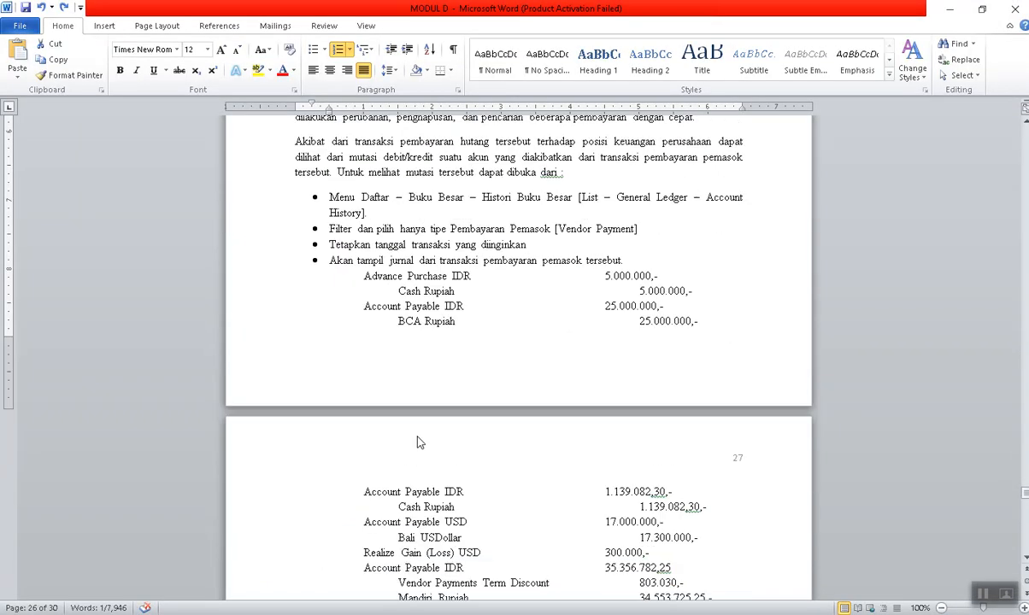
pyautogui.scroll(1, 455, 267)
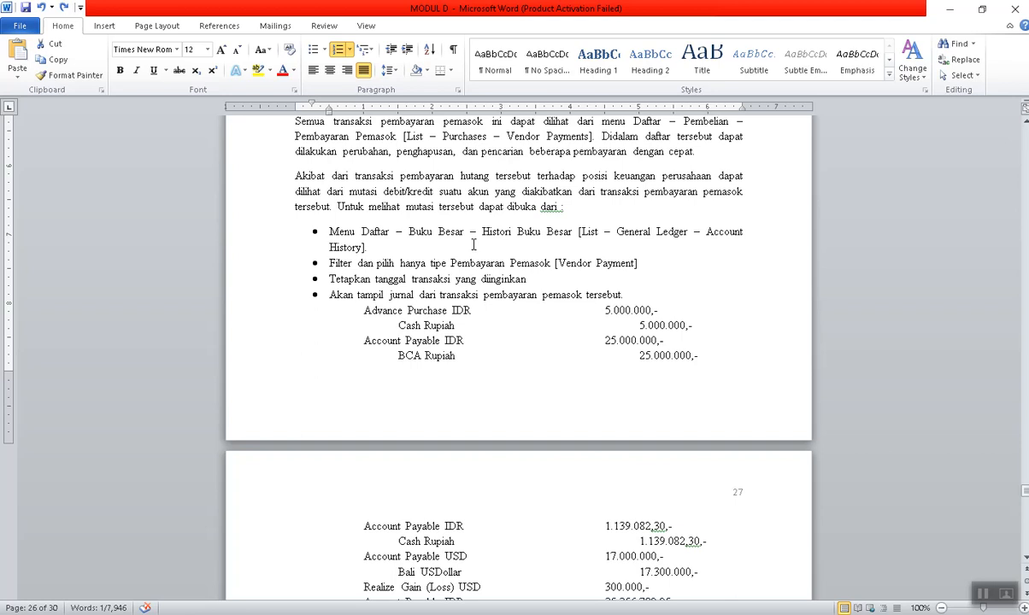
pyautogui.scroll(-3, 428, 344)
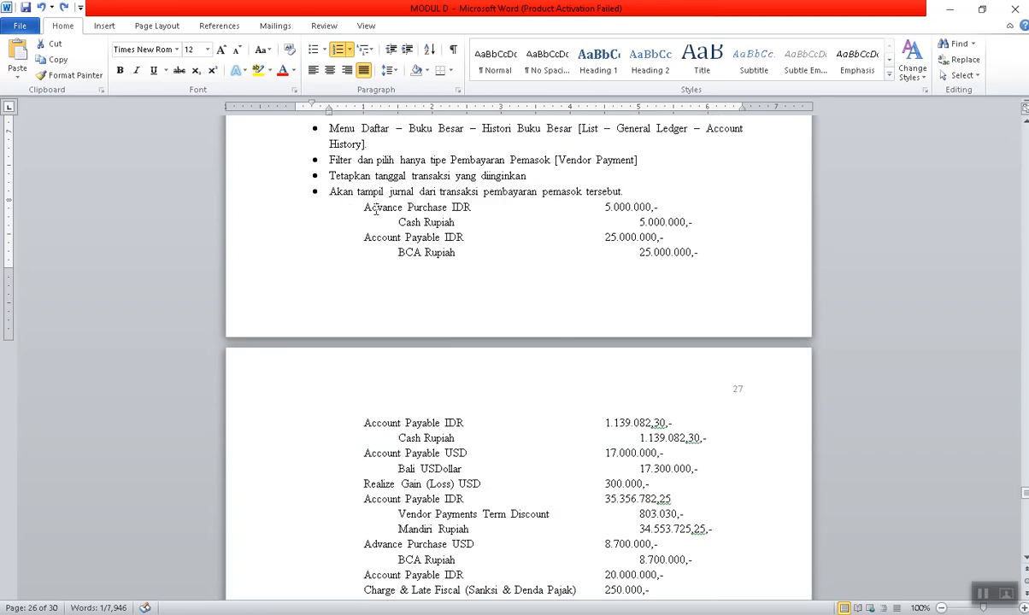
pyautogui.scroll(-7, 574, 386)
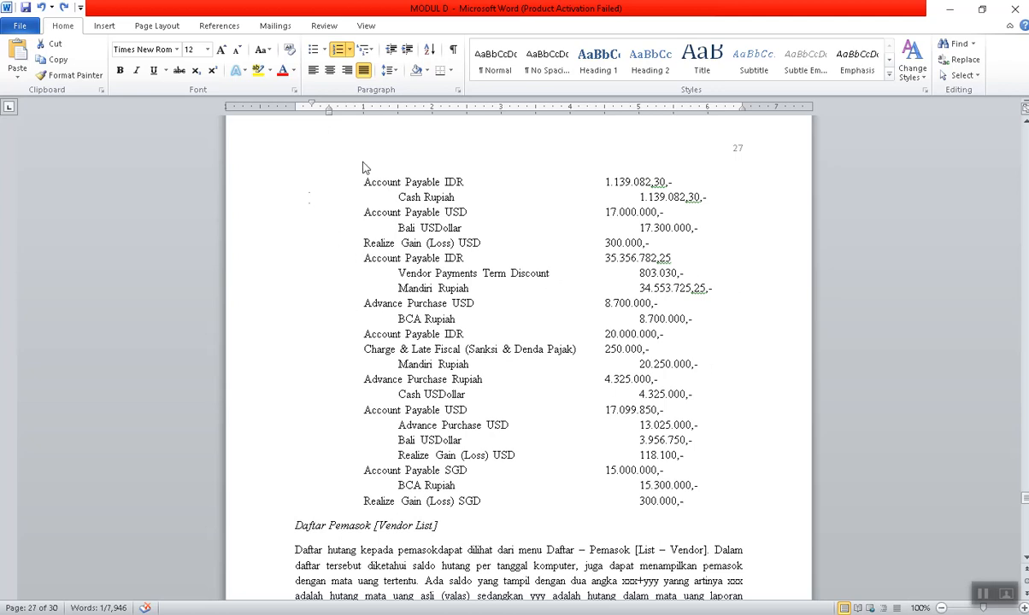
pyautogui.scroll(7, 445, 227)
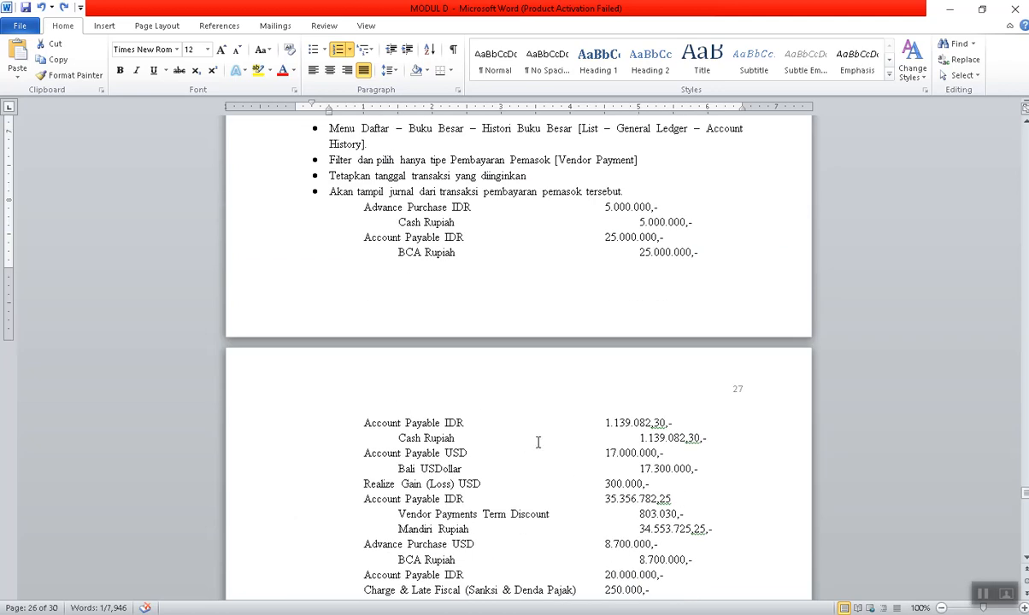
# Open the general ledger history in ACCURATE, filtered to Pembayaran Pembelian transactions with the date filter turned off.
pyautogui.moveTo(585, 614)
pyautogui.click(585, 589)
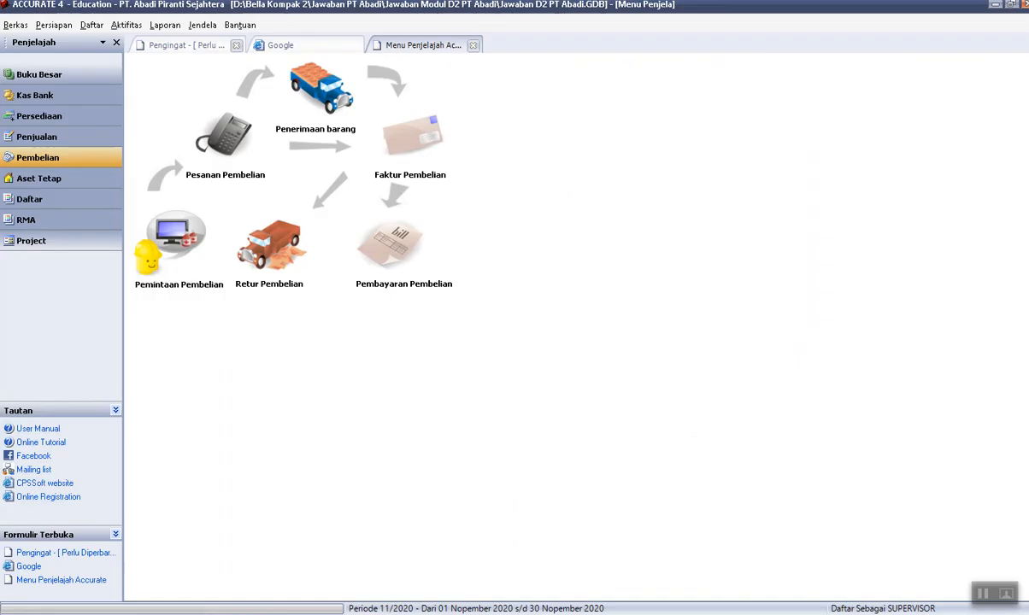
pyautogui.click(91, 25)
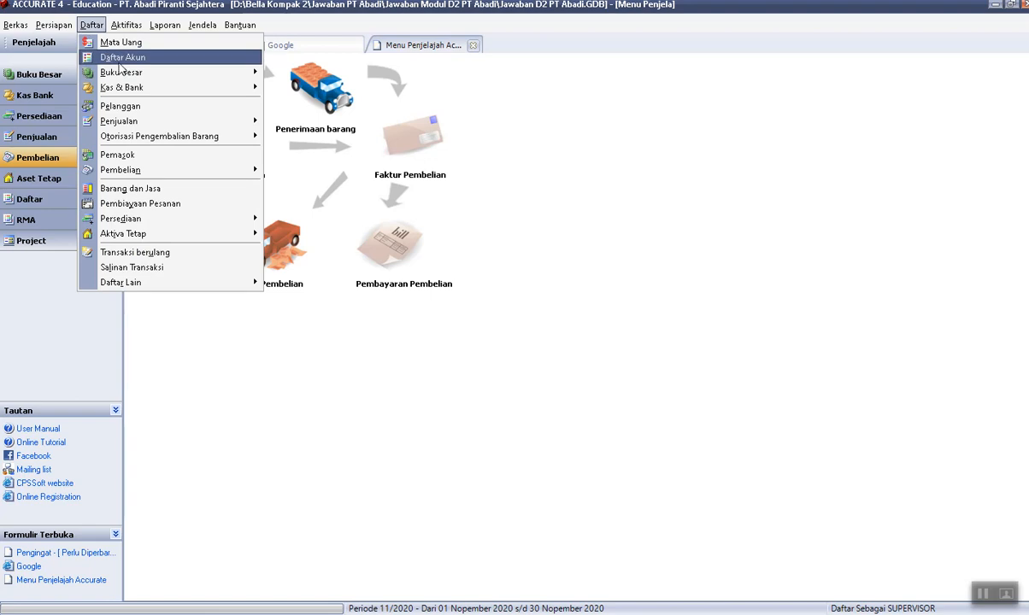
pyautogui.moveTo(148, 74)
pyautogui.click(376, 89)
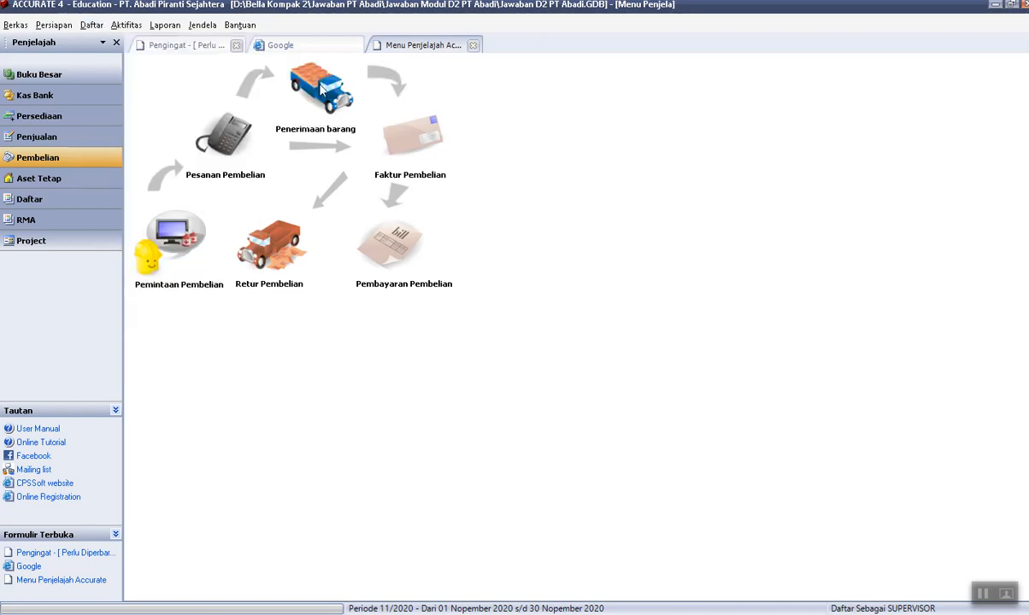
pyautogui.click(223, 95)
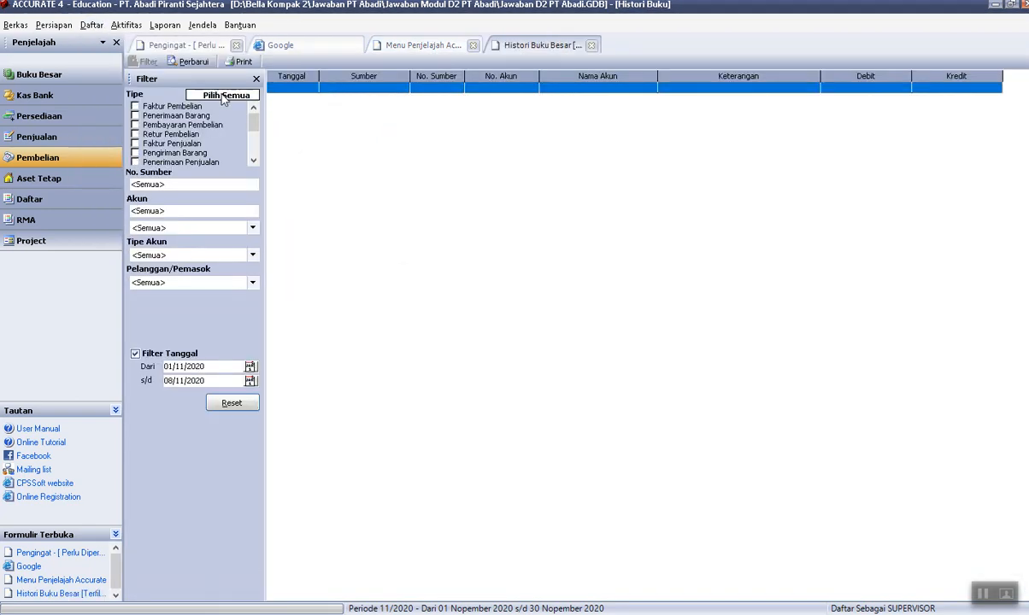
pyautogui.click(135, 125)
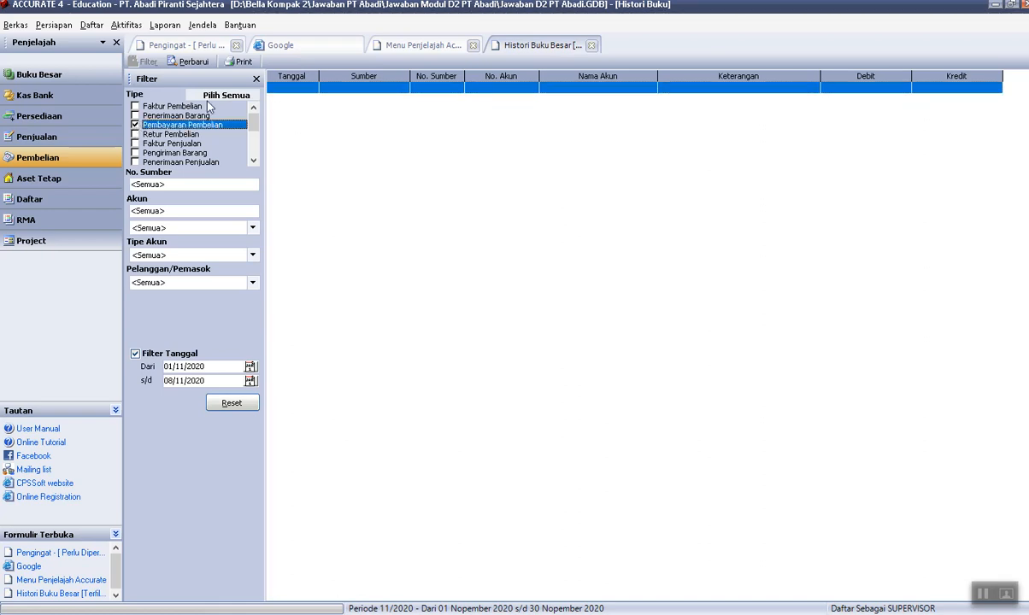
pyautogui.click(134, 353)
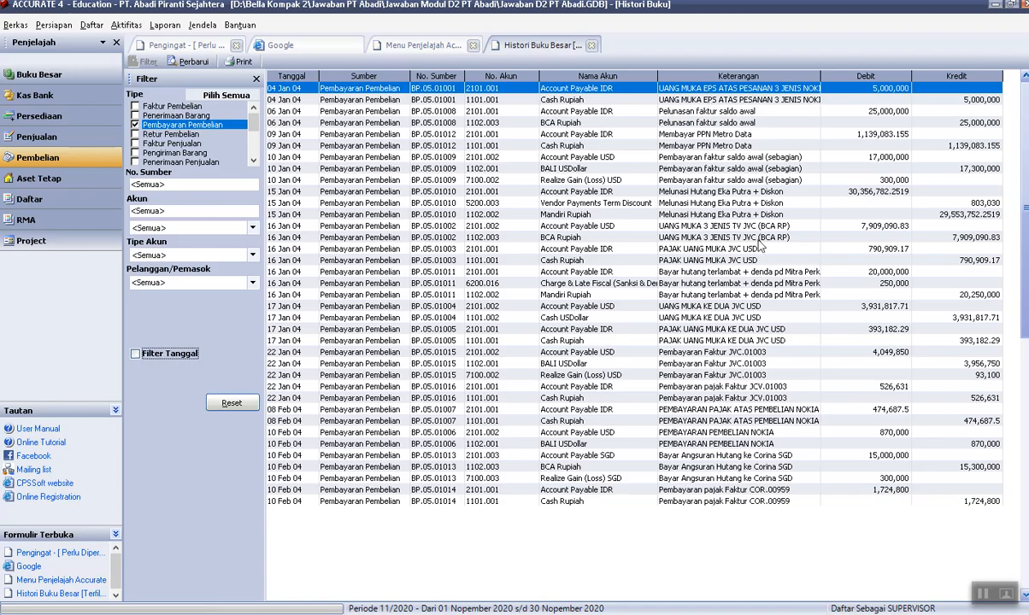
# Switch between the Word module and ACCURATE to compare the earliest expected supplier payment journals with the general ledger history.
pyautogui.hotkey('alt', 'Tab')
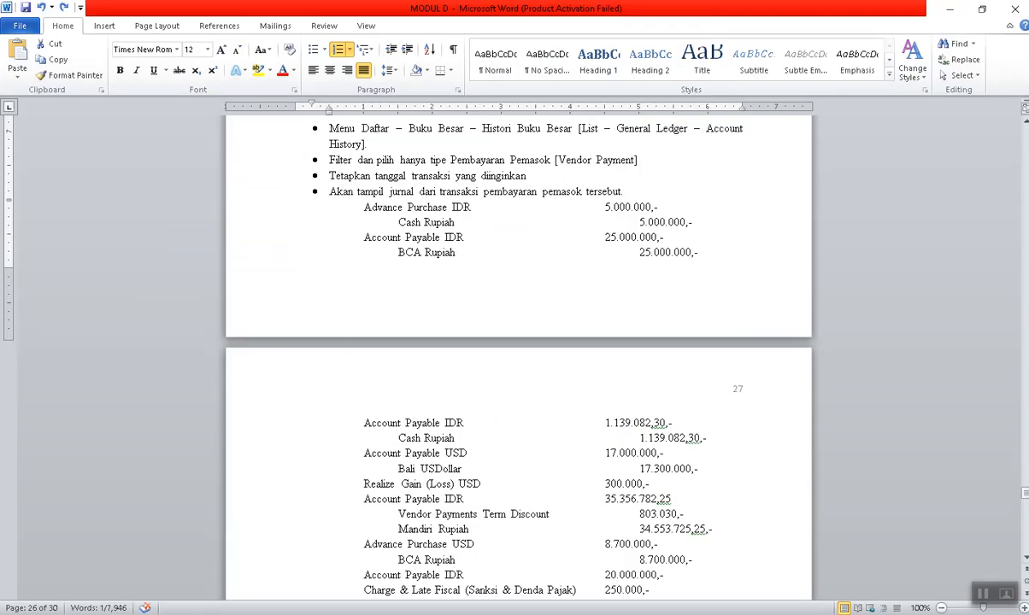
pyautogui.moveTo(545, 614)
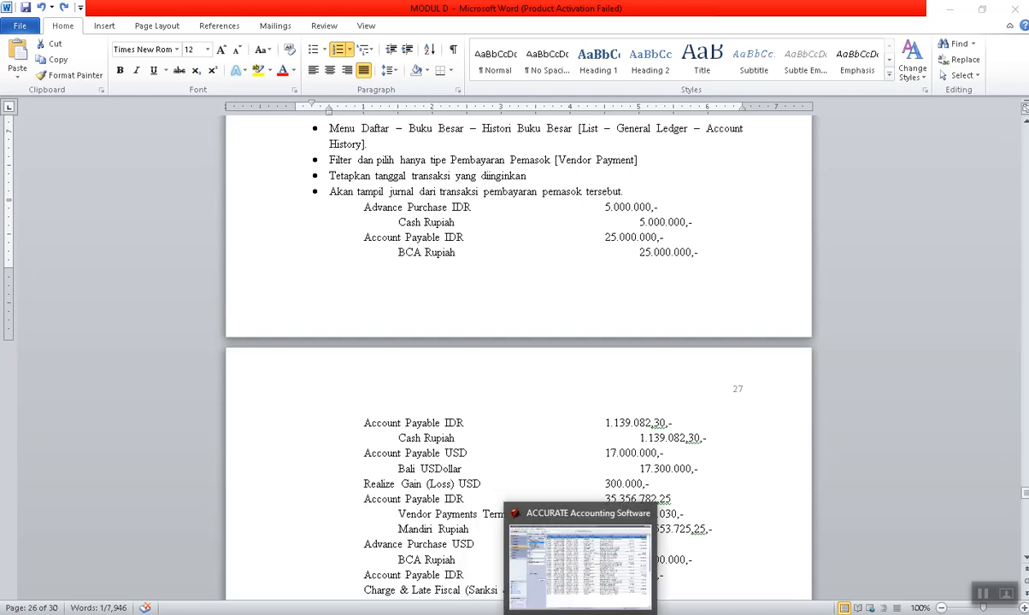
pyautogui.click(586, 614)
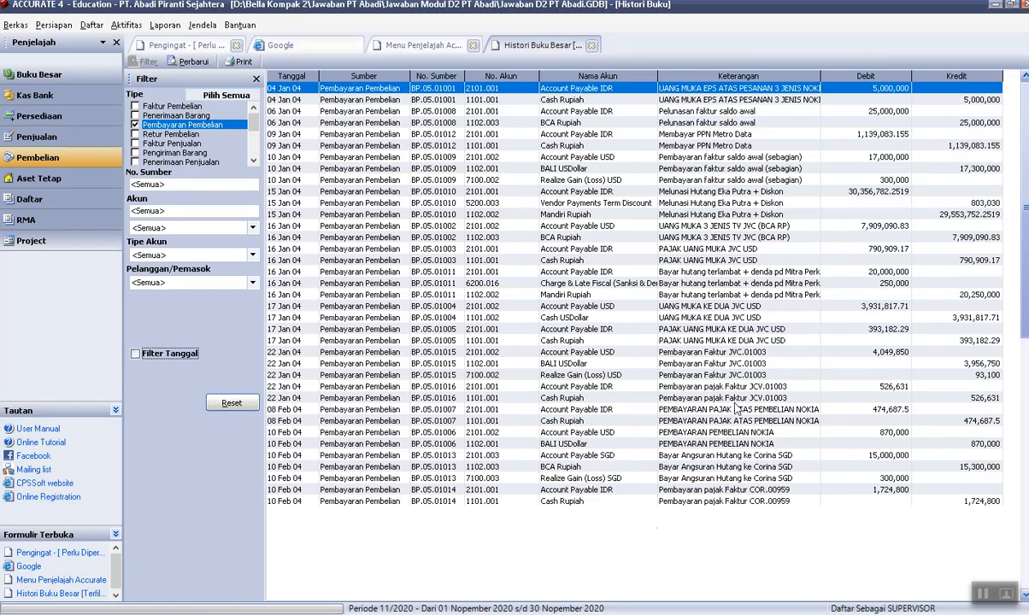
pyautogui.click(550, 614)
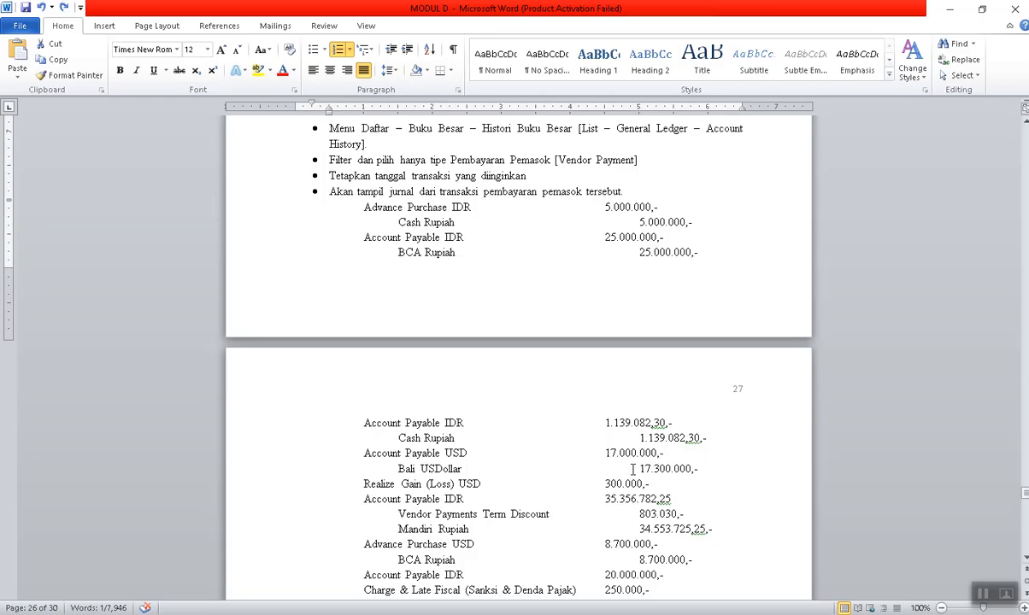
pyautogui.click(586, 614)
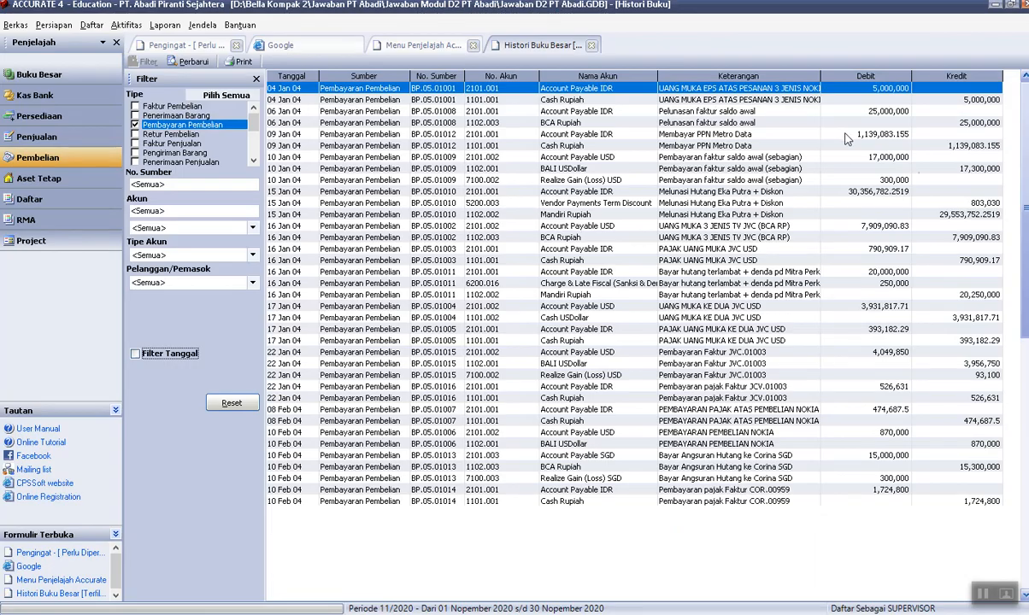
# Compare the payment entries on page 27 of the Word module, including the Mandiri Rupiah and late-charge journals, with ACCURATE's general ledger history.
pyautogui.click(549, 614)
pyautogui.scroll(-3, 681, 504)
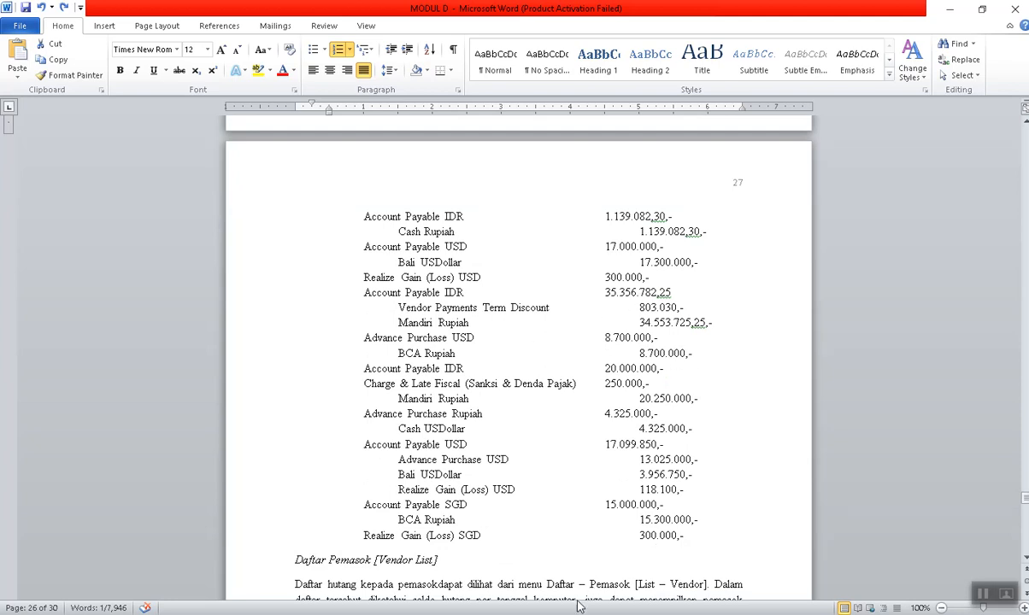
pyautogui.click(548, 613)
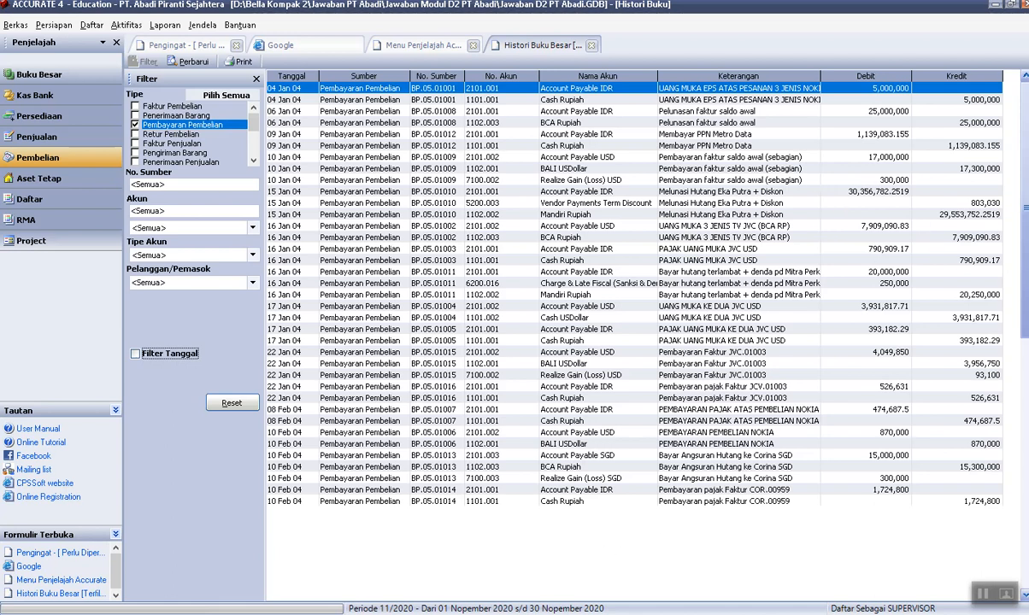
pyautogui.click(552, 612)
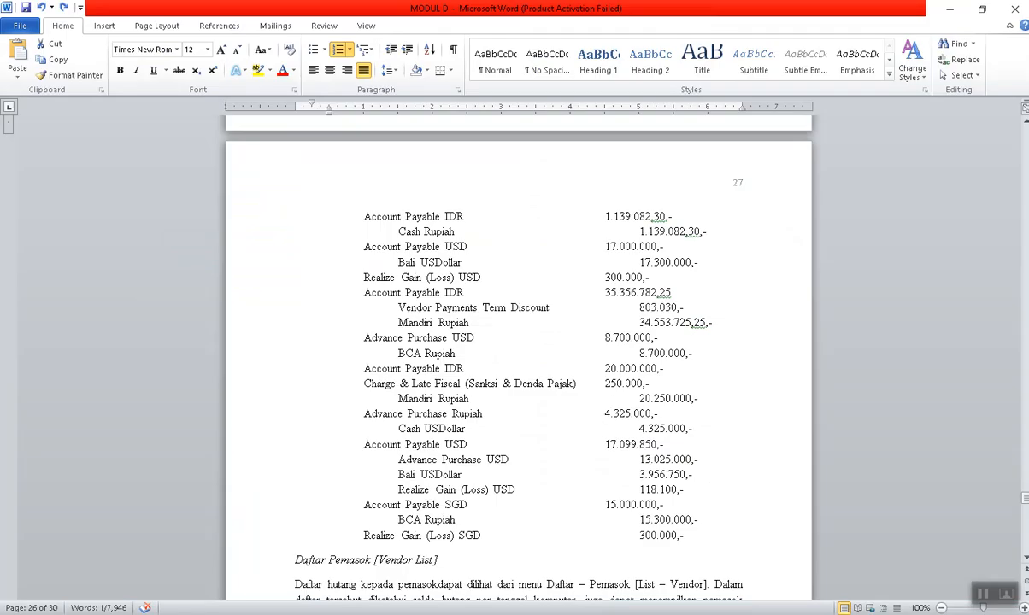
pyautogui.click(550, 613)
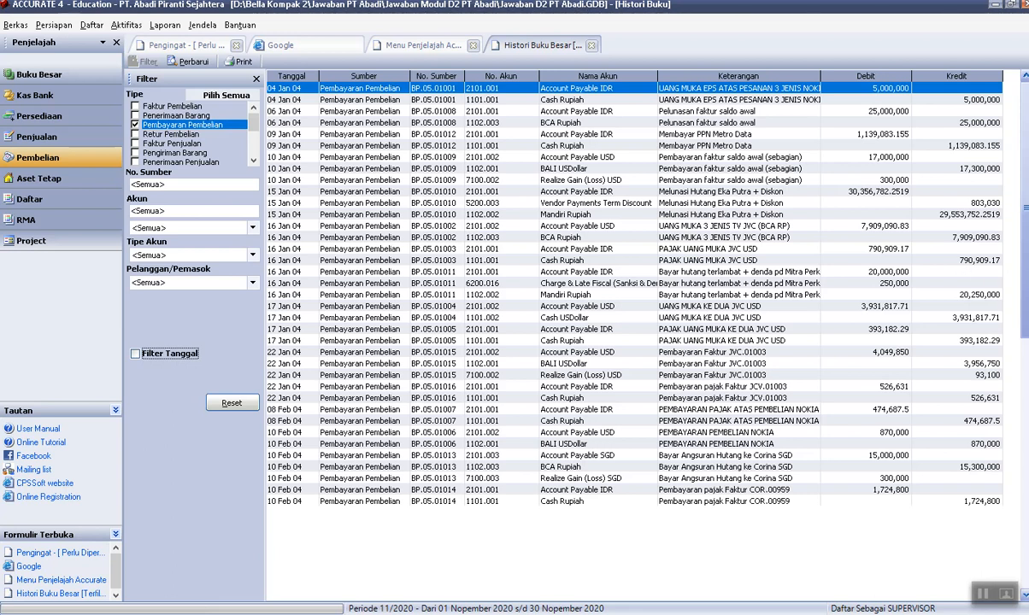
pyautogui.moveTo(545, 613)
pyautogui.click(544, 560)
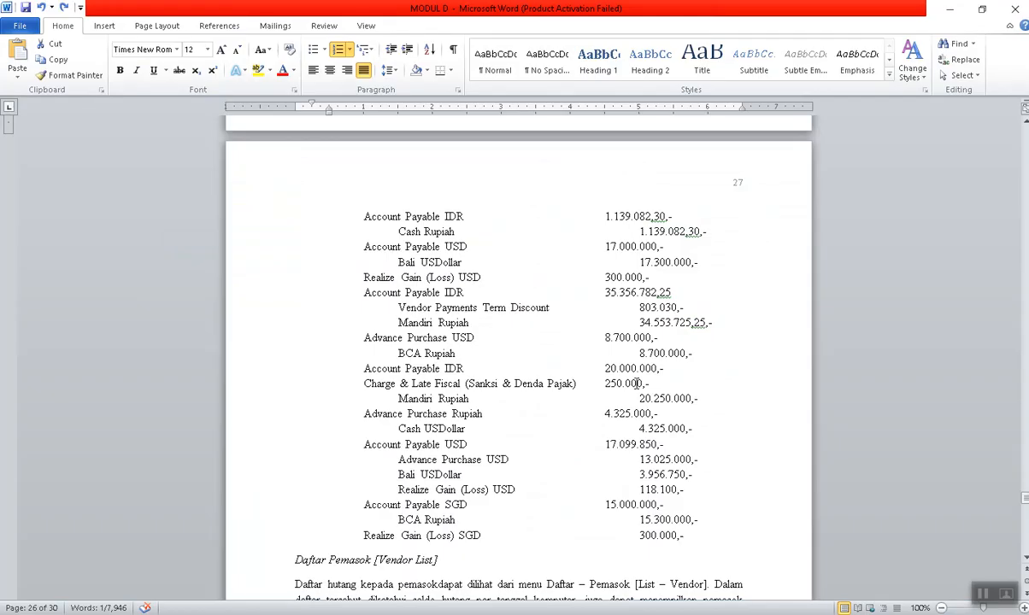
pyautogui.moveTo(579, 612)
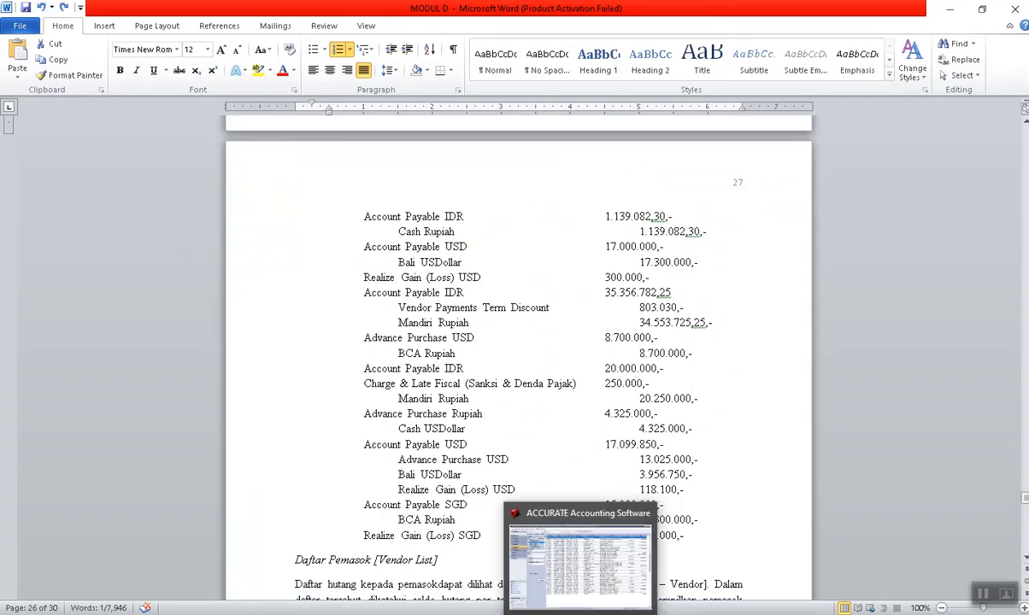
pyautogui.click(579, 564)
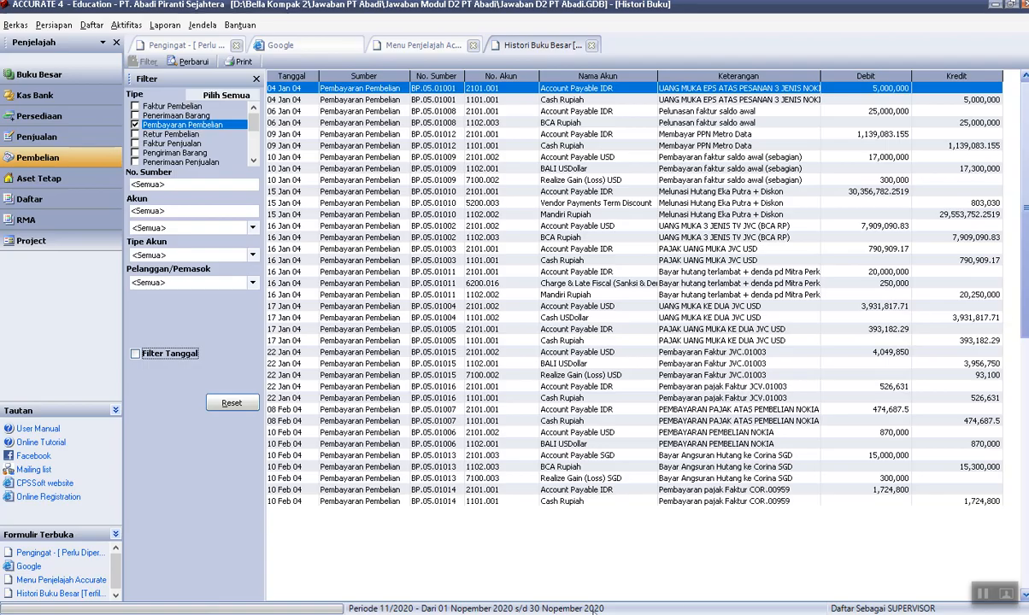
# Highlight the module's Advance Purchase Rupiah and Cash USDollar amounts of 4.325.000 and compare them with ACCURATE's second JVC advance payment journal.
pyautogui.hotkey('alt', 'Tab')
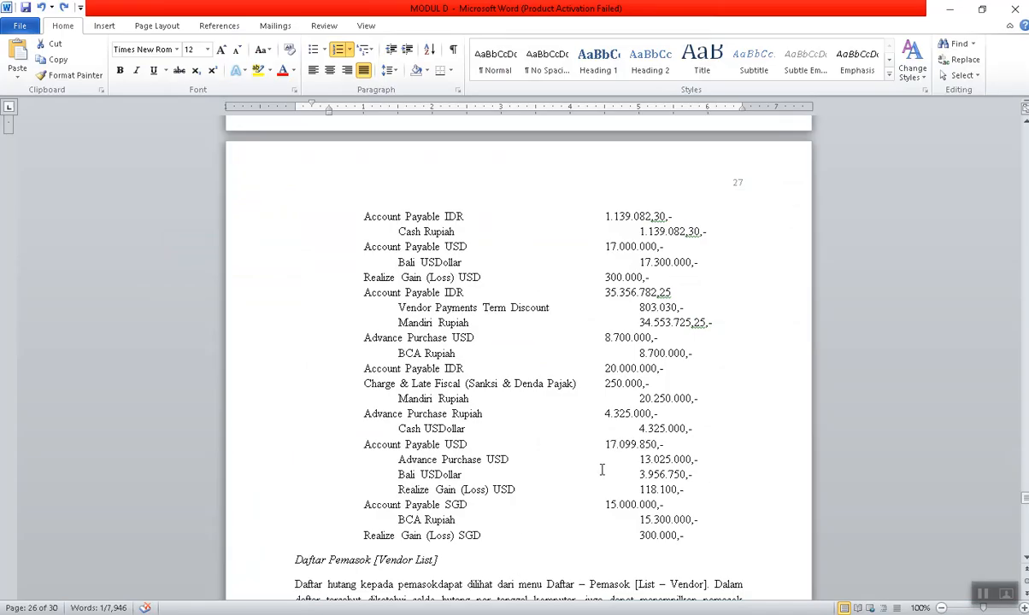
pyautogui.moveTo(598, 414); pyautogui.dragTo(677, 426)
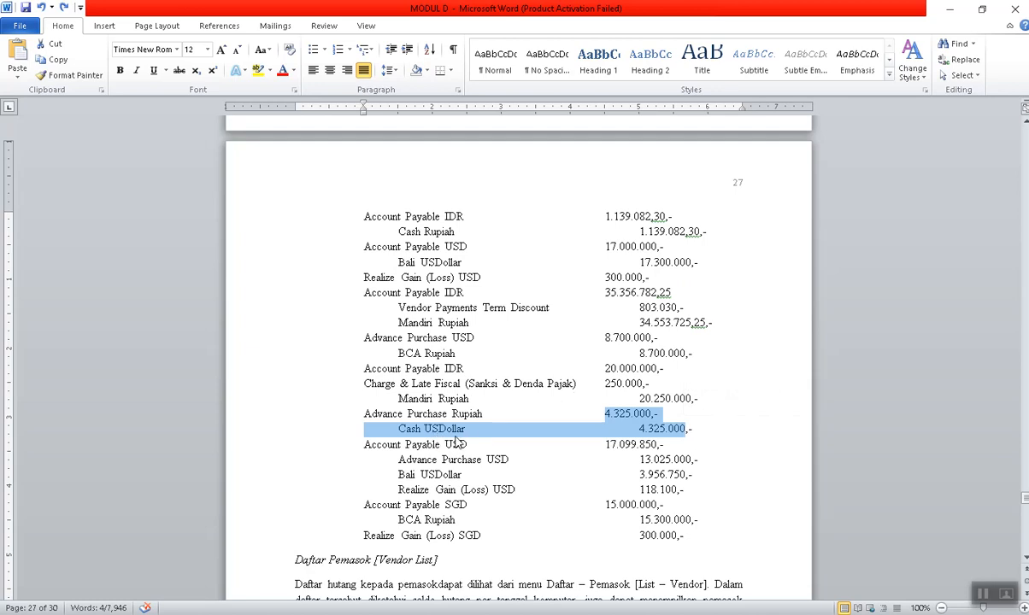
pyautogui.click(579, 613)
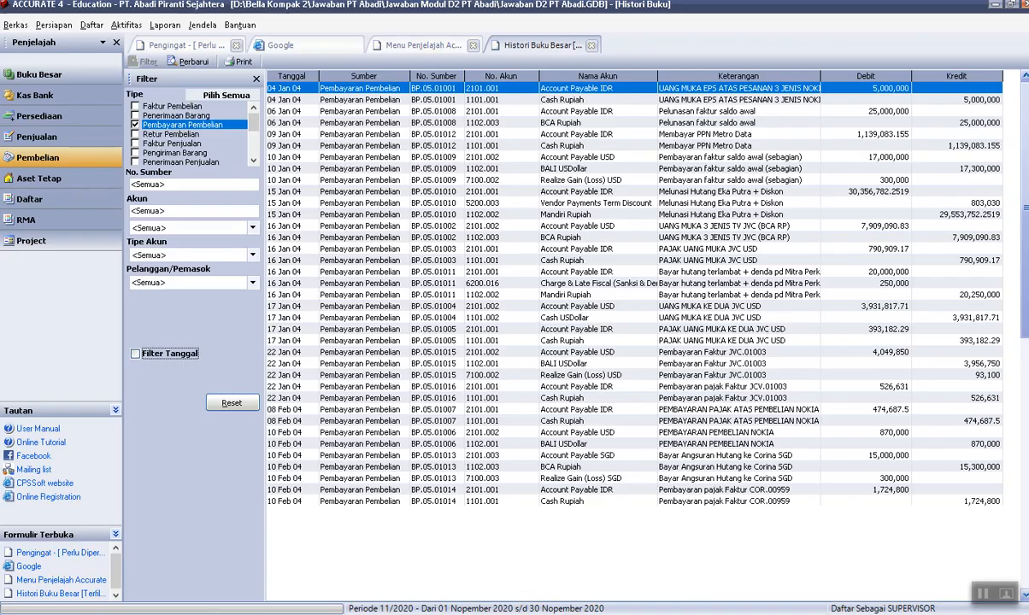
pyautogui.hotkey('alt', 'Tab')
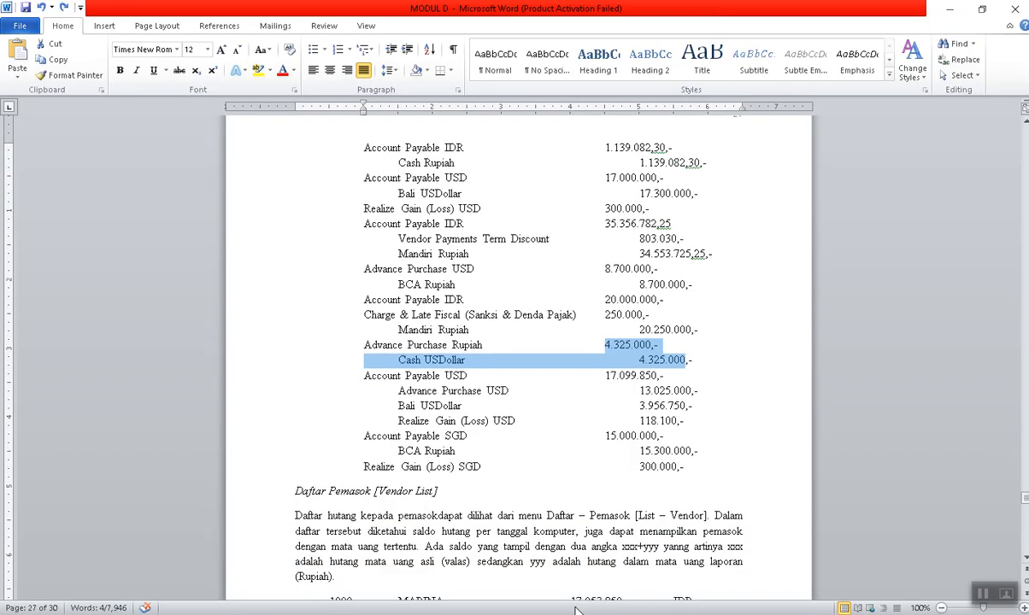
pyautogui.hotkey('alt', 'Tab')
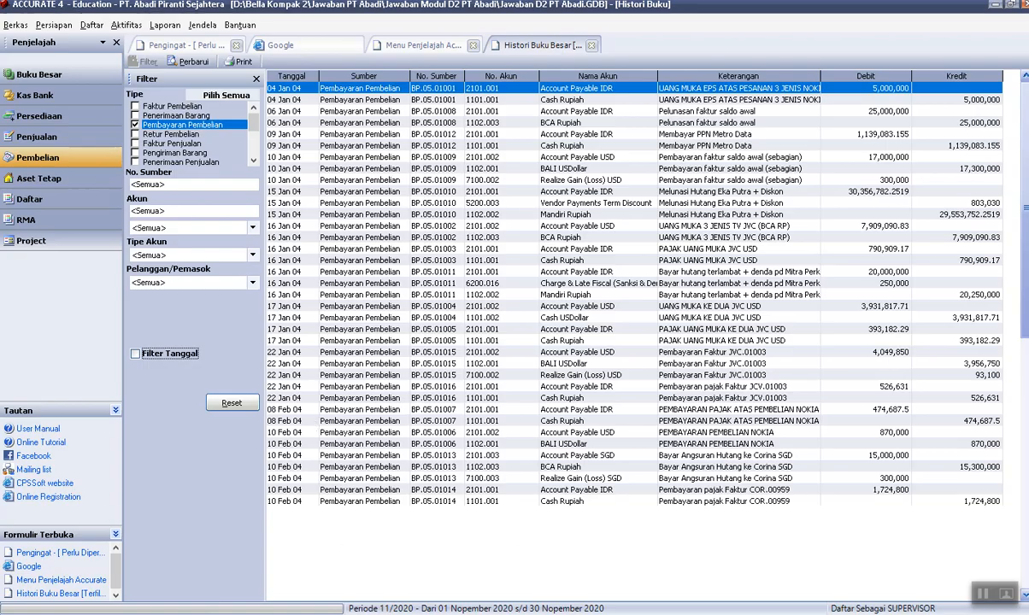
# Reread the module's ledger history instructions, check its remaining payment journals against ACCURATE, and close the general ledger history.
pyautogui.hotkey('alt', 'Tab')
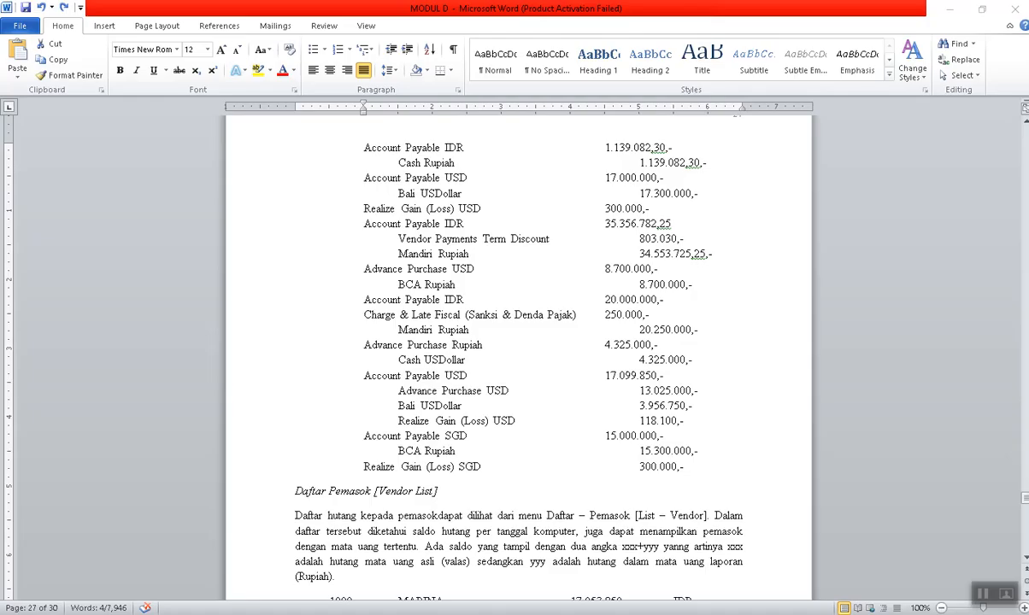
pyautogui.scroll(8, 370, 412)
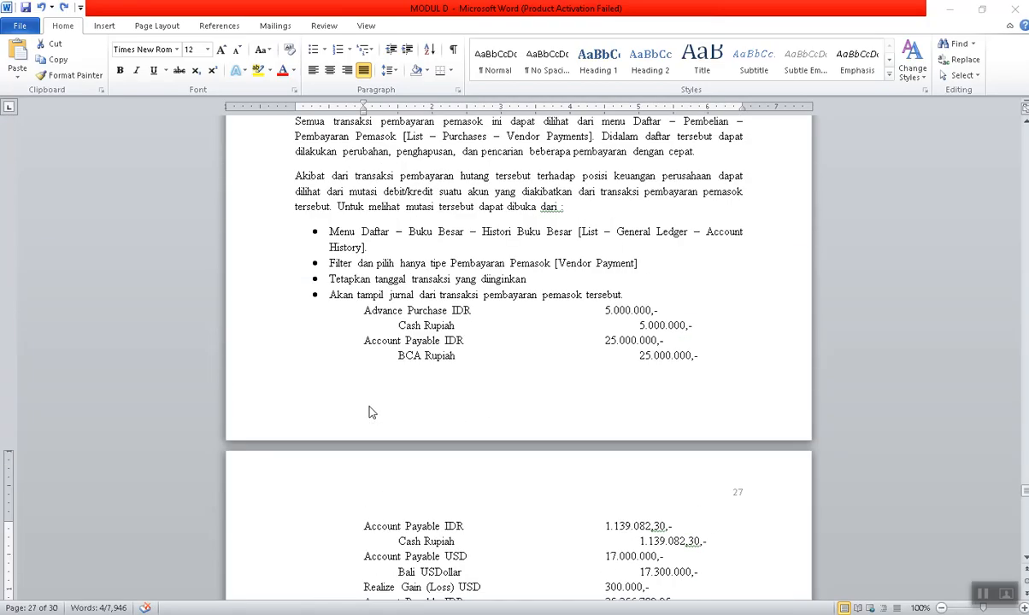
pyautogui.scroll(2, 370, 412)
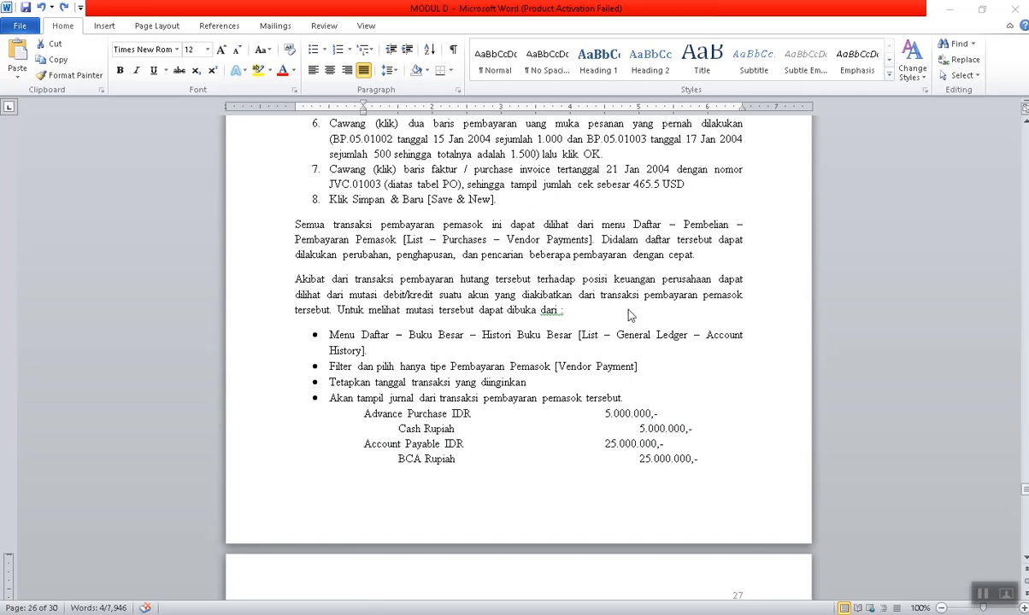
pyautogui.scroll(-10, 647, 442)
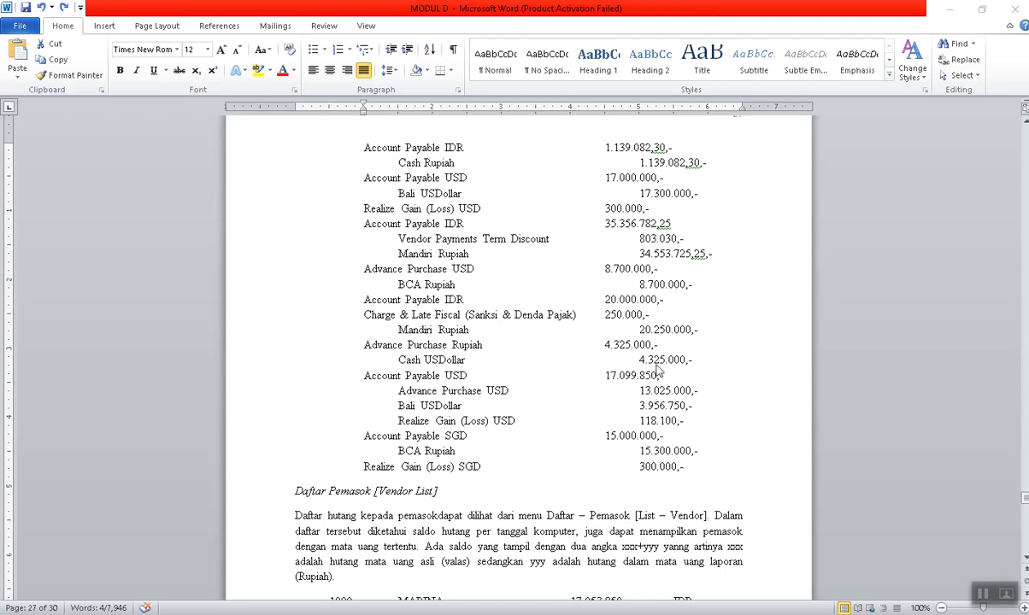
pyautogui.hotkey('alt', 'Tab')
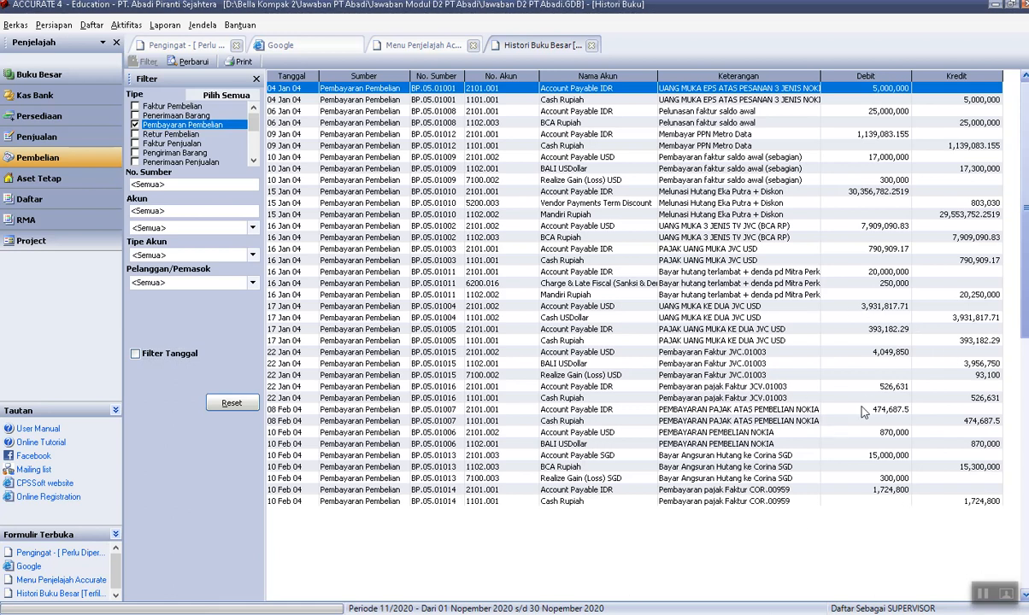
pyautogui.hotkey('alt', 'Tab')
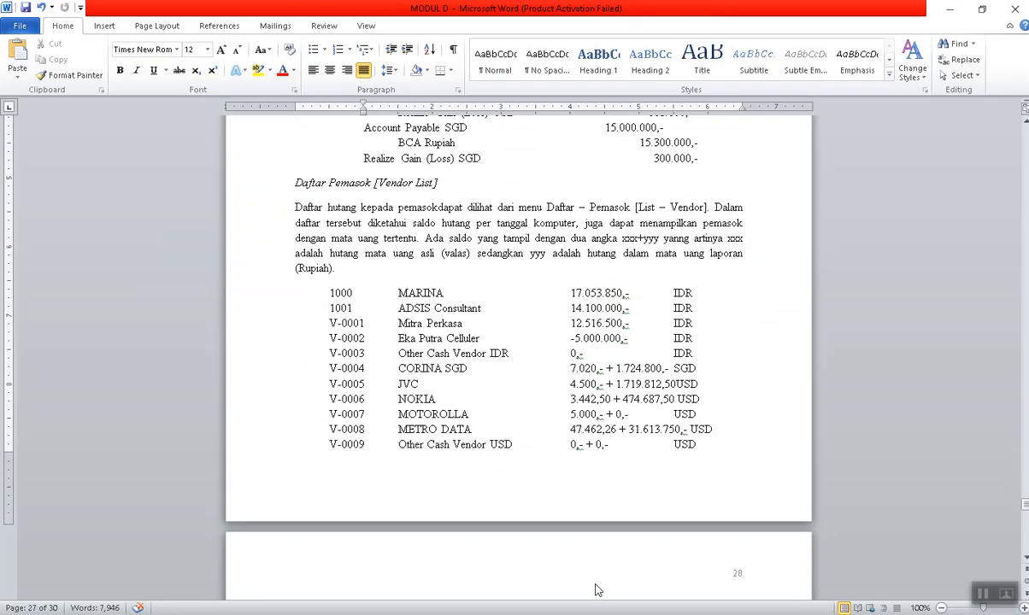
pyautogui.scroll(7, 510, 515)
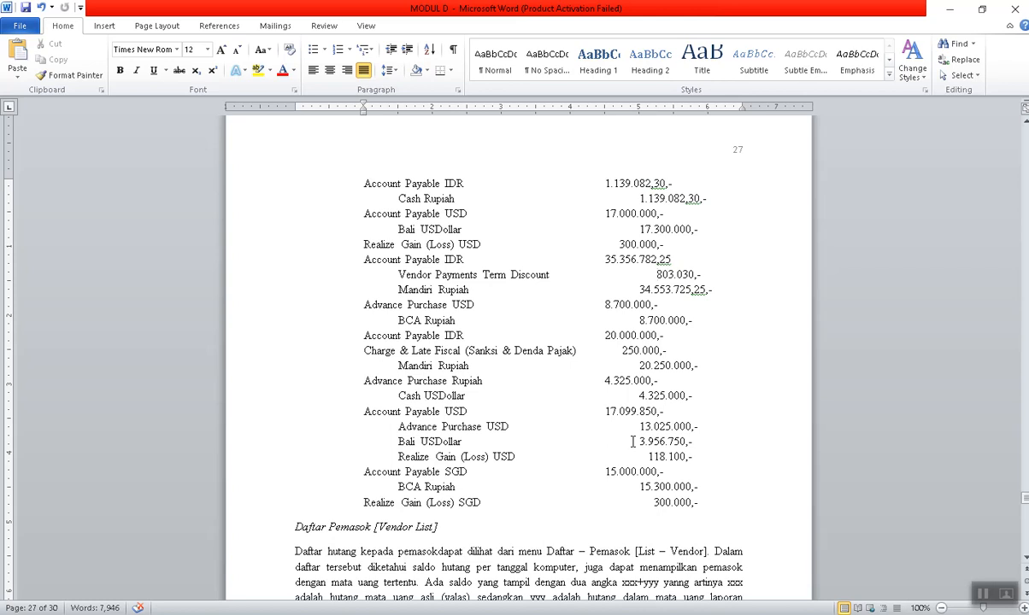
pyautogui.scroll(-7, 481, 331)
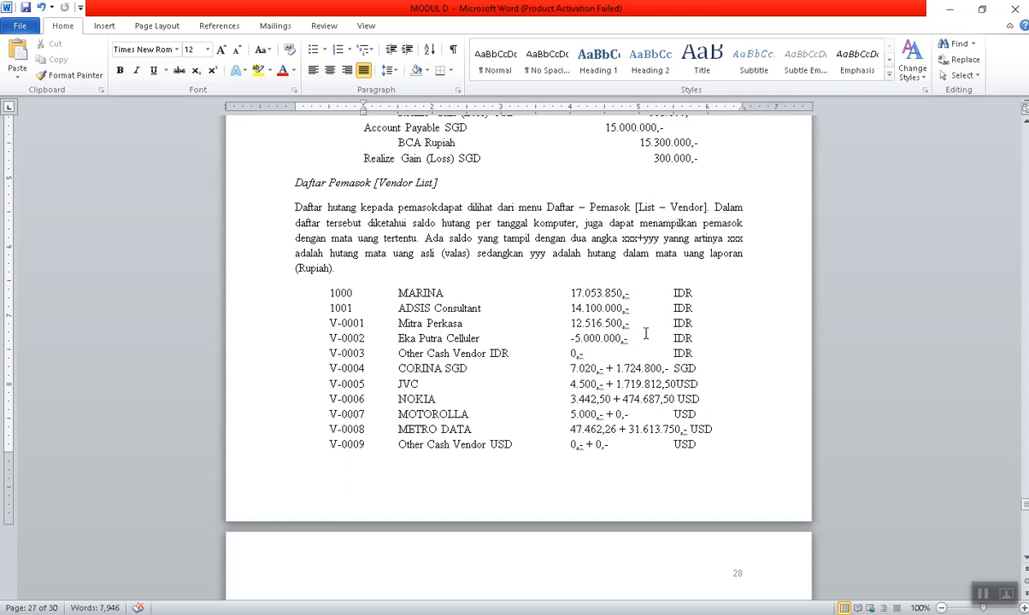
pyautogui.hotkey('alt', 'Tab')
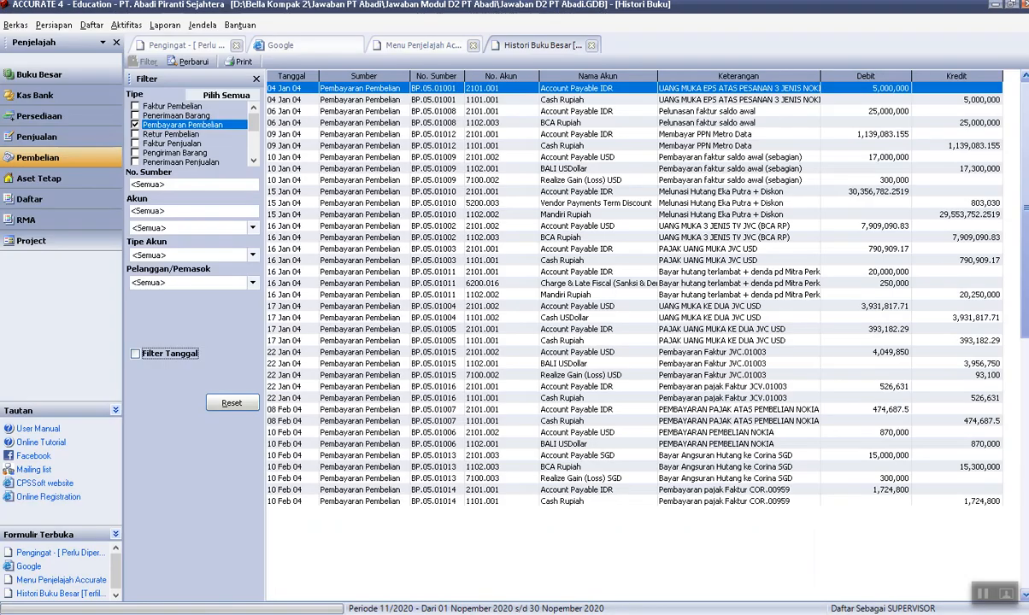
pyautogui.click(593, 44)
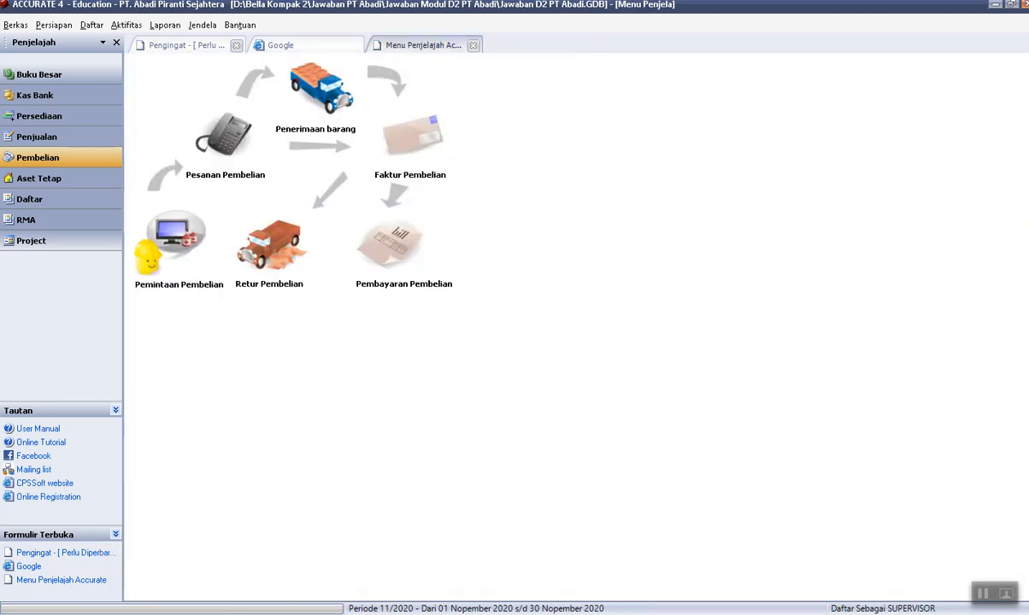
# Review the module's journal entries in Word and read the Daftar Pemasok [Vendor List] section with its expected supplier balances.
pyautogui.hotkey('alt', 'Tab')
pyautogui.scroll(15, 389, 421)
pyautogui.scroll(8, 389, 420)
pyautogui.scroll(-12, 390, 425)
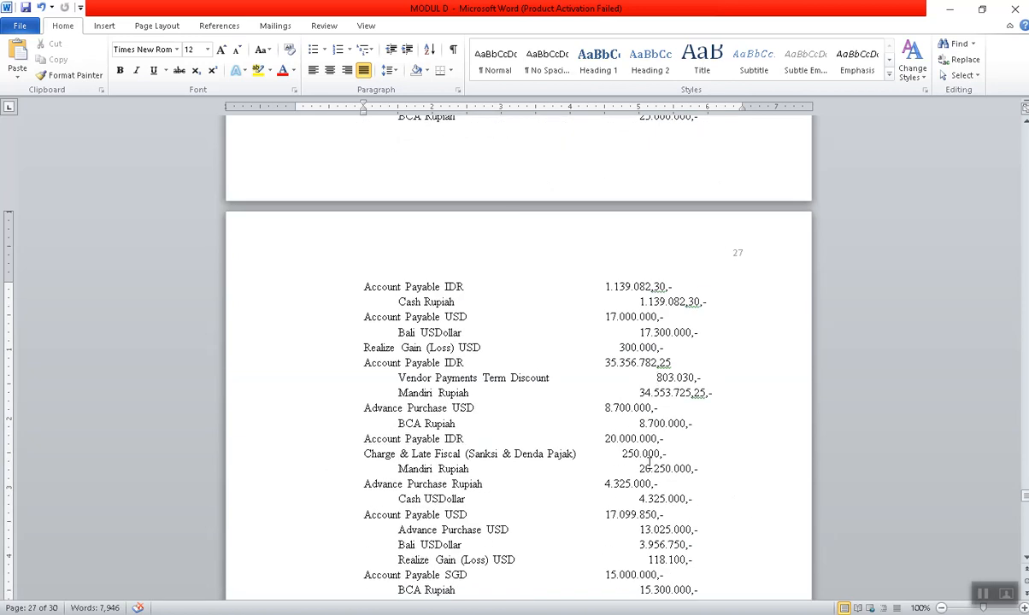
pyautogui.scroll(-3, 602, 478)
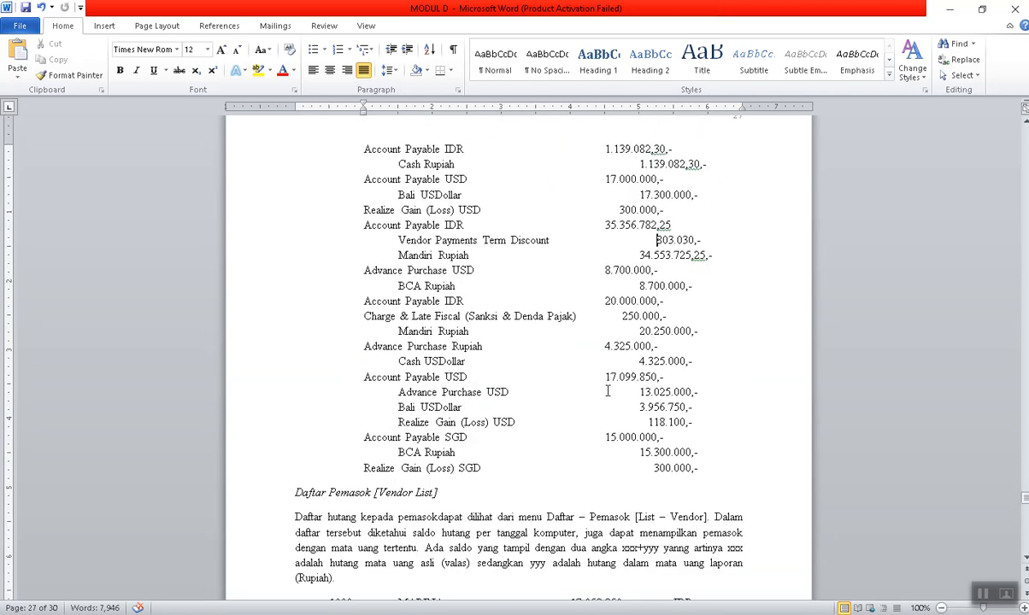
pyautogui.scroll(-3, 560, 379)
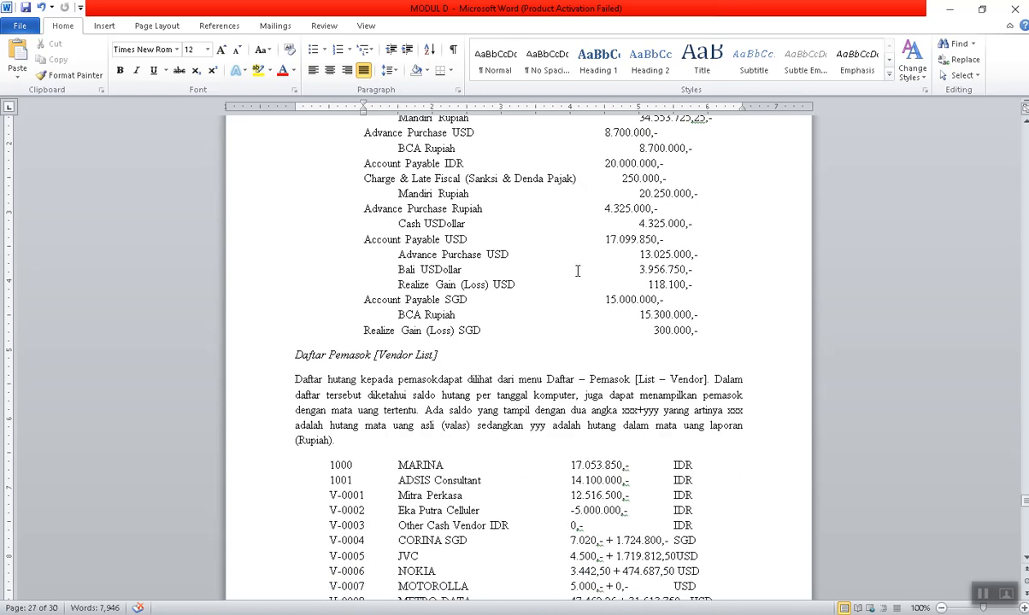
pyautogui.scroll(-5, 577, 271)
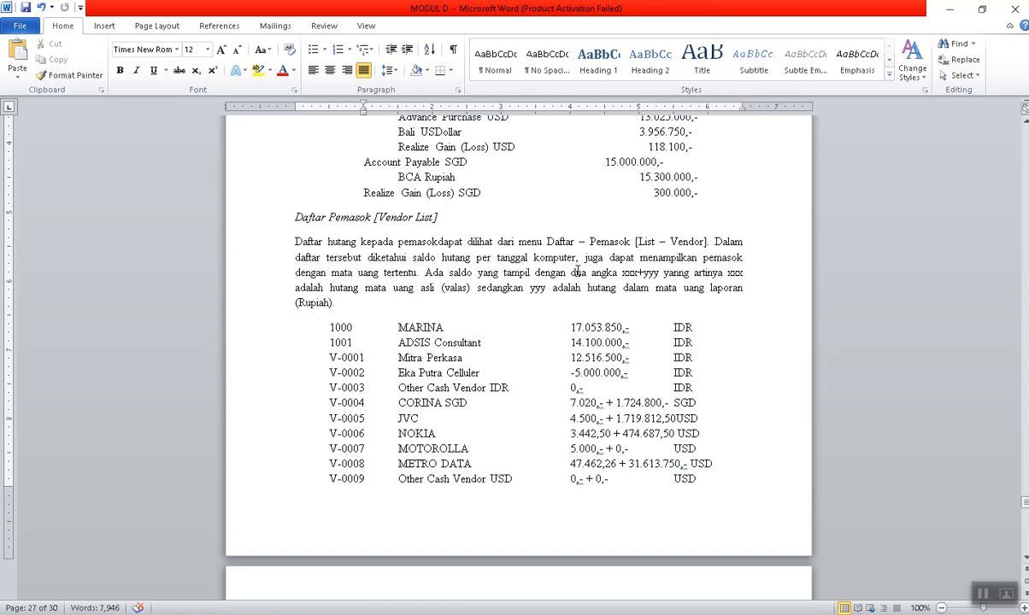
pyautogui.scroll(2, 472, 266)
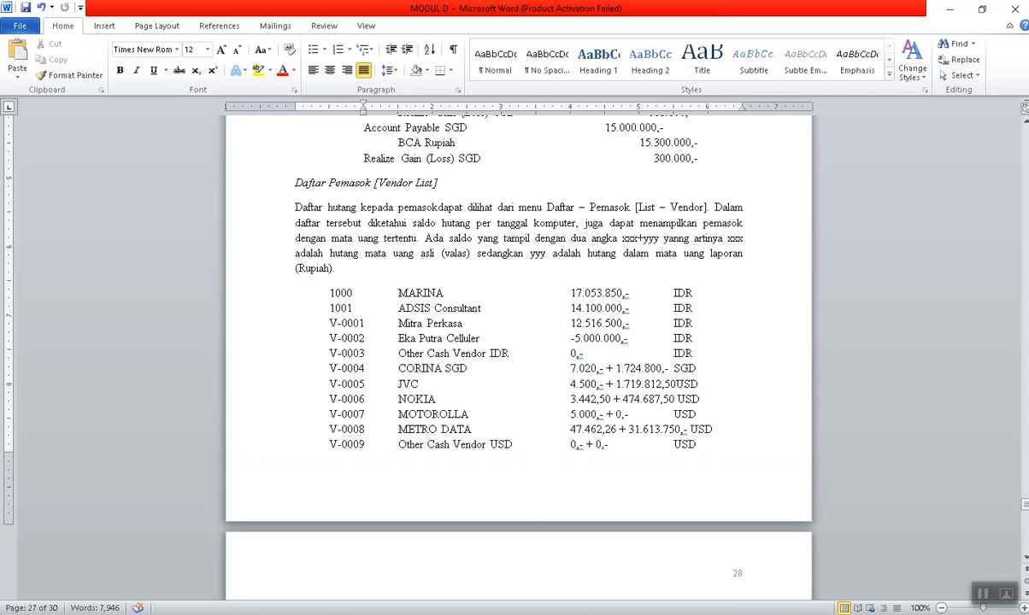
# Switch from Word to ACCURATE and open the Pemasok supplier list, rechecking the module's instructions for where to find it.
pyautogui.click(948, 8)
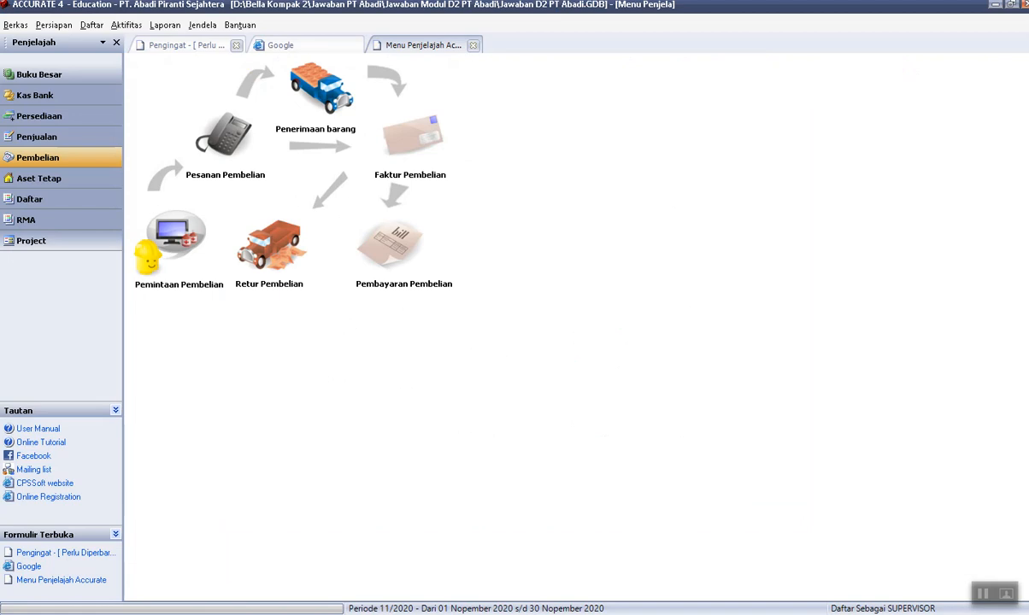
pyautogui.click(92, 25)
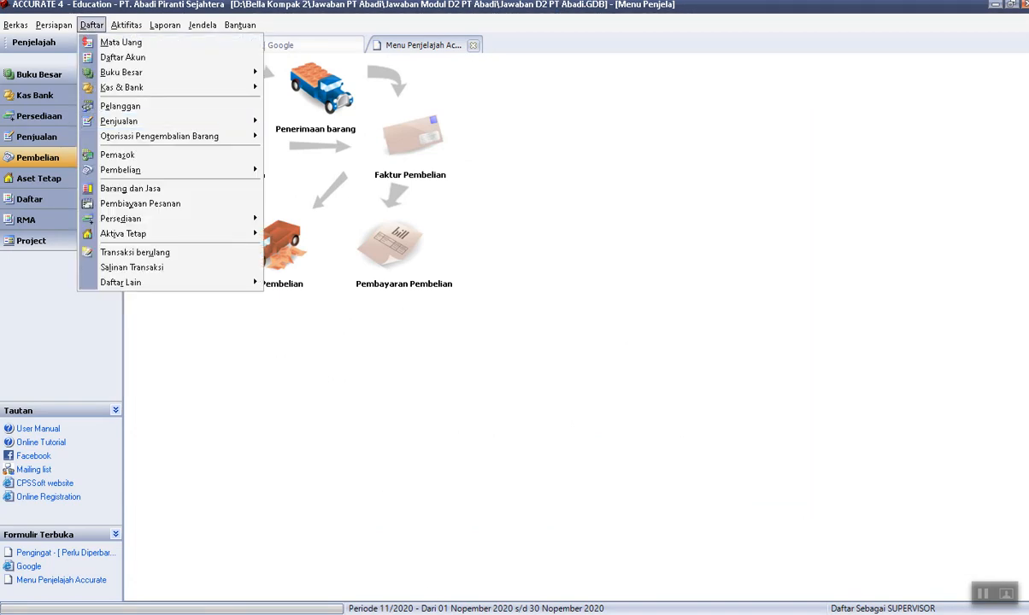
pyautogui.hotkey('alt', 'Tab')
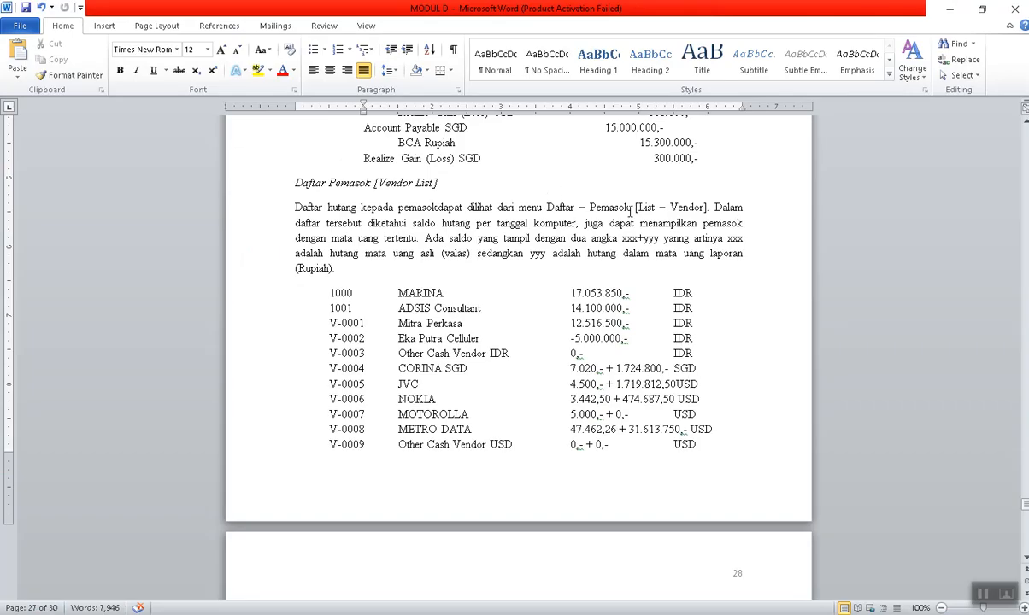
pyautogui.click(948, 9)
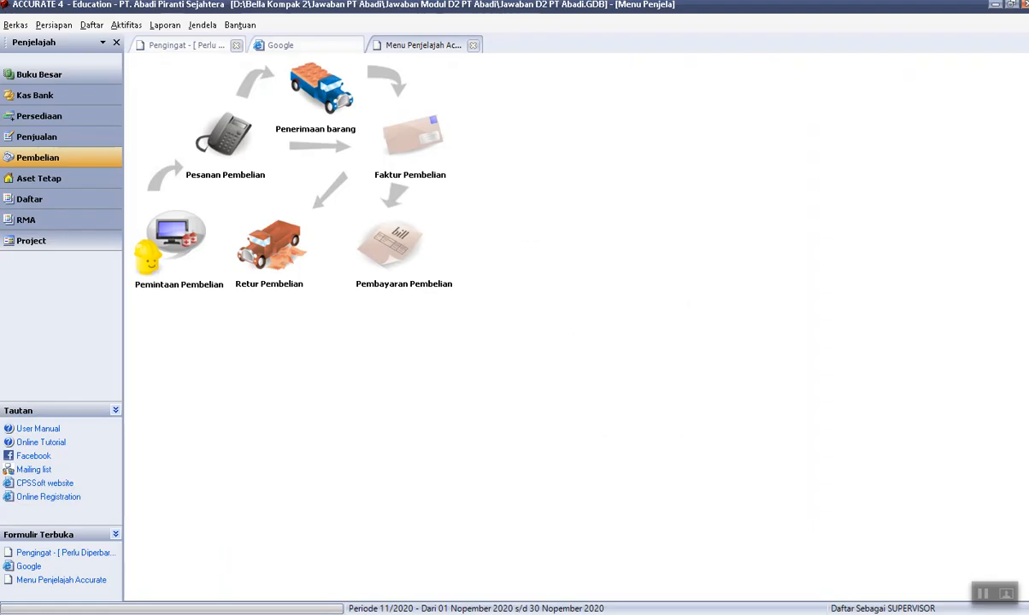
pyautogui.click(91, 25)
pyautogui.click(117, 154)
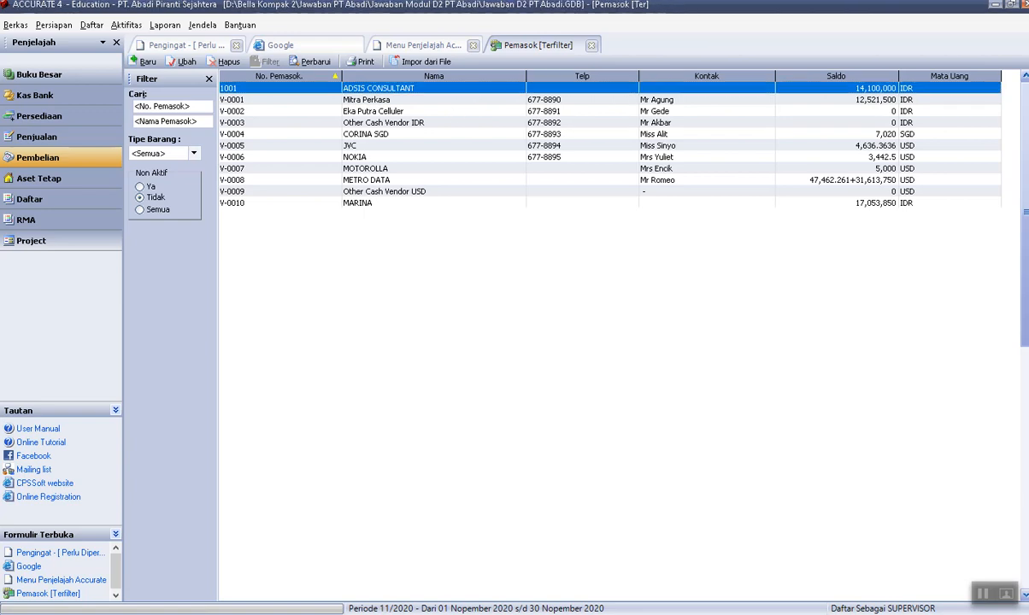
# Reorder the supplier list by supplier number and then by Saldo in descending order, referring to the module's Vendor List.
pyautogui.hotkey('alt', 'Tab')
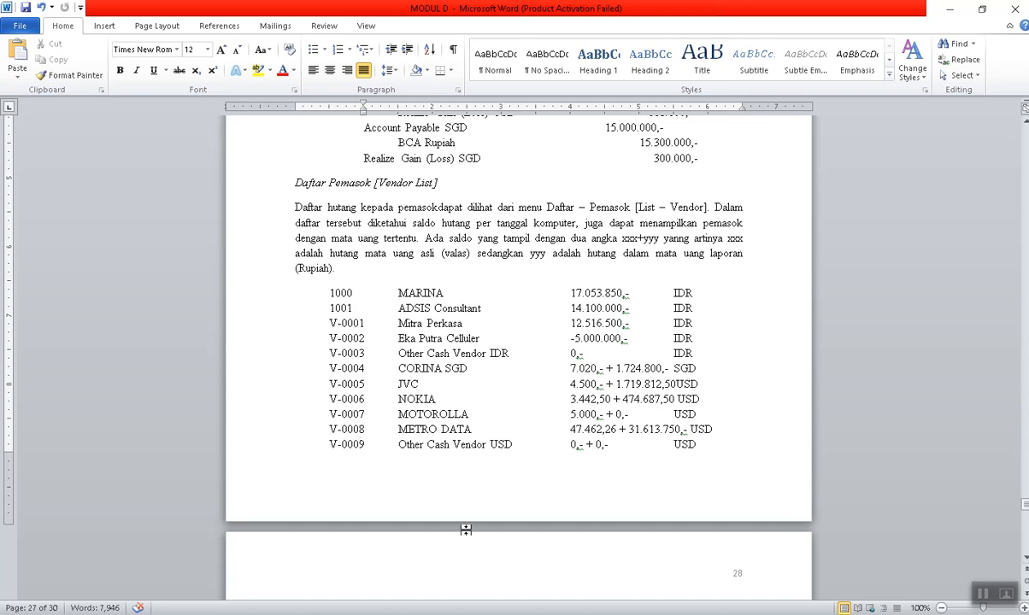
pyautogui.hotkey('alt', 'Tab')
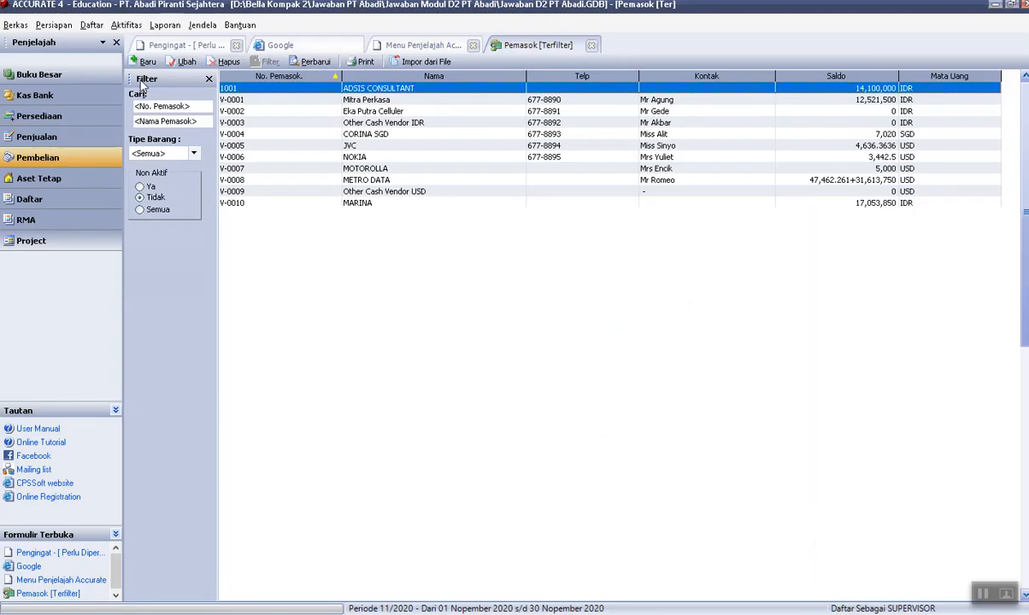
pyautogui.click(314, 78)
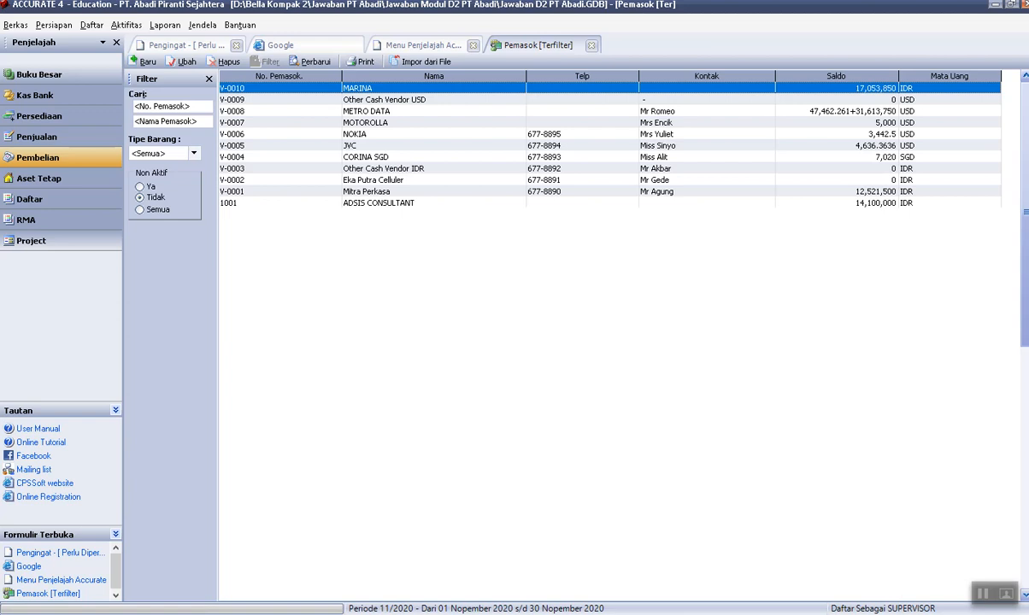
pyautogui.click(509, 535)
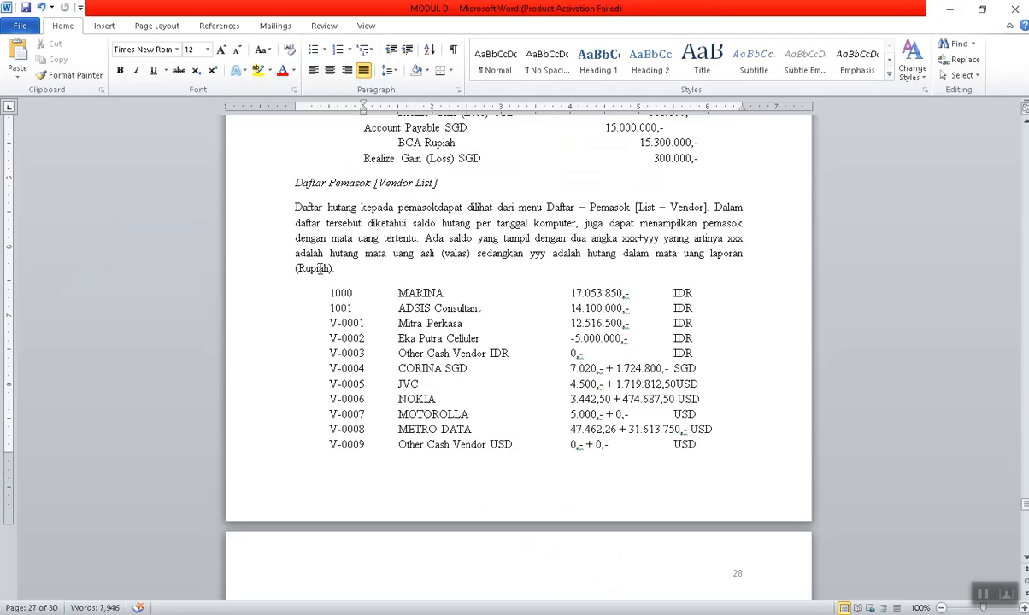
pyautogui.click(466, 613)
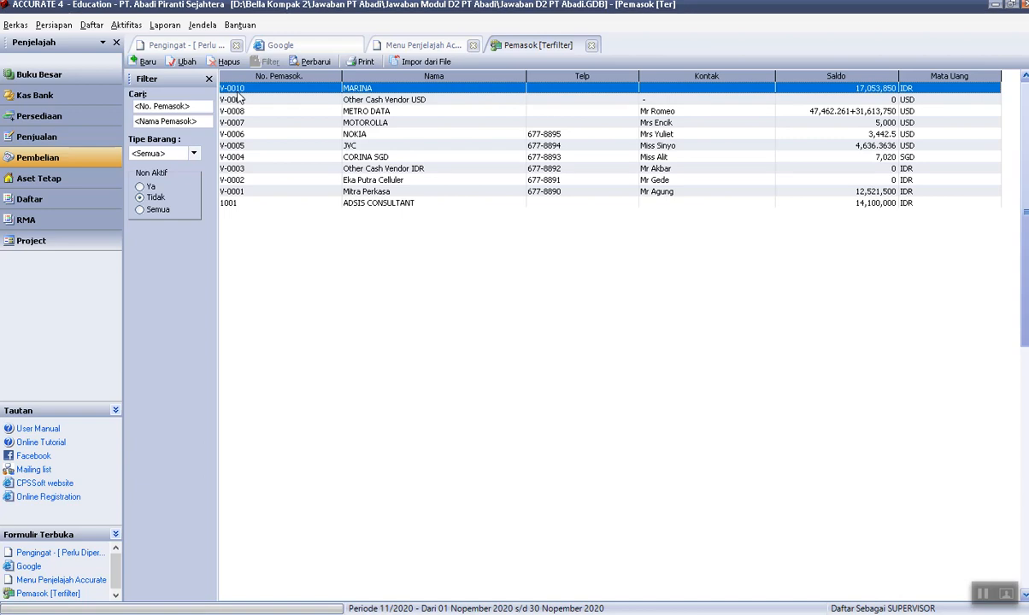
pyautogui.click(872, 76)
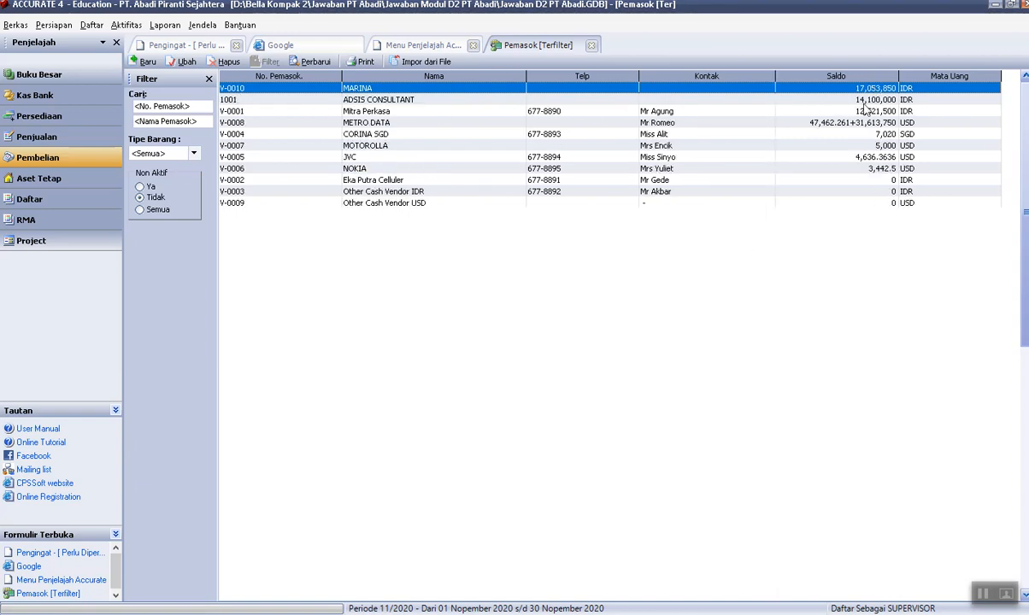
# Compare the rupiah suppliers' balances in the module's Vendor List, from MARINA to Other Cash Vendor IDR, with ACCURATE's supplier list.
pyautogui.hotkey('alt', 'Tab')
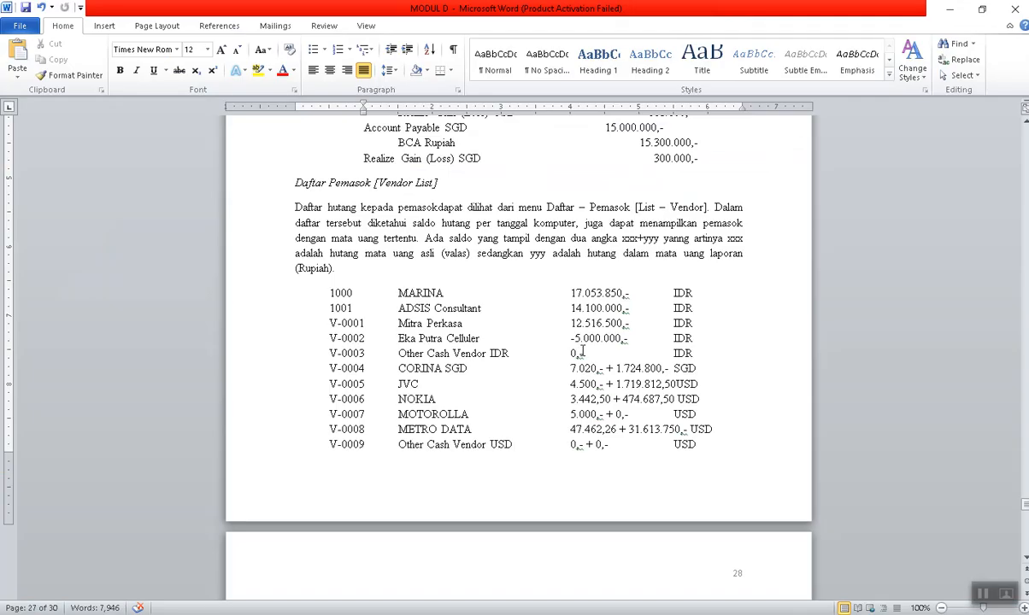
pyautogui.moveTo(580, 614)
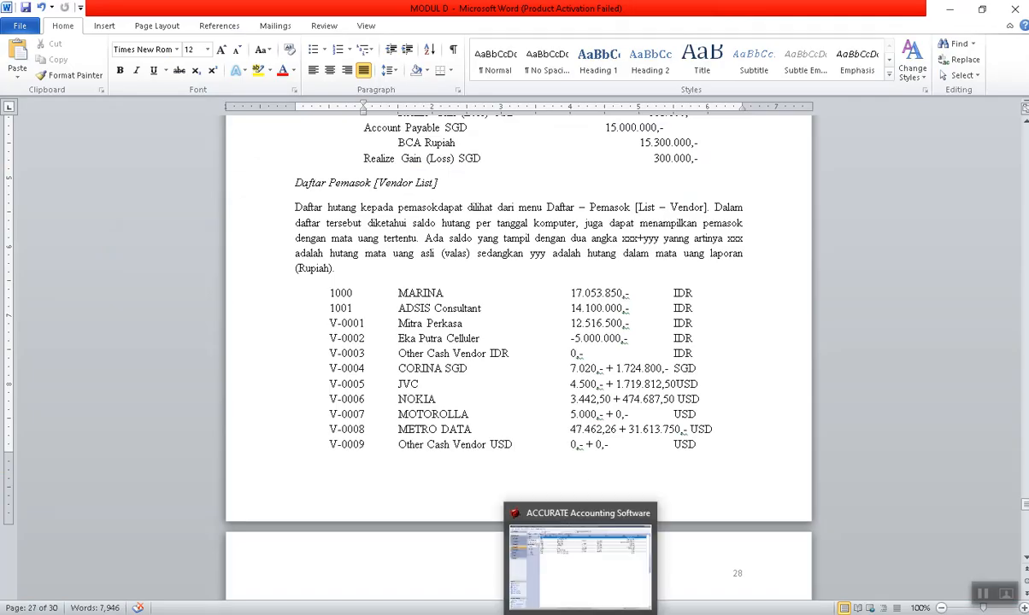
pyautogui.click(550, 547)
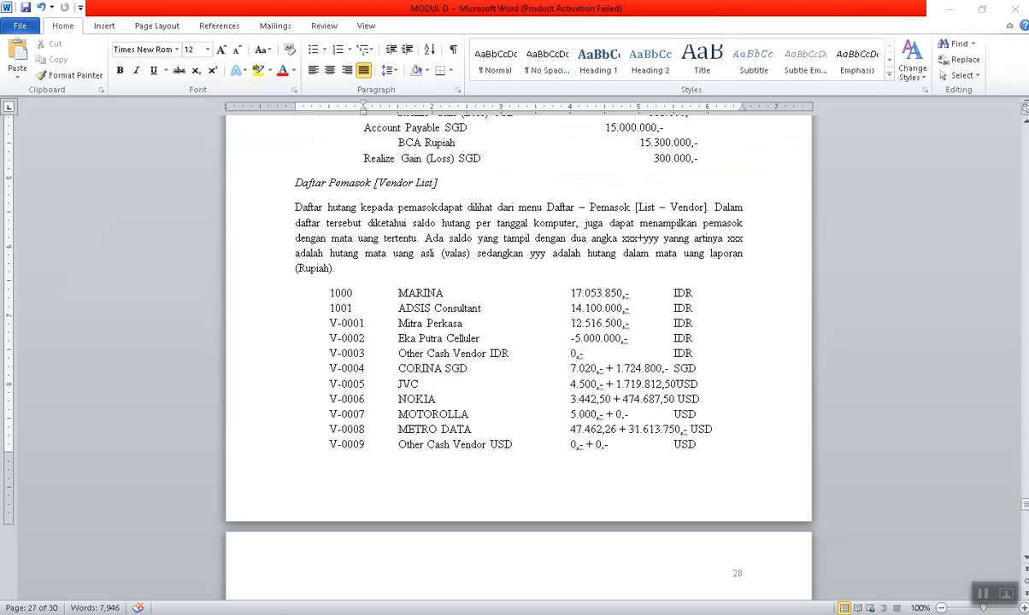
pyautogui.click(590, 578)
pyautogui.click(579, 614)
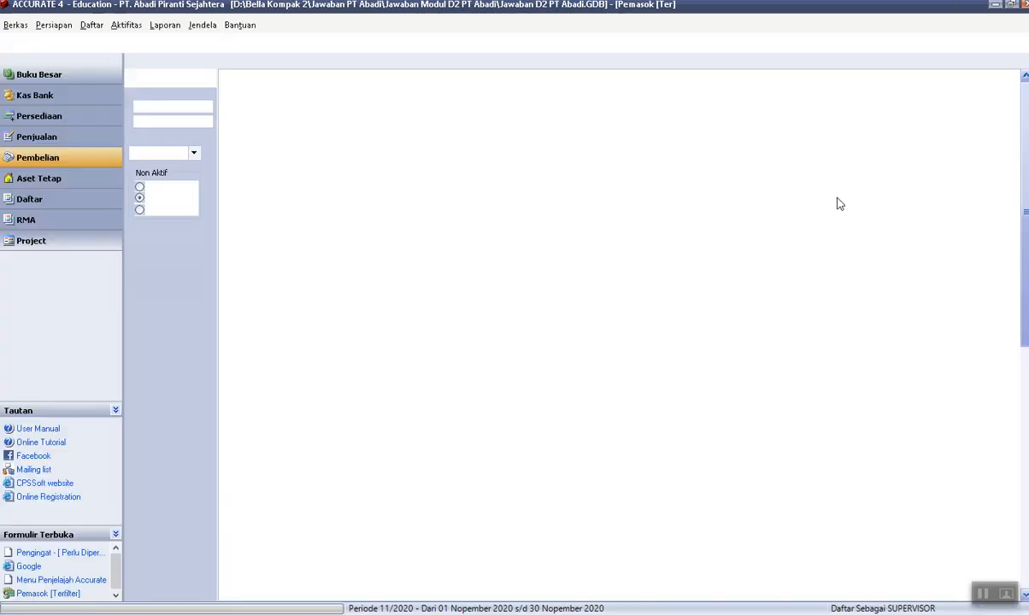
pyautogui.click(585, 613)
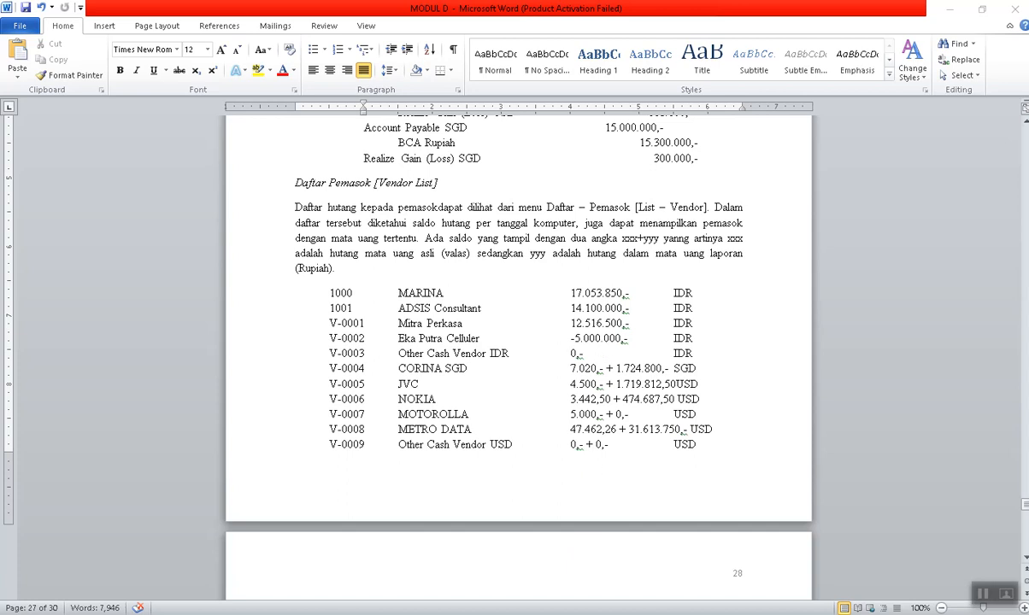
pyautogui.click(585, 613)
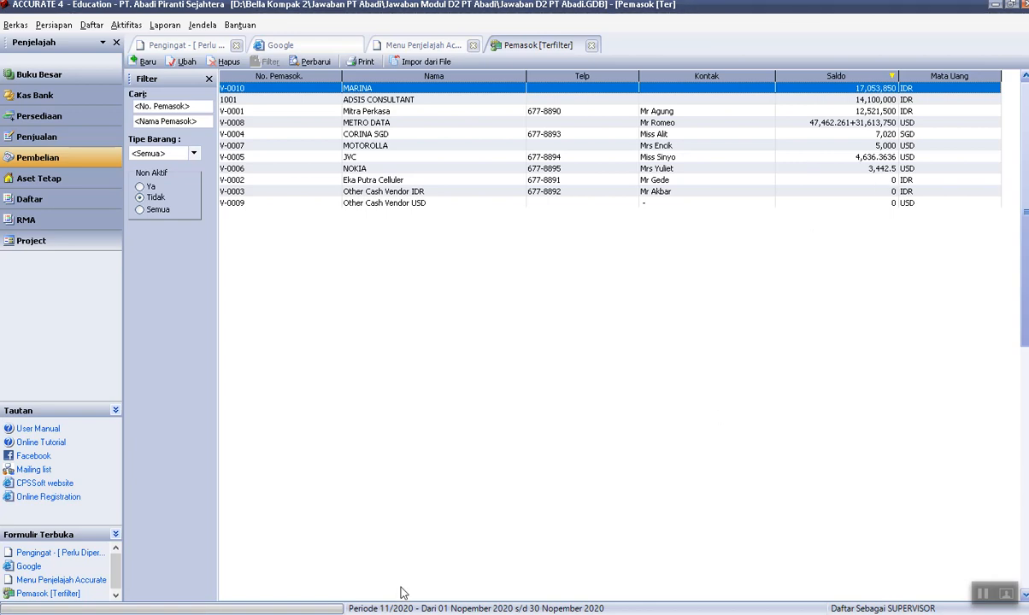
# Check the module's foreign-currency supplier balances, particularly JVC, against the Saldo column in ACCURATE's supplier list.
pyautogui.moveTo(545, 614)
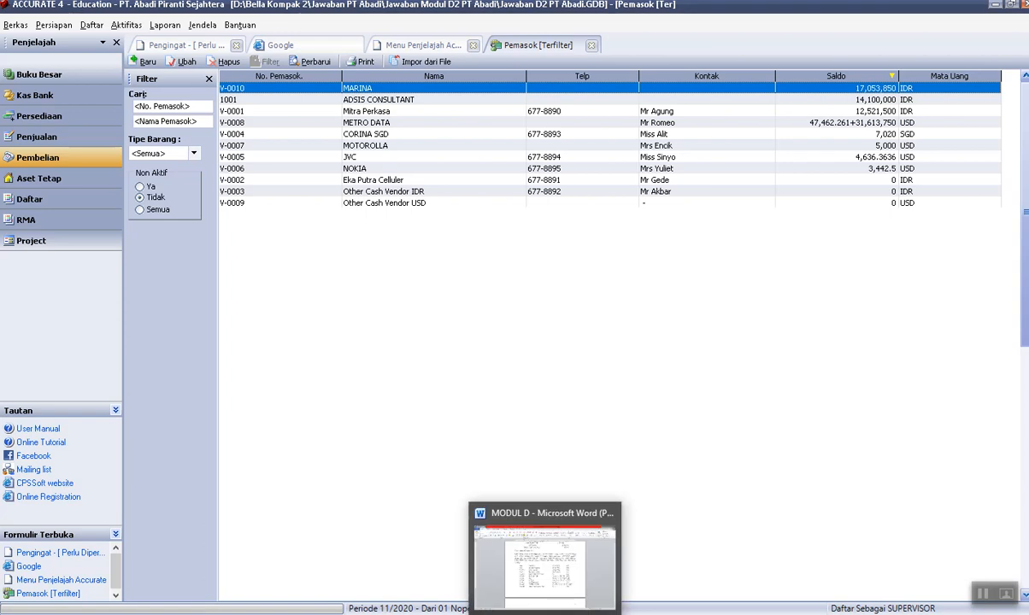
pyautogui.moveTo(545, 612)
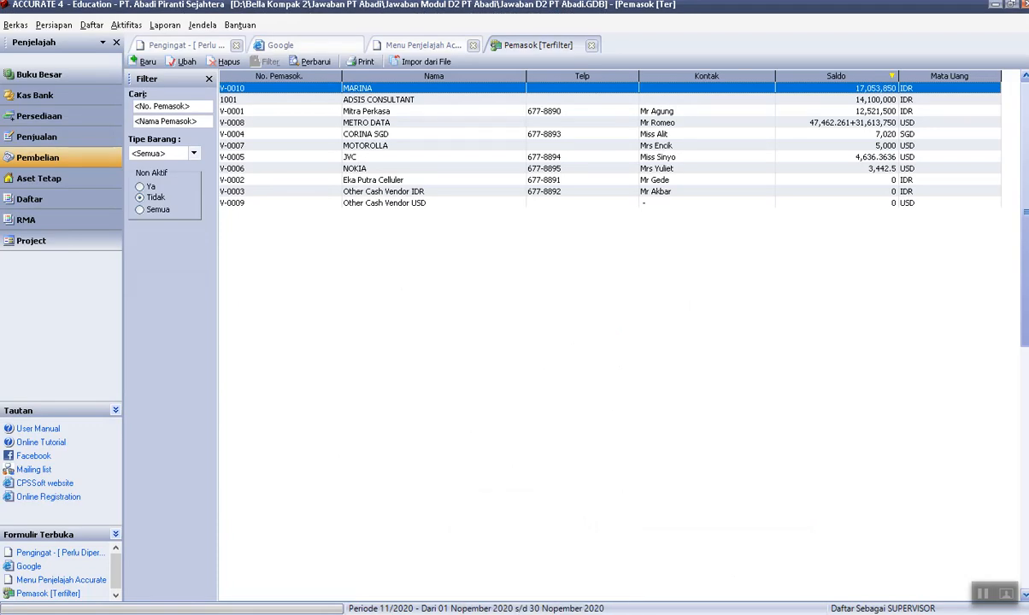
pyautogui.moveTo(581, 611)
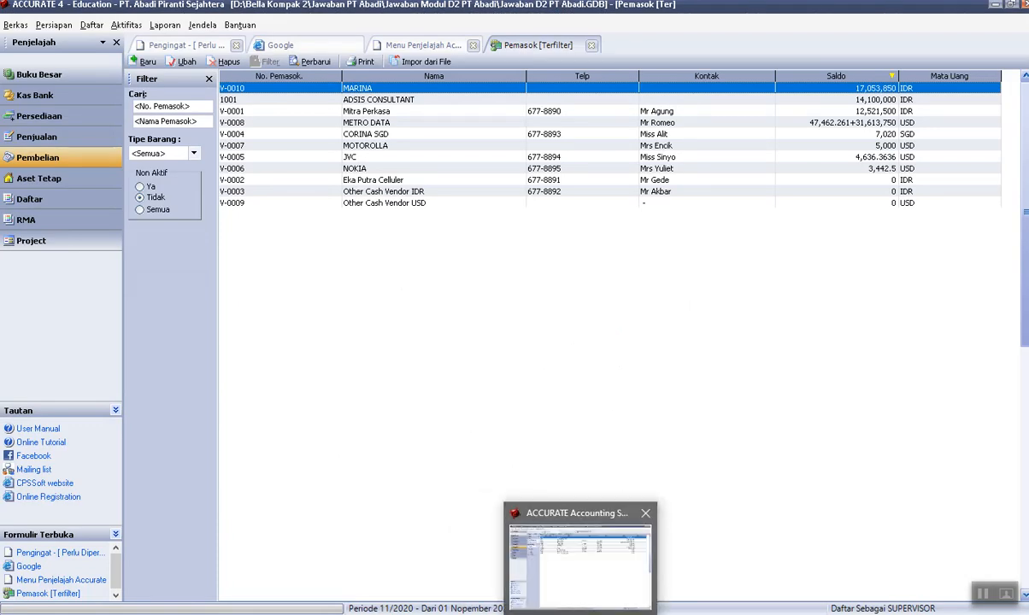
pyautogui.click(545, 612)
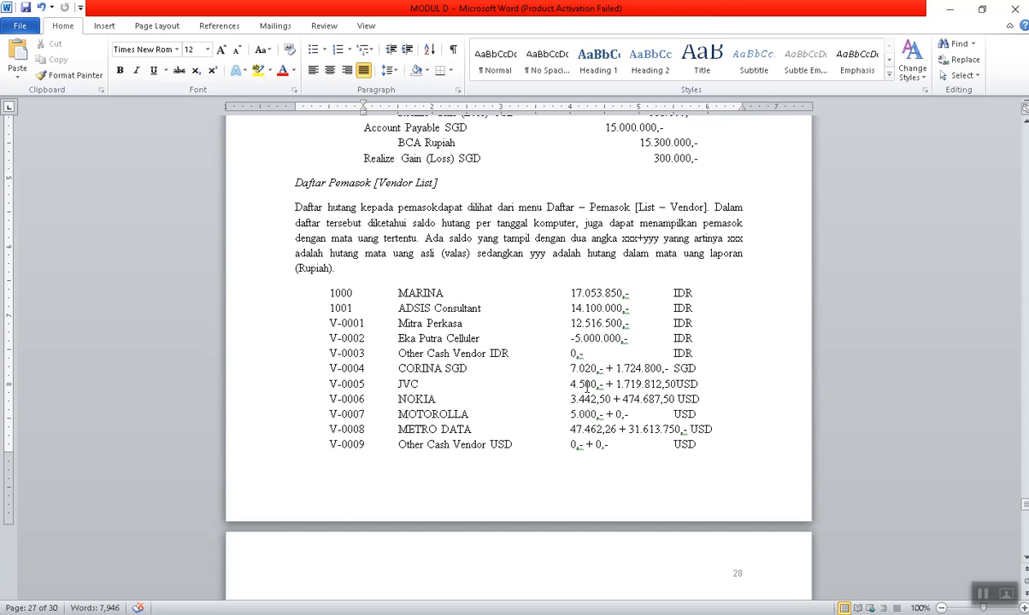
pyautogui.click(581, 611)
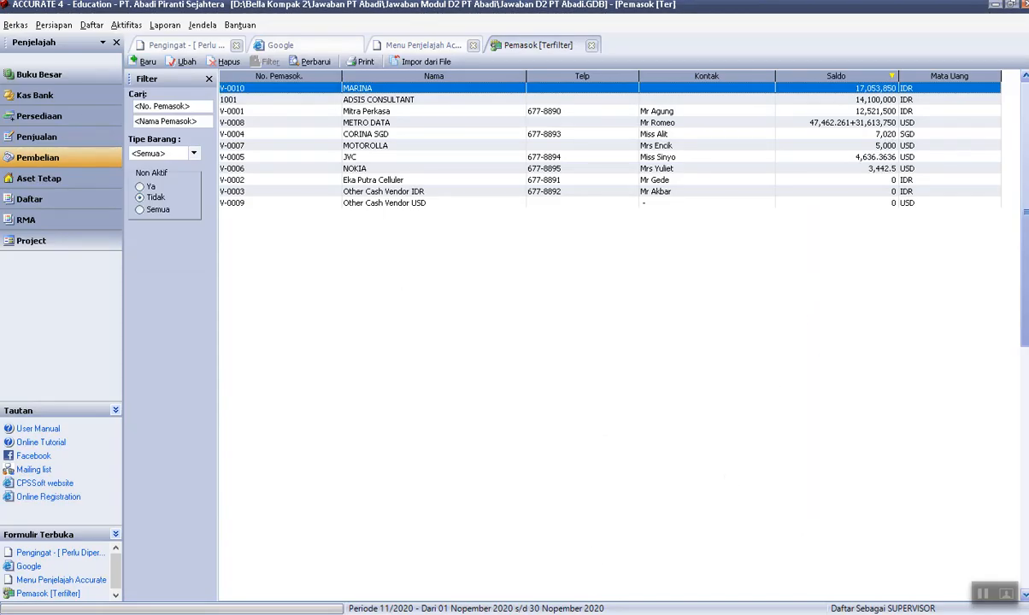
pyautogui.click(545, 612)
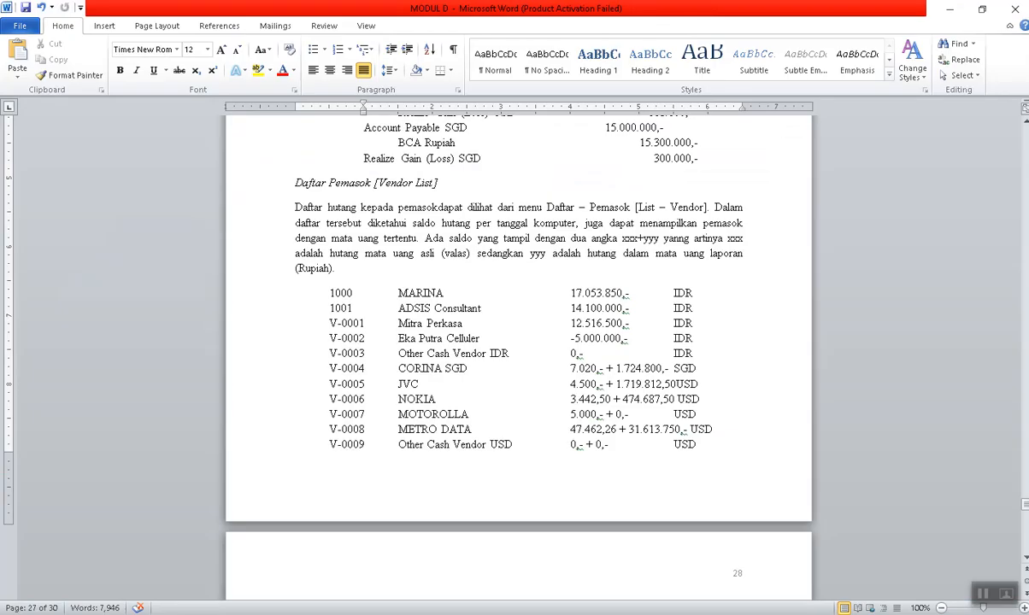
pyautogui.click(581, 612)
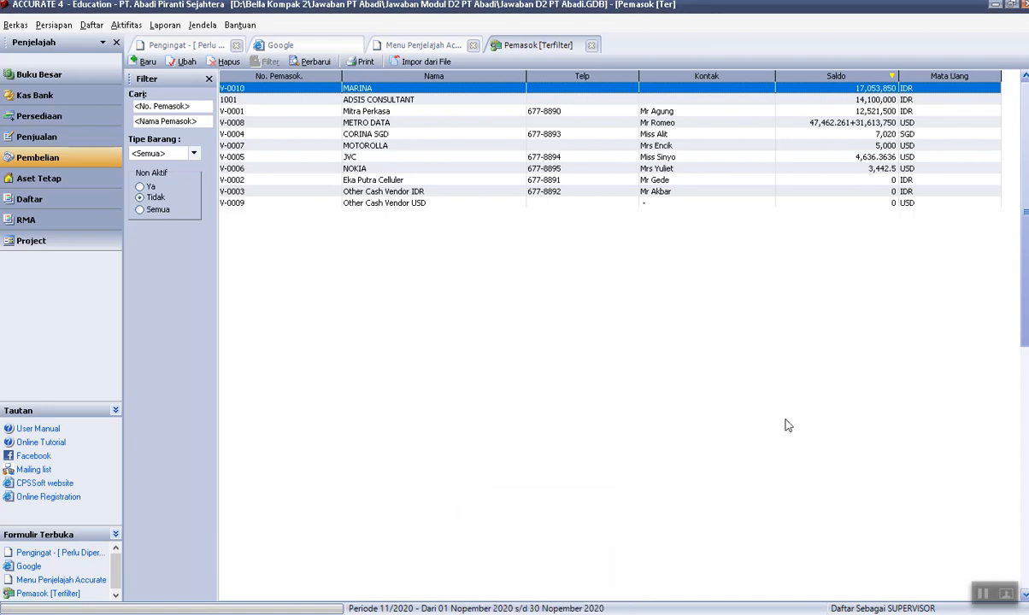
# Compare the remaining USD supplier balances, from MOTOROLLA to Other Cash Vendor USD, between the Word module and ACCURATE.
pyautogui.hotkey('alt', 'Tab')
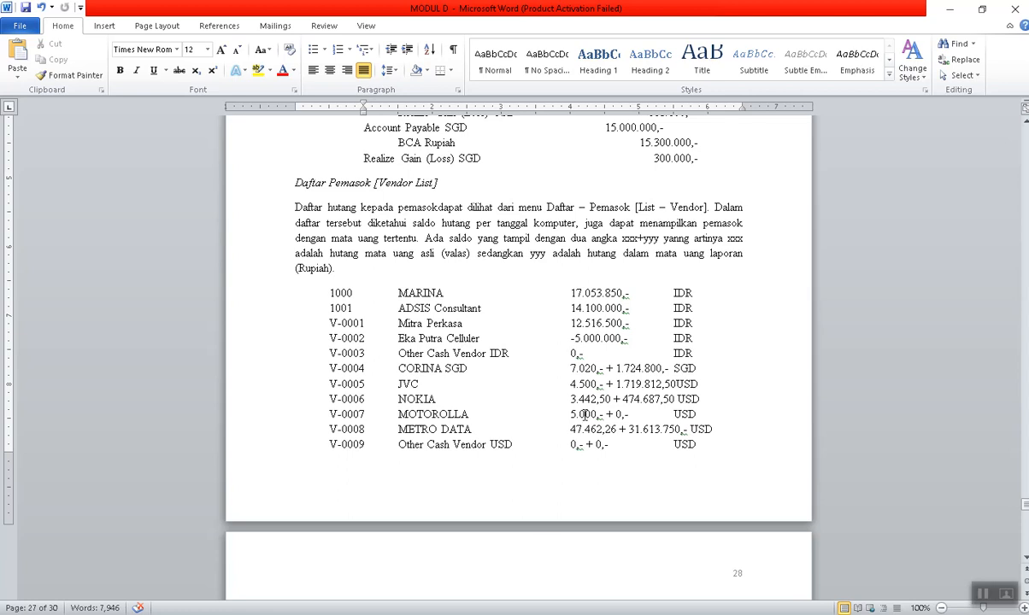
pyautogui.hotkey('alt', 'Tab')
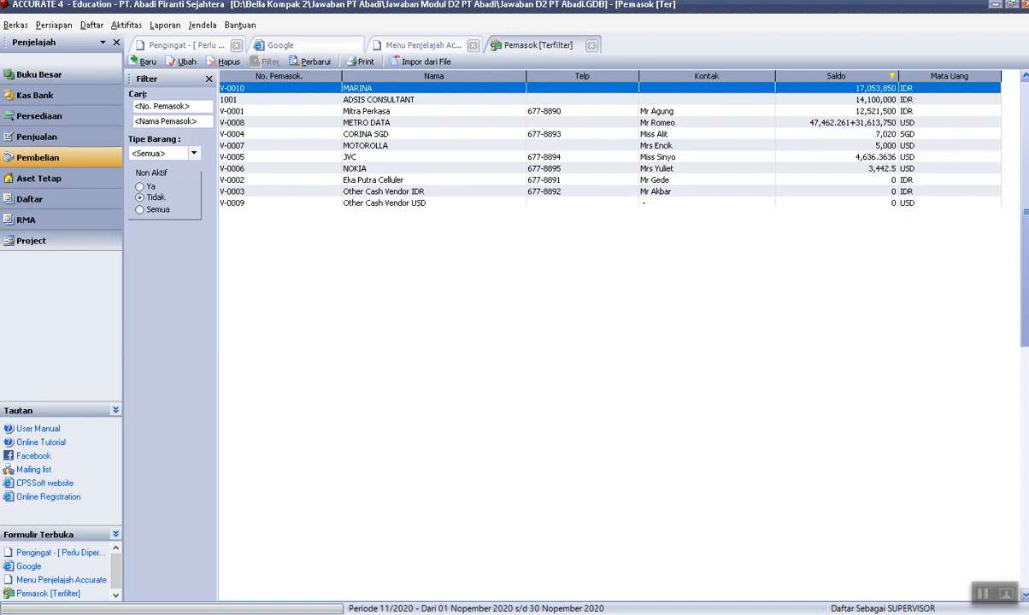
pyautogui.hotkey('alt', 'Tab')
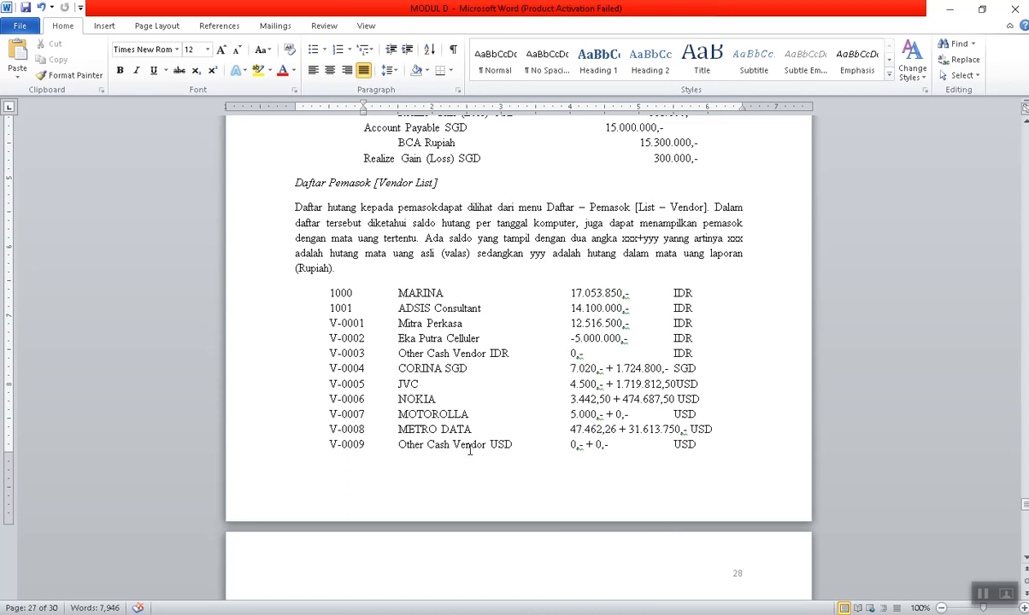
pyautogui.hotkey('alt', 'Tab')
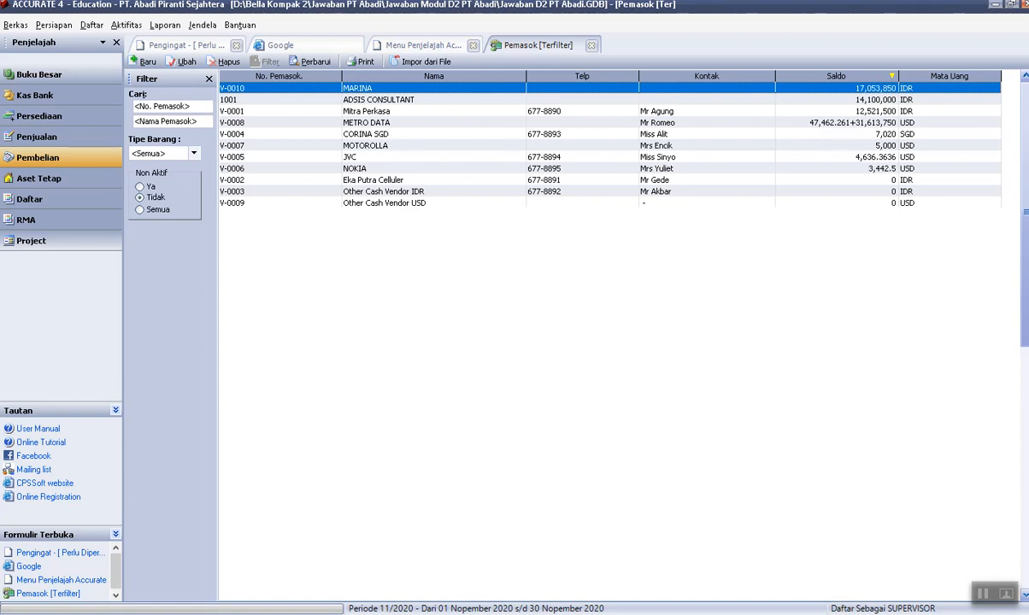
# Review the Word module's Purchase Report and Payable & Vendor Report sections, including the Daftar Pemasok report and the Vendor List balances.
pyautogui.hotkey('alt', 'Tab')
pyautogui.scroll(-12, 549, 444)
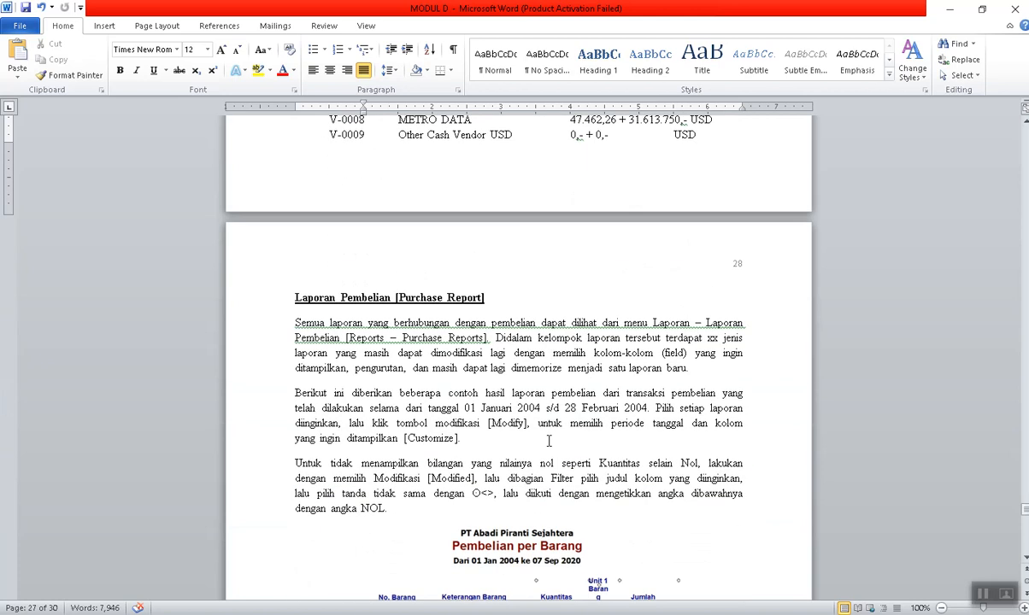
pyautogui.scroll(-19, 546, 442)
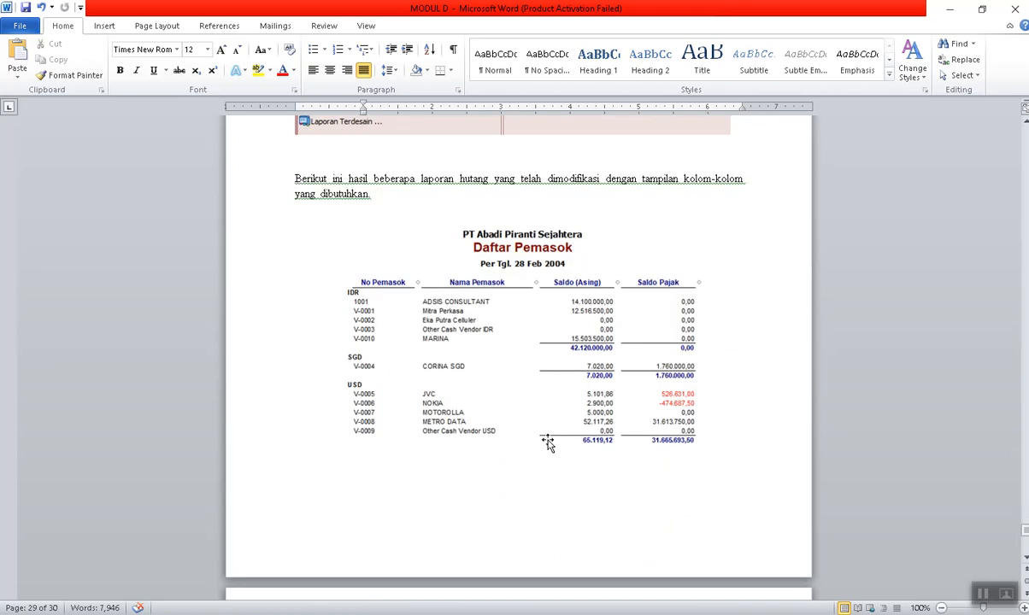
pyautogui.scroll(20, 567, 457)
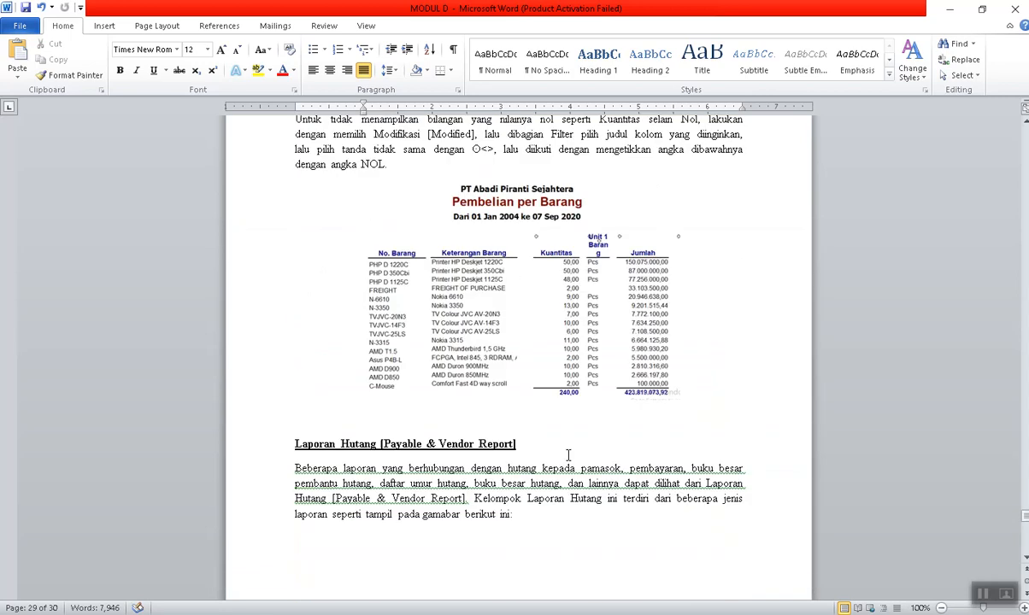
pyautogui.scroll(9, 566, 457)
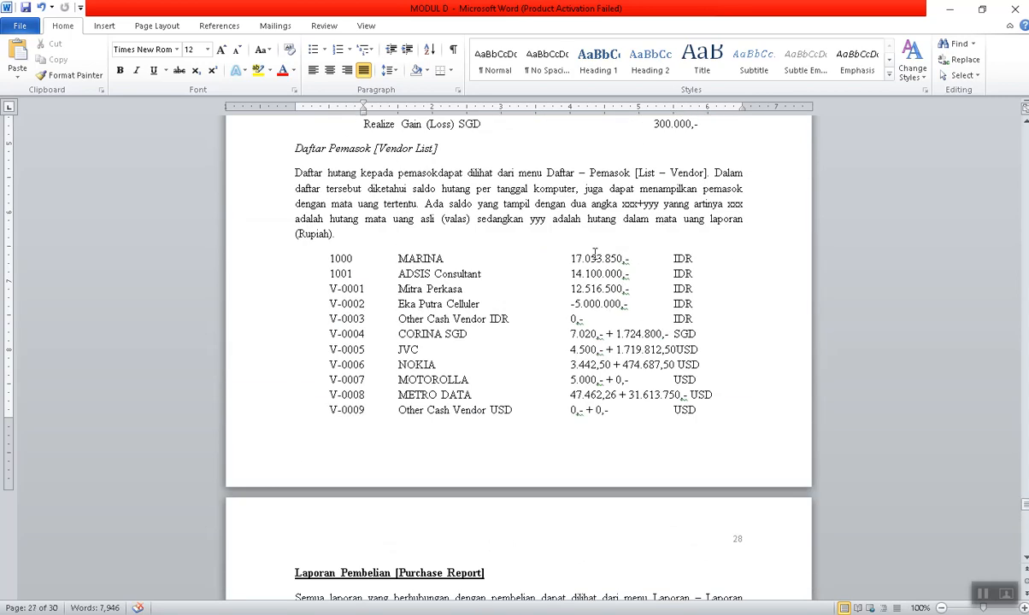
pyautogui.scroll(-20, 596, 252)
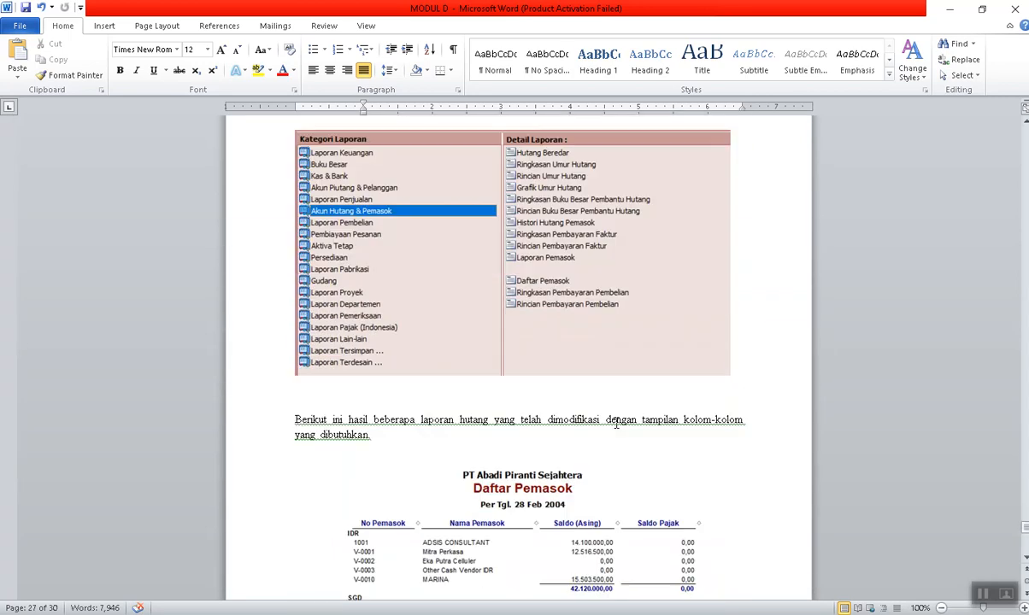
pyautogui.scroll(-5, 616, 422)
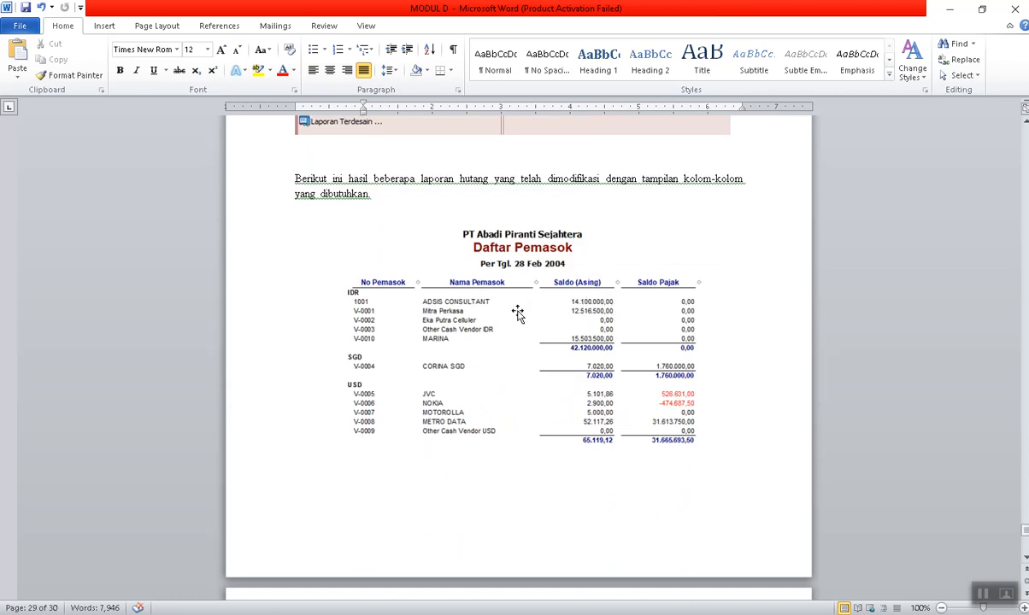
pyautogui.scroll(20, 597, 570)
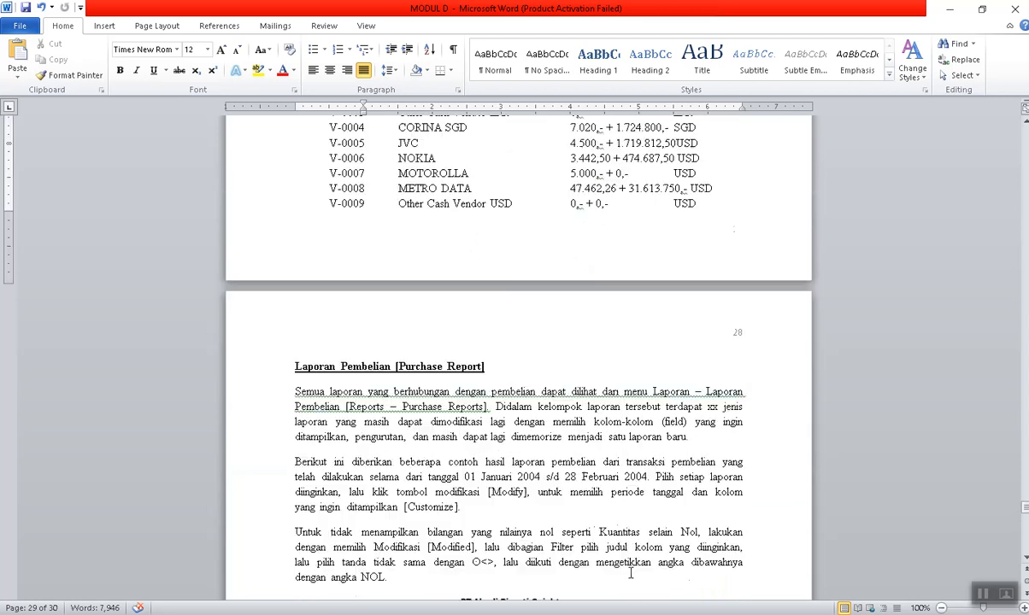
# Review the Word module's payable report categories, the Daftar Pemasok table and the Rincian Umur Hutang report.
pyautogui.scroll(-20, 675, 483)
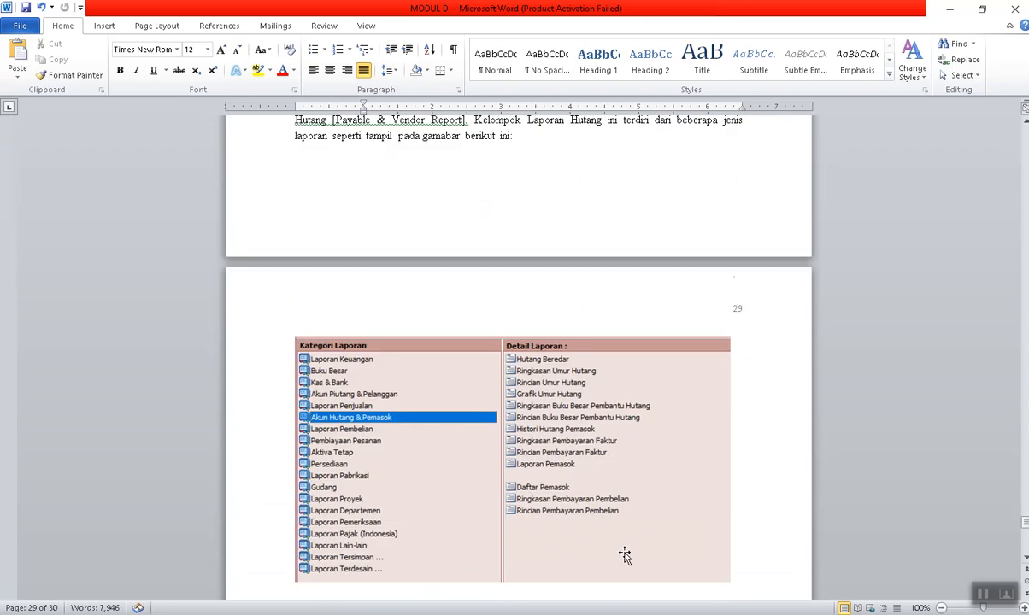
pyautogui.scroll(-10, 624, 553)
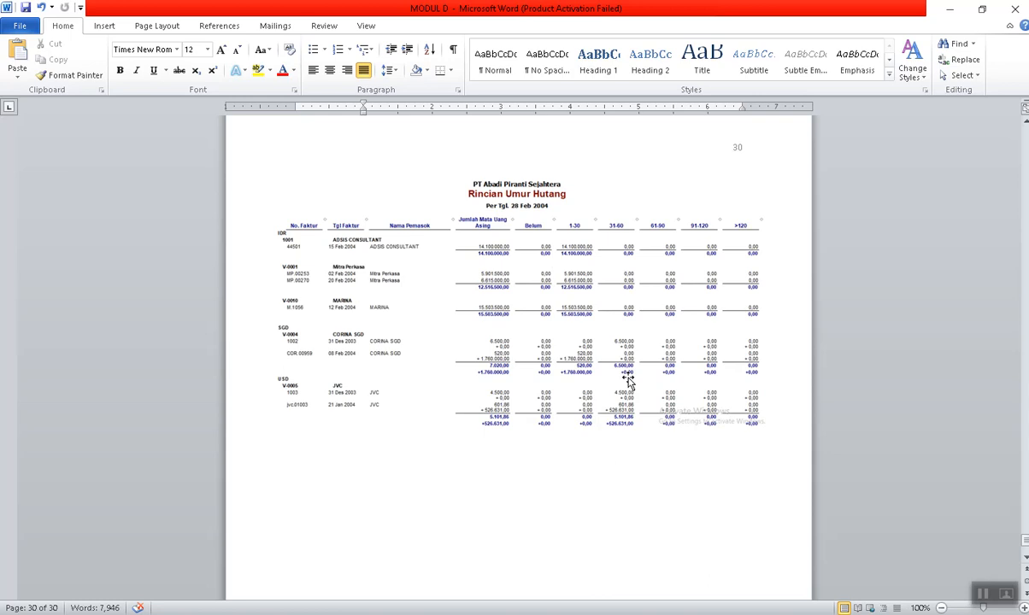
pyautogui.scroll(12, 628, 380)
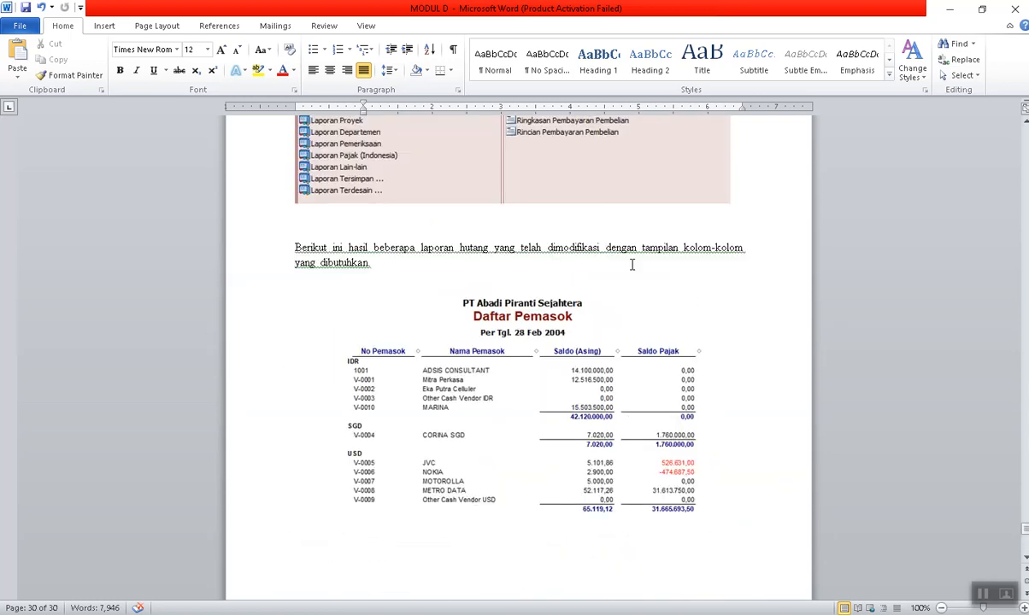
pyautogui.hotkey('alt', 'Tab')
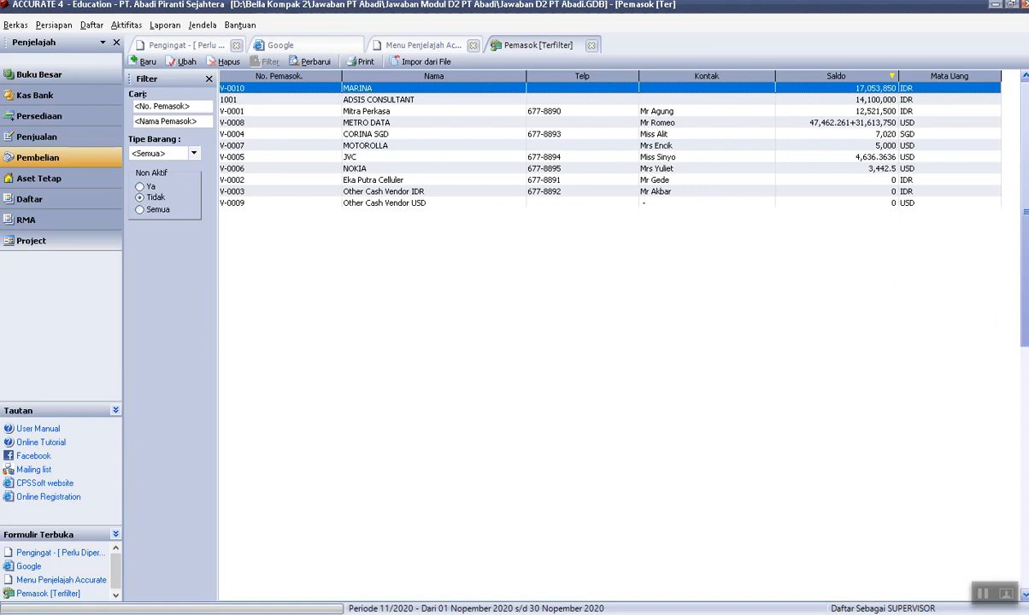
pyautogui.hotkey('alt', 'Tab')
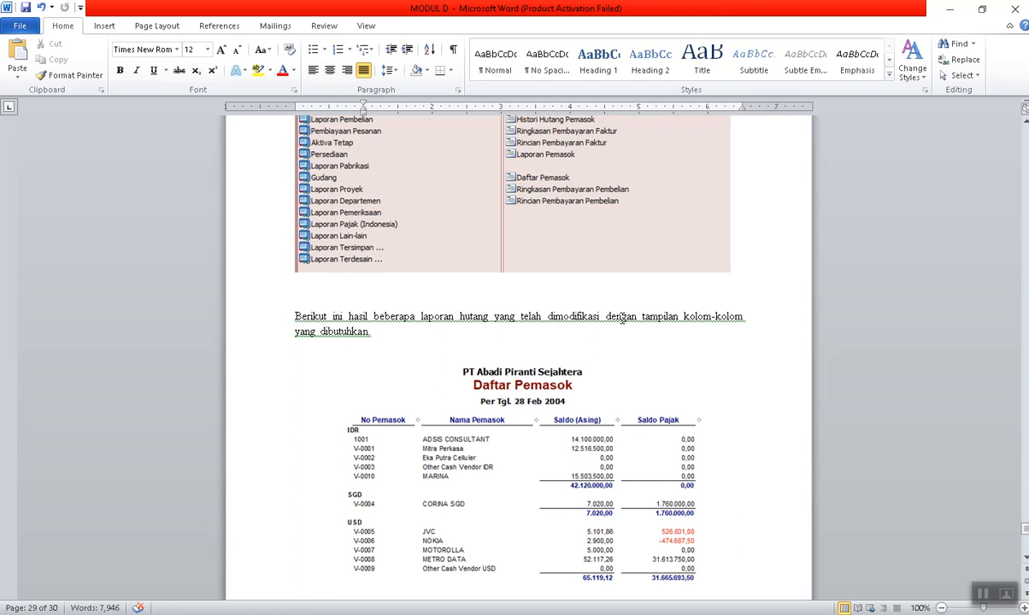
pyautogui.scroll(1, 603, 333)
pyautogui.scroll(1, 342, 188)
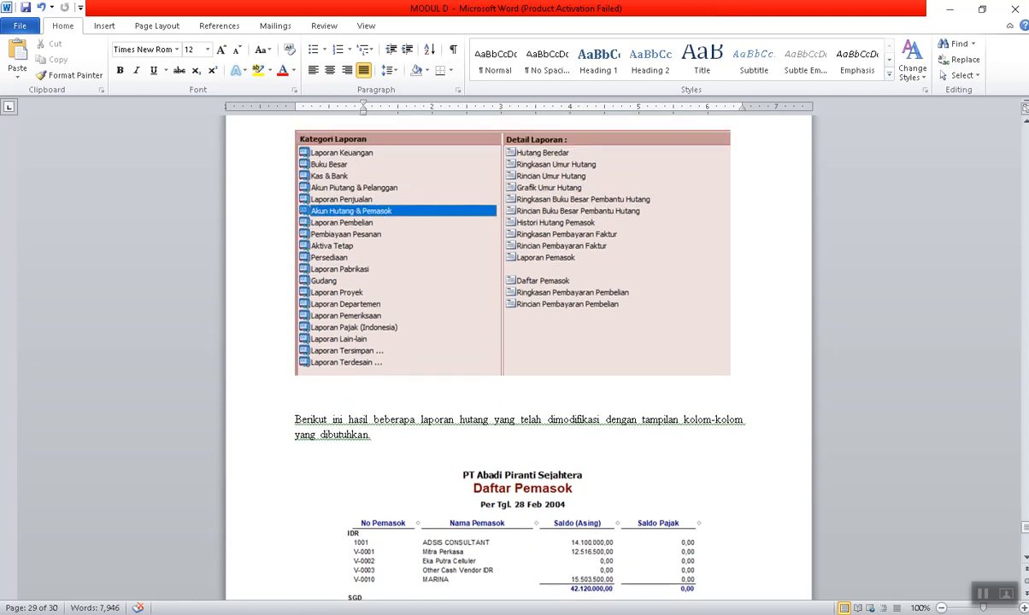
# Switch to ACCURATE, close the supplier list, and show the Akun Hutang & Pemasok category in Daftar Laporan.
pyautogui.hotkey('alt', 'Tab')
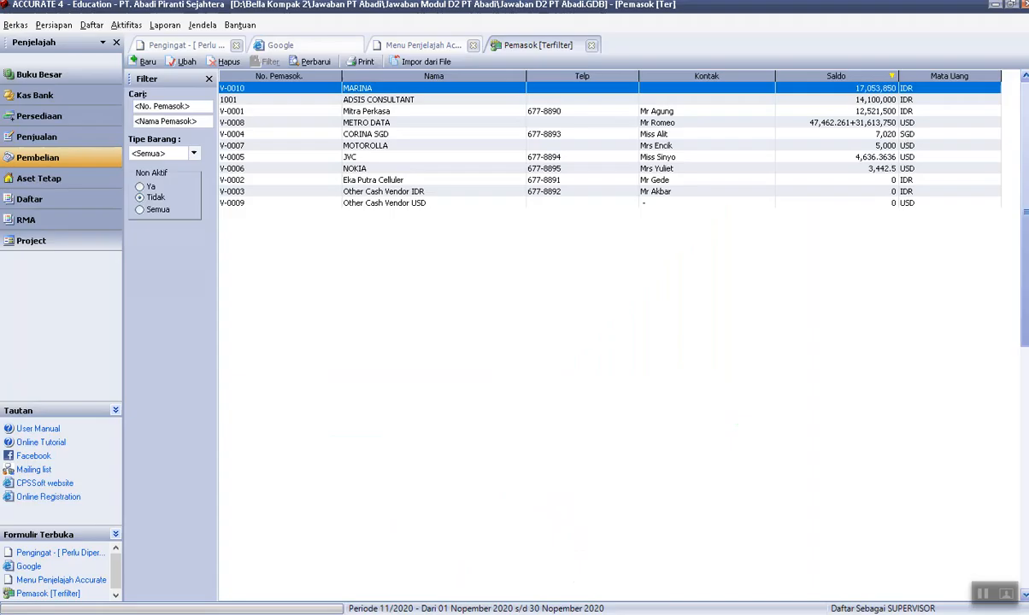
pyautogui.click(591, 46)
pyautogui.click(165, 25)
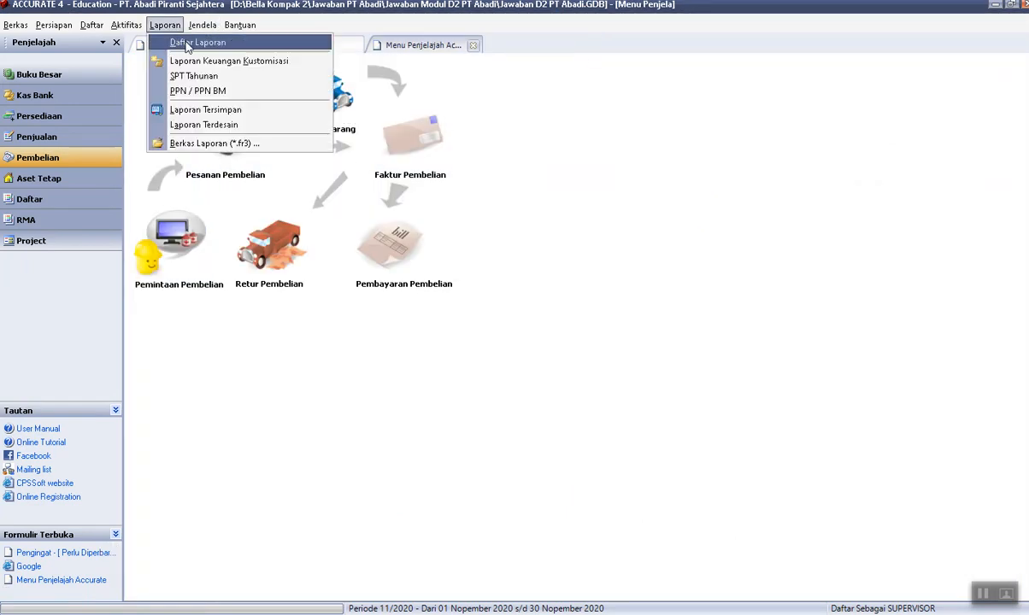
pyautogui.click(185, 43)
pyautogui.click(183, 164)
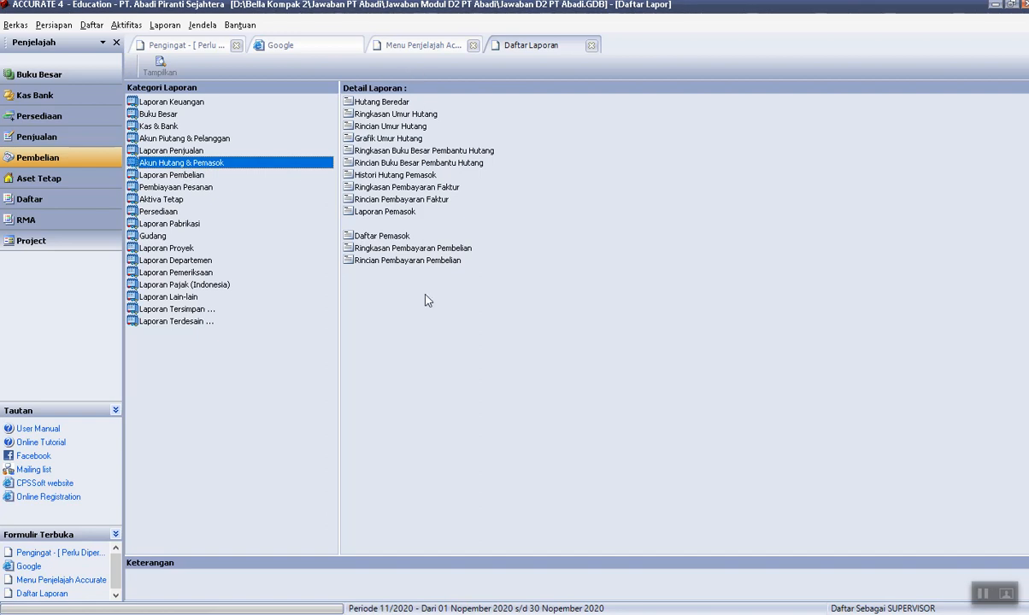
# Generate the Histori Hutang Pemasok report with start date 01/01/04, review its supplier transactions, and close it.
pyautogui.click(419, 174)
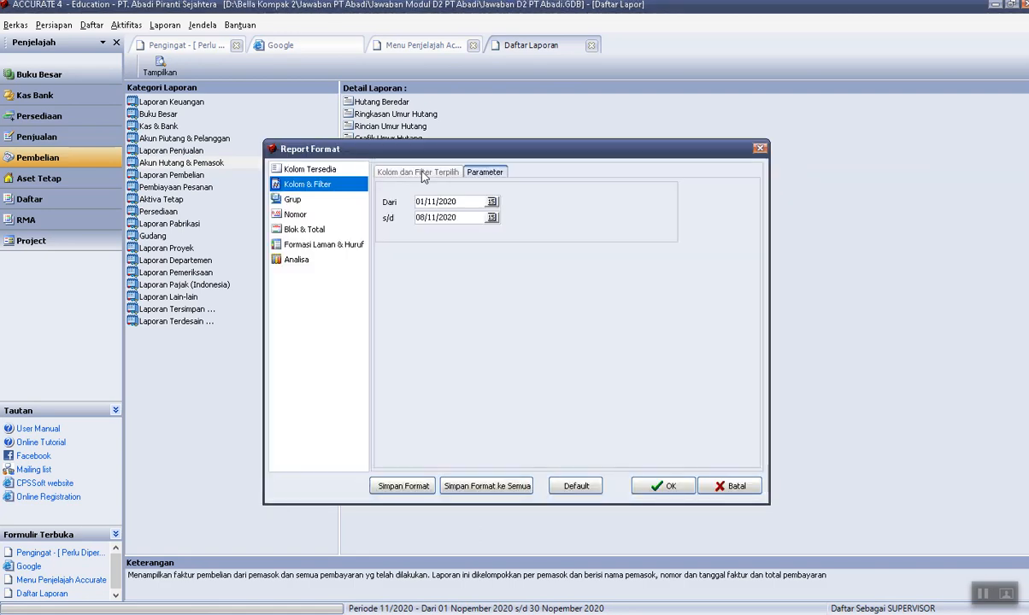
pyautogui.moveTo(460, 201); pyautogui.dragTo(347, 204)
pyautogui.write('01/01/04')
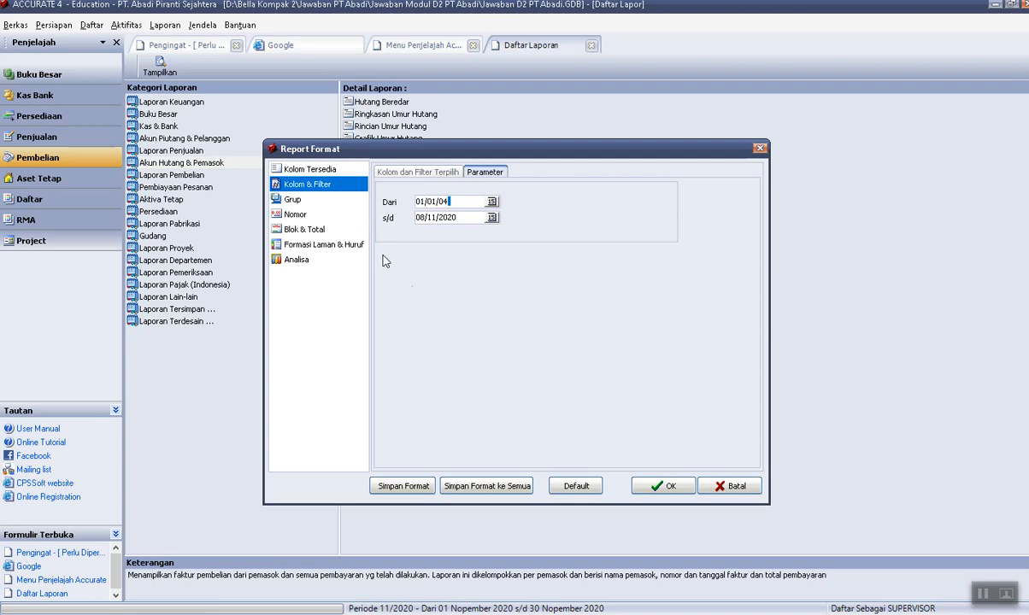
pyautogui.click(669, 486)
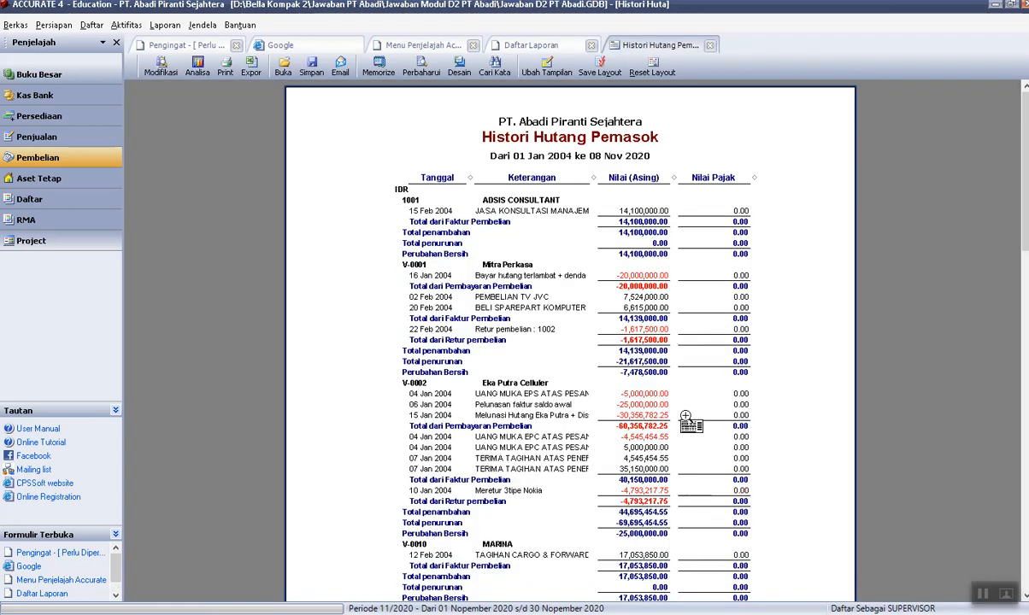
pyautogui.scroll(-5, 671, 320)
pyautogui.scroll(5, 671, 319)
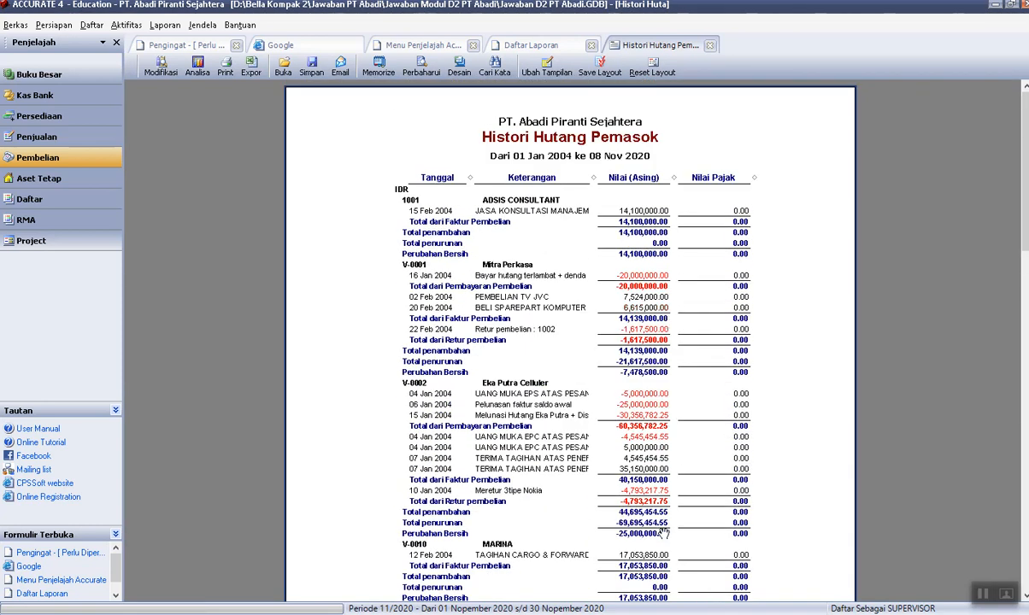
pyautogui.hotkey('alt', 'Tab')
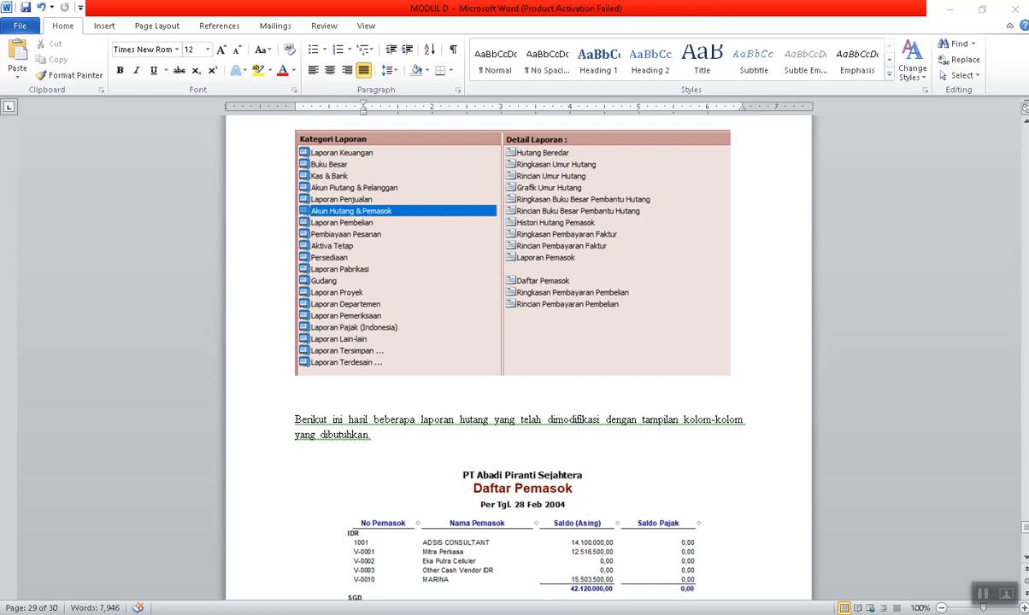
pyautogui.hotkey('alt', 'Tab')
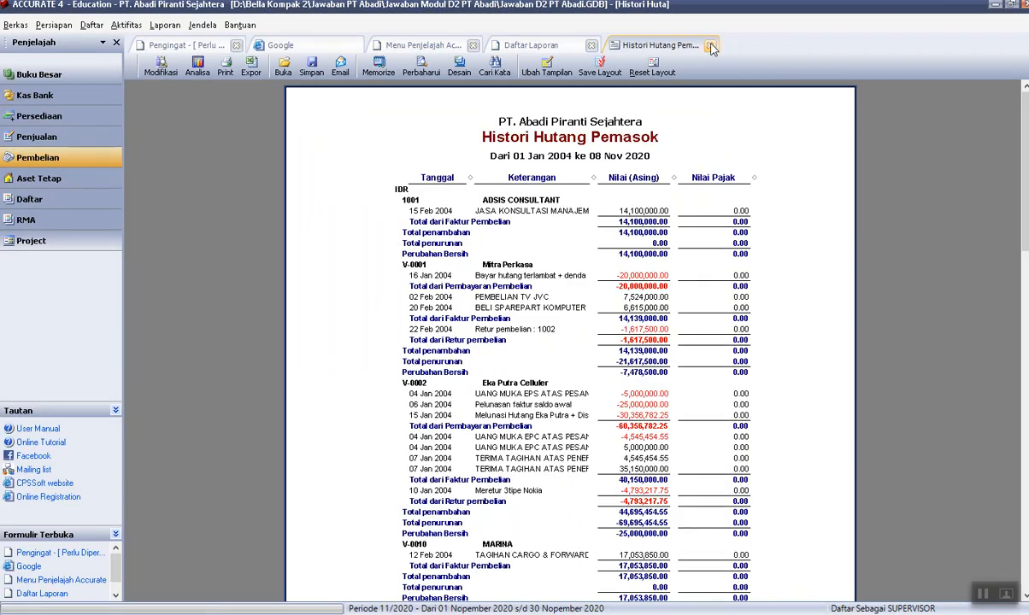
pyautogui.click(710, 45)
# Generate the Daftar Pemasok report as of 08/11/2020.
pyautogui.click(386, 235)
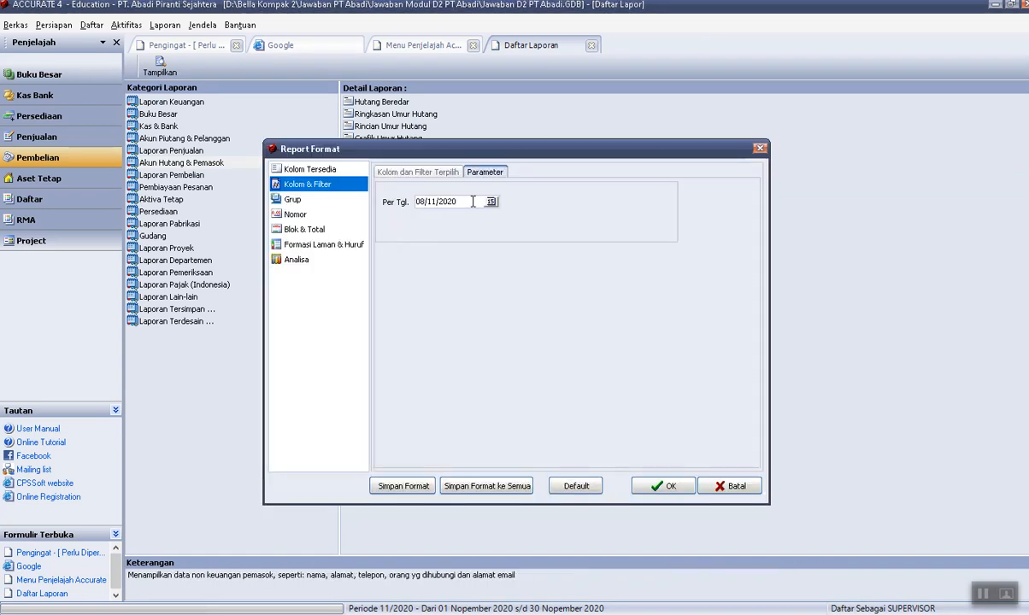
pyautogui.moveTo(473, 202); pyautogui.dragTo(373, 216)
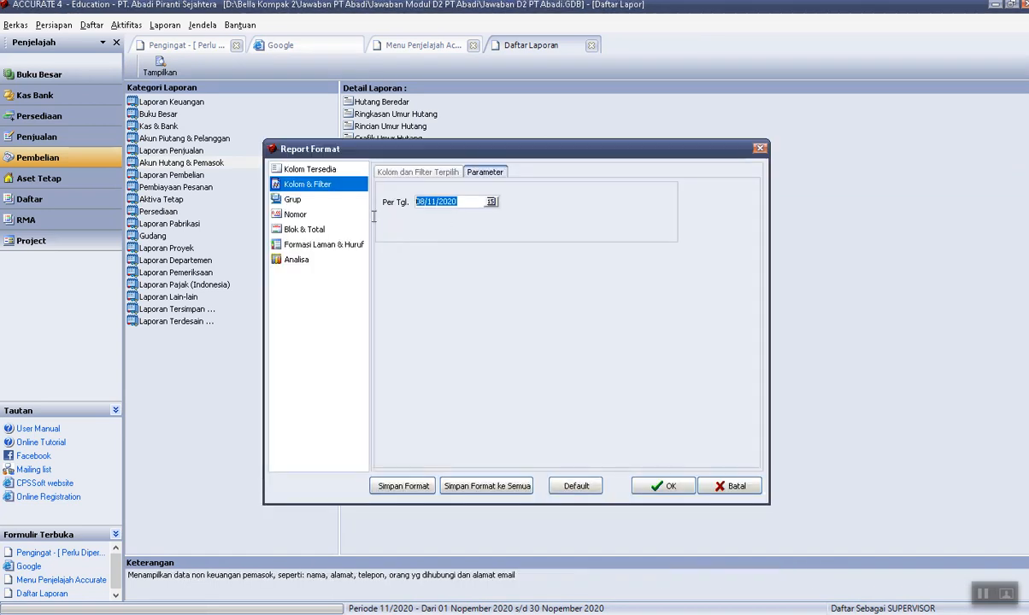
pyautogui.click(666, 487)
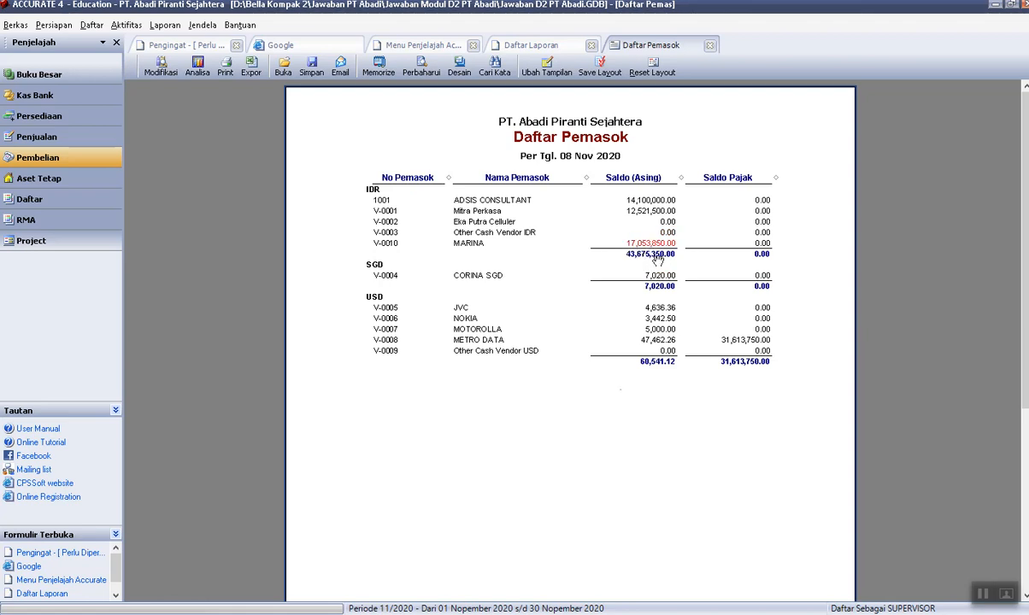
# Compare the supplier balances in ACCURATE's Daftar Pemasok report with the Word module's Daftar Pemasok table, and close the report.
pyautogui.hotkey('alt', 'Tab')
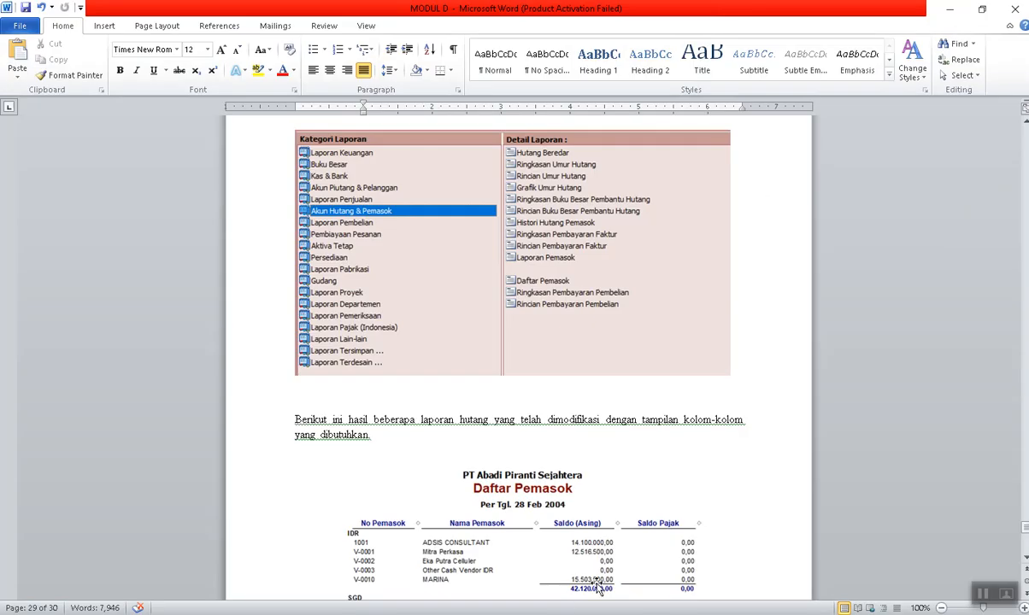
pyautogui.scroll(-1, 599, 588)
pyautogui.scroll(6, 604, 546)
pyautogui.scroll(-2, 604, 545)
pyautogui.scroll(-7, 605, 546)
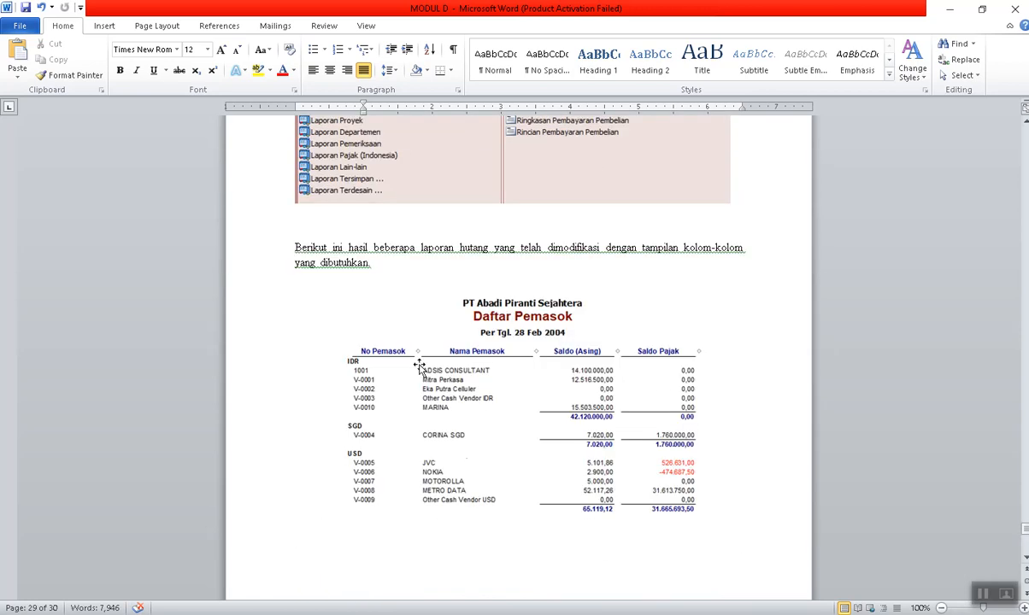
pyautogui.click(531, 523)
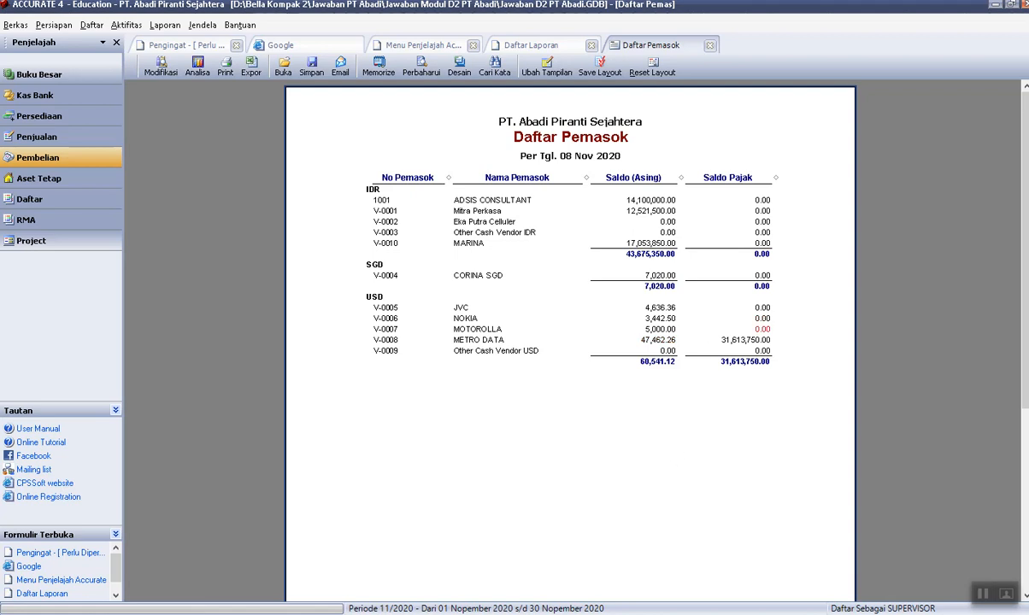
pyautogui.moveTo(544, 612)
pyautogui.click(537, 584)
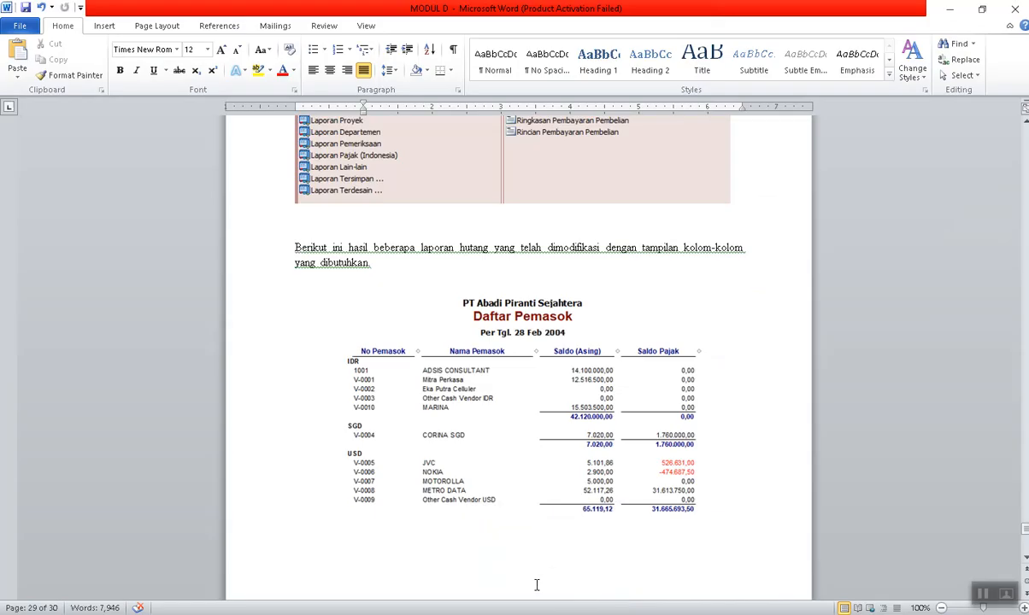
pyautogui.click(951, 8)
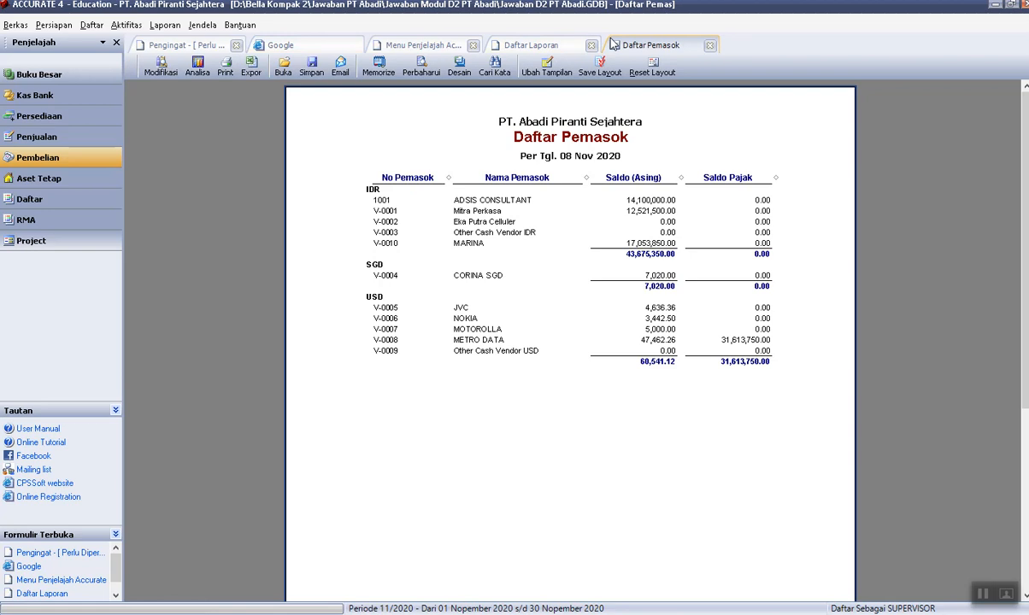
pyautogui.click(709, 45)
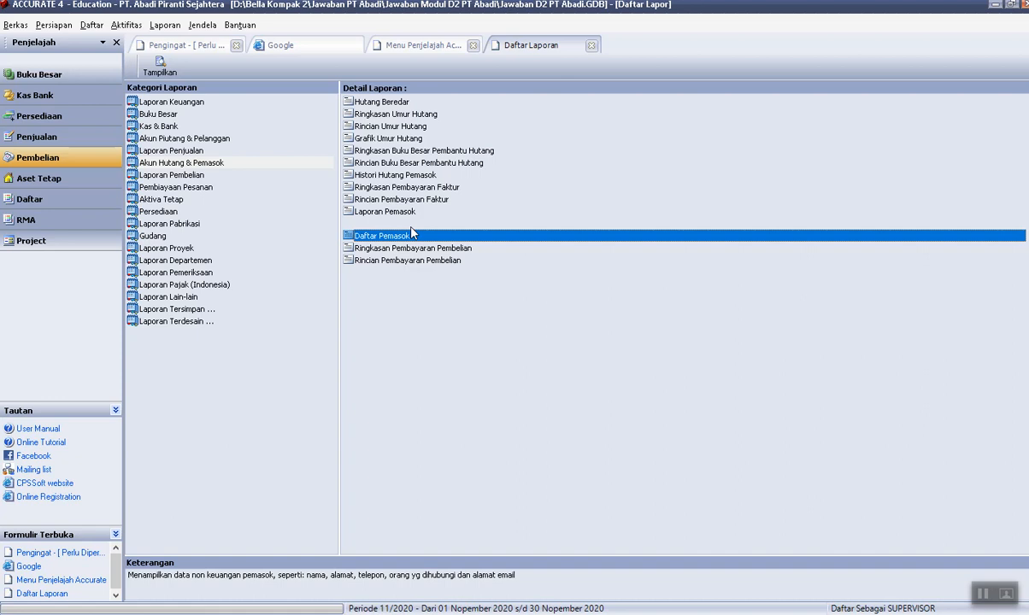
# Generate the Ringkasan Umur Hutang report as of 08/11/2020, review the payable aging, and close the report and Daftar Laporan.
pyautogui.click(397, 114)
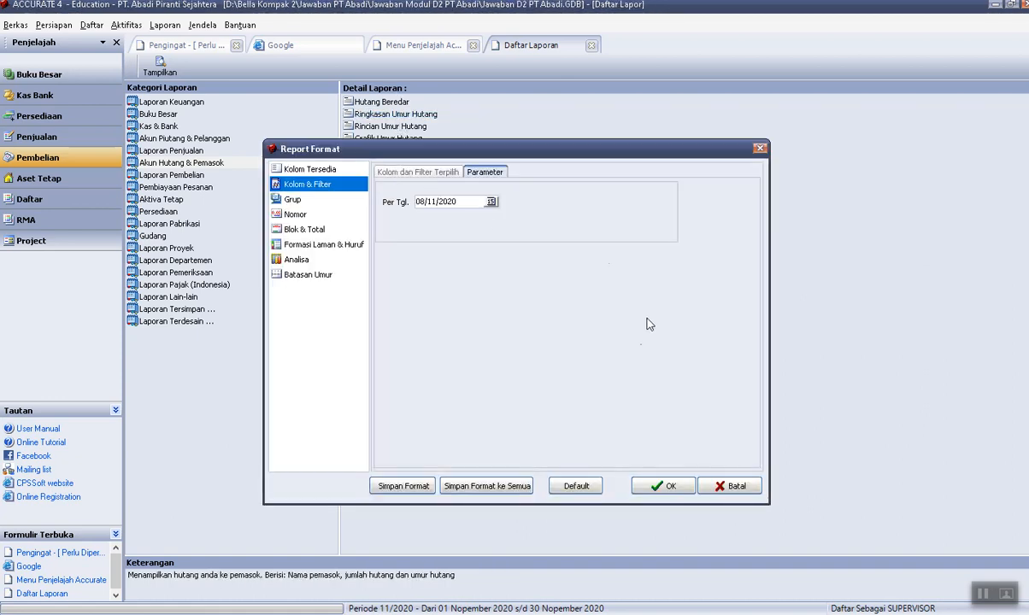
pyautogui.click(662, 486)
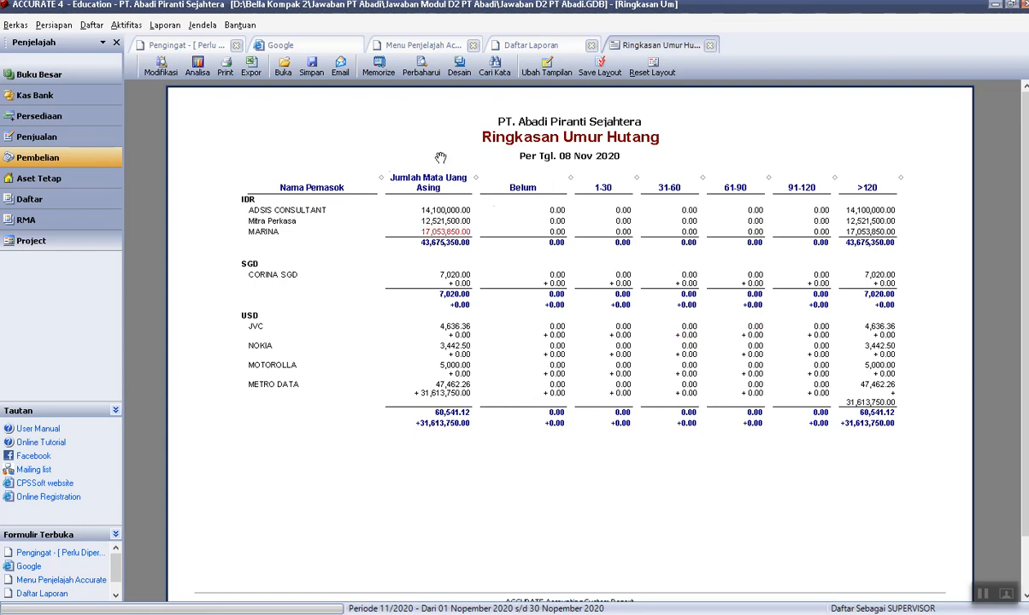
pyautogui.click(710, 47)
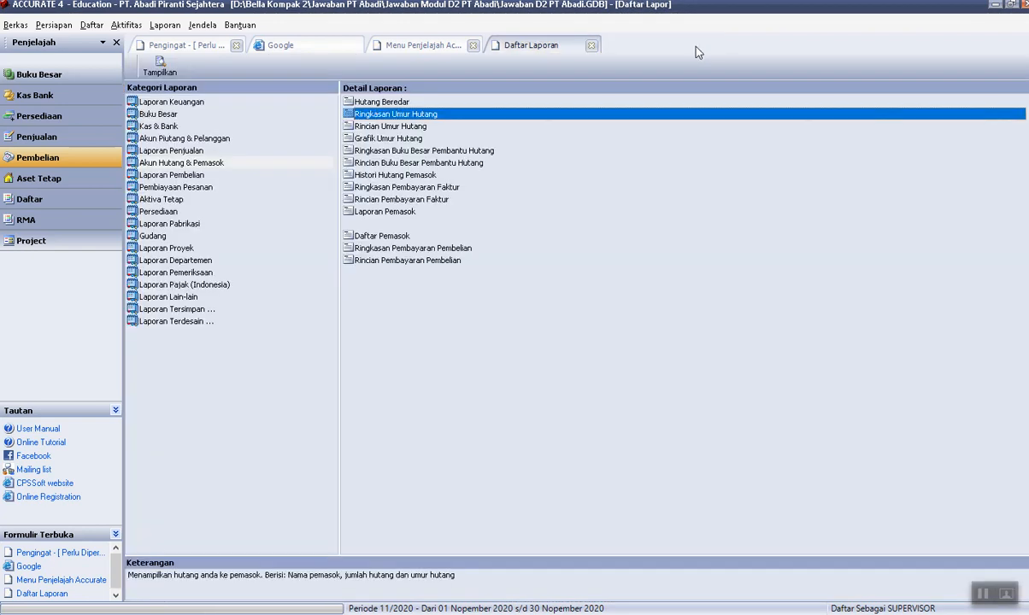
pyautogui.click(592, 46)
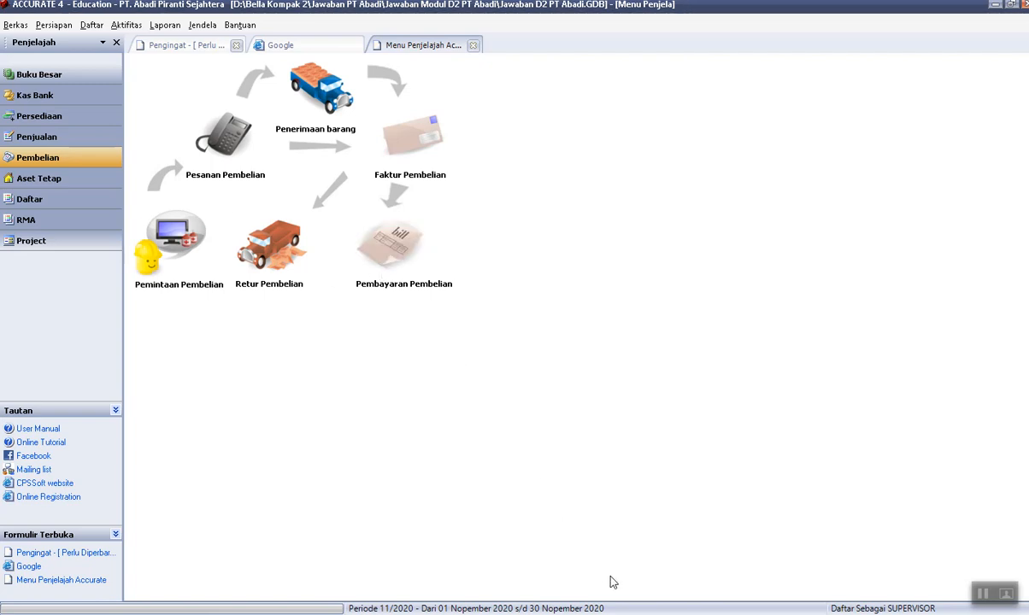
pyautogui.click(984, 595)
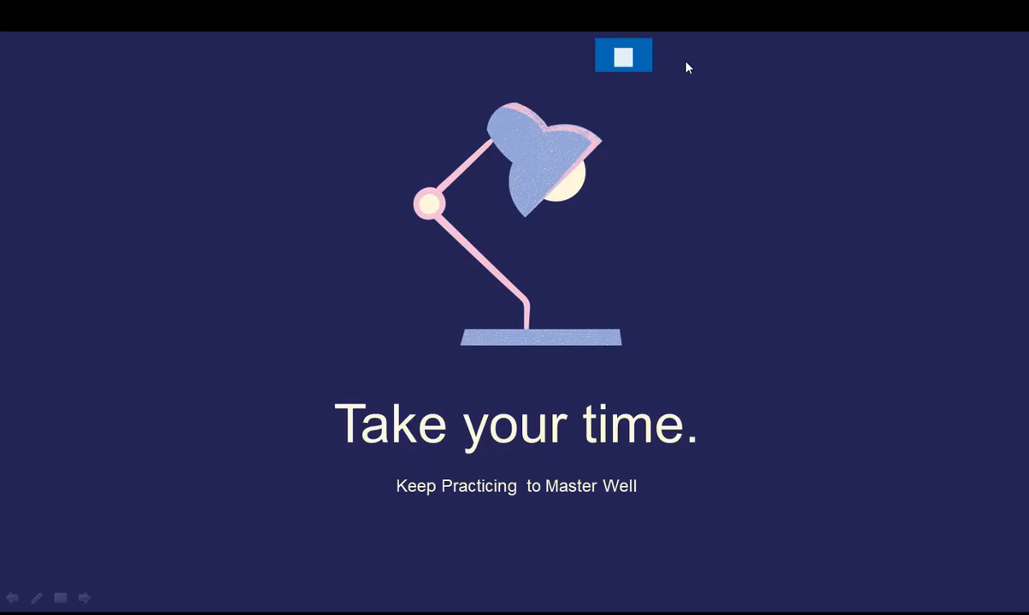